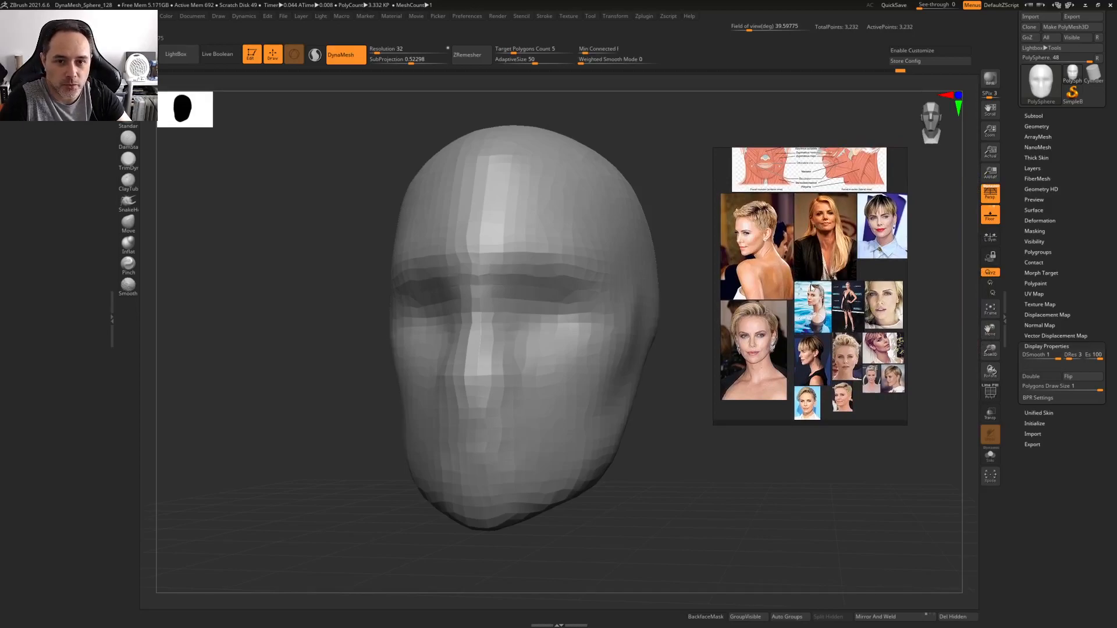
pyautogui.click(568, 16)
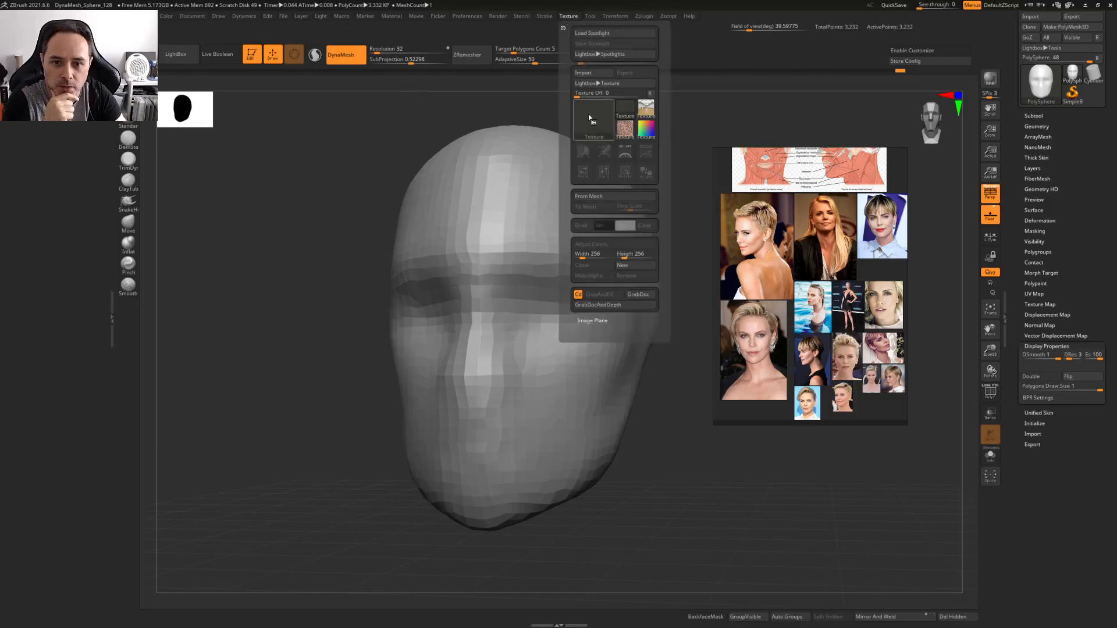
pyautogui.click(576, 145)
pyautogui.moveTo(459, 201)
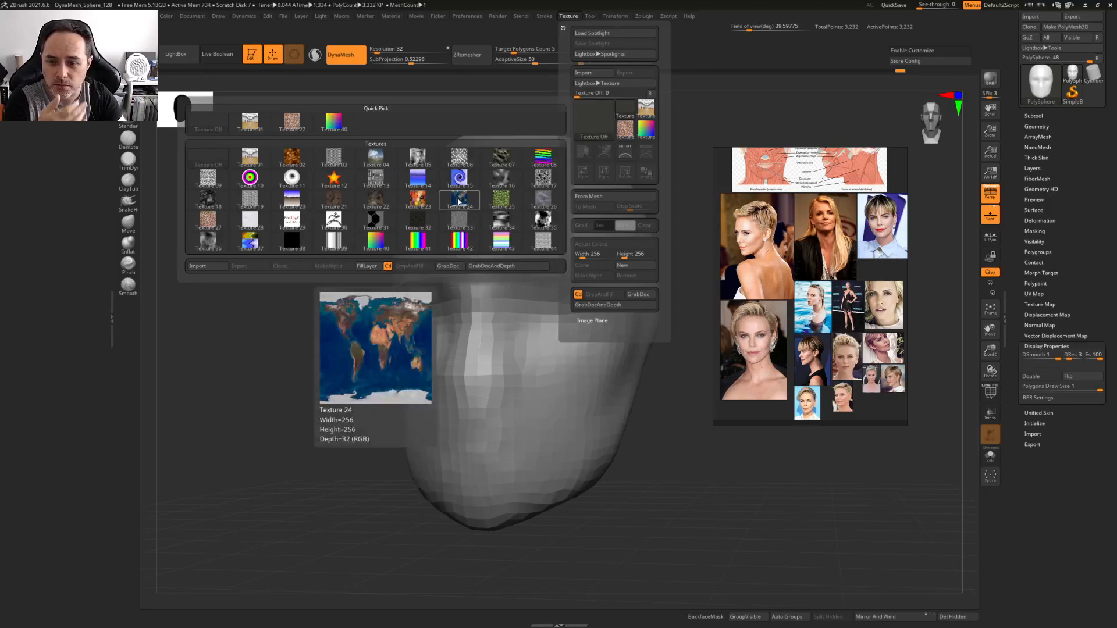
pyautogui.click(607, 18)
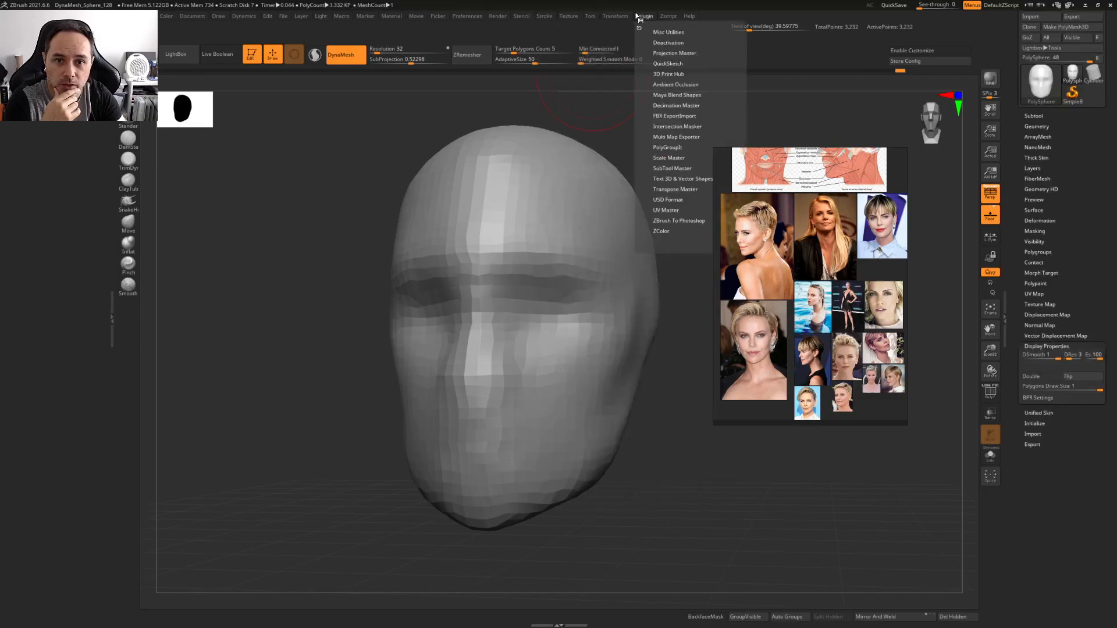
pyautogui.moveTo(606, 18)
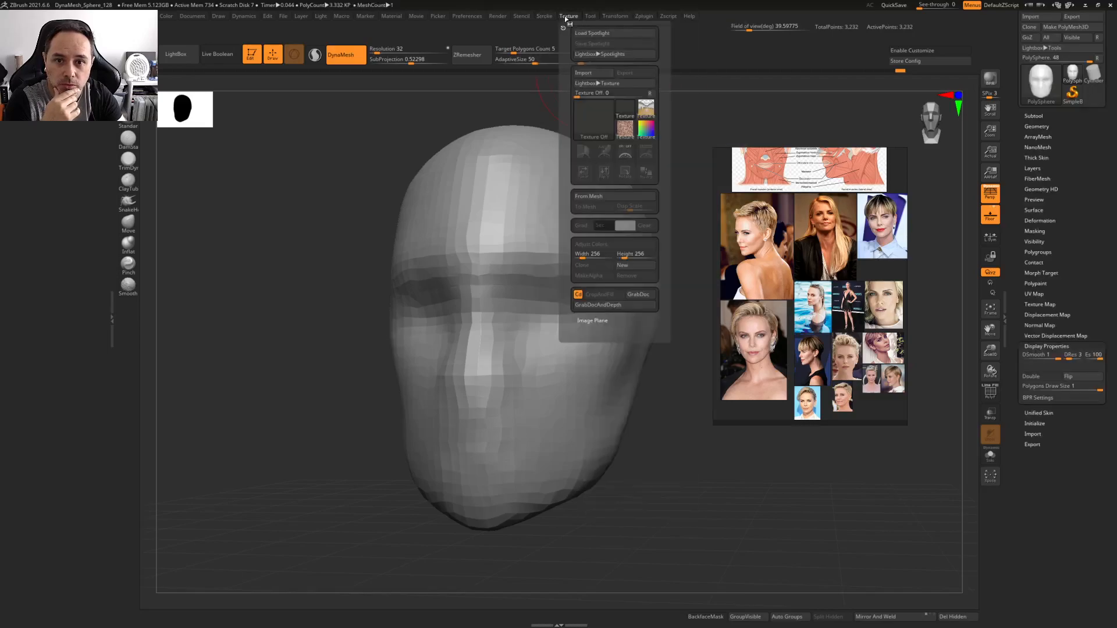
# Import MountainScene.png from the ALL folder on the Desktop into the texture library
pyautogui.moveTo(569, 16)
pyautogui.click(589, 116)
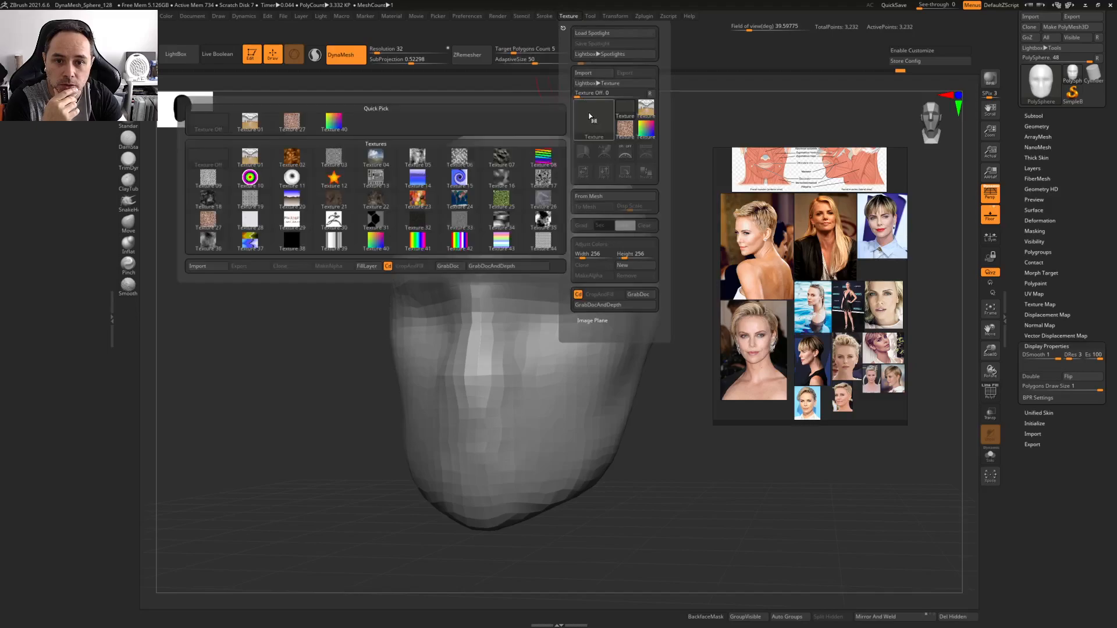
pyautogui.click(212, 267)
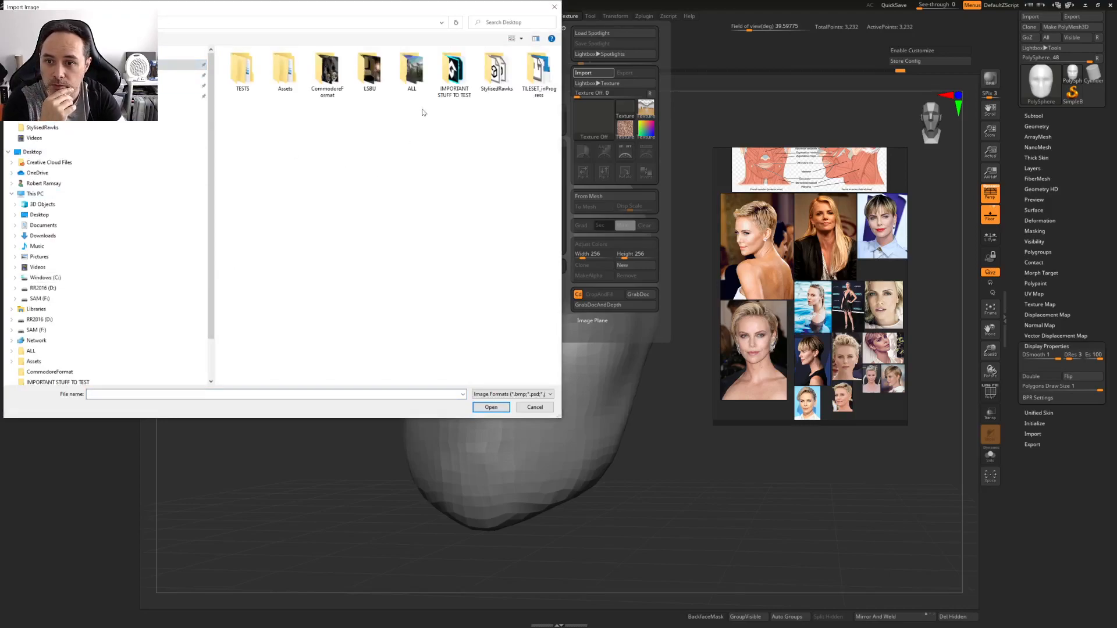
pyautogui.doubleClick(412, 70)
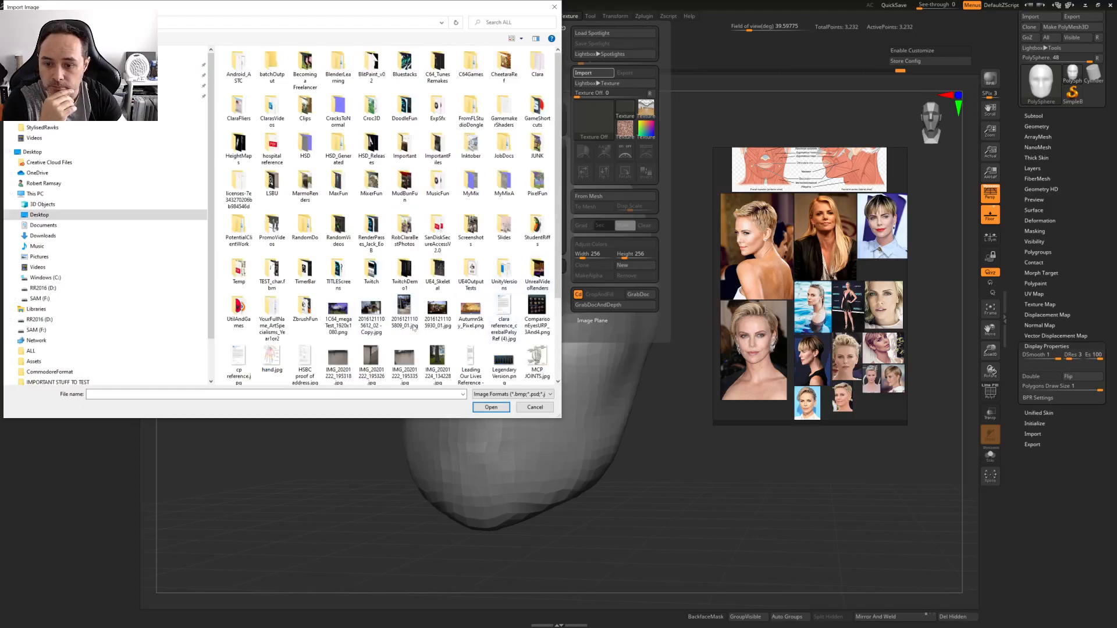
pyautogui.scroll(-2, 560, 300)
pyautogui.moveTo(560, 299); pyautogui.dragTo(563, 371)
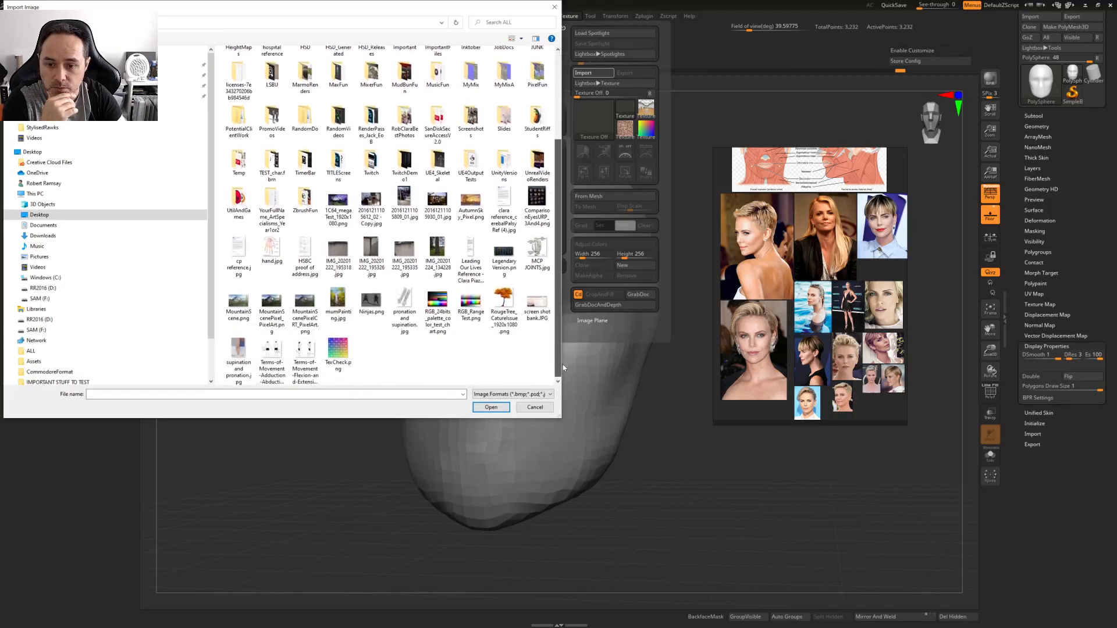
pyautogui.doubleClick(242, 306)
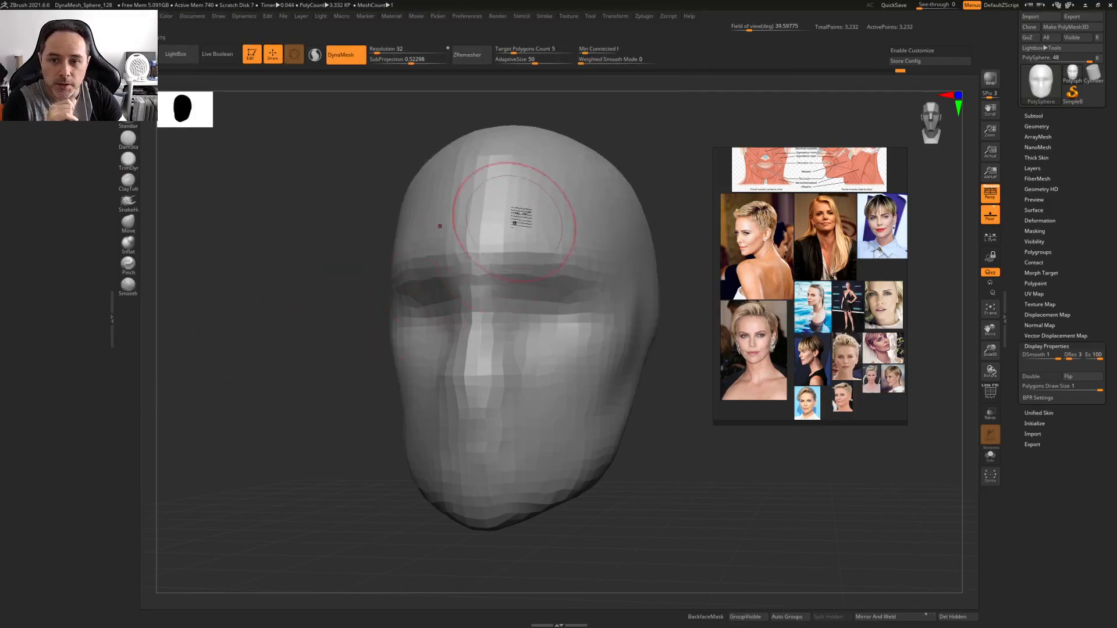
# Select the imported MountainScene texture and add it to Spotlight
pyautogui.click(570, 17)
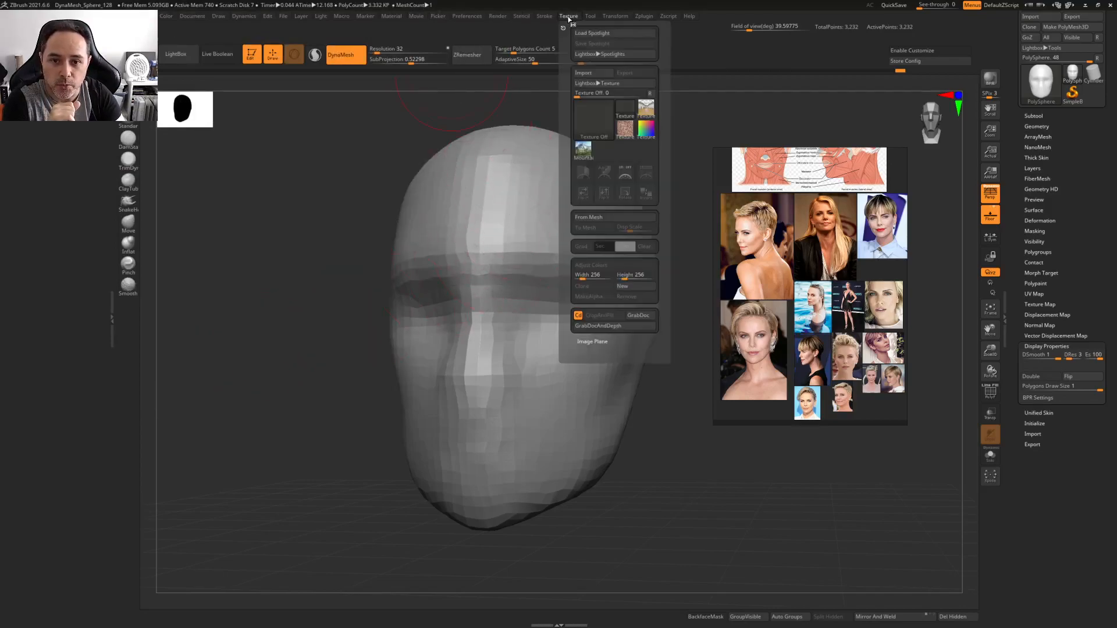
pyautogui.click(587, 155)
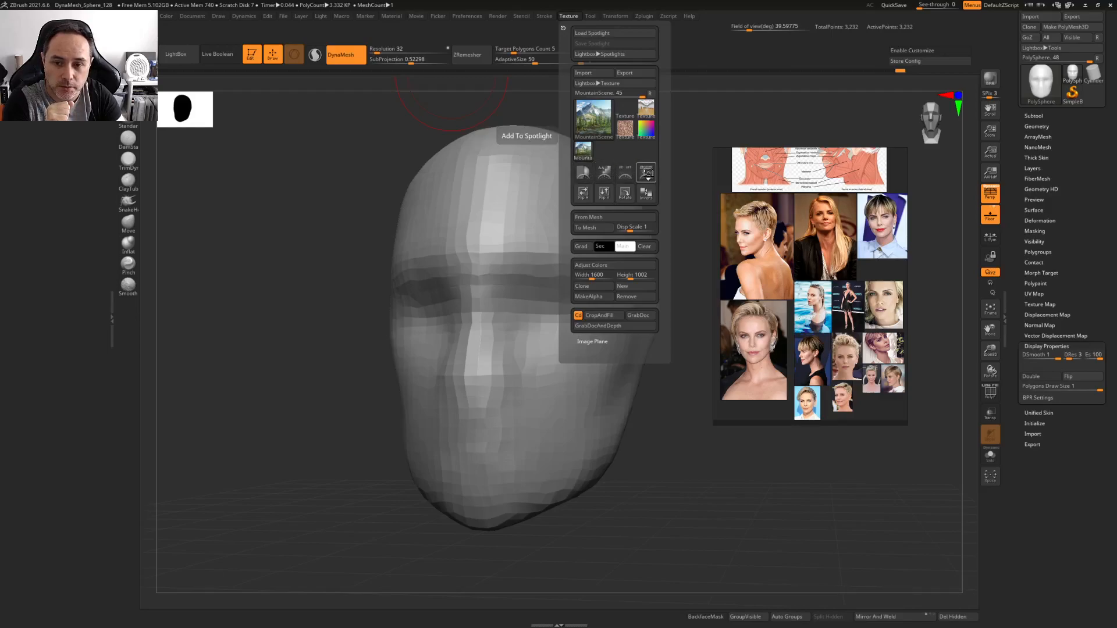
pyautogui.click(646, 173)
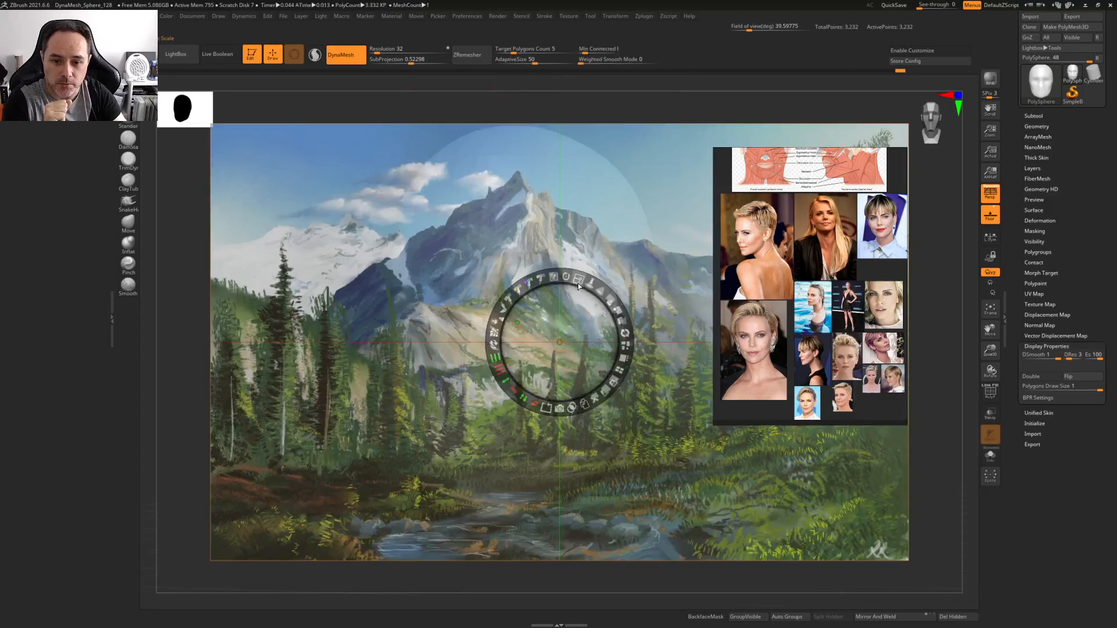
# Scale the mountain image down in Spotlight to well under half its size and place it in the canvas's lower-left corner beside the chin
pyautogui.moveTo(579, 281)
pyautogui.mouseDown()
pyautogui.moveTo(525, 288)
pyautogui.moveTo(566, 277)
pyautogui.mouseUp()
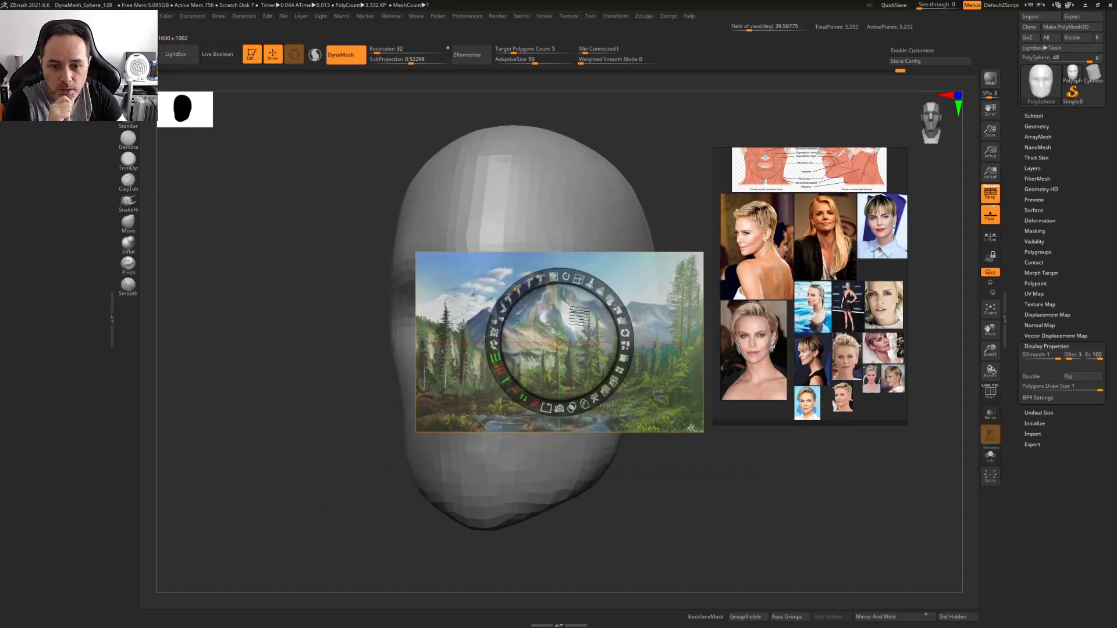
pyautogui.moveTo(585, 319); pyautogui.dragTo(542, 313)
pyautogui.moveTo(607, 292); pyautogui.dragTo(461, 352)
pyautogui.moveTo(566, 303); pyautogui.dragTo(383, 306)
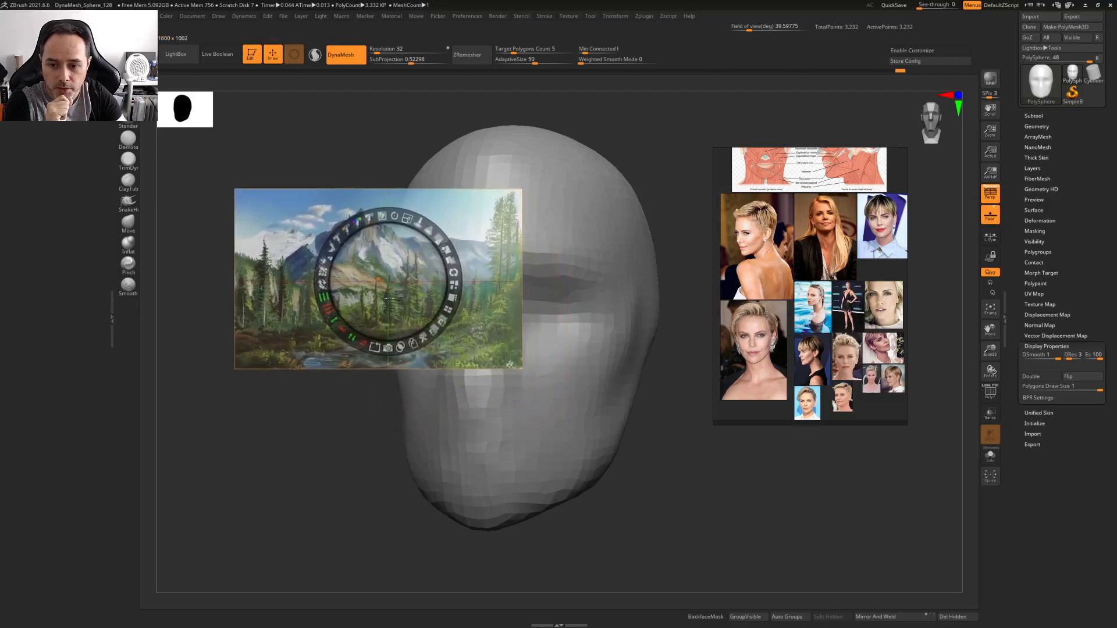
pyautogui.moveTo(404, 269); pyautogui.dragTo(278, 453)
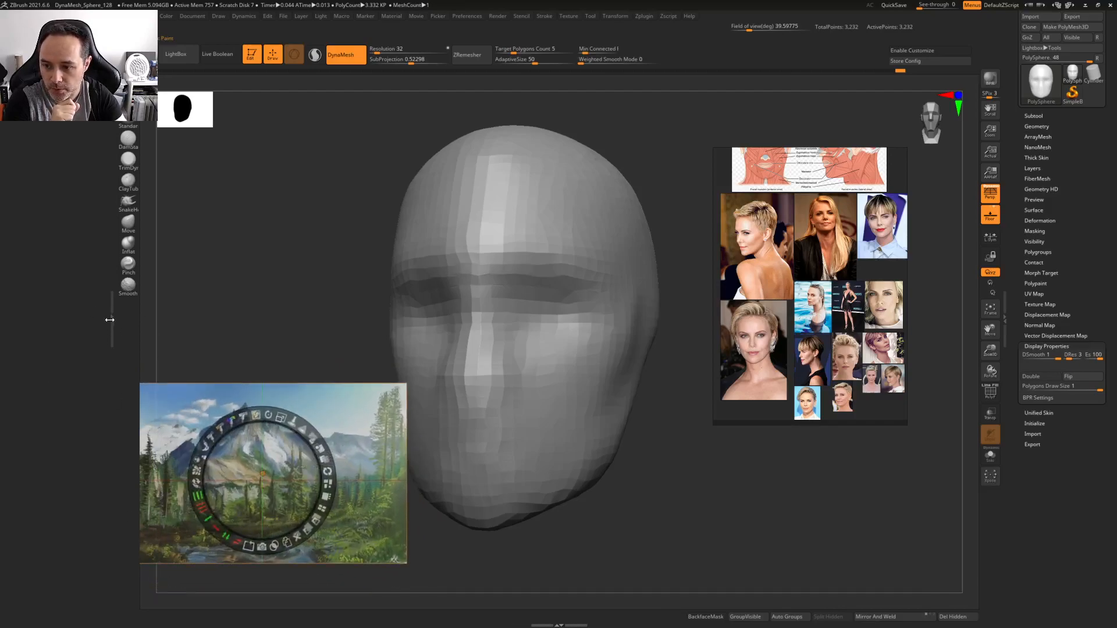
# Collapse the empty tray beside the brush shelf and reposition the mountain image and its Spotlight dial in the widened canvas
pyautogui.click(109, 320)
pyautogui.moveTo(261, 441); pyautogui.dragTo(216, 457)
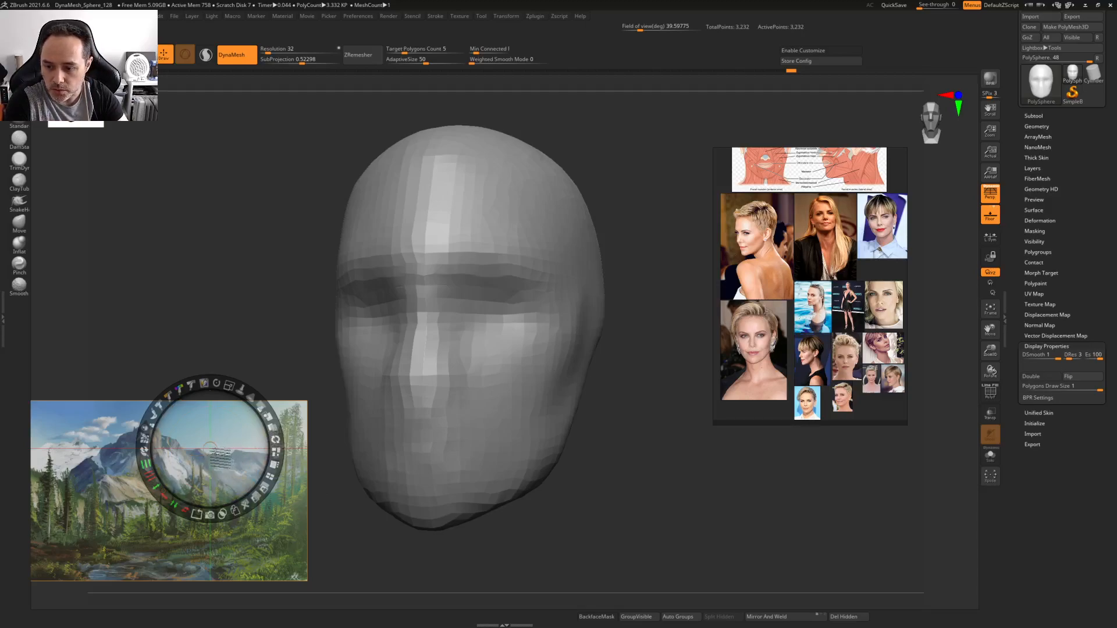
pyautogui.moveTo(235, 439); pyautogui.dragTo(249, 431)
# Toggle the Spotlight dial off and on again, and hide the mountain image from the canvas
pyautogui.press('z')
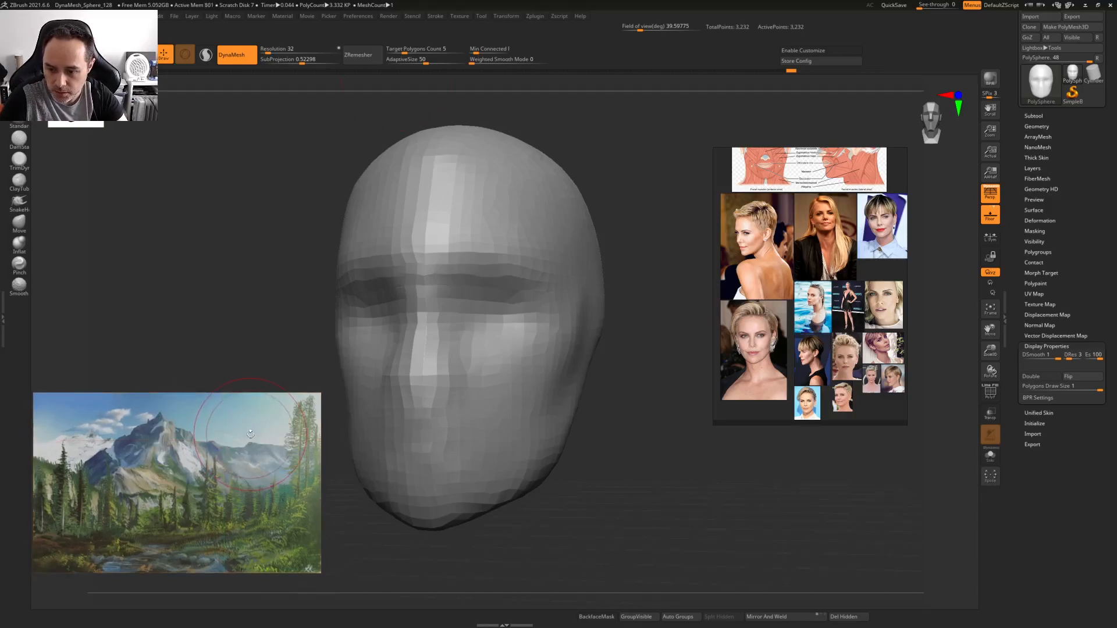
pyautogui.press('z')
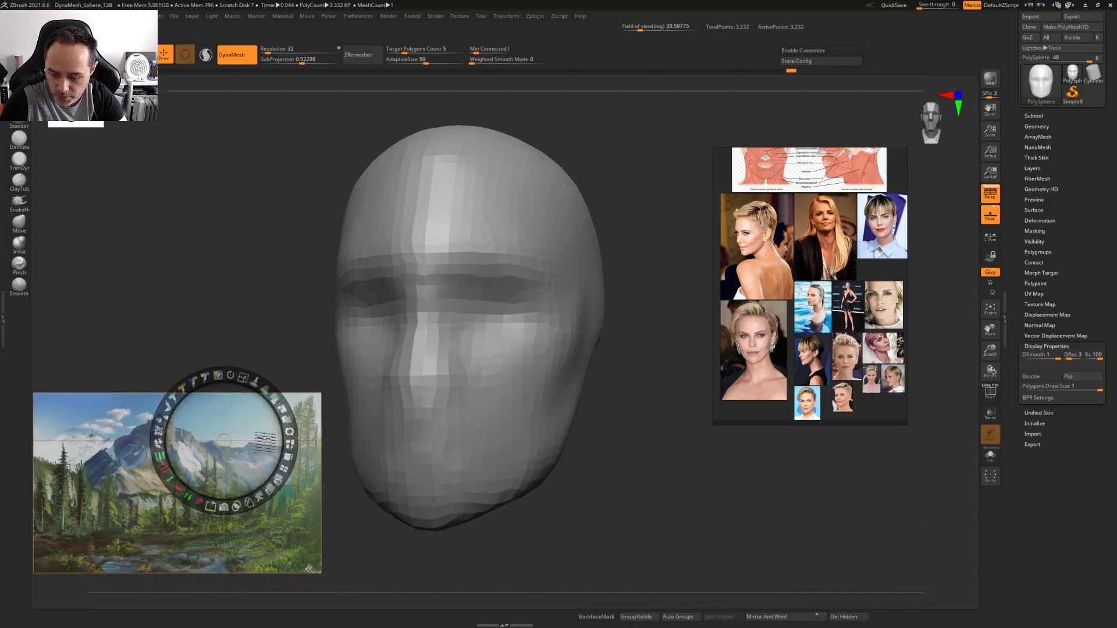
pyautogui.hotkey('shift', 'z')
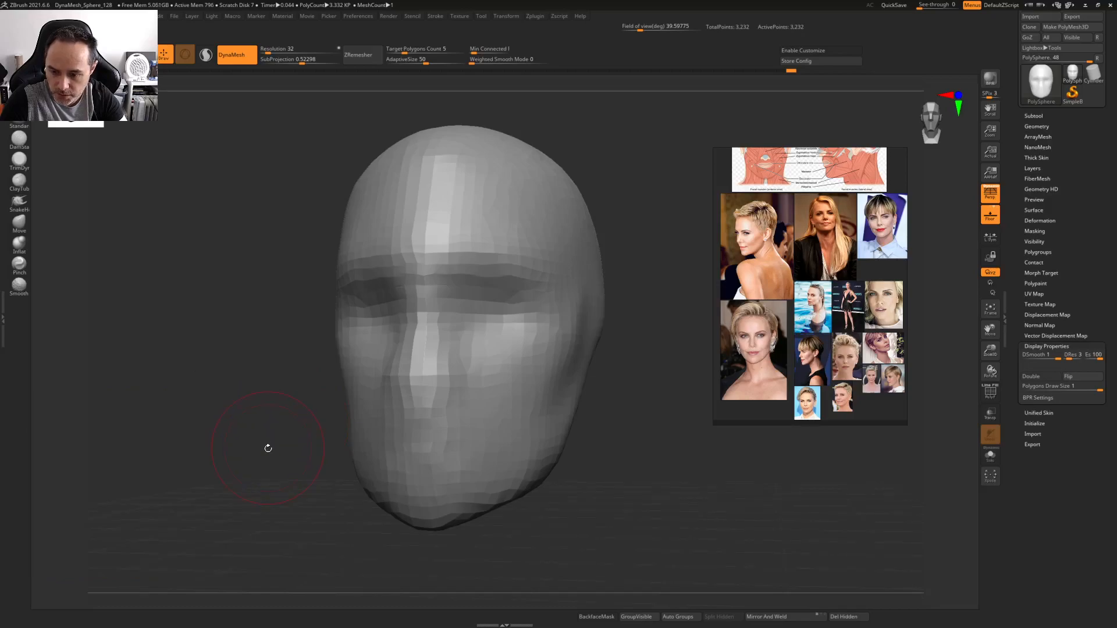
# Minimise the windows behind the PureRef board to expose the desktop, and restore ZBrush over it
pyautogui.click(512, 19)
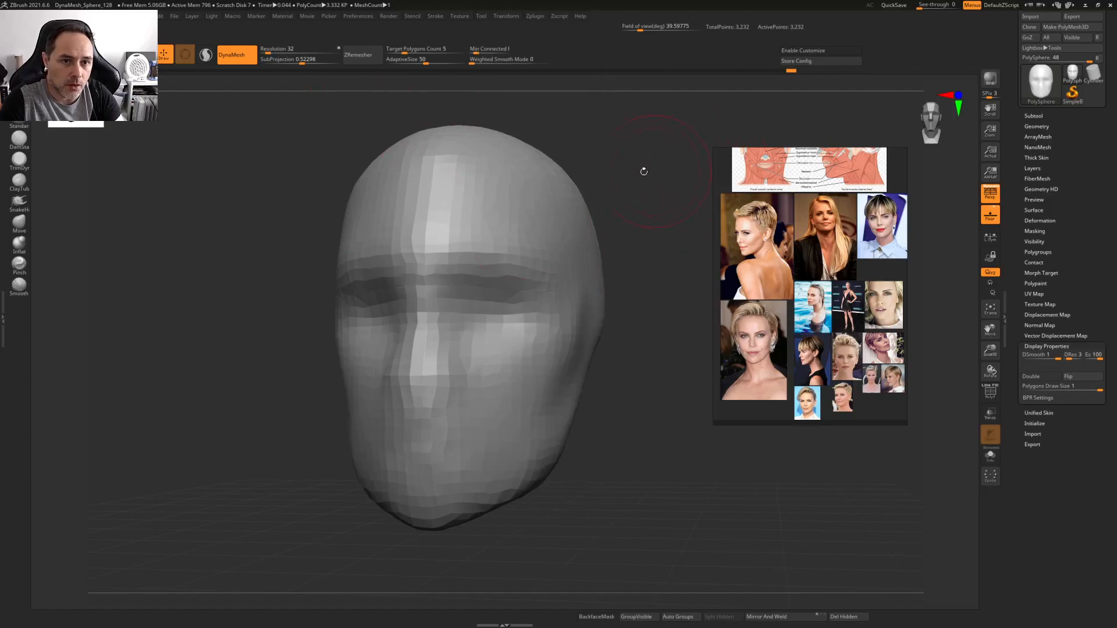
pyautogui.moveTo(653, 170); pyautogui.dragTo(650, 172)
pyautogui.moveTo(923, 5); pyautogui.dragTo(908, 9)
pyautogui.hotkey('alt', 'Tab')
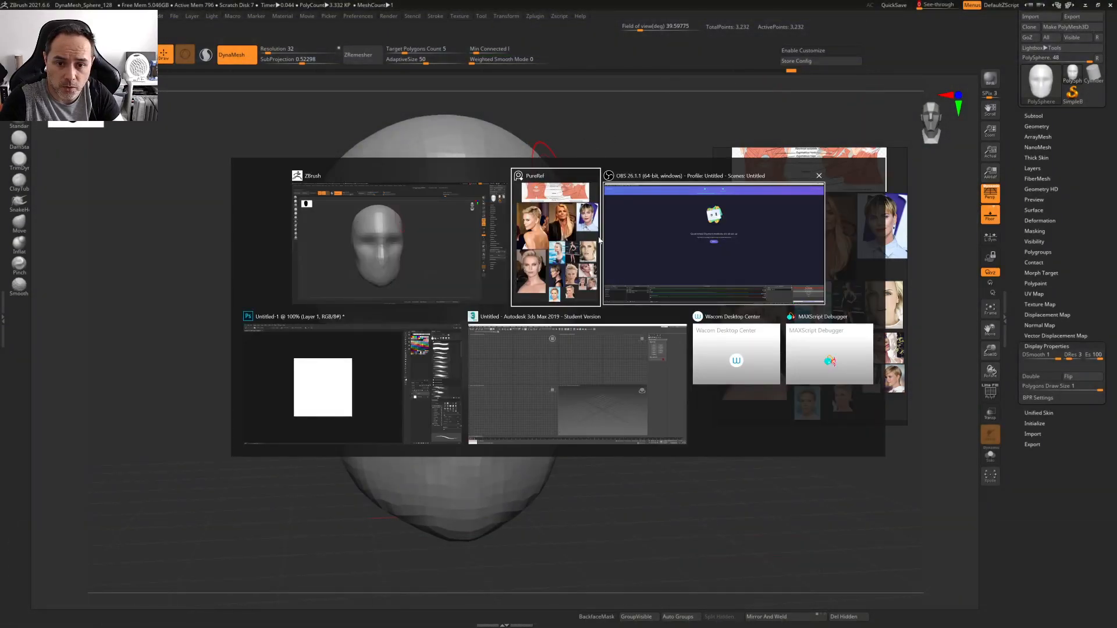
pyautogui.click(575, 241)
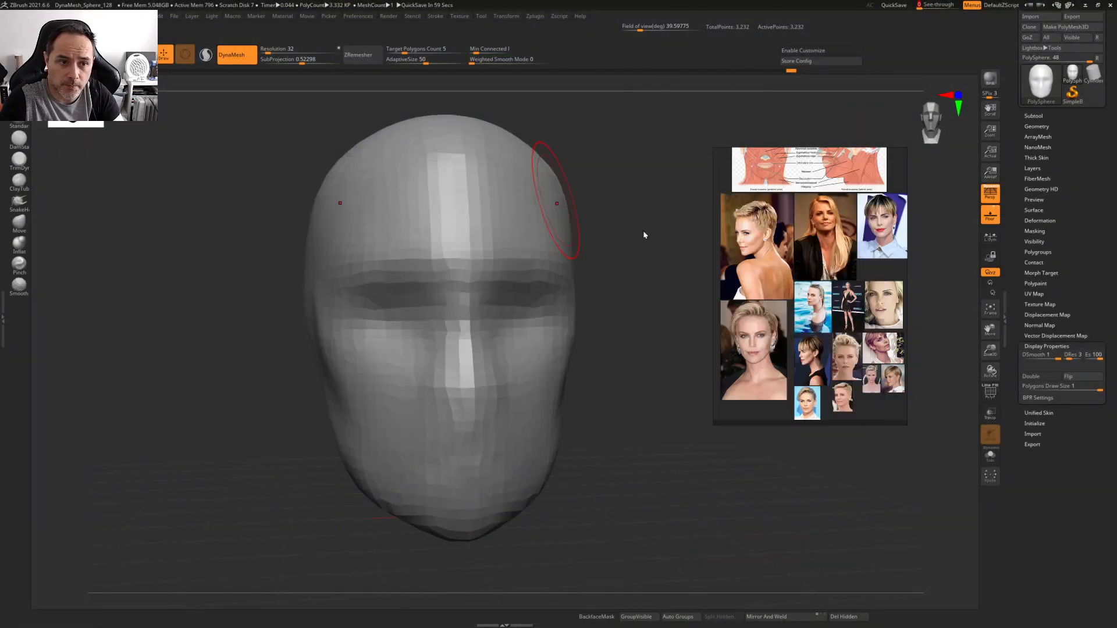
pyautogui.click(1085, 6)
pyautogui.click(1069, 5)
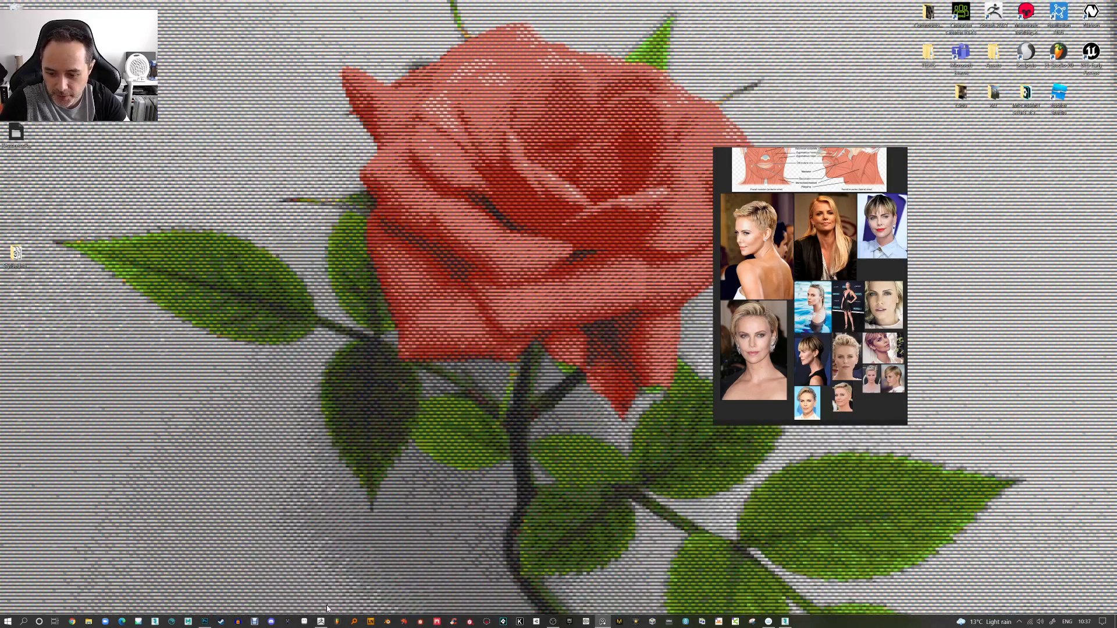
pyautogui.click(321, 622)
# Raise ZBrush's See-through to show the desktop behind the head, and return it to 0
pyautogui.moveTo(909, 8); pyautogui.dragTo(935, 6)
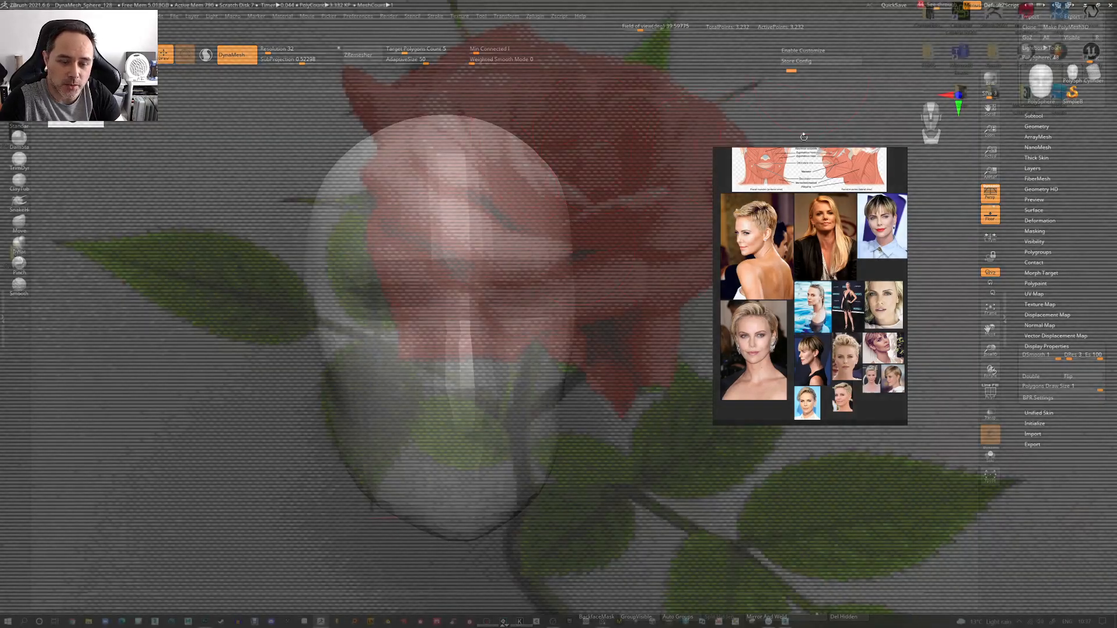
pyautogui.moveTo(939, 5); pyautogui.dragTo(912, 6)
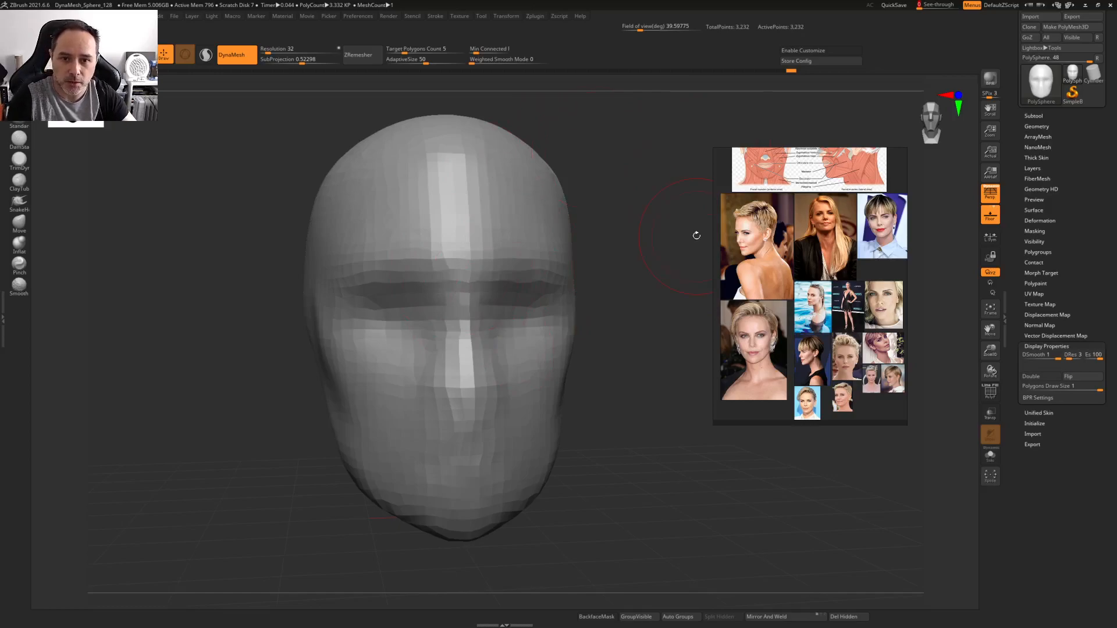
pyautogui.moveTo(914, 4); pyautogui.dragTo(891, 5)
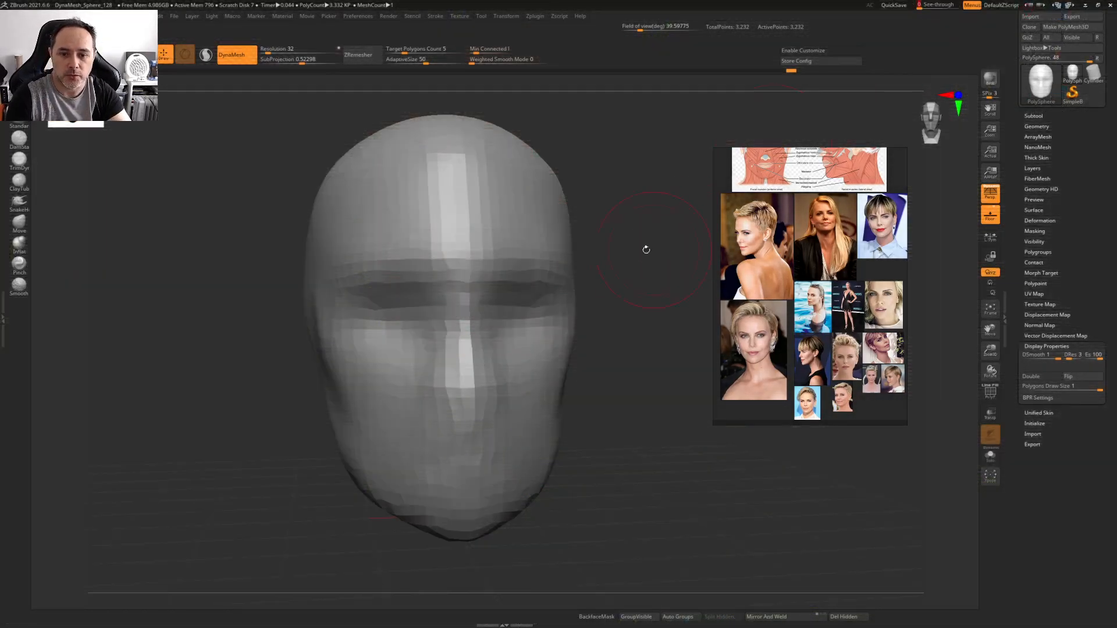
# Set the camera's field of view to 27.5977 degrees for the head
pyautogui.moveTo(633, 274); pyautogui.dragTo(593, 346)
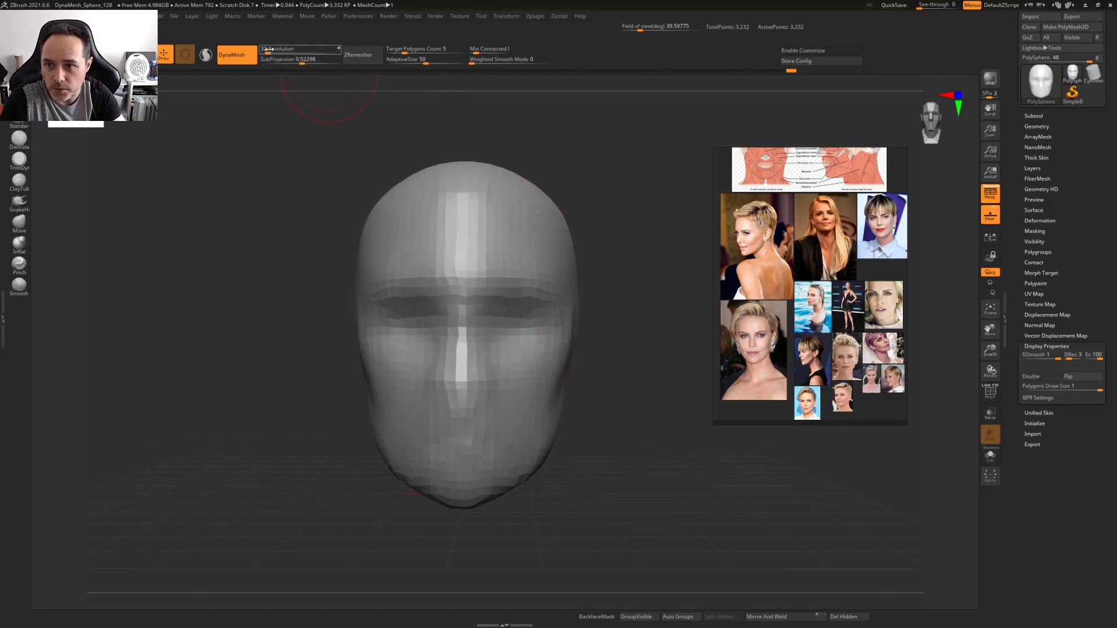
pyautogui.moveTo(640, 27); pyautogui.dragTo(635, 26)
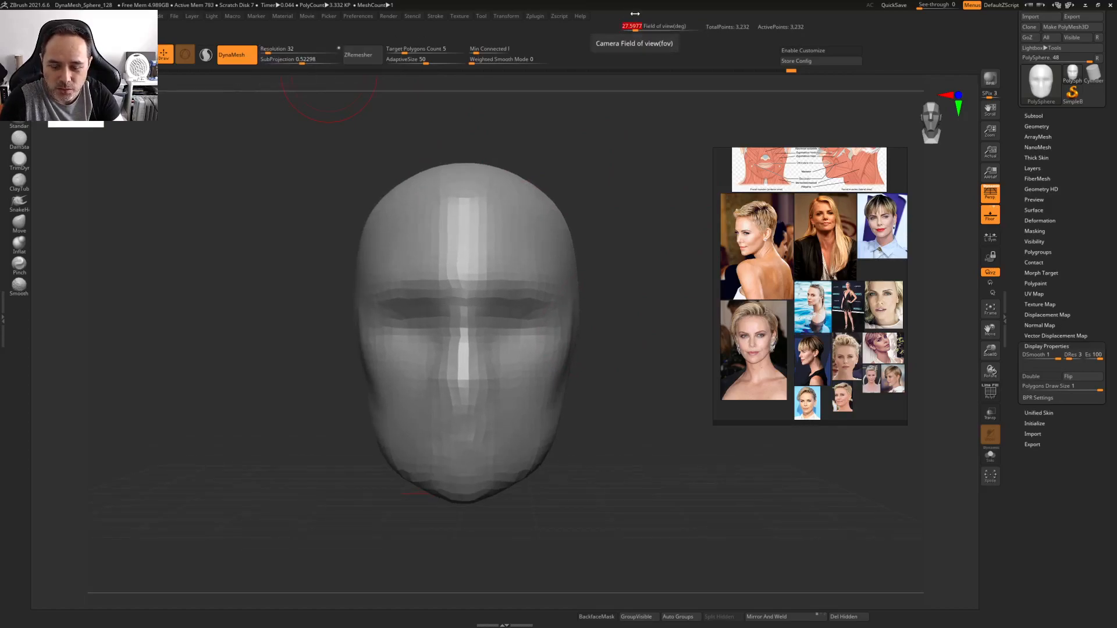
pyautogui.moveTo(582, 265)
pyautogui.keyDown('alt'); pyautogui.mouseDown()
pyautogui.moveTo(604, 266)
pyautogui.moveTo(583, 414)
pyautogui.moveTo(592, 380)
pyautogui.moveTo(703, 324)
pyautogui.mouseUp(); pyautogui.keyUp('alt')
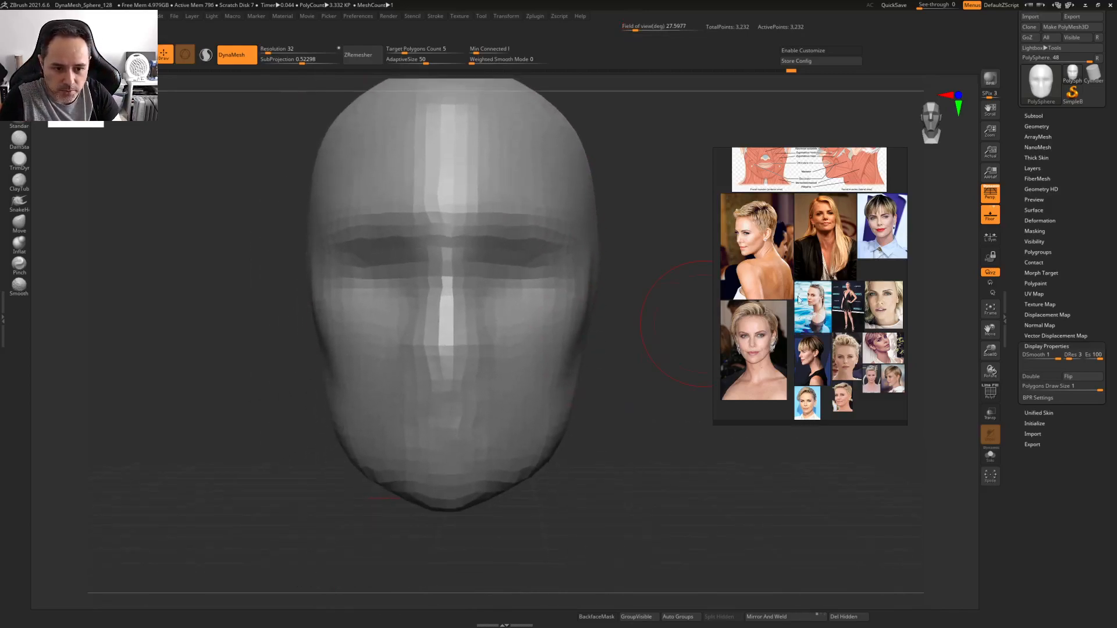
# Move and enlarge the PureRef board beside the head, and frame its portrait photos at a larger scale
pyautogui.moveTo(857, 334); pyautogui.dragTo(752, 276, button='right')
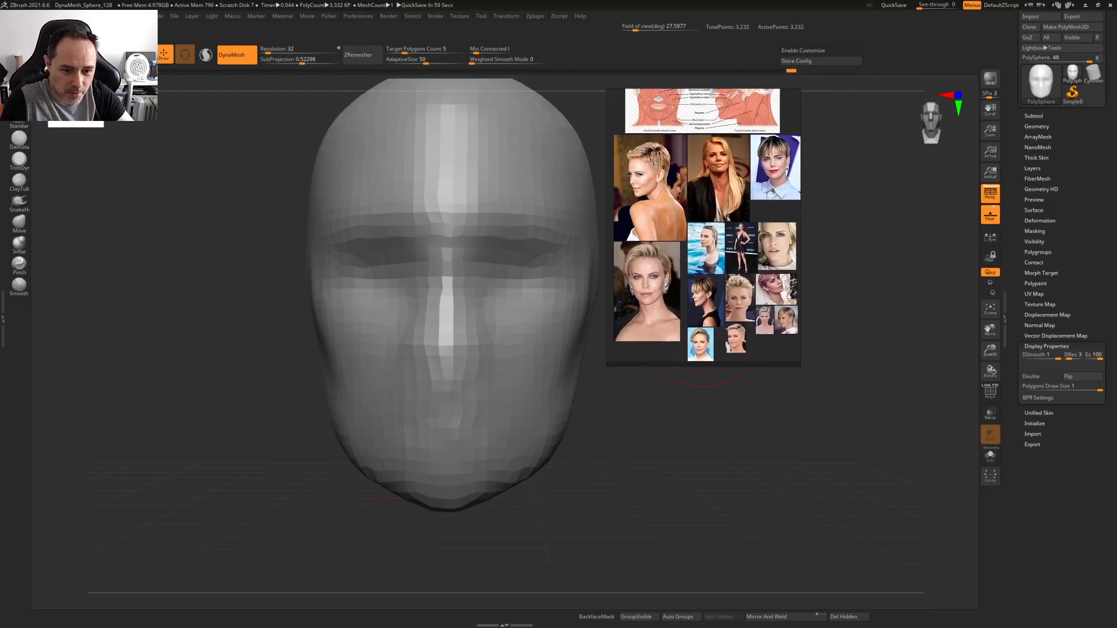
pyautogui.moveTo(799, 365); pyautogui.dragTo(960, 563)
pyautogui.moveTo(738, 275); pyautogui.dragTo(841, 396, button='middle')
pyautogui.scroll(3, 764, 295)
pyautogui.moveTo(716, 285); pyautogui.dragTo(694, 138, button='middle')
# Build up the centre of the forehead and brow with broad sculpting strokes
pyautogui.moveTo(280, 352); pyautogui.dragTo(334, 321)
pyautogui.moveTo(333, 324); pyautogui.dragTo(342, 344, button='right')
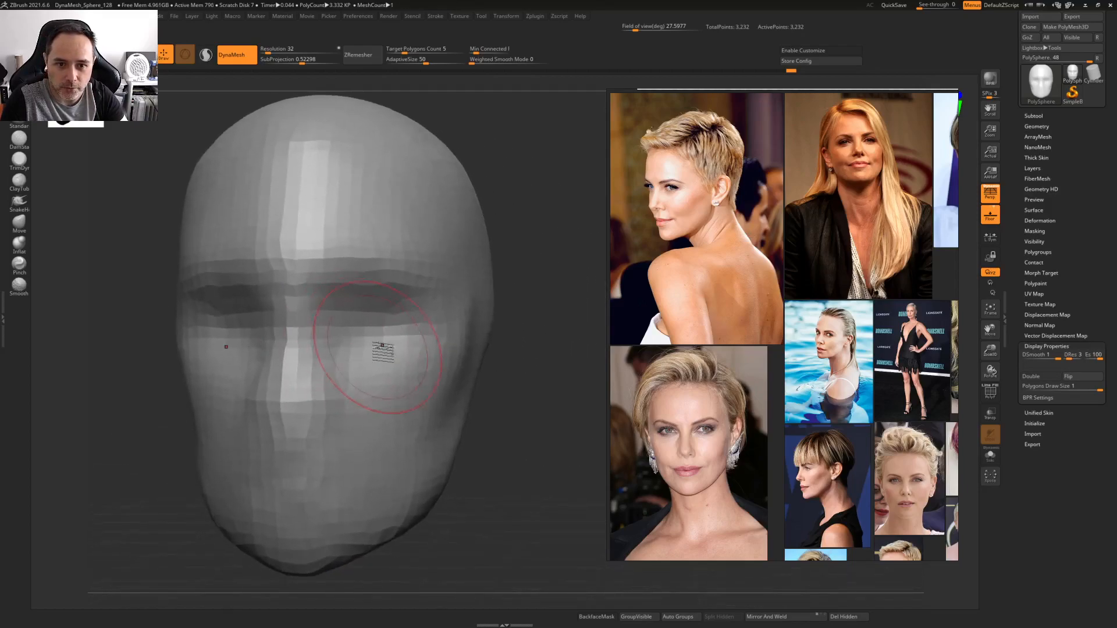
pyautogui.moveTo(420, 315)
pyautogui.mouseDown(button='right')
pyautogui.moveTo(387, 317)
pyautogui.moveTo(441, 319)
pyautogui.mouseUp(button='right')
pyautogui.press('space')
pyautogui.moveTo(384, 297)
pyautogui.keyDown('ctrl'); pyautogui.mouseDown(button='right')
pyautogui.moveTo(362, 260)
pyautogui.moveTo(388, 275)
pyautogui.mouseUp(button='right'); pyautogui.keyUp('ctrl')
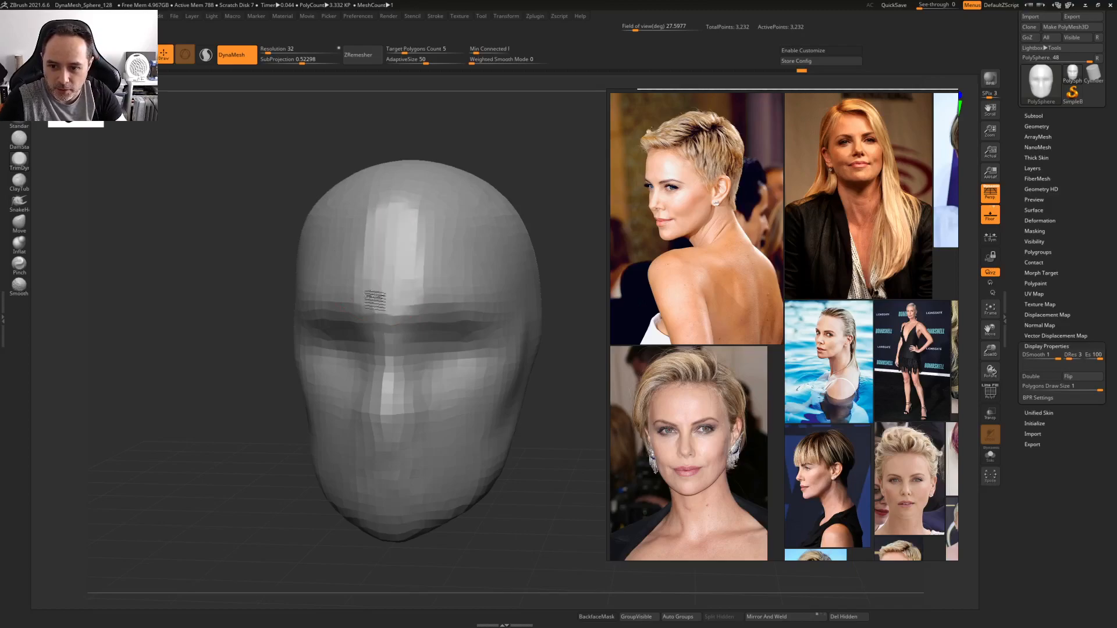
pyautogui.moveTo(361, 284); pyautogui.dragTo(410, 253)
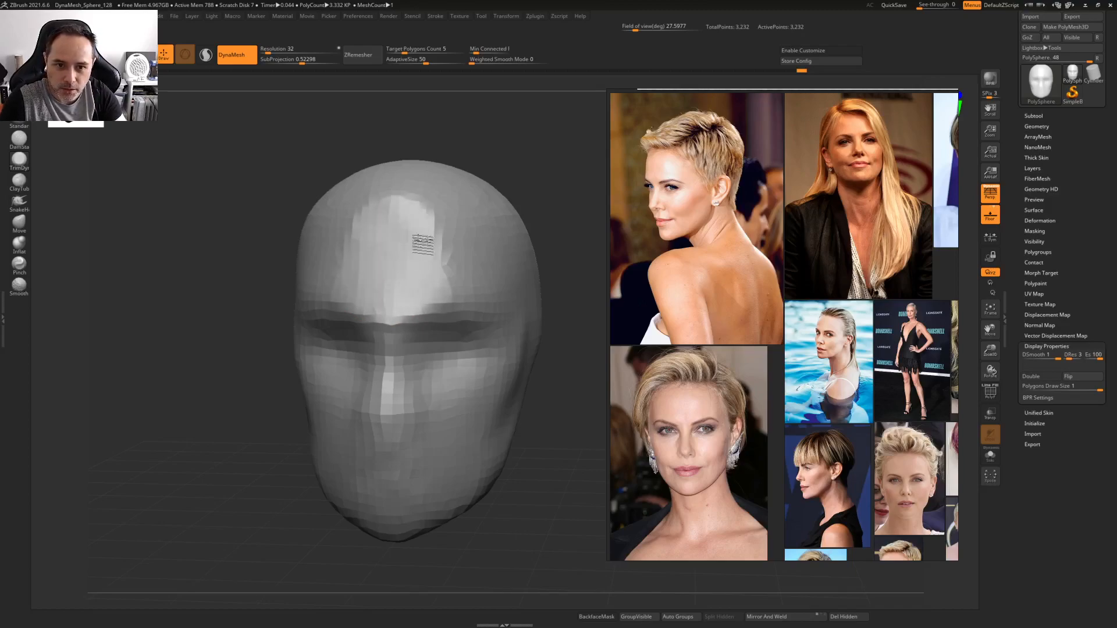
pyautogui.moveTo(453, 265)
pyautogui.mouseDown(button='right')
pyautogui.moveTo(442, 282)
pyautogui.moveTo(440, 250)
pyautogui.mouseUp(button='right')
pyautogui.moveTo(440, 250)
pyautogui.mouseDown()
pyautogui.moveTo(464, 222)
pyautogui.moveTo(487, 263)
pyautogui.mouseUp()
# Build up the bridge of the nose, the mouth area and the front of the chin with sculpting strokes
pyautogui.moveTo(487, 263); pyautogui.dragTo(447, 285, button='right')
pyautogui.moveTo(386, 324)
pyautogui.mouseDown(button='right')
pyautogui.moveTo(399, 279)
pyautogui.moveTo(392, 326)
pyautogui.moveTo(430, 313)
pyautogui.moveTo(375, 315)
pyautogui.mouseUp(button='right')
pyautogui.rightClick(378, 308)
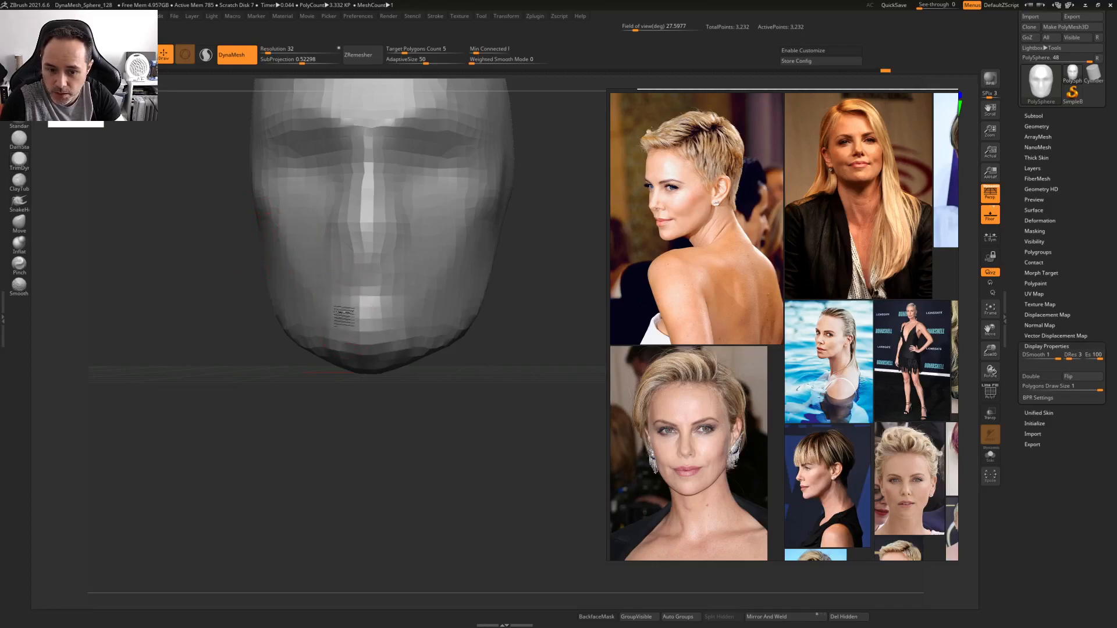
pyautogui.keyDown('alt'); pyautogui.moveTo(366, 307); pyautogui.dragTo(474, 276, button='right'); pyautogui.keyUp('alt')
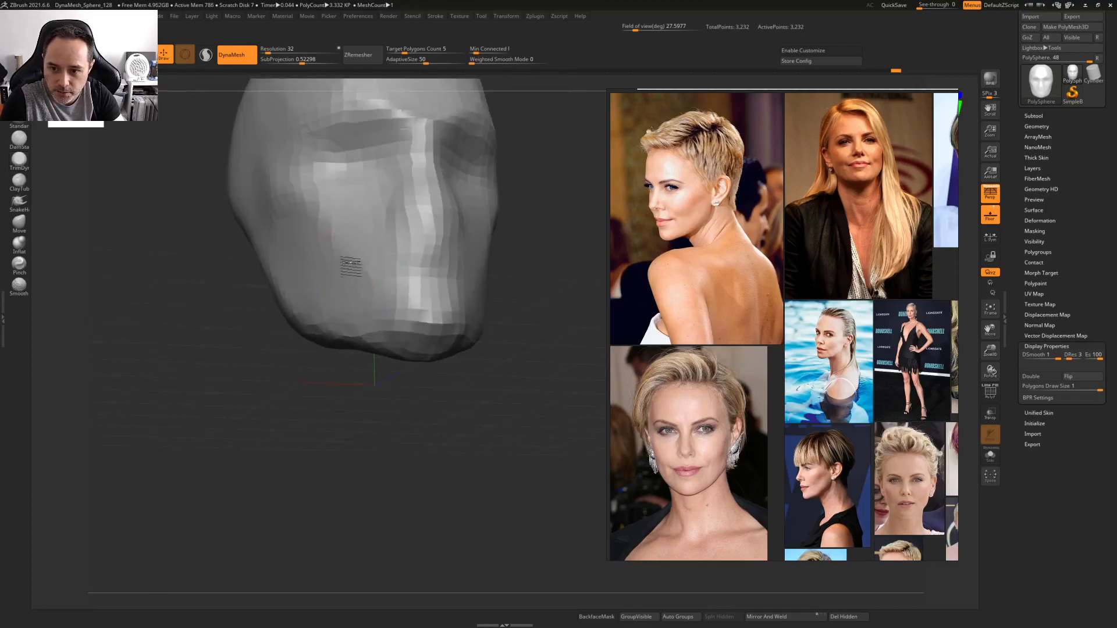
pyautogui.moveTo(345, 270); pyautogui.dragTo(391, 329, button='right')
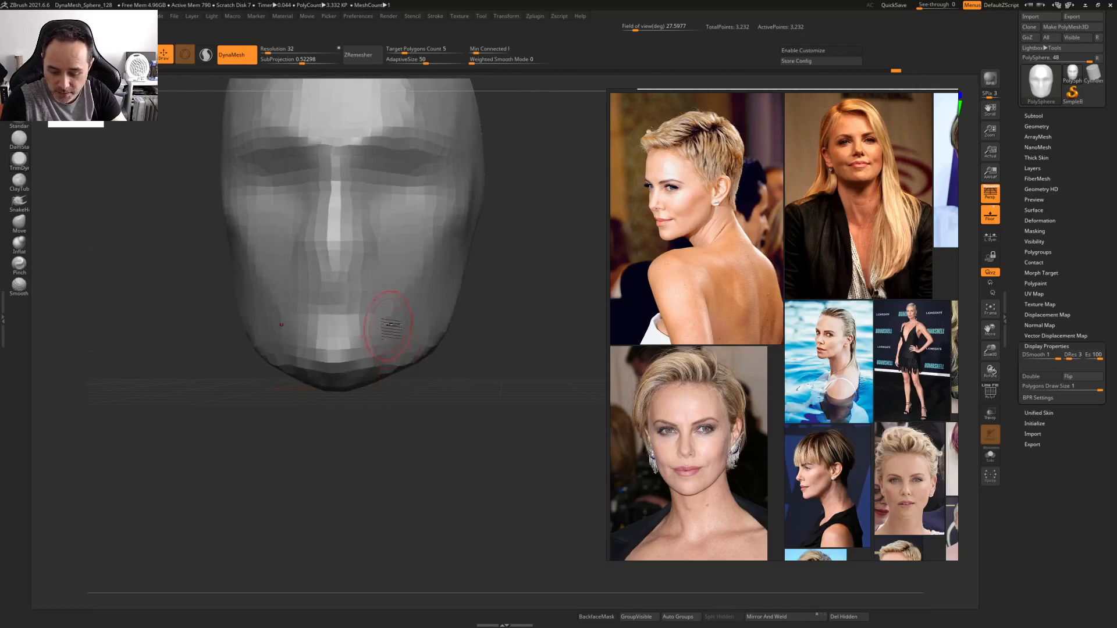
# Set the SnakeHook brush's draw size to about 128 and pull the jawline into a fuller shape
pyautogui.press('space')
pyautogui.moveTo(398, 333); pyautogui.dragTo(445, 318)
pyautogui.moveTo(445, 320); pyautogui.dragTo(462, 299, button='right')
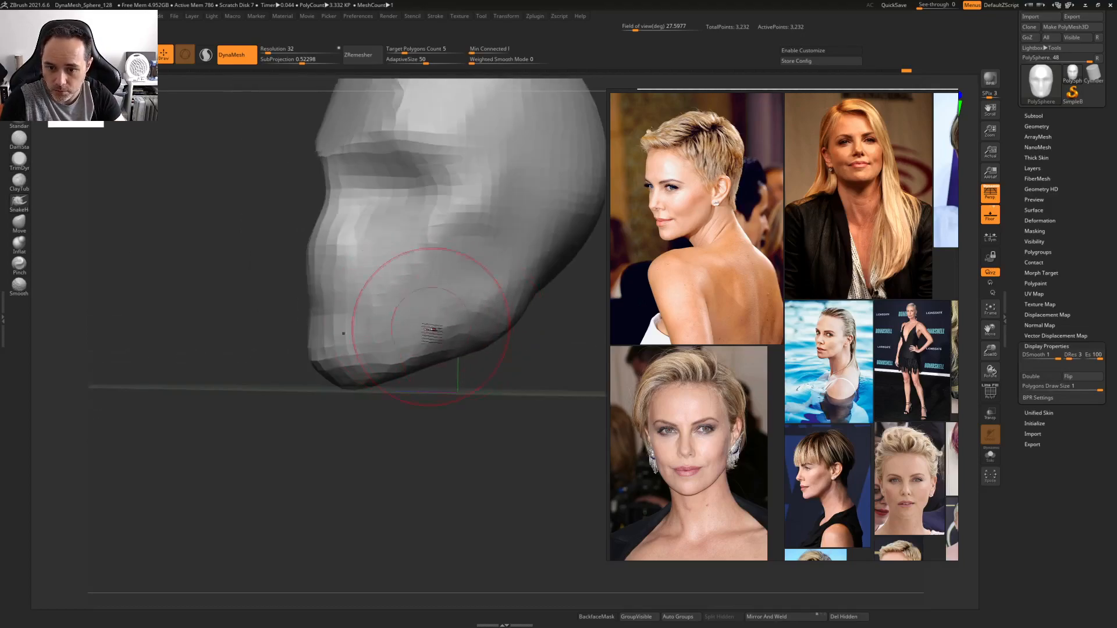
pyautogui.press('space')
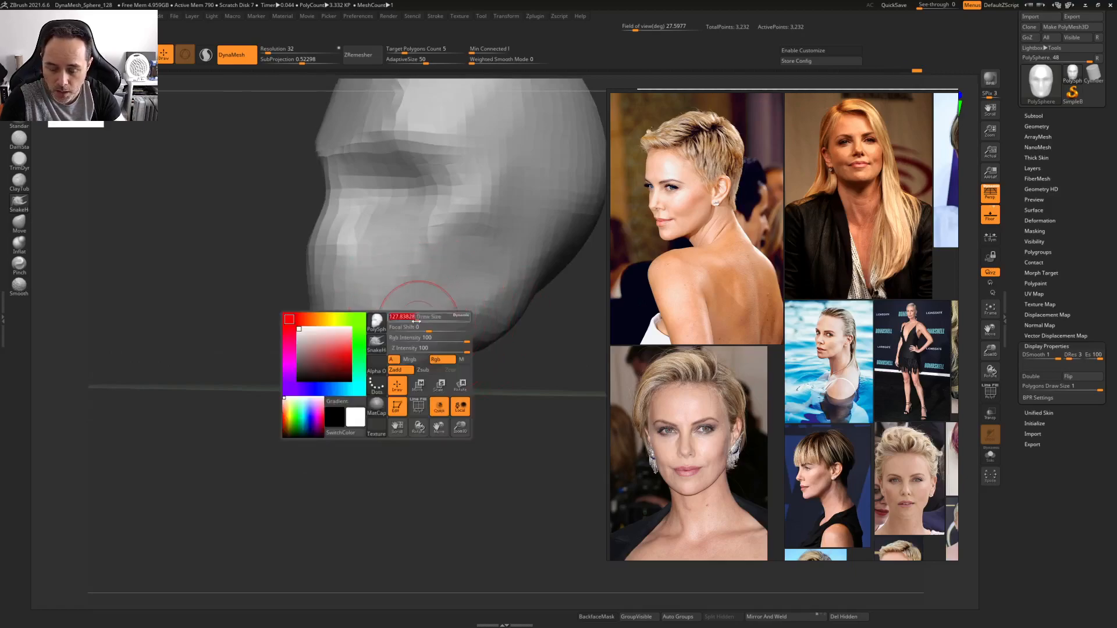
pyautogui.moveTo(399, 328)
pyautogui.mouseDown(button='right')
pyautogui.moveTo(481, 305)
pyautogui.moveTo(456, 336)
pyautogui.moveTo(456, 368)
pyautogui.moveTo(424, 361)
pyautogui.moveTo(439, 354)
pyautogui.mouseUp(button='right')
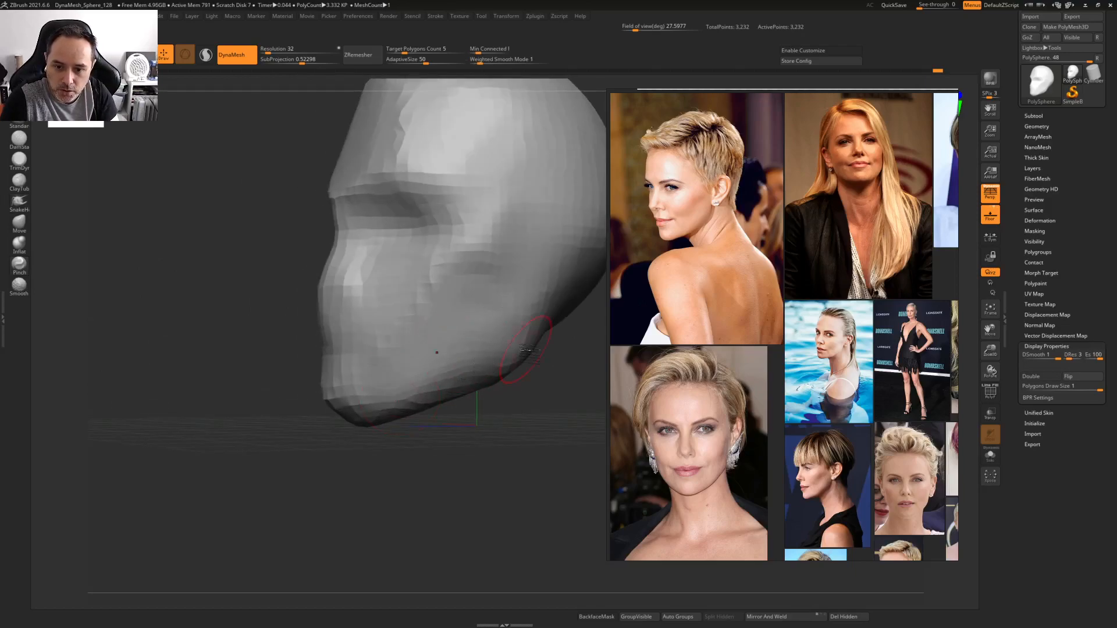
# Pull the tip of the nose forward from the face in profile
pyautogui.moveTo(496, 274); pyautogui.dragTo(400, 365, button='right')
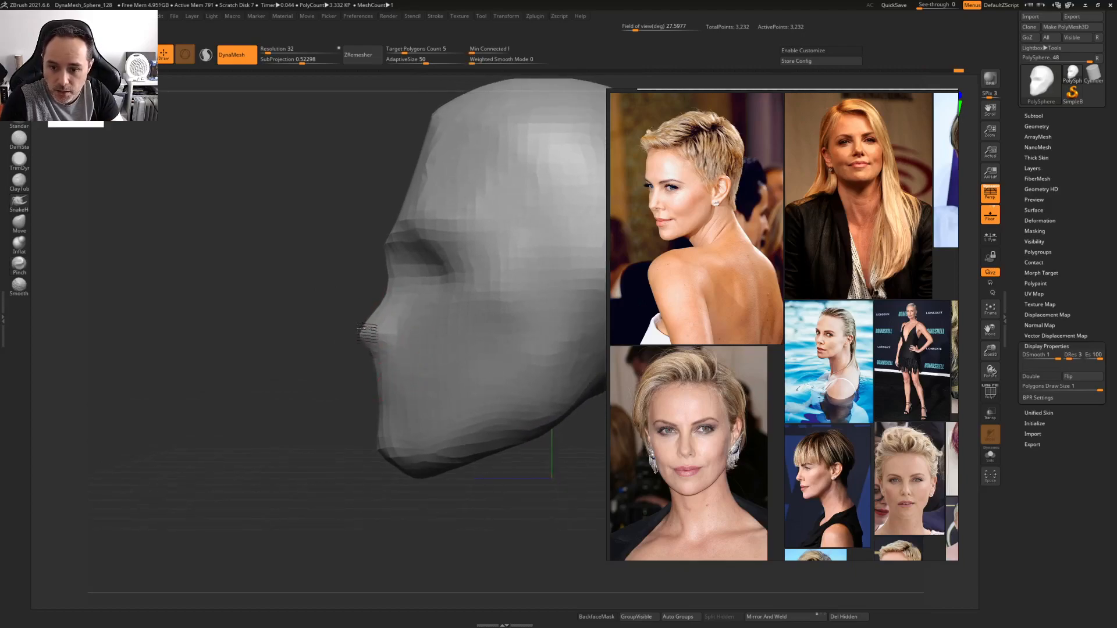
pyautogui.moveTo(365, 329)
pyautogui.mouseDown(button='right')
pyautogui.moveTo(409, 322)
pyautogui.moveTo(343, 372)
pyautogui.mouseUp(button='right')
pyautogui.rightClick(387, 324)
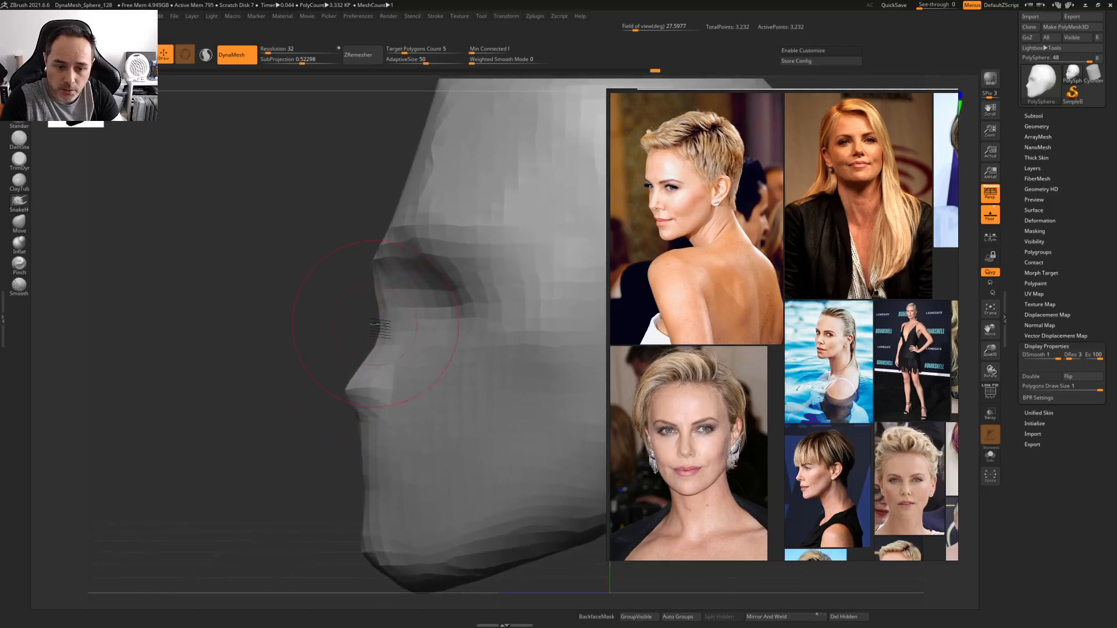
pyautogui.moveTo(381, 327)
pyautogui.mouseDown(button='right')
pyautogui.moveTo(387, 302)
pyautogui.moveTo(582, 371)
pyautogui.mouseUp(button='right')
pyautogui.moveTo(488, 460)
pyautogui.mouseDown(button='right')
pyautogui.moveTo(436, 364)
pyautogui.moveTo(394, 363)
pyautogui.mouseUp(button='right')
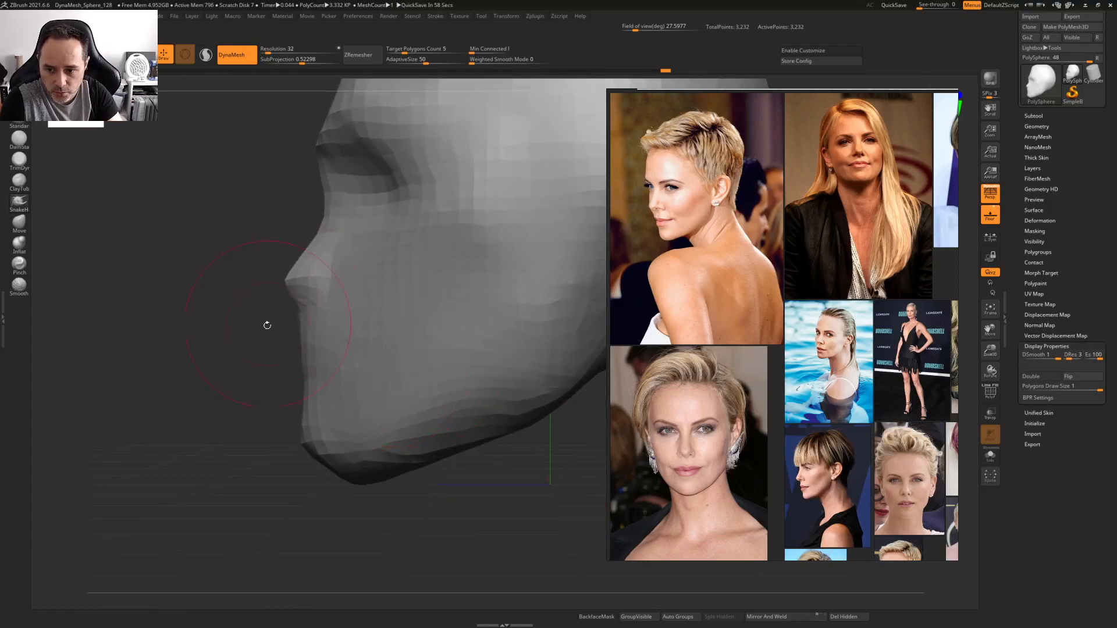
# Turn on BackfaceMask, carve in the underside of the nose and shape the lips and mouth line
pyautogui.rightClick(296, 345)
pyautogui.moveTo(296, 345); pyautogui.dragTo(268, 331, button='right')
pyautogui.moveTo(269, 330); pyautogui.dragTo(349, 299)
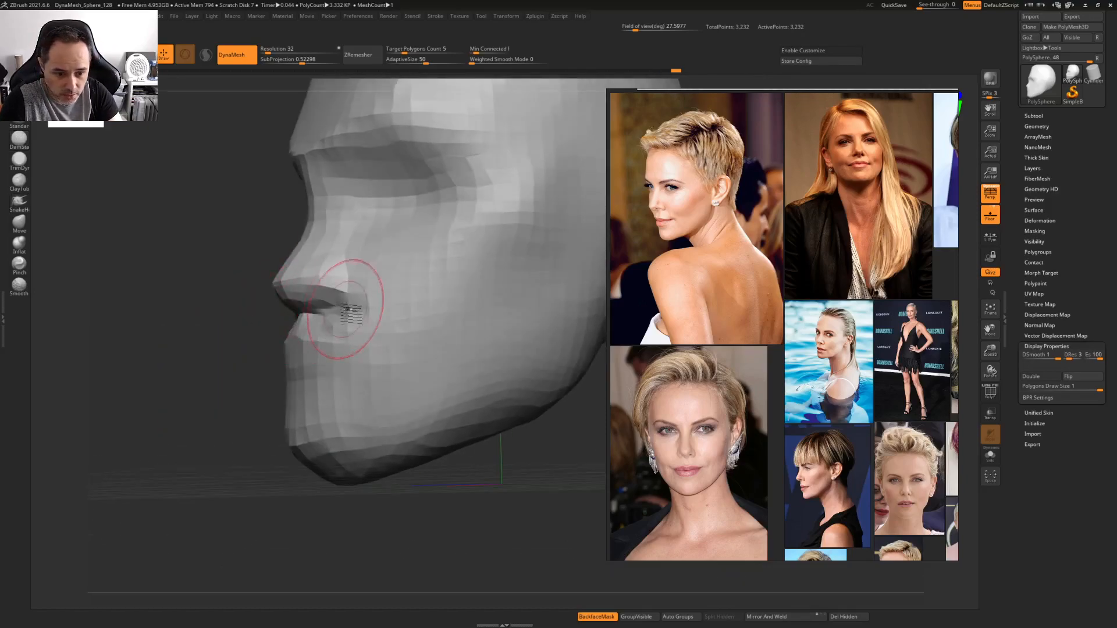
pyautogui.rightClick(330, 389)
pyautogui.moveTo(349, 387); pyautogui.dragTo(391, 381, button='right')
pyautogui.moveTo(391, 381)
pyautogui.mouseDown()
pyautogui.moveTo(370, 364)
pyautogui.moveTo(375, 410)
pyautogui.mouseUp()
pyautogui.moveTo(437, 338); pyautogui.dragTo(408, 341, button='right')
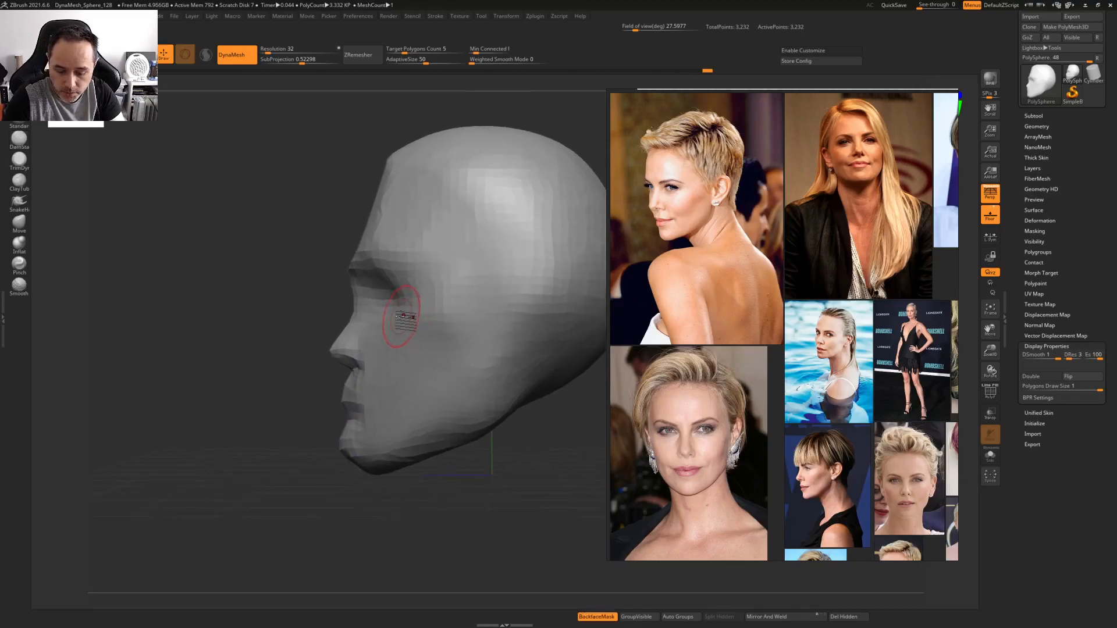
# Reshape the forehead, brow and skull profile using the Move brush at an adjusted draw size
pyautogui.press('b')
pyautogui.press('m')
pyautogui.press('v')
pyautogui.press('space')
pyautogui.moveTo(398, 324); pyautogui.dragTo(415, 326)
pyautogui.moveTo(396, 179); pyautogui.dragTo(375, 179)
pyautogui.keyDown('alt'); pyautogui.moveTo(464, 153); pyautogui.dragTo(395, 189, button='right'); pyautogui.keyUp('alt')
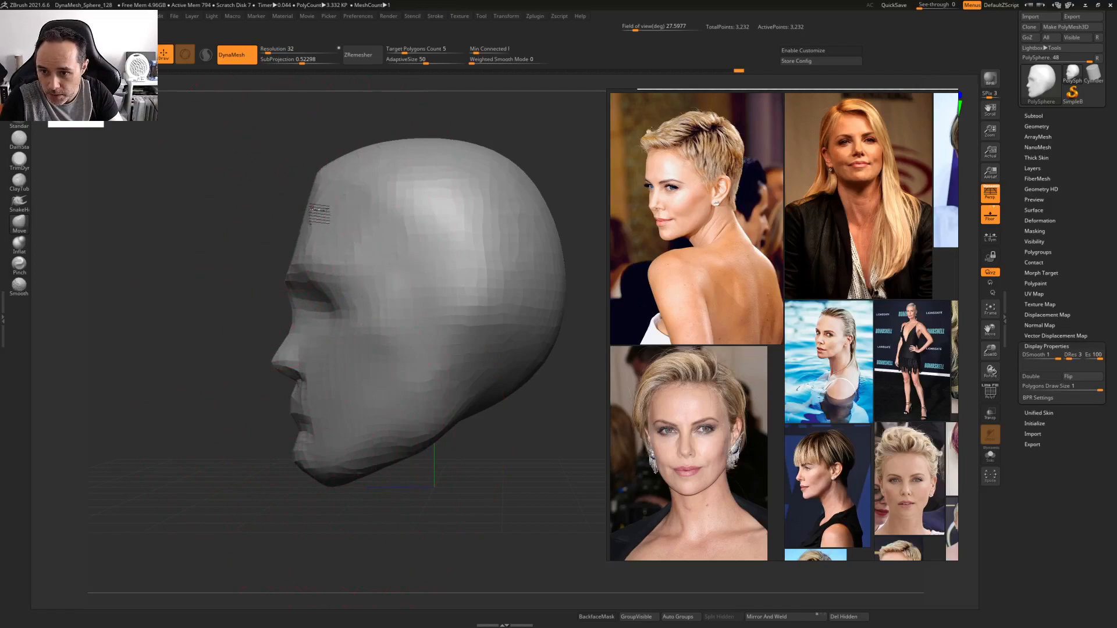
pyautogui.press('space')
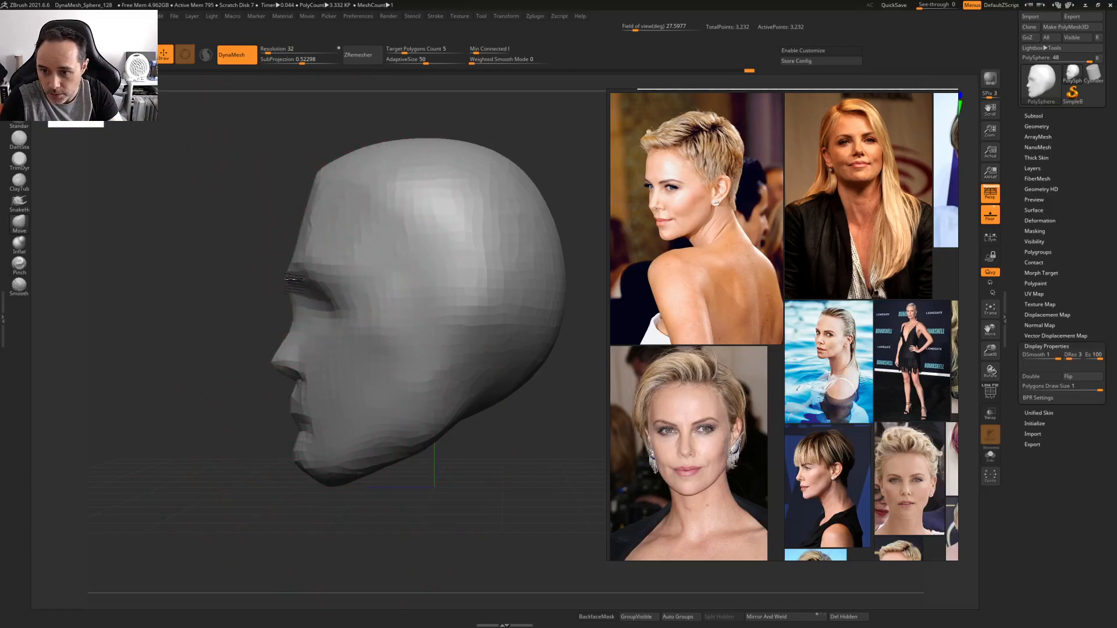
pyautogui.moveTo(325, 216); pyautogui.dragTo(421, 324, button='right')
pyautogui.rightClick(421, 325)
pyautogui.keyDown('ctrl'); pyautogui.moveTo(474, 276); pyautogui.dragTo(461, 251, button='right'); pyautogui.keyUp('ctrl')
pyautogui.rightClick(459, 273)
pyautogui.rightClick(457, 266)
pyautogui.rightClick(460, 251)
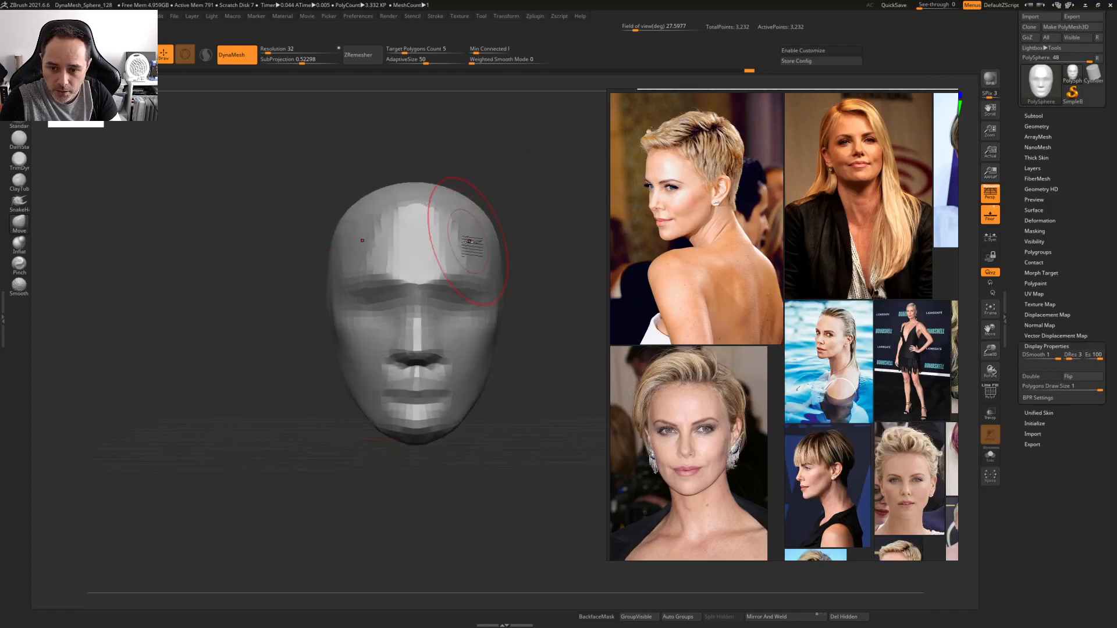
pyautogui.rightClick(495, 223)
pyautogui.rightClick(471, 205)
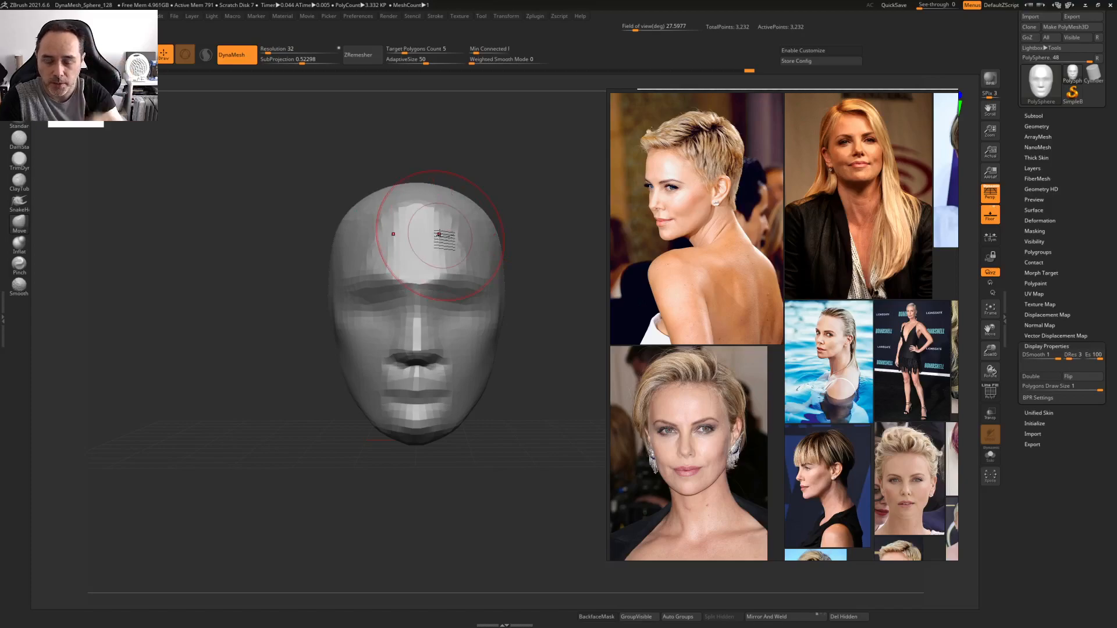
pyautogui.rightClick(414, 256)
pyautogui.rightClick(436, 243)
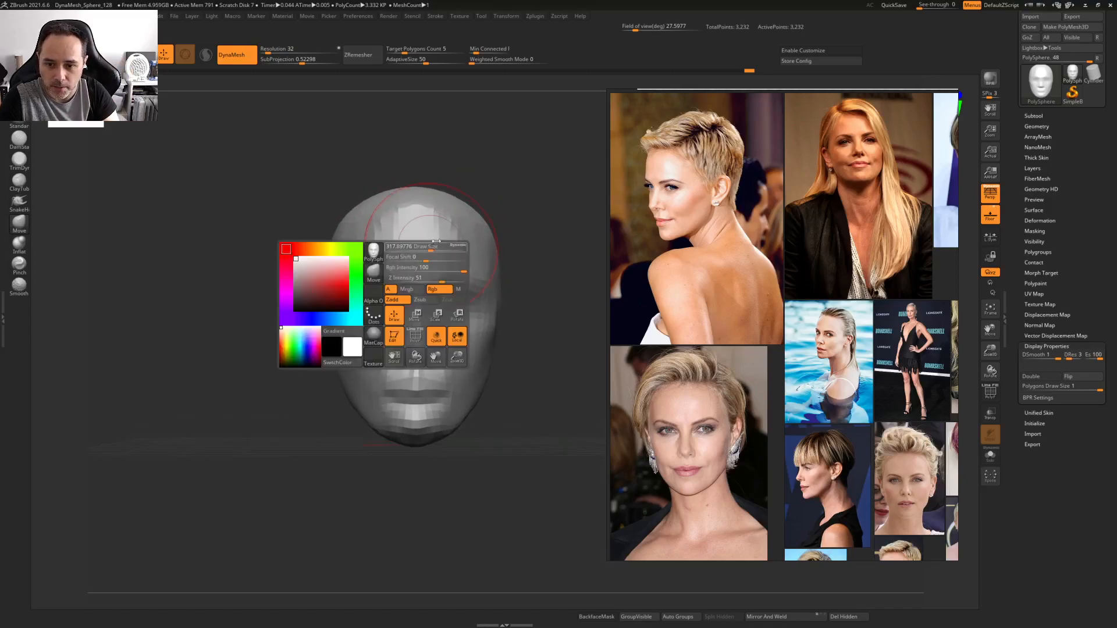
# Turn off Enable RightClick Popup in the interface's Navigation preferences
pyautogui.click(365, 18)
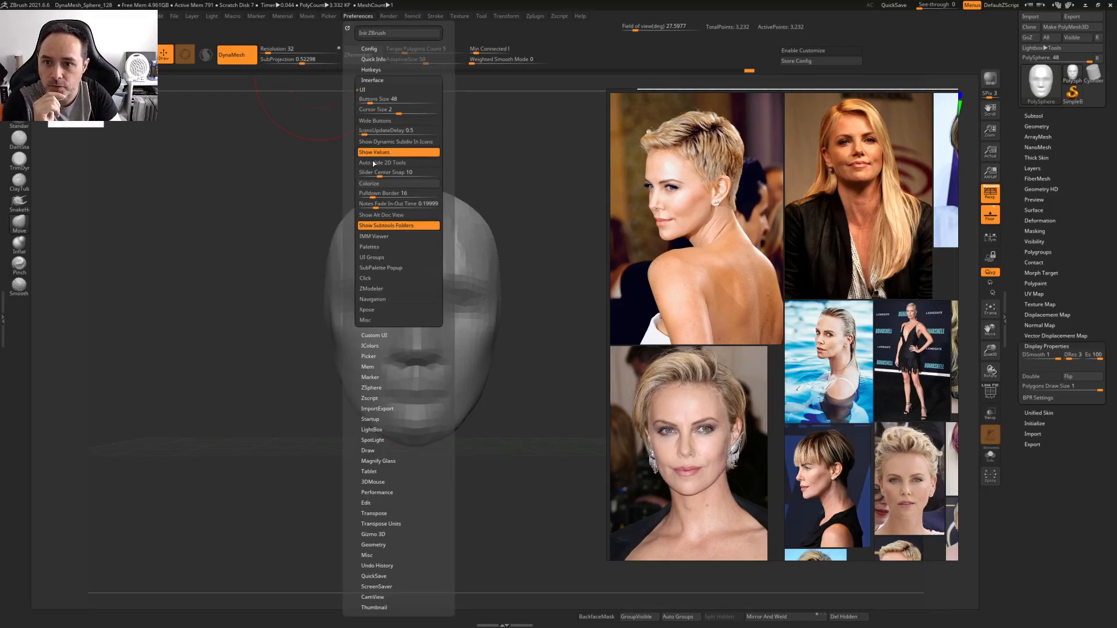
pyautogui.click(371, 79)
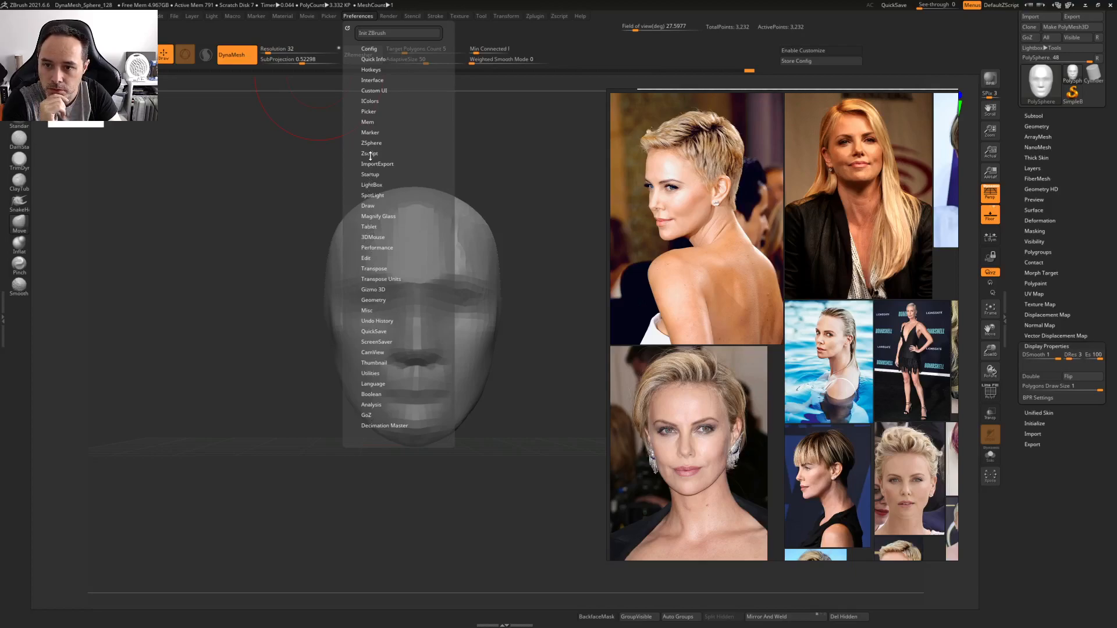
pyautogui.click(369, 112)
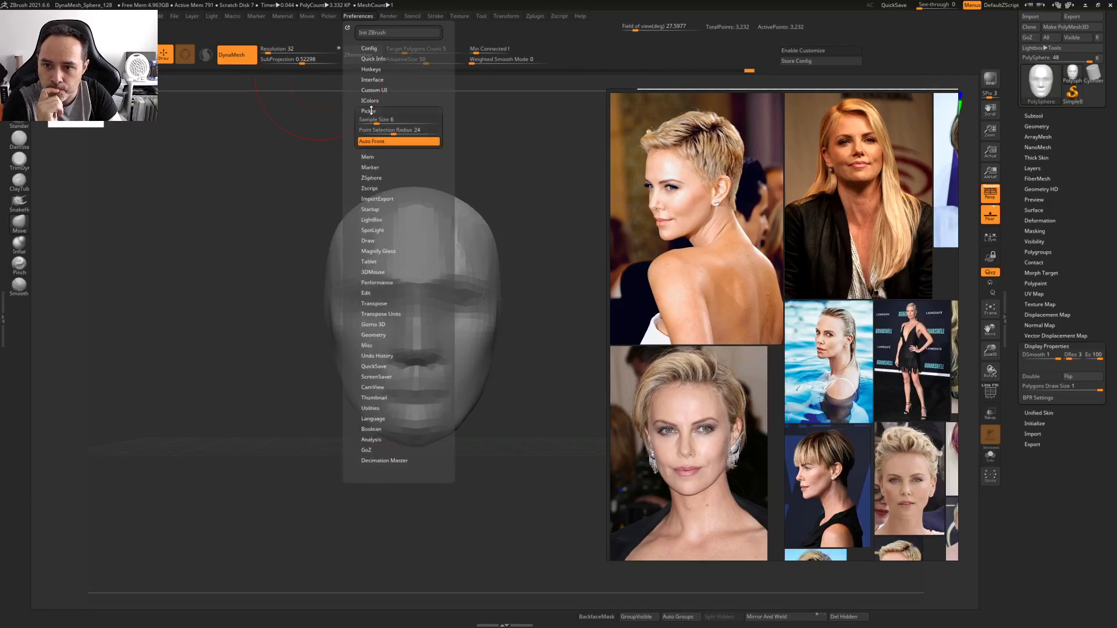
pyautogui.click(371, 111)
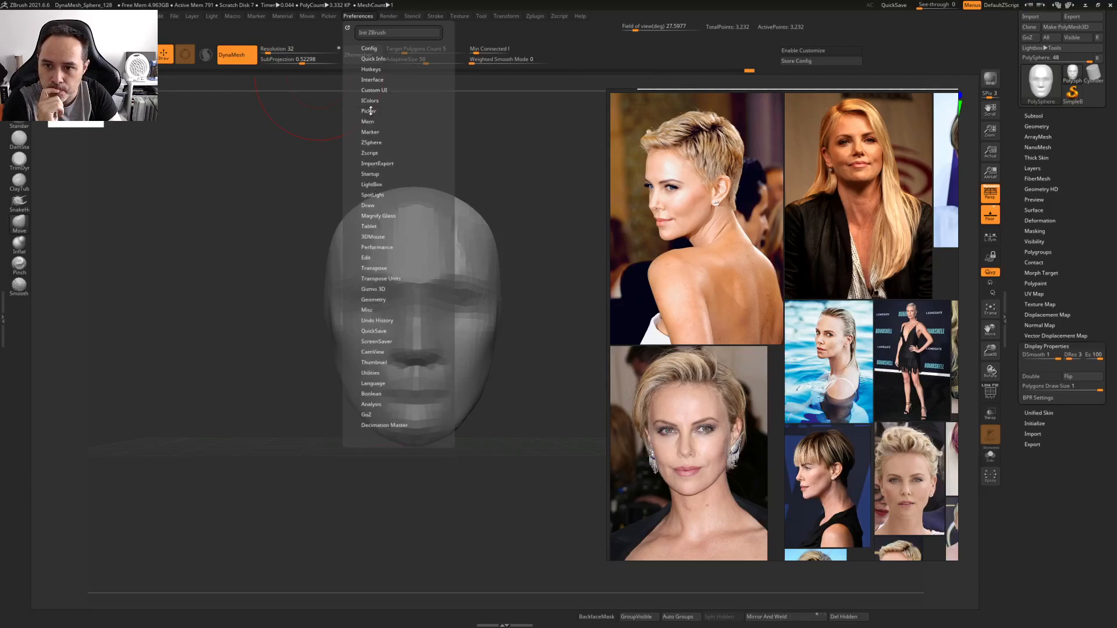
pyautogui.click(372, 81)
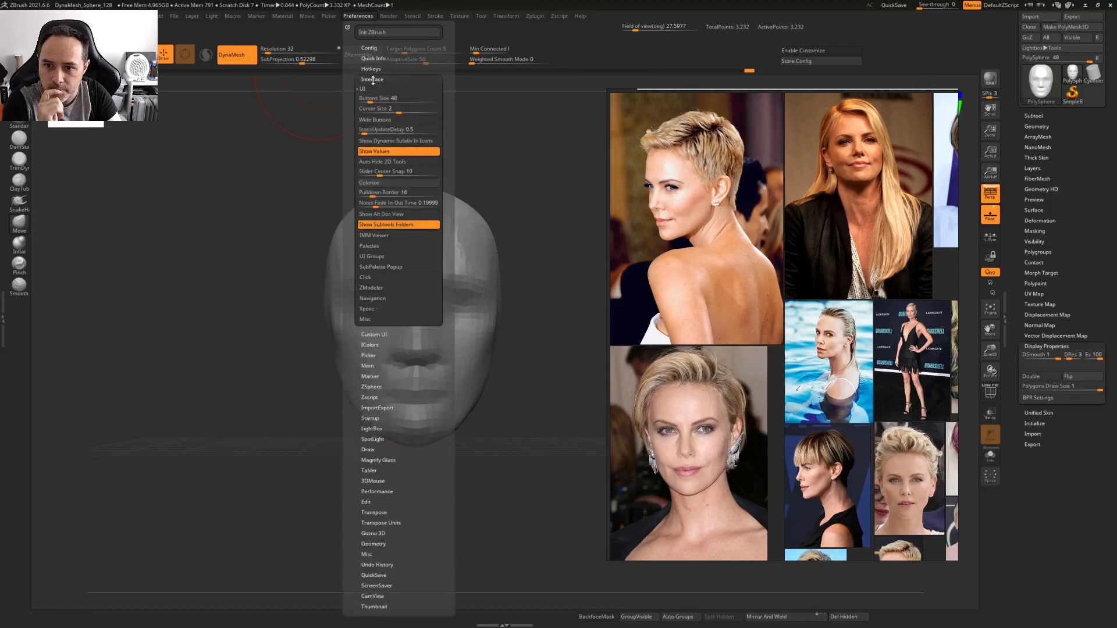
pyautogui.click(366, 278)
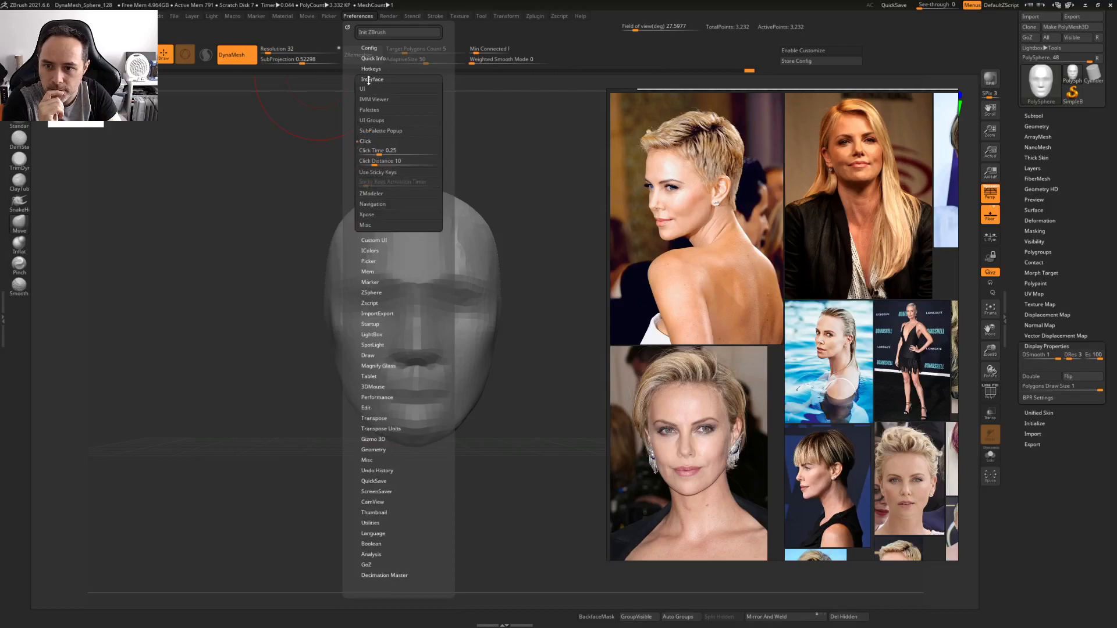
pyautogui.click(365, 141)
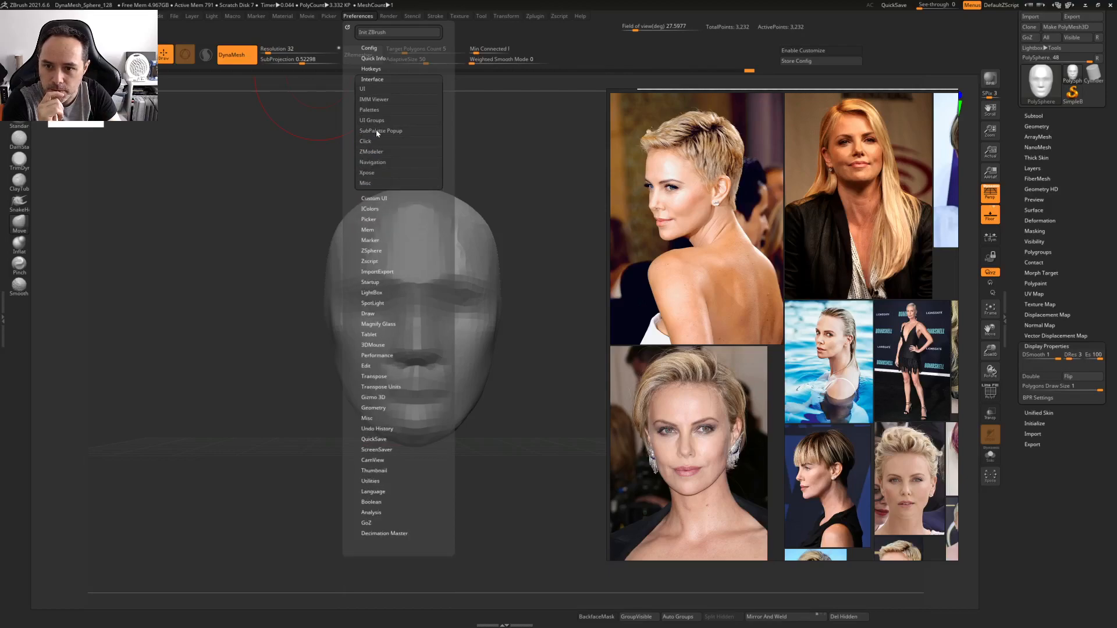
pyautogui.click(372, 162)
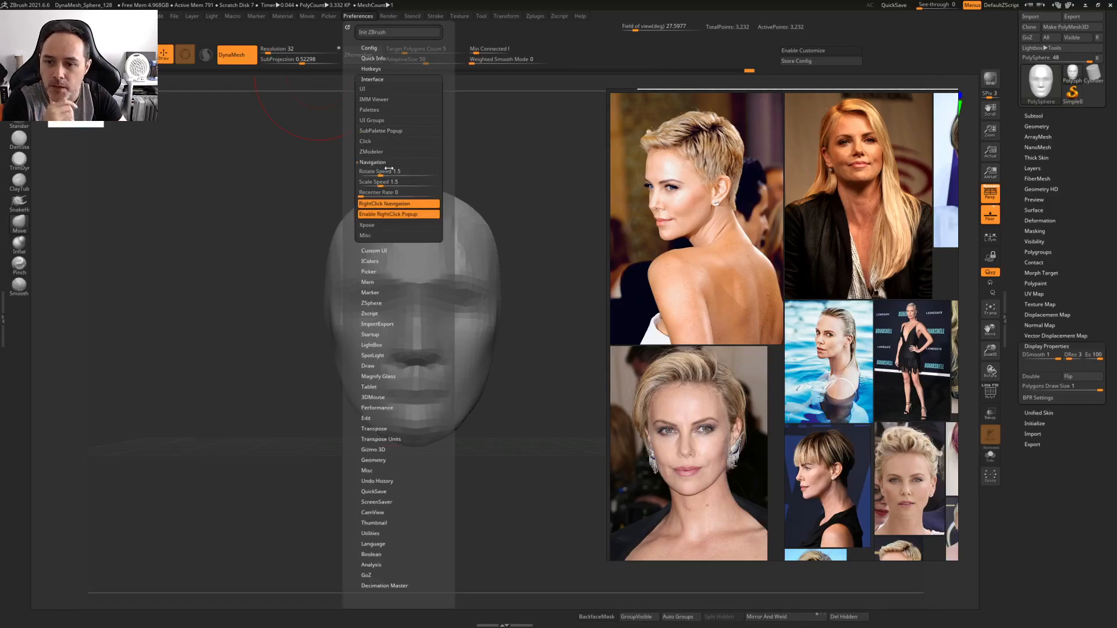
pyautogui.click(394, 216)
# Set the brush's draw size to about 250 and refine the overall contour of the skull
pyautogui.moveTo(489, 255); pyautogui.dragTo(436, 233, button='right')
pyautogui.press('space')
pyautogui.moveTo(449, 219)
pyautogui.mouseDown()
pyautogui.moveTo(428, 219)
pyautogui.moveTo(441, 220)
pyautogui.mouseUp()
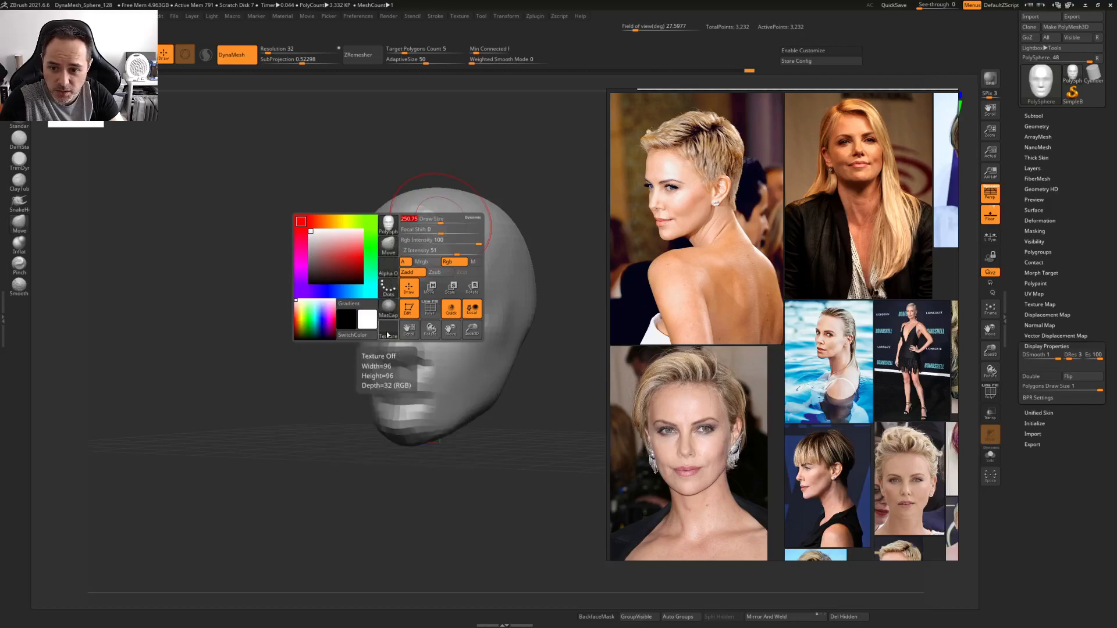
pyautogui.moveTo(449, 239)
pyautogui.keyDown('shift'); pyautogui.mouseDown(button='right')
pyautogui.moveTo(431, 242)
pyautogui.moveTo(452, 243)
pyautogui.mouseUp(button='right'); pyautogui.keyUp('shift')
pyautogui.keyDown('ctrl'); pyautogui.moveTo(452, 243); pyautogui.dragTo(462, 230, button='right'); pyautogui.keyUp('ctrl')
pyautogui.keyDown('alt'); pyautogui.moveTo(463, 230); pyautogui.dragTo(465, 265, button='right'); pyautogui.keyUp('alt')
pyautogui.moveTo(465, 323)
pyautogui.keyDown('alt'); pyautogui.mouseDown(button='right')
pyautogui.moveTo(463, 305)
pyautogui.moveTo(437, 356)
pyautogui.mouseUp(button='right'); pyautogui.keyUp('alt')
# Carve the hollows beneath both cheekbones with a smaller brush
pyautogui.press('space')
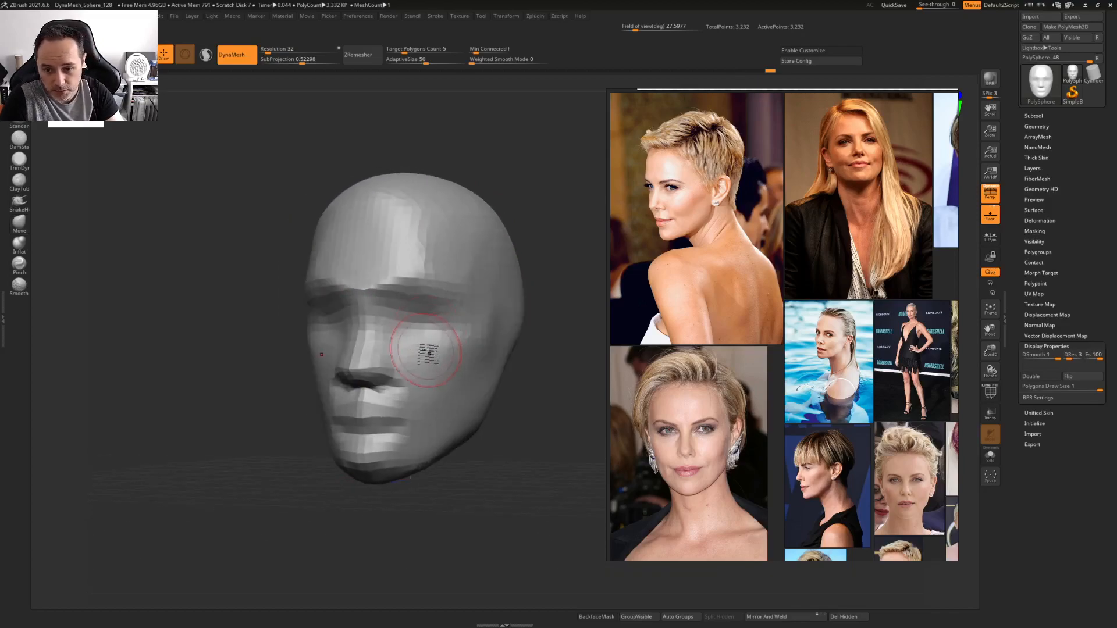
pyautogui.press('space')
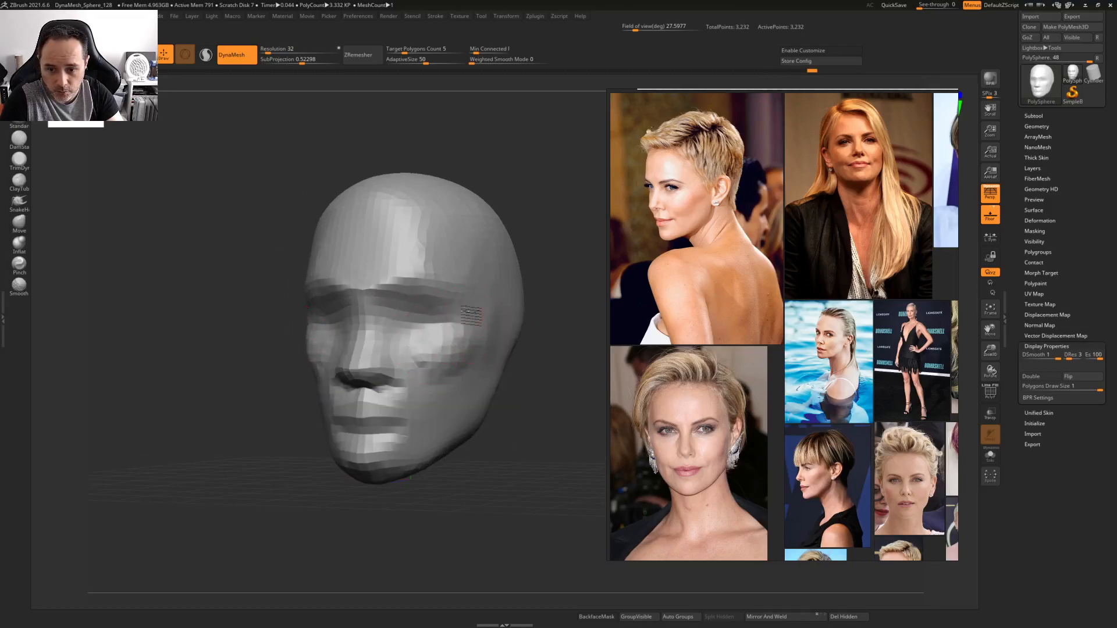
pyautogui.moveTo(400, 363); pyautogui.dragTo(412, 316, button='right')
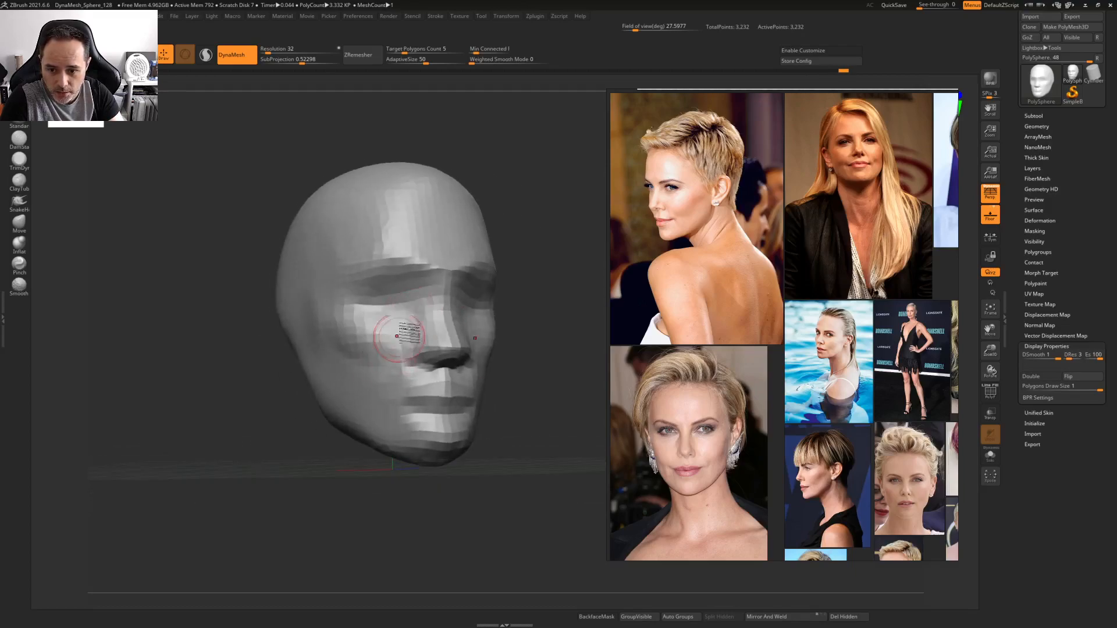
pyautogui.moveTo(375, 333); pyautogui.dragTo(375, 328)
pyautogui.moveTo(375, 328); pyautogui.dragTo(329, 333, button='right')
pyautogui.moveTo(463, 350)
pyautogui.keyDown('alt'); pyautogui.mouseDown(button='right')
pyautogui.moveTo(409, 325)
pyautogui.moveTo(409, 359)
pyautogui.moveTo(432, 391)
pyautogui.moveTo(444, 335)
pyautogui.mouseUp(button='right'); pyautogui.keyUp('alt')
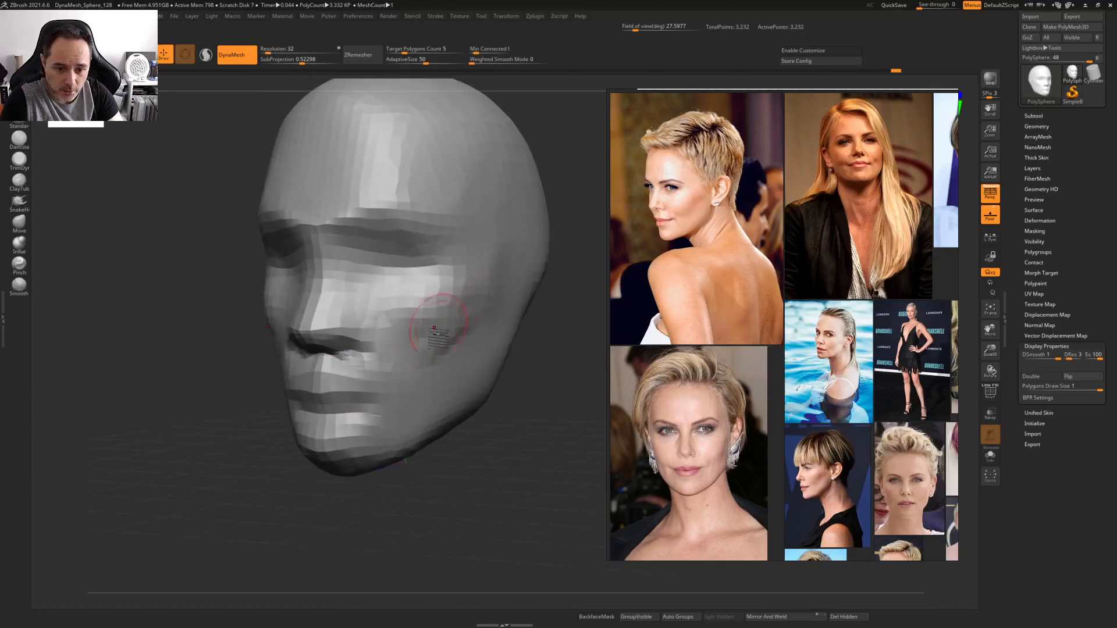
# Define the cheekbone and outer cheek planes with short strokes below the eye socket
pyautogui.moveTo(458, 318); pyautogui.dragTo(439, 343)
pyautogui.moveTo(477, 265)
pyautogui.mouseDown()
pyautogui.moveTo(438, 337)
pyautogui.moveTo(393, 350)
pyautogui.moveTo(443, 389)
pyautogui.mouseUp()
pyautogui.keyDown('alt'); pyautogui.moveTo(465, 326); pyautogui.dragTo(448, 306, button='right'); pyautogui.keyUp('alt')
pyautogui.moveTo(452, 308)
pyautogui.mouseDown()
pyautogui.moveTo(472, 272)
pyautogui.moveTo(454, 315)
pyautogui.mouseUp()
pyautogui.moveTo(431, 369); pyautogui.dragTo(413, 365)
pyautogui.moveTo(471, 307); pyautogui.dragTo(480, 273)
# Extend the cheekbone back toward the ear in the side view
pyautogui.moveTo(454, 285)
pyautogui.keyDown('alt'); pyautogui.mouseDown(button='right')
pyautogui.moveTo(432, 342)
pyautogui.moveTo(280, 349)
pyautogui.mouseUp(button='right'); pyautogui.keyUp('alt')
pyautogui.keyDown('alt'); pyautogui.moveTo(437, 364); pyautogui.dragTo(361, 320, button='right'); pyautogui.keyUp('alt')
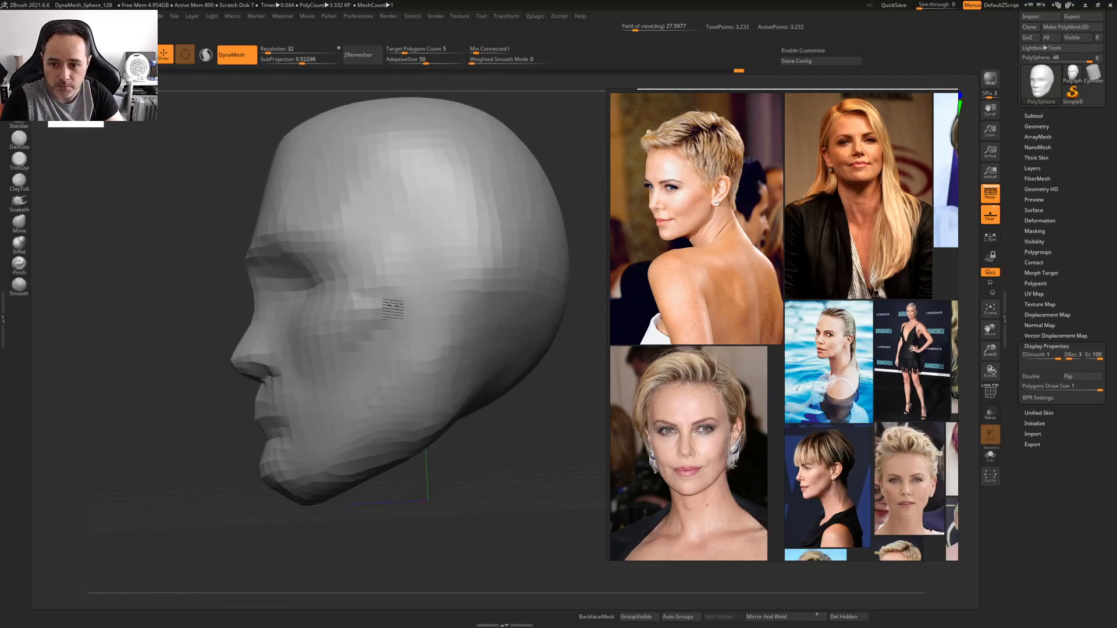
pyautogui.moveTo(372, 302)
pyautogui.mouseDown()
pyautogui.moveTo(367, 312)
pyautogui.moveTo(417, 295)
pyautogui.mouseUp()
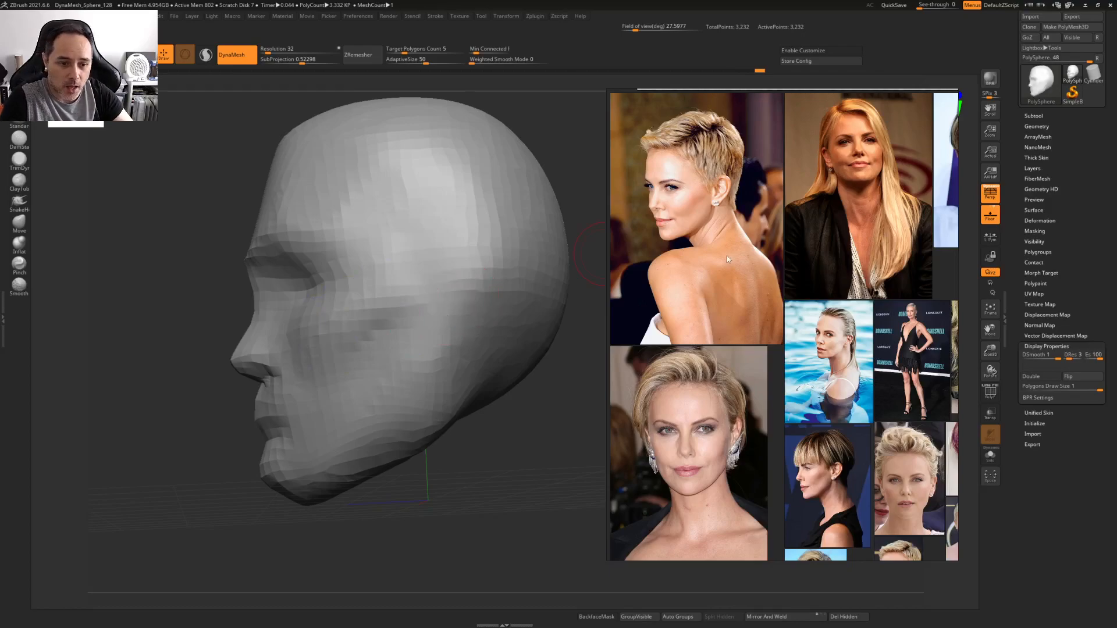
# Examine the facial muscle diagrams and portraits on the PureRef board, and view the head from the front for comparison
pyautogui.moveTo(746, 288); pyautogui.dragTo(752, 555, button='middle')
pyautogui.moveTo(957, 251); pyautogui.dragTo(836, 307, button='middle')
pyautogui.scroll(2, 835, 279)
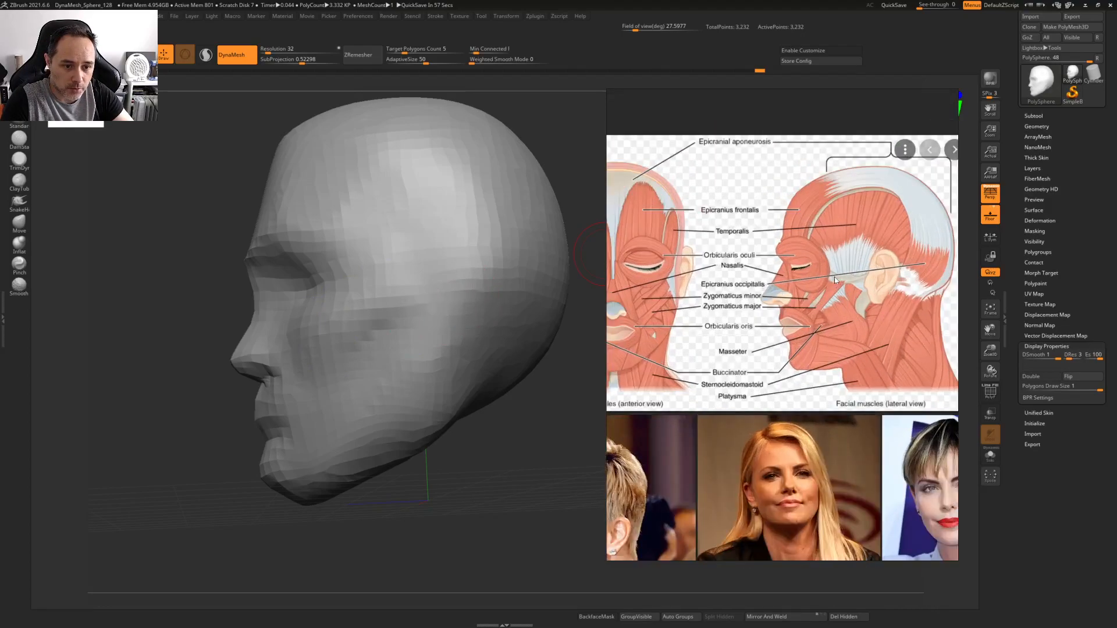
pyautogui.moveTo(847, 312); pyautogui.dragTo(922, 313, button='middle')
pyautogui.scroll(-2, 882, 354)
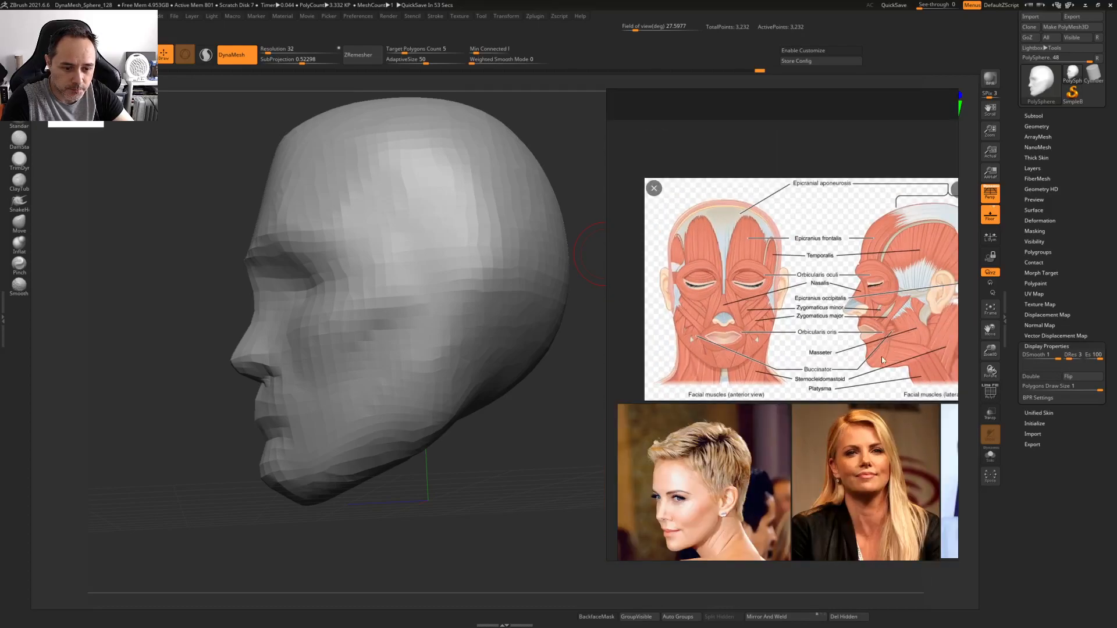
pyautogui.scroll(-2, 882, 355)
pyautogui.moveTo(844, 362); pyautogui.dragTo(774, 238, button='middle')
pyautogui.scroll(2, 872, 416)
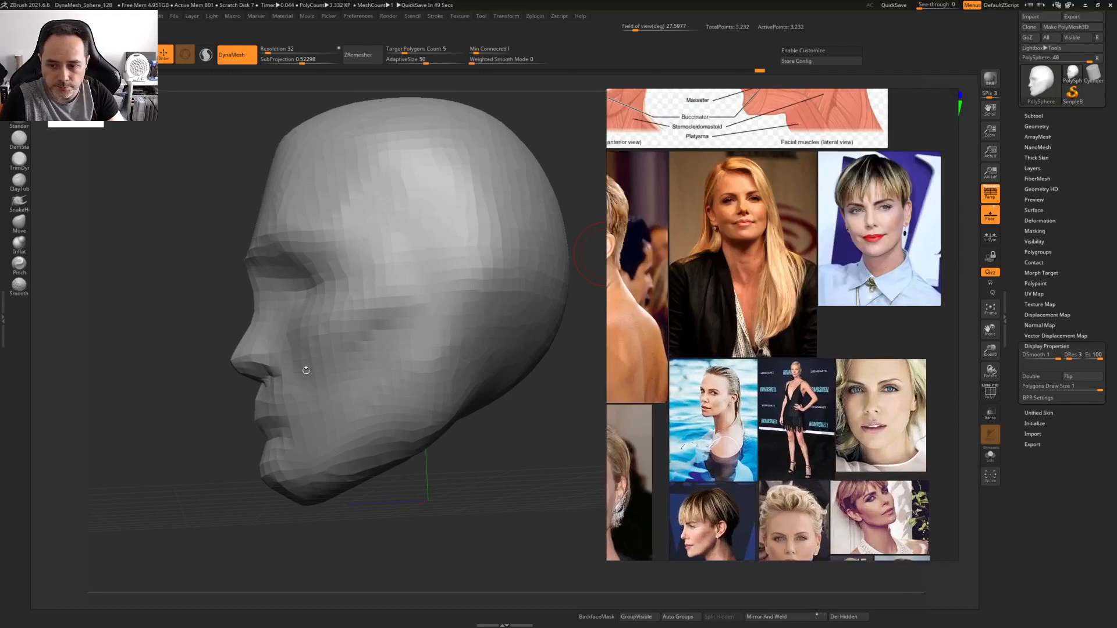
pyautogui.moveTo(359, 401); pyautogui.dragTo(443, 353, button='right')
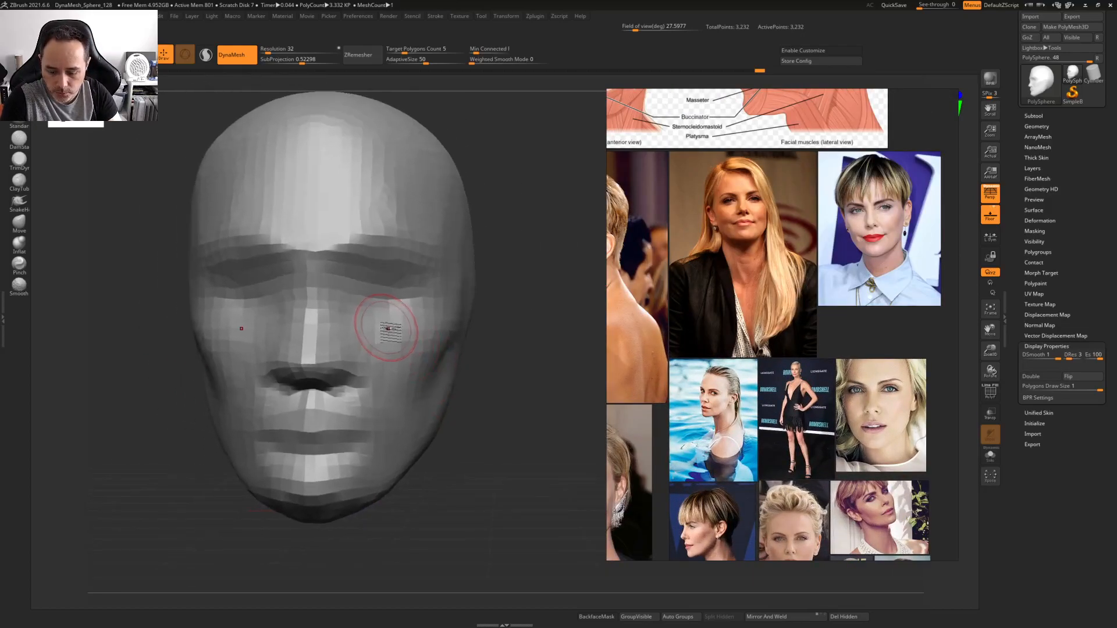
# Deepen the inner eye sockets beside the nose bridge, define the planes beneath the eyes and smooth the brow area
pyautogui.moveTo(386, 312); pyautogui.dragTo(375, 317, button='right')
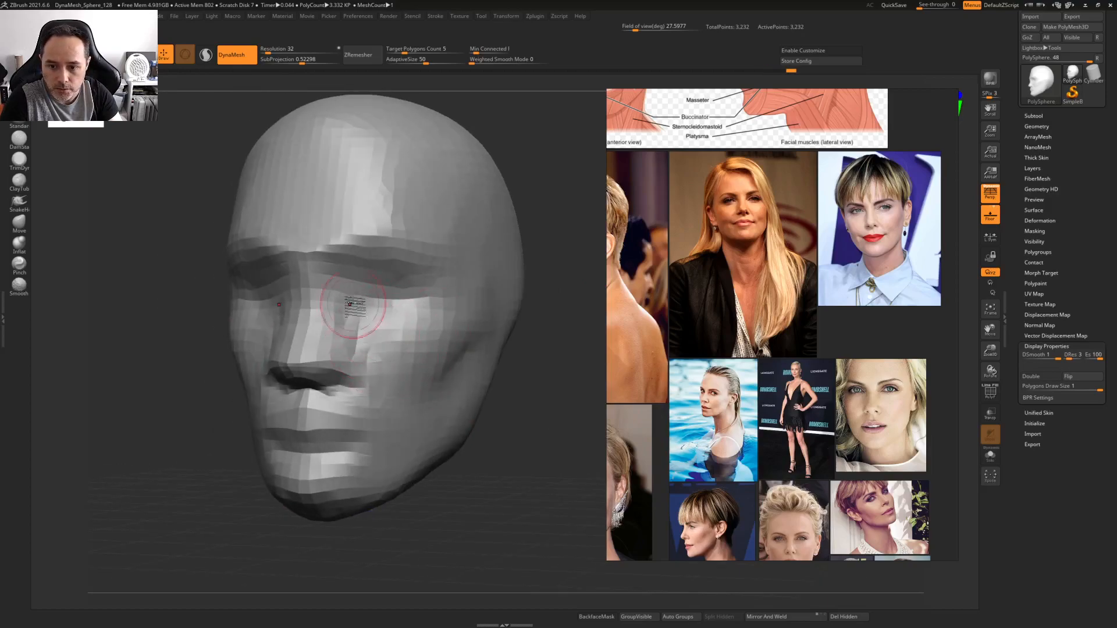
pyautogui.keyDown('alt'); pyautogui.moveTo(402, 319); pyautogui.dragTo(408, 296, button='right'); pyautogui.keyUp('alt')
pyautogui.moveTo(395, 313)
pyautogui.mouseDown()
pyautogui.moveTo(456, 313)
pyautogui.moveTo(429, 311)
pyautogui.mouseUp()
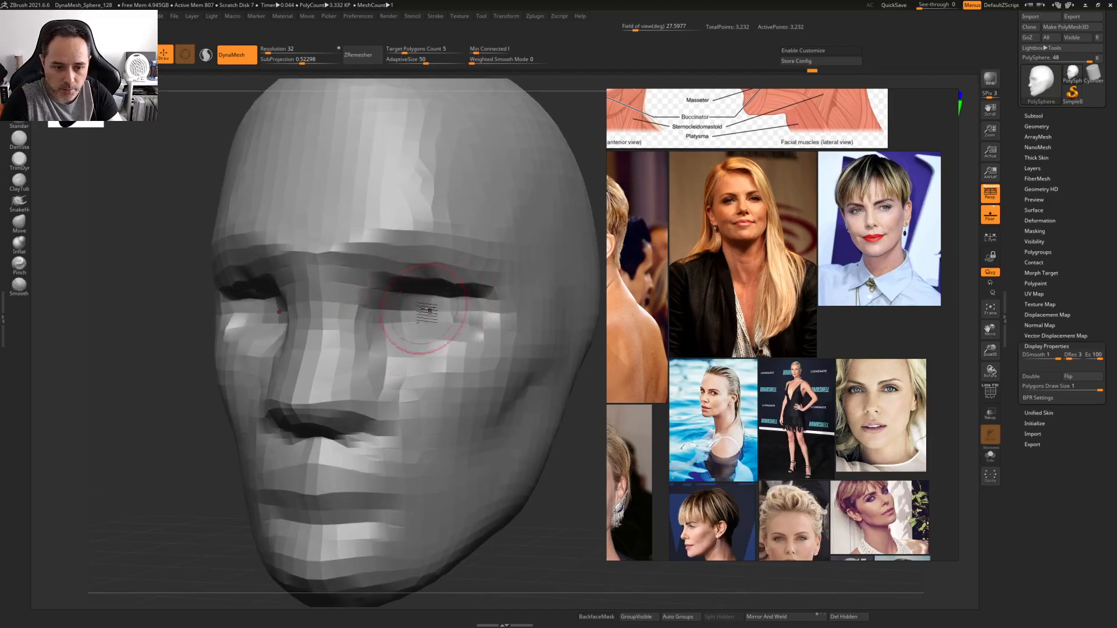
pyautogui.moveTo(430, 335); pyautogui.dragTo(379, 335, button='right')
pyautogui.moveTo(379, 335); pyautogui.dragTo(404, 326)
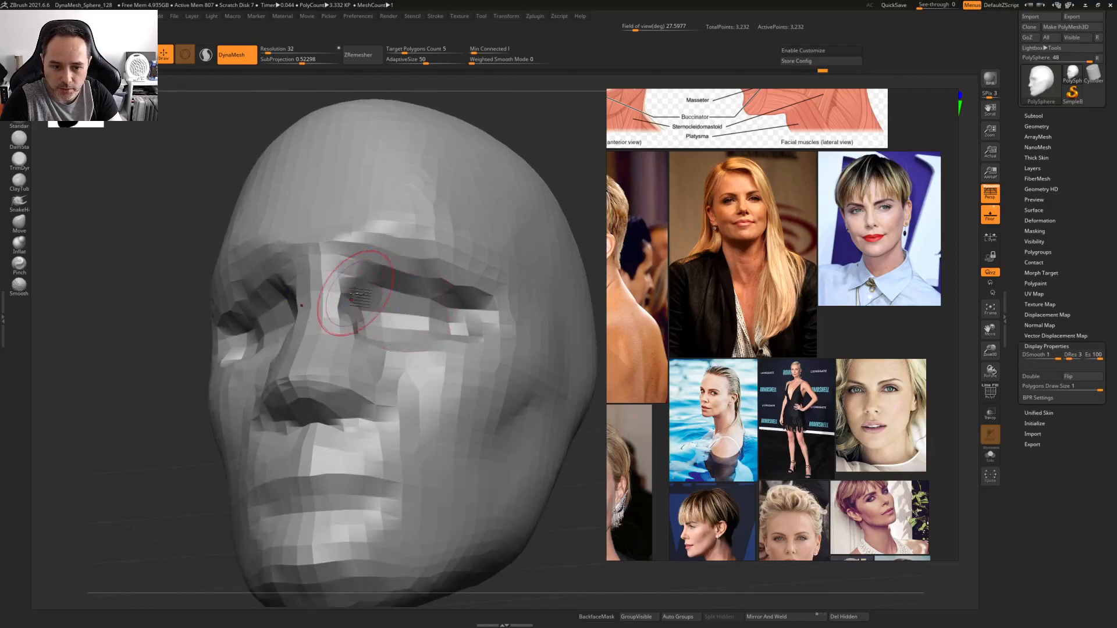
pyautogui.moveTo(423, 273); pyautogui.dragTo(515, 298, button='right')
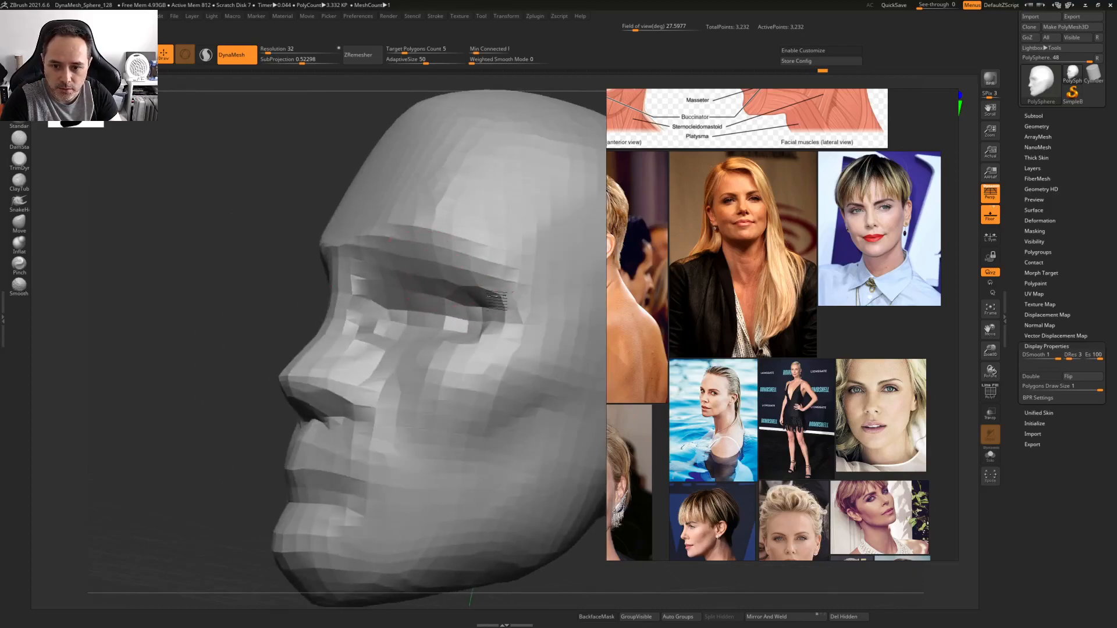
pyautogui.moveTo(394, 236)
pyautogui.keyDown('shift'); pyautogui.mouseDown()
pyautogui.moveTo(374, 242)
pyautogui.moveTo(407, 266)
pyautogui.mouseUp(); pyautogui.keyUp('shift')
# Examine the head's proportions from the front and in profile, comparing the forehead, eye sockets and jaw with the reference portraits
pyautogui.moveTo(438, 271)
pyautogui.keyDown('ctrl'); pyautogui.mouseDown(button='right')
pyautogui.moveTo(399, 269)
pyautogui.moveTo(434, 300)
pyautogui.moveTo(418, 294)
pyautogui.moveTo(448, 297)
pyautogui.moveTo(402, 317)
pyautogui.moveTo(444, 307)
pyautogui.mouseUp(button='right'); pyautogui.keyUp('ctrl')
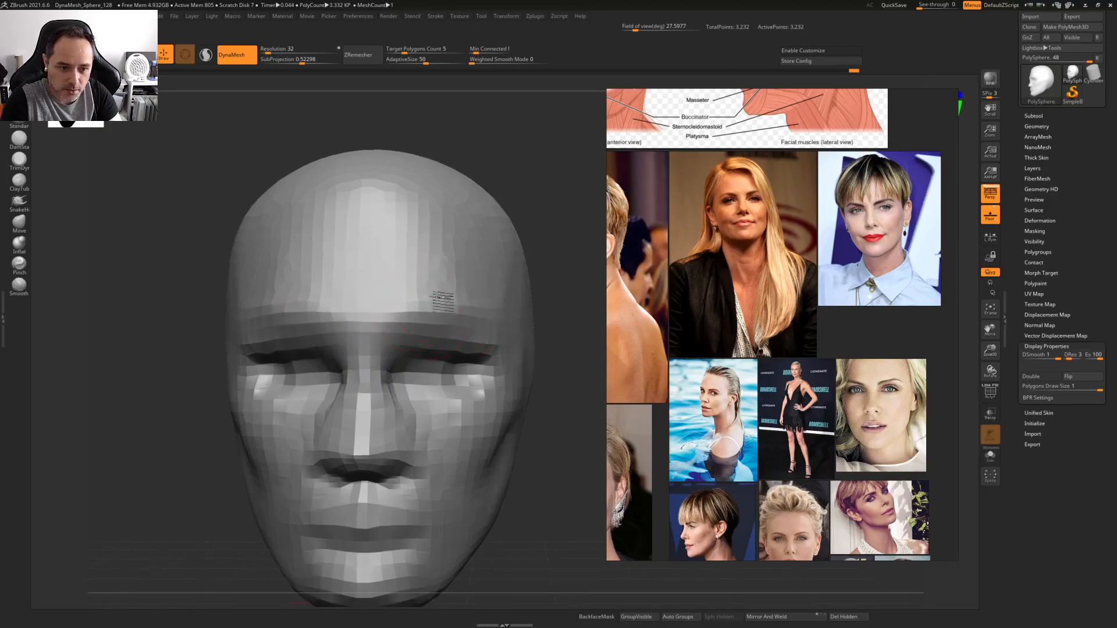
pyautogui.keyDown('alt'); pyautogui.moveTo(406, 276); pyautogui.dragTo(362, 239, button='right'); pyautogui.keyUp('alt')
pyautogui.moveTo(362, 238)
pyautogui.keyDown('ctrl'); pyautogui.mouseDown(button='right')
pyautogui.moveTo(460, 354)
pyautogui.moveTo(426, 290)
pyautogui.moveTo(464, 317)
pyautogui.mouseUp(button='right'); pyautogui.keyUp('ctrl')
pyautogui.moveTo(420, 401); pyautogui.dragTo(362, 456)
pyautogui.moveTo(397, 506); pyautogui.dragTo(389, 493)
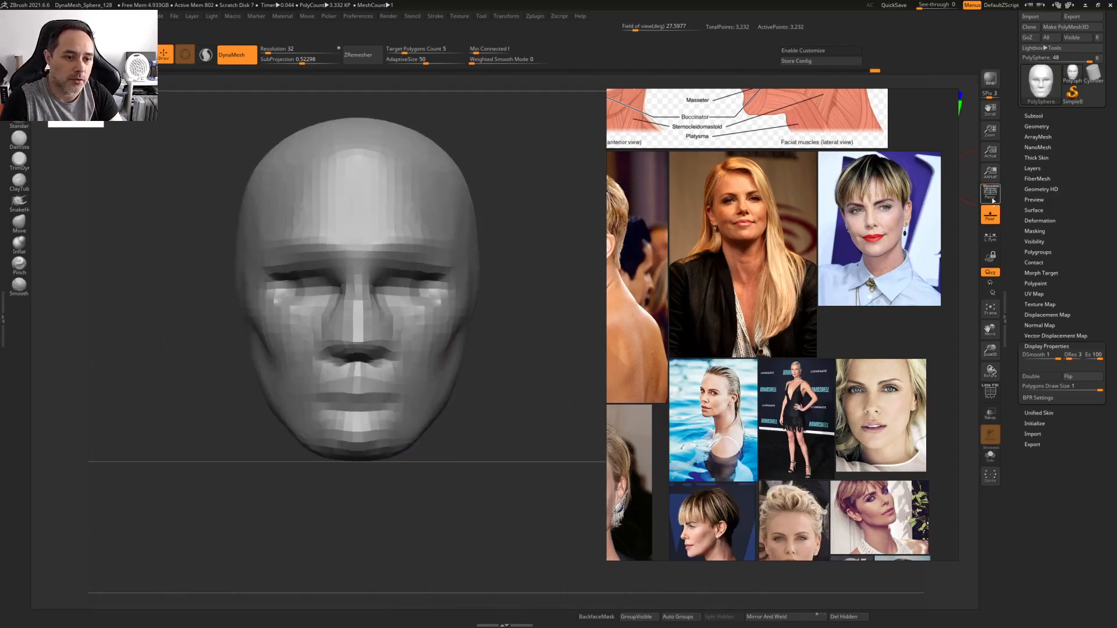
pyautogui.keyDown('alt'); pyautogui.moveTo(401, 293); pyautogui.dragTo(450, 329); pyautogui.keyUp('alt')
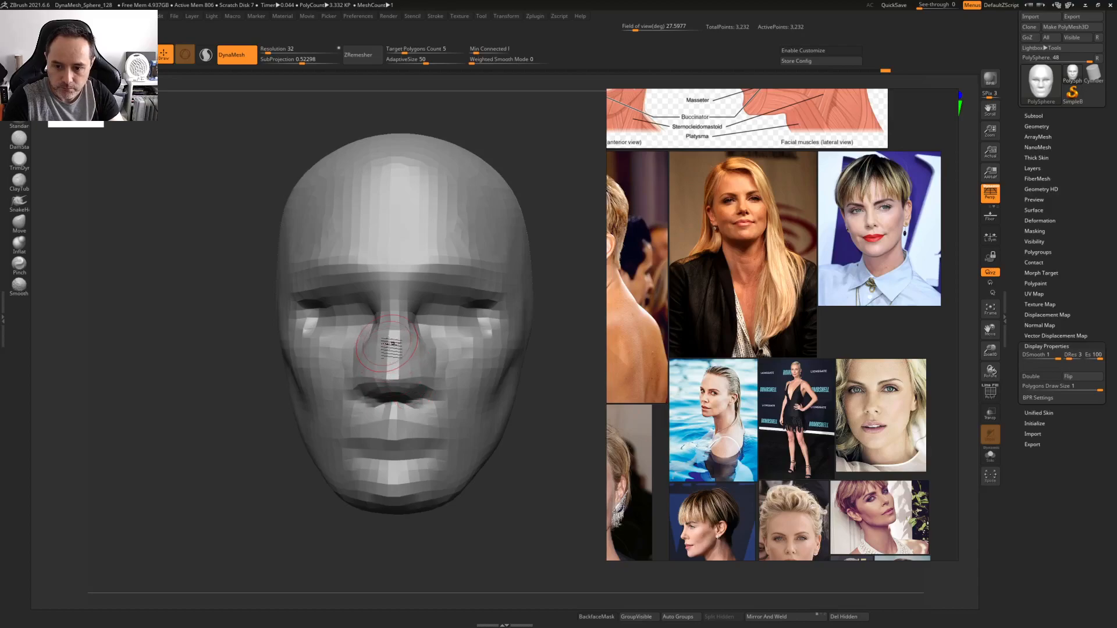
pyautogui.moveTo(391, 346)
pyautogui.keyDown('ctrl'); pyautogui.mouseDown(button='right')
pyautogui.moveTo(451, 301)
pyautogui.moveTo(464, 323)
pyautogui.mouseUp(button='right'); pyautogui.keyUp('ctrl')
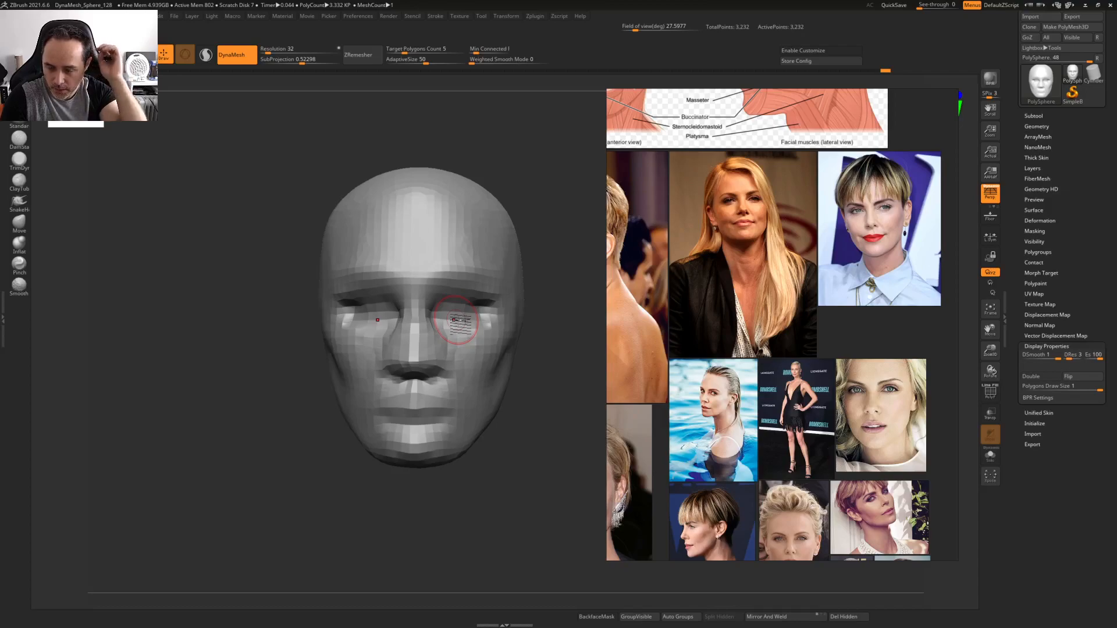
pyautogui.keyDown('ctrl'); pyautogui.moveTo(411, 224); pyautogui.dragTo(429, 220, button='right'); pyautogui.keyUp('ctrl')
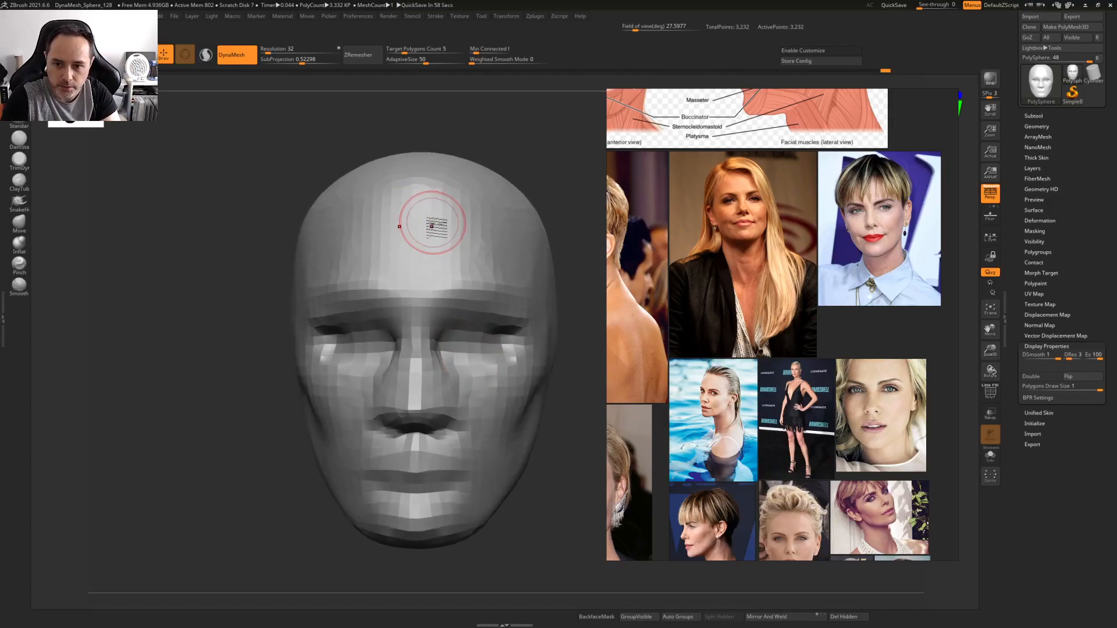
pyautogui.press('space')
pyautogui.moveTo(429, 221); pyautogui.dragTo(428, 223)
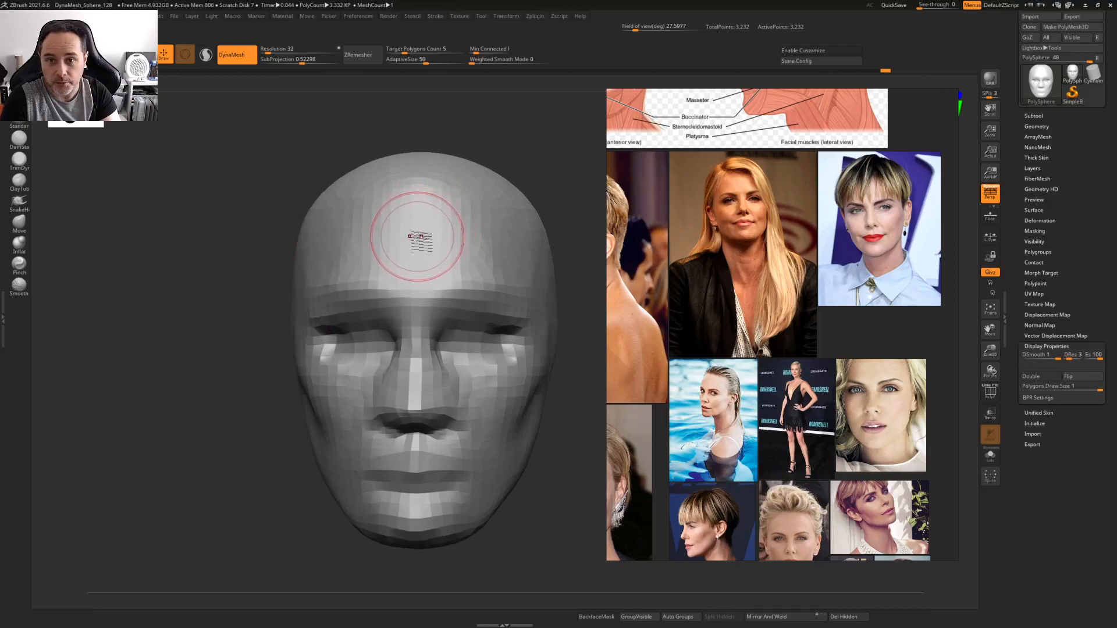
pyautogui.moveTo(415, 237); pyautogui.dragTo(415, 245, button='right')
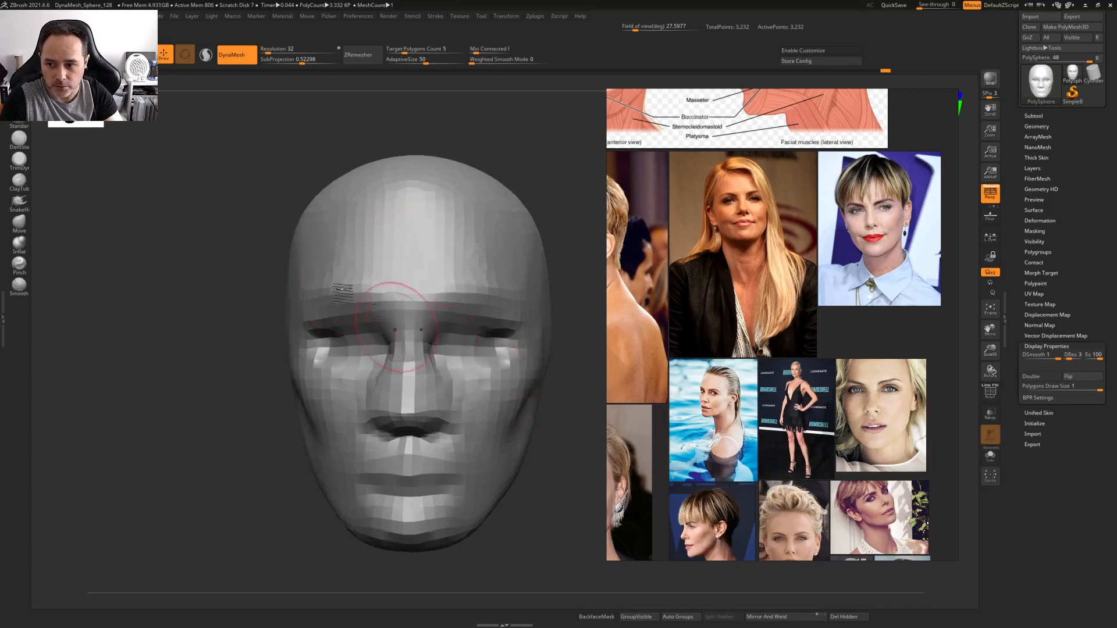
pyautogui.keyDown('ctrl'); pyautogui.moveTo(374, 300); pyautogui.dragTo(317, 293, button='right'); pyautogui.keyUp('ctrl')
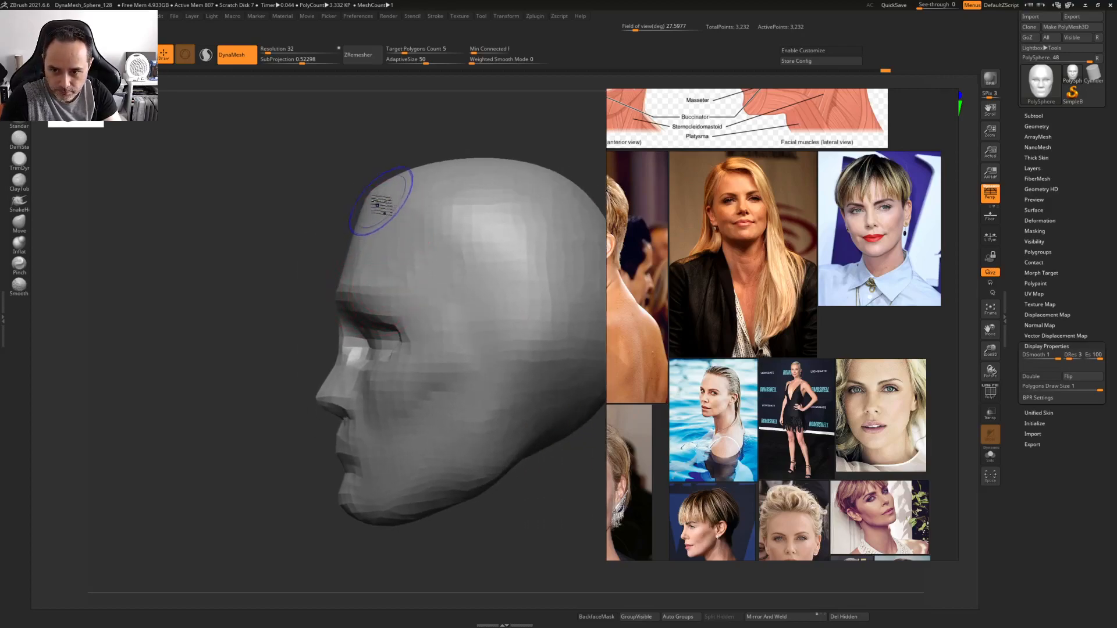
pyautogui.moveTo(500, 234)
pyautogui.mouseDown(button='right')
pyautogui.moveTo(376, 247)
pyautogui.moveTo(370, 270)
pyautogui.mouseUp(button='right')
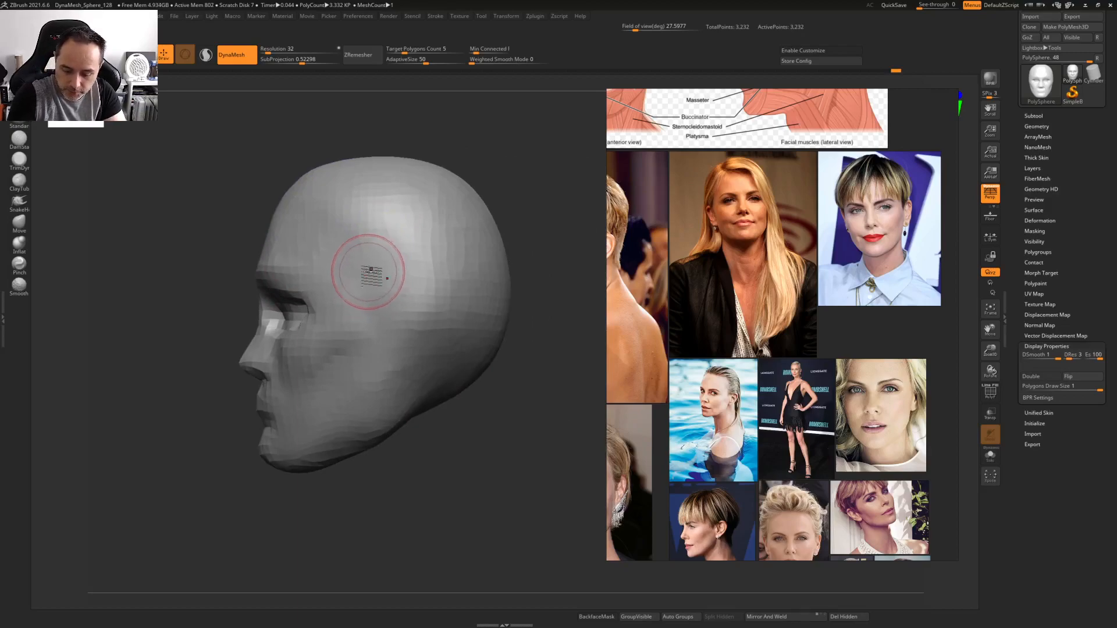
# Resize the DamStandard brush, enable backface masking and carve the initial ear outline on the side of the head
pyautogui.keyDown('ctrl'); pyautogui.moveTo(379, 288); pyautogui.dragTo(393, 303, button='right'); pyautogui.keyUp('ctrl')
pyautogui.rightClick(379, 304)
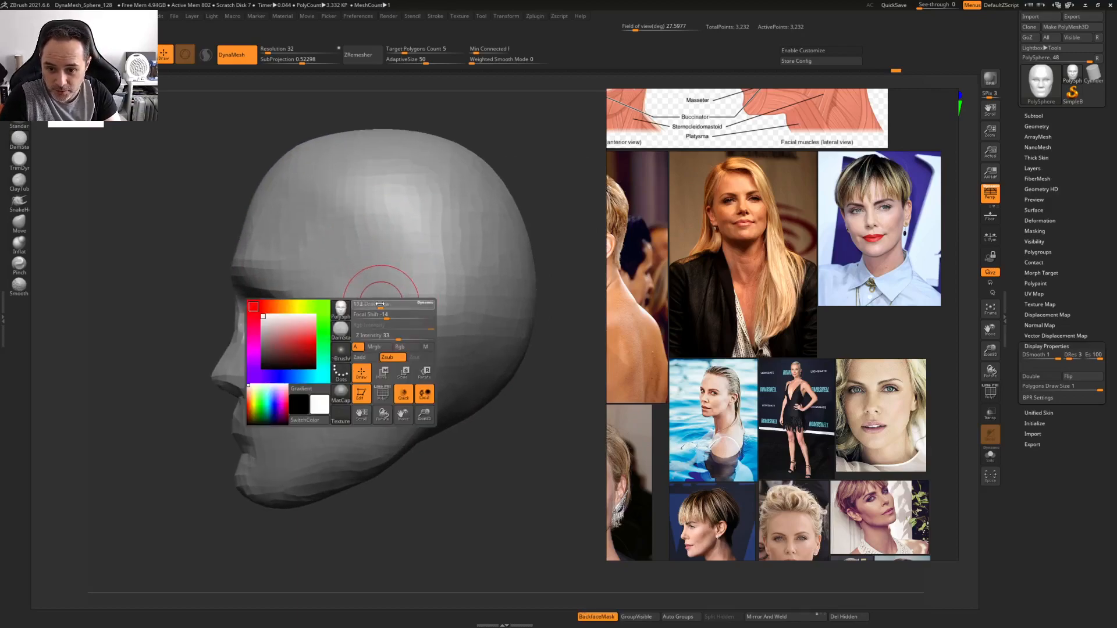
pyautogui.moveTo(379, 303); pyautogui.dragTo(375, 304)
pyautogui.moveTo(376, 304); pyautogui.dragTo(381, 295, button='right')
pyautogui.rightClick(382, 295)
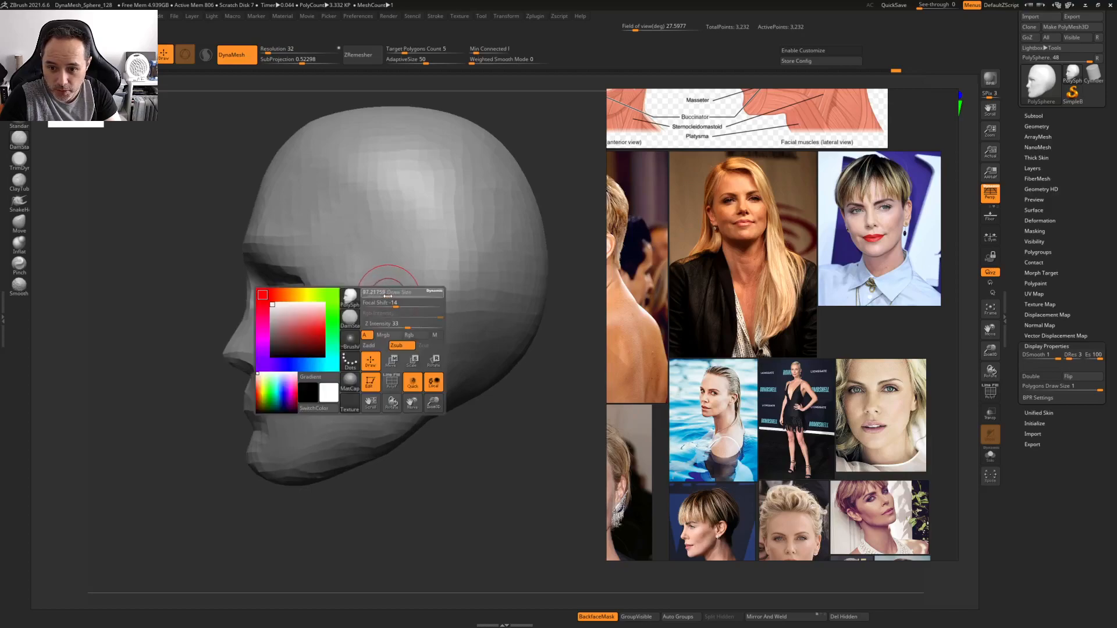
pyautogui.moveTo(387, 296); pyautogui.dragTo(388, 305)
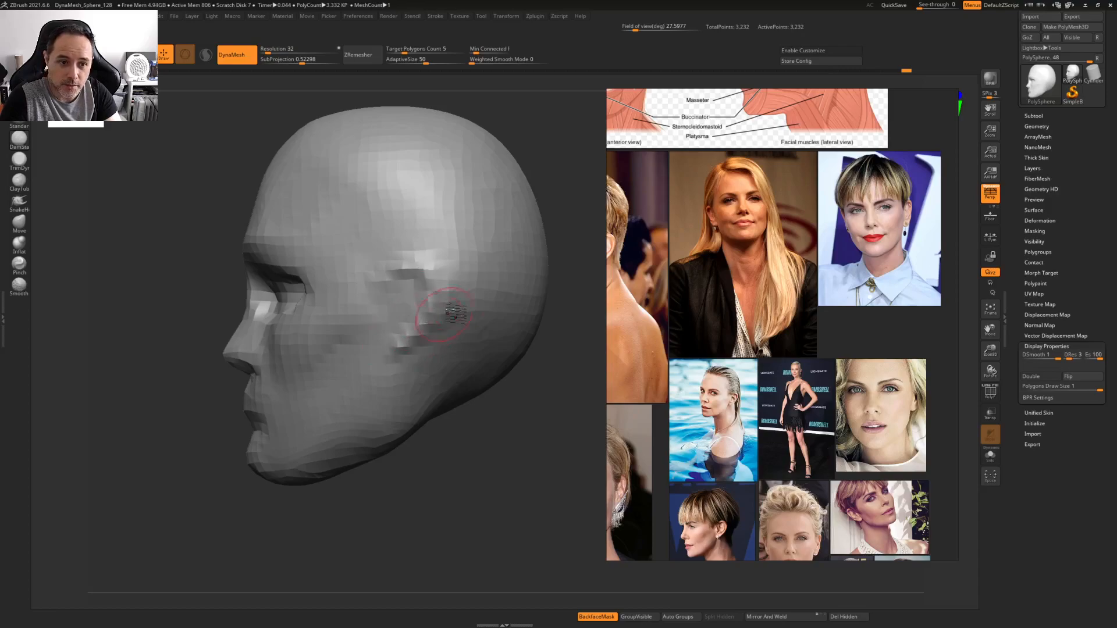
# Enlarge the side-profile portrait on the reference board and rework the ear marking to match its placement
pyautogui.scroll(6, 750, 412)
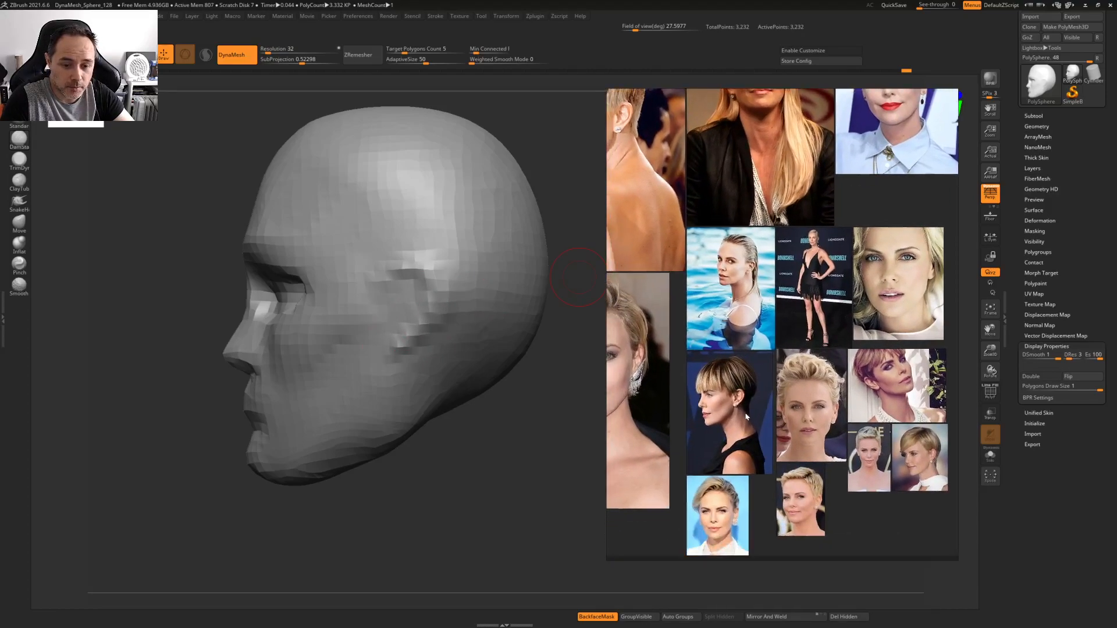
pyautogui.scroll(5, 712, 413)
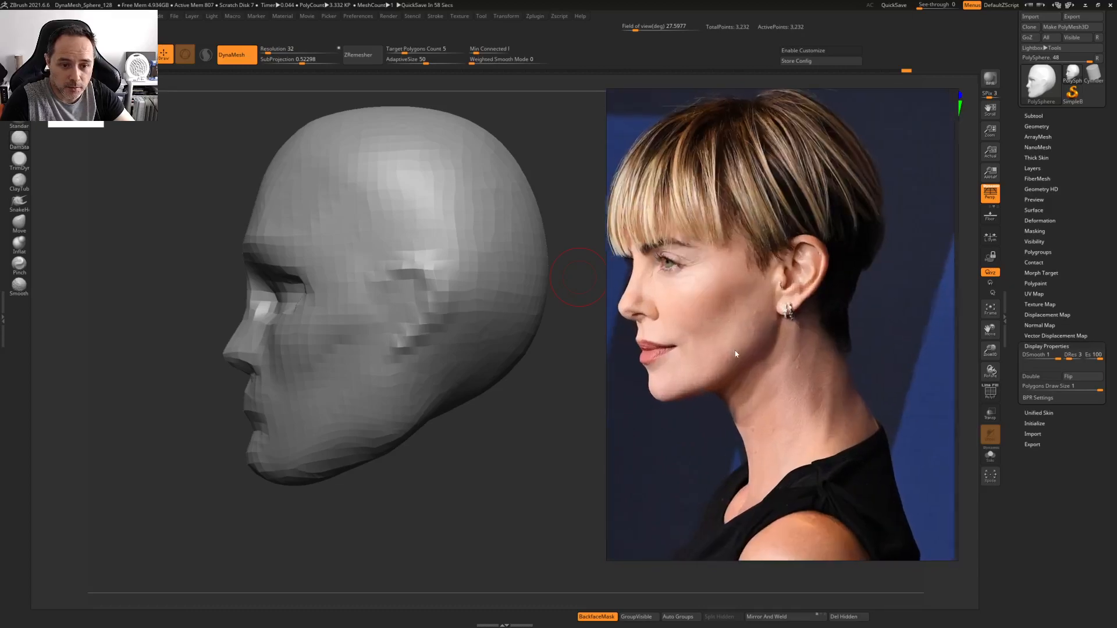
pyautogui.moveTo(388, 295); pyautogui.dragTo(414, 293, button='right')
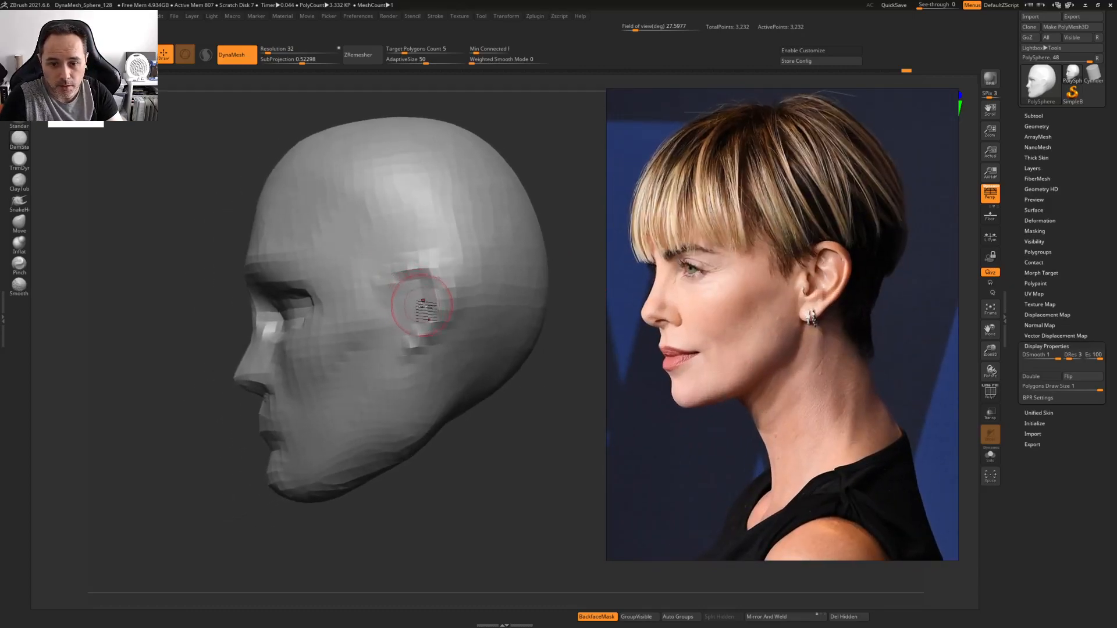
pyautogui.moveTo(384, 291)
pyautogui.keyDown('shift'); pyautogui.mouseDown()
pyautogui.moveTo(372, 288)
pyautogui.moveTo(428, 306)
pyautogui.moveTo(388, 281)
pyautogui.moveTo(412, 344)
pyautogui.moveTo(410, 295)
pyautogui.moveTo(369, 377)
pyautogui.mouseUp(); pyautogui.keyUp('shift')
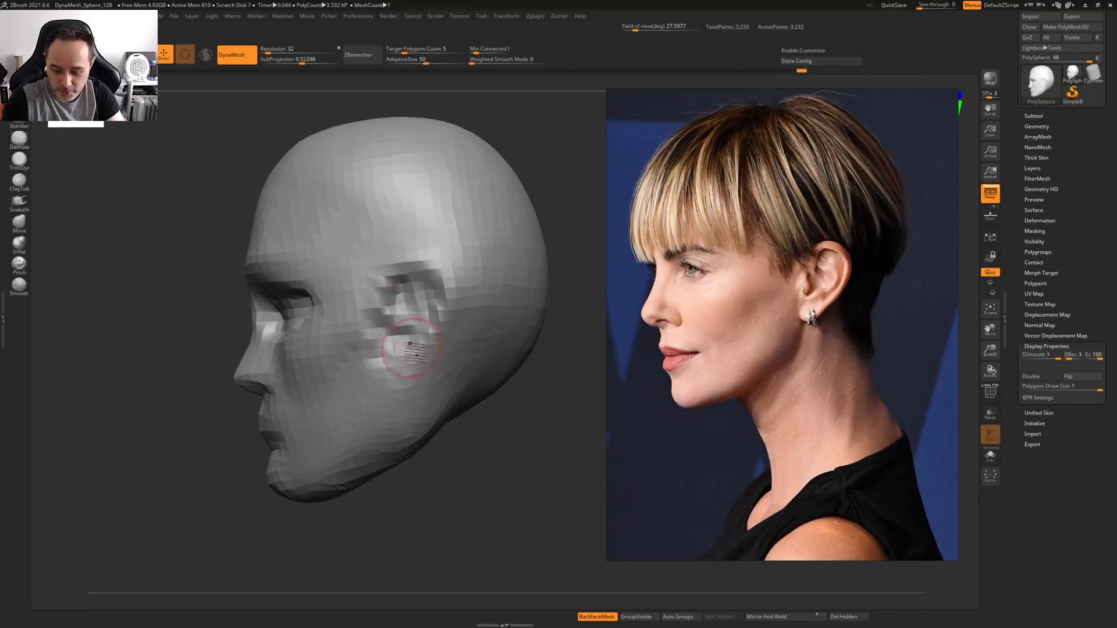
# Build up the ear's volume along its rim with the ClayBuildup brush
pyautogui.press('b')
pyautogui.press('c')
pyautogui.press('b')
pyautogui.moveTo(398, 326)
pyautogui.mouseDown()
pyautogui.moveTo(413, 350)
pyautogui.moveTo(405, 361)
pyautogui.moveTo(427, 354)
pyautogui.moveTo(449, 263)
pyautogui.moveTo(402, 265)
pyautogui.moveTo(445, 251)
pyautogui.mouseUp()
# Carve the outer contour of the ear with the DamStandard brush and smooth the surface around it
pyautogui.press('b')
pyautogui.press('d')
pyautogui.press('s')
pyautogui.moveTo(466, 305); pyautogui.dragTo(443, 296, button='right')
pyautogui.moveTo(399, 381)
pyautogui.mouseDown()
pyautogui.moveTo(480, 304)
pyautogui.moveTo(477, 248)
pyautogui.mouseUp()
pyautogui.moveTo(401, 239); pyautogui.dragTo(493, 267)
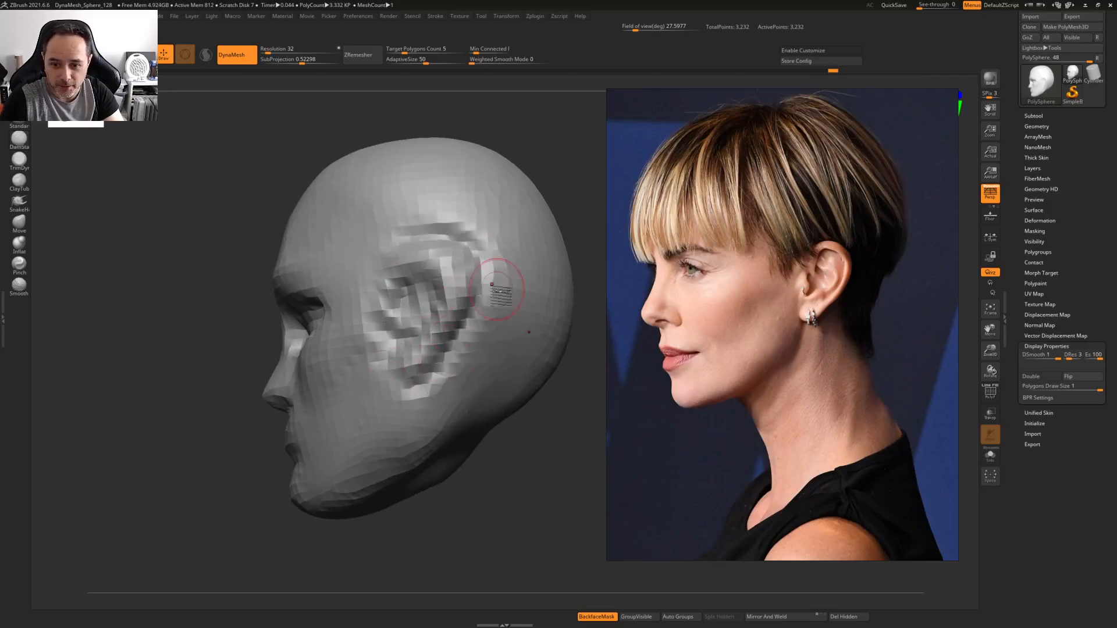
pyautogui.moveTo(485, 347)
pyautogui.keyDown('shift'); pyautogui.mouseDown()
pyautogui.moveTo(437, 403)
pyautogui.moveTo(499, 314)
pyautogui.moveTo(425, 226)
pyautogui.mouseUp(); pyautogui.keyUp('shift')
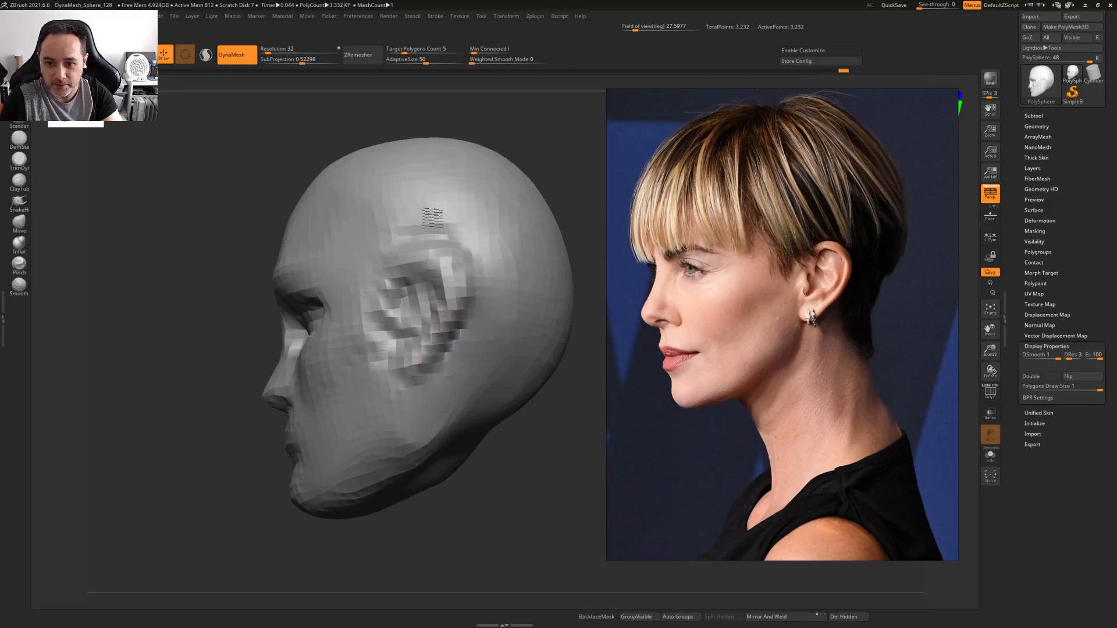
# Define the lower edge of the jaw from beneath the ear to the chin, checking it from front and side
pyautogui.moveTo(413, 417)
pyautogui.keyDown('alt'); pyautogui.mouseDown(button='right')
pyautogui.moveTo(416, 324)
pyautogui.moveTo(430, 309)
pyautogui.moveTo(436, 375)
pyautogui.moveTo(429, 356)
pyautogui.mouseUp(button='right'); pyautogui.keyUp('alt')
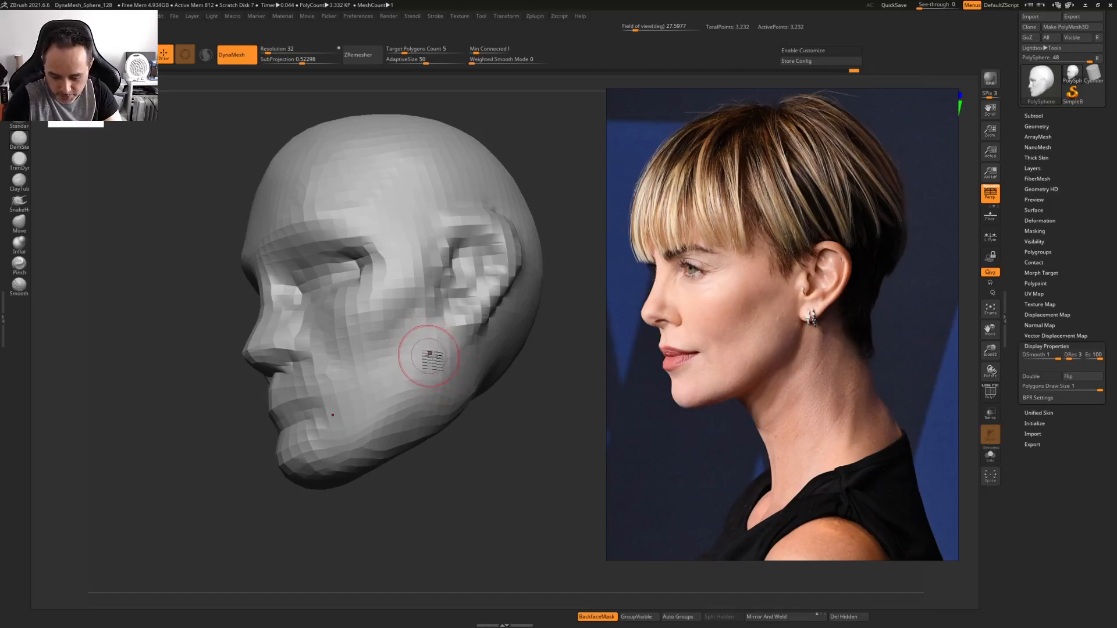
pyautogui.press('1')
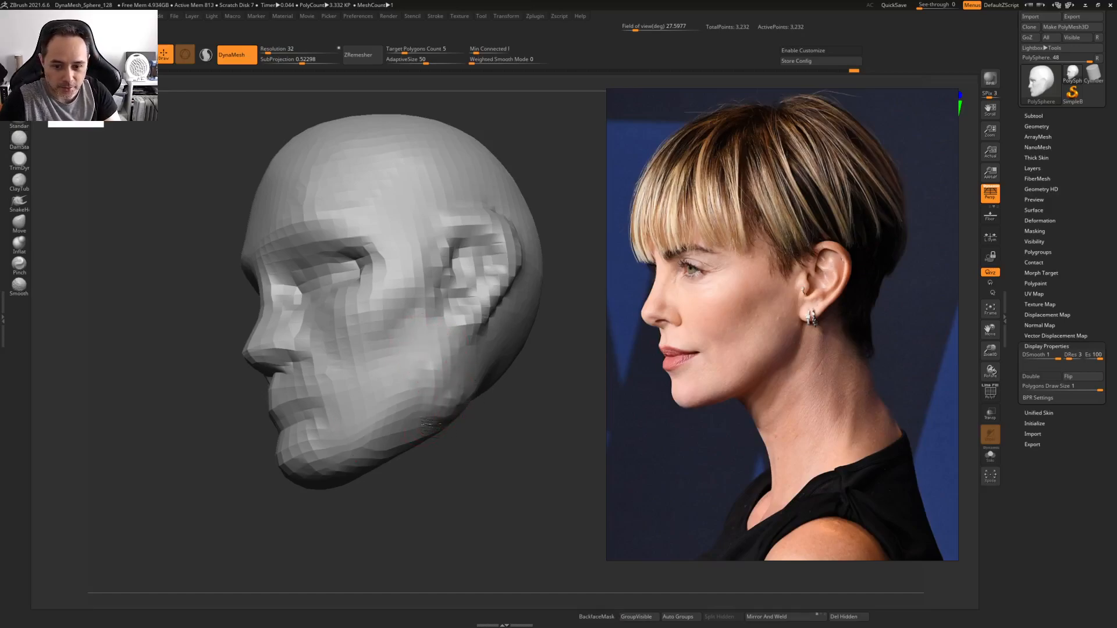
pyautogui.moveTo(340, 445); pyautogui.dragTo(387, 428)
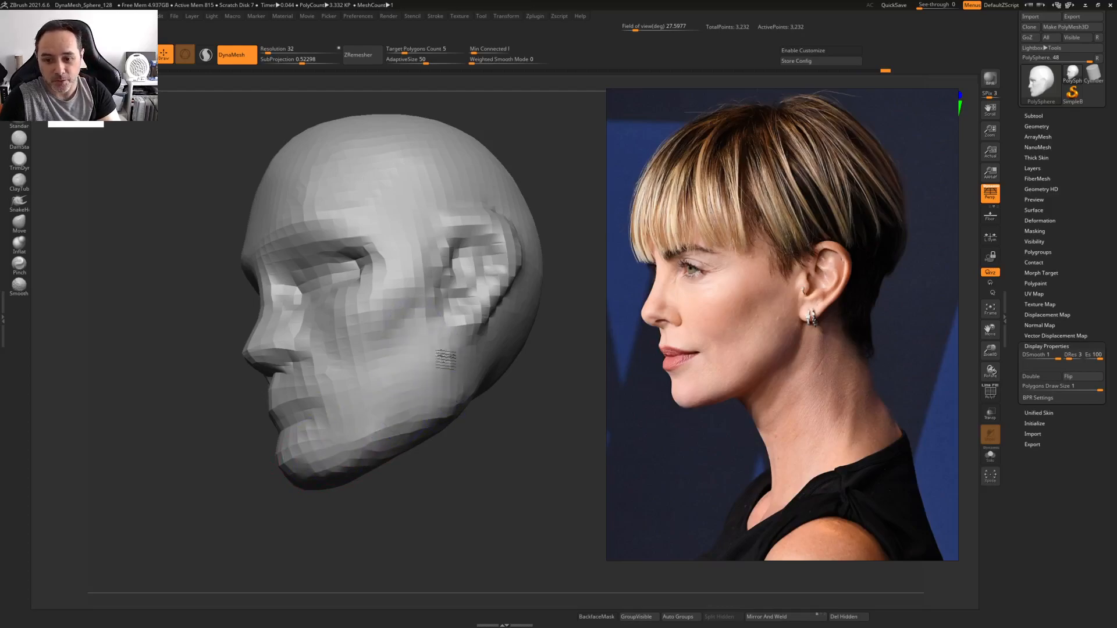
pyautogui.moveTo(374, 369)
pyautogui.mouseDown(button='right')
pyautogui.moveTo(386, 392)
pyautogui.moveTo(419, 397)
pyautogui.moveTo(477, 366)
pyautogui.moveTo(495, 332)
pyautogui.moveTo(506, 363)
pyautogui.mouseUp(button='right')
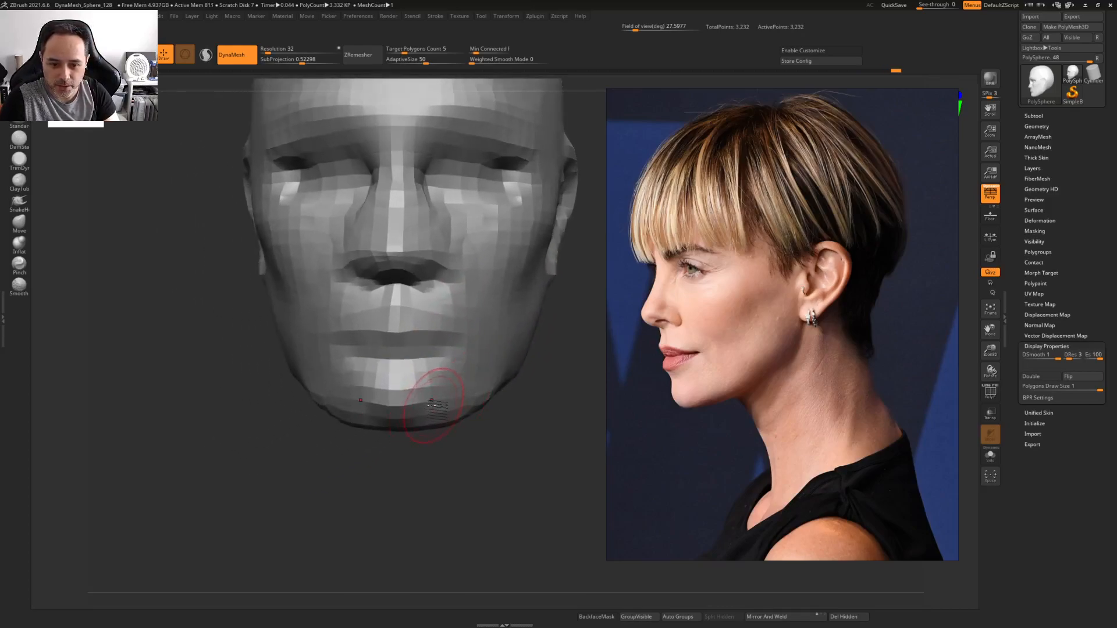
pyautogui.moveTo(433, 404); pyautogui.dragTo(425, 400, button='right')
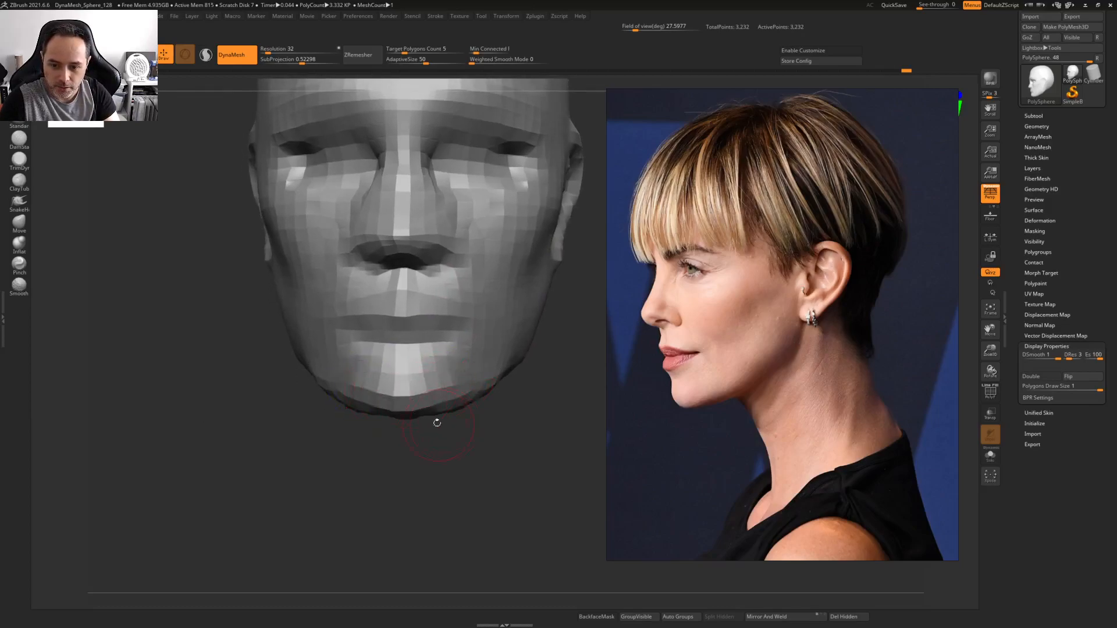
pyautogui.moveTo(440, 426); pyautogui.dragTo(399, 407, button='right')
pyautogui.moveTo(447, 367); pyautogui.dragTo(391, 401, button='right')
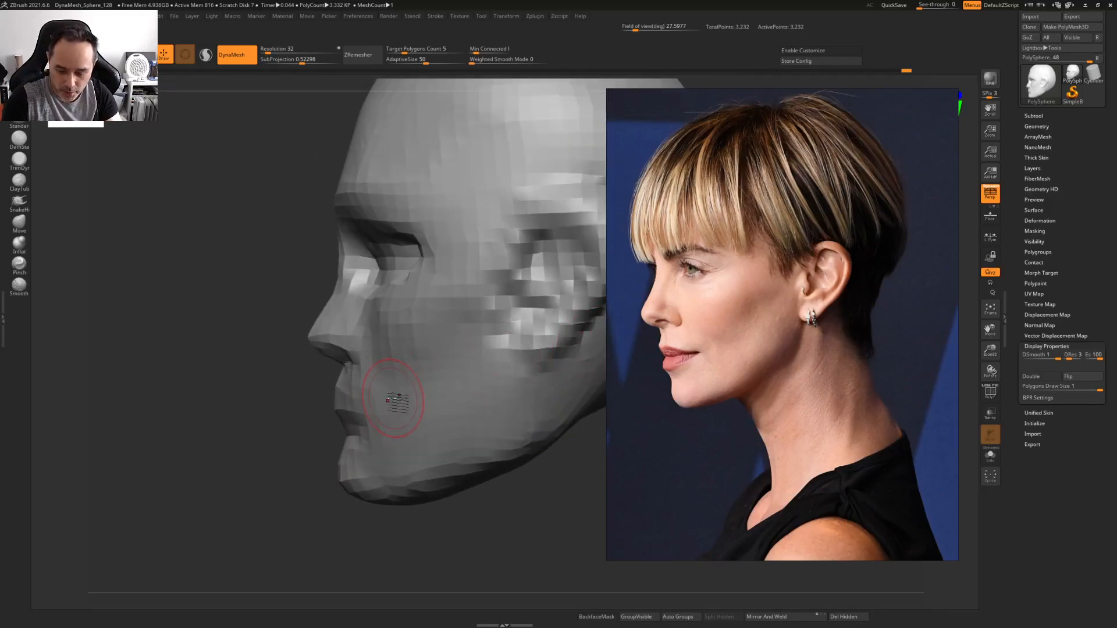
# Smooth the upper lip area beneath the nose and soften the nostril openings
pyautogui.moveTo(342, 386)
pyautogui.mouseDown(button='right')
pyautogui.moveTo(354, 380)
pyautogui.moveTo(335, 383)
pyautogui.mouseUp(button='right')
pyautogui.rightClick(353, 377)
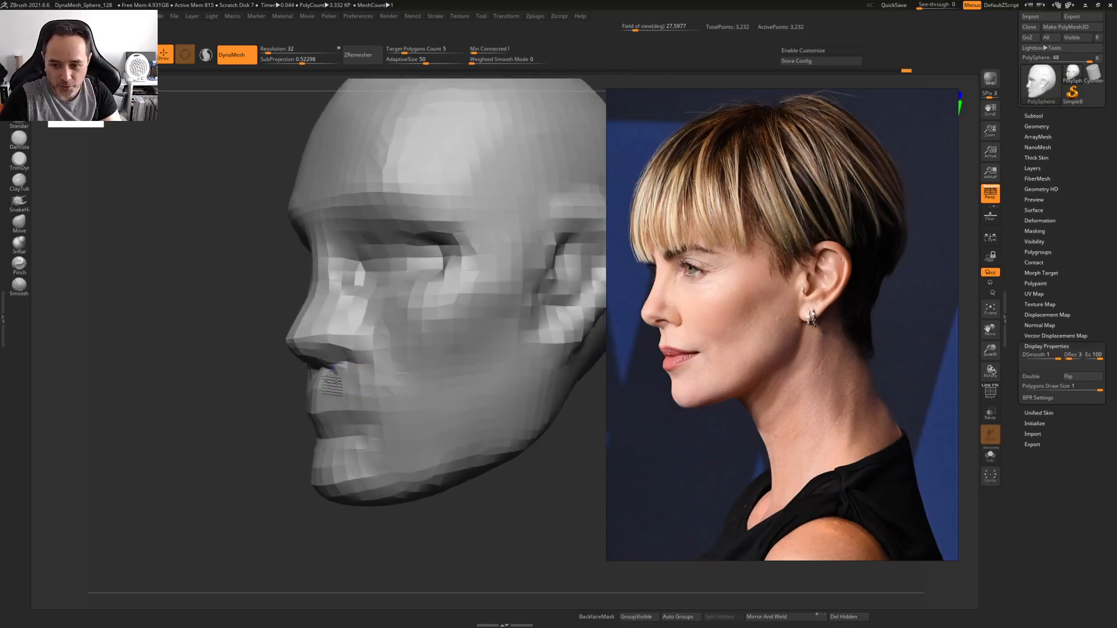
pyautogui.keyDown('shift'); pyautogui.moveTo(333, 377); pyautogui.dragTo(403, 388); pyautogui.keyUp('shift')
pyautogui.moveTo(352, 378); pyautogui.dragTo(356, 367, button='right')
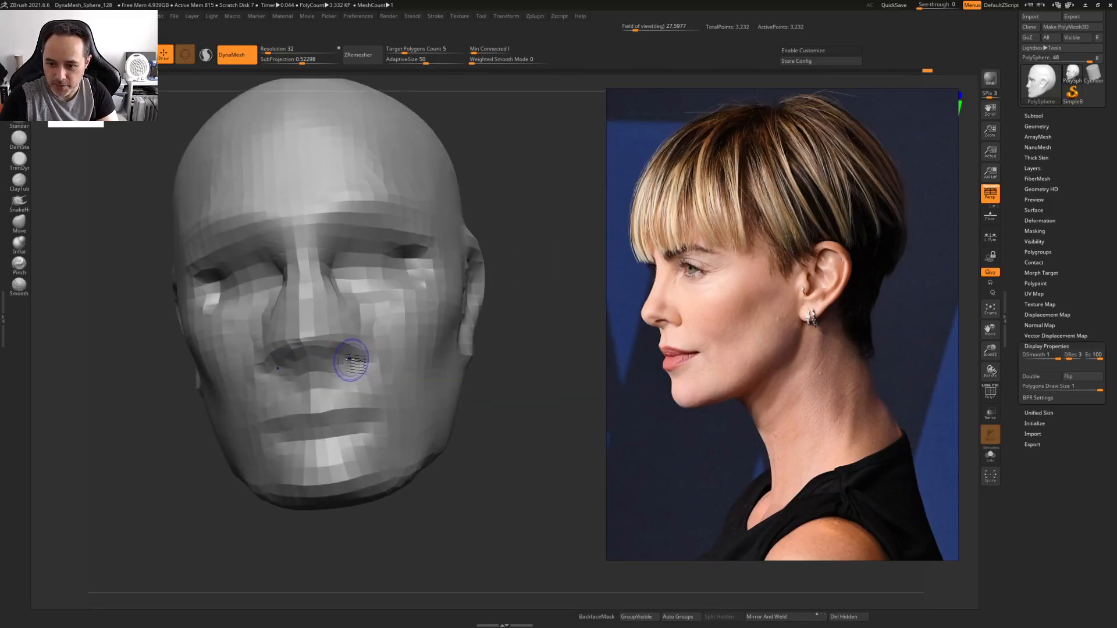
pyautogui.moveTo(352, 361)
pyautogui.mouseDown(button='right')
pyautogui.moveTo(347, 335)
pyautogui.moveTo(328, 346)
pyautogui.mouseUp(button='right')
pyautogui.keyDown('shift'); pyautogui.moveTo(343, 349); pyautogui.dragTo(341, 336); pyautogui.keyUp('shift')
pyautogui.moveTo(341, 335)
pyautogui.mouseDown(button='right')
pyautogui.moveTo(326, 334)
pyautogui.moveTo(366, 343)
pyautogui.moveTo(356, 327)
pyautogui.mouseUp(button='right')
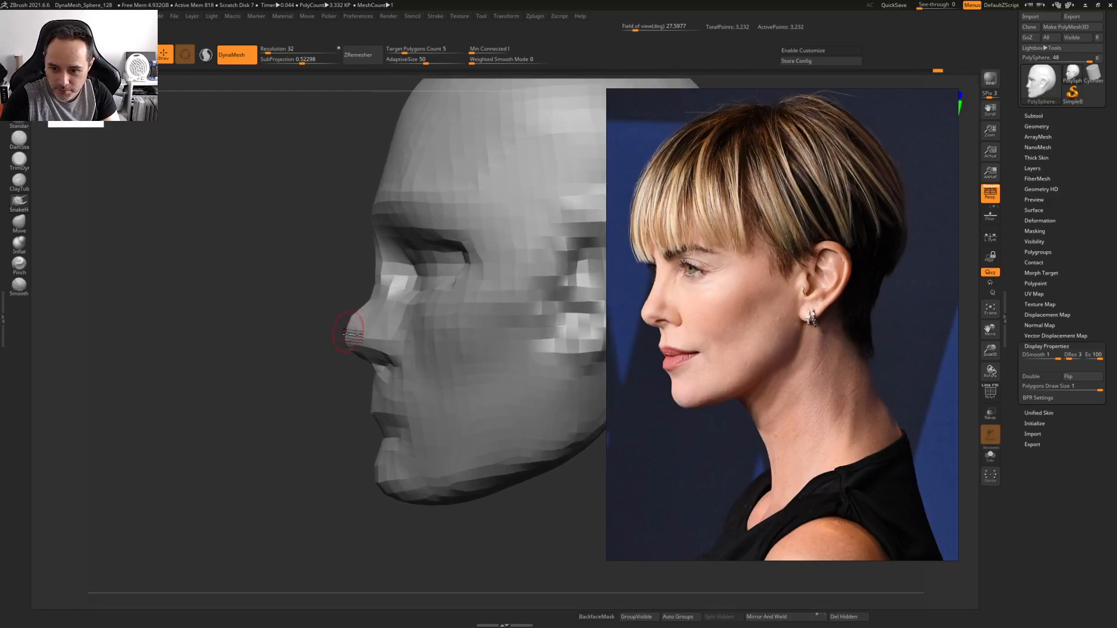
# Refine the nose and face profile in side view with the SnakeHook brush, adjusting the brush size
pyautogui.press('space')
pyautogui.moveTo(351, 320); pyautogui.dragTo(359, 319)
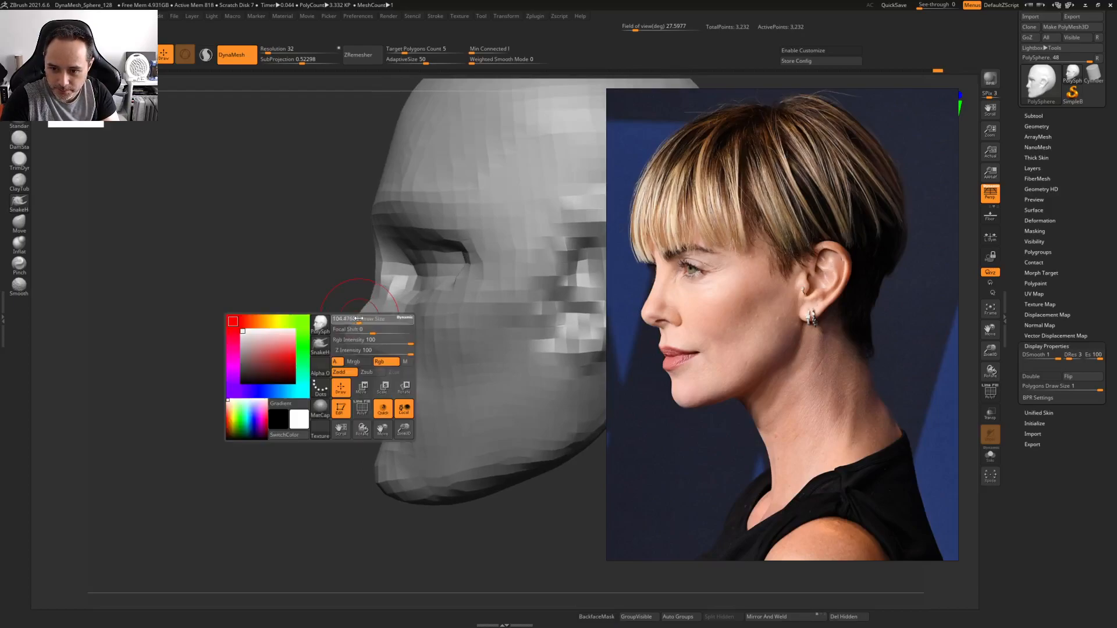
pyautogui.keyDown('alt'); pyautogui.moveTo(388, 278); pyautogui.dragTo(396, 334, button='right'); pyautogui.keyUp('alt')
pyautogui.press('space')
pyautogui.moveTo(396, 334); pyautogui.dragTo(385, 327)
pyautogui.keyDown('ctrl'); pyautogui.moveTo(379, 349); pyautogui.dragTo(375, 334, button='right'); pyautogui.keyUp('ctrl')
pyautogui.moveTo(395, 231)
pyautogui.keyDown('alt'); pyautogui.mouseDown(button='right')
pyautogui.moveTo(384, 263)
pyautogui.moveTo(386, 231)
pyautogui.mouseUp(button='right'); pyautogui.keyUp('alt')
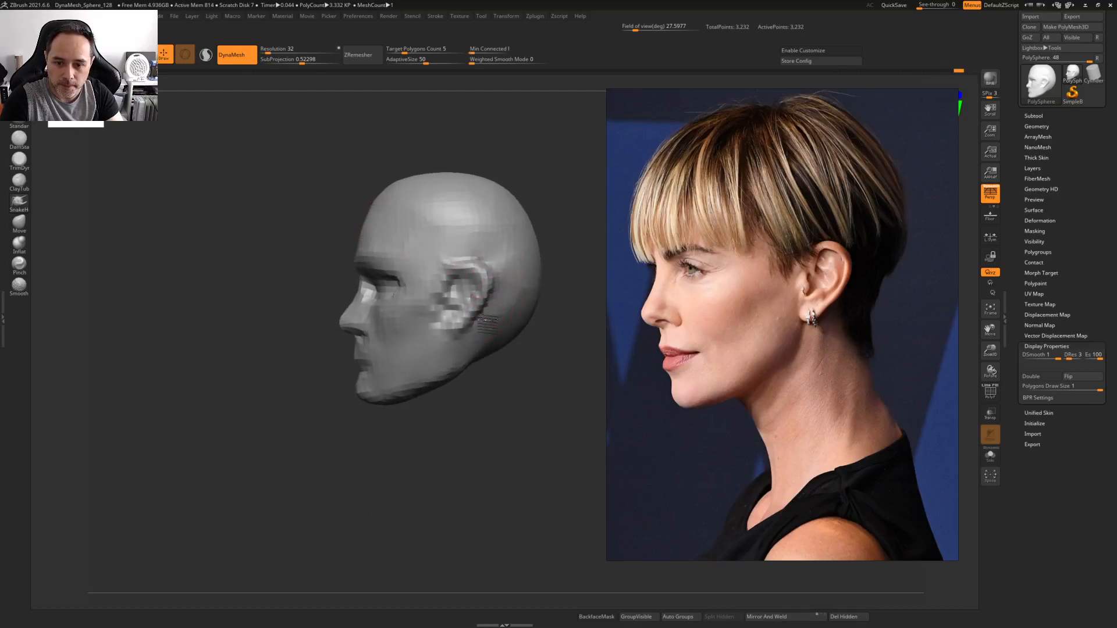
# Set the DynaMesh resolution to 48 and remesh the head at the higher density
pyautogui.keyDown('ctrl'); pyautogui.moveTo(271, 203); pyautogui.dragTo(306, 242); pyautogui.keyUp('ctrl')
pyautogui.hotkey('ctrl', 'z')
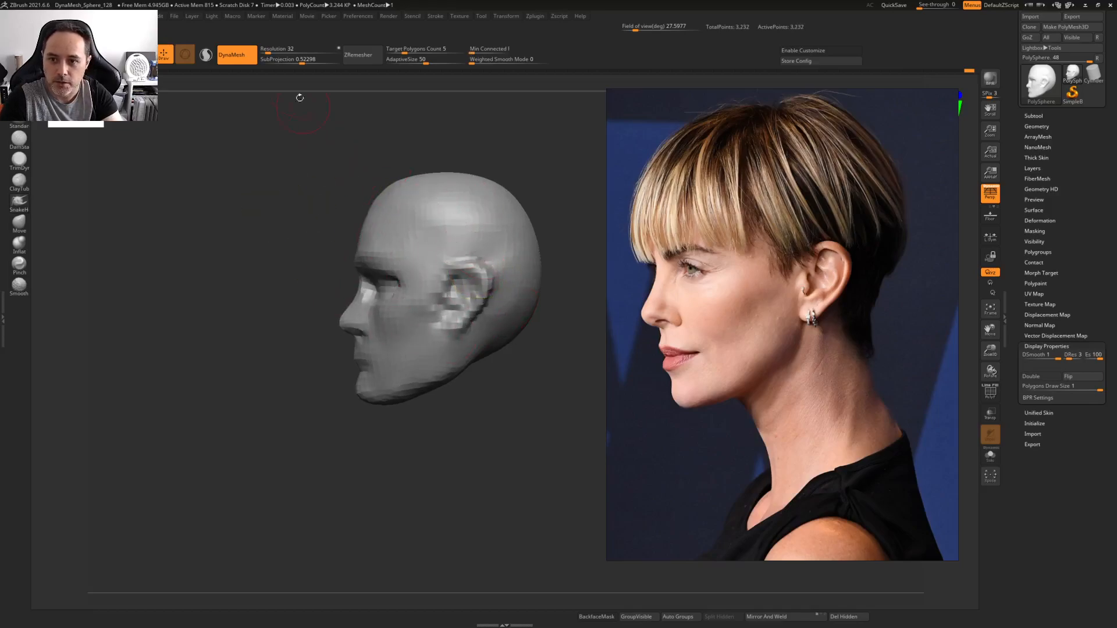
pyautogui.click(268, 49)
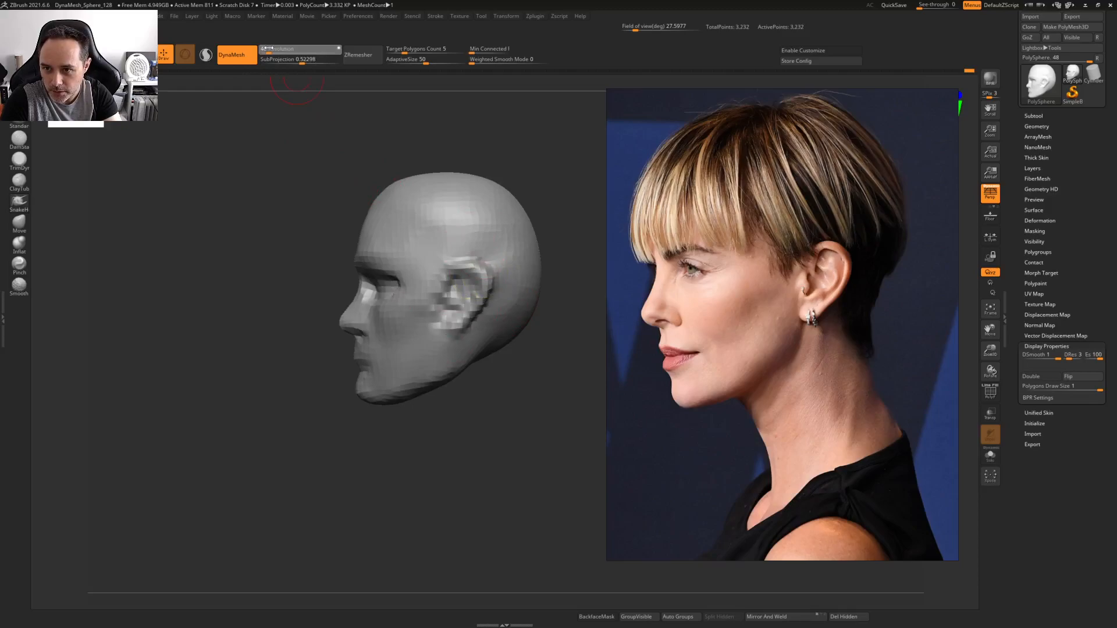
pyautogui.click(272, 48)
pyautogui.click(273, 50)
pyautogui.click(273, 51)
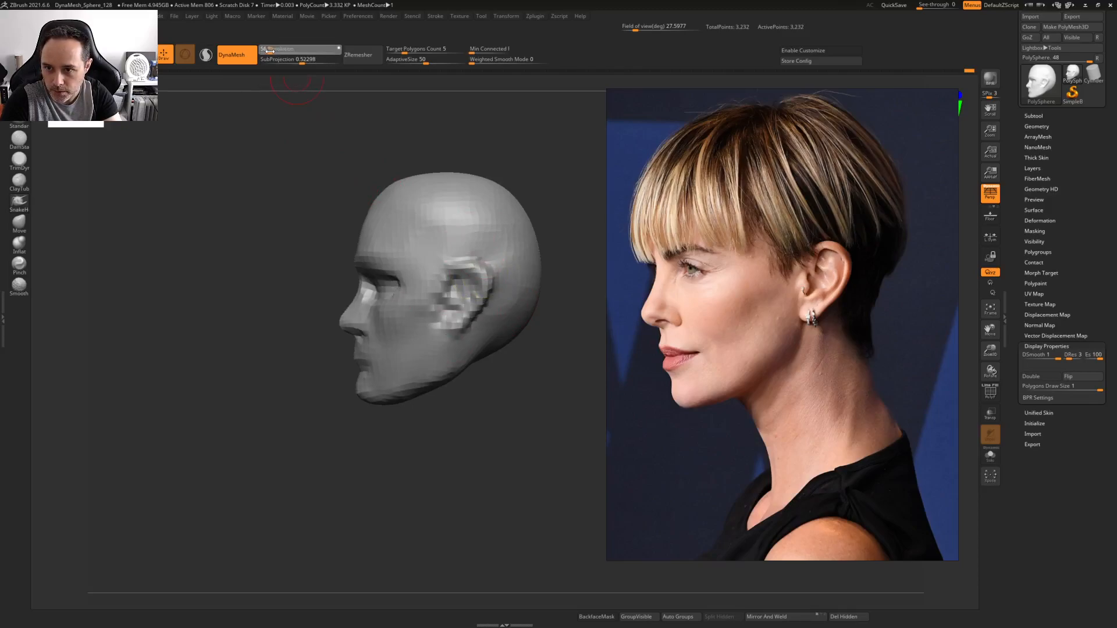
pyautogui.moveTo(270, 51); pyautogui.dragTo(267, 50)
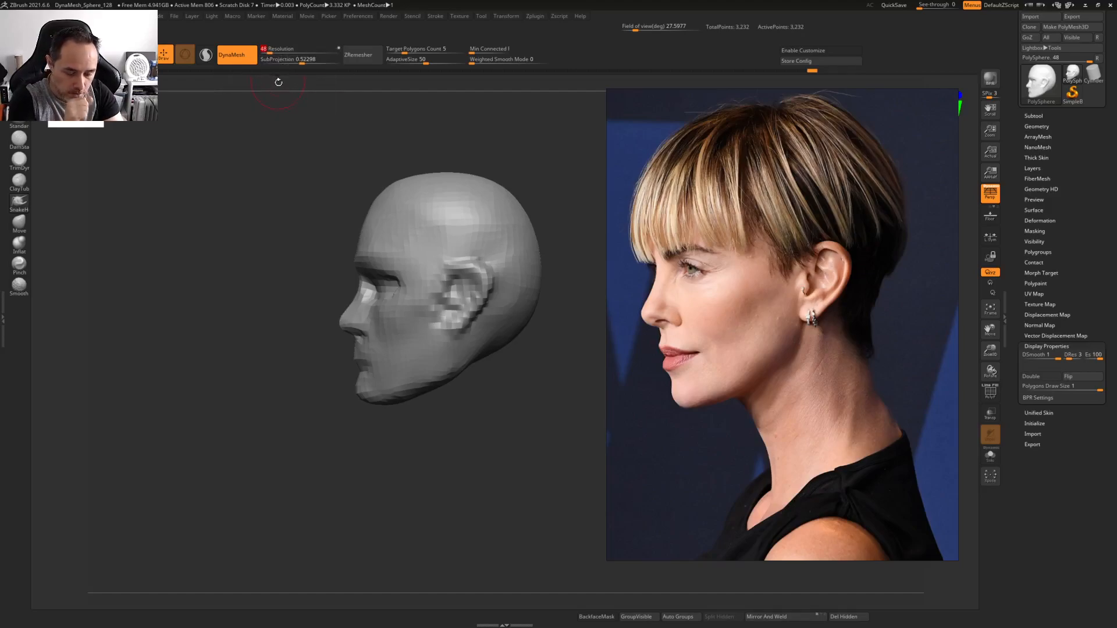
pyautogui.moveTo(486, 229); pyautogui.dragTo(452, 226, button='right')
pyautogui.keyDown('shift'); pyautogui.moveTo(439, 225); pyautogui.dragTo(420, 232); pyautogui.keyUp('shift')
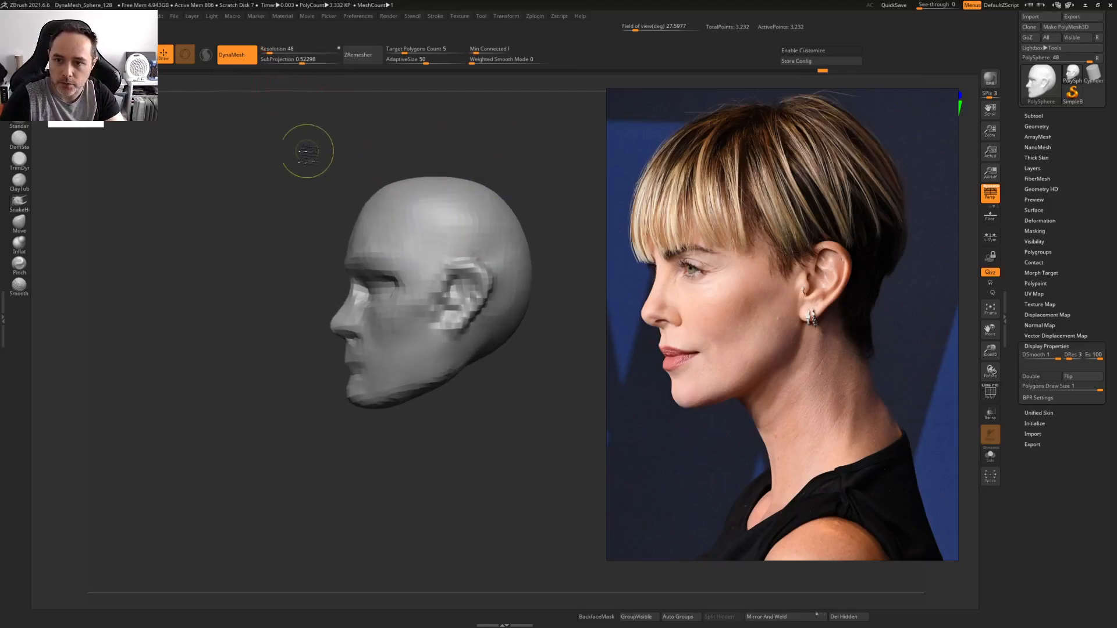
# Slim the sides of the jaw and smooth the lower cheeks, following the front-facing reference photo
pyautogui.moveTo(381, 212); pyautogui.dragTo(471, 242, button='right')
pyautogui.keyDown('ctrl'); pyautogui.moveTo(470, 241); pyautogui.dragTo(451, 316, button='right'); pyautogui.keyUp('ctrl')
pyautogui.keyDown('ctrl'); pyautogui.moveTo(452, 315); pyautogui.dragTo(423, 331, button='right'); pyautogui.keyUp('ctrl')
pyautogui.moveTo(423, 330)
pyautogui.keyDown('alt'); pyautogui.mouseDown(button='right')
pyautogui.moveTo(377, 321)
pyautogui.moveTo(334, 259)
pyautogui.moveTo(409, 252)
pyautogui.moveTo(343, 256)
pyautogui.moveTo(487, 267)
pyautogui.moveTo(499, 294)
pyautogui.moveTo(455, 325)
pyautogui.moveTo(466, 304)
pyautogui.mouseUp(button='right'); pyautogui.keyUp('alt')
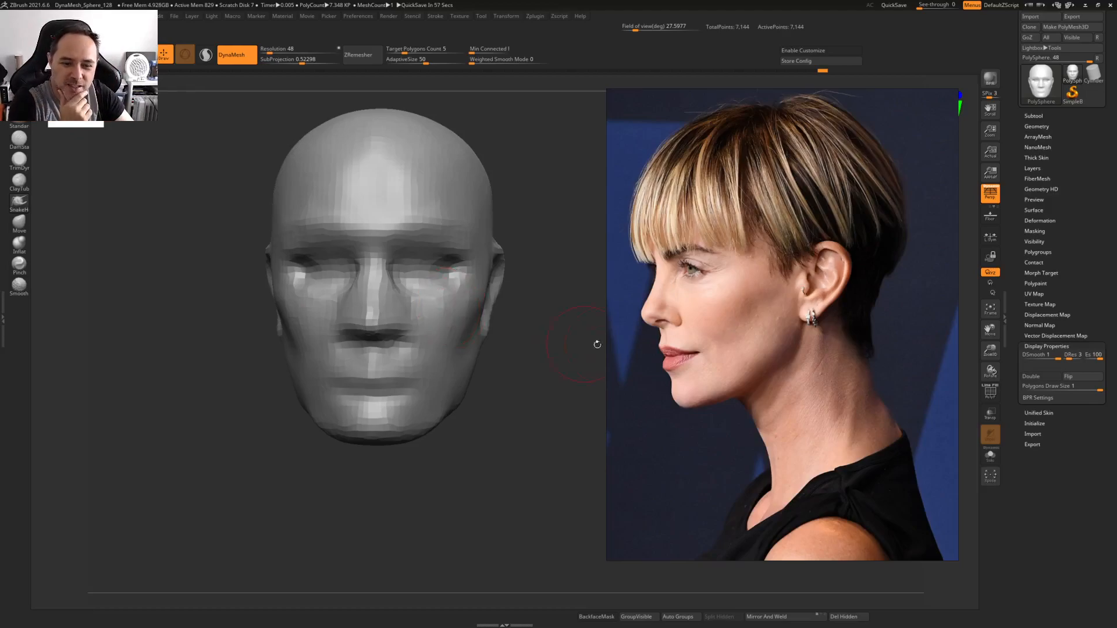
pyautogui.scroll(-5, 719, 343)
pyautogui.moveTo(921, 417); pyautogui.dragTo(792, 393, button='middle')
pyautogui.scroll(3, 819, 336)
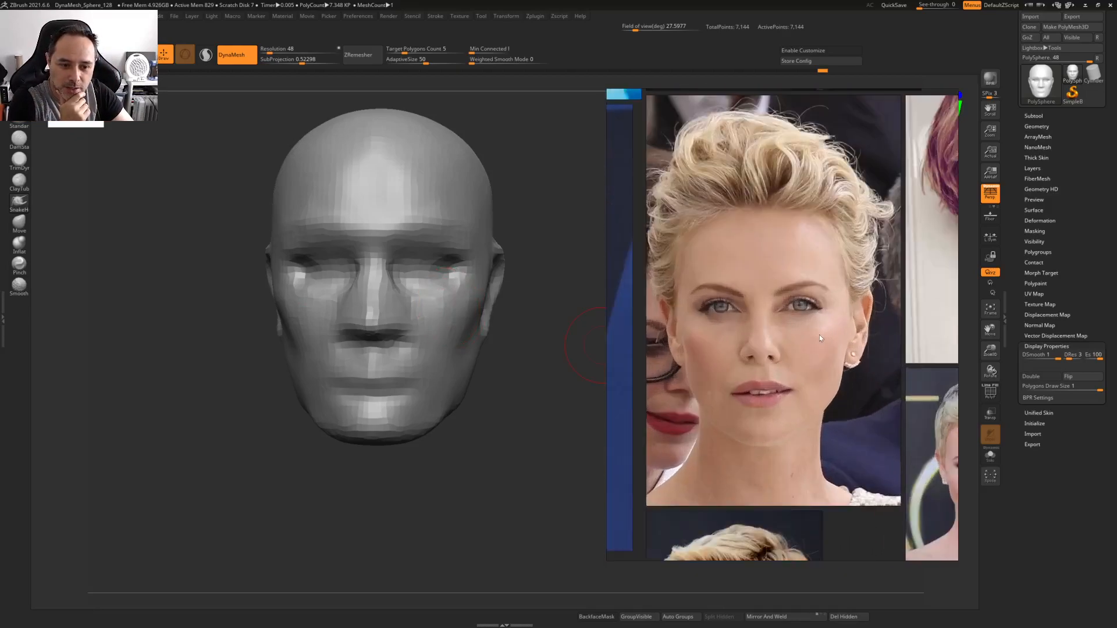
pyautogui.scroll(4, 785, 360)
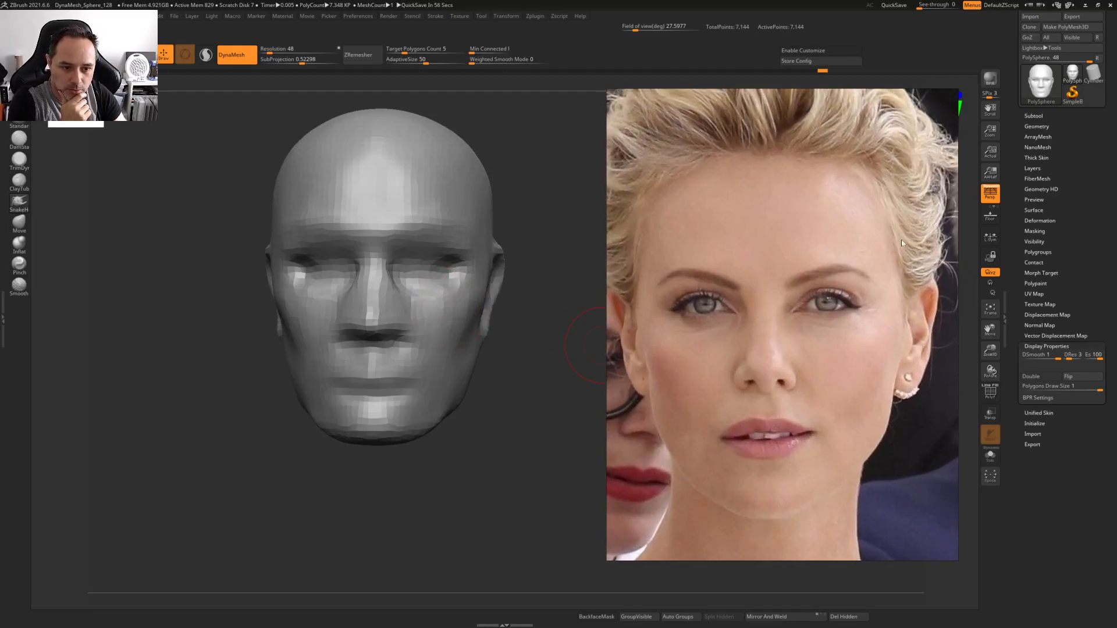
pyautogui.moveTo(484, 366)
pyautogui.mouseDown()
pyautogui.moveTo(496, 379)
pyautogui.moveTo(491, 367)
pyautogui.moveTo(486, 384)
pyautogui.moveTo(446, 408)
pyautogui.mouseUp()
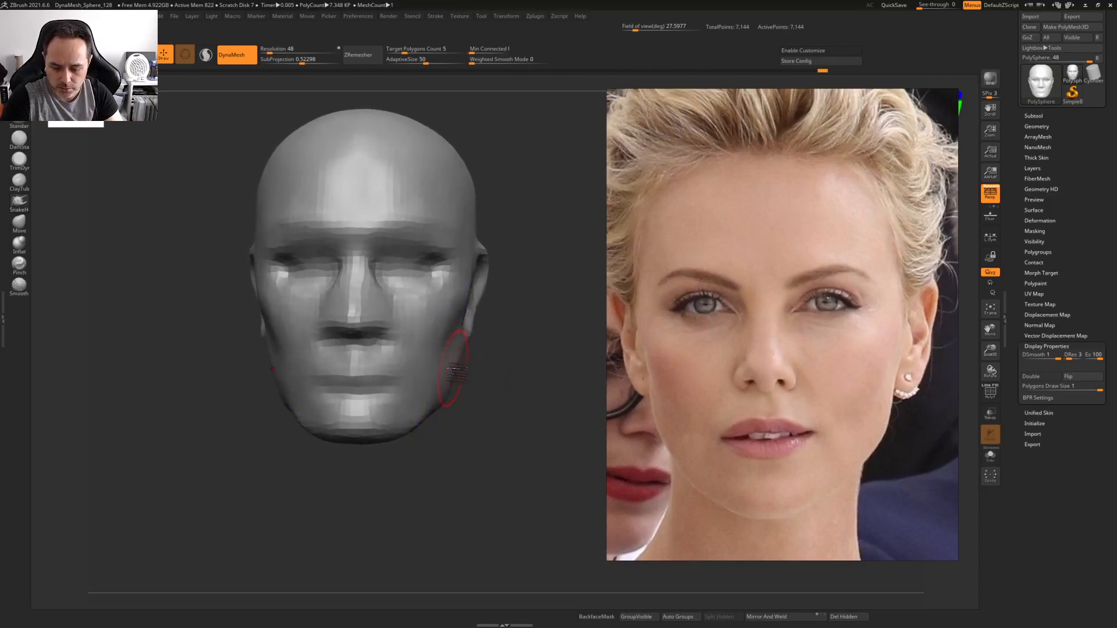
pyautogui.moveTo(494, 357); pyautogui.dragTo(441, 375)
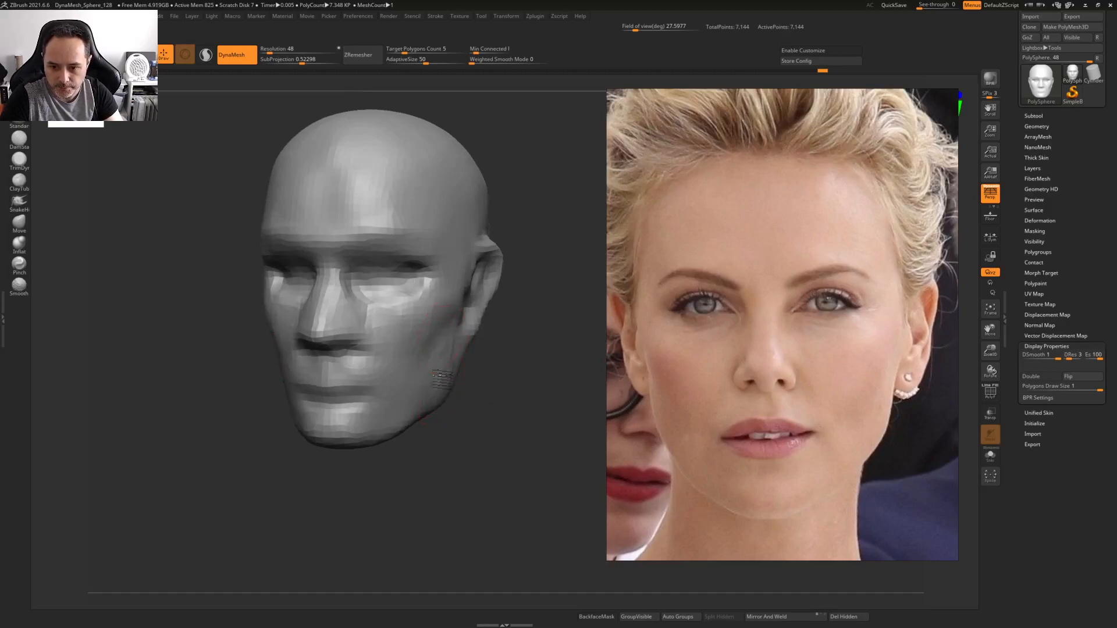
pyautogui.moveTo(439, 365)
pyautogui.keyDown('shift'); pyautogui.mouseDown()
pyautogui.moveTo(428, 401)
pyautogui.moveTo(437, 326)
pyautogui.moveTo(395, 334)
pyautogui.moveTo(375, 303)
pyautogui.moveTo(422, 321)
pyautogui.mouseUp(); pyautogui.keyUp('shift')
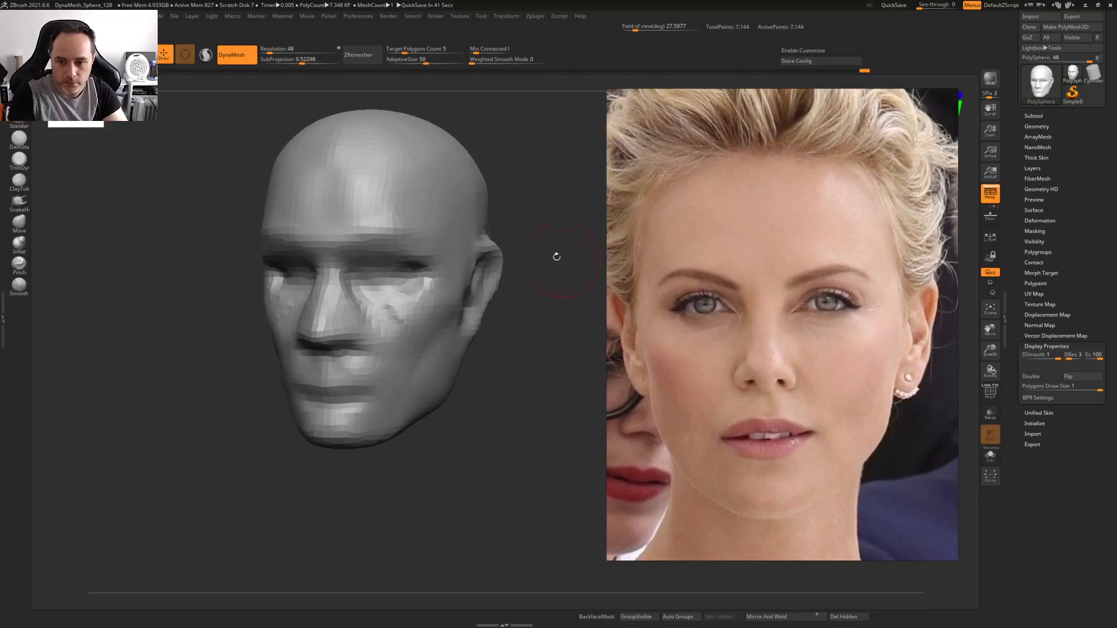
# Shape the nose tip and its underside from three-quarter and side views, adjusting the brush size
pyautogui.moveTo(414, 332)
pyautogui.mouseDown(button='right')
pyautogui.moveTo(397, 323)
pyautogui.moveTo(412, 345)
pyautogui.mouseUp(button='right')
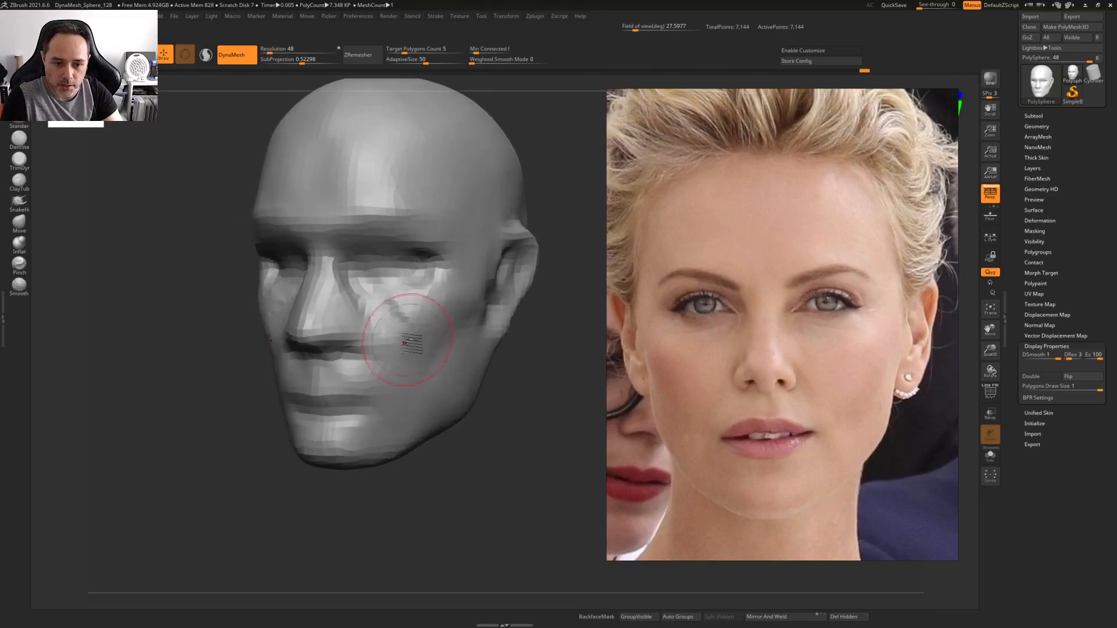
pyautogui.moveTo(361, 295)
pyautogui.mouseDown(button='right')
pyautogui.moveTo(376, 299)
pyautogui.moveTo(320, 269)
pyautogui.moveTo(349, 308)
pyautogui.moveTo(391, 285)
pyautogui.moveTo(378, 314)
pyautogui.moveTo(402, 315)
pyautogui.moveTo(378, 291)
pyautogui.moveTo(399, 338)
pyautogui.moveTo(420, 344)
pyautogui.moveTo(383, 325)
pyautogui.mouseUp(button='right')
pyautogui.press('space')
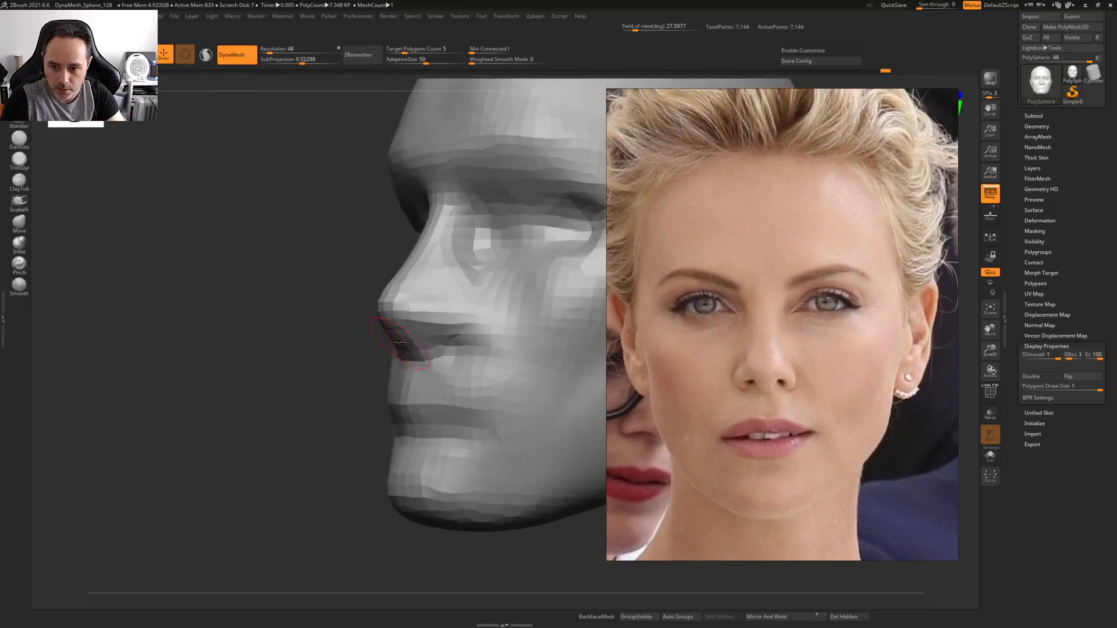
pyautogui.moveTo(403, 347); pyautogui.dragTo(361, 316, button='right')
pyautogui.press('space')
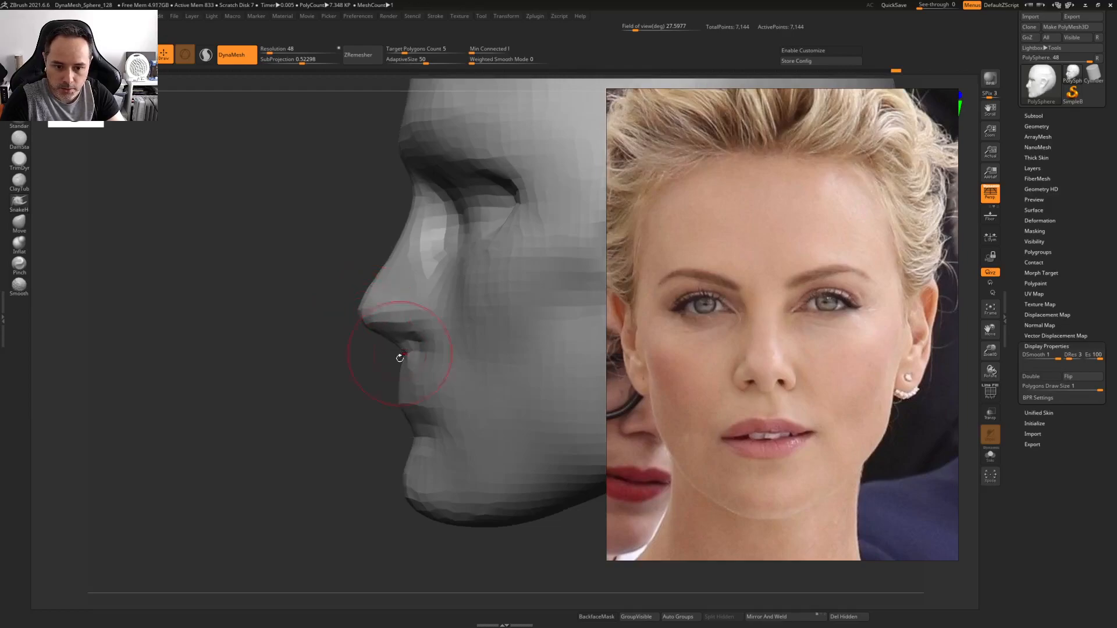
# Pull the lips forward in profile and define the mouth line between the upper and lower lip
pyautogui.moveTo(400, 355); pyautogui.dragTo(387, 324, button='right')
pyautogui.press('space')
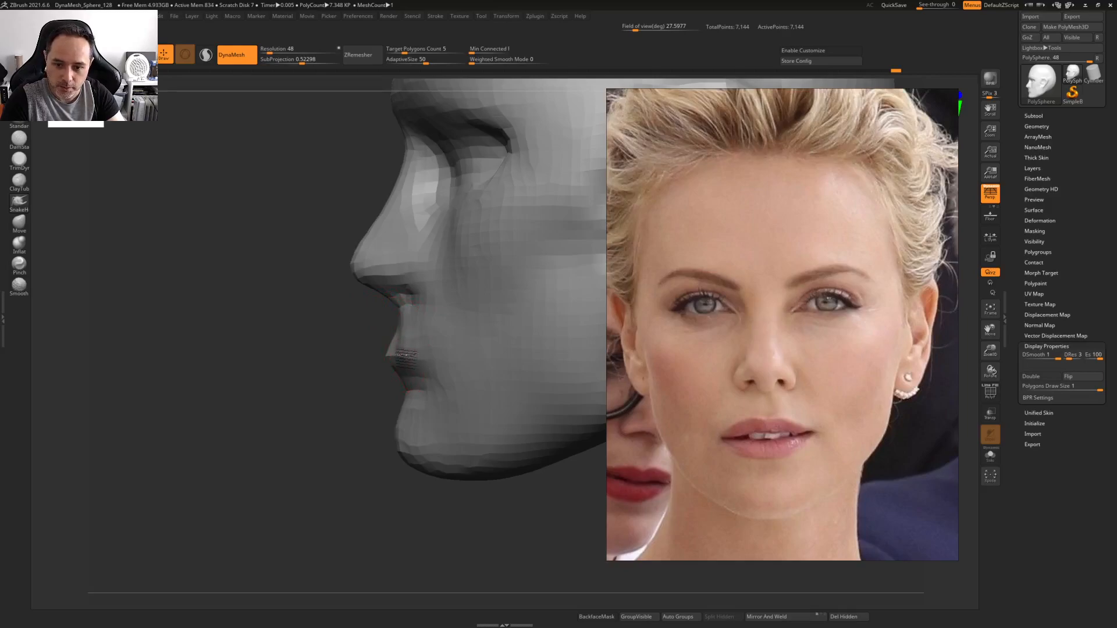
pyautogui.moveTo(393, 354)
pyautogui.mouseDown(button='right')
pyautogui.moveTo(372, 356)
pyautogui.moveTo(397, 355)
pyautogui.moveTo(363, 379)
pyautogui.moveTo(414, 373)
pyautogui.mouseUp(button='right')
pyautogui.press('space')
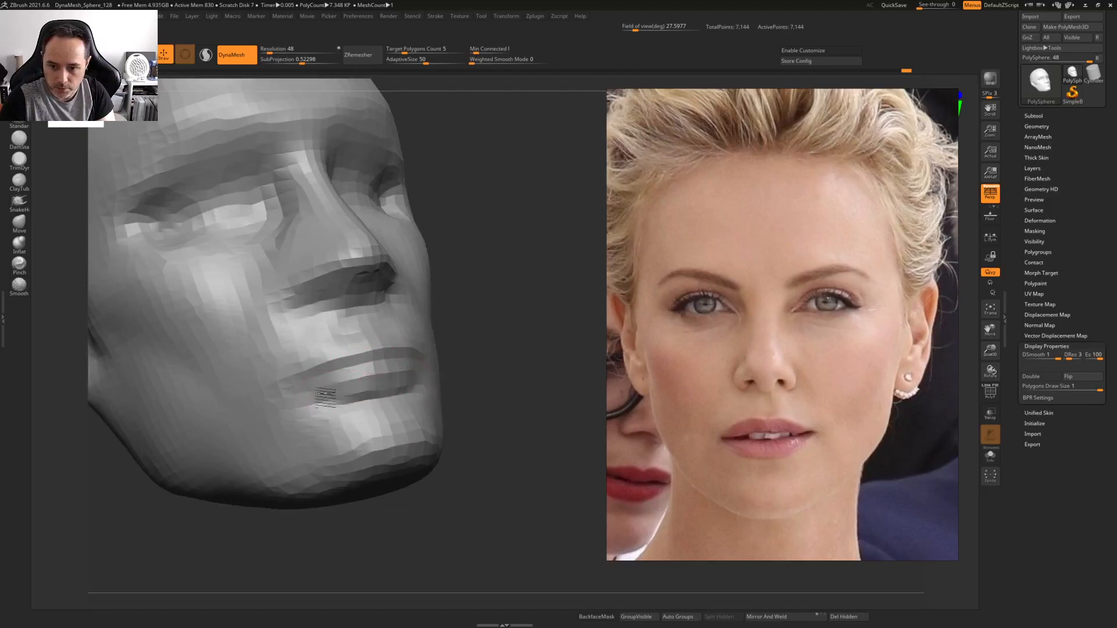
# Carve the brow line above the outer eye sockets in front view and smooth it
pyautogui.press('f')
pyautogui.keyDown('shift'); pyautogui.moveTo(391, 384); pyautogui.dragTo(427, 356, button='right'); pyautogui.keyUp('shift')
pyautogui.moveTo(427, 356)
pyautogui.keyDown('alt'); pyautogui.mouseDown(button='right')
pyautogui.moveTo(449, 368)
pyautogui.moveTo(458, 396)
pyautogui.mouseUp(button='right'); pyautogui.keyUp('alt')
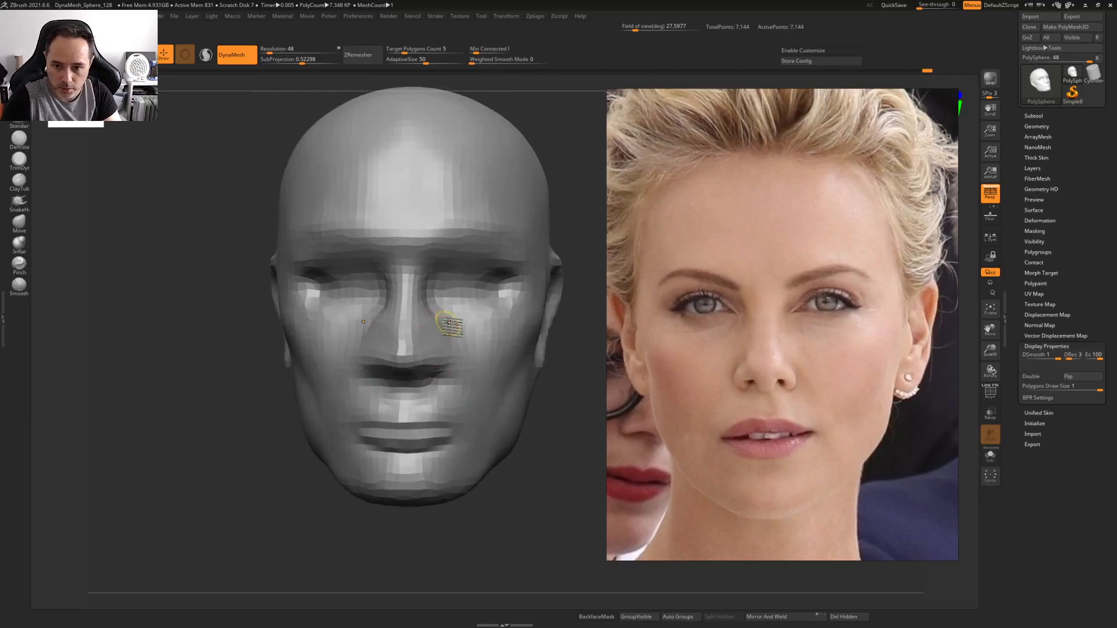
pyautogui.keyDown('ctrl'); pyautogui.moveTo(449, 321); pyautogui.dragTo(435, 321, button='right'); pyautogui.keyUp('ctrl')
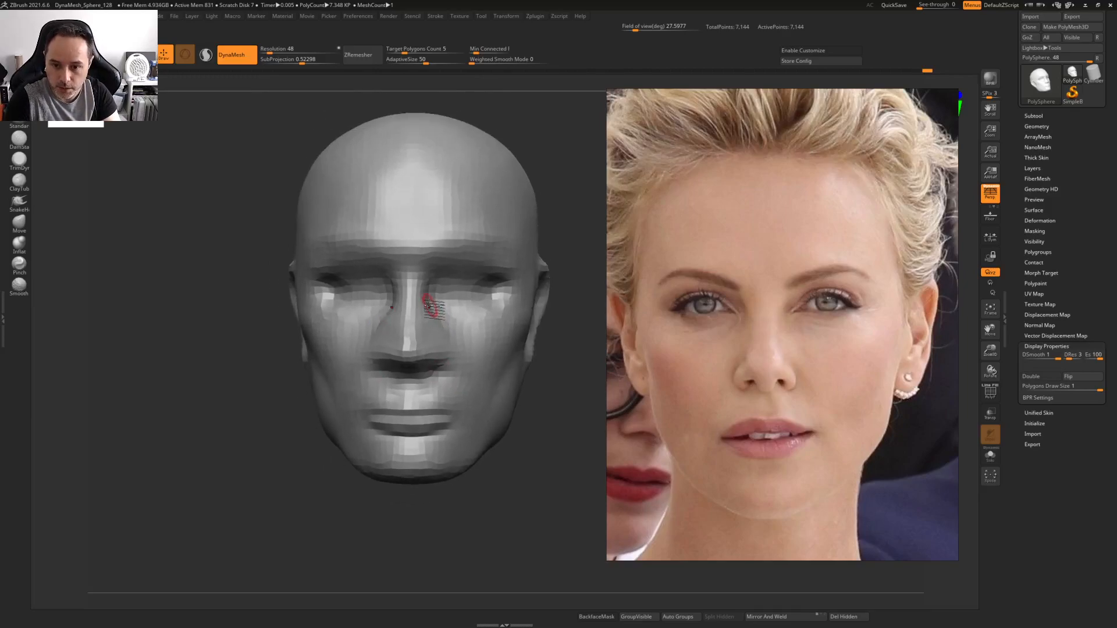
pyautogui.press('2')
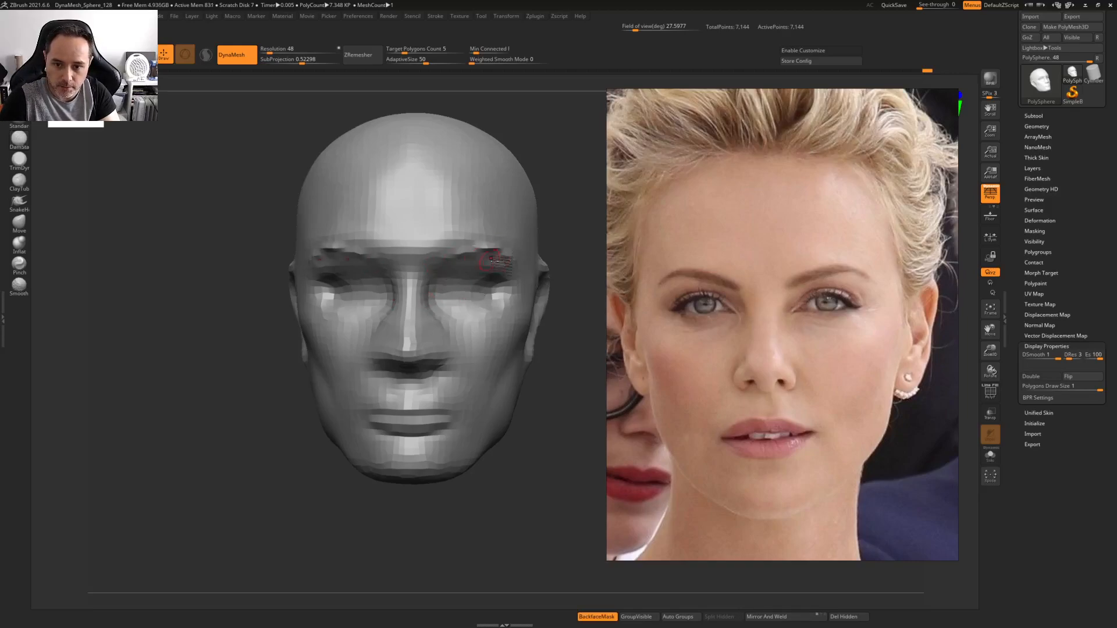
pyautogui.moveTo(449, 265)
pyautogui.keyDown('shift'); pyautogui.mouseDown()
pyautogui.moveTo(496, 264)
pyautogui.moveTo(486, 252)
pyautogui.mouseUp(); pyautogui.keyUp('shift')
pyautogui.press('1')
pyautogui.press('space')
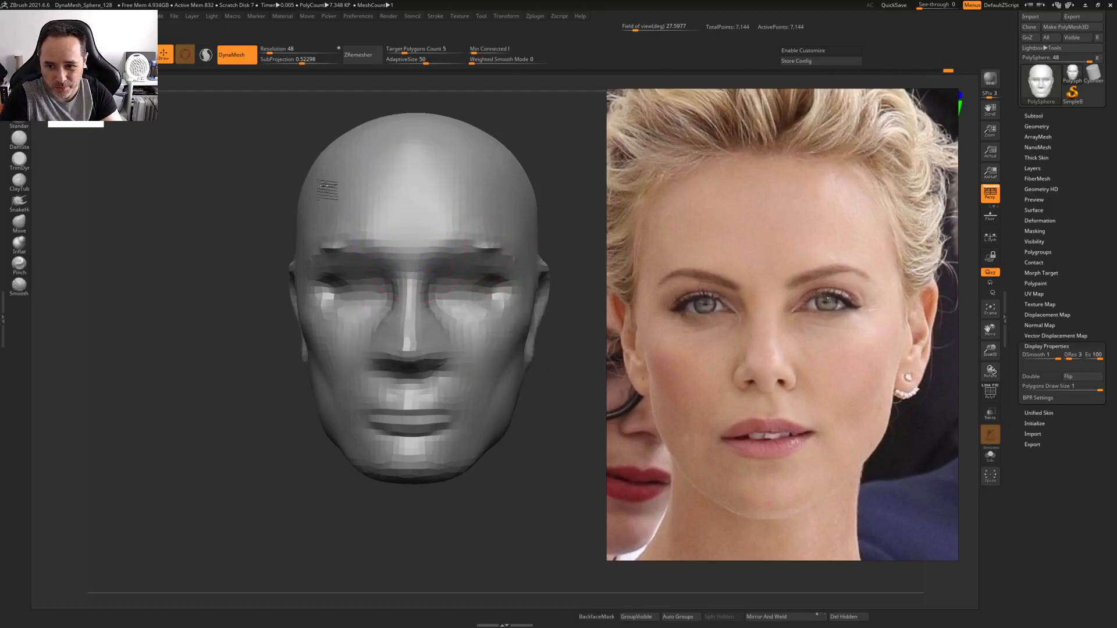
# Reshape the top and back of the skull with a large brush, checking it from front and side
pyautogui.moveTo(438, 163)
pyautogui.keyDown('alt'); pyautogui.mouseDown(button='right')
pyautogui.moveTo(433, 239)
pyautogui.moveTo(410, 219)
pyautogui.mouseUp(button='right'); pyautogui.keyUp('alt')
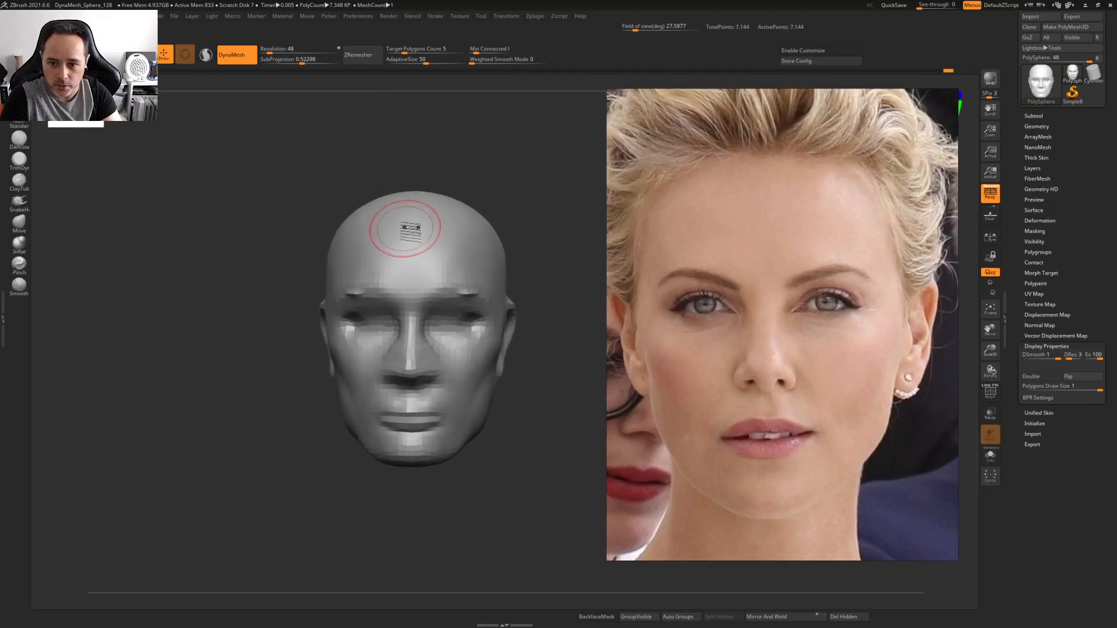
pyautogui.press('space')
pyautogui.moveTo(439, 205)
pyautogui.mouseDown()
pyautogui.moveTo(445, 194)
pyautogui.moveTo(483, 210)
pyautogui.mouseUp()
pyautogui.moveTo(503, 236); pyautogui.dragTo(408, 206, button='right')
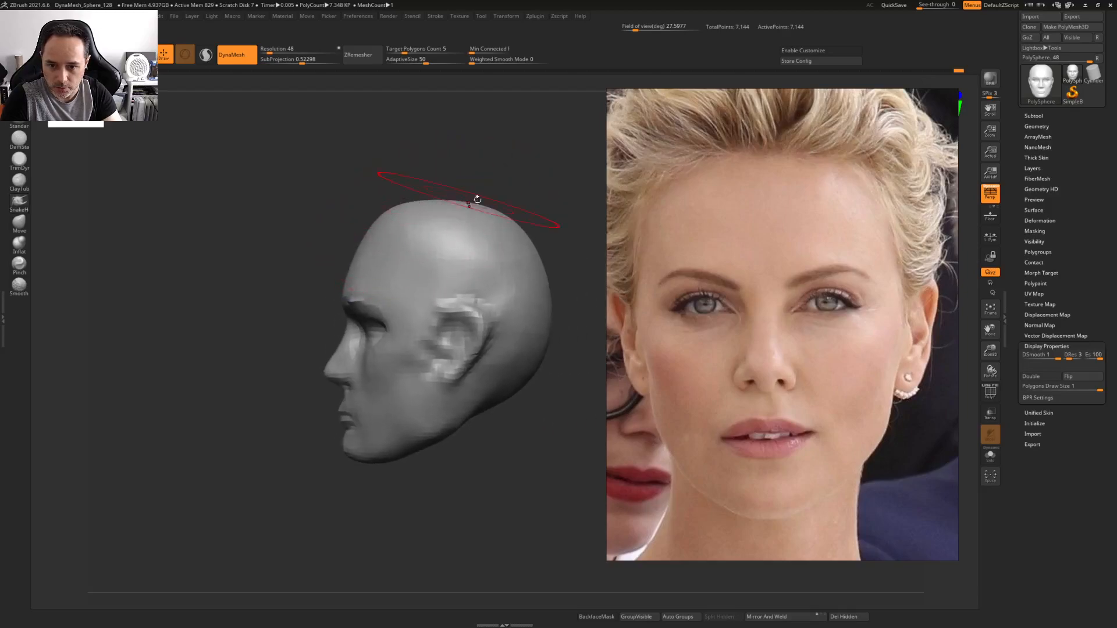
pyautogui.moveTo(489, 221); pyautogui.dragTo(391, 232, button='right')
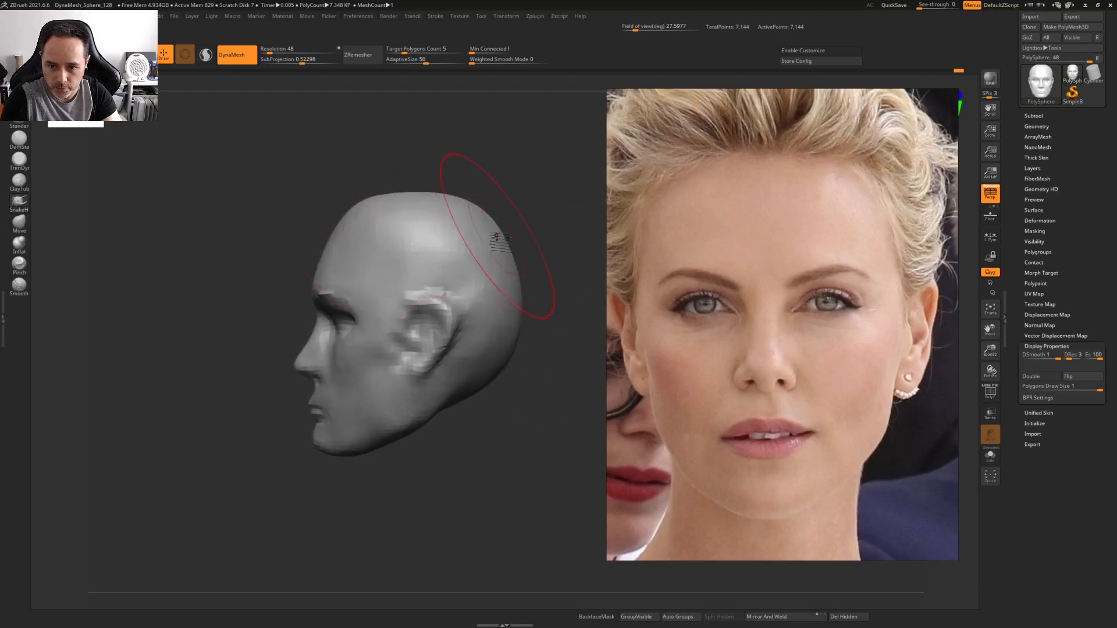
pyautogui.moveTo(486, 267); pyautogui.dragTo(468, 291, button='right')
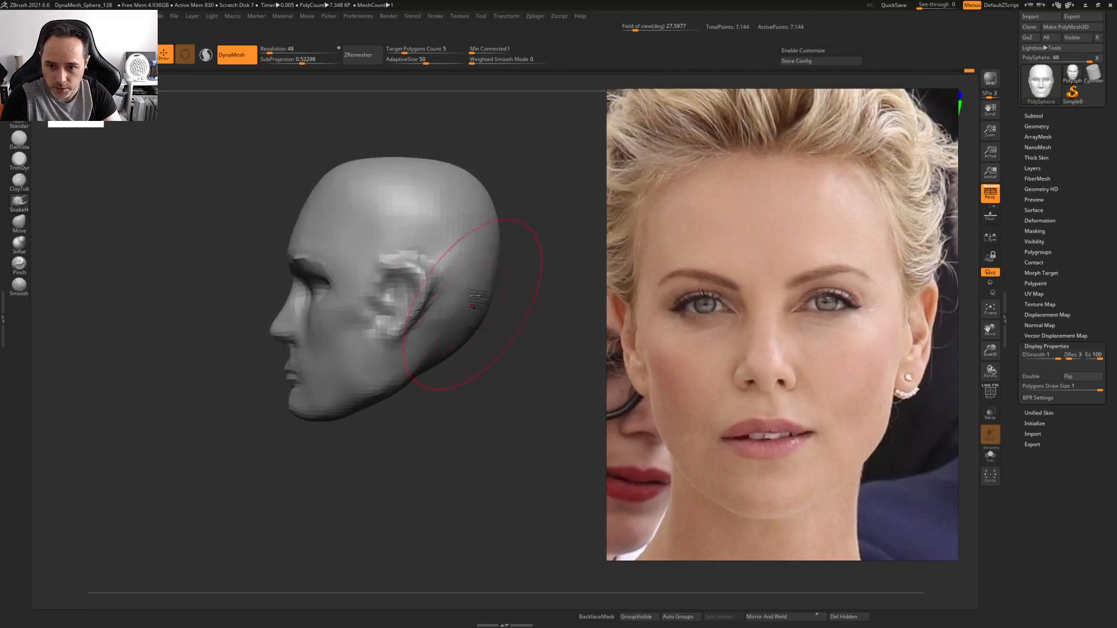
# Round out the skull above and behind the ears, working from the side and back views
pyautogui.moveTo(340, 188)
pyautogui.mouseDown(button='right')
pyautogui.moveTo(362, 196)
pyautogui.moveTo(395, 256)
pyautogui.mouseUp(button='right')
pyautogui.press('space')
pyautogui.moveTo(387, 262); pyautogui.dragTo(377, 260)
pyautogui.moveTo(377, 245)
pyautogui.mouseDown(button='right')
pyautogui.moveTo(392, 260)
pyautogui.moveTo(409, 223)
pyautogui.moveTo(374, 145)
pyautogui.moveTo(377, 227)
pyautogui.mouseUp(button='right')
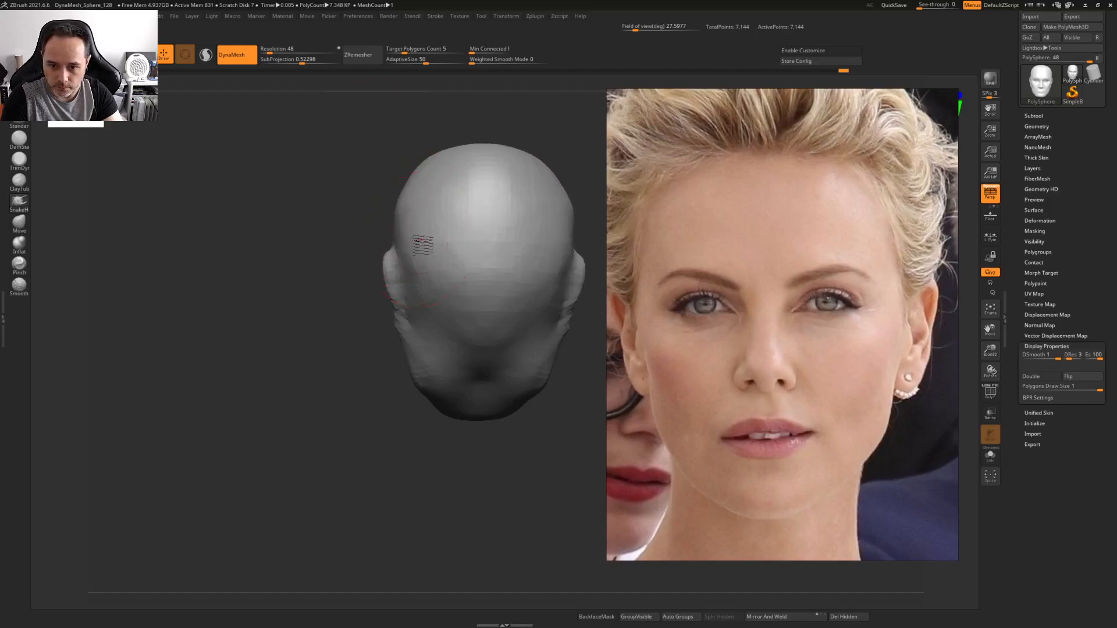
pyautogui.moveTo(477, 302); pyautogui.dragTo(468, 314, button='right')
pyautogui.moveTo(489, 276); pyautogui.dragTo(425, 206, button='right')
# Refine the chin and lower lip contour in side profile
pyautogui.moveTo(424, 206)
pyautogui.keyDown('alt'); pyautogui.mouseDown(button='right')
pyautogui.moveTo(459, 197)
pyautogui.moveTo(449, 244)
pyautogui.moveTo(417, 274)
pyautogui.mouseUp(button='right'); pyautogui.keyUp('alt')
pyautogui.keyDown('ctrl'); pyautogui.moveTo(388, 327); pyautogui.dragTo(413, 331, button='right'); pyautogui.keyUp('ctrl')
pyautogui.moveTo(386, 345); pyautogui.dragTo(389, 340)
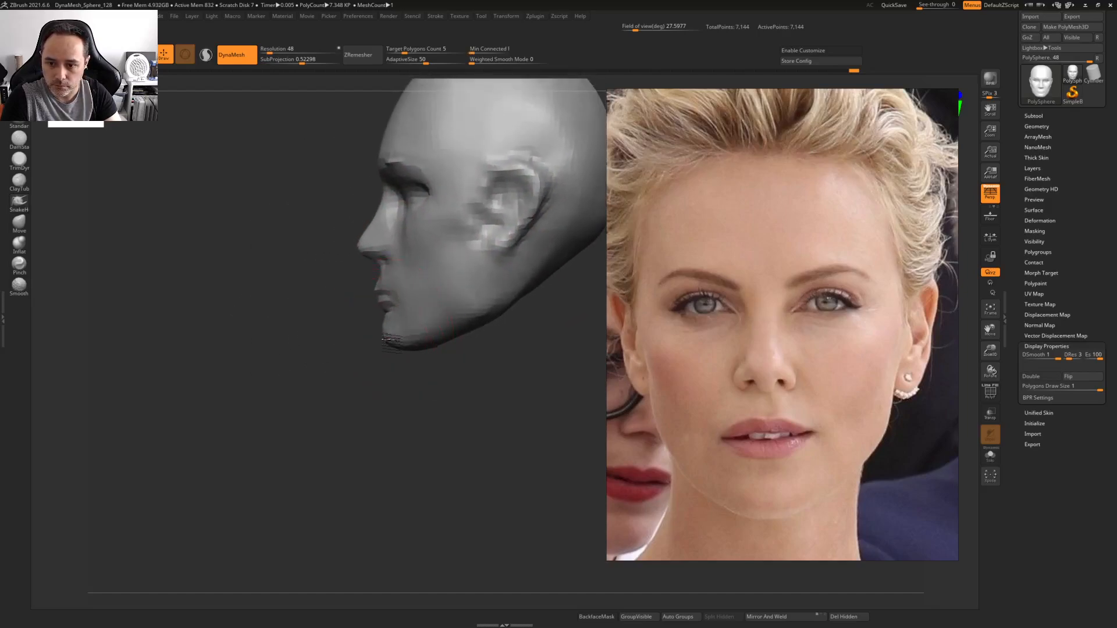
pyautogui.moveTo(381, 298); pyautogui.dragTo(382, 295)
pyautogui.rightClick(317, 322)
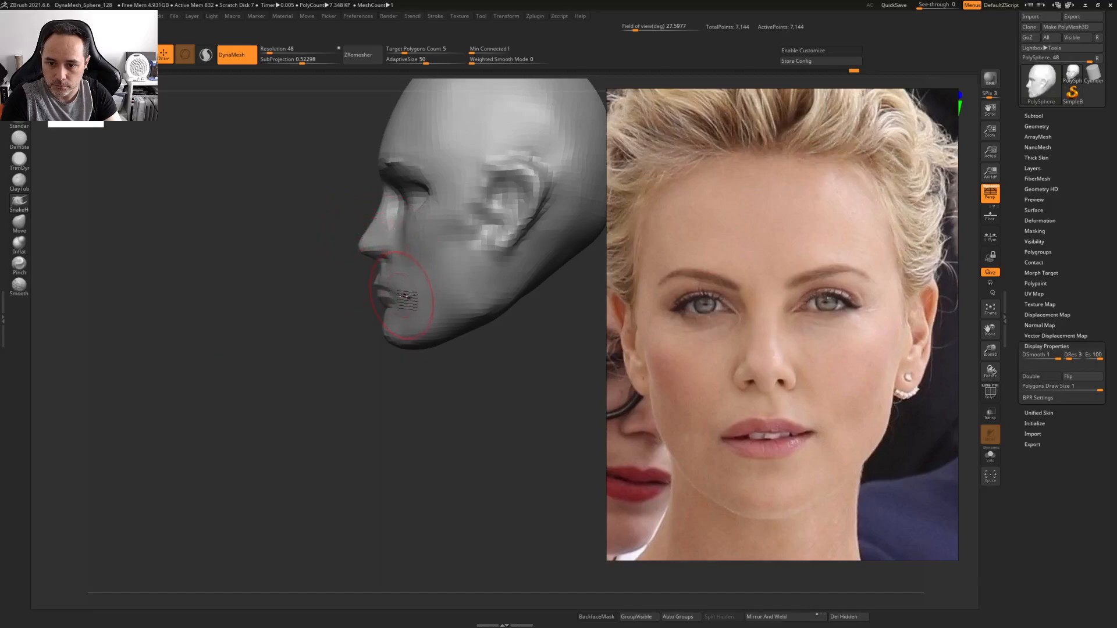
# Browse the reference board and enlarge the side-profile photo of the head
pyautogui.moveTo(417, 293)
pyautogui.keyDown('ctrl'); pyautogui.mouseDown(button='right')
pyautogui.moveTo(436, 237)
pyautogui.moveTo(374, 262)
pyautogui.mouseUp(button='right'); pyautogui.keyUp('ctrl')
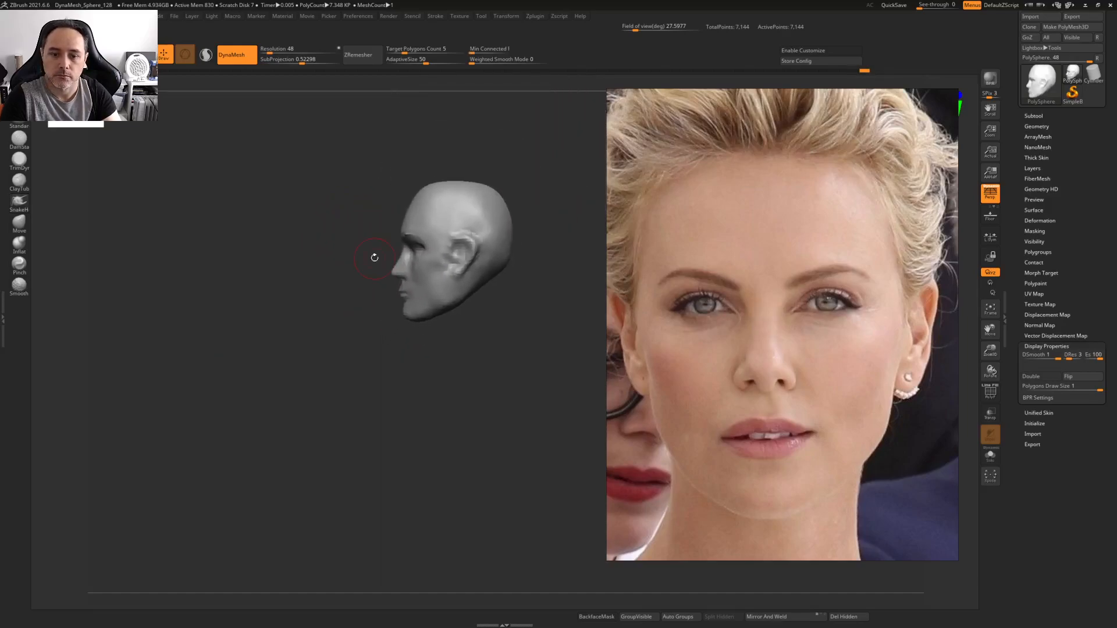
pyautogui.scroll(-3, 646, 295)
pyautogui.scroll(-3, 815, 330)
pyautogui.moveTo(895, 313); pyautogui.dragTo(808, 432, button='middle')
pyautogui.scroll(-2, 787, 472)
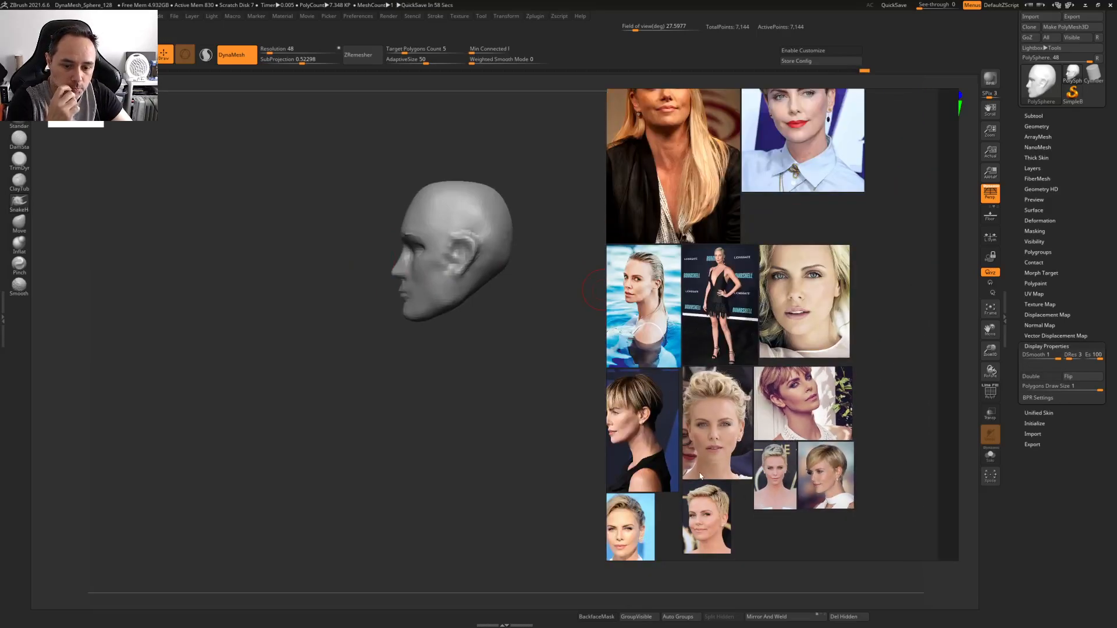
pyautogui.scroll(5, 701, 476)
pyautogui.moveTo(745, 252); pyautogui.dragTo(745, 438, button='middle')
pyautogui.moveTo(943, 368); pyautogui.dragTo(921, 152, button='middle')
pyautogui.scroll(2, 814, 442)
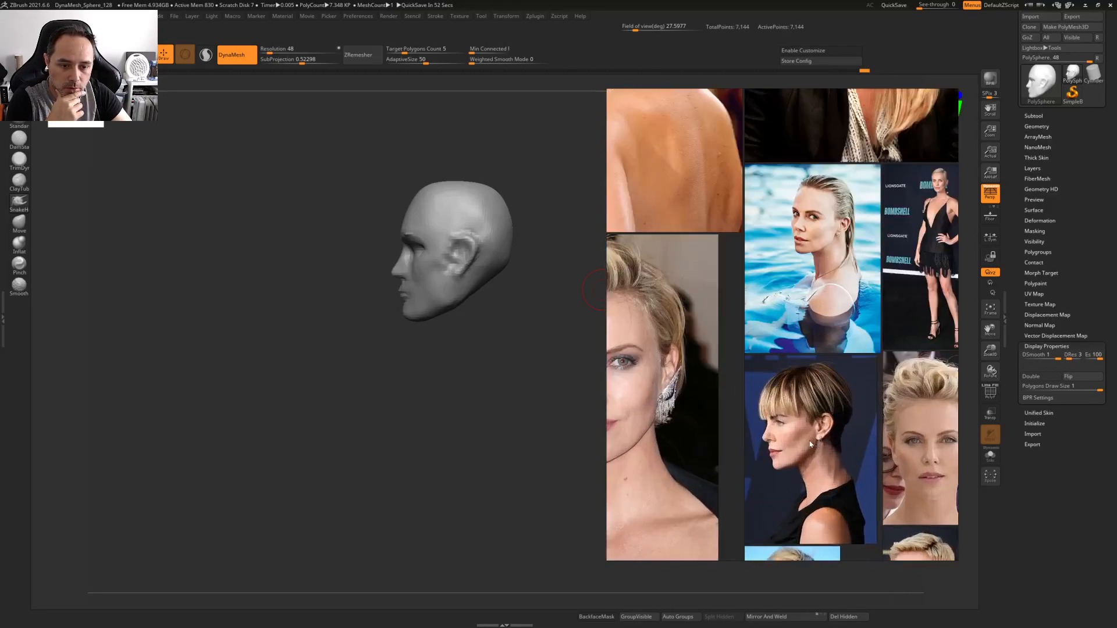
pyautogui.moveTo(764, 384); pyautogui.dragTo(786, 407, button='middle')
pyautogui.scroll(5, 740, 340)
pyautogui.scroll(1, 786, 404)
# Carve the rear jaw edge from beneath the ear to the underside of the jaw with DamStandard, then smooth the area behind it
pyautogui.moveTo(425, 358); pyautogui.dragTo(472, 269, button='right')
pyautogui.keyDown('alt'); pyautogui.moveTo(473, 270); pyautogui.dragTo(417, 335, button='right'); pyautogui.keyUp('alt')
pyautogui.keyDown('alt'); pyautogui.moveTo(388, 395); pyautogui.dragTo(397, 356, button='right'); pyautogui.keyUp('alt')
pyautogui.keyDown('ctrl'); pyautogui.moveTo(398, 355); pyautogui.dragTo(442, 343, button='right'); pyautogui.keyUp('ctrl')
pyautogui.press('1')
pyautogui.press('space')
pyautogui.moveTo(428, 337); pyautogui.dragTo(437, 336)
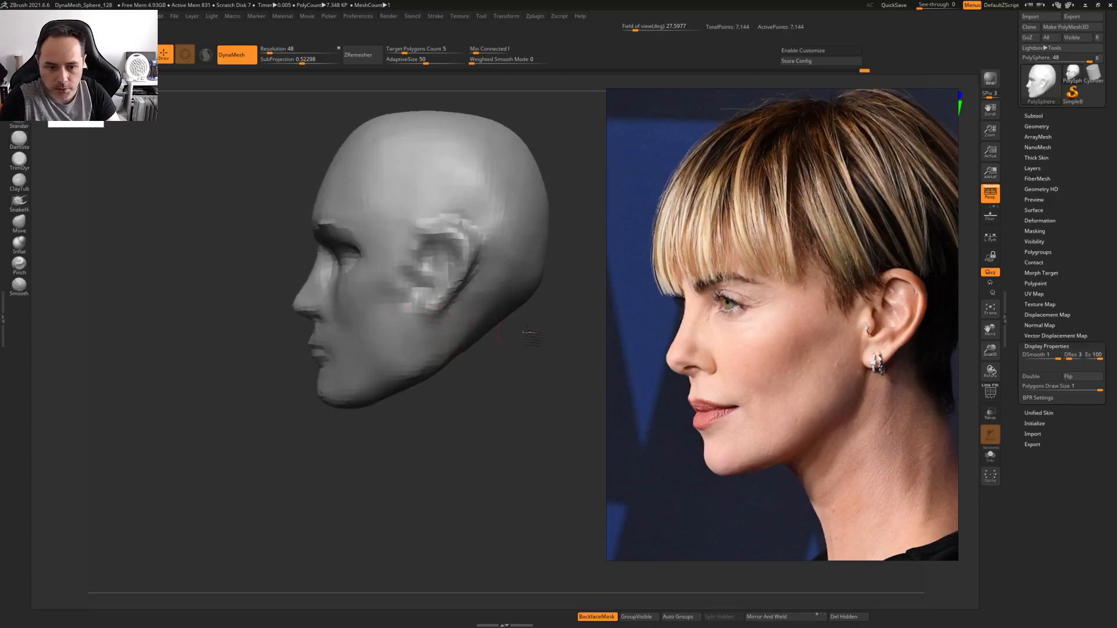
pyautogui.moveTo(392, 352); pyautogui.dragTo(429, 340, button='right')
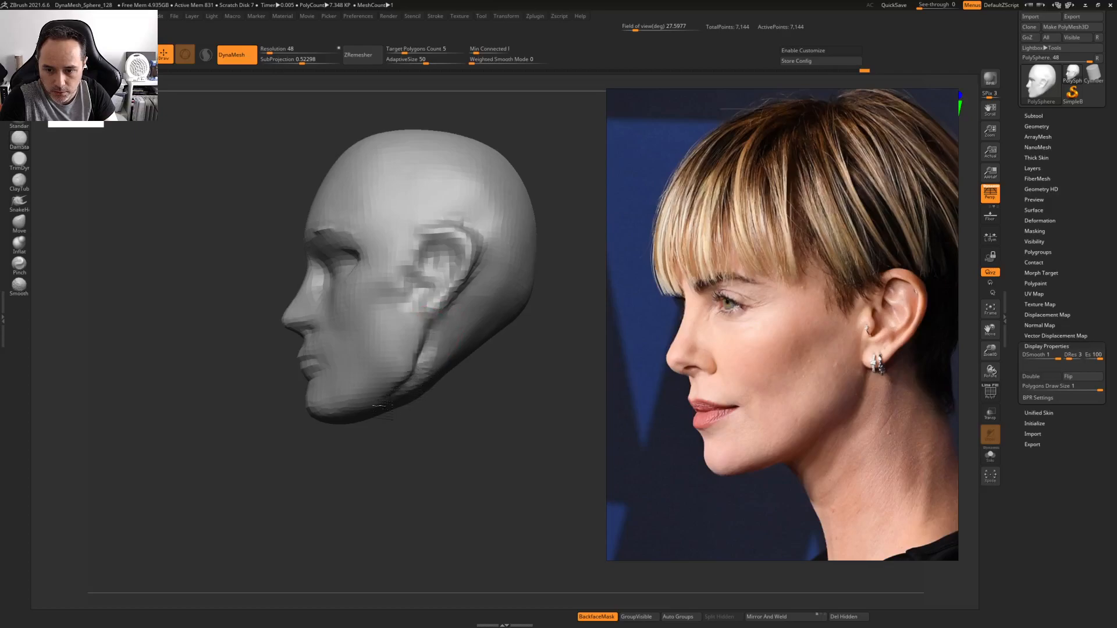
pyautogui.keyDown('shift'); pyautogui.moveTo(427, 350); pyautogui.dragTo(430, 384); pyautogui.keyUp('shift')
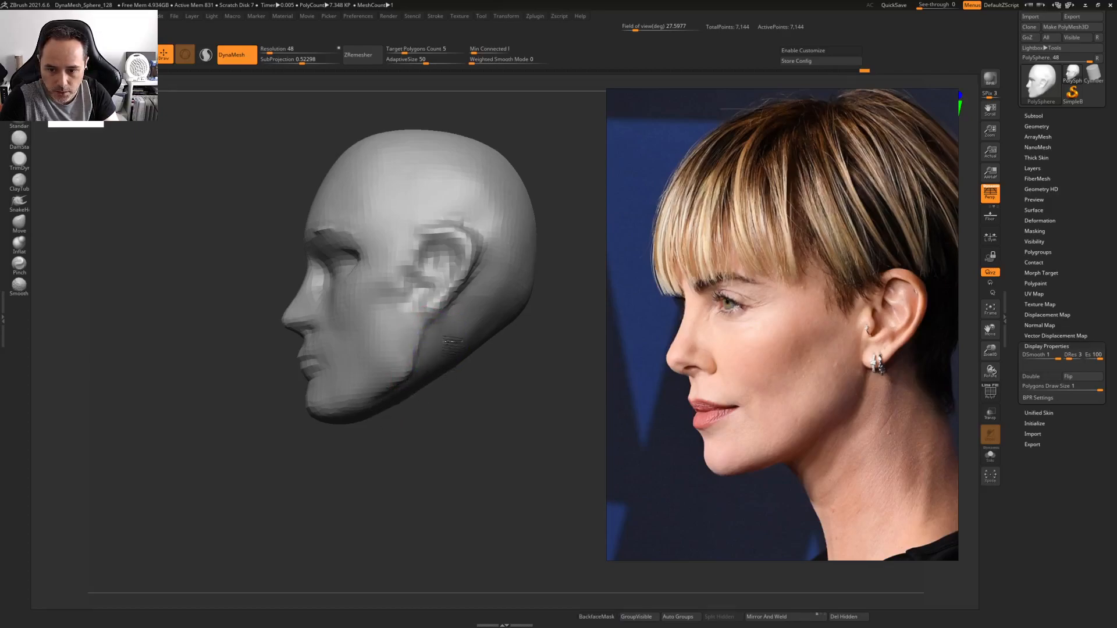
pyautogui.keyDown('shift'); pyautogui.moveTo(449, 342); pyautogui.dragTo(453, 331); pyautogui.keyUp('shift')
# Mask the neck base under the skull behind the jaw, blur the mask edge and invert the mask
pyautogui.moveTo(438, 350); pyautogui.dragTo(419, 295, button='right')
pyautogui.moveTo(426, 339)
pyautogui.keyDown('ctrl'); pyautogui.mouseDown()
pyautogui.moveTo(405, 388)
pyautogui.moveTo(460, 361)
pyautogui.moveTo(430, 344)
pyautogui.mouseUp(); pyautogui.keyUp('ctrl')
pyautogui.keyDown('ctrl'); pyautogui.click(442, 364); pyautogui.keyUp('ctrl')
pyautogui.keyDown('ctrl'); pyautogui.click(511, 424); pyautogui.keyUp('ctrl')
pyautogui.moveTo(492, 382)
pyautogui.mouseDown(button='right')
pyautogui.moveTo(484, 420)
pyautogui.moveTo(439, 331)
pyautogui.mouseUp(button='right')
# Extend the unmasked area downward and backward with the Gizmo and adjust its angle to form the neck
pyautogui.press('w')
pyautogui.moveTo(408, 233); pyautogui.dragTo(408, 333)
pyautogui.moveTo(364, 362); pyautogui.dragTo(327, 363)
pyautogui.moveTo(426, 331); pyautogui.dragTo(461, 342)
pyautogui.press('q')
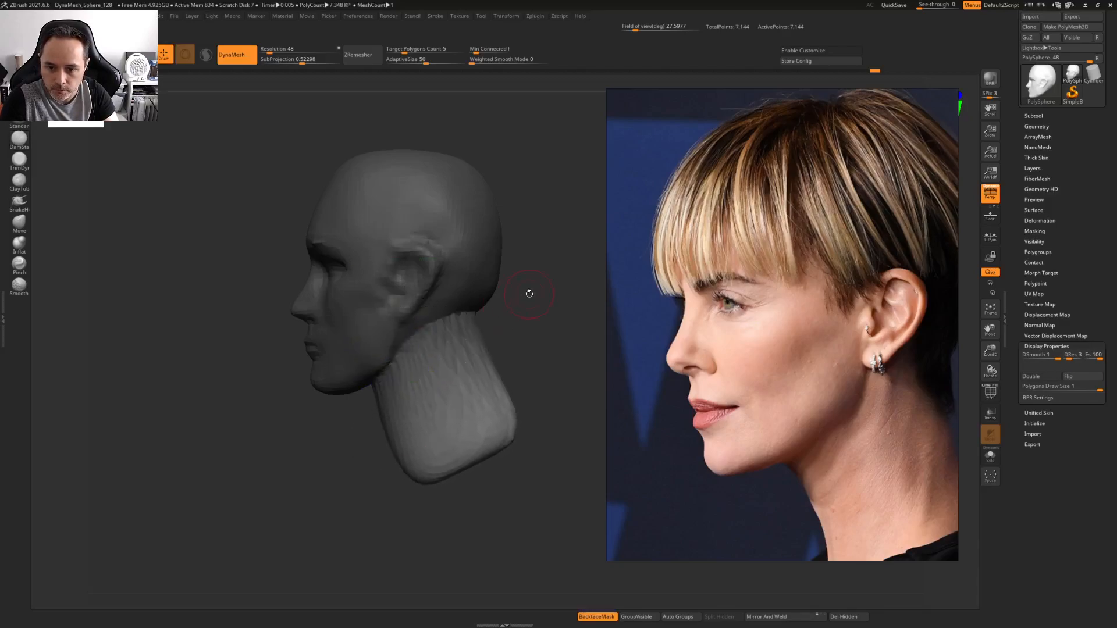
# Clear the mask, remesh the head and neck with DynaMesh at resolution 48, and smooth the joint between skull and neck
pyautogui.keyDown('ctrl'); pyautogui.moveTo(526, 291); pyautogui.dragTo(532, 265); pyautogui.keyUp('ctrl')
pyautogui.moveTo(557, 337); pyautogui.dragTo(573, 339)
pyautogui.keyDown('shift'); pyautogui.moveTo(467, 316); pyautogui.dragTo(450, 321); pyautogui.keyUp('shift')
pyautogui.keyDown('shift'); pyautogui.moveTo(378, 425); pyautogui.dragTo(388, 410); pyautogui.keyUp('shift')
pyautogui.moveTo(355, 433); pyautogui.dragTo(342, 429)
pyautogui.press('space')
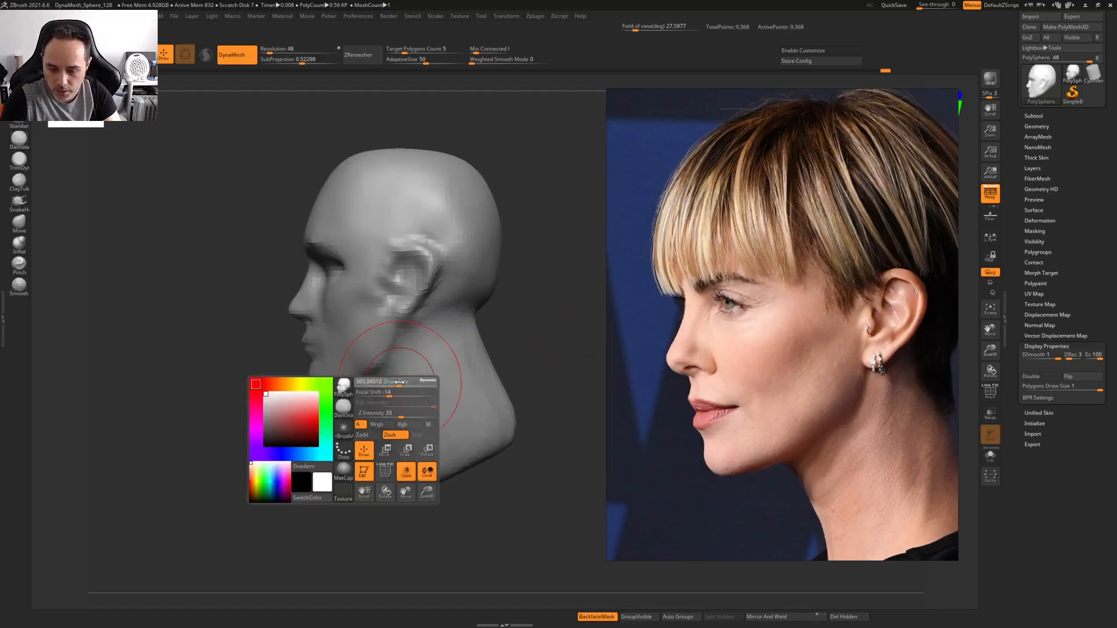
pyautogui.moveTo(399, 382); pyautogui.dragTo(372, 383)
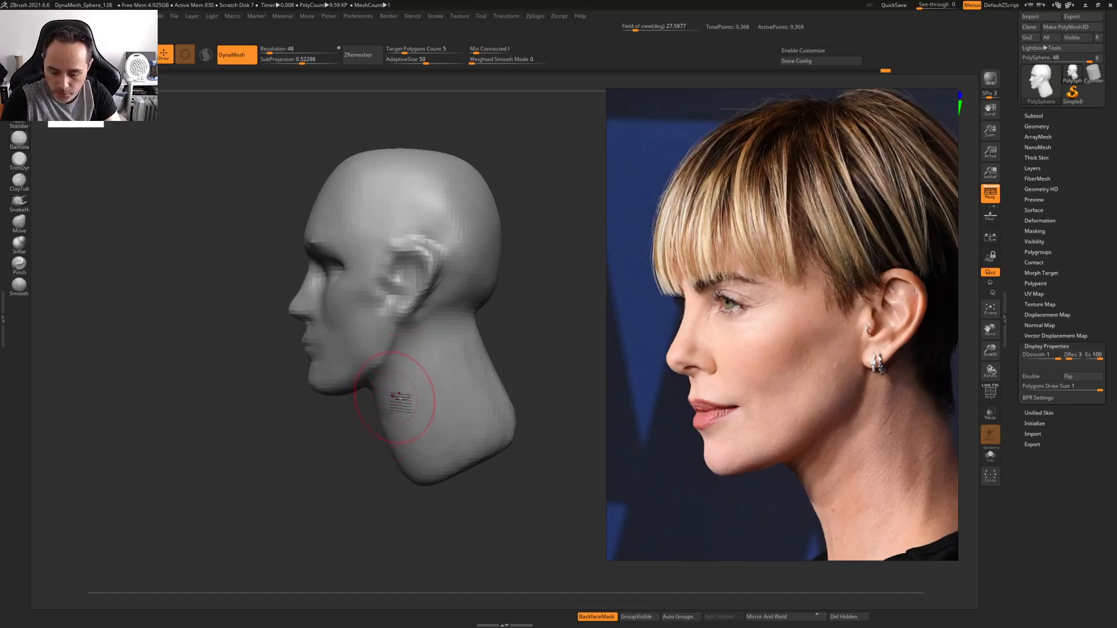
# Try DynaMesh at resolution 224 and inspect the head's surface and topology from the side and front
pyautogui.moveTo(274, 51); pyautogui.dragTo(279, 51)
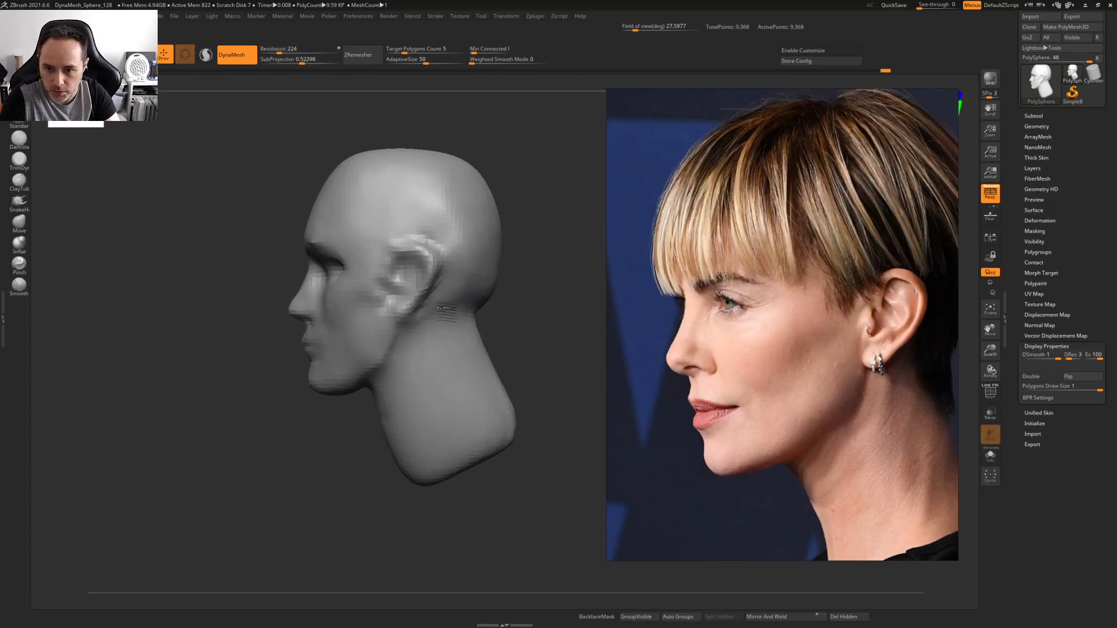
pyautogui.keyDown('ctrl'); pyautogui.moveTo(534, 167); pyautogui.dragTo(541, 183); pyautogui.keyUp('ctrl')
pyautogui.moveTo(427, 221); pyautogui.dragTo(530, 191, button='right')
pyautogui.press('space')
pyautogui.moveTo(334, 245); pyautogui.dragTo(317, 241)
pyautogui.keyDown('ctrl'); pyautogui.moveTo(325, 202); pyautogui.dragTo(356, 292, button='right'); pyautogui.keyUp('ctrl')
pyautogui.hotkey('shift', 'f')
pyautogui.hotkey('shift', 'f')
pyautogui.keyDown('alt'); pyautogui.moveTo(356, 292); pyautogui.dragTo(407, 245, button='right'); pyautogui.keyUp('alt')
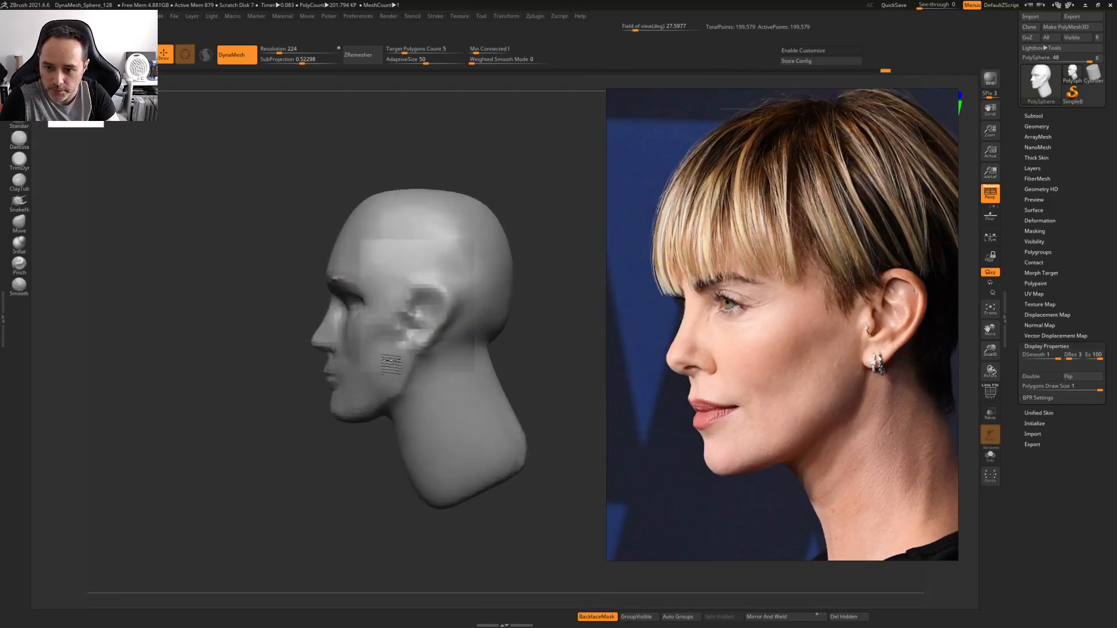
pyautogui.keyDown('shift'); pyautogui.moveTo(388, 364); pyautogui.dragTo(307, 314, button='right'); pyautogui.keyUp('shift')
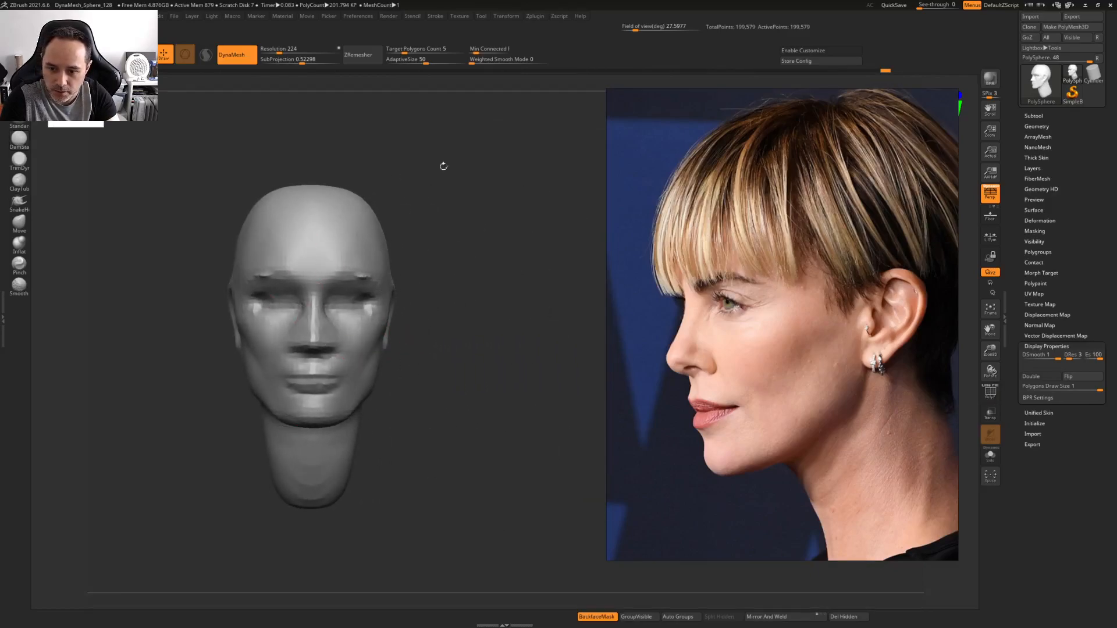
pyautogui.moveTo(387, 330); pyautogui.dragTo(387, 297, button='right')
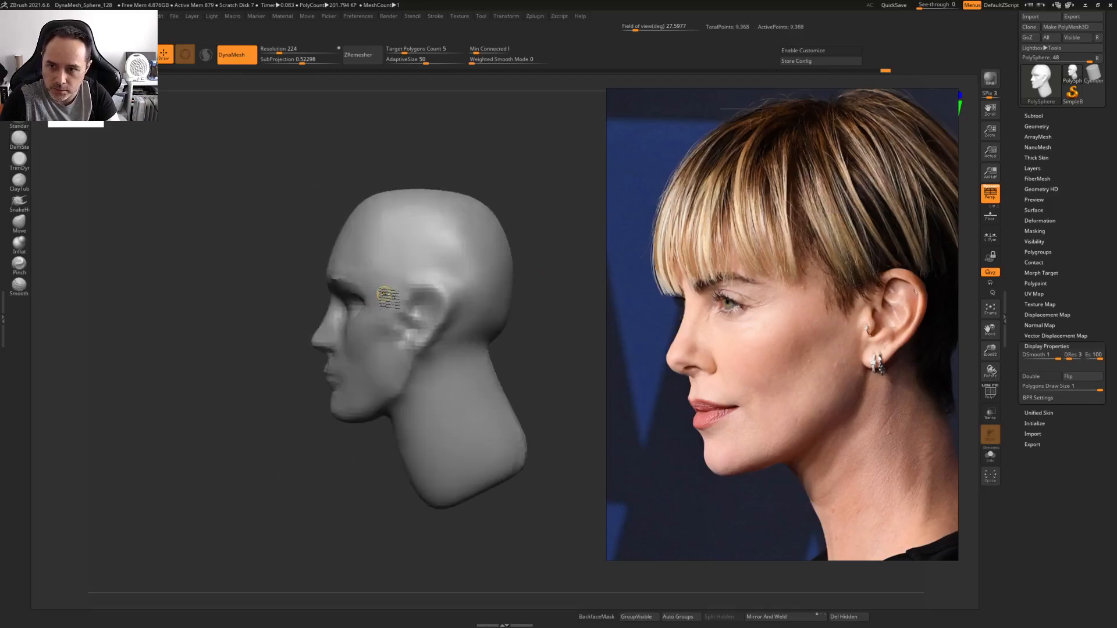
# Undo the high-resolution remesh and neck smoothing, and remesh the head and neck with DynaMesh at resolution 48
pyautogui.hotkey('ctrl', 'z')
pyautogui.hotkey('ctrl', 'z')
pyautogui.hotkey('ctrl', 'z')
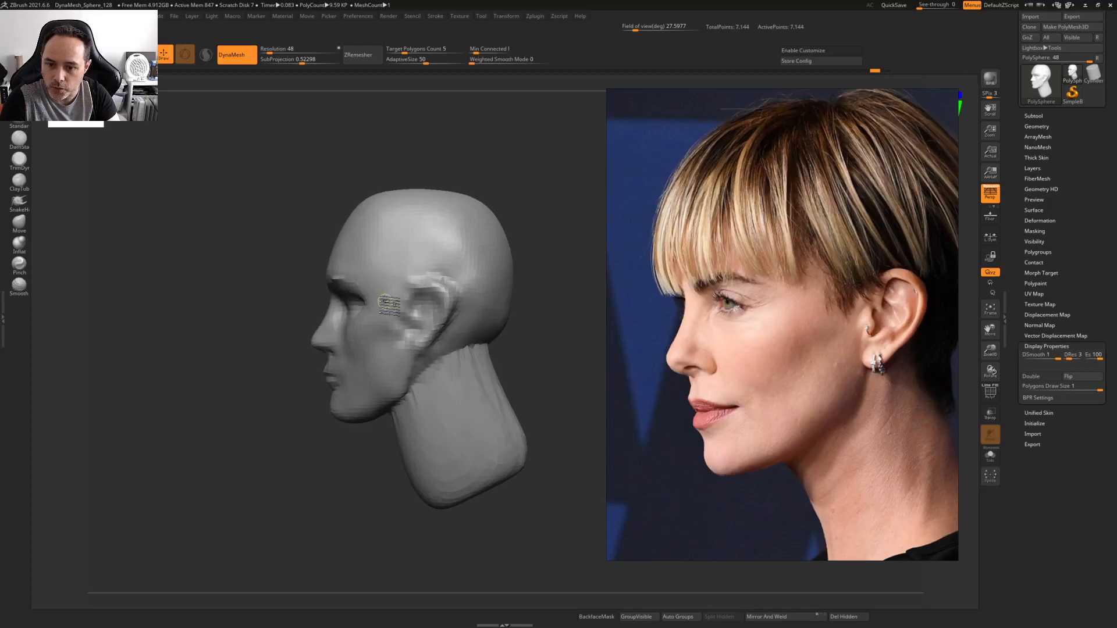
pyautogui.keyDown('ctrl'); pyautogui.moveTo(508, 185); pyautogui.dragTo(497, 192); pyautogui.keyUp('ctrl')
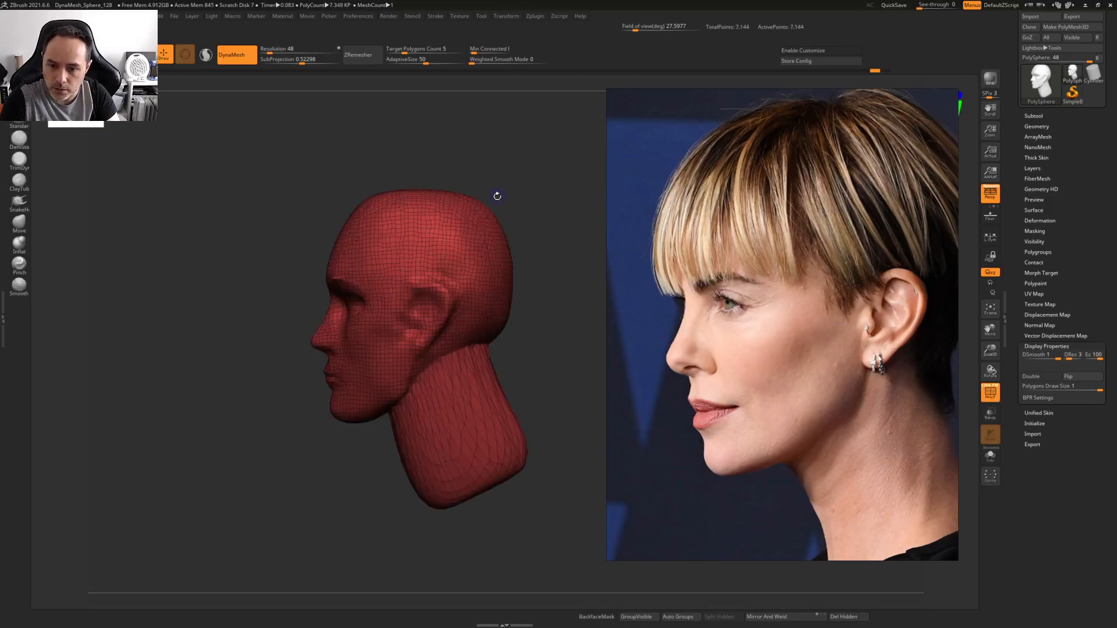
# Shape the neck's side profile, curving the nape beneath the skull and adjusting the throat and neck base to match the reference
pyautogui.press('space')
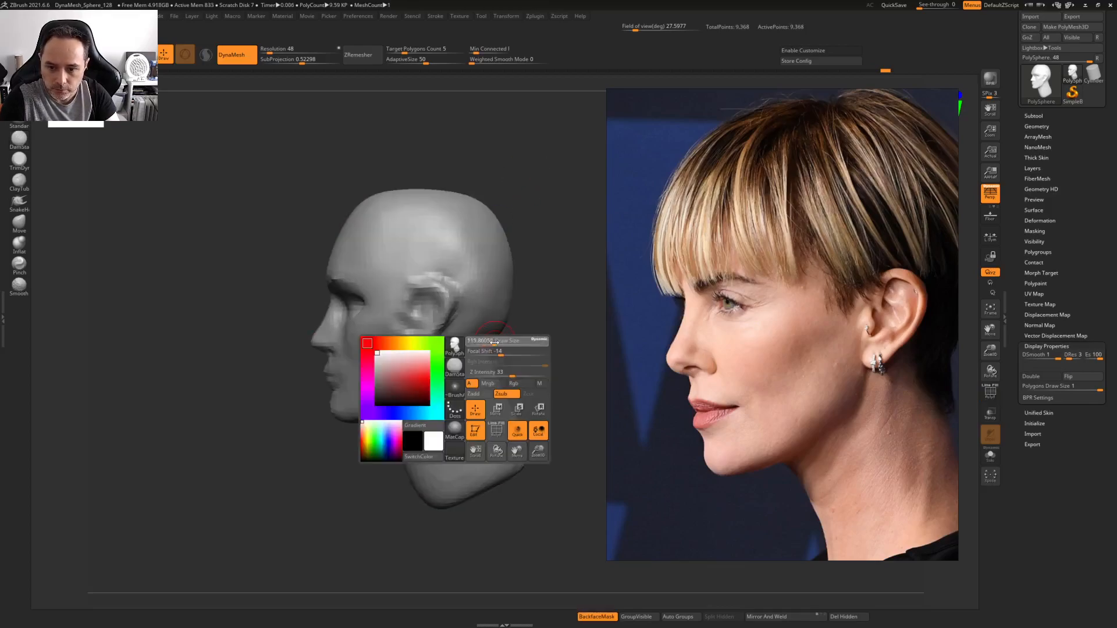
pyautogui.press('space')
pyautogui.moveTo(512, 326); pyautogui.dragTo(469, 334, button='right')
pyautogui.moveTo(468, 337)
pyautogui.mouseDown()
pyautogui.moveTo(507, 411)
pyautogui.moveTo(506, 455)
pyautogui.moveTo(520, 340)
pyautogui.moveTo(487, 358)
pyautogui.moveTo(500, 436)
pyautogui.moveTo(507, 367)
pyautogui.moveTo(487, 410)
pyautogui.moveTo(448, 396)
pyautogui.mouseUp()
pyautogui.press('space')
pyautogui.press('space')
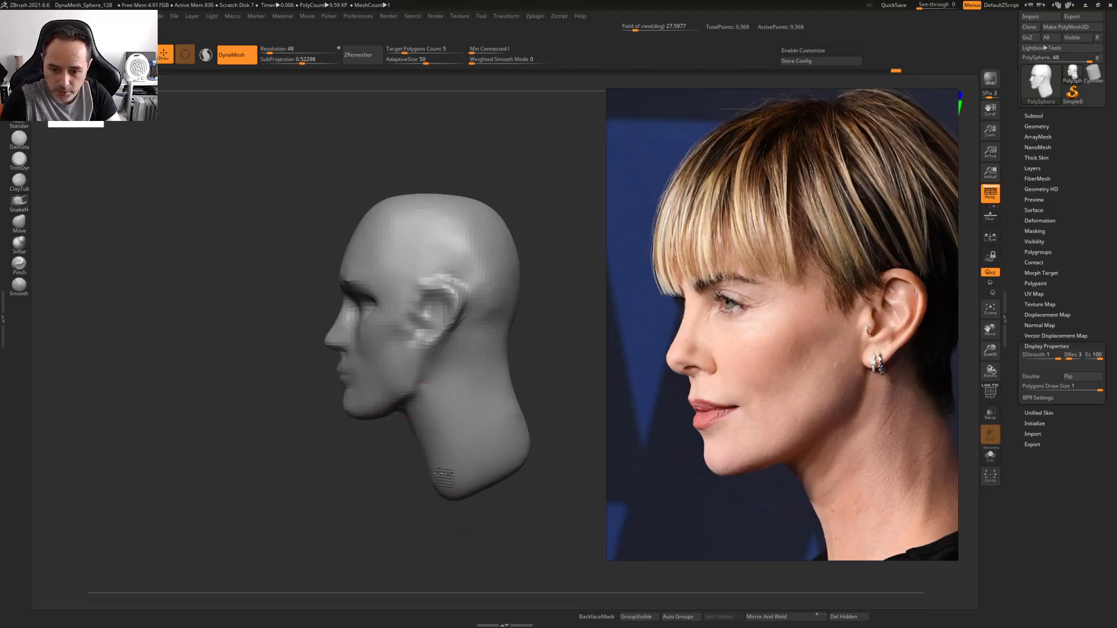
pyautogui.moveTo(528, 450); pyautogui.dragTo(524, 452)
# Refine the neck's width and side contours from behind, flaring the base toward the shoulders
pyautogui.moveTo(455, 466); pyautogui.dragTo(402, 437, button='right')
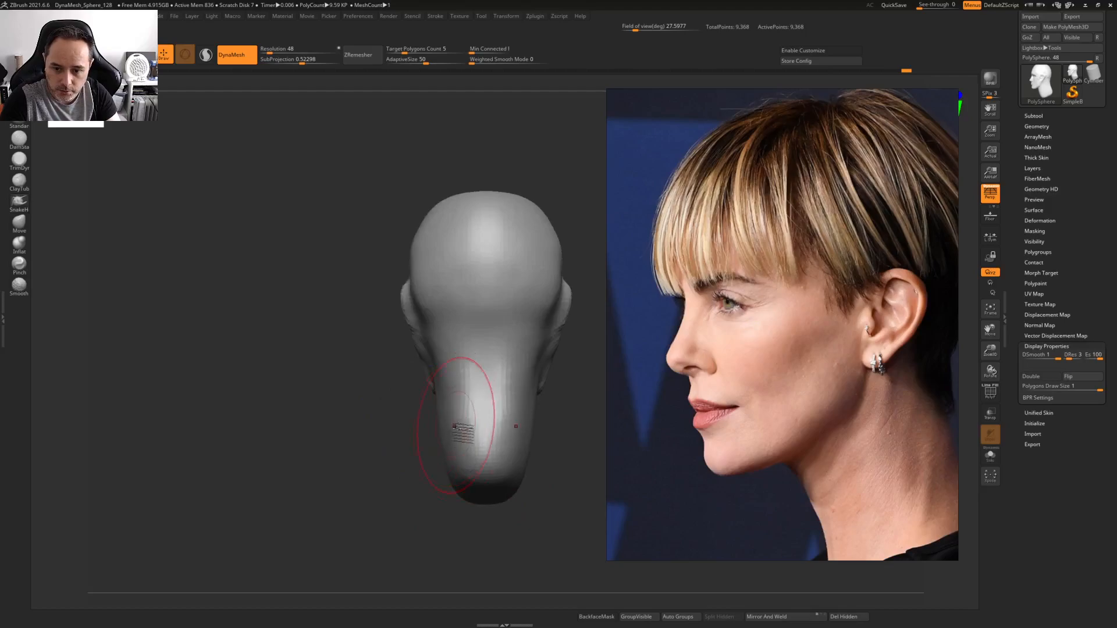
pyautogui.moveTo(454, 453); pyautogui.dragTo(442, 459)
pyautogui.moveTo(456, 394); pyautogui.dragTo(443, 398)
pyautogui.moveTo(428, 401); pyautogui.dragTo(450, 372, button='right')
pyautogui.moveTo(451, 368); pyautogui.dragTo(460, 364)
pyautogui.moveTo(465, 401); pyautogui.dragTo(438, 429, button='right')
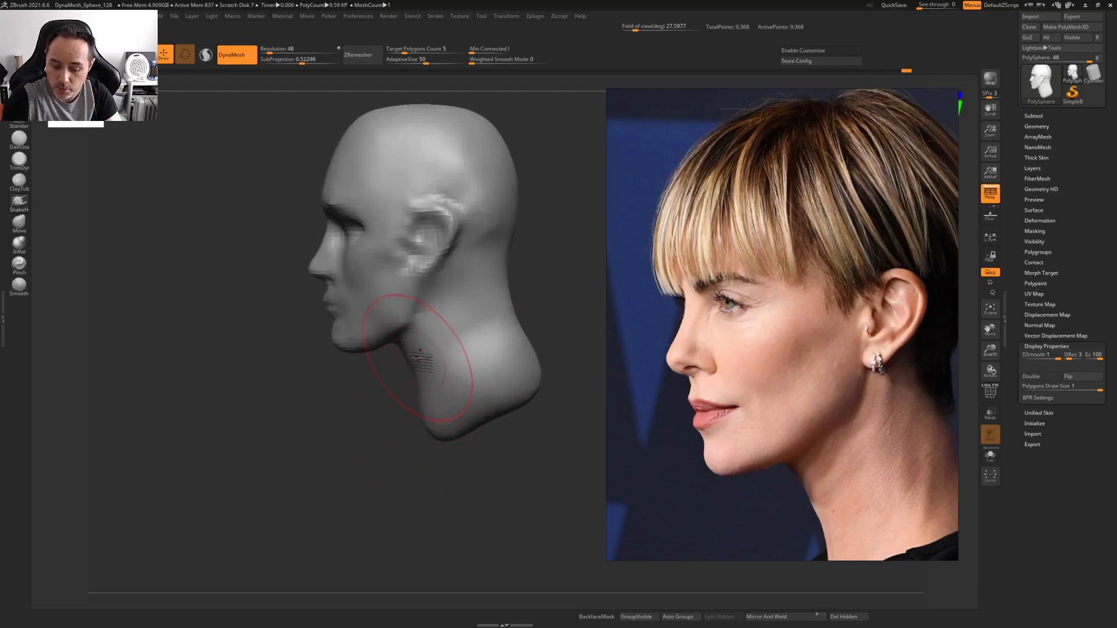
# Define the rear jaw edge from below the earlobe to the jaw corner, separating it from the neck
pyautogui.hotkey('ctrl', 'b')
pyautogui.press('space')
pyautogui.moveTo(418, 354); pyautogui.dragTo(407, 352)
pyautogui.moveTo(441, 283); pyautogui.dragTo(390, 396, button='right')
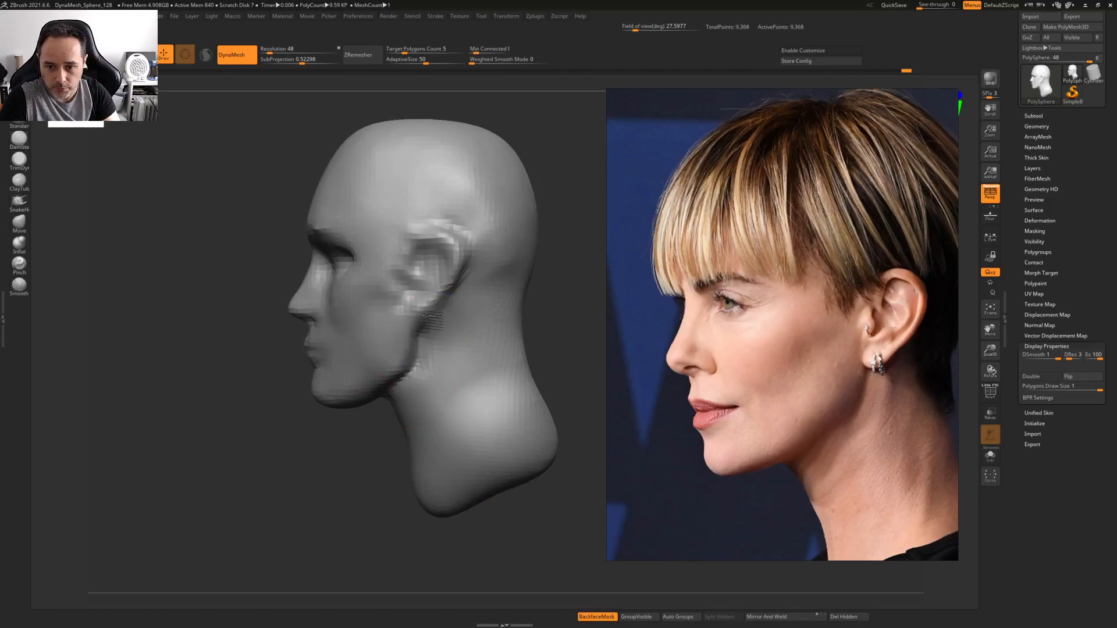
pyautogui.press('space')
pyautogui.moveTo(436, 320); pyautogui.dragTo(432, 320)
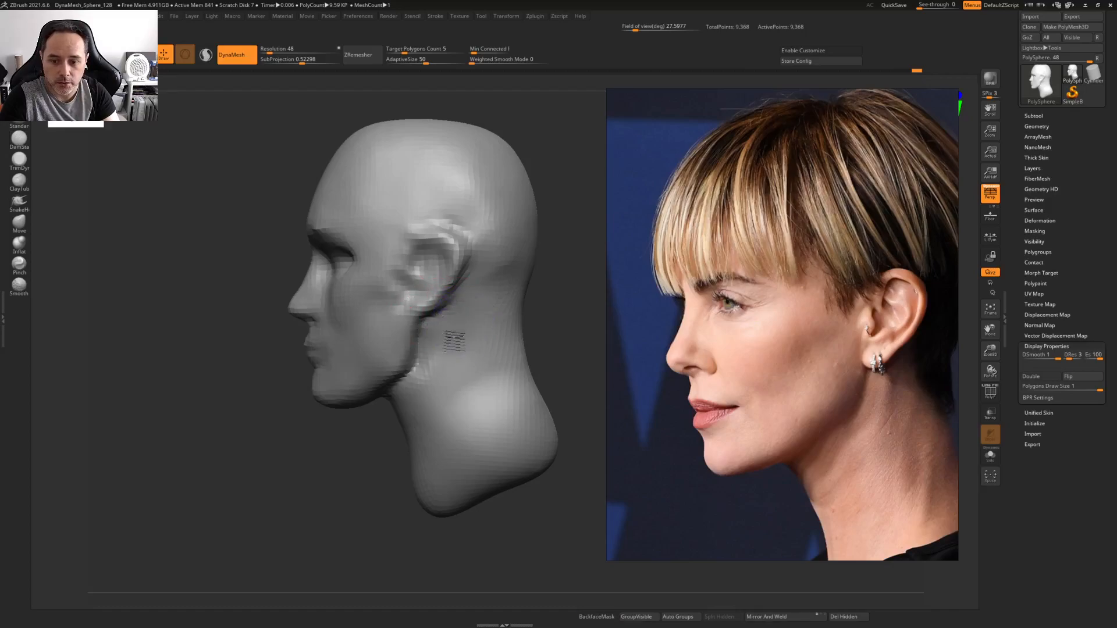
# Sculpt the side neck muscle as a diagonal form running from behind the ear down toward the throat
pyautogui.moveTo(385, 377)
pyautogui.mouseDown(button='right')
pyautogui.moveTo(403, 385)
pyautogui.moveTo(442, 349)
pyautogui.mouseUp(button='right')
pyautogui.moveTo(442, 349)
pyautogui.mouseDown()
pyautogui.moveTo(379, 503)
pyautogui.moveTo(452, 346)
pyautogui.mouseUp()
pyautogui.moveTo(399, 478)
pyautogui.mouseDown(button='right')
pyautogui.moveTo(397, 348)
pyautogui.moveTo(366, 427)
pyautogui.mouseUp(button='right')
pyautogui.rightClick(394, 351)
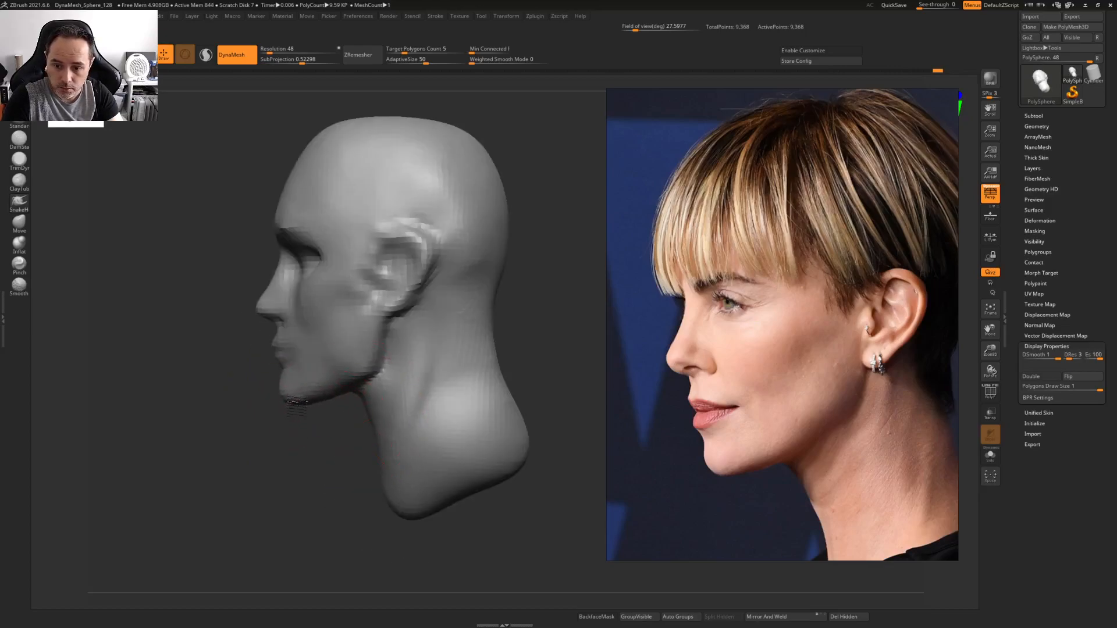
pyautogui.moveTo(323, 399)
pyautogui.keyDown('alt'); pyautogui.mouseDown(button='right')
pyautogui.moveTo(334, 364)
pyautogui.moveTo(442, 432)
pyautogui.moveTo(436, 392)
pyautogui.moveTo(435, 418)
pyautogui.mouseUp(button='right'); pyautogui.keyUp('alt')
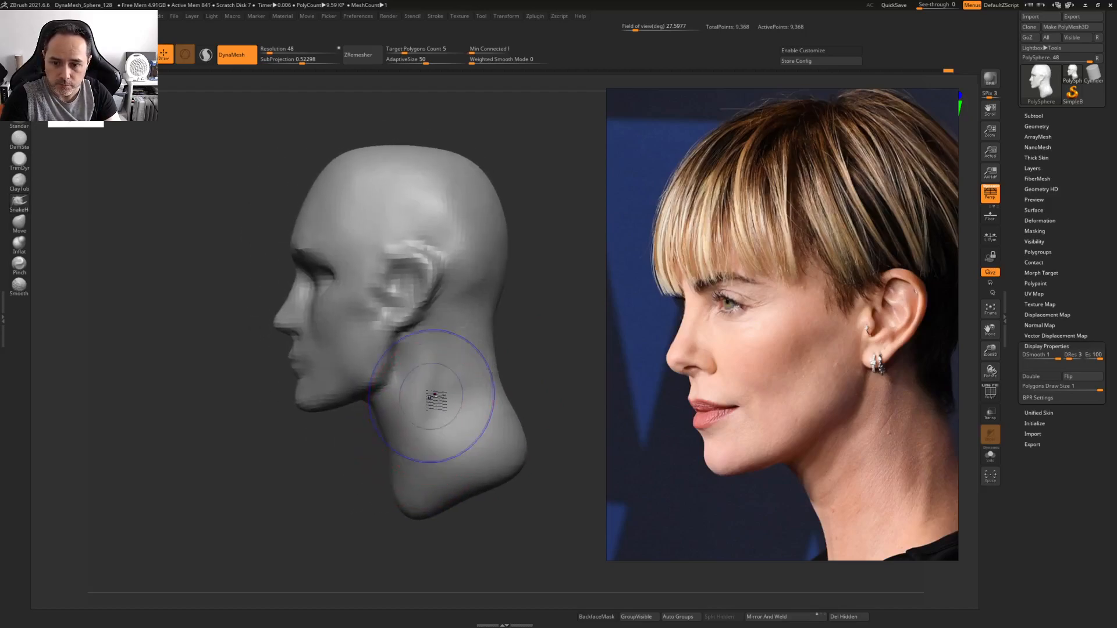
# Lower the underside of the chin and refine the jawline back toward its corner
pyautogui.moveTo(429, 379)
pyautogui.mouseDown(button='right')
pyautogui.moveTo(456, 386)
pyautogui.moveTo(412, 378)
pyautogui.mouseUp(button='right')
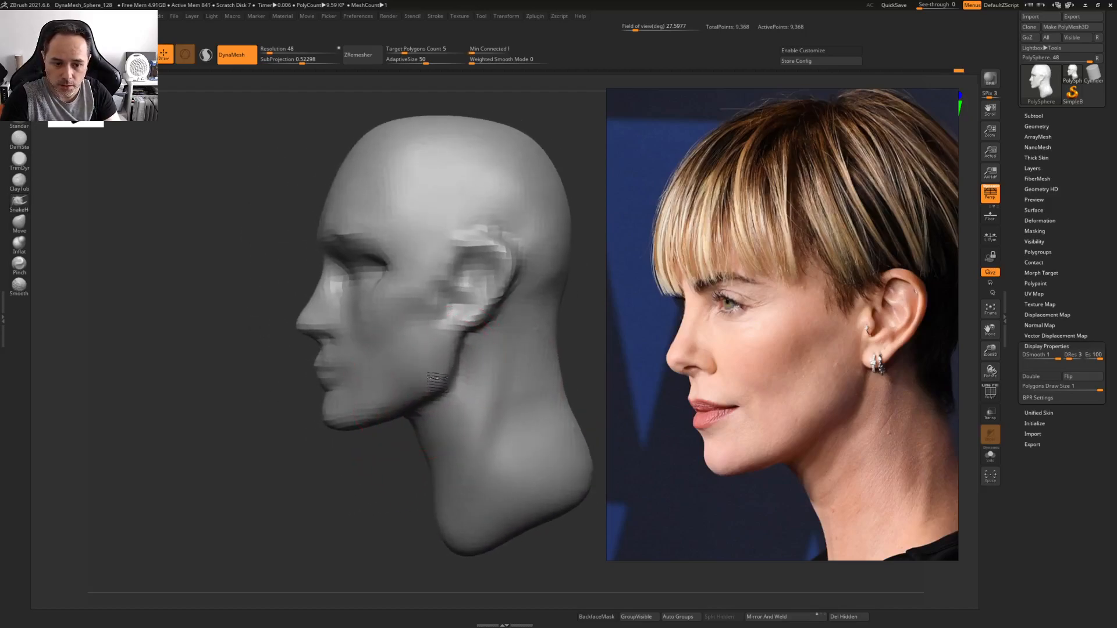
pyautogui.moveTo(366, 409); pyautogui.dragTo(357, 424)
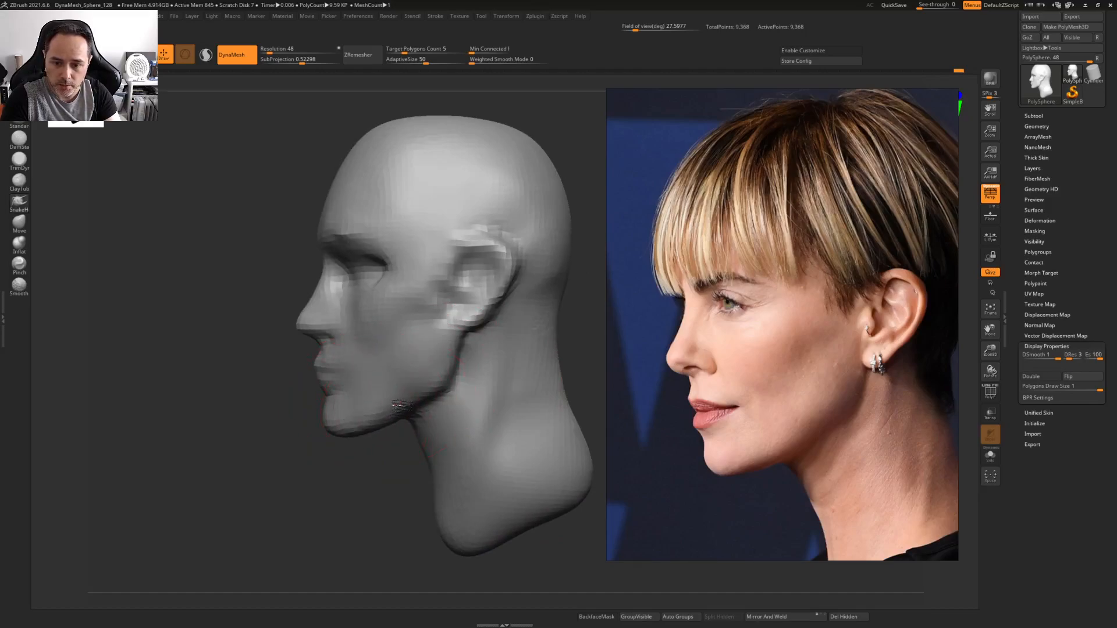
pyautogui.press('space')
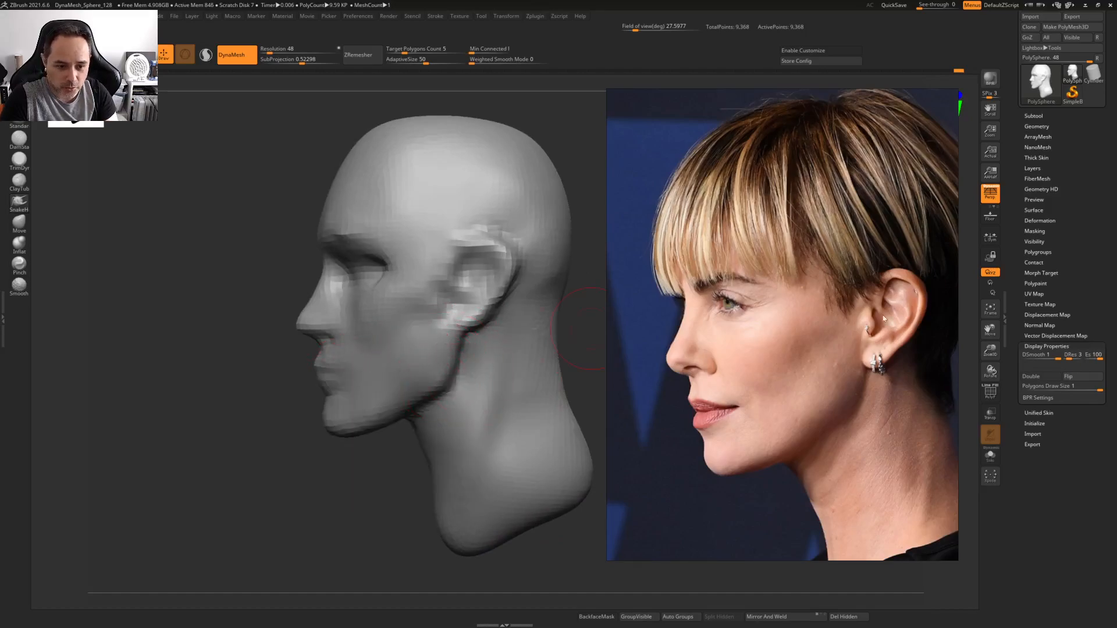
pyautogui.moveTo(417, 389); pyautogui.dragTo(430, 382)
pyautogui.keyDown('ctrl'); pyautogui.moveTo(477, 331); pyautogui.dragTo(489, 341, button='right'); pyautogui.keyUp('ctrl')
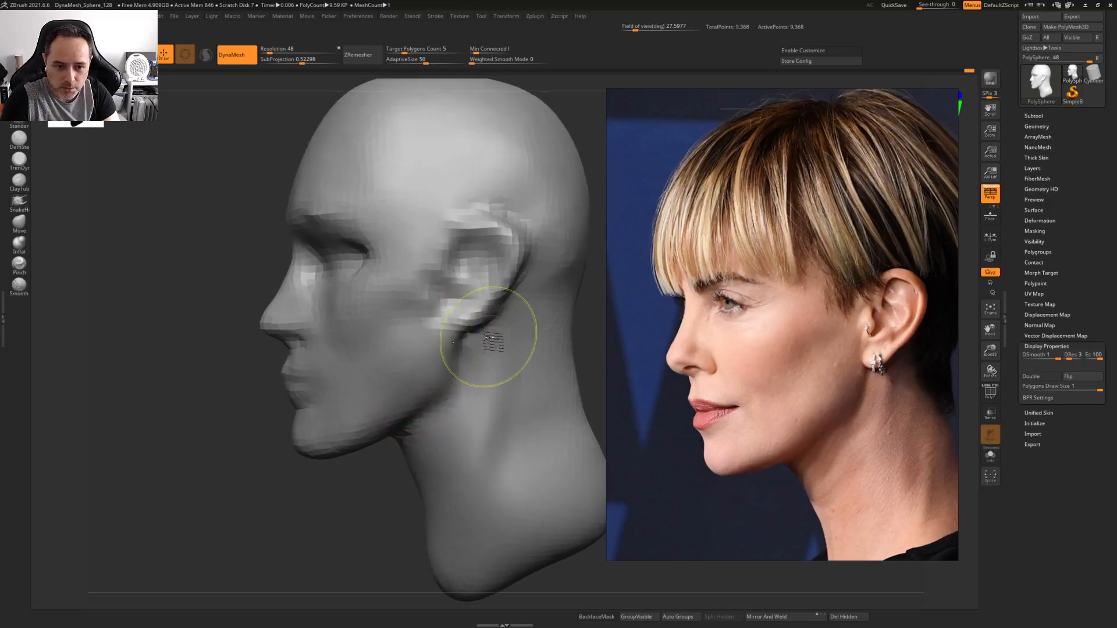
# Reshape the ear's rear contour and earlobe where they meet the neck
pyautogui.press('space')
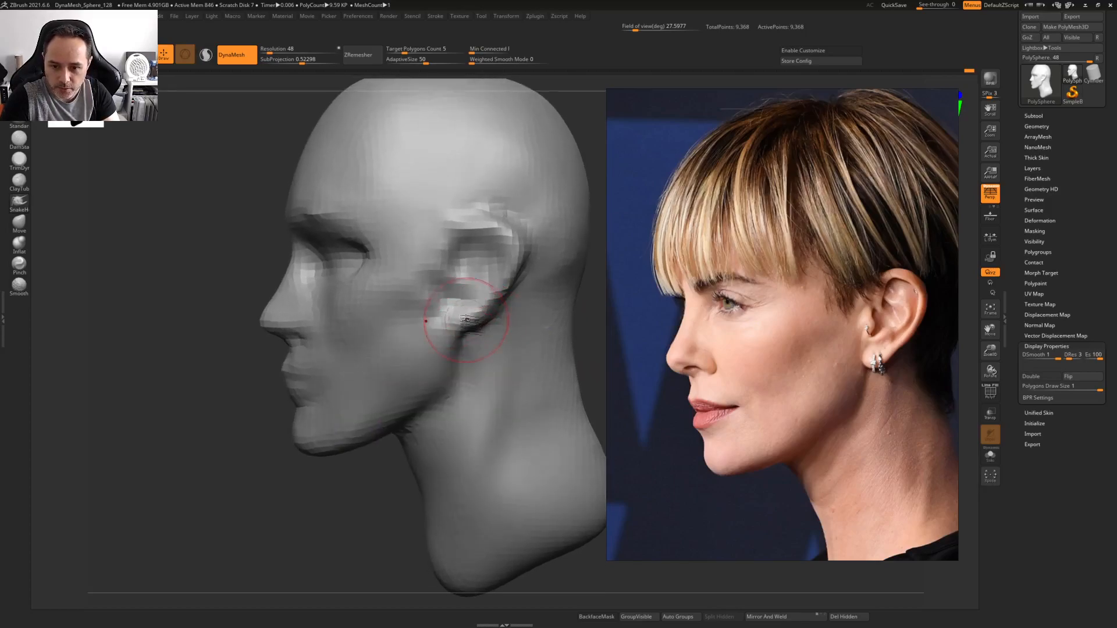
pyautogui.keyDown('alt'); pyautogui.moveTo(495, 317); pyautogui.dragTo(482, 341, button='right'); pyautogui.keyUp('alt')
pyautogui.moveTo(473, 339); pyautogui.dragTo(487, 320)
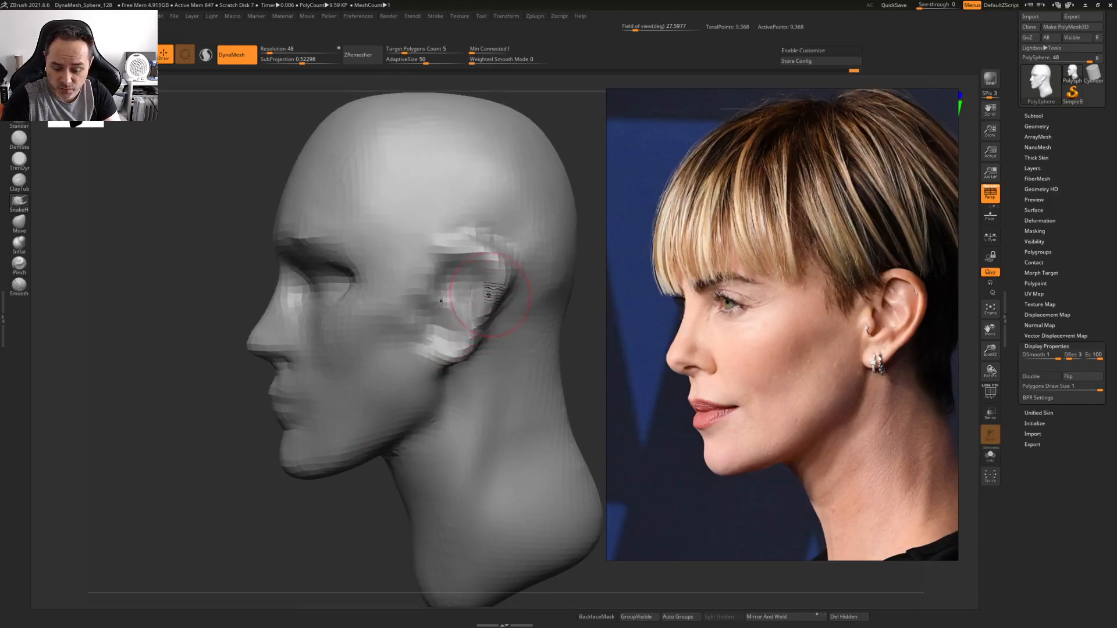
pyautogui.moveTo(435, 237); pyautogui.dragTo(461, 240, button='right')
# Carve around the upper ear, round out its rim and smooth the earlobe
pyautogui.press('space')
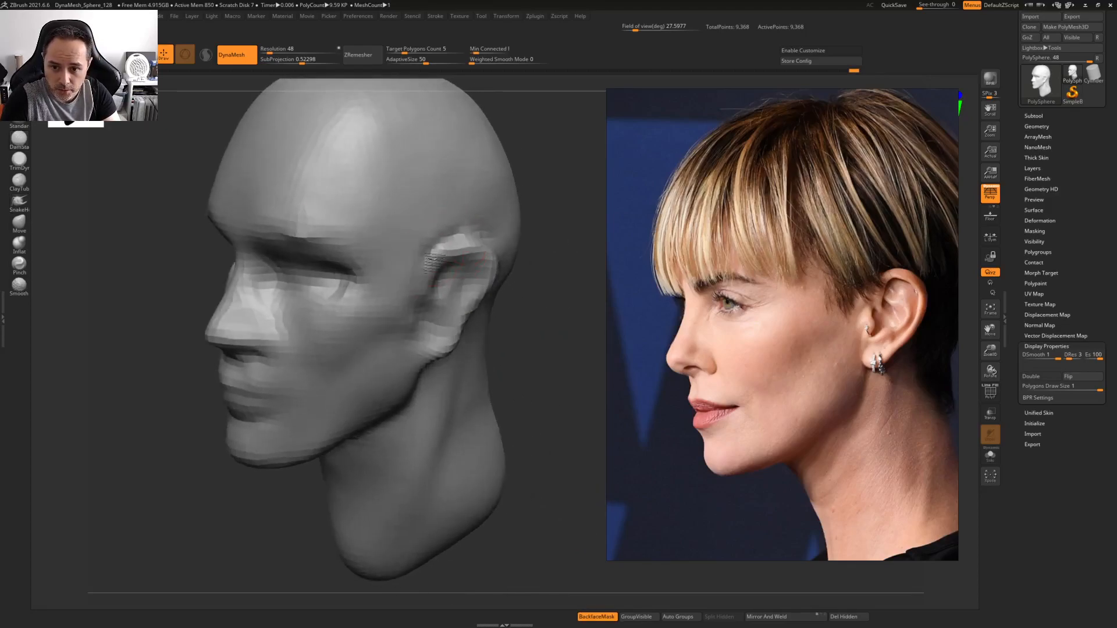
pyautogui.press('1')
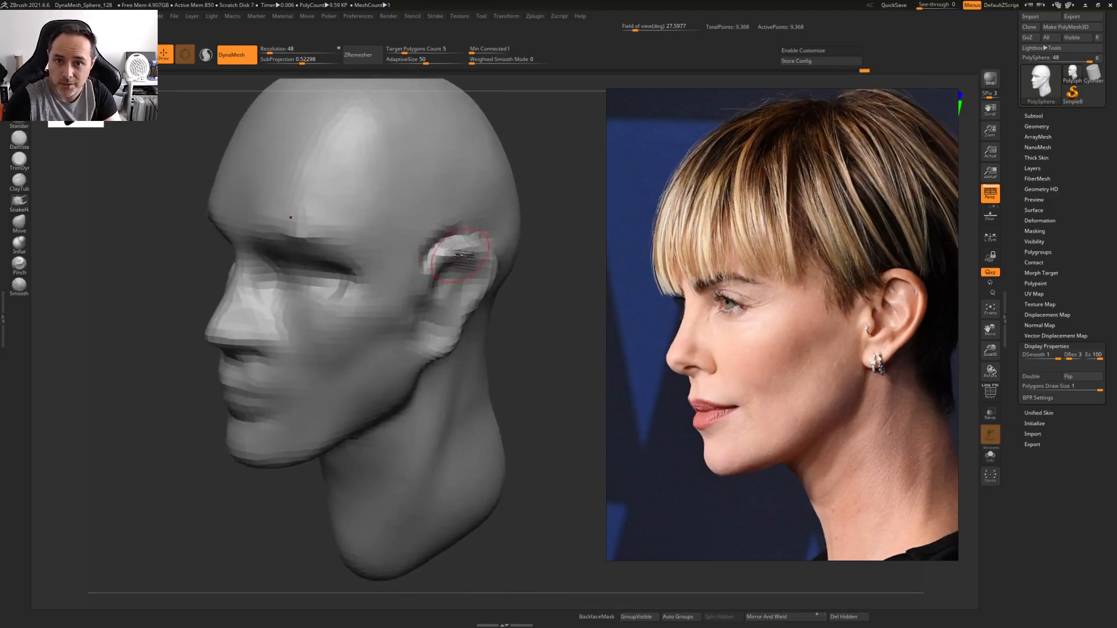
pyautogui.moveTo(459, 250); pyautogui.dragTo(451, 231, button='right')
pyautogui.press('space')
pyautogui.moveTo(451, 232); pyautogui.dragTo(459, 239)
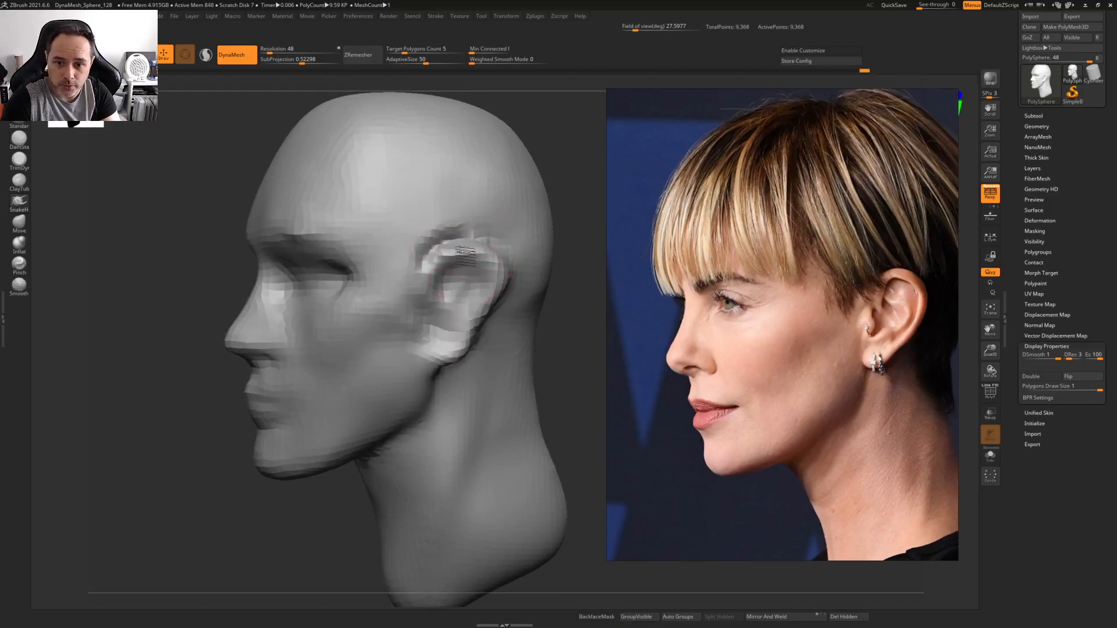
pyautogui.moveTo(461, 230); pyautogui.dragTo(448, 237, button='right')
pyautogui.press('space')
pyautogui.moveTo(448, 242)
pyautogui.mouseDown()
pyautogui.moveTo(424, 241)
pyautogui.moveTo(459, 250)
pyautogui.moveTo(516, 222)
pyautogui.moveTo(532, 244)
pyautogui.moveTo(479, 262)
pyautogui.moveTo(487, 287)
pyautogui.moveTo(501, 281)
pyautogui.mouseUp()
pyautogui.keyDown('shift'); pyautogui.moveTo(456, 352); pyautogui.dragTo(464, 351); pyautogui.keyUp('shift')
# Sculpt the cheek planes from the cheekbone down to the jaw, and refine the surface between mouth and ear
pyautogui.moveTo(428, 370)
pyautogui.mouseDown(button='right')
pyautogui.moveTo(438, 348)
pyautogui.moveTo(460, 351)
pyautogui.mouseUp(button='right')
pyautogui.moveTo(437, 352); pyautogui.dragTo(422, 329)
pyautogui.moveTo(351, 327)
pyautogui.mouseDown()
pyautogui.moveTo(372, 293)
pyautogui.moveTo(394, 327)
pyautogui.moveTo(346, 328)
pyautogui.moveTo(402, 326)
pyautogui.moveTo(394, 341)
pyautogui.mouseUp()
pyautogui.moveTo(377, 352); pyautogui.dragTo(385, 356, button='right')
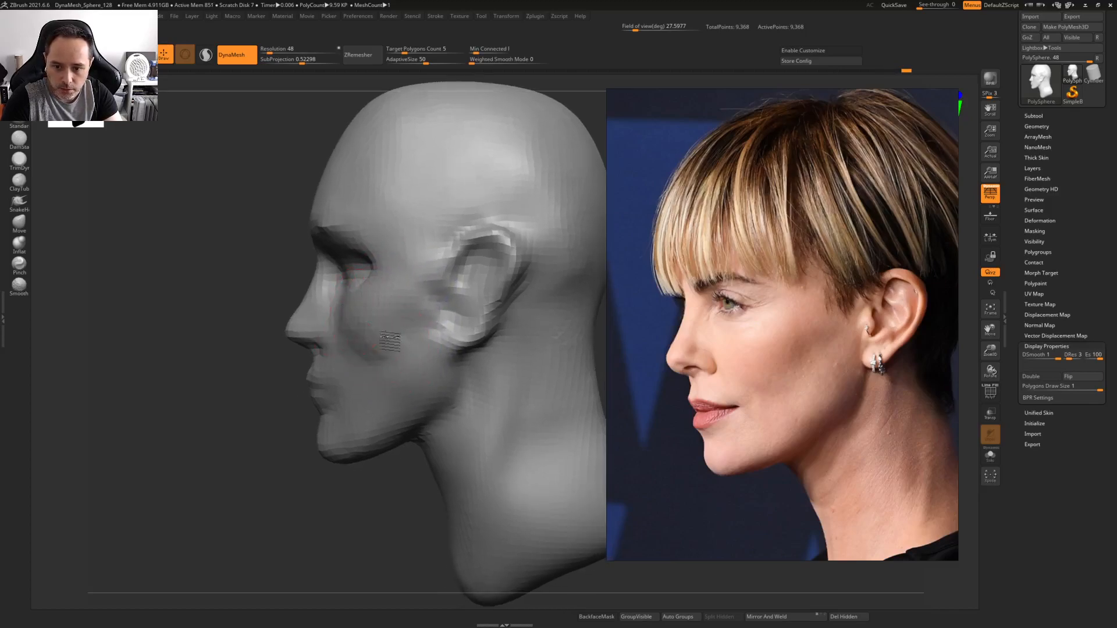
pyautogui.moveTo(371, 322)
pyautogui.mouseDown()
pyautogui.moveTo(408, 345)
pyautogui.moveTo(380, 362)
pyautogui.moveTo(388, 334)
pyautogui.moveTo(406, 339)
pyautogui.mouseUp()
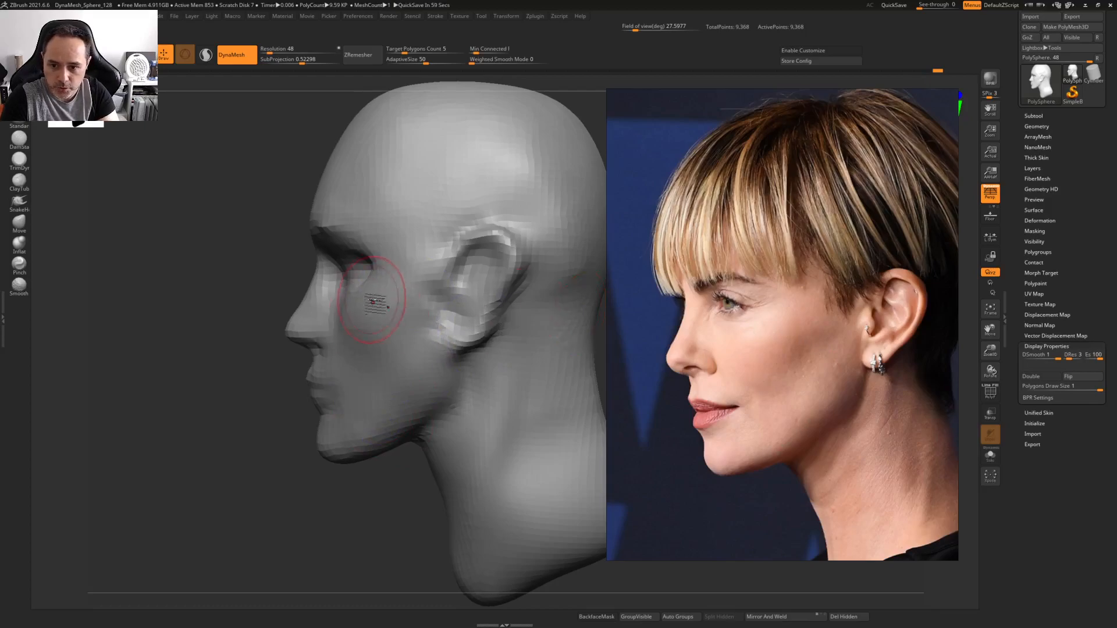
pyautogui.moveTo(335, 416); pyautogui.dragTo(494, 385)
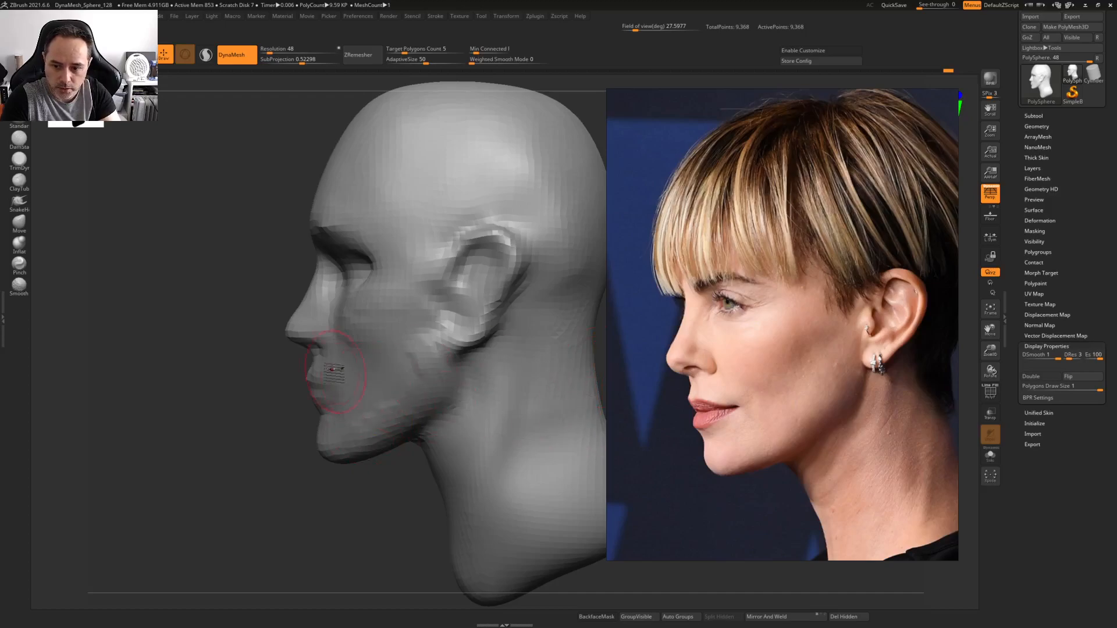
# Reshape the upper lip and the line between the lips with the Move brush from a three-quarter view
pyautogui.moveTo(336, 394); pyautogui.dragTo(338, 397, button='right')
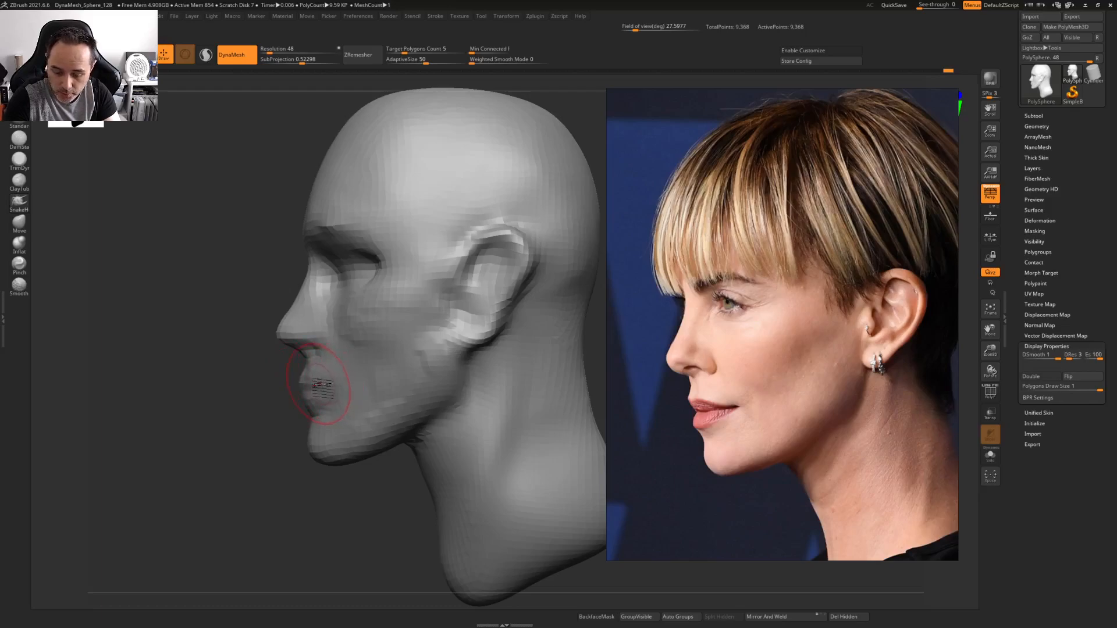
pyautogui.press('b')
pyautogui.press('m')
pyautogui.press('v')
pyautogui.moveTo(327, 403)
pyautogui.mouseDown(button='right')
pyautogui.moveTo(402, 373)
pyautogui.moveTo(308, 399)
pyautogui.mouseUp(button='right')
pyautogui.press('space')
pyautogui.moveTo(319, 400); pyautogui.dragTo(301, 396)
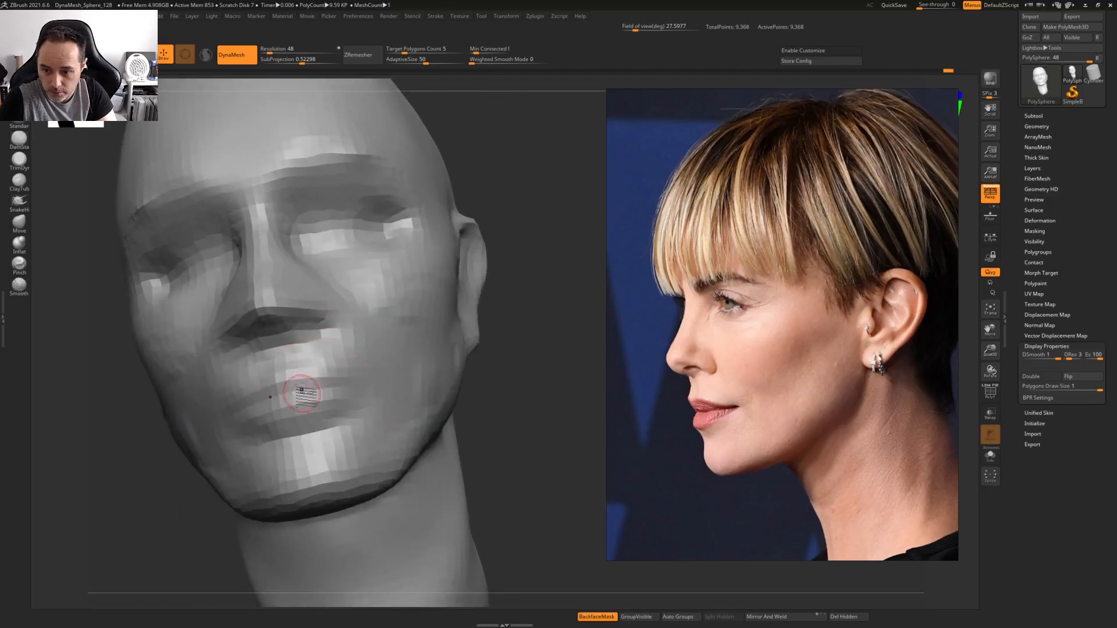
pyautogui.moveTo(302, 396); pyautogui.dragTo(269, 394, button='right')
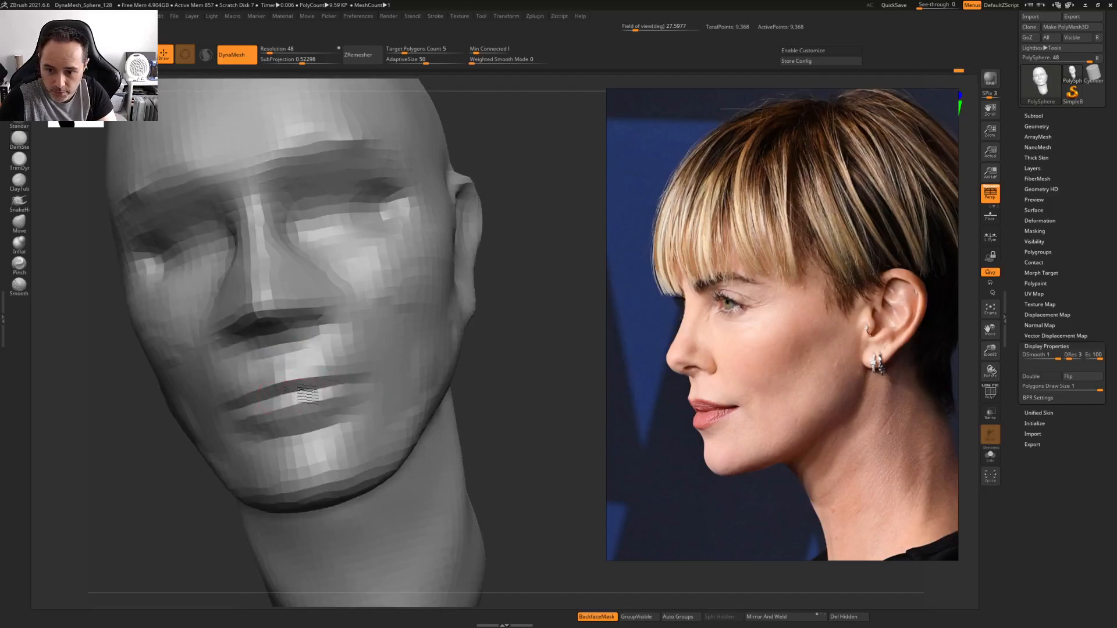
# Smooth the mouth corner and sculpt the area between the nose and upper lip out toward the cheek
pyautogui.moveTo(367, 379); pyautogui.dragTo(256, 411, button='right')
pyautogui.keyDown('shift'); pyautogui.moveTo(366, 385); pyautogui.dragTo(372, 377); pyautogui.keyUp('shift')
pyautogui.moveTo(373, 378)
pyautogui.mouseDown(button='right')
pyautogui.moveTo(335, 383)
pyautogui.moveTo(356, 370)
pyautogui.mouseUp(button='right')
pyautogui.press('space')
pyautogui.moveTo(336, 373); pyautogui.dragTo(349, 373)
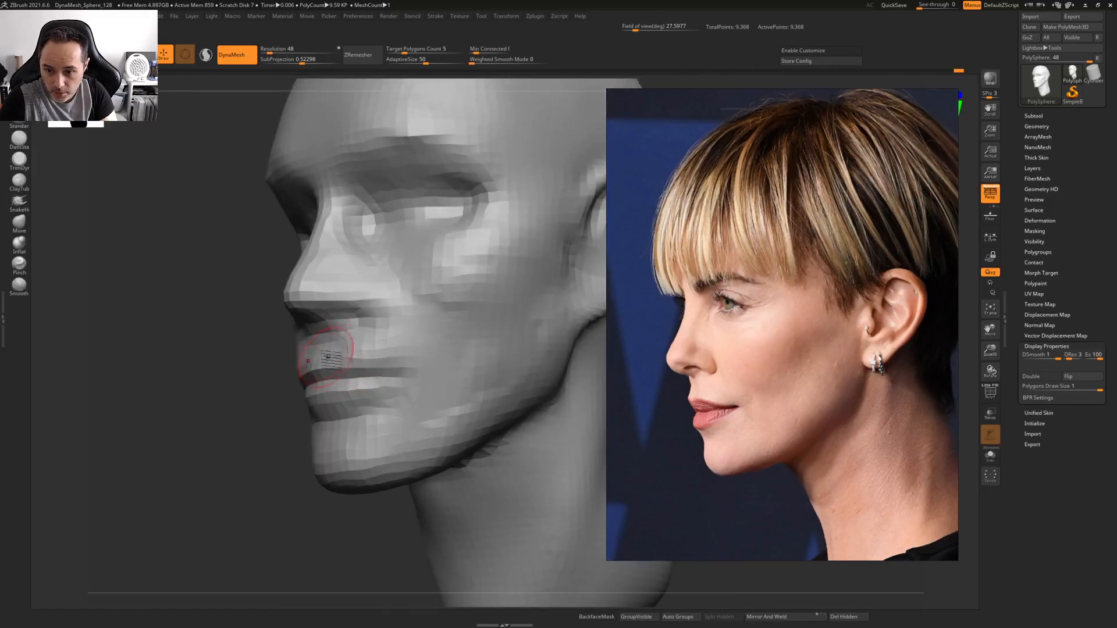
pyautogui.moveTo(361, 352); pyautogui.dragTo(409, 352)
pyautogui.moveTo(338, 353)
pyautogui.mouseDown()
pyautogui.moveTo(411, 352)
pyautogui.moveTo(447, 339)
pyautogui.mouseUp()
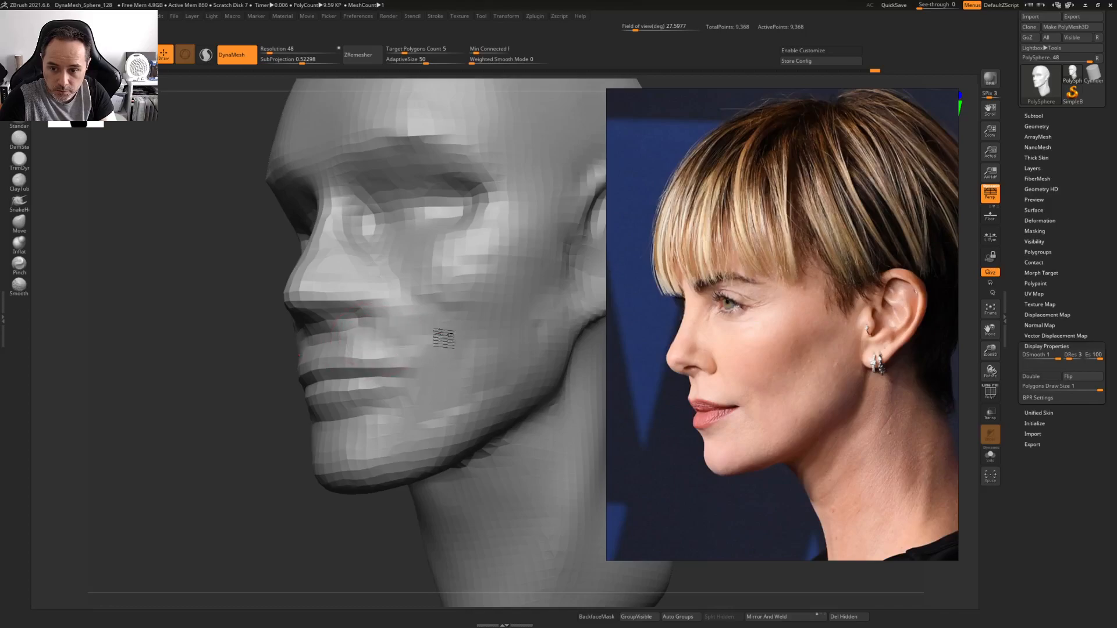
# Turn on backface masking for the brush, then refine and smooth the area between the nose and upper lip
pyautogui.moveTo(417, 354); pyautogui.dragTo(361, 352, button='right')
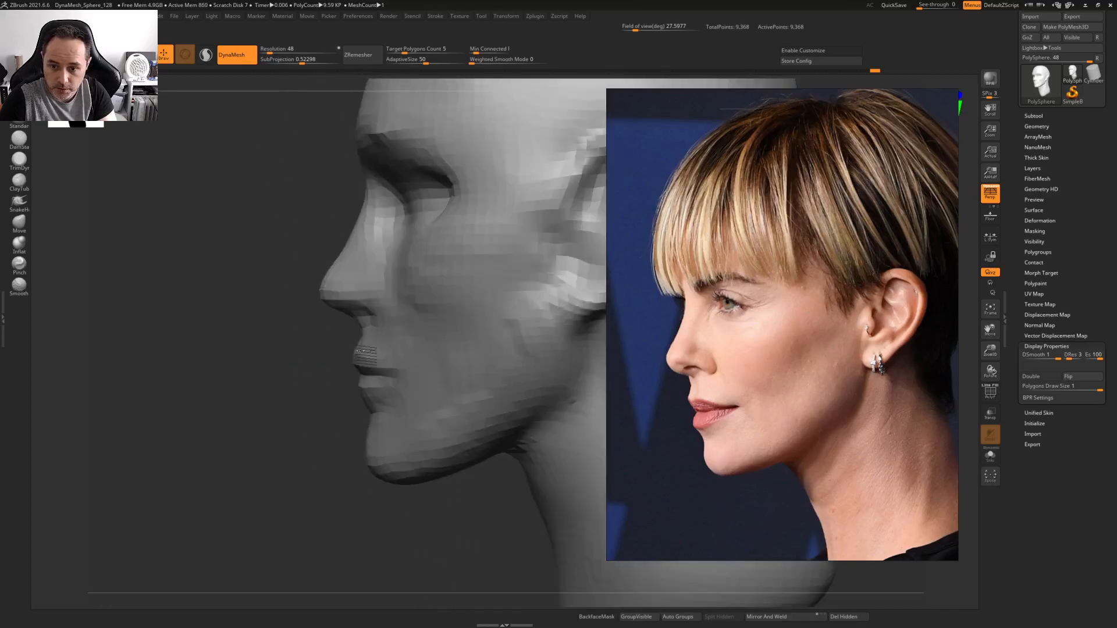
pyautogui.hotkey('ctrl', 'b')
pyautogui.press('space')
pyautogui.moveTo(374, 326); pyautogui.dragTo(363, 326)
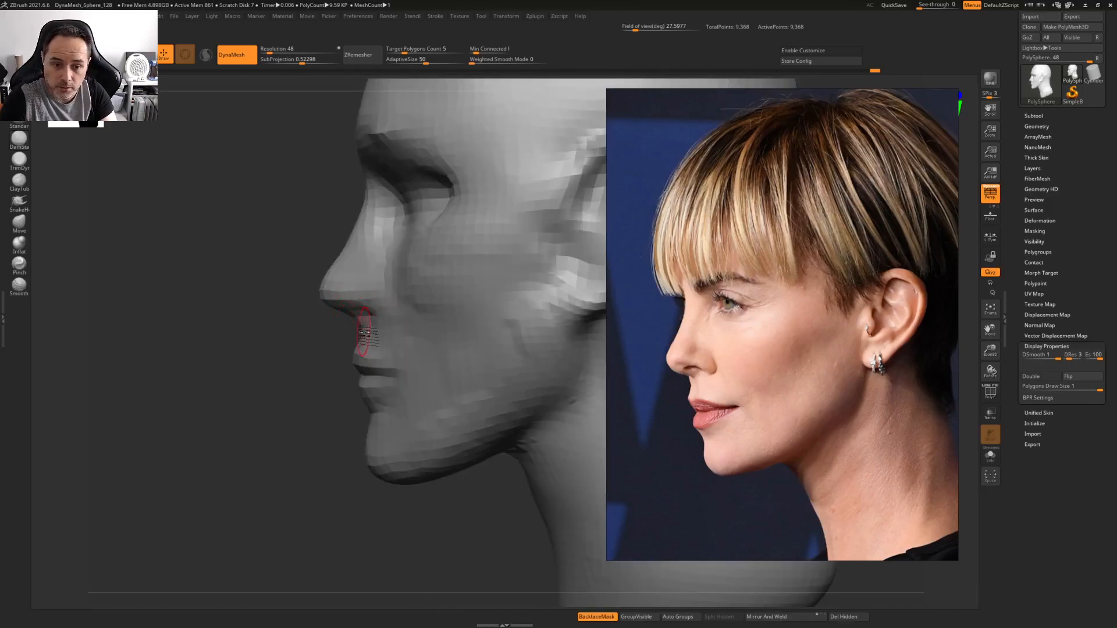
pyautogui.moveTo(364, 325); pyautogui.dragTo(378, 323, button='right')
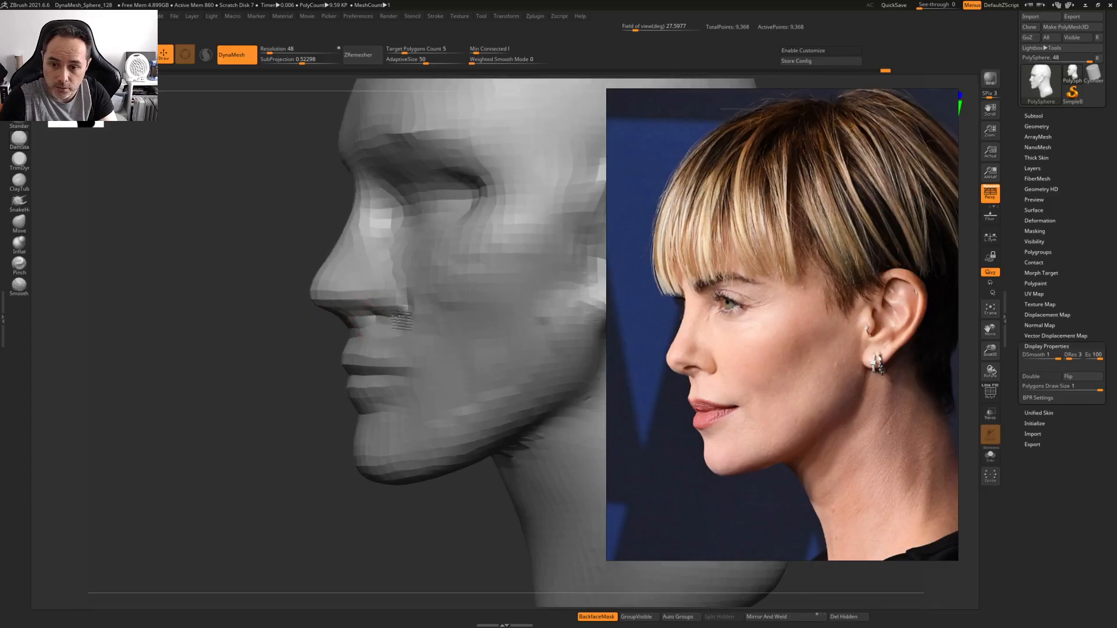
pyautogui.moveTo(390, 279)
pyautogui.mouseDown(button='right')
pyautogui.moveTo(404, 297)
pyautogui.moveTo(386, 271)
pyautogui.mouseUp(button='right')
pyautogui.keyDown('shift'); pyautogui.moveTo(386, 270); pyautogui.dragTo(388, 349); pyautogui.keyUp('shift')
# Try to remesh the head at the current DynaMesh resolution, then undo the remesh
pyautogui.keyDown('ctrl'); pyautogui.moveTo(297, 368); pyautogui.dragTo(317, 378); pyautogui.keyUp('ctrl')
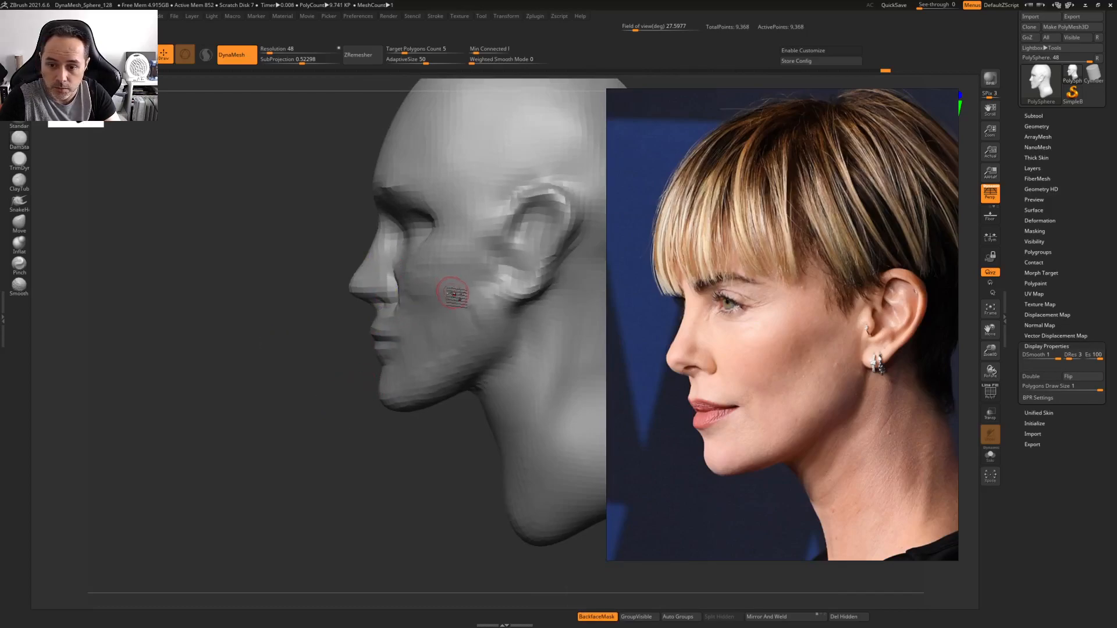
pyautogui.hotkey('ctrl', 'z')
pyautogui.hotkey('ctrl', 'z')
pyautogui.keyDown('shift'); pyautogui.moveTo(360, 413); pyautogui.dragTo(383, 379); pyautogui.keyUp('shift')
pyautogui.keyDown('ctrl'); pyautogui.moveTo(221, 458); pyautogui.dragTo(242, 480); pyautogui.keyUp('ctrl')
pyautogui.hotkey('ctrl', 'z')
# Set the DynaMesh resolution to 72 and remesh the head
pyautogui.click(270, 48)
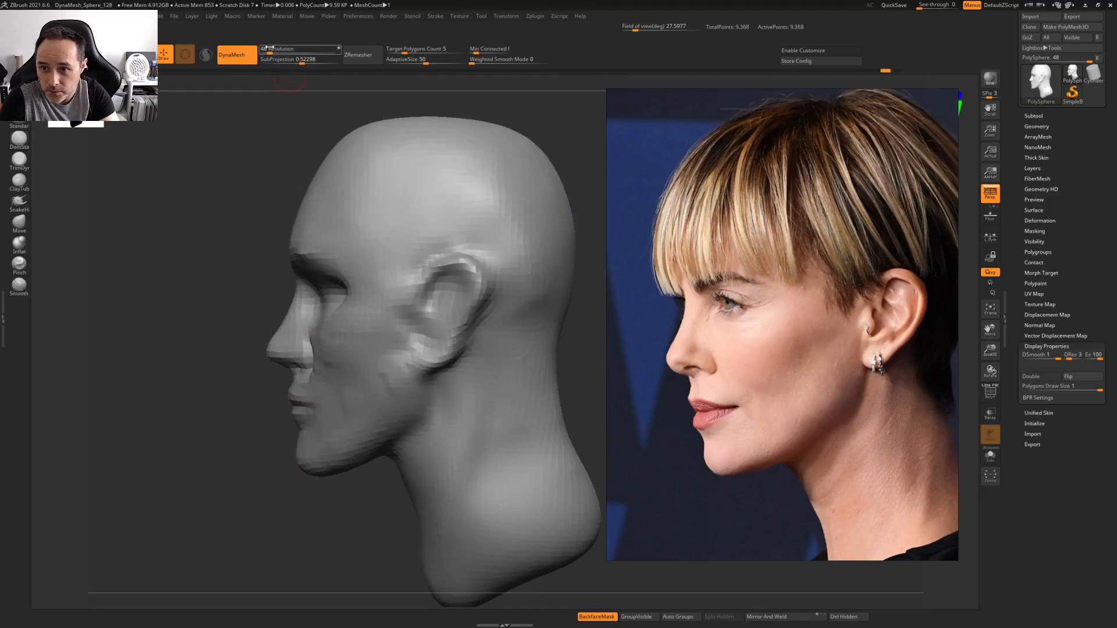
pyautogui.write('80')
pyautogui.press('Return')
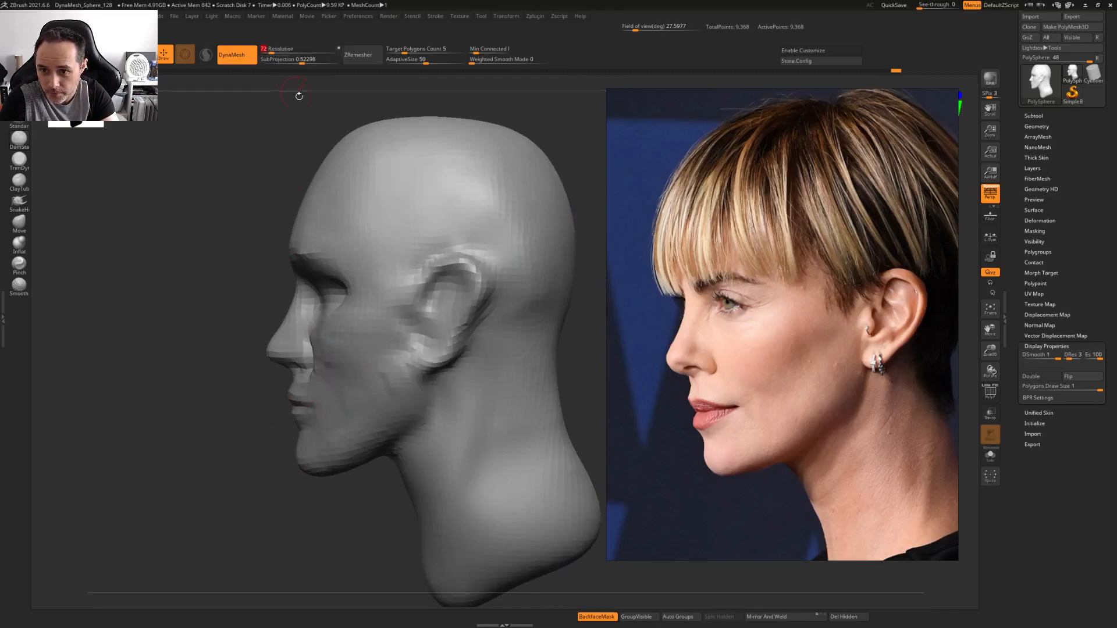
pyautogui.keyDown('ctrl'); pyautogui.moveTo(197, 309); pyautogui.dragTo(237, 359); pyautogui.keyUp('ctrl')
pyautogui.moveTo(296, 339); pyautogui.dragTo(299, 357)
pyautogui.moveTo(300, 356); pyautogui.dragTo(337, 359, button='right')
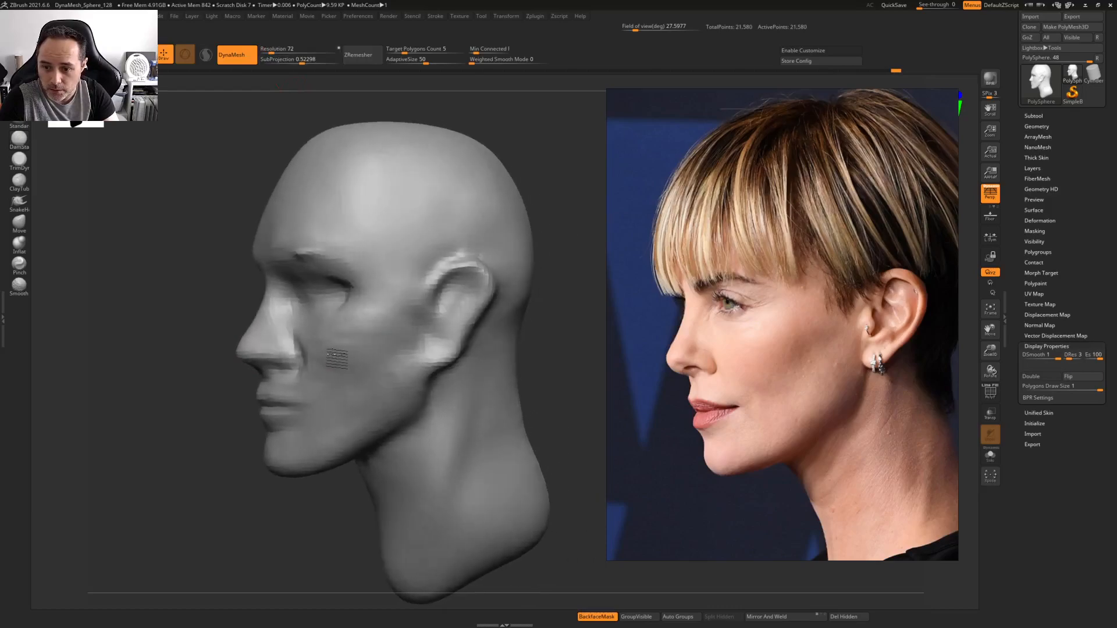
# Smooth the cheek beside the mouth and the side of the nose where it meets the face
pyautogui.keyDown('shift'); pyautogui.moveTo(307, 336); pyautogui.dragTo(311, 373); pyautogui.keyUp('shift')
pyautogui.keyDown('alt'); pyautogui.moveTo(318, 359); pyautogui.dragTo(370, 360, button='right'); pyautogui.keyUp('alt')
pyautogui.keyDown('ctrl'); pyautogui.moveTo(344, 298); pyautogui.dragTo(370, 347, button='right'); pyautogui.keyUp('ctrl')
pyautogui.keyDown('shift'); pyautogui.moveTo(362, 358); pyautogui.dragTo(359, 344); pyautogui.keyUp('shift')
pyautogui.moveTo(381, 336); pyautogui.dragTo(365, 343, button='right')
pyautogui.keyDown('shift'); pyautogui.moveTo(366, 309); pyautogui.dragTo(367, 313); pyautogui.keyUp('shift')
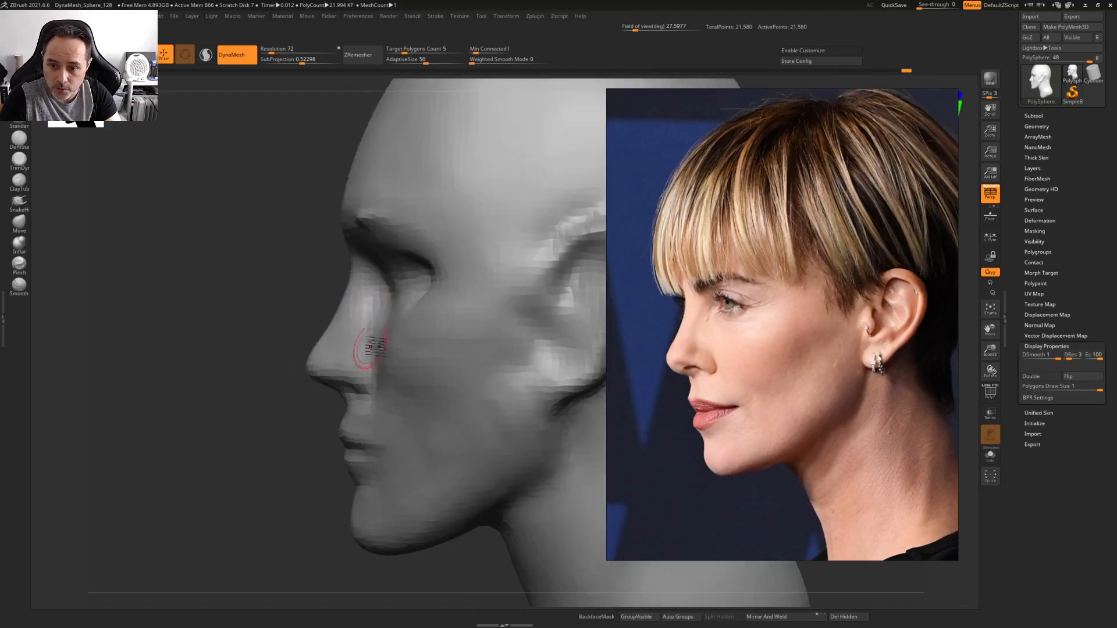
pyautogui.moveTo(373, 361)
pyautogui.keyDown('shift'); pyautogui.mouseDown()
pyautogui.moveTo(355, 348)
pyautogui.moveTo(382, 304)
pyautogui.moveTo(384, 341)
pyautogui.mouseUp(); pyautogui.keyUp('shift')
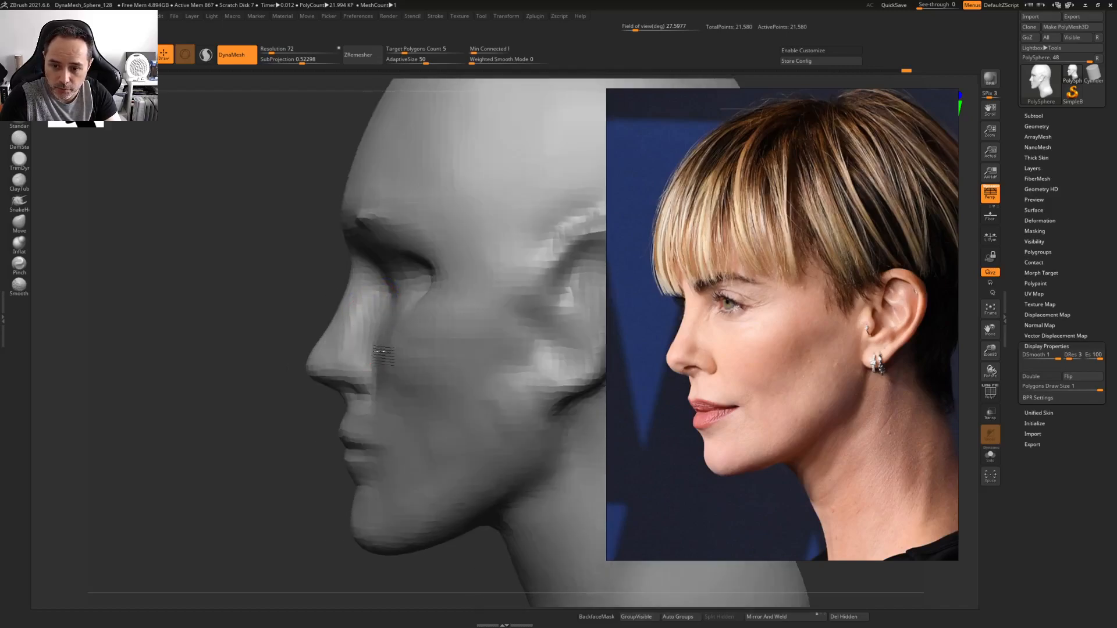
# Sculpt the brow ridge from the nose bridge outward and smooth the forehead just above the brow
pyautogui.moveTo(361, 353); pyautogui.dragTo(423, 307, button='right')
pyautogui.moveTo(362, 284)
pyautogui.mouseDown()
pyautogui.moveTo(364, 222)
pyautogui.moveTo(442, 203)
pyautogui.moveTo(463, 221)
pyautogui.mouseUp()
pyautogui.moveTo(362, 236)
pyautogui.keyDown('shift'); pyautogui.mouseDown()
pyautogui.moveTo(358, 244)
pyautogui.moveTo(406, 198)
pyautogui.mouseUp(); pyautogui.keyUp('shift')
pyautogui.moveTo(424, 239); pyautogui.dragTo(384, 231, button='right')
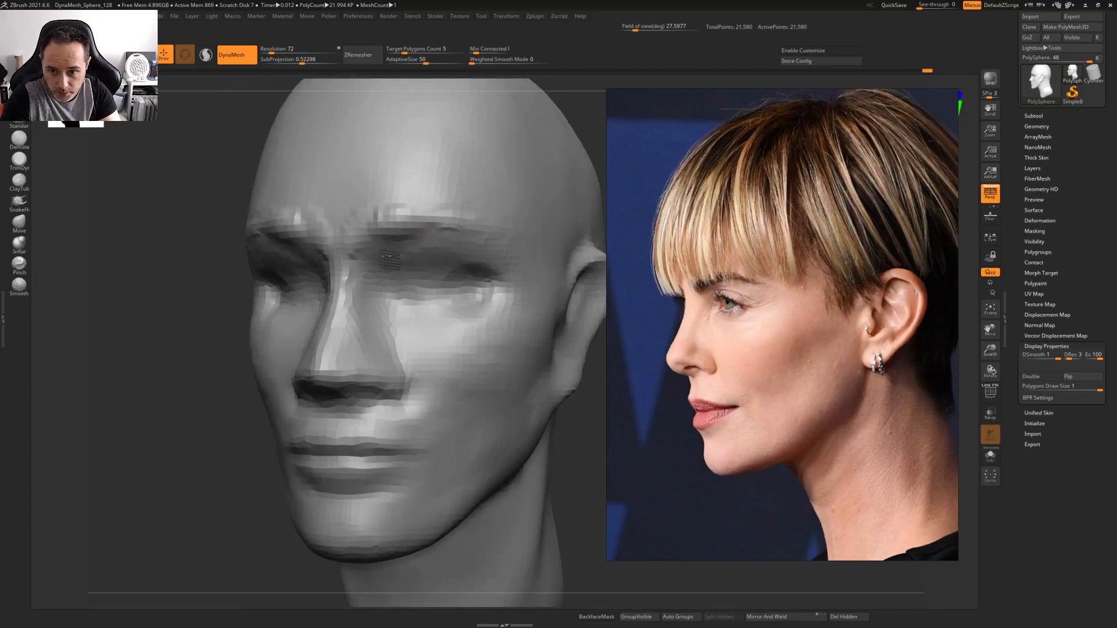
pyautogui.moveTo(423, 246); pyautogui.dragTo(512, 245)
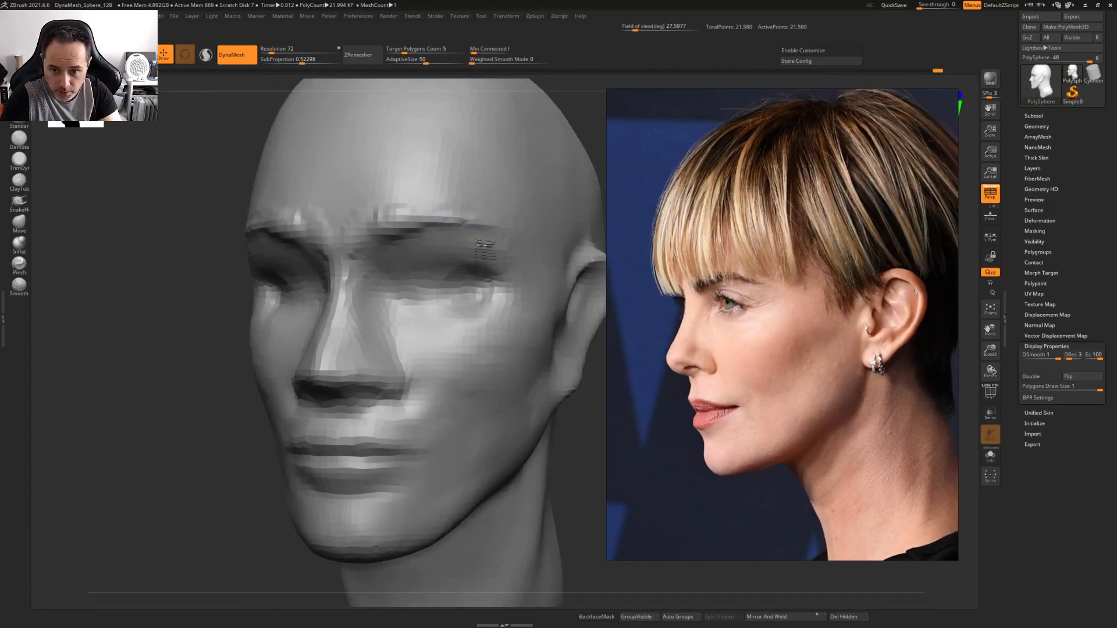
pyautogui.keyDown('shift'); pyautogui.moveTo(425, 188); pyautogui.dragTo(444, 195); pyautogui.keyUp('shift')
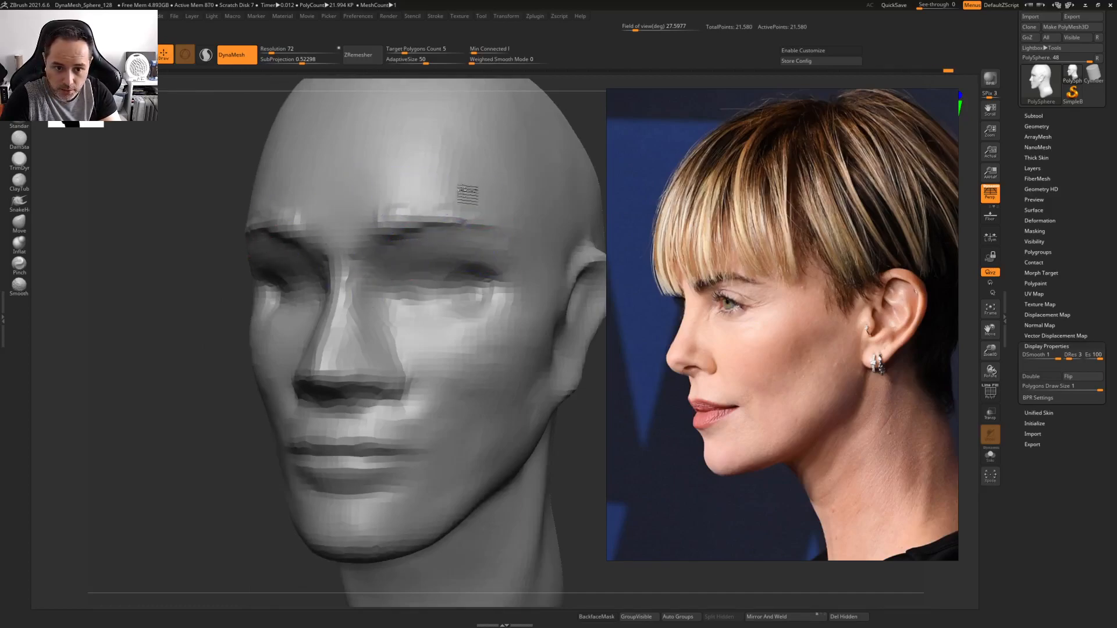
pyautogui.moveTo(512, 199)
pyautogui.keyDown('ctrl'); pyautogui.mouseDown(button='right')
pyautogui.moveTo(445, 206)
pyautogui.moveTo(436, 247)
pyautogui.mouseUp(button='right'); pyautogui.keyUp('ctrl')
pyautogui.moveTo(436, 246)
pyautogui.mouseDown(button='right')
pyautogui.moveTo(450, 269)
pyautogui.moveTo(388, 266)
pyautogui.mouseUp(button='right')
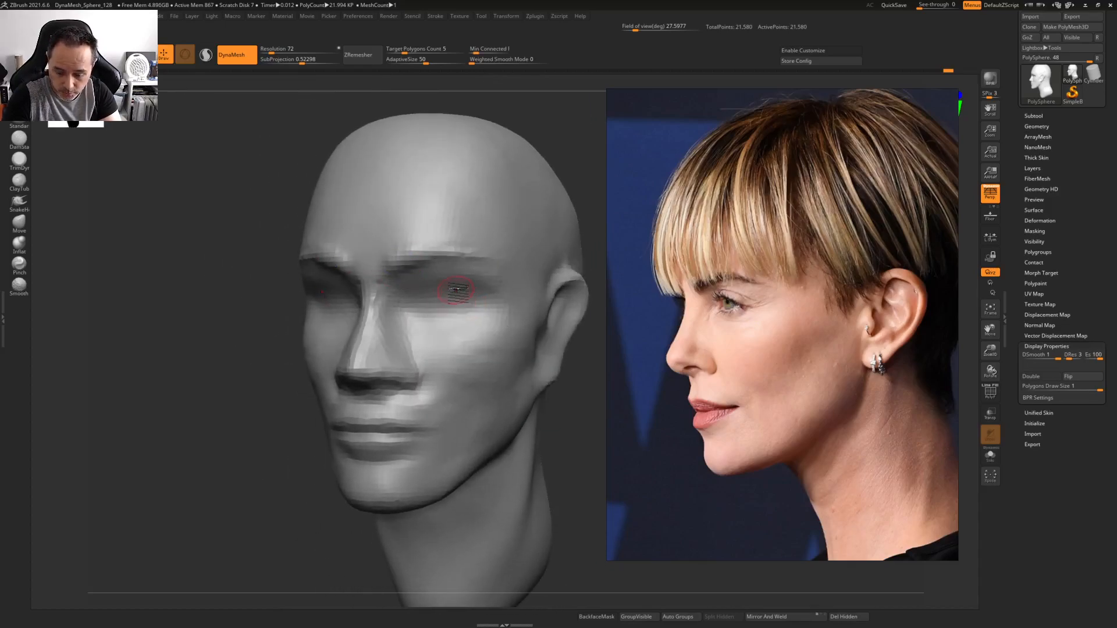
# Carve the curved upper eyelid line across each eye from the front view
pyautogui.moveTo(447, 285); pyautogui.dragTo(458, 307, button='right')
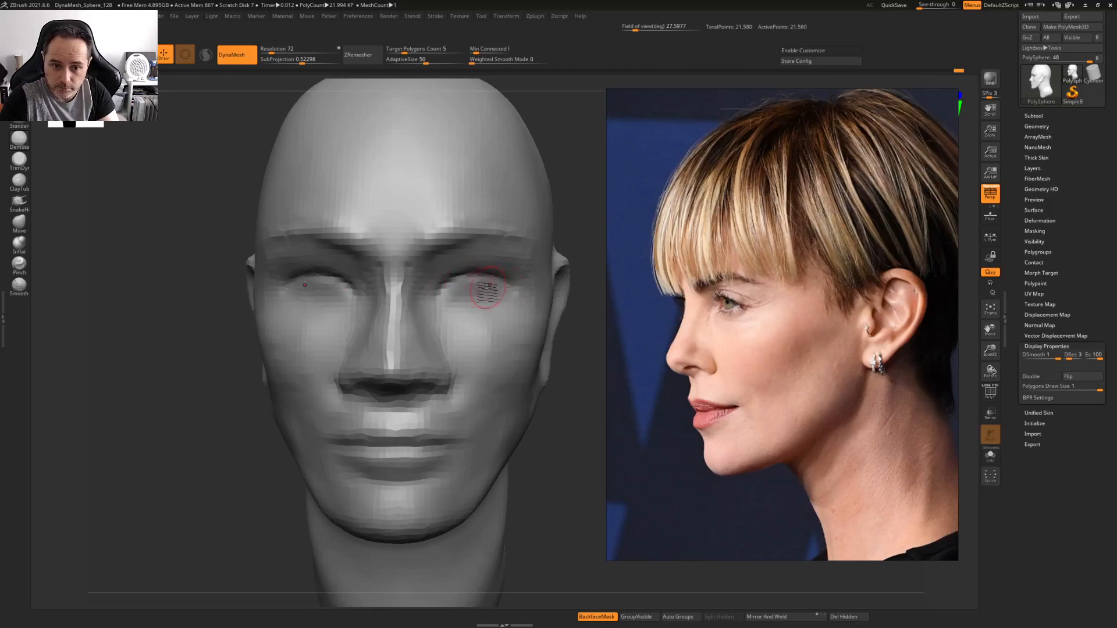
pyautogui.moveTo(444, 272)
pyautogui.mouseDown()
pyautogui.moveTo(492, 269)
pyautogui.moveTo(516, 287)
pyautogui.mouseUp()
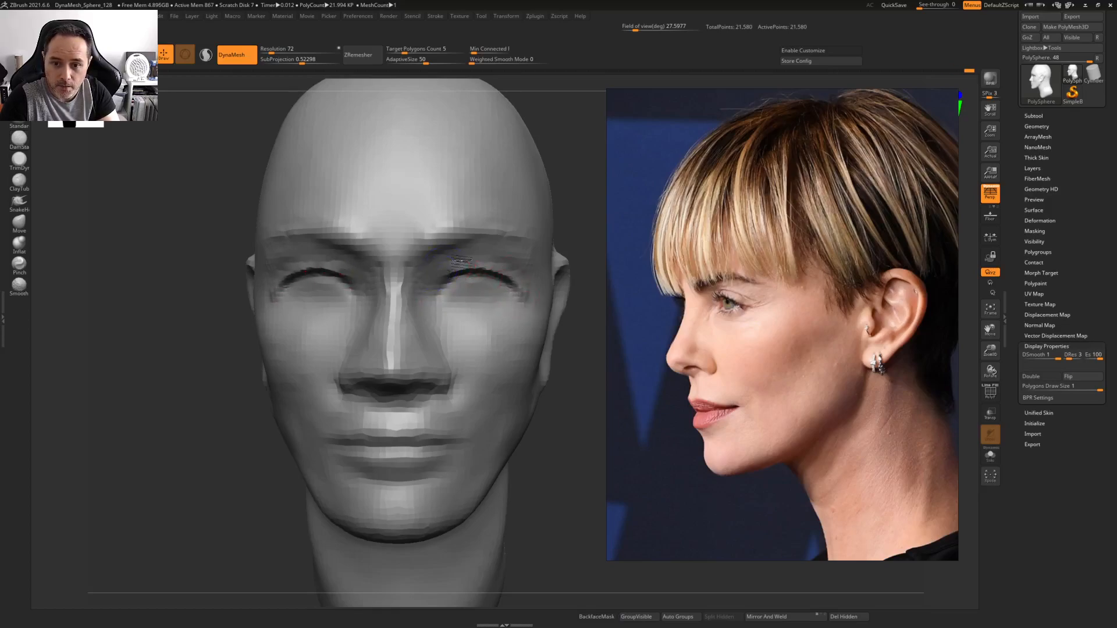
pyautogui.moveTo(576, 366); pyautogui.dragTo(343, 373)
# Reshape the ear and smooth its upper rim and the earlobe from the side
pyautogui.moveTo(505, 305)
pyautogui.mouseDown()
pyautogui.moveTo(401, 326)
pyautogui.moveTo(480, 262)
pyautogui.mouseUp()
pyautogui.press('5')
pyautogui.press('space')
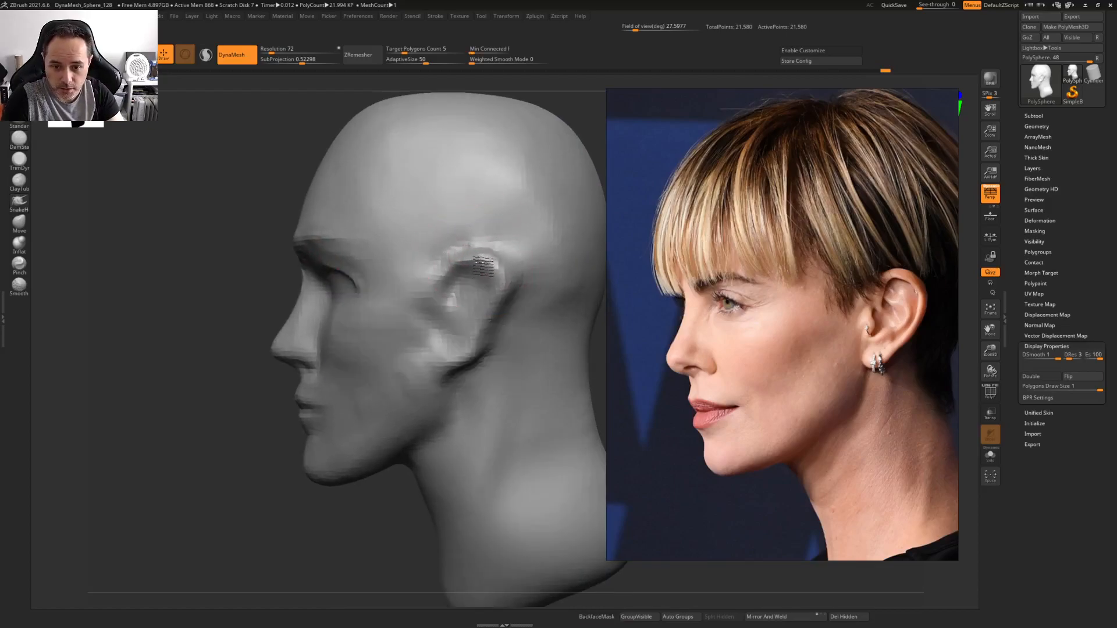
pyautogui.press('space')
pyautogui.moveTo(449, 336); pyautogui.dragTo(445, 336)
pyautogui.moveTo(461, 263)
pyautogui.keyDown('shift'); pyautogui.mouseDown()
pyautogui.moveTo(468, 255)
pyautogui.moveTo(496, 269)
pyautogui.mouseUp(); pyautogui.keyUp('shift')
pyautogui.moveTo(445, 349)
pyautogui.keyDown('shift'); pyautogui.mouseDown()
pyautogui.moveTo(460, 302)
pyautogui.moveTo(419, 362)
pyautogui.mouseUp(); pyautogui.keyUp('shift')
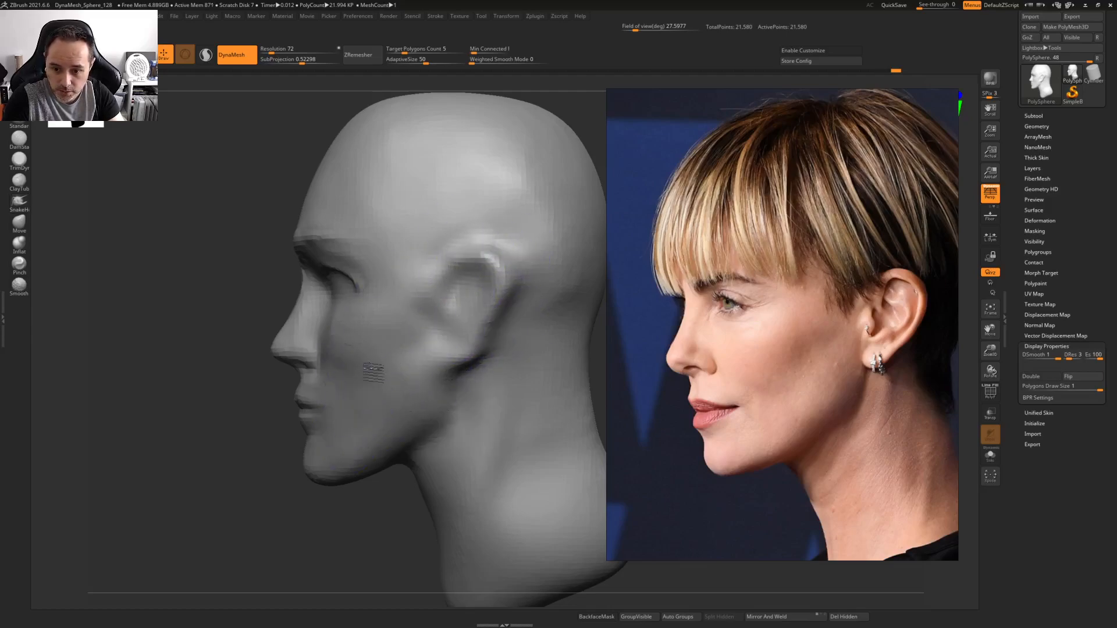
# Build up the ear's upper rim and the back edge of the ear down toward the lobe
pyautogui.keyDown('alt'); pyautogui.moveTo(443, 484); pyautogui.dragTo(362, 328, button='right'); pyautogui.keyUp('alt')
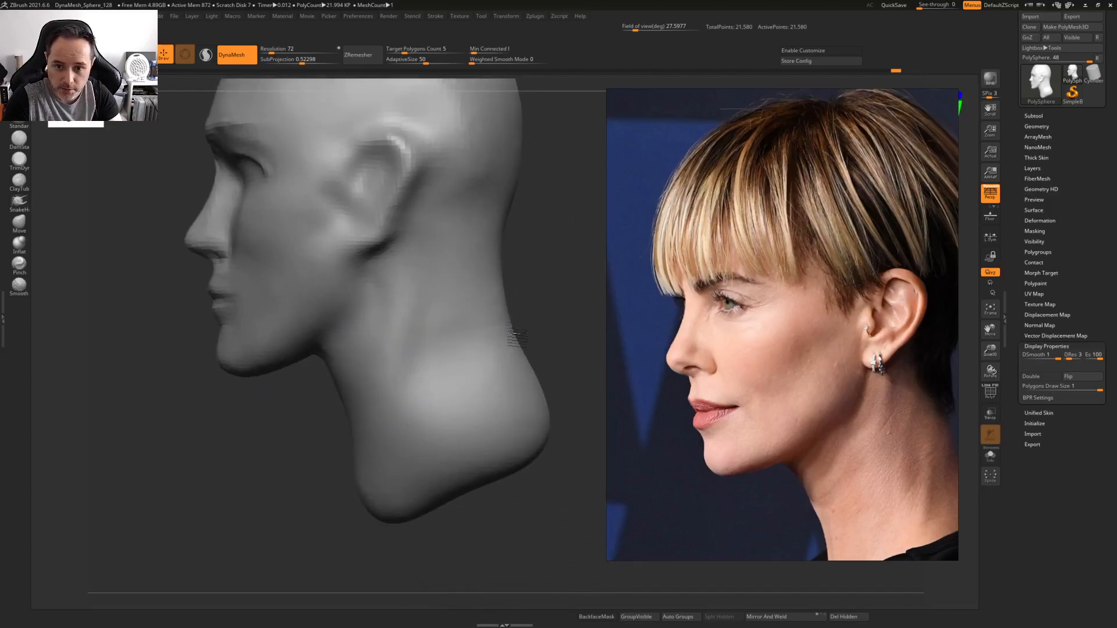
pyautogui.keyDown('alt'); pyautogui.moveTo(465, 190); pyautogui.dragTo(485, 287, button='right'); pyautogui.keyUp('alt')
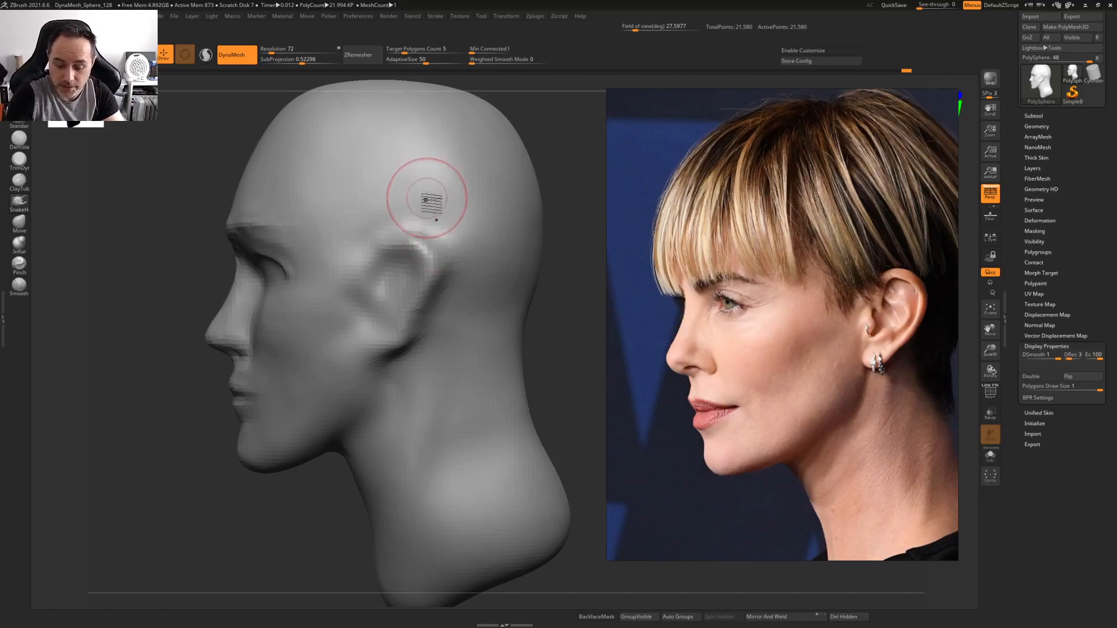
pyautogui.press('2')
pyautogui.press('space')
pyautogui.moveTo(434, 199); pyautogui.dragTo(417, 200)
pyautogui.moveTo(418, 210)
pyautogui.mouseDown(button='right')
pyautogui.moveTo(424, 229)
pyautogui.moveTo(379, 248)
pyautogui.moveTo(361, 239)
pyautogui.moveTo(381, 236)
pyautogui.mouseUp(button='right')
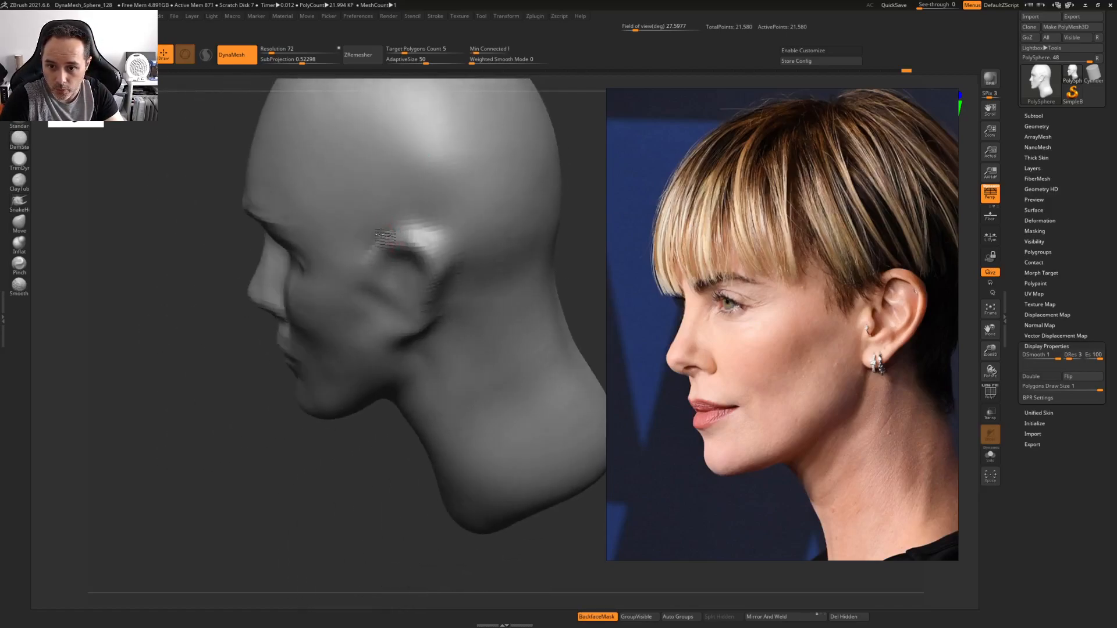
pyautogui.moveTo(448, 242); pyautogui.dragTo(458, 250, button='right')
pyautogui.moveTo(458, 250)
pyautogui.mouseDown()
pyautogui.moveTo(472, 311)
pyautogui.moveTo(455, 380)
pyautogui.mouseUp()
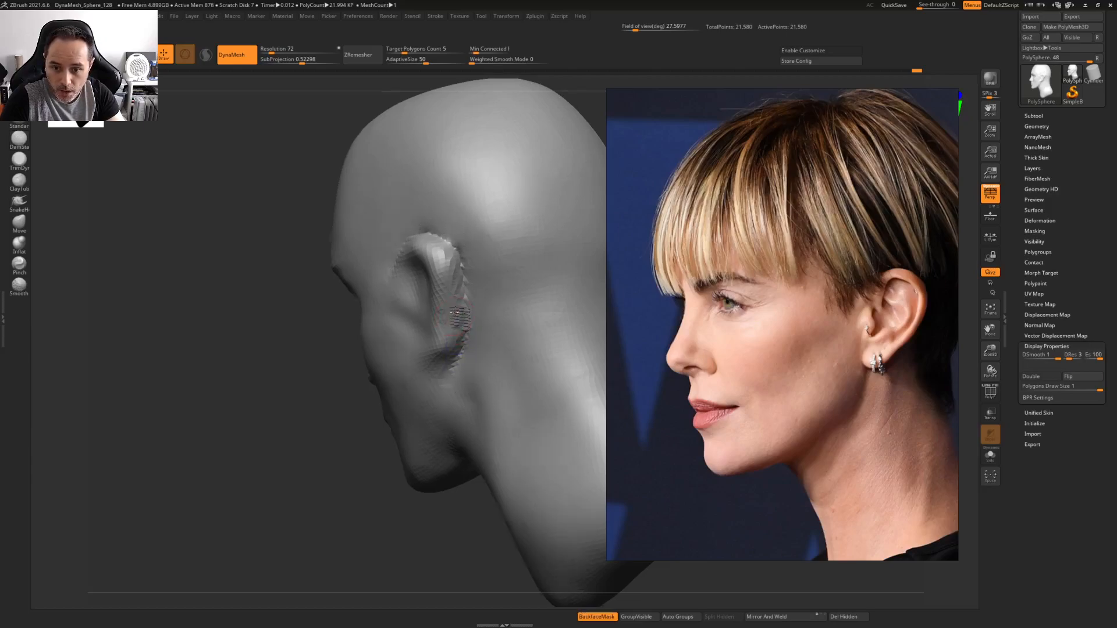
# Thicken the ear's outer rim down to the lobe and carve the crease behind the ear
pyautogui.moveTo(441, 283)
pyautogui.mouseDown()
pyautogui.moveTo(408, 274)
pyautogui.moveTo(455, 286)
pyautogui.moveTo(381, 267)
pyautogui.moveTo(428, 264)
pyautogui.moveTo(452, 282)
pyautogui.mouseUp()
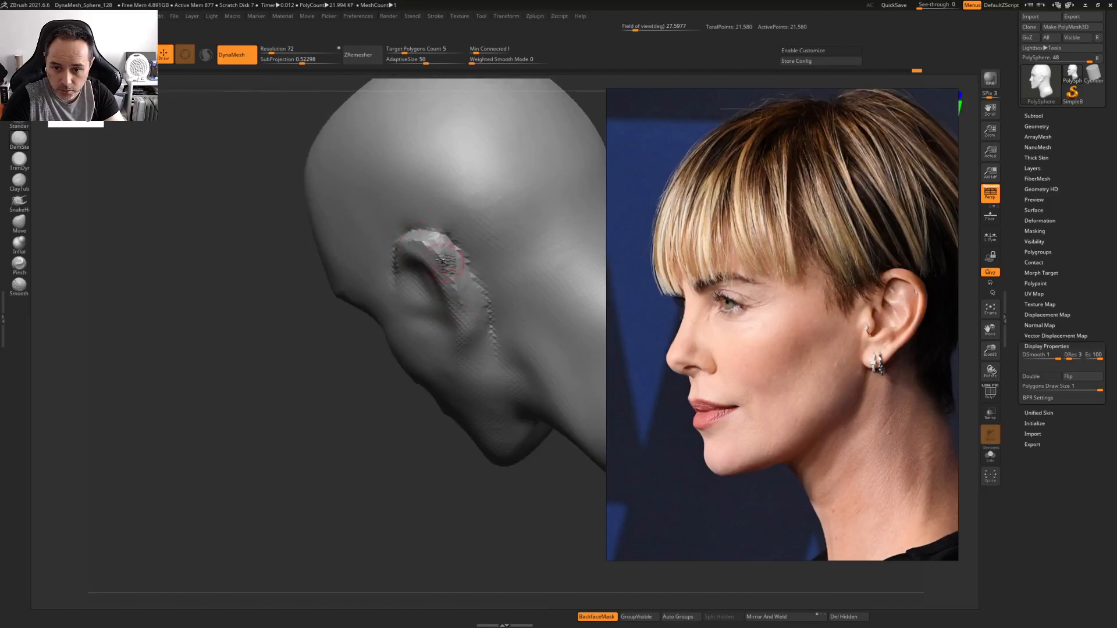
pyautogui.moveTo(474, 353); pyautogui.dragTo(465, 330)
pyautogui.moveTo(443, 367); pyautogui.dragTo(462, 319)
pyautogui.moveTo(403, 285)
pyautogui.mouseDown()
pyautogui.moveTo(407, 459)
pyautogui.moveTo(409, 207)
pyautogui.moveTo(392, 282)
pyautogui.moveTo(473, 240)
pyautogui.moveTo(459, 309)
pyautogui.moveTo(441, 310)
pyautogui.mouseUp()
pyautogui.press('space')
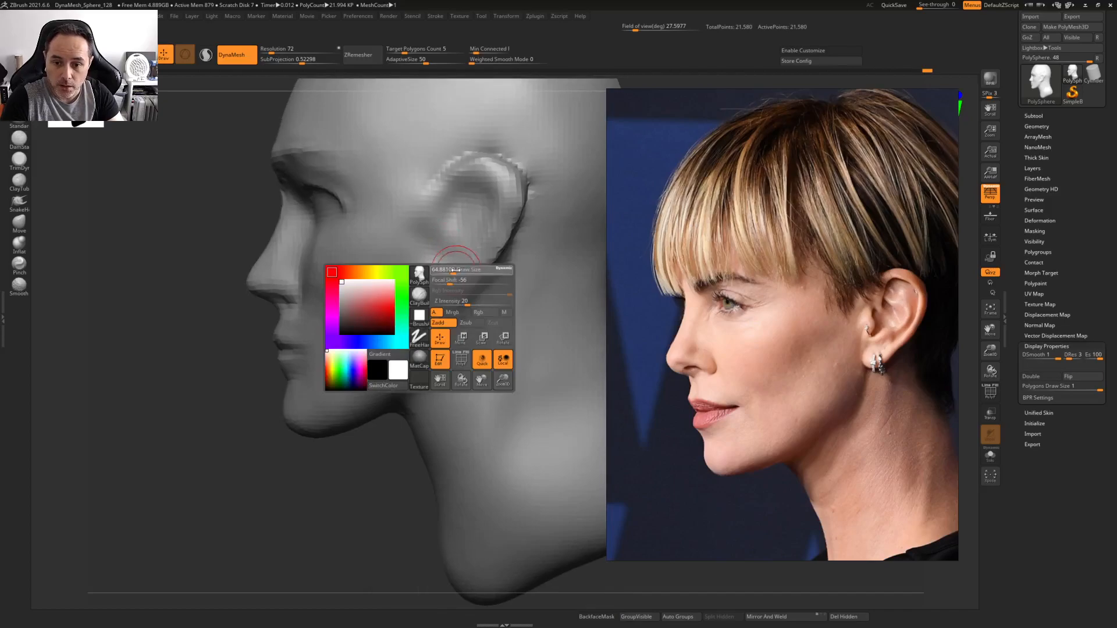
pyautogui.moveTo(470, 321)
pyautogui.mouseDown()
pyautogui.moveTo(456, 308)
pyautogui.moveTo(500, 250)
pyautogui.mouseUp()
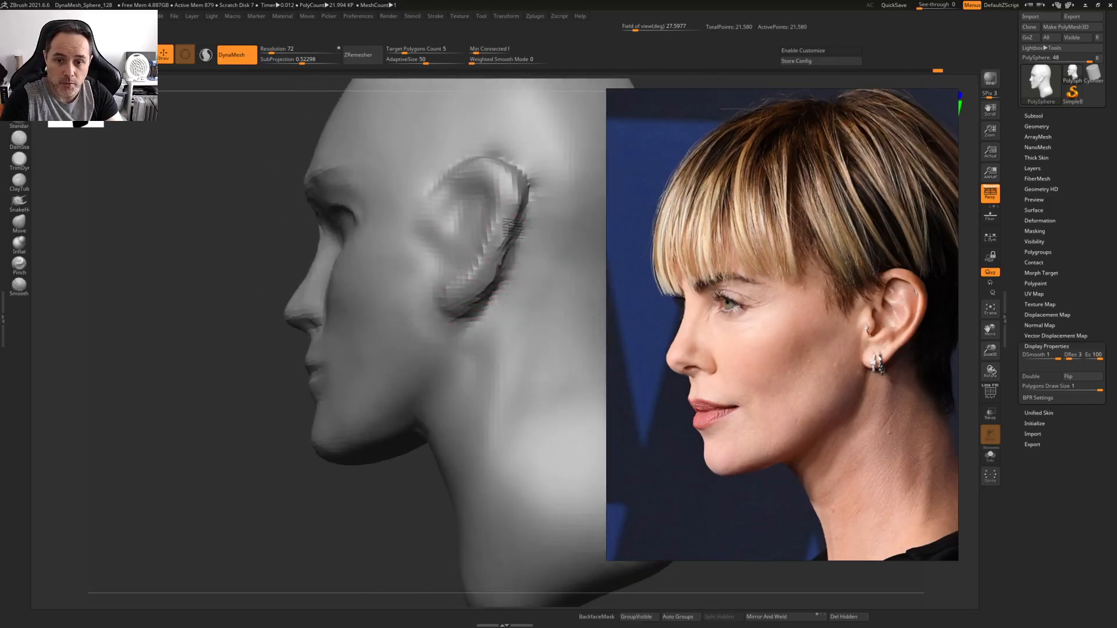
# Hollow out the inside of the ear beneath the rim and shape the inner bowl above the lobe
pyautogui.moveTo(464, 205)
pyautogui.mouseDown()
pyautogui.moveTo(469, 222)
pyautogui.moveTo(456, 210)
pyautogui.mouseUp()
pyautogui.press('space')
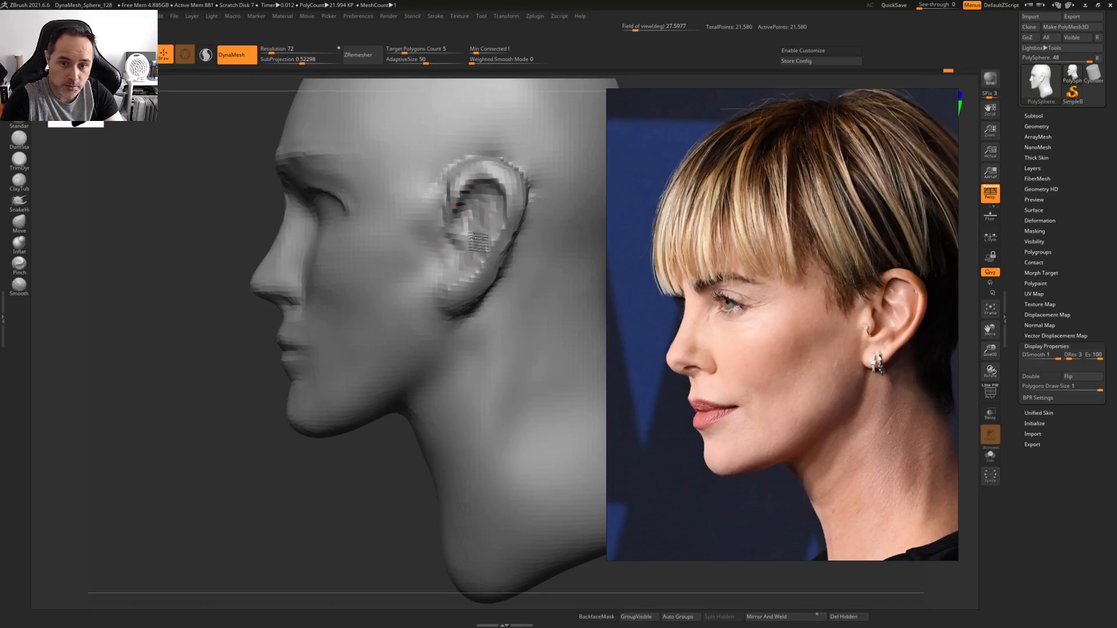
pyautogui.moveTo(469, 259); pyautogui.dragTo(474, 216)
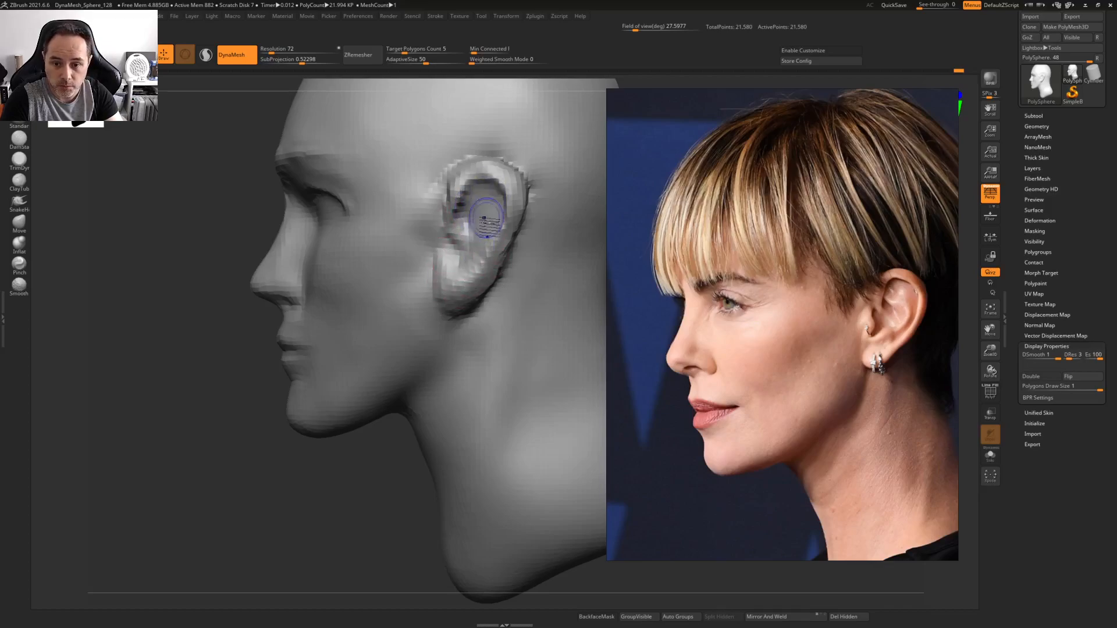
pyautogui.moveTo(492, 219); pyautogui.dragTo(486, 229, button='right')
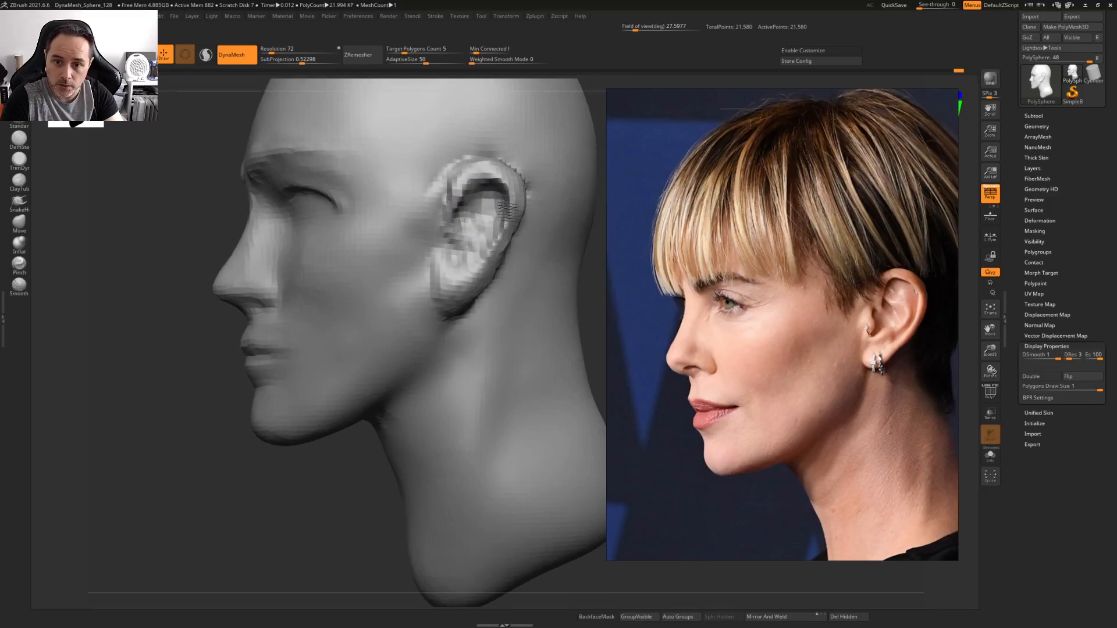
pyautogui.moveTo(492, 198)
pyautogui.mouseDown(button='right')
pyautogui.moveTo(469, 224)
pyautogui.moveTo(483, 236)
pyautogui.moveTo(471, 223)
pyautogui.moveTo(507, 227)
pyautogui.mouseUp(button='right')
pyautogui.moveTo(502, 247)
pyautogui.mouseDown()
pyautogui.moveTo(490, 247)
pyautogui.moveTo(477, 213)
pyautogui.mouseUp()
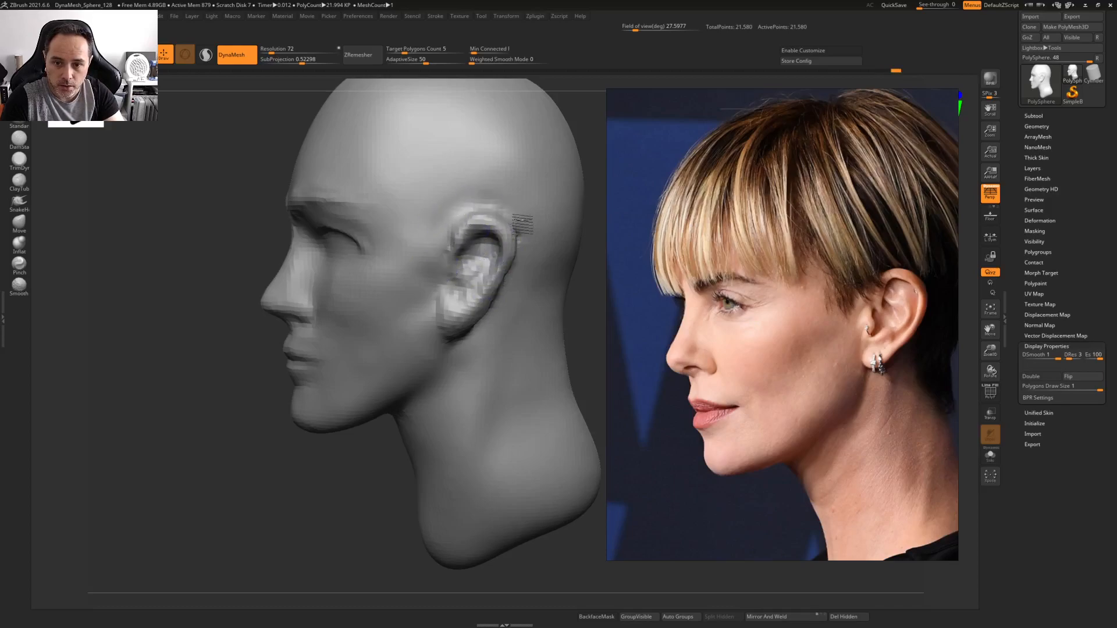
# Smooth the back of the ear into the head and deepen the groove along the inner edge of the rim
pyautogui.moveTo(522, 224); pyautogui.dragTo(517, 226, button='right')
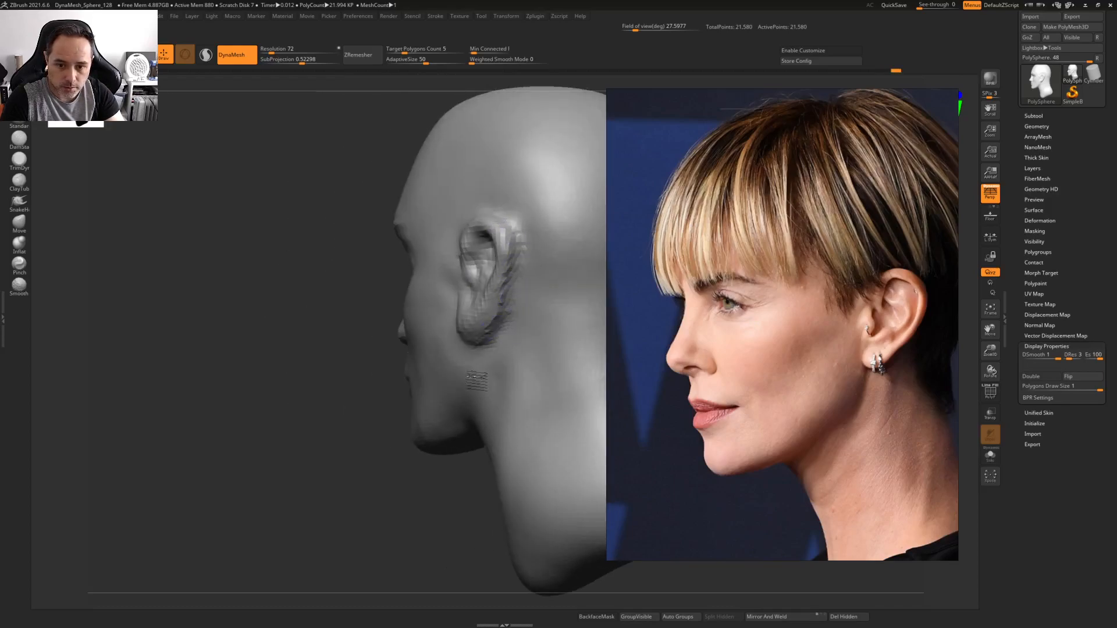
pyautogui.moveTo(494, 270); pyautogui.dragTo(464, 252, button='right')
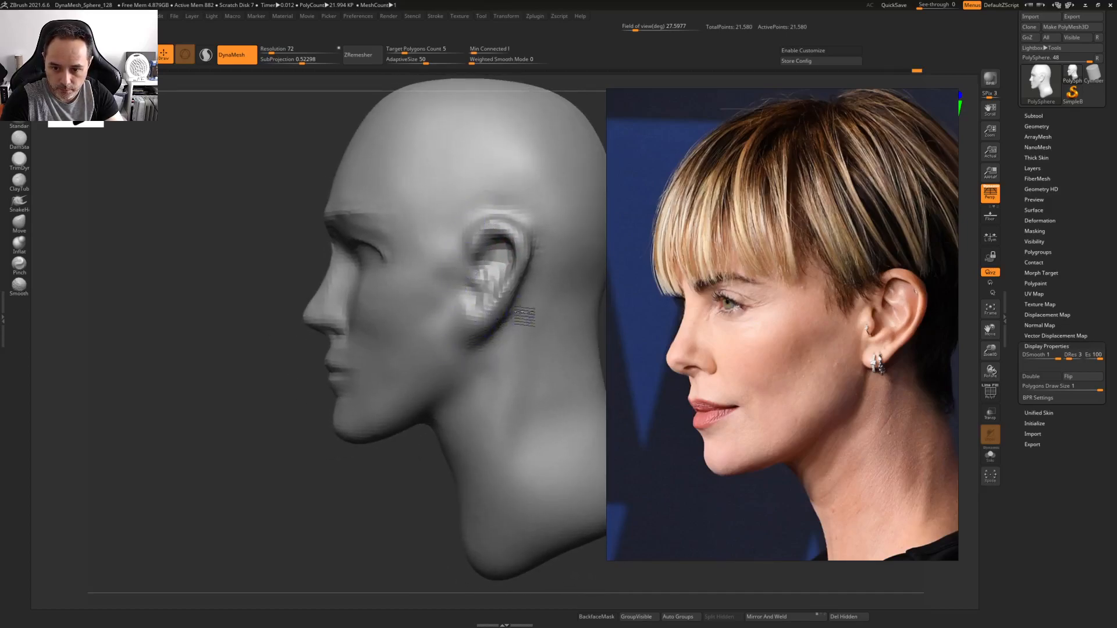
pyautogui.press('space')
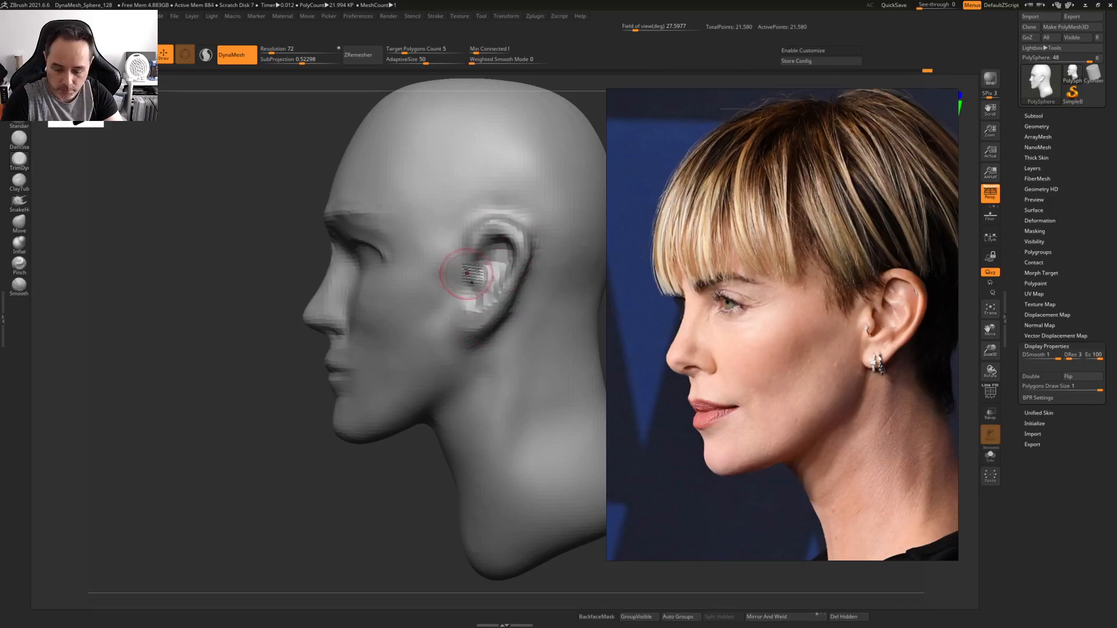
pyautogui.press('1')
pyautogui.press('space')
pyautogui.moveTo(486, 285); pyautogui.dragTo(484, 252, button='right')
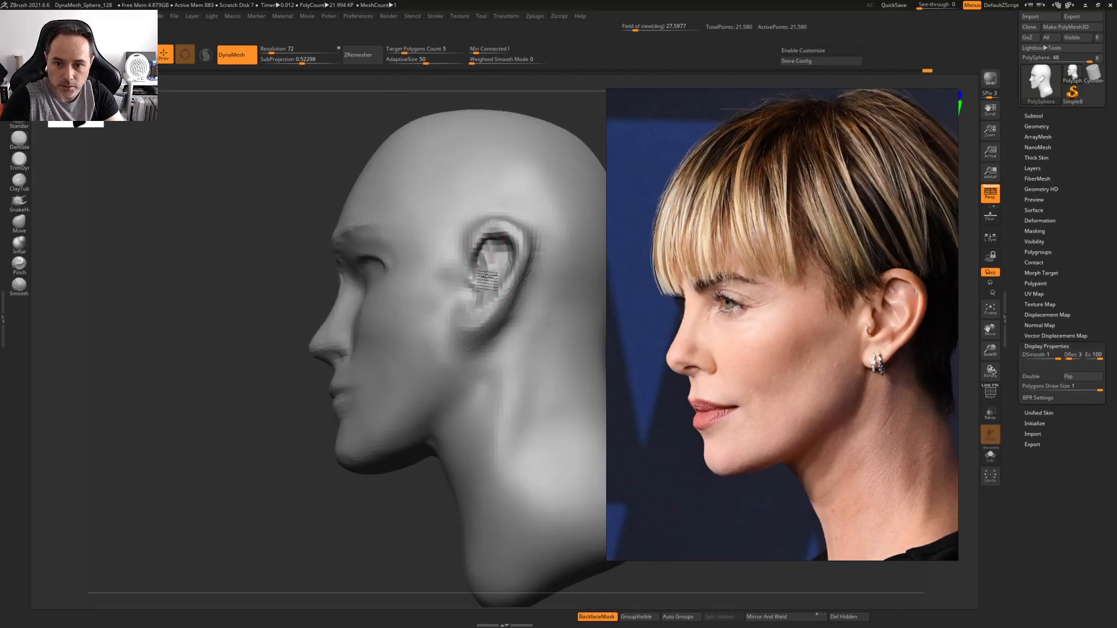
pyautogui.moveTo(483, 271)
pyautogui.mouseDown(button='right')
pyautogui.moveTo(544, 257)
pyautogui.moveTo(494, 253)
pyautogui.mouseUp(button='right')
# Pull the front of the ear's upper rim and the earlobe into shape where they join the head
pyautogui.press('1')
pyautogui.press('space')
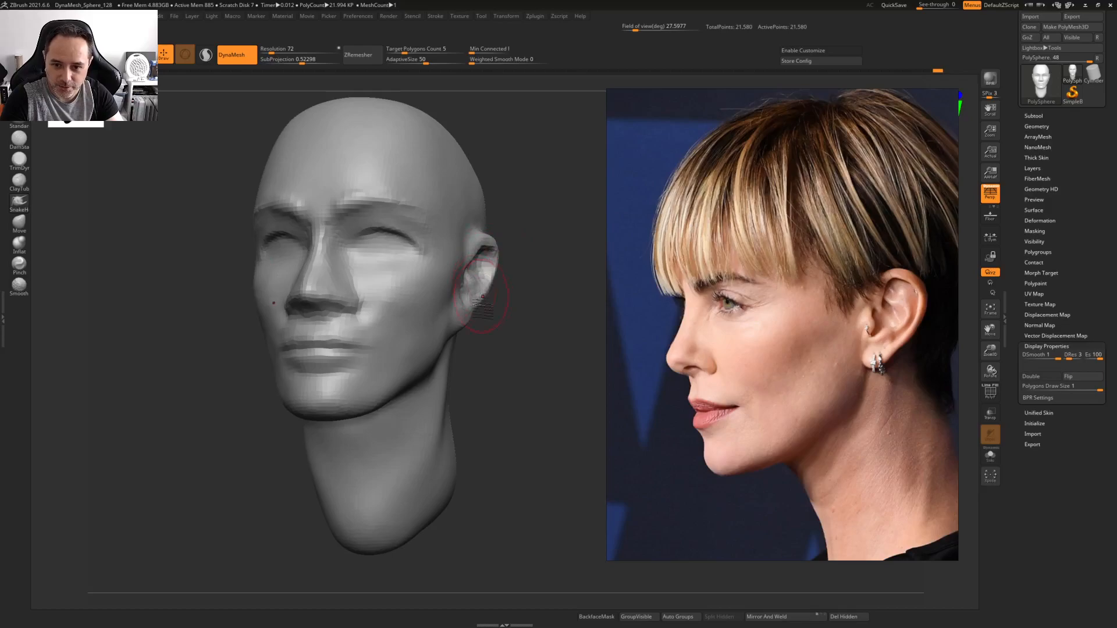
pyautogui.moveTo(475, 324); pyautogui.dragTo(468, 256, button='right')
pyautogui.moveTo(469, 231); pyautogui.dragTo(444, 255)
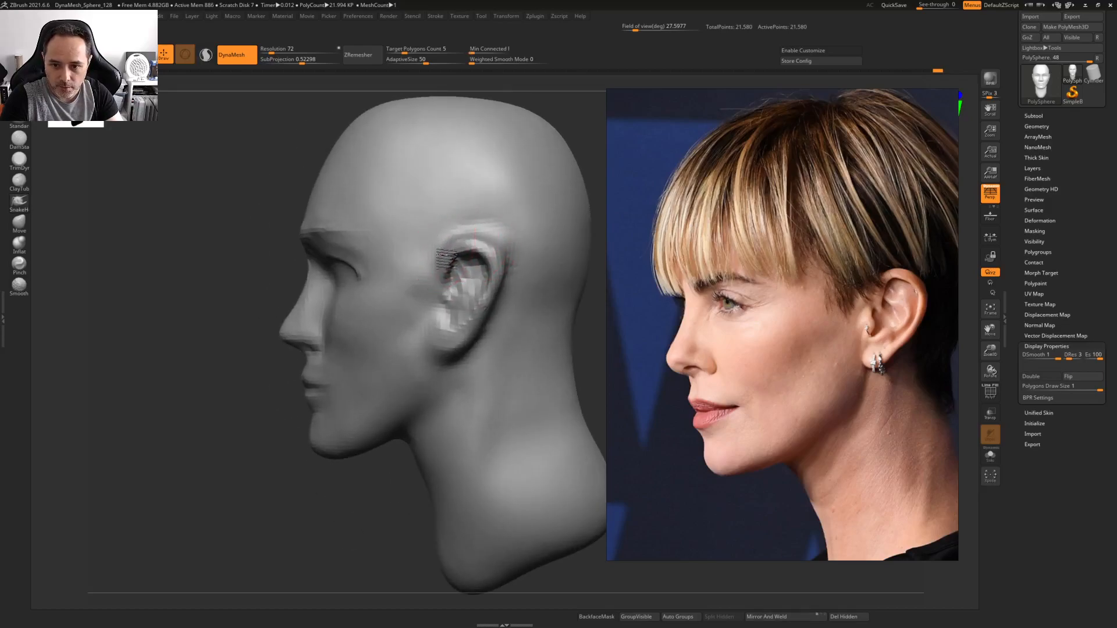
pyautogui.moveTo(489, 308); pyautogui.dragTo(462, 354)
pyautogui.moveTo(395, 349); pyautogui.dragTo(443, 345, button='right')
pyautogui.press('space')
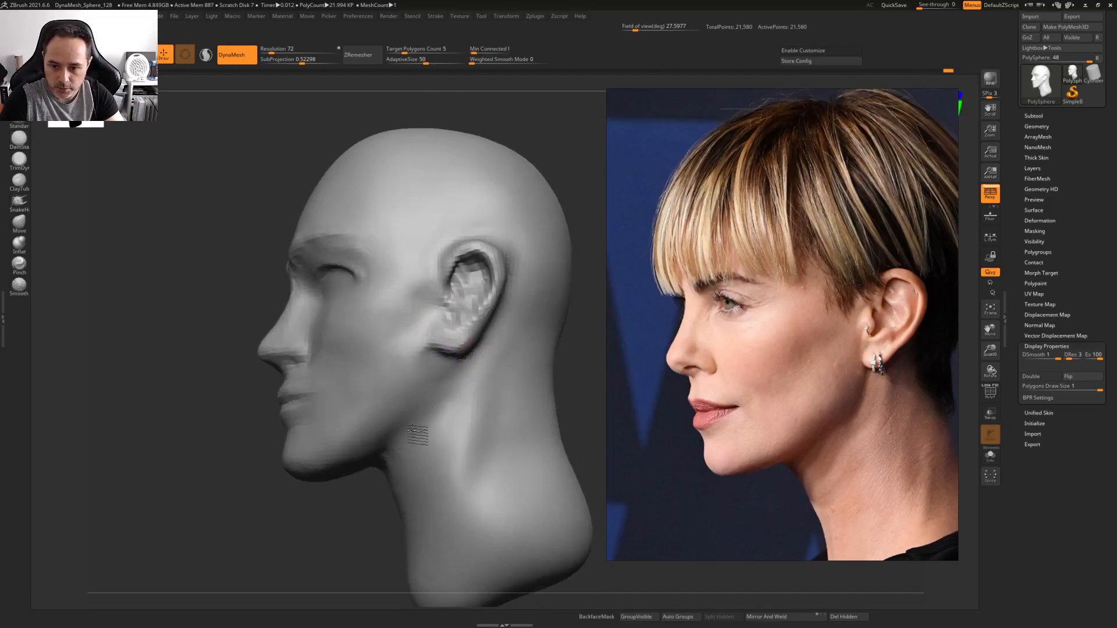
# Define the jawline from below the earlobe down towards the chin
pyautogui.moveTo(412, 391); pyautogui.dragTo(440, 365, button='right')
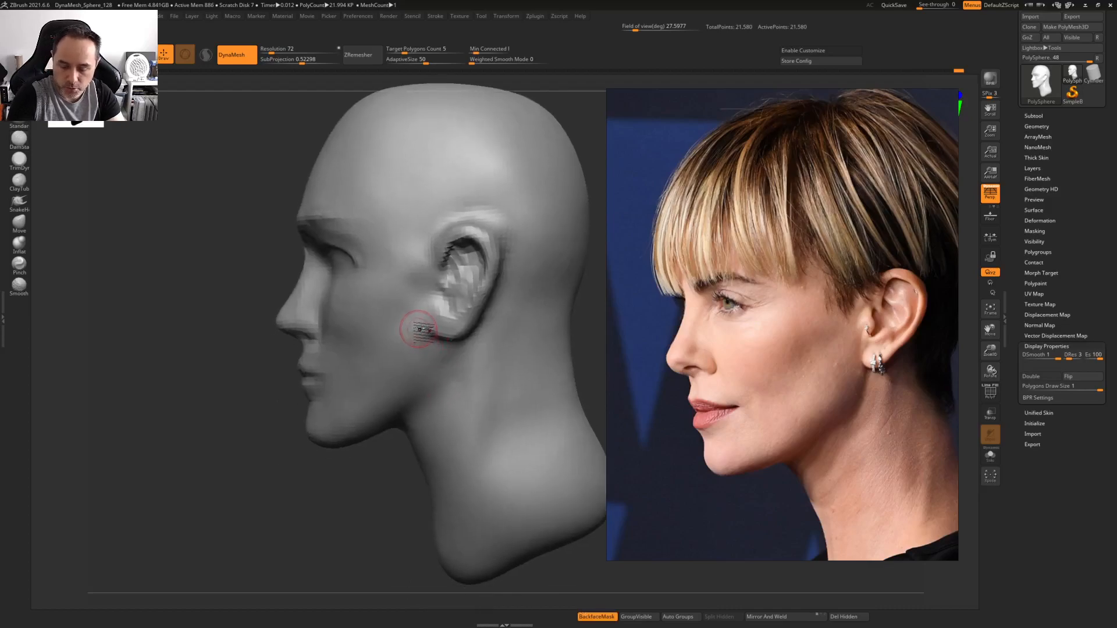
pyautogui.rightClick(421, 326)
pyautogui.keyDown('alt'); pyautogui.moveTo(437, 381); pyautogui.dragTo(474, 369, button='right'); pyautogui.keyUp('alt')
pyautogui.moveTo(458, 344); pyautogui.dragTo(408, 413)
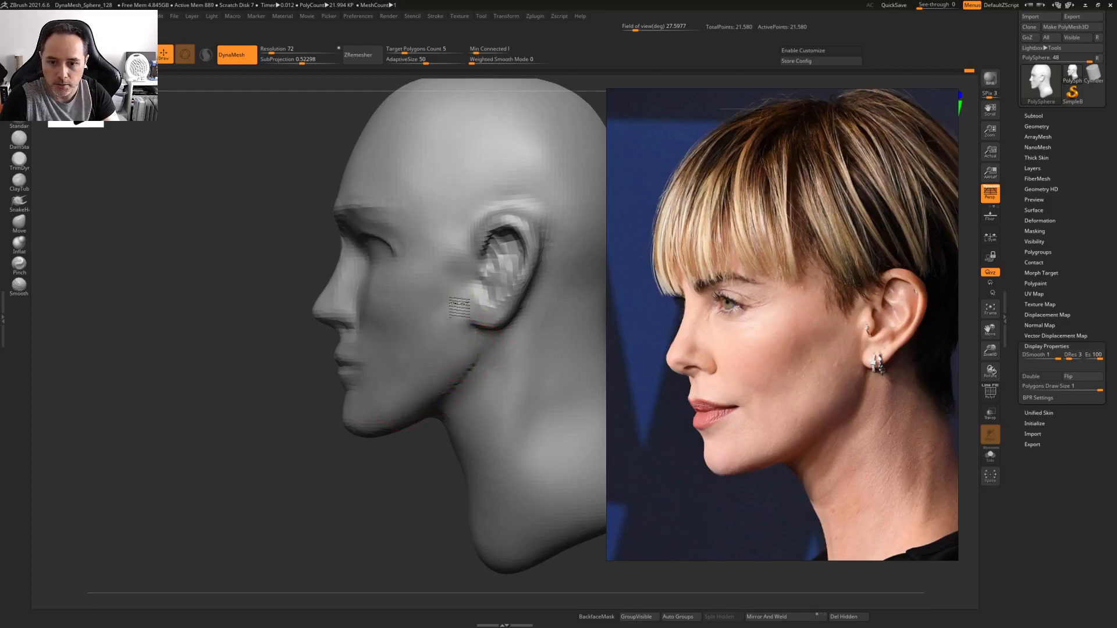
# Shrink the ear with the Move brush by lowering its top and raising the lobe in profile
pyautogui.keyDown('ctrl'); pyautogui.moveTo(455, 304); pyautogui.dragTo(415, 313, button='right'); pyautogui.keyUp('ctrl')
pyautogui.keyDown('alt'); pyautogui.moveTo(415, 313); pyautogui.dragTo(388, 314, button='right'); pyautogui.keyUp('alt')
pyautogui.press('b')
pyautogui.press('m')
pyautogui.press('v')
pyautogui.rightClick(390, 316)
pyautogui.moveTo(393, 316)
pyautogui.mouseDown()
pyautogui.moveTo(445, 316)
pyautogui.moveTo(457, 284)
pyautogui.mouseUp()
pyautogui.moveTo(451, 323); pyautogui.dragTo(457, 315)
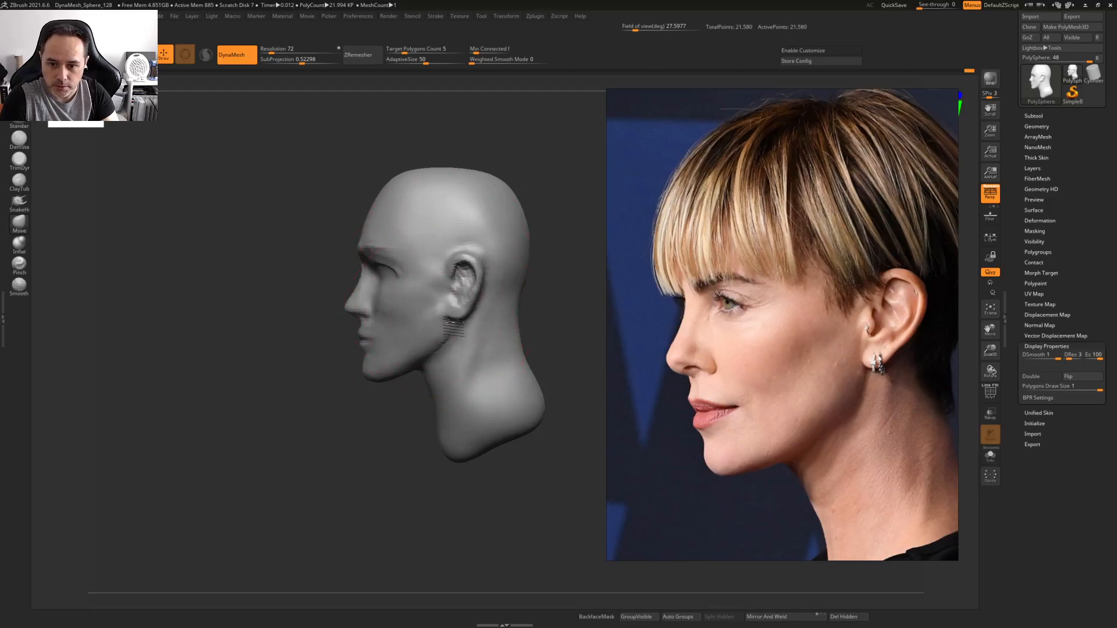
pyautogui.moveTo(466, 243); pyautogui.dragTo(464, 252)
pyautogui.moveTo(456, 315)
pyautogui.mouseDown()
pyautogui.moveTo(441, 305)
pyautogui.moveTo(458, 304)
pyautogui.moveTo(456, 280)
pyautogui.moveTo(463, 305)
pyautogui.moveTo(461, 264)
pyautogui.moveTo(457, 296)
pyautogui.moveTo(468, 272)
pyautogui.mouseUp()
pyautogui.rightClick(450, 307)
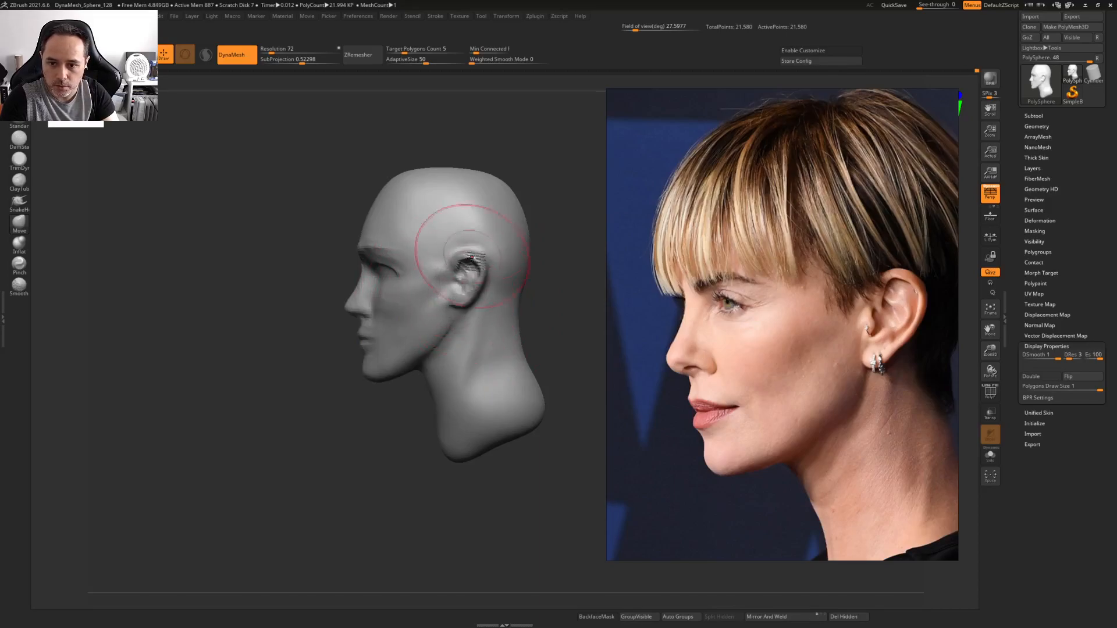
# Adjust the jaw and chin outline in profile with the Move brush
pyautogui.rightClick(424, 329)
pyautogui.moveTo(425, 329); pyautogui.dragTo(416, 345)
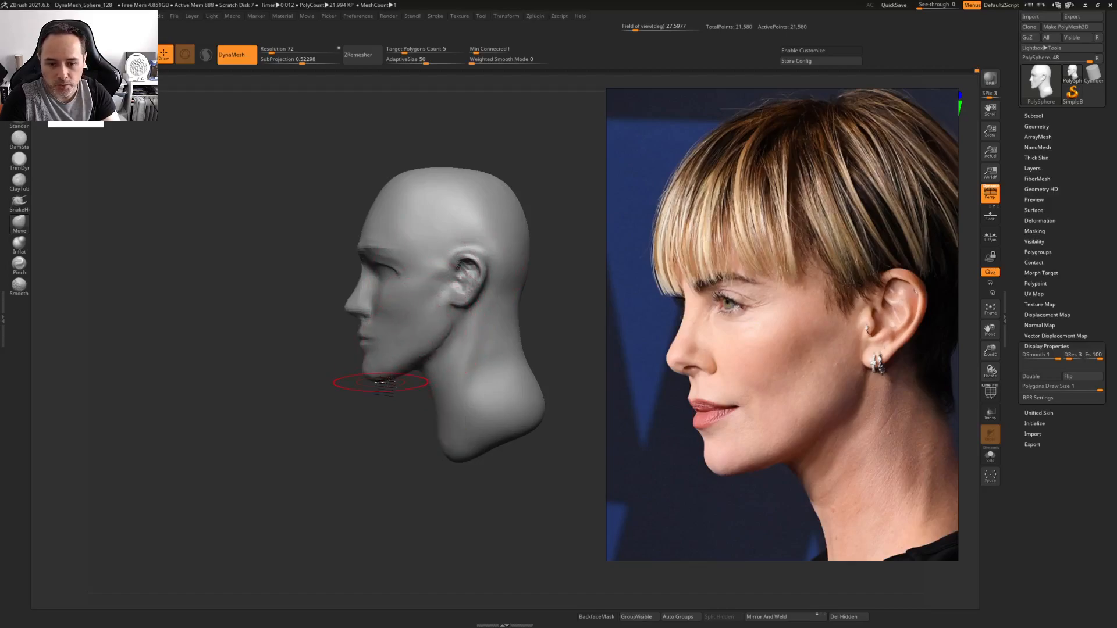
pyautogui.rightClick(367, 355)
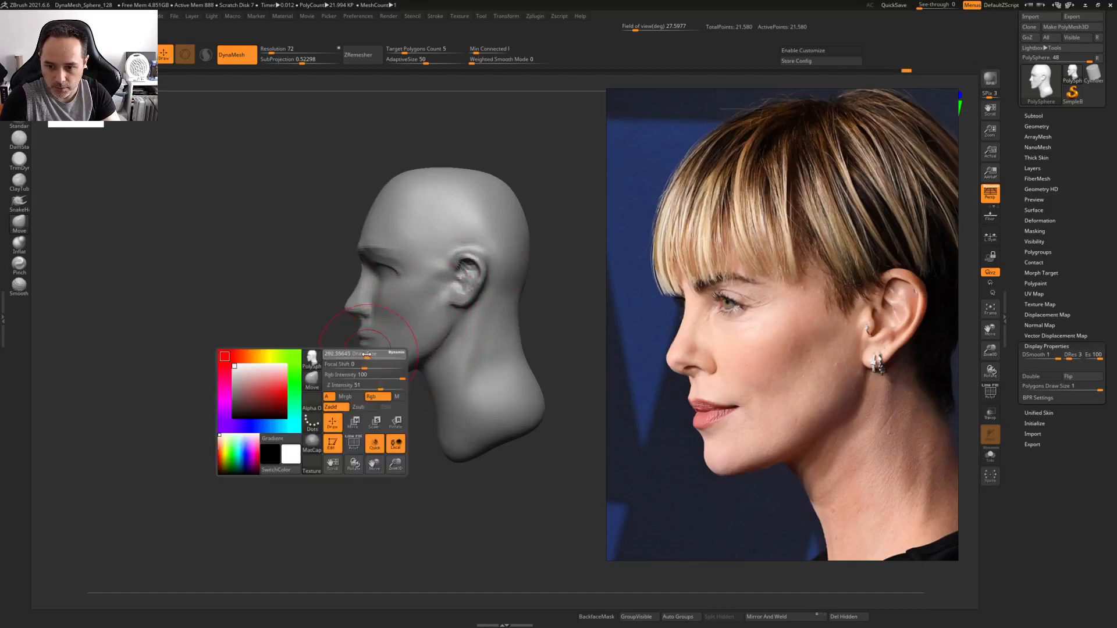
pyautogui.moveTo(360, 353); pyautogui.dragTo(362, 354)
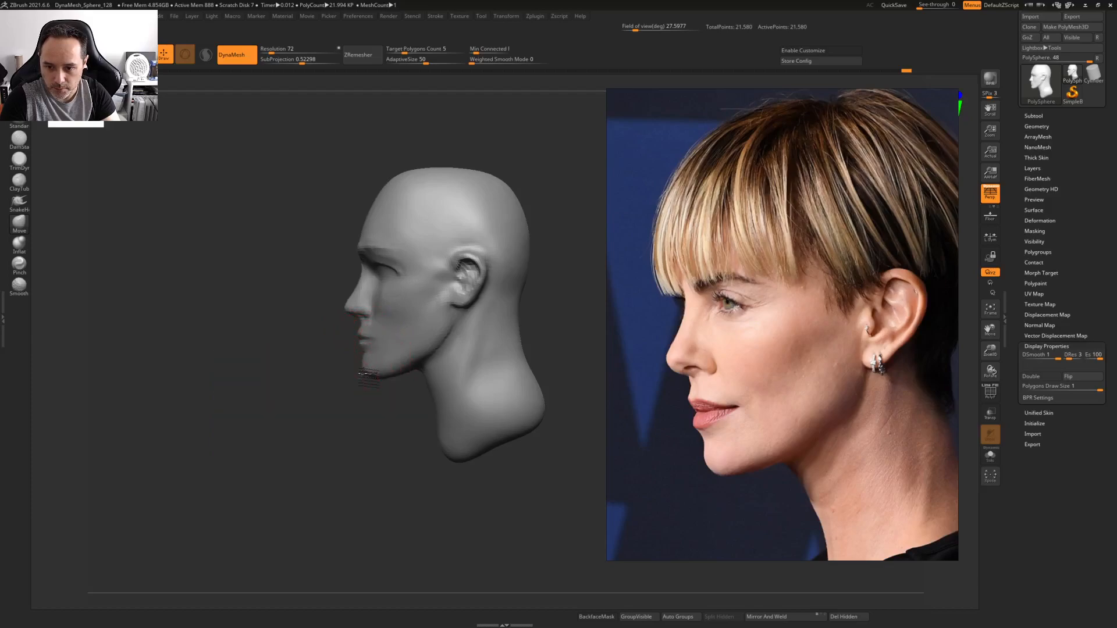
pyautogui.keyDown('alt'); pyautogui.moveTo(385, 318); pyautogui.dragTo(392, 322, button='right'); pyautogui.keyUp('alt')
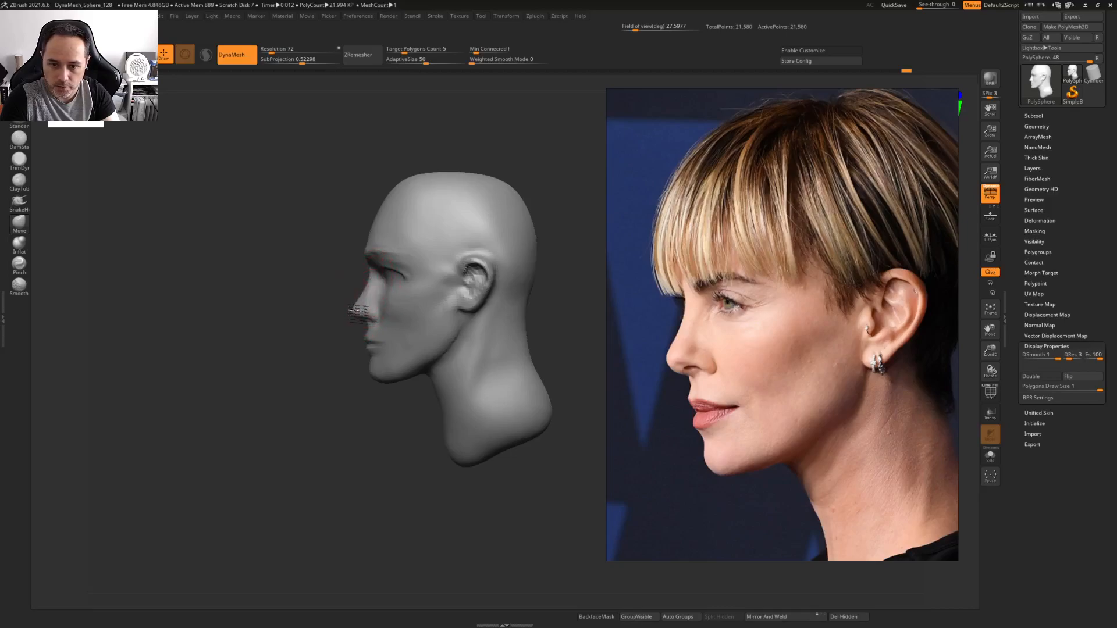
# Refine the nose bridge and brow in profile using a resized Move brush
pyautogui.keyDown('ctrl'); pyautogui.moveTo(362, 310); pyautogui.dragTo(429, 317, button='right'); pyautogui.keyUp('ctrl')
pyautogui.press('space')
pyautogui.moveTo(274, 351); pyautogui.dragTo(256, 352)
pyautogui.moveTo(332, 302)
pyautogui.keyDown('ctrl'); pyautogui.mouseDown(button='right')
pyautogui.moveTo(291, 309)
pyautogui.moveTo(334, 351)
pyautogui.mouseUp(button='right'); pyautogui.keyUp('ctrl')
pyautogui.press('space')
pyautogui.moveTo(369, 290); pyautogui.dragTo(373, 288)
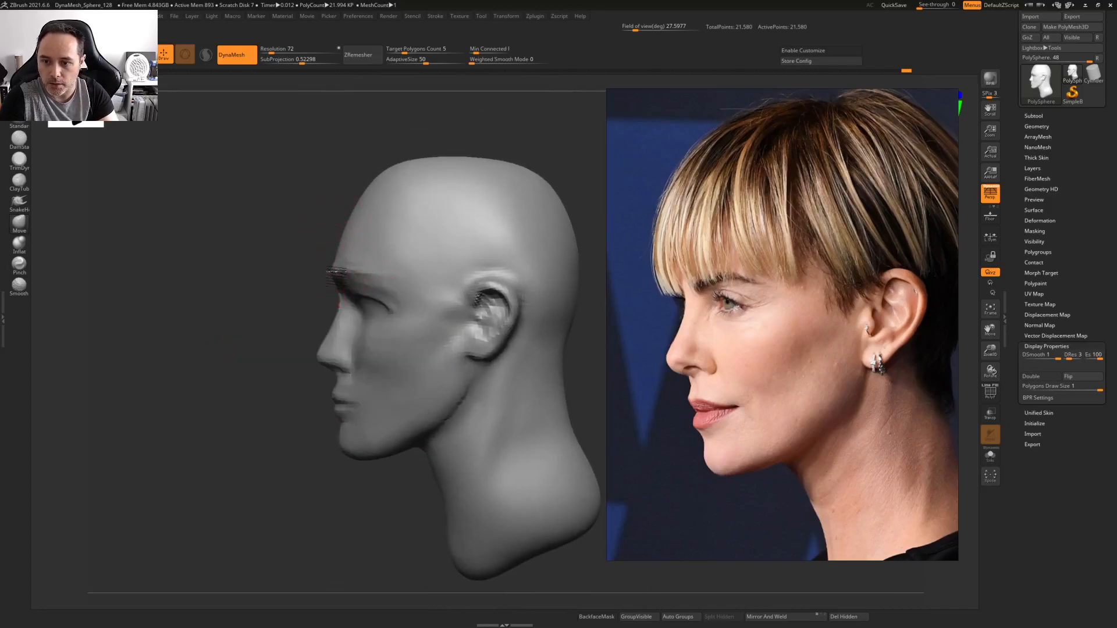
# Adjust the inner brows and the sides of the nose from the front
pyautogui.moveTo(389, 266)
pyautogui.mouseDown(button='right')
pyautogui.moveTo(421, 265)
pyautogui.moveTo(408, 268)
pyautogui.mouseUp(button='right')
pyautogui.keyDown('alt'); pyautogui.moveTo(317, 279); pyautogui.dragTo(392, 270, button='right'); pyautogui.keyUp('alt')
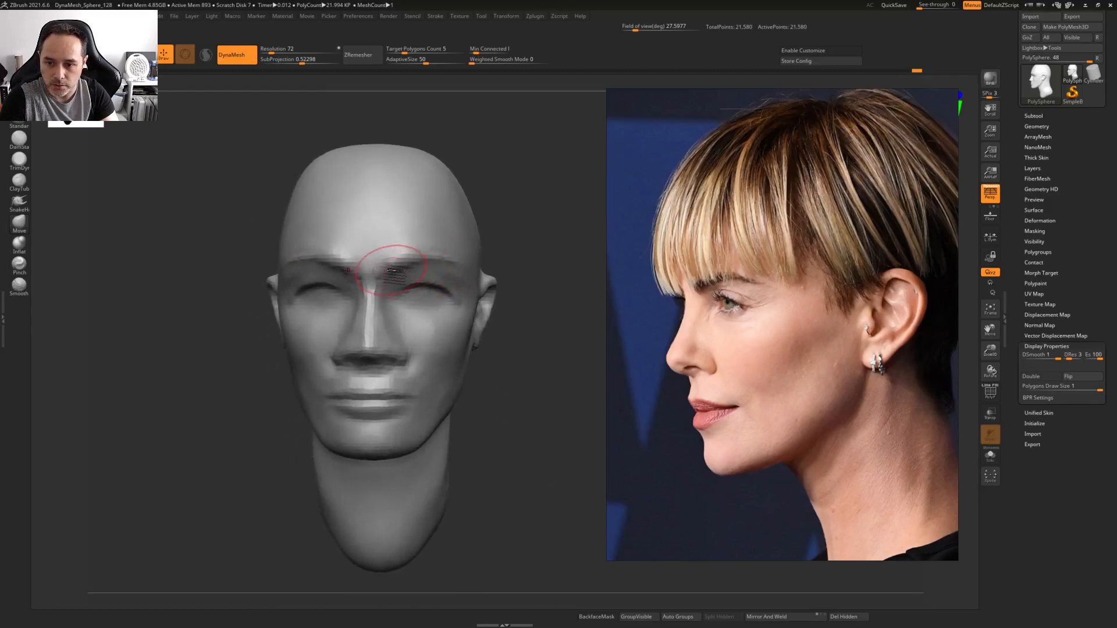
pyautogui.keyDown('alt'); pyautogui.moveTo(387, 323); pyautogui.dragTo(420, 278, button='right'); pyautogui.keyUp('alt')
pyautogui.moveTo(435, 315); pyautogui.dragTo(425, 318)
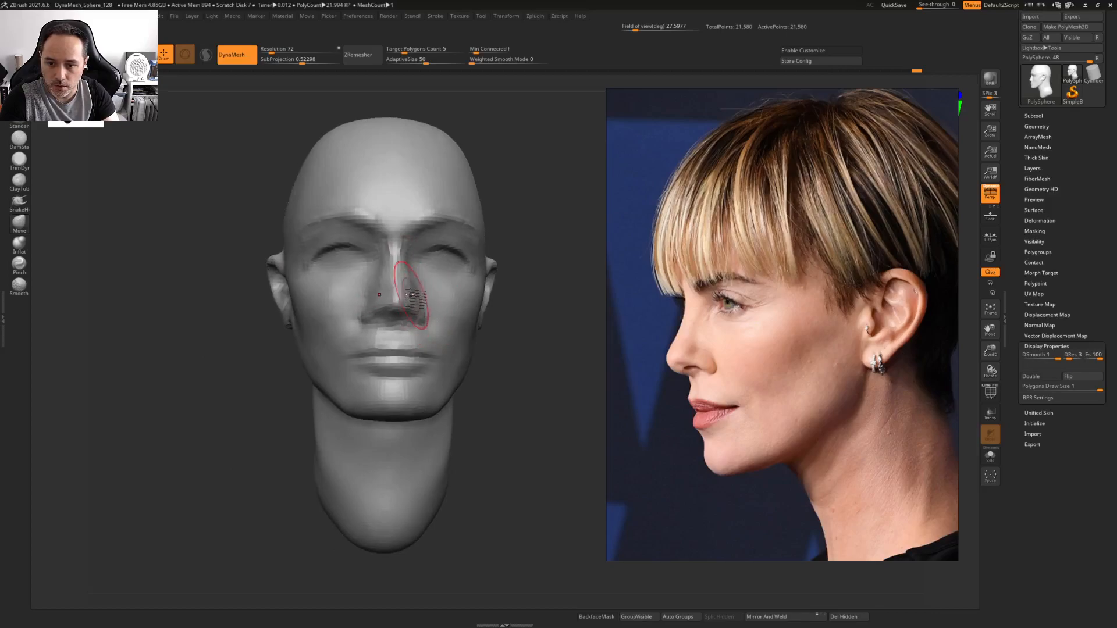
pyautogui.moveTo(414, 300)
pyautogui.mouseDown(button='right')
pyautogui.moveTo(352, 302)
pyautogui.moveTo(357, 289)
pyautogui.moveTo(375, 317)
pyautogui.moveTo(397, 287)
pyautogui.mouseUp(button='right')
pyautogui.moveTo(345, 337); pyautogui.dragTo(344, 331)
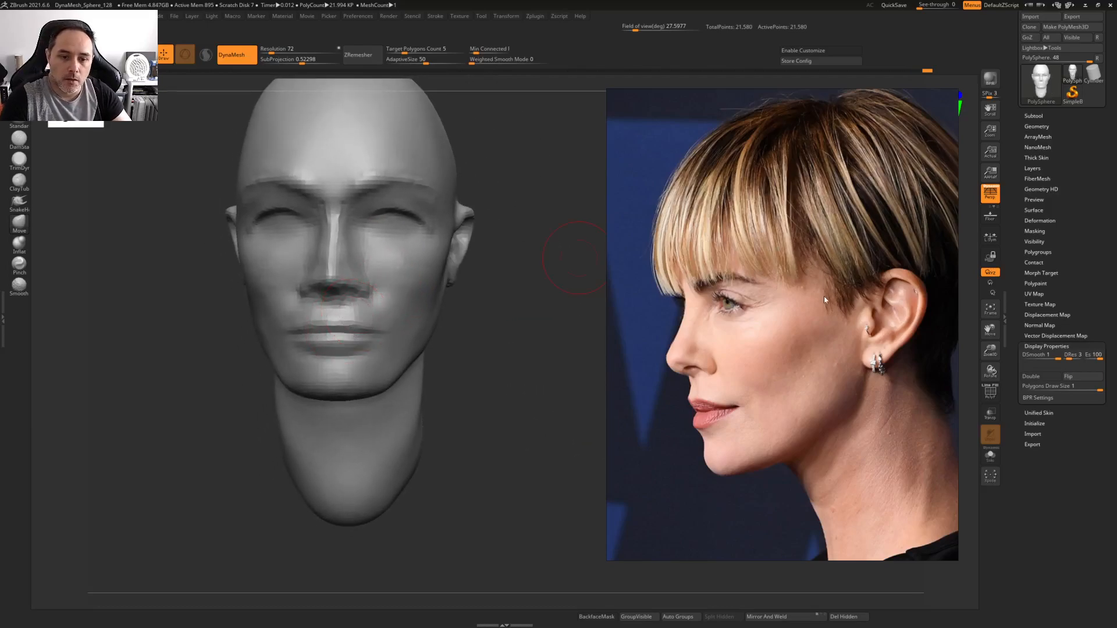
# Examine the front, three-quarter and side reference photos of the face and bring the close-up frontal portraits into view
pyautogui.scroll(-2, 822, 295)
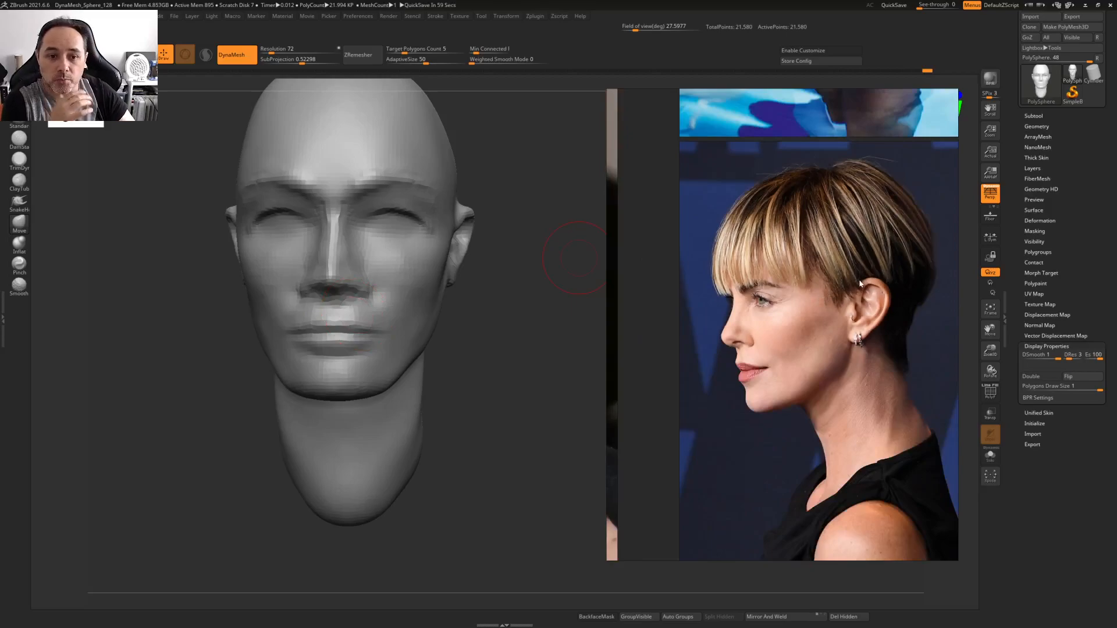
pyautogui.moveTo(861, 283); pyautogui.dragTo(825, 359, button='middle')
pyautogui.scroll(-2, 826, 361)
pyautogui.moveTo(836, 242); pyautogui.dragTo(813, 372, button='middle')
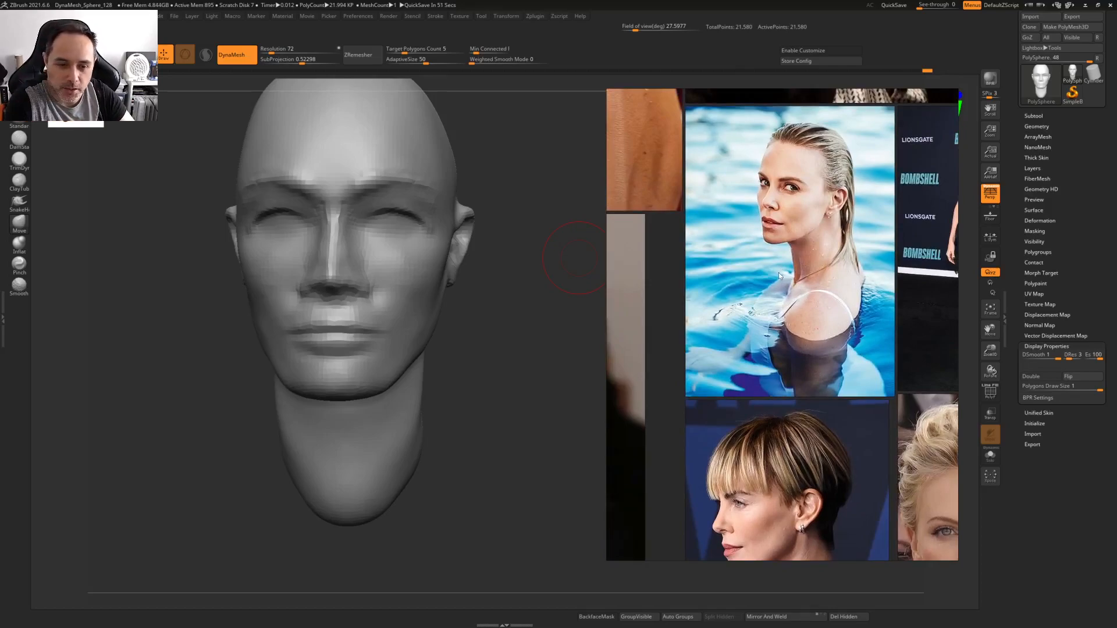
pyautogui.scroll(-2, 778, 272)
pyautogui.moveTo(777, 272); pyautogui.dragTo(691, 214, button='middle')
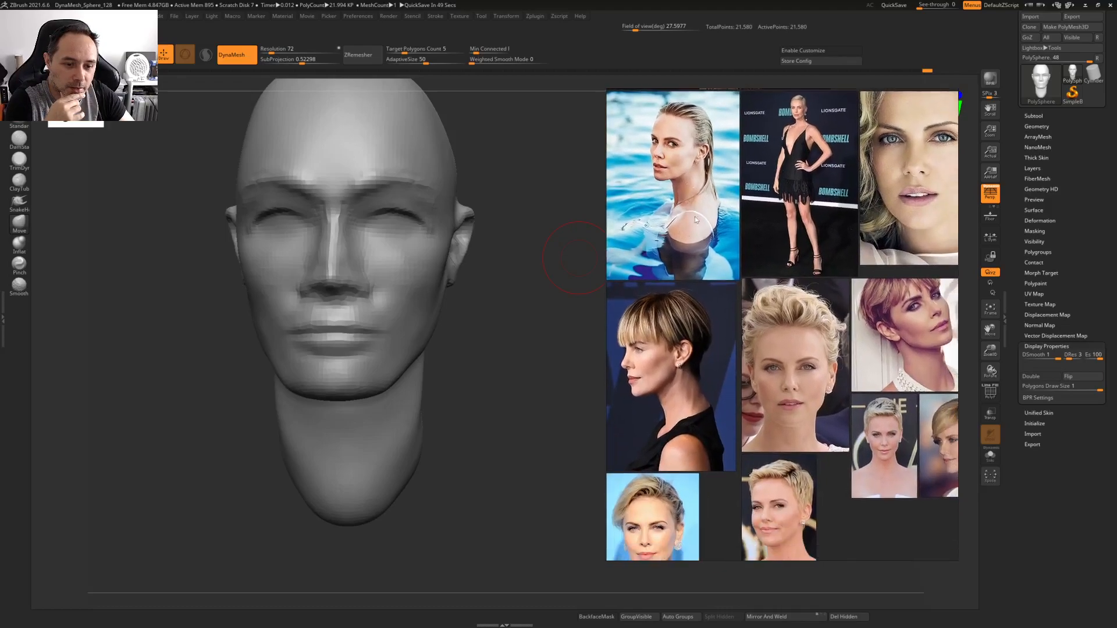
pyautogui.moveTo(772, 322); pyautogui.dragTo(722, 244, button='middle')
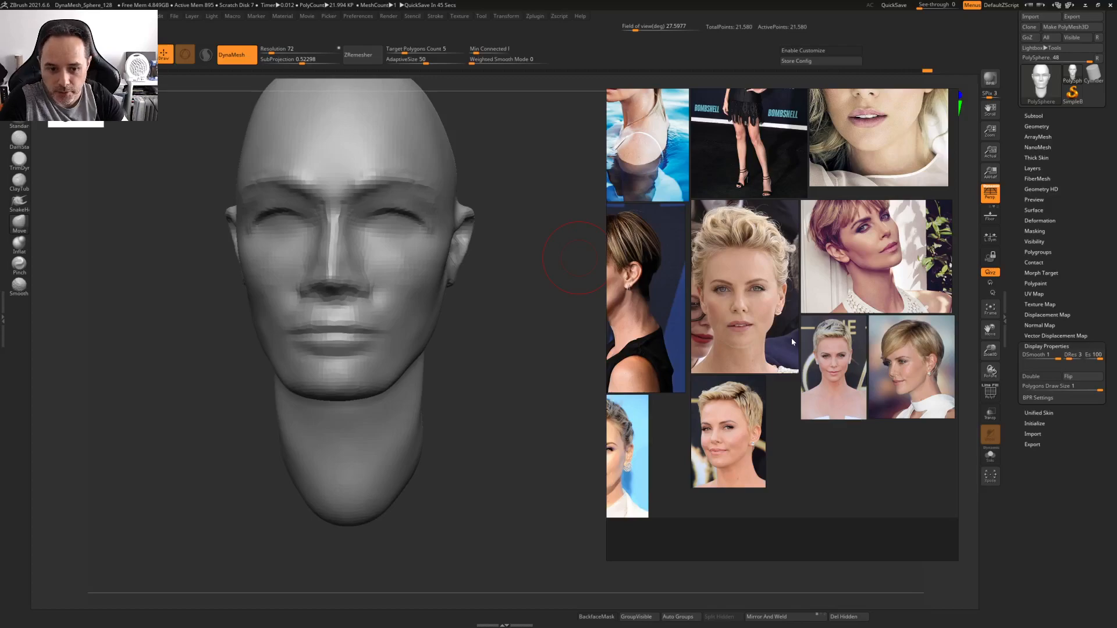
pyautogui.scroll(2, 787, 304)
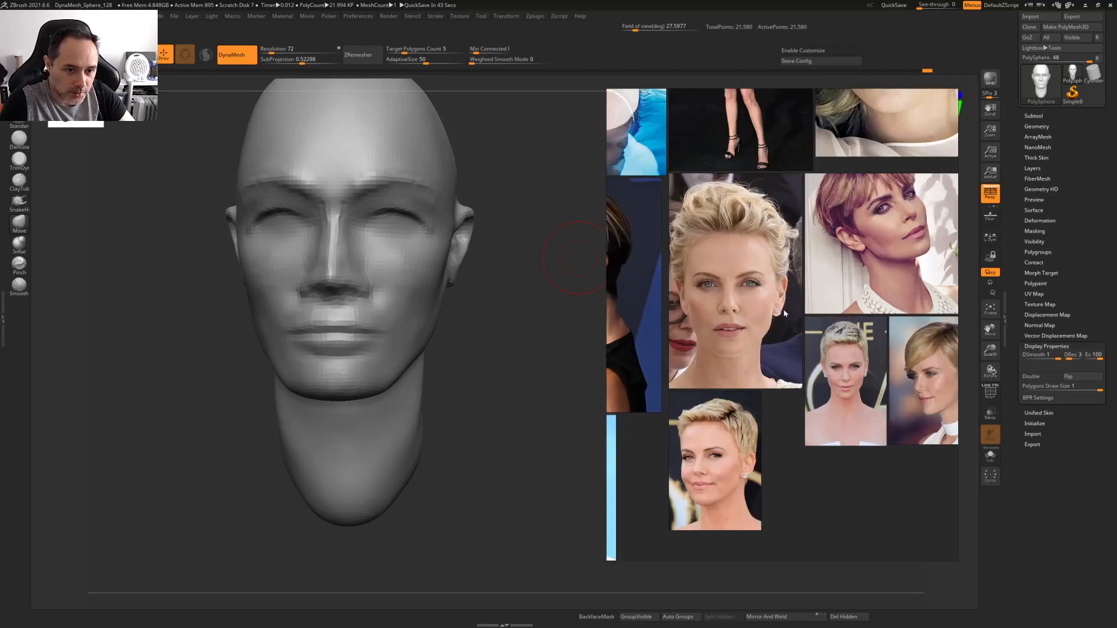
pyautogui.moveTo(858, 207)
pyautogui.mouseDown(button='middle')
pyautogui.moveTo(808, 274)
pyautogui.moveTo(781, 401)
pyautogui.mouseUp(button='middle')
# Lift and widen the upper lip contour with a smaller Move brush, undoing the unwanted strokes, and smooth the lip
pyautogui.moveTo(493, 284)
pyautogui.mouseDown()
pyautogui.moveTo(416, 269)
pyautogui.moveTo(396, 347)
pyautogui.mouseUp()
pyautogui.press('space')
pyautogui.moveTo(438, 291); pyautogui.dragTo(429, 290)
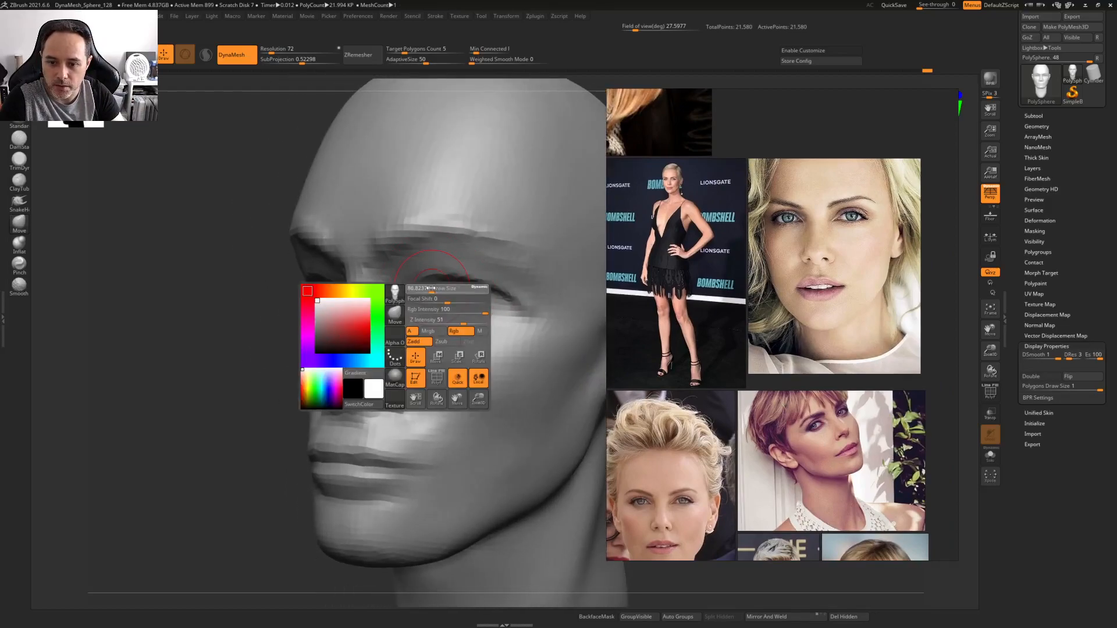
pyautogui.moveTo(445, 295)
pyautogui.mouseDown(button='right')
pyautogui.moveTo(495, 265)
pyautogui.moveTo(468, 286)
pyautogui.moveTo(410, 301)
pyautogui.moveTo(457, 299)
pyautogui.mouseUp(button='right')
pyautogui.moveTo(396, 359)
pyautogui.keyDown('alt'); pyautogui.mouseDown(button='right')
pyautogui.moveTo(444, 285)
pyautogui.moveTo(479, 350)
pyautogui.mouseUp(button='right'); pyautogui.keyUp('alt')
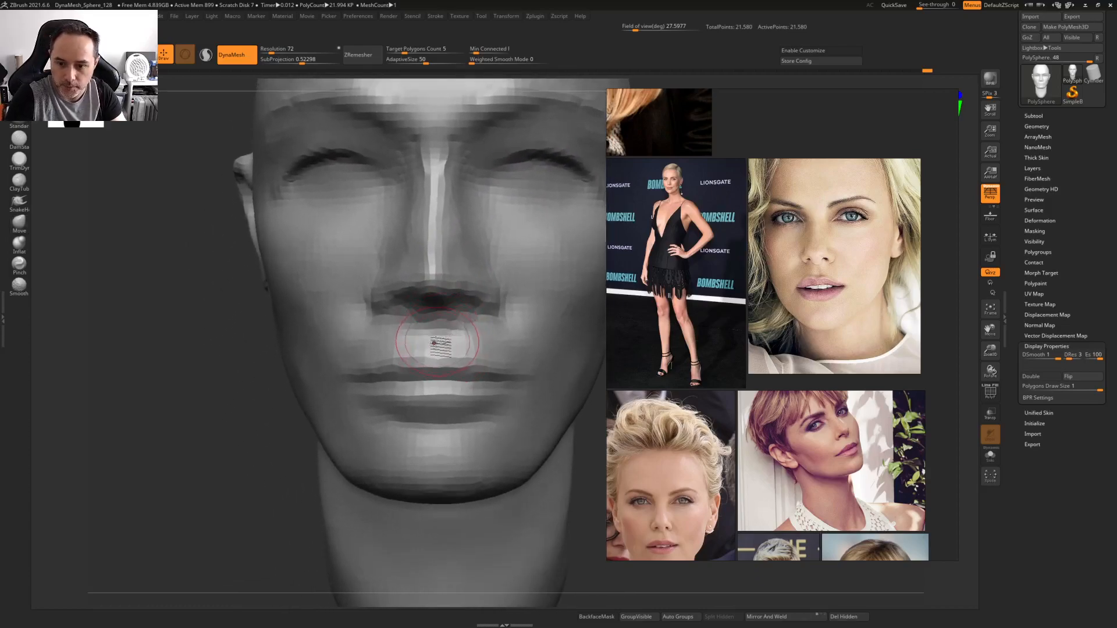
pyautogui.press('space')
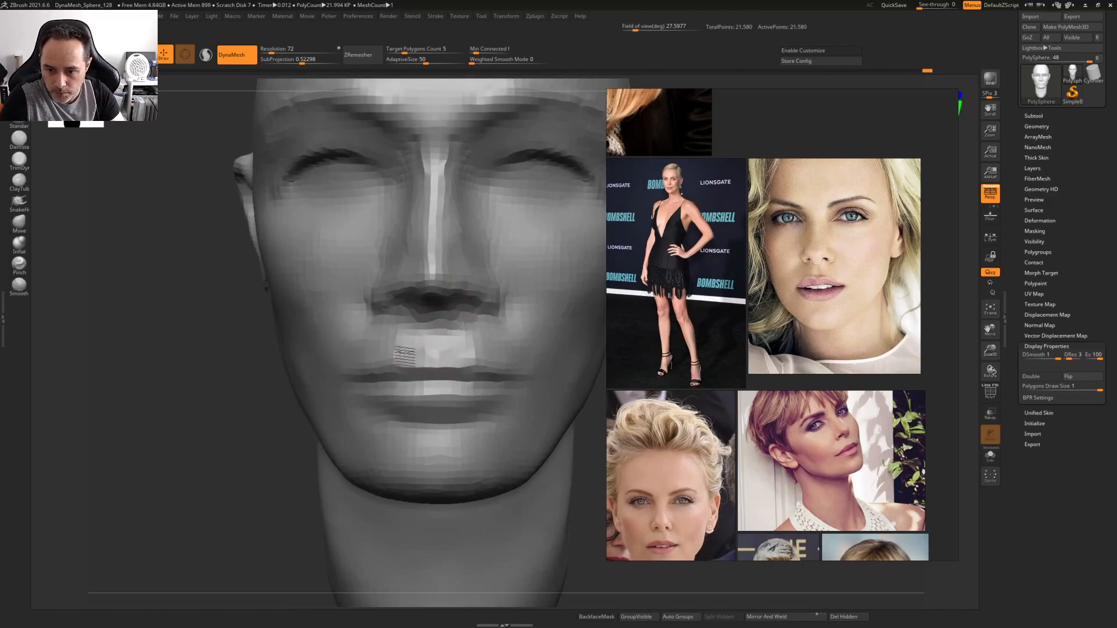
pyautogui.hotkey('ctrl', 'z')
pyautogui.hotkey('ctrl', 'z')
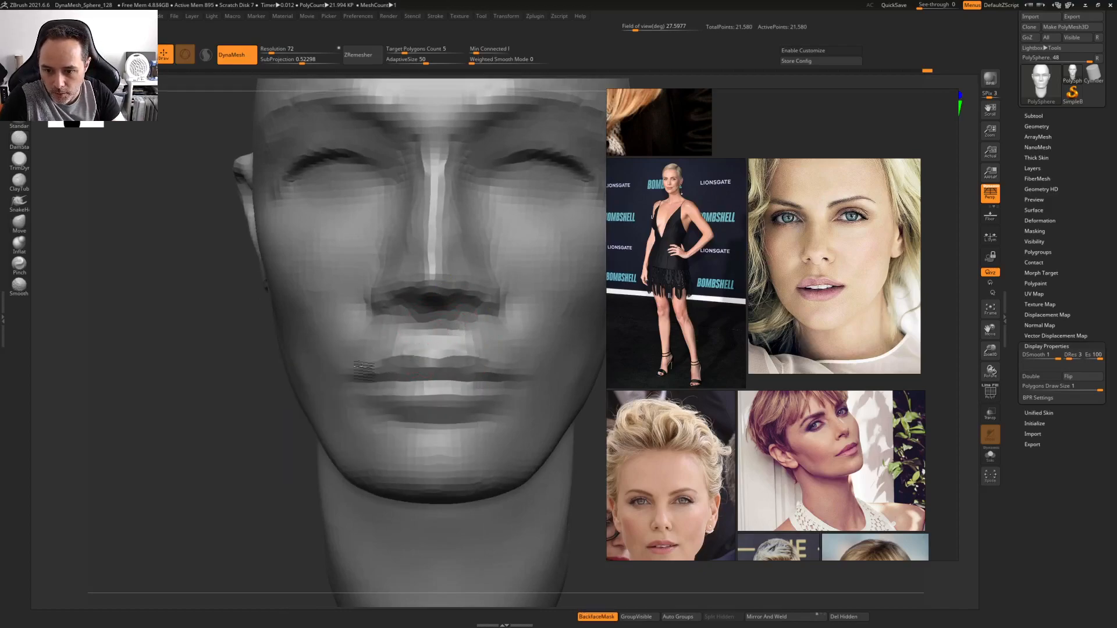
pyautogui.keyDown('shift'); pyautogui.moveTo(395, 371); pyautogui.dragTo(378, 381); pyautogui.keyUp('shift')
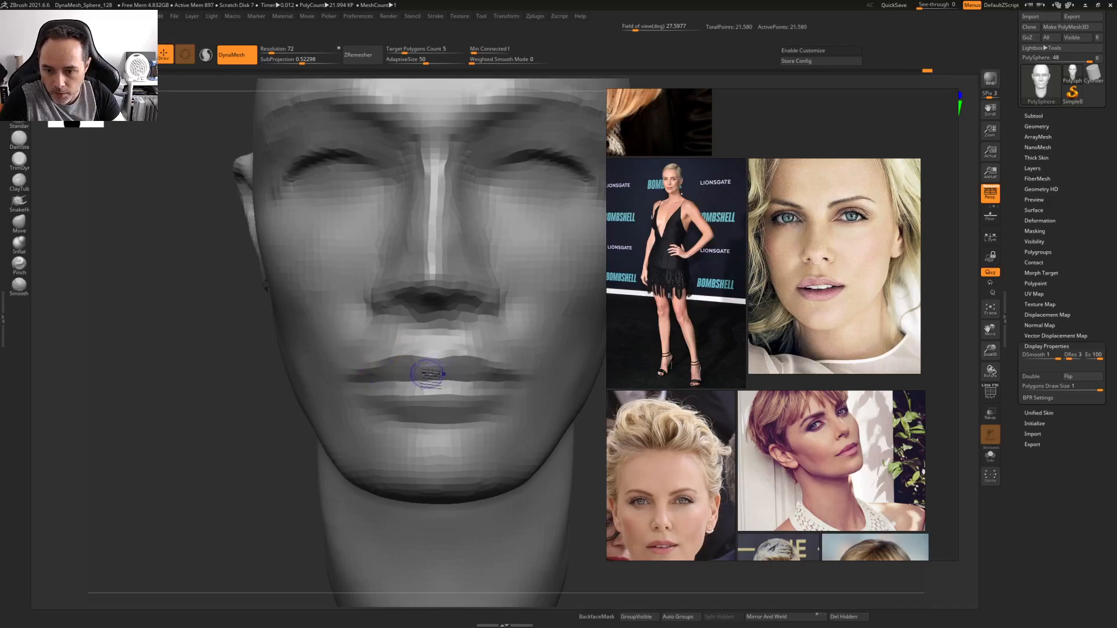
# Shape the upper and lower lips in side view and deepen the parting between them
pyautogui.moveTo(386, 379)
pyautogui.mouseDown(button='right')
pyautogui.moveTo(433, 336)
pyautogui.moveTo(400, 338)
pyautogui.mouseUp(button='right')
pyautogui.moveTo(373, 345); pyautogui.dragTo(348, 349)
pyautogui.moveTo(418, 336); pyautogui.dragTo(331, 356)
pyautogui.rightClick(366, 318)
pyautogui.moveTo(373, 301); pyautogui.dragTo(395, 297, button='right')
pyautogui.moveTo(343, 317); pyautogui.dragTo(381, 301)
# Extend the mouth line back to the corners with backface masking on
pyautogui.moveTo(328, 332); pyautogui.dragTo(291, 334, button='right')
pyautogui.moveTo(470, 327)
pyautogui.mouseDown(button='right')
pyautogui.moveTo(408, 326)
pyautogui.moveTo(424, 336)
pyautogui.moveTo(424, 325)
pyautogui.mouseUp(button='right')
pyautogui.press('space')
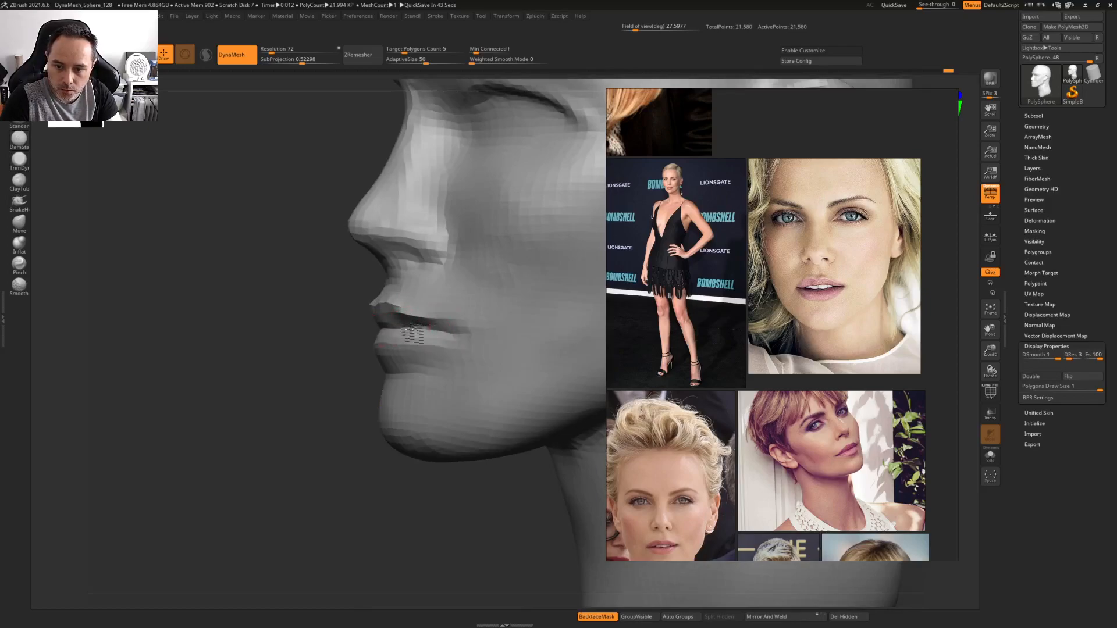
pyautogui.moveTo(439, 326); pyautogui.dragTo(493, 323)
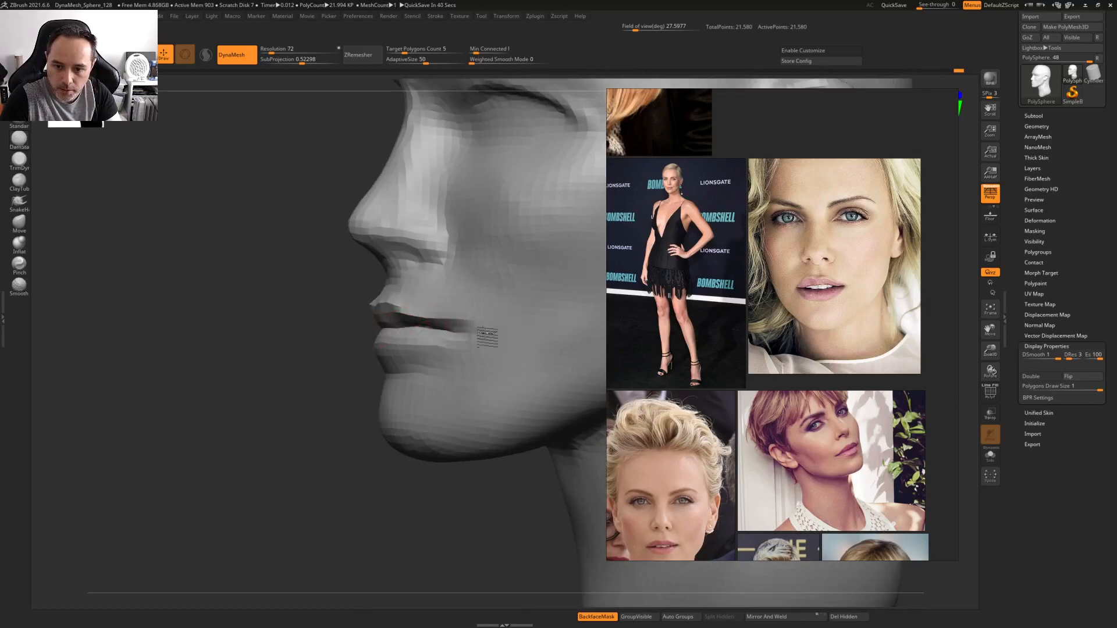
pyautogui.moveTo(432, 345)
pyautogui.keyDown('alt'); pyautogui.mouseDown(button='right')
pyautogui.moveTo(414, 311)
pyautogui.moveTo(389, 307)
pyautogui.moveTo(420, 320)
pyautogui.moveTo(391, 333)
pyautogui.mouseUp(button='right'); pyautogui.keyUp('alt')
pyautogui.keyDown('shift'); pyautogui.moveTo(481, 304); pyautogui.dragTo(349, 319, button='right'); pyautogui.keyUp('shift')
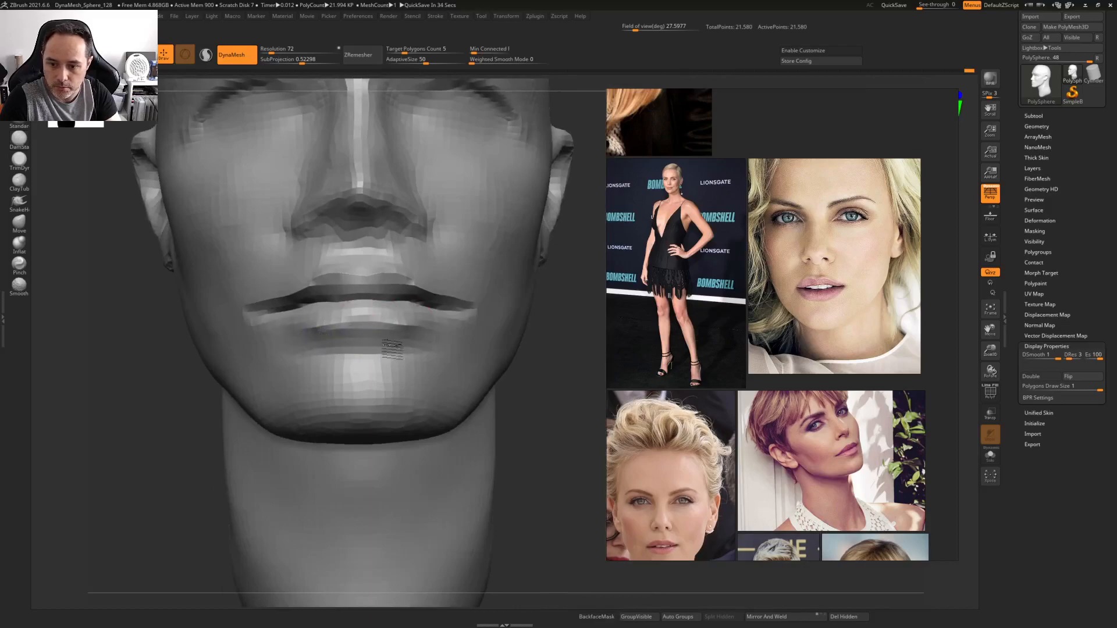
# Refine the mouth corners and the edge of the lower lip from a three-quarter view
pyautogui.moveTo(456, 289); pyautogui.dragTo(446, 332, button='right')
pyautogui.press('space')
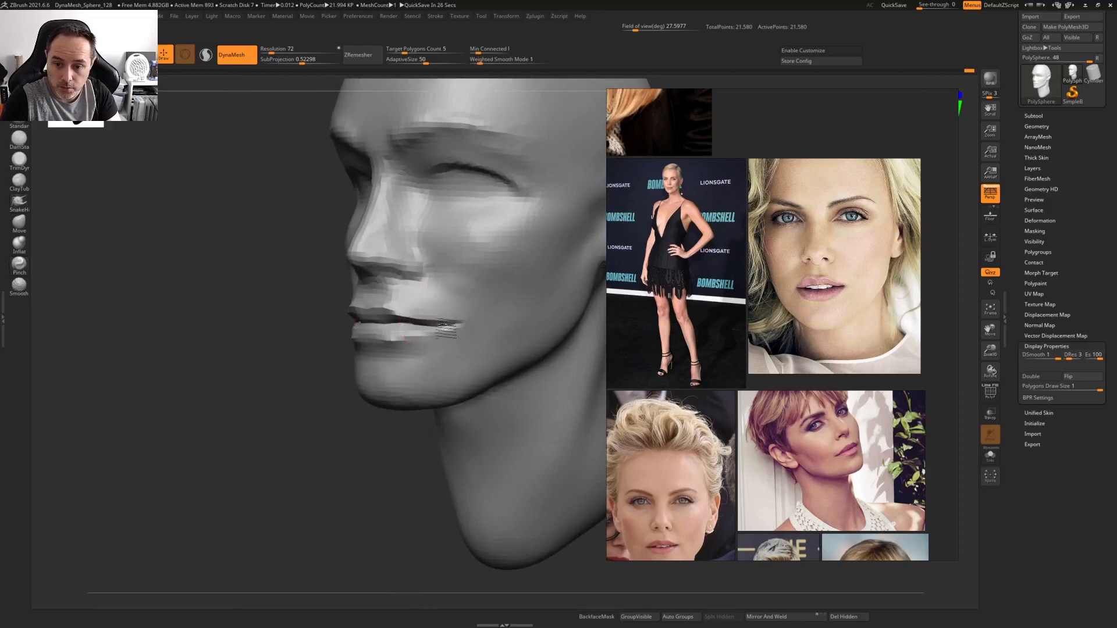
pyautogui.press('space')
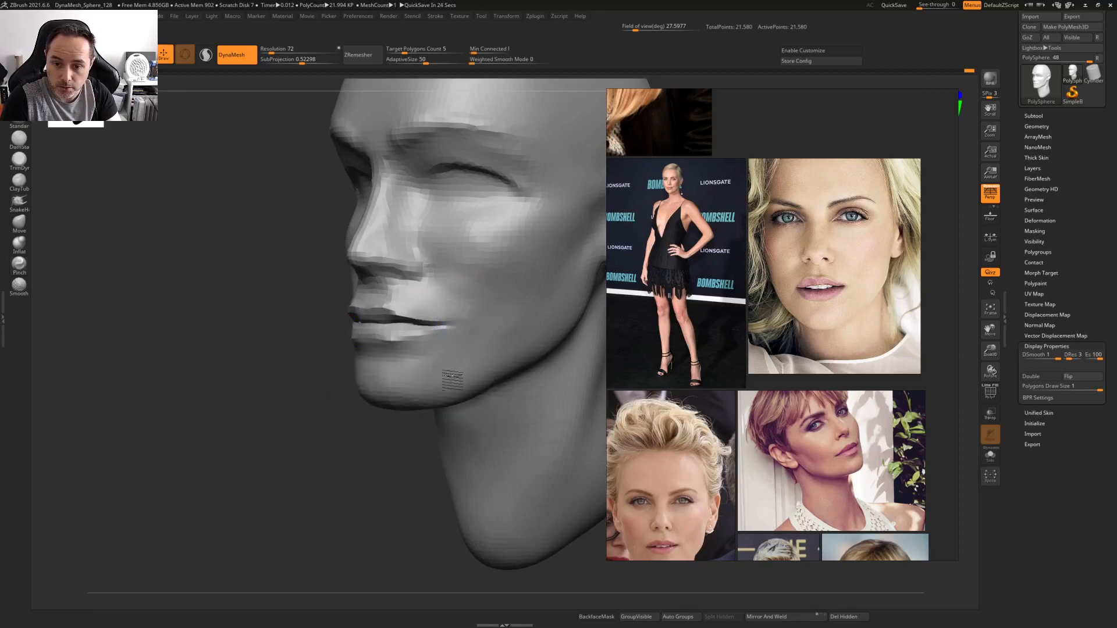
pyautogui.moveTo(514, 304)
pyautogui.mouseDown(button='right')
pyautogui.moveTo(394, 267)
pyautogui.moveTo(401, 336)
pyautogui.moveTo(324, 324)
pyautogui.moveTo(368, 324)
pyautogui.moveTo(396, 294)
pyautogui.moveTo(423, 293)
pyautogui.mouseUp(button='right')
pyautogui.press('space')
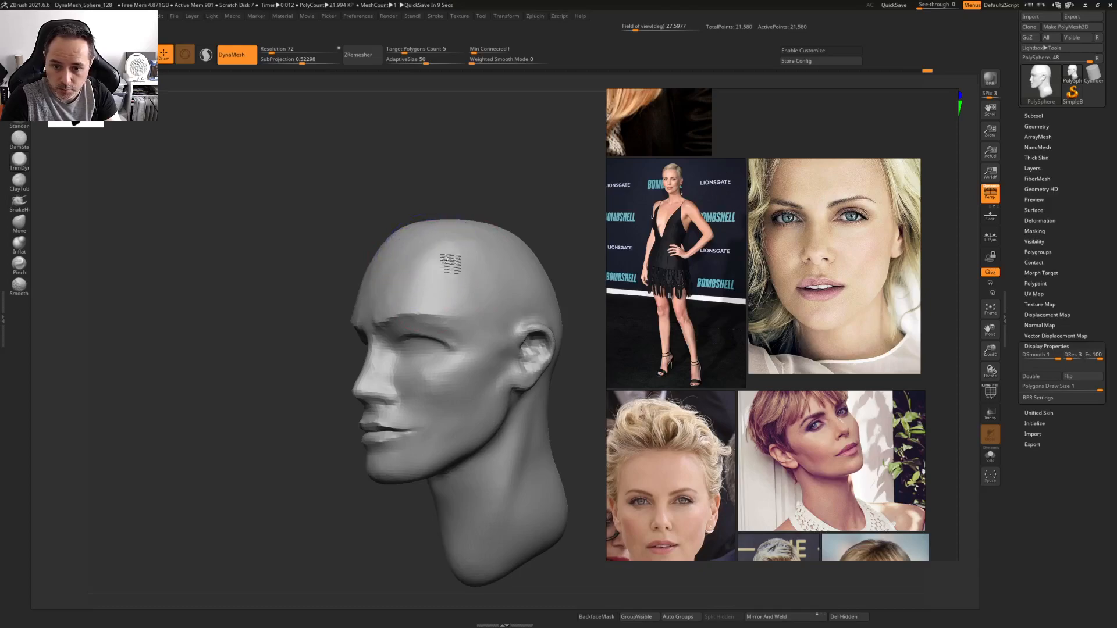
# Flatten the angry slant of the brows by raising their inner ends, and smooth the area between them
pyautogui.moveTo(474, 246)
pyautogui.mouseDown(button='right')
pyautogui.moveTo(498, 278)
pyautogui.moveTo(453, 288)
pyautogui.moveTo(479, 245)
pyautogui.moveTo(451, 280)
pyautogui.moveTo(456, 300)
pyautogui.mouseUp(button='right')
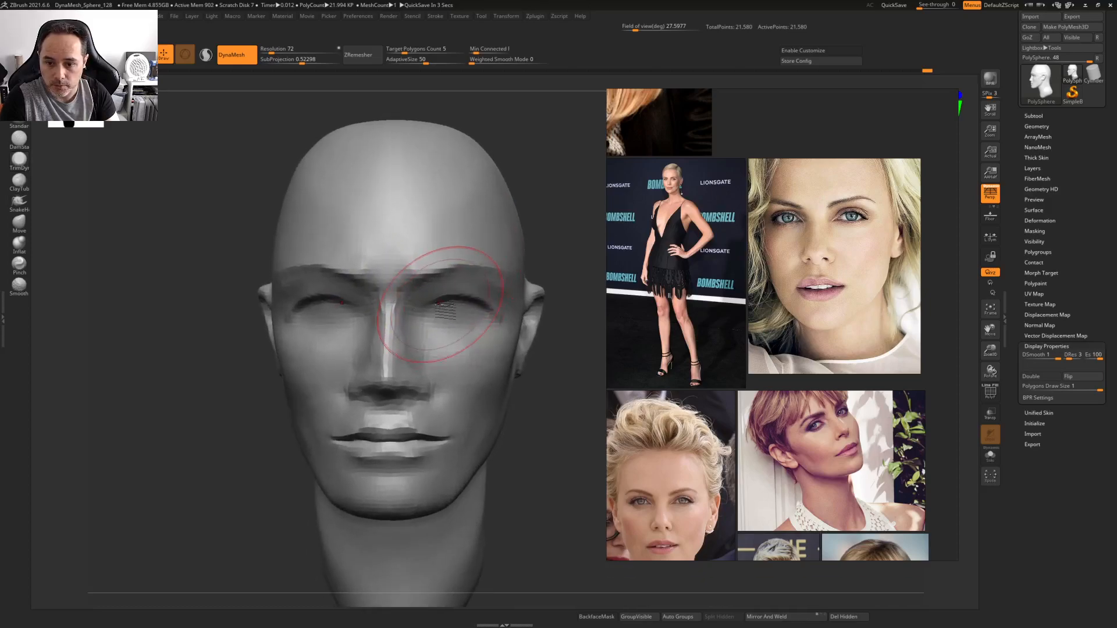
pyautogui.press('space')
pyautogui.moveTo(433, 302); pyautogui.dragTo(419, 295)
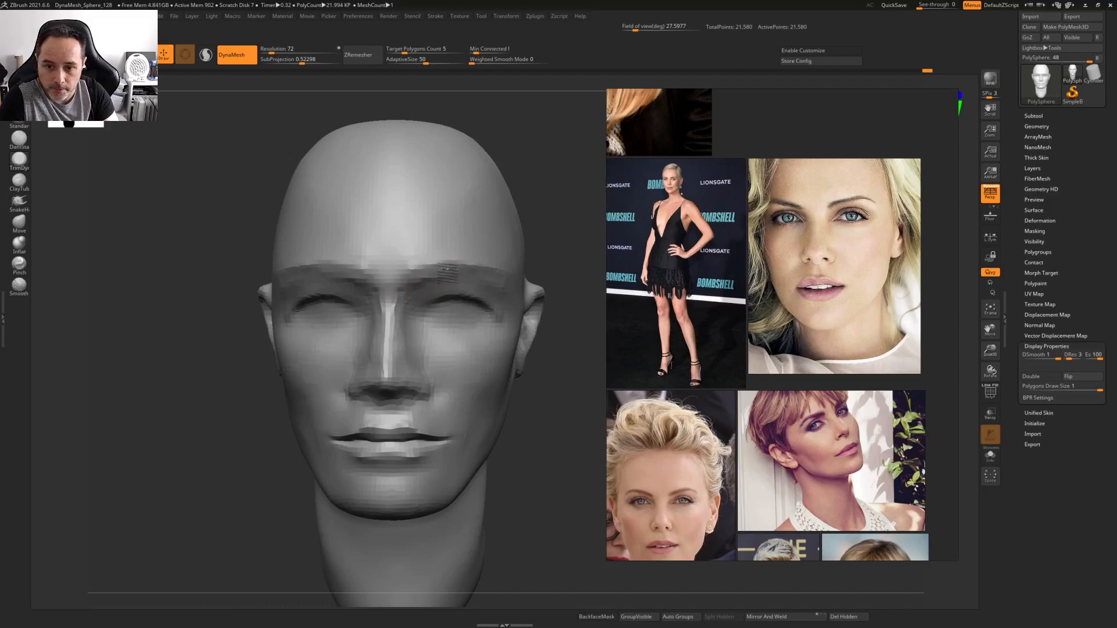
pyautogui.moveTo(420, 278)
pyautogui.keyDown('alt'); pyautogui.mouseDown(button='right')
pyautogui.moveTo(431, 254)
pyautogui.moveTo(430, 266)
pyautogui.mouseUp(button='right'); pyautogui.keyUp('alt')
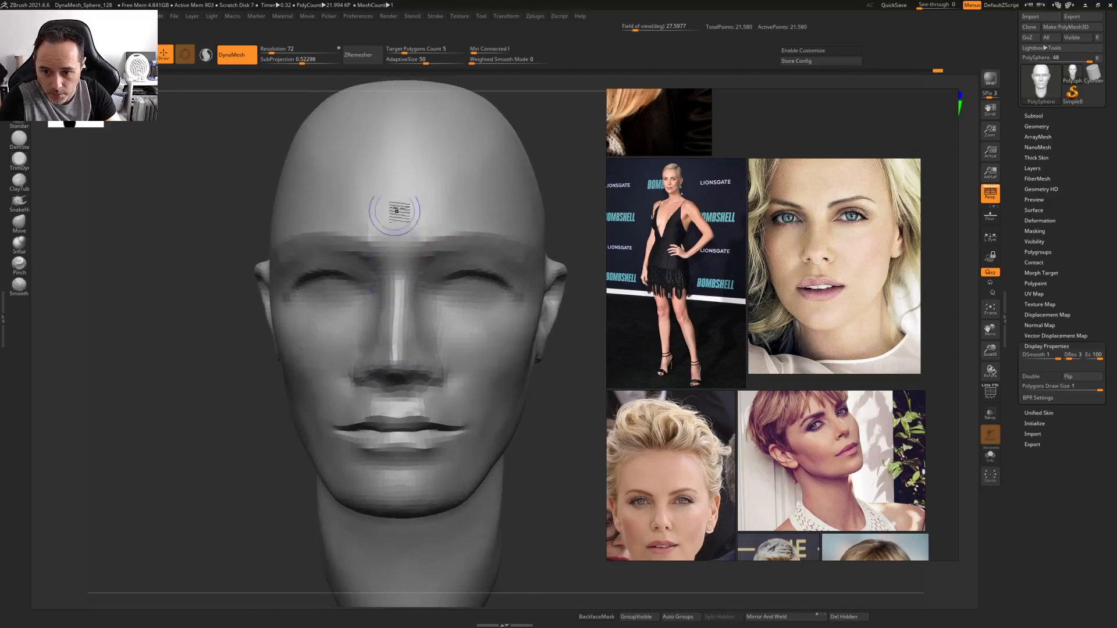
# Broaden the nose bridge and smooth the underside of the nose around the nostrils
pyautogui.keyDown('alt'); pyautogui.moveTo(397, 319); pyautogui.dragTo(407, 291, button='right'); pyautogui.keyUp('alt')
pyautogui.press('space')
pyautogui.moveTo(400, 290); pyautogui.dragTo(397, 289)
pyautogui.keyDown('ctrl'); pyautogui.moveTo(404, 279); pyautogui.dragTo(404, 289, button='right'); pyautogui.keyUp('ctrl')
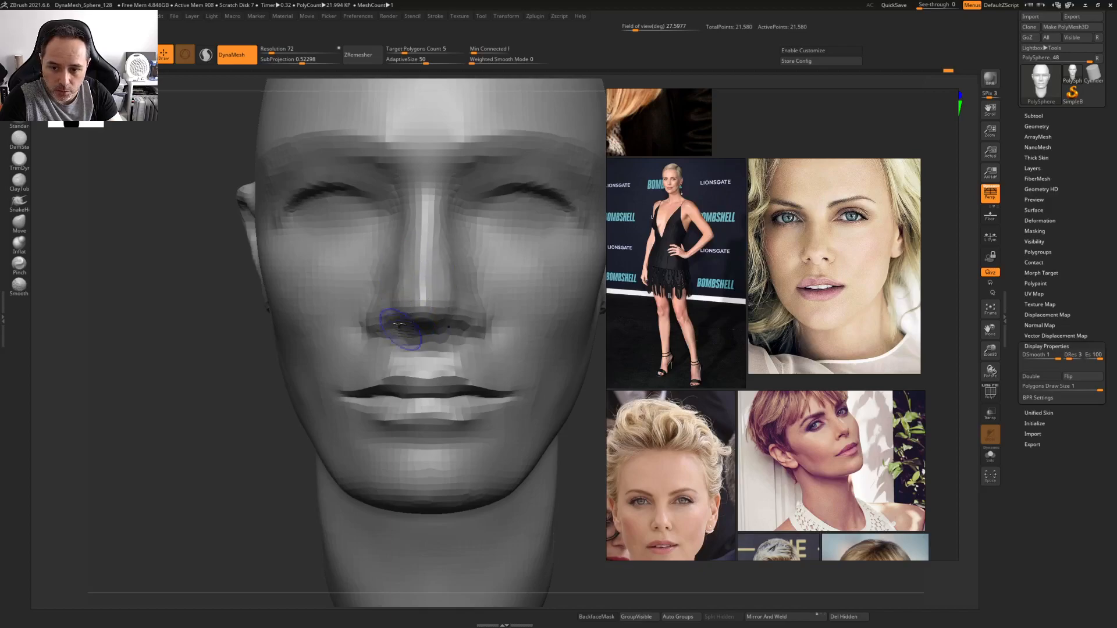
pyautogui.moveTo(419, 298); pyautogui.dragTo(377, 355, button='right')
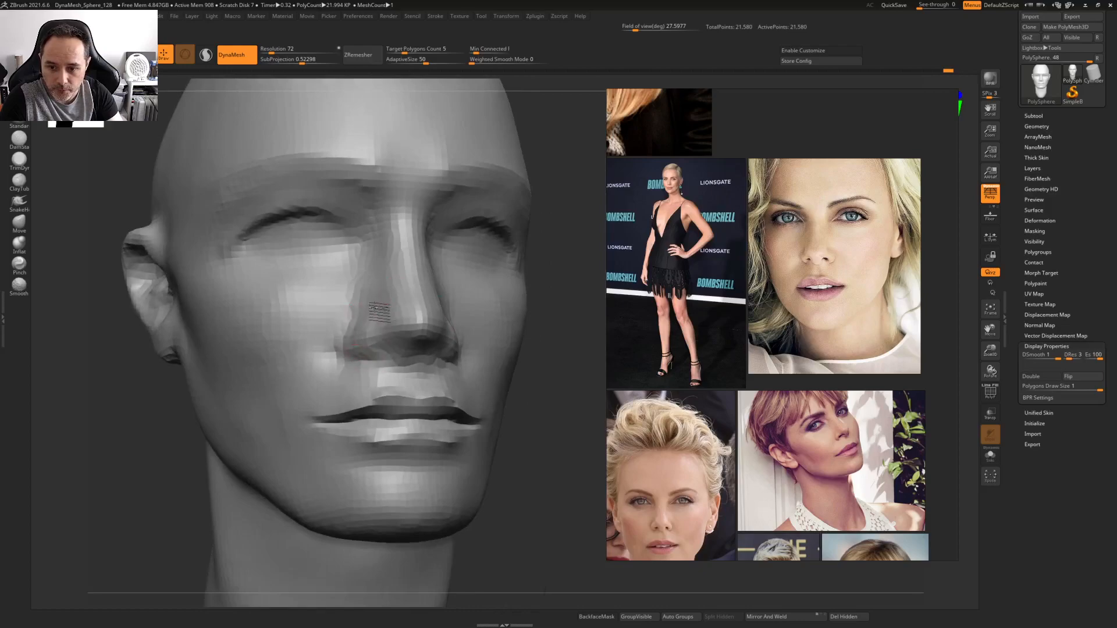
# Build up the nostril wing and the side of the nose with the Move and ClayBuildup brushes
pyautogui.press('b')
pyautogui.press('m')
pyautogui.press('v')
pyautogui.moveTo(338, 329)
pyautogui.mouseDown(button='right')
pyautogui.moveTo(368, 350)
pyautogui.moveTo(326, 348)
pyautogui.moveTo(401, 302)
pyautogui.moveTo(324, 284)
pyautogui.moveTo(349, 317)
pyautogui.moveTo(335, 314)
pyautogui.mouseUp(button='right')
pyautogui.press('b')
pyautogui.press('c')
pyautogui.press('b')
pyautogui.press('space')
pyautogui.moveTo(351, 304); pyautogui.dragTo(359, 304)
pyautogui.moveTo(374, 305); pyautogui.dragTo(357, 304, button='right')
pyautogui.moveTo(374, 267)
pyautogui.mouseDown()
pyautogui.moveTo(387, 324)
pyautogui.moveTo(403, 335)
pyautogui.moveTo(412, 320)
pyautogui.moveTo(399, 294)
pyautogui.moveTo(419, 291)
pyautogui.mouseUp()
# Set the DynaMesh resolution to 56 and remesh the head
pyautogui.moveTo(269, 51); pyautogui.dragTo(270, 51)
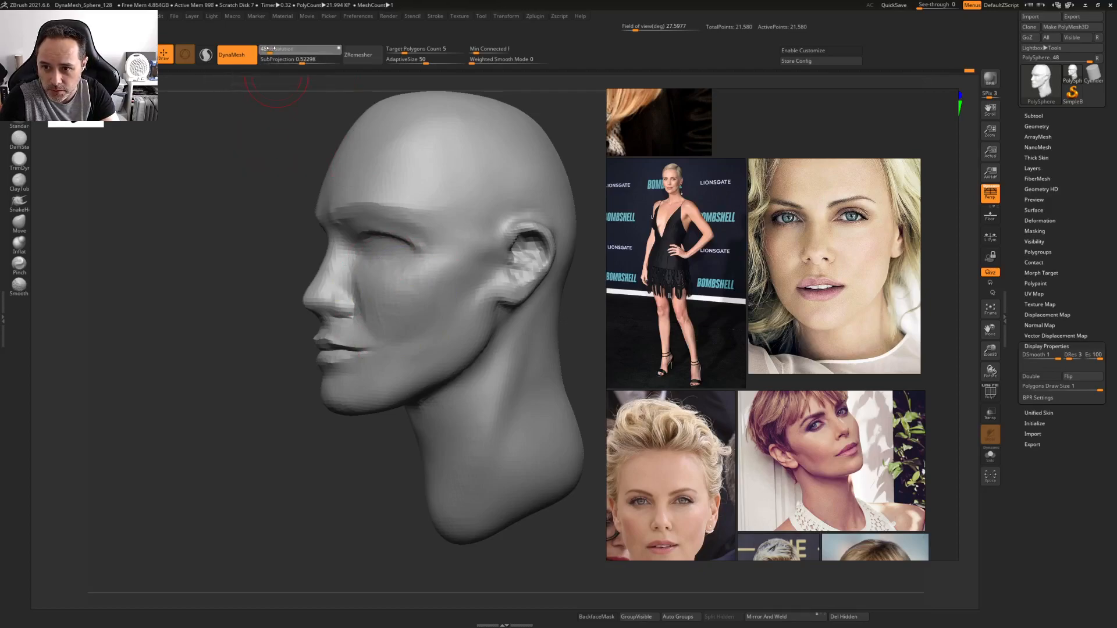
pyautogui.press('Return')
pyautogui.keyDown('ctrl'); pyautogui.moveTo(211, 187); pyautogui.dragTo(254, 262); pyautogui.keyUp('ctrl')
pyautogui.keyDown('shift'); pyautogui.moveTo(408, 327); pyautogui.dragTo(465, 326, button='right'); pyautogui.keyUp('shift')
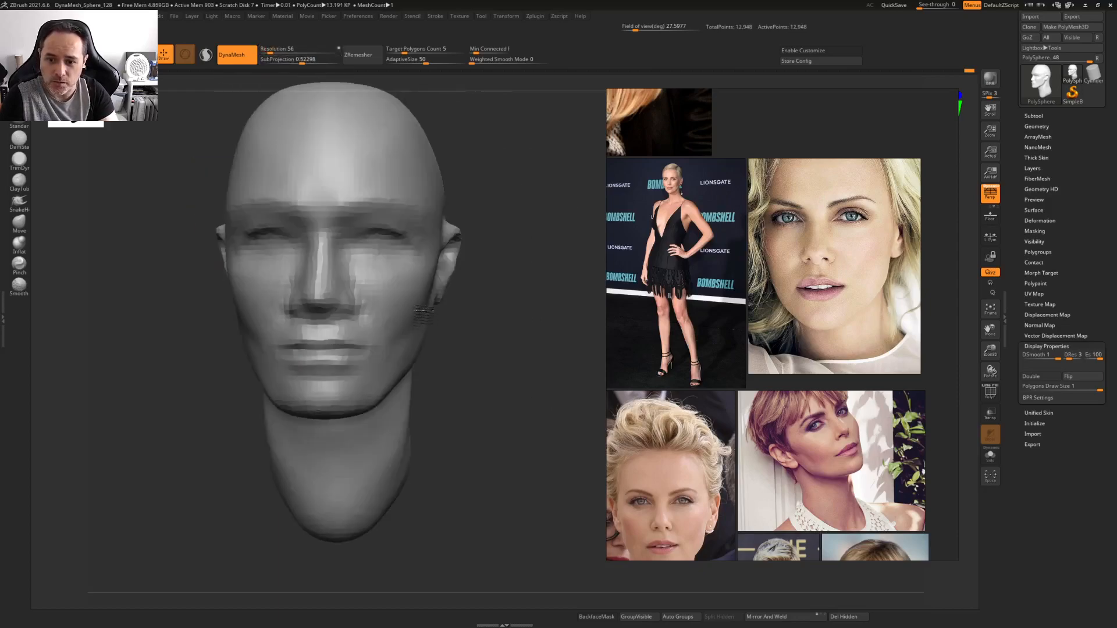
# Fill in the mouth crease and soften the lip corners using the ClayBuildup brush at a smaller draw size
pyautogui.moveTo(389, 293)
pyautogui.keyDown('alt'); pyautogui.mouseDown(button='right')
pyautogui.moveTo(433, 285)
pyautogui.moveTo(445, 262)
pyautogui.moveTo(400, 321)
pyautogui.mouseUp(button='right'); pyautogui.keyUp('alt')
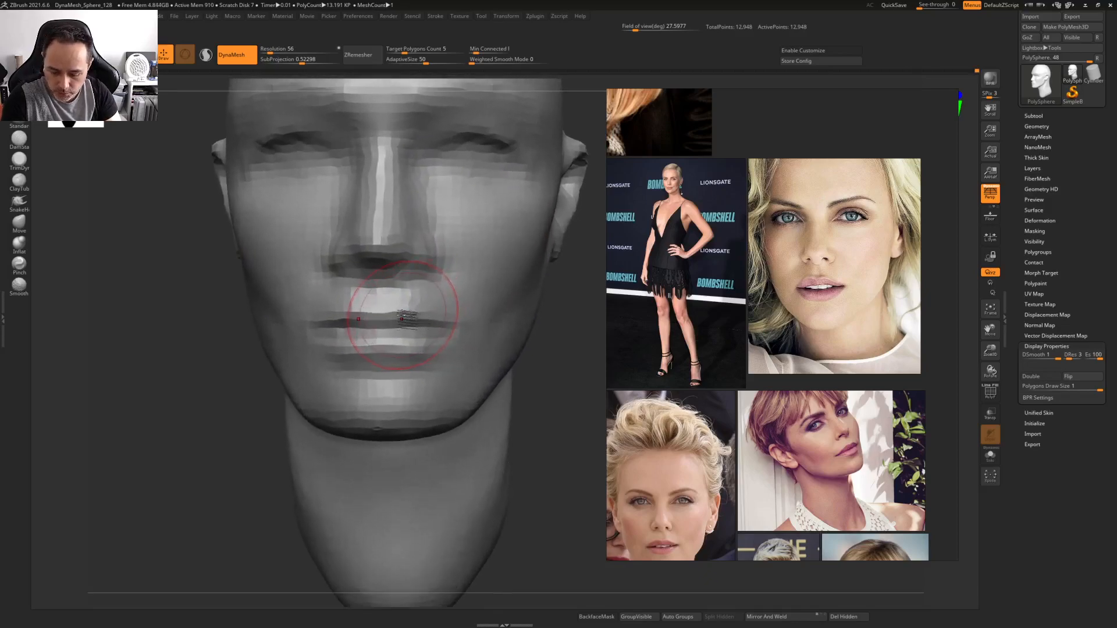
pyautogui.press('space')
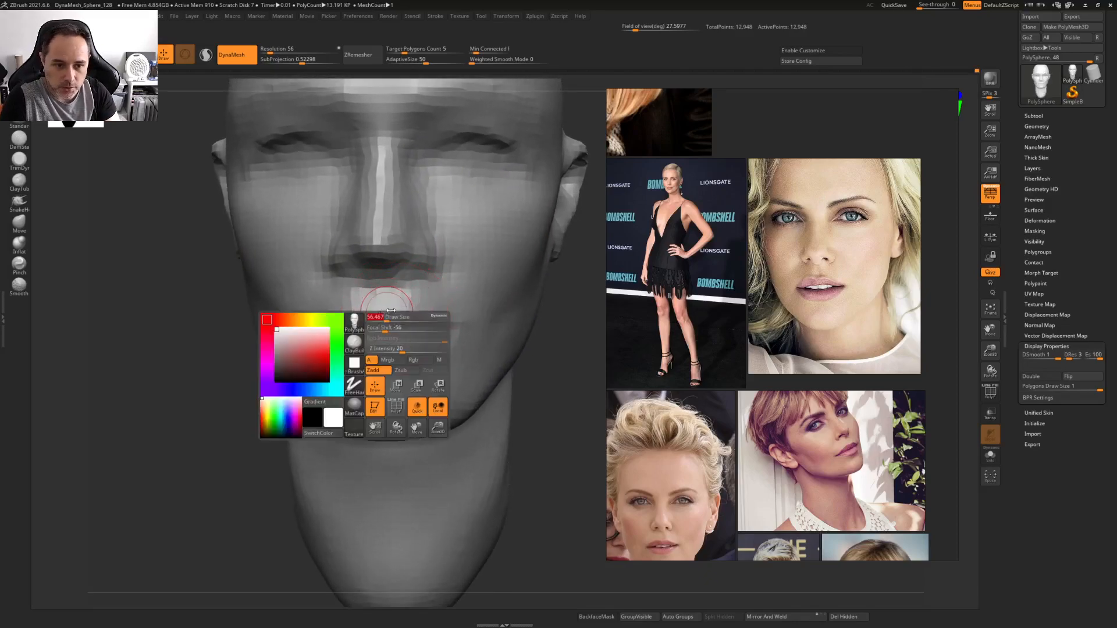
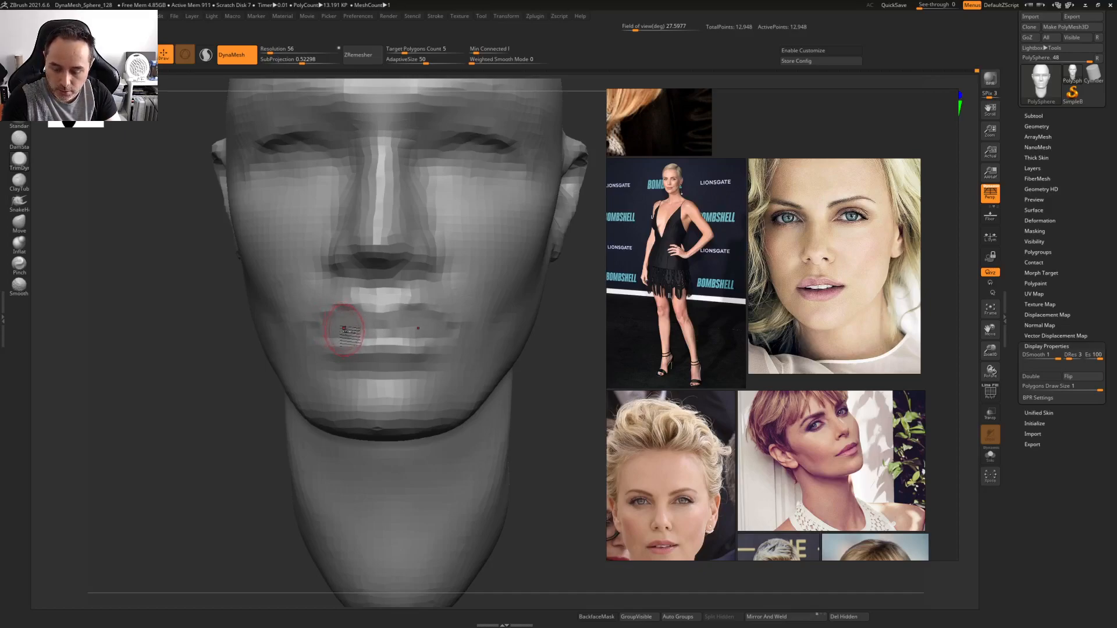
pyautogui.moveTo(409, 337); pyautogui.dragTo(430, 334)
# Reshape the upper lip and the area under the nose in profile with the SnakeHook brush, following the three-quarter reference photo
pyautogui.keyDown('ctrl'); pyautogui.moveTo(485, 270); pyautogui.dragTo(229, 280, button='right'); pyautogui.keyUp('ctrl')
pyautogui.moveTo(440, 261)
pyautogui.keyDown('alt'); pyautogui.mouseDown(button='right')
pyautogui.moveTo(439, 288)
pyautogui.moveTo(457, 266)
pyautogui.moveTo(469, 281)
pyautogui.moveTo(503, 271)
pyautogui.moveTo(426, 282)
pyautogui.moveTo(368, 310)
pyautogui.mouseUp(button='right'); pyautogui.keyUp('alt')
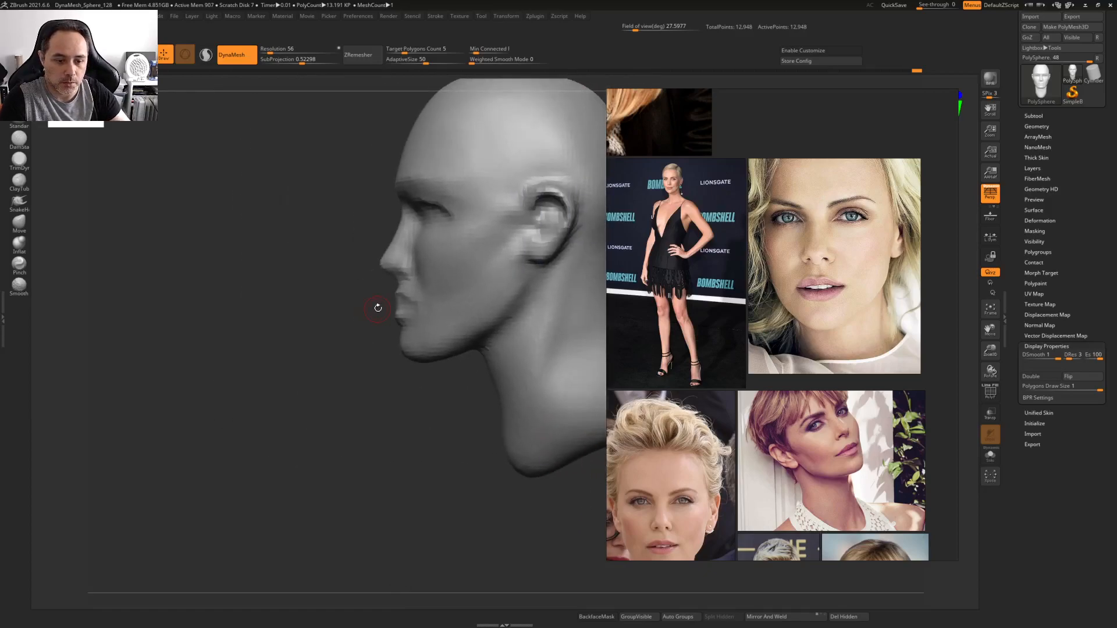
pyautogui.scroll(-5, 749, 324)
pyautogui.scroll(10, 747, 373)
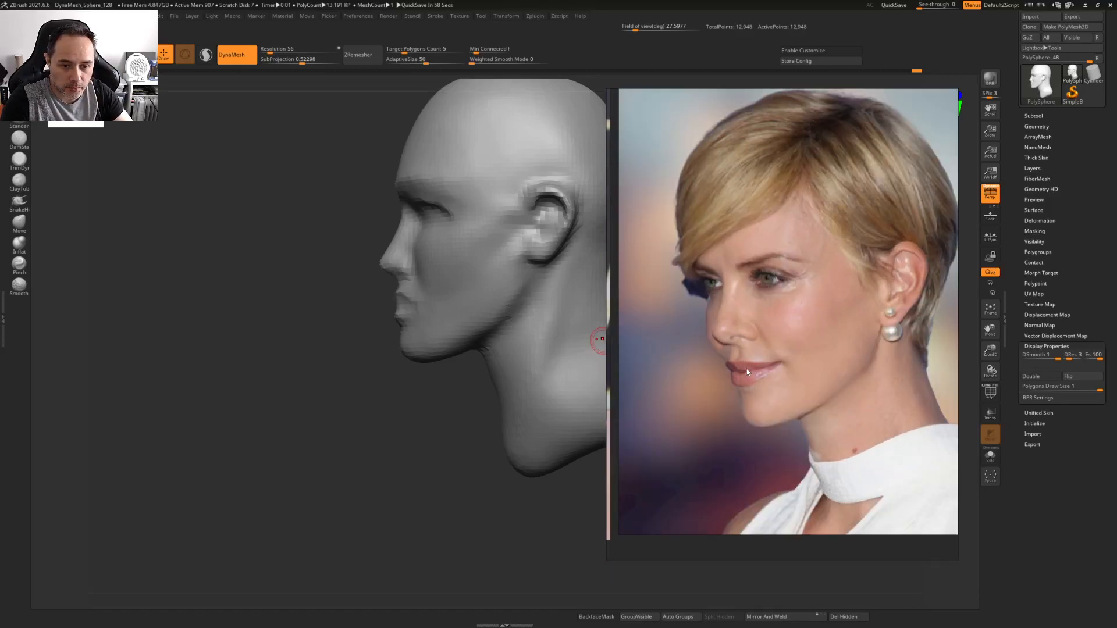
pyautogui.scroll(2, 748, 372)
pyautogui.moveTo(287, 409); pyautogui.dragTo(291, 374)
pyautogui.keyDown('alt'); pyautogui.moveTo(290, 374); pyautogui.dragTo(279, 442); pyautogui.keyUp('alt')
pyautogui.press('space')
pyautogui.moveTo(413, 319); pyautogui.dragTo(436, 316)
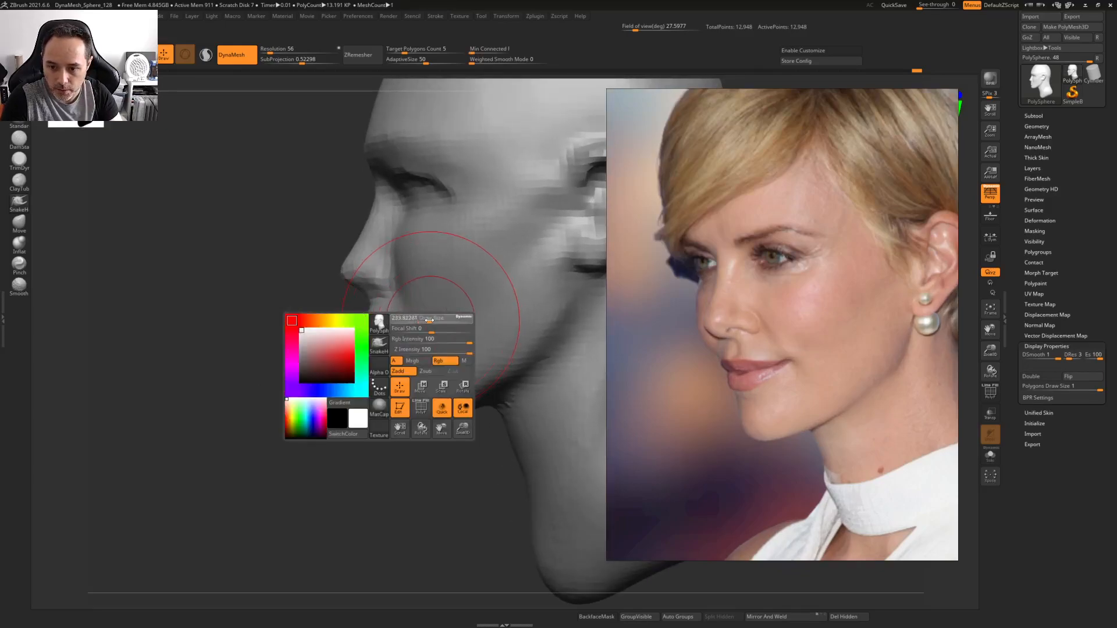
pyautogui.moveTo(336, 332); pyautogui.dragTo(344, 333)
pyautogui.press('space')
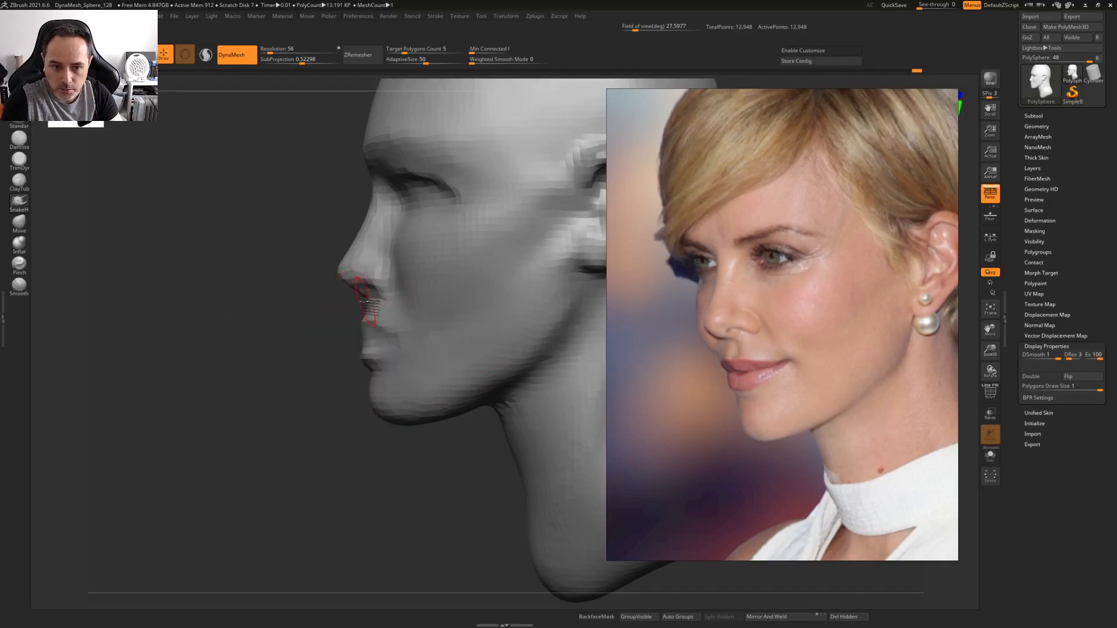
pyautogui.press('space')
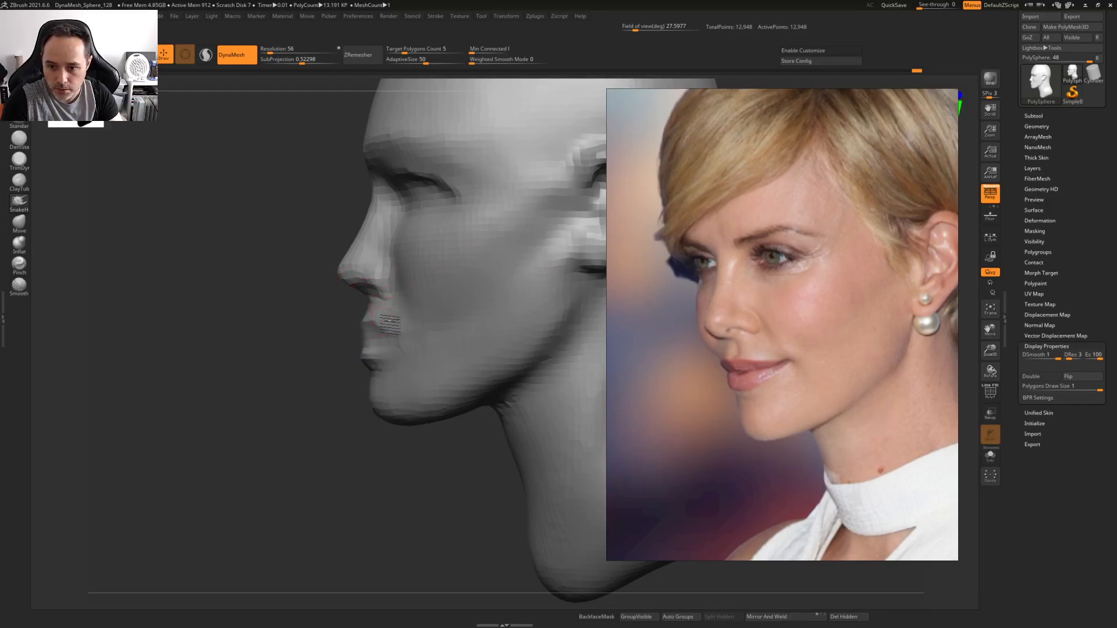
# Turn on backface masking, reshape the parting between the lips, and smooth the lips toward their corner
pyautogui.press('2')
pyautogui.moveTo(389, 327); pyautogui.dragTo(411, 332, button='right')
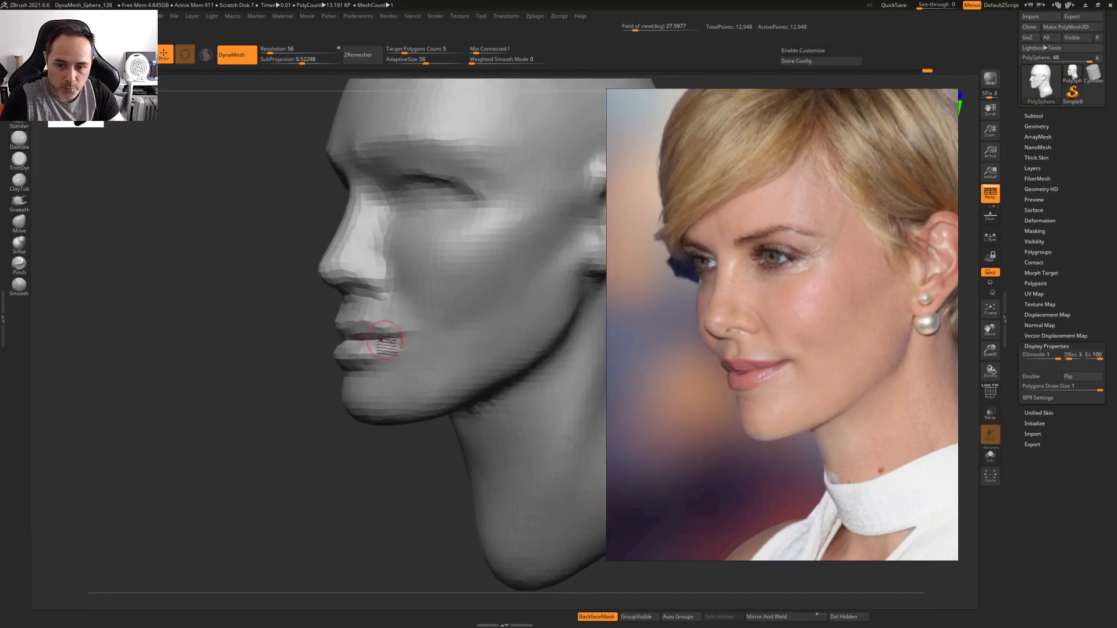
pyautogui.moveTo(411, 330); pyautogui.dragTo(408, 335, button='right')
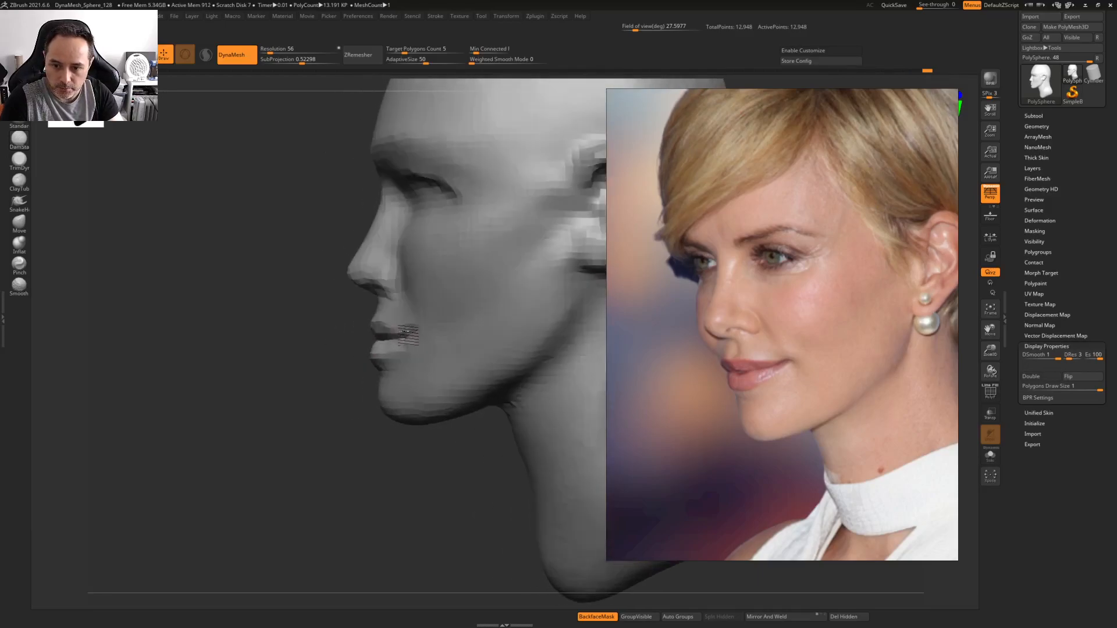
pyautogui.keyDown('shift'); pyautogui.moveTo(400, 337); pyautogui.dragTo(400, 332); pyautogui.keyUp('shift')
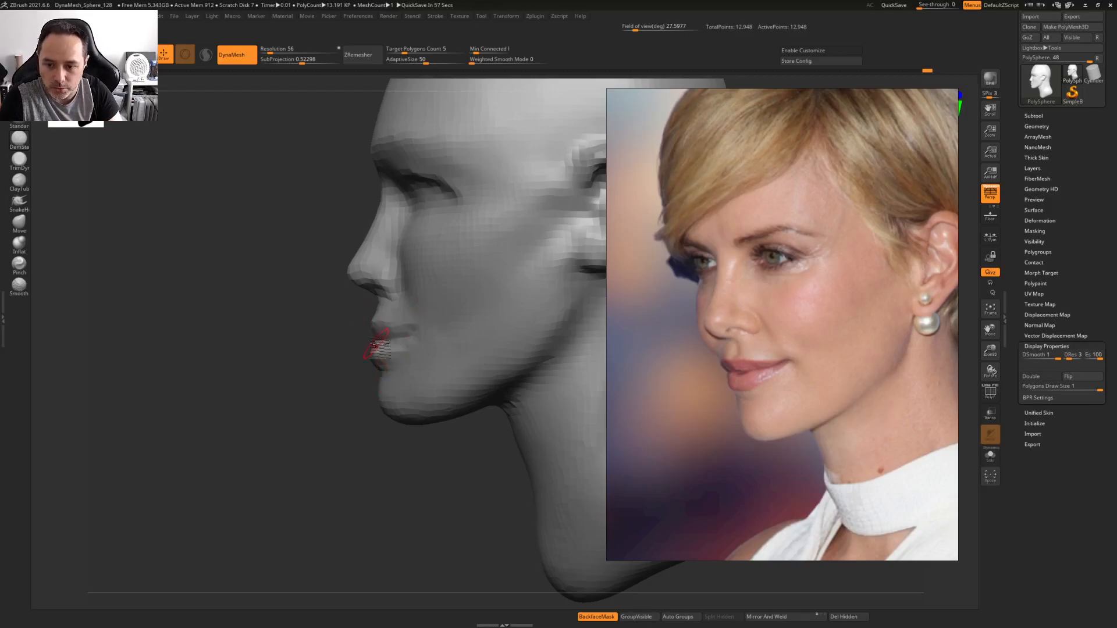
pyautogui.keyDown('shift'); pyautogui.moveTo(384, 360); pyautogui.dragTo(355, 355); pyautogui.keyUp('shift')
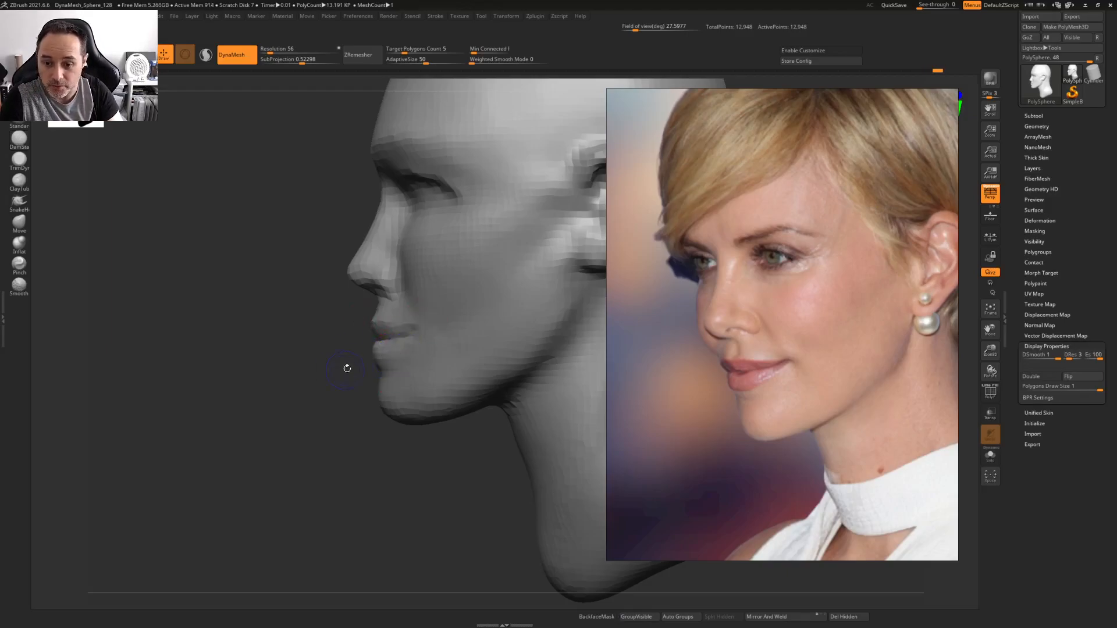
# Shape the lower lip and the crease beneath it, and adjust the mouth corner where it meets the cheek
pyautogui.moveTo(371, 380)
pyautogui.mouseDown()
pyautogui.moveTo(424, 357)
pyautogui.moveTo(371, 375)
pyautogui.mouseUp()
pyautogui.moveTo(449, 344)
pyautogui.mouseDown()
pyautogui.moveTo(386, 361)
pyautogui.moveTo(399, 356)
pyautogui.mouseUp()
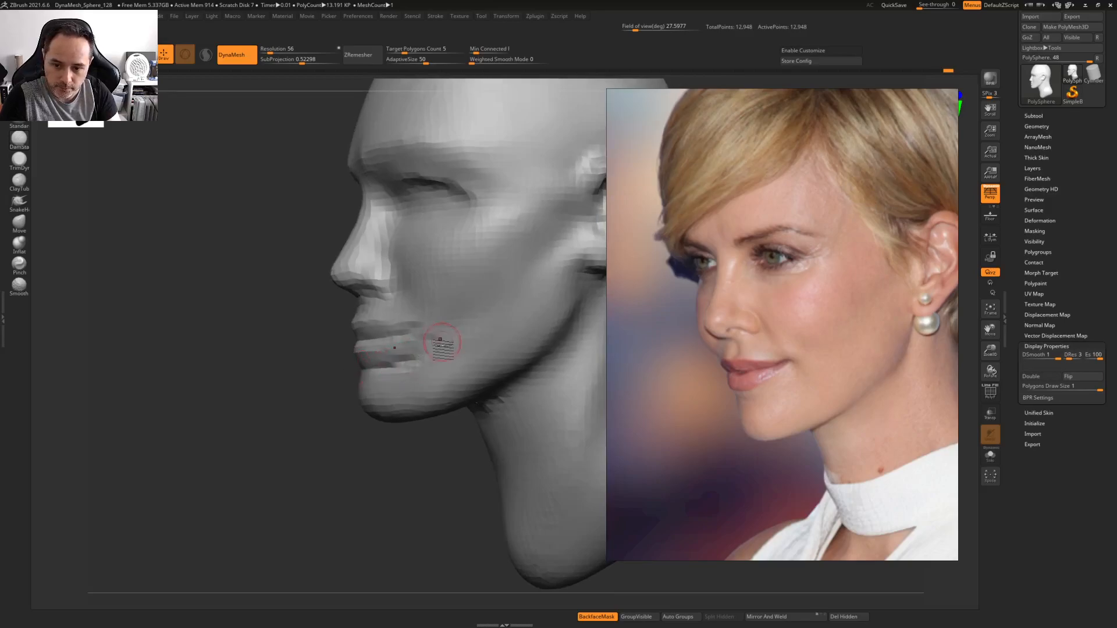
pyautogui.moveTo(461, 346)
pyautogui.mouseDown(button='right')
pyautogui.moveTo(411, 309)
pyautogui.moveTo(386, 327)
pyautogui.mouseUp(button='right')
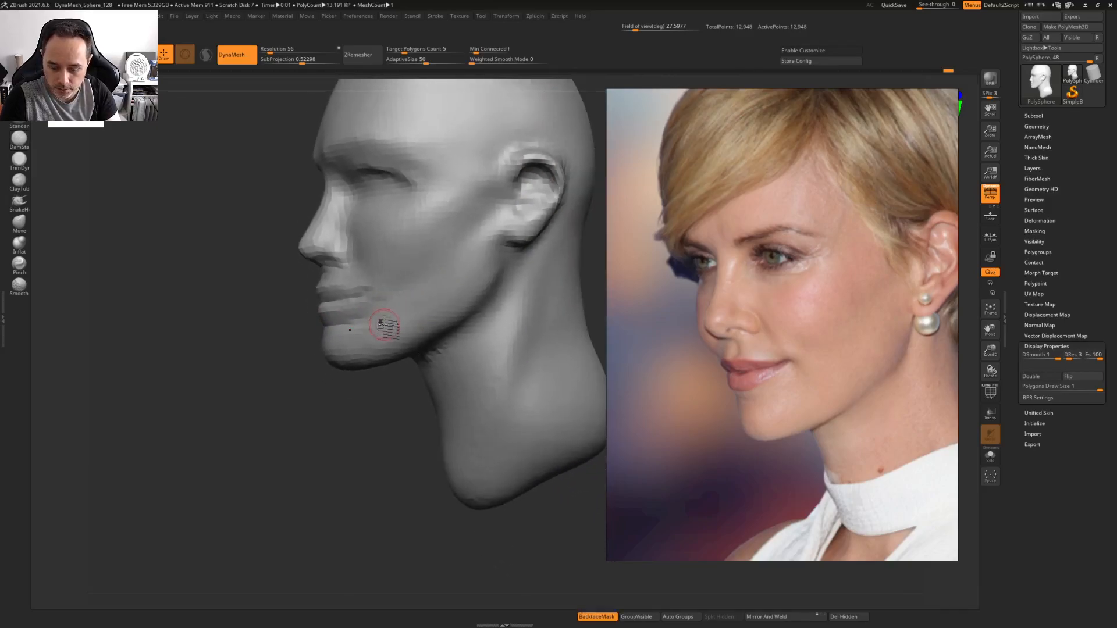
# Adjust the chin and jawline with backface masking off, and remesh the head
pyautogui.press('space')
pyautogui.moveTo(397, 335); pyautogui.dragTo(337, 365)
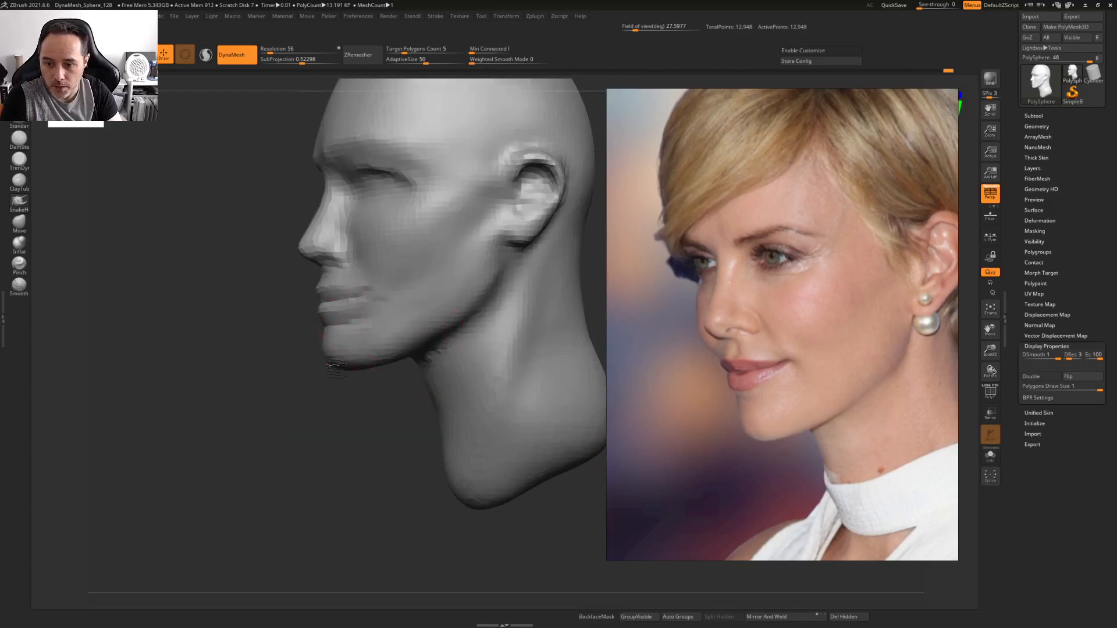
pyautogui.moveTo(336, 366)
pyautogui.mouseDown(button='right')
pyautogui.moveTo(335, 337)
pyautogui.moveTo(320, 325)
pyautogui.mouseUp(button='right')
pyautogui.press('space')
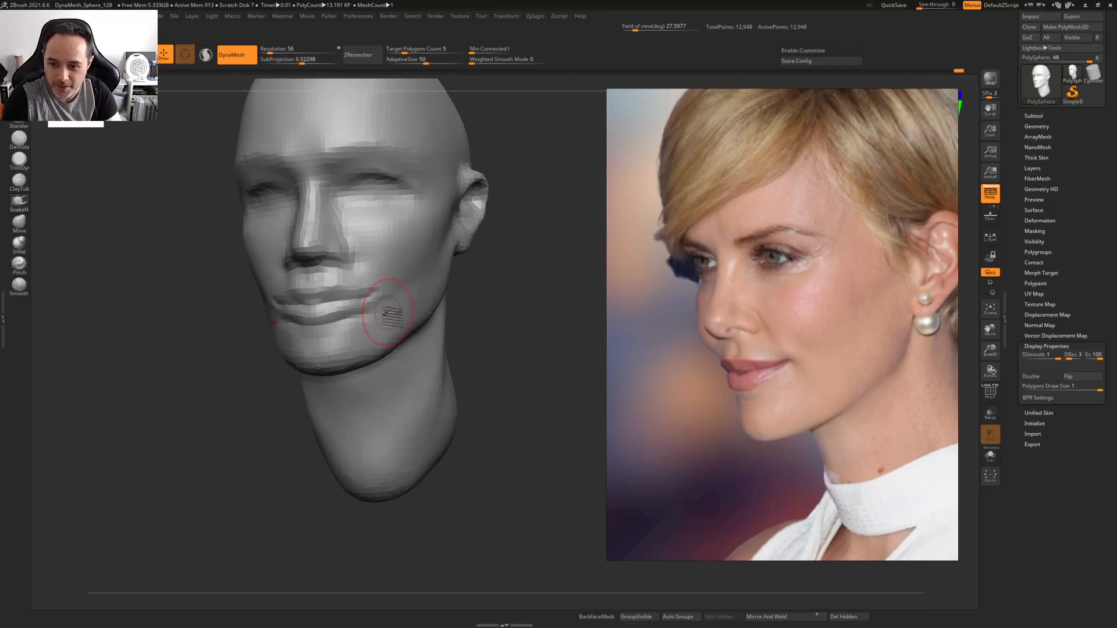
pyautogui.moveTo(287, 419); pyautogui.dragTo(326, 434, button='right')
pyautogui.keyDown('ctrl'); pyautogui.moveTo(386, 319); pyautogui.dragTo(381, 387, button='right'); pyautogui.keyUp('ctrl')
pyautogui.keyDown('alt'); pyautogui.moveTo(373, 343); pyautogui.dragTo(406, 335, button='right'); pyautogui.keyUp('alt')
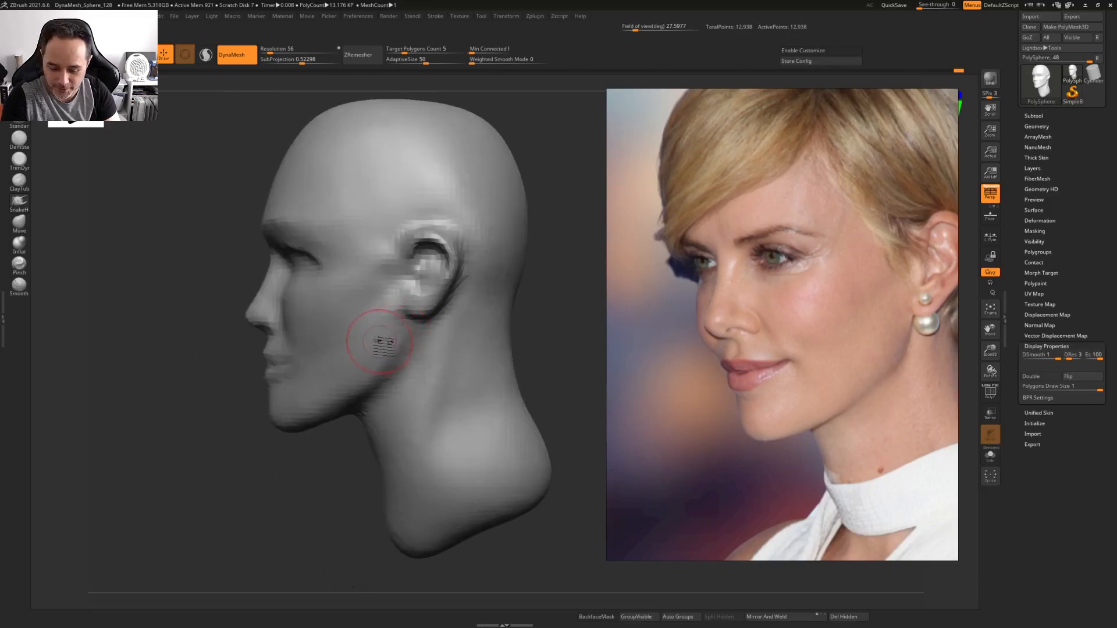
# Round out the forehead and crown silhouette in the side view
pyautogui.press('space')
pyautogui.keyDown('ctrl'); pyautogui.moveTo(404, 312); pyautogui.dragTo(372, 364, button='right'); pyautogui.keyUp('ctrl')
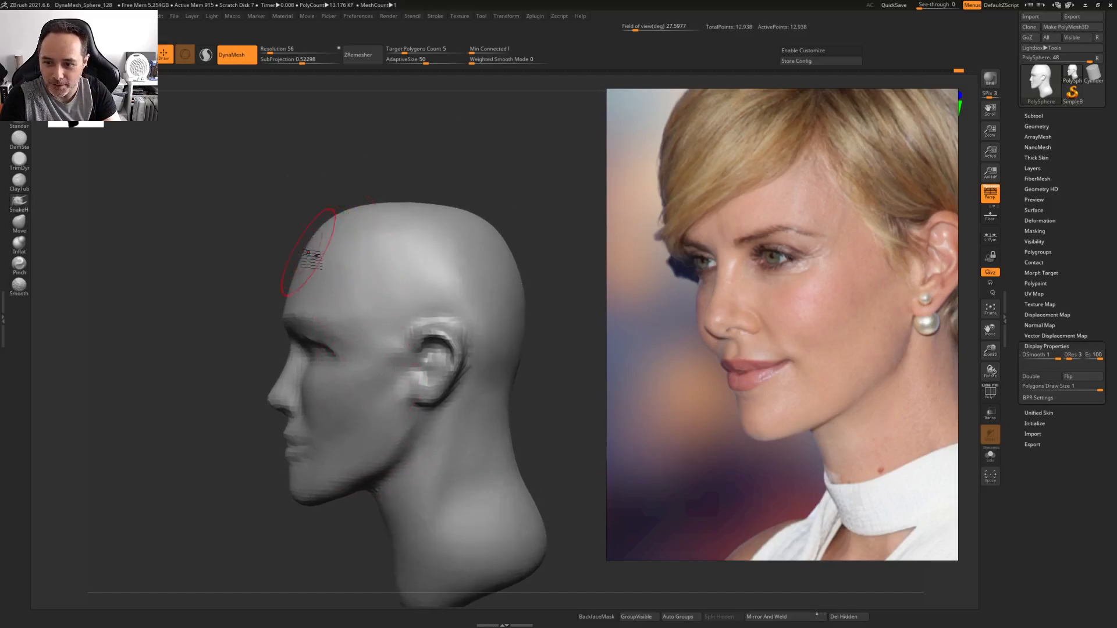
pyautogui.press('space')
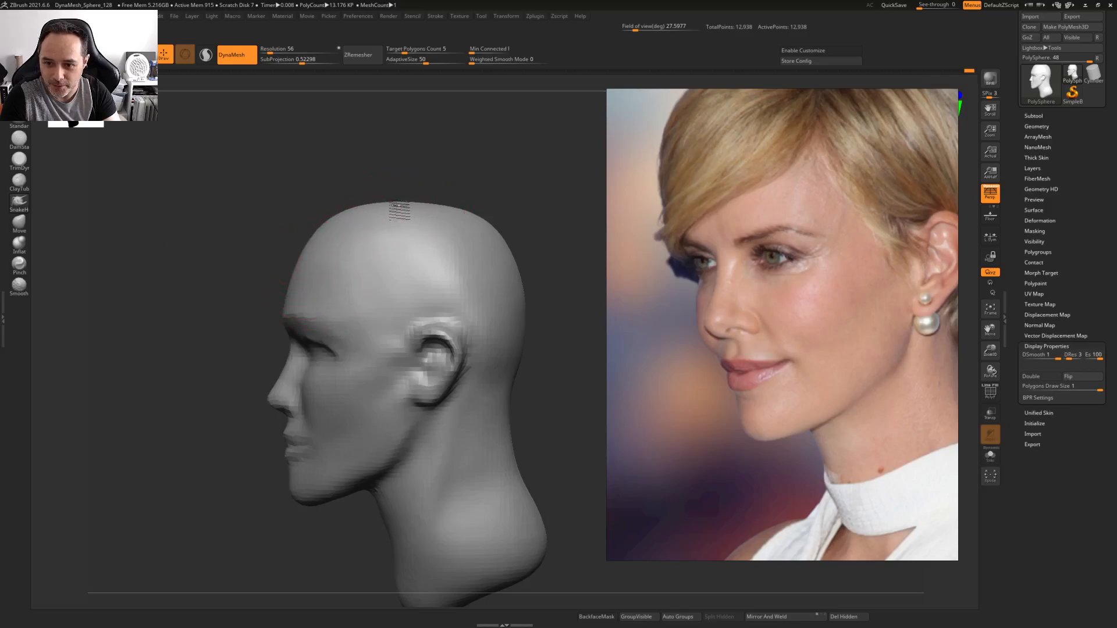
# Refine the cheek, mouth area and jaw from three-quarter views with an adjusted brush size
pyautogui.moveTo(414, 232); pyautogui.dragTo(446, 222, button='right')
pyautogui.moveTo(349, 285)
pyautogui.keyDown('alt'); pyautogui.mouseDown(button='right')
pyautogui.moveTo(405, 216)
pyautogui.moveTo(326, 255)
pyautogui.moveTo(472, 247)
pyautogui.mouseUp(button='right'); pyautogui.keyUp('alt')
pyautogui.moveTo(471, 247)
pyautogui.keyDown('alt'); pyautogui.mouseDown(button='right')
pyautogui.moveTo(444, 242)
pyautogui.moveTo(495, 250)
pyautogui.mouseUp(button='right'); pyautogui.keyUp('alt')
pyautogui.press('space')
pyautogui.moveTo(420, 279); pyautogui.dragTo(400, 278)
pyautogui.moveTo(456, 344); pyautogui.dragTo(426, 346, button='right')
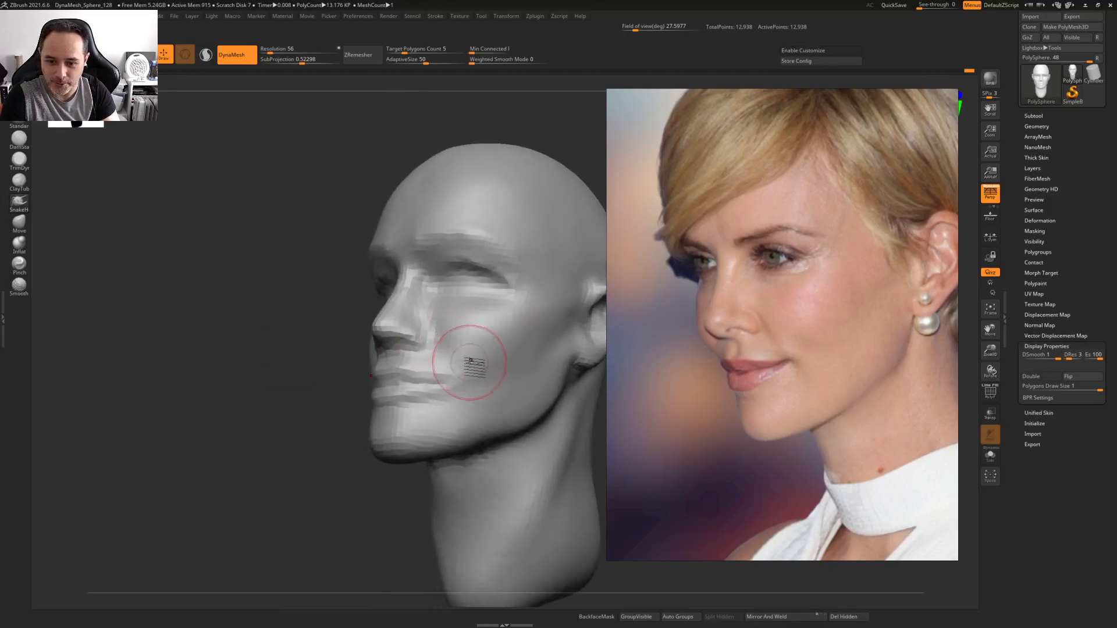
pyautogui.moveTo(478, 394); pyautogui.dragTo(441, 368, button='right')
pyautogui.moveTo(448, 367); pyautogui.dragTo(451, 336, button='right')
pyautogui.moveTo(470, 344); pyautogui.dragTo(448, 345, button='right')
pyautogui.keyDown('alt'); pyautogui.moveTo(448, 345); pyautogui.dragTo(433, 343, button='right'); pyautogui.keyUp('alt')
# Reshape the front, sides and base of the neck with a large Move brush
pyautogui.moveTo(441, 453)
pyautogui.keyDown('alt'); pyautogui.mouseDown(button='right')
pyautogui.moveTo(426, 399)
pyautogui.moveTo(403, 389)
pyautogui.mouseUp(button='right'); pyautogui.keyUp('alt')
pyautogui.press('space')
pyautogui.moveTo(431, 409); pyautogui.dragTo(433, 410)
pyautogui.press('space')
pyautogui.press('b')
pyautogui.press('m')
pyautogui.press('v')
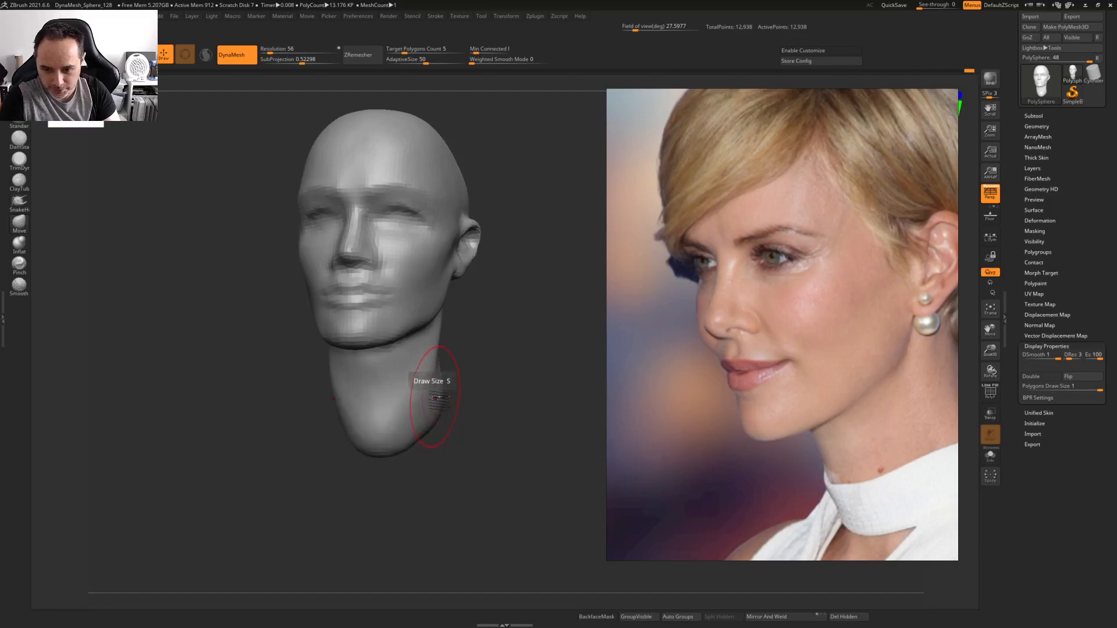
pyautogui.moveTo(442, 428); pyautogui.dragTo(406, 423)
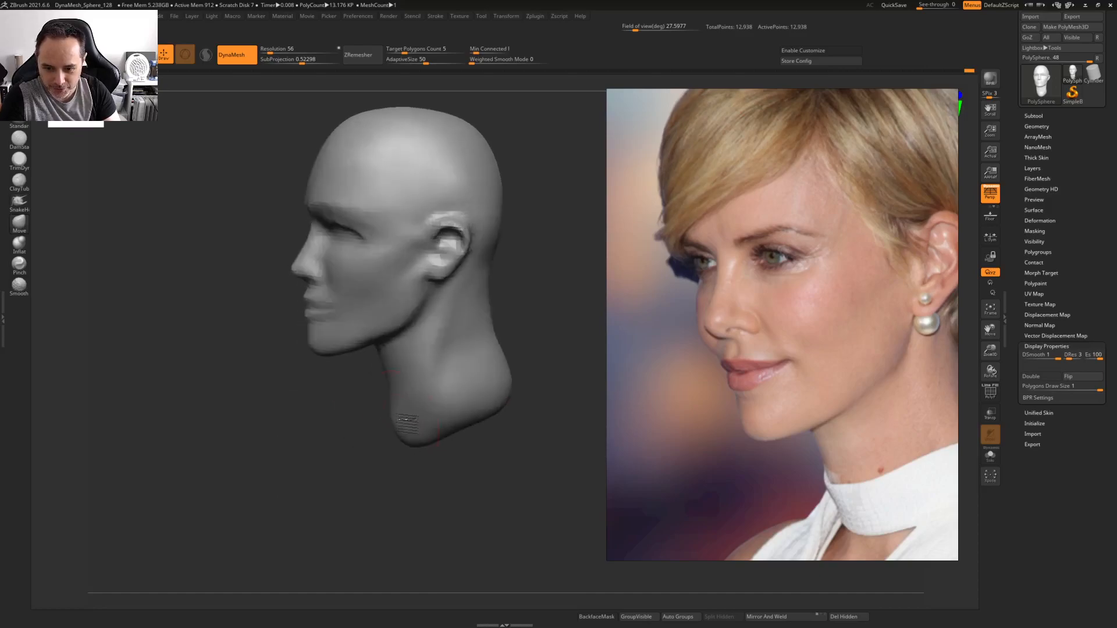
pyautogui.moveTo(420, 387); pyautogui.dragTo(431, 372, button='right')
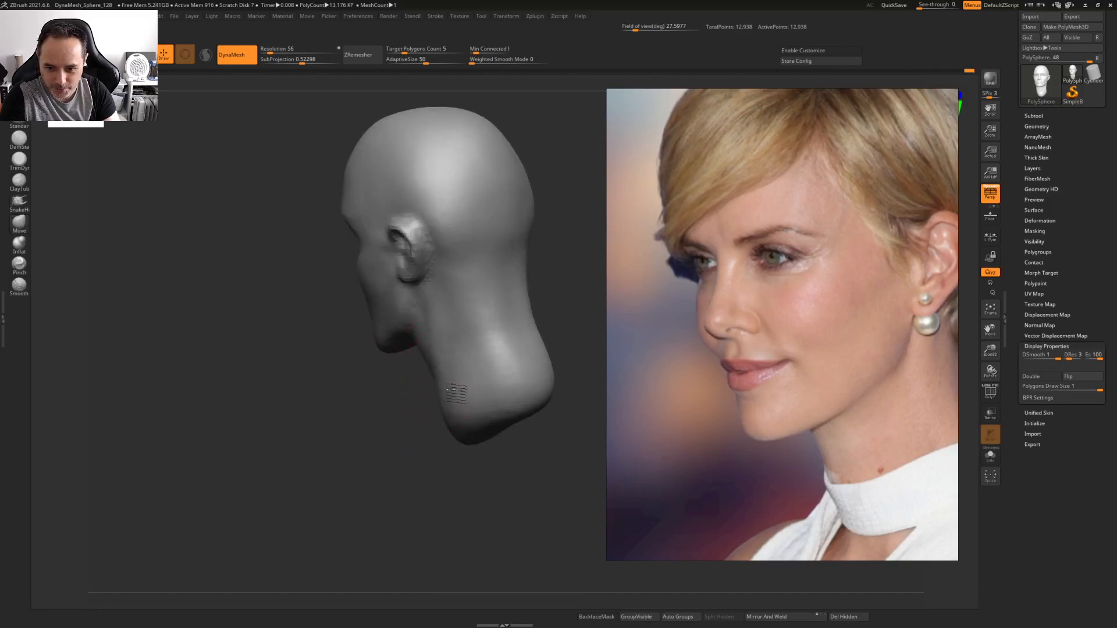
pyautogui.moveTo(464, 423)
pyautogui.mouseDown(button='right')
pyautogui.moveTo(476, 399)
pyautogui.moveTo(463, 391)
pyautogui.moveTo(461, 345)
pyautogui.mouseUp(button='right')
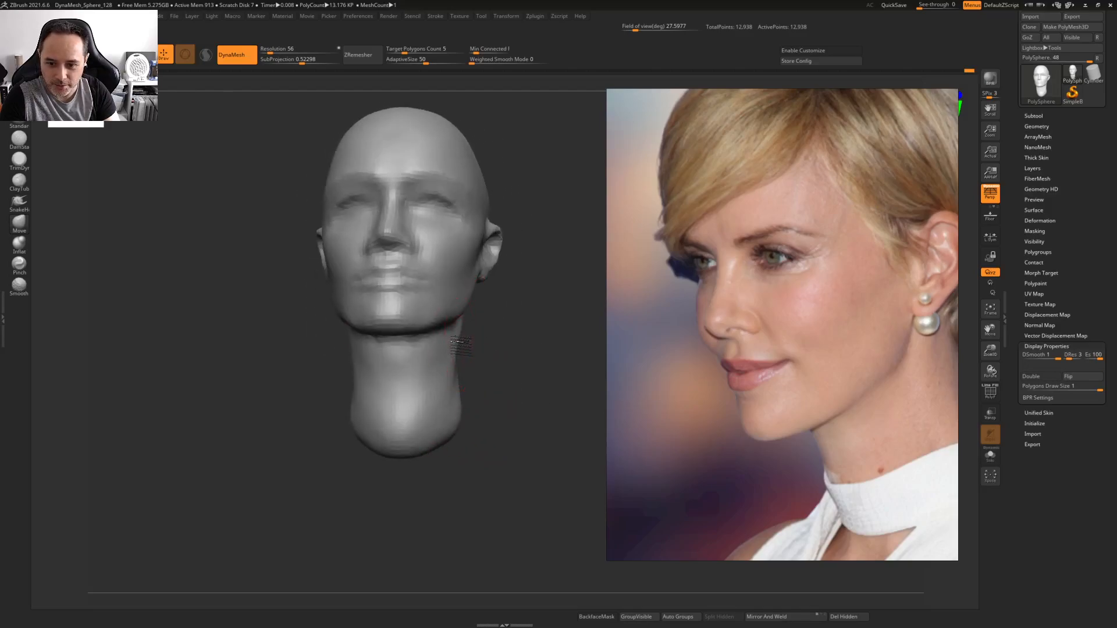
# Slim the neck and refine its transition into the jaw and the area below the ear
pyautogui.moveTo(427, 413); pyautogui.dragTo(404, 430, button='right')
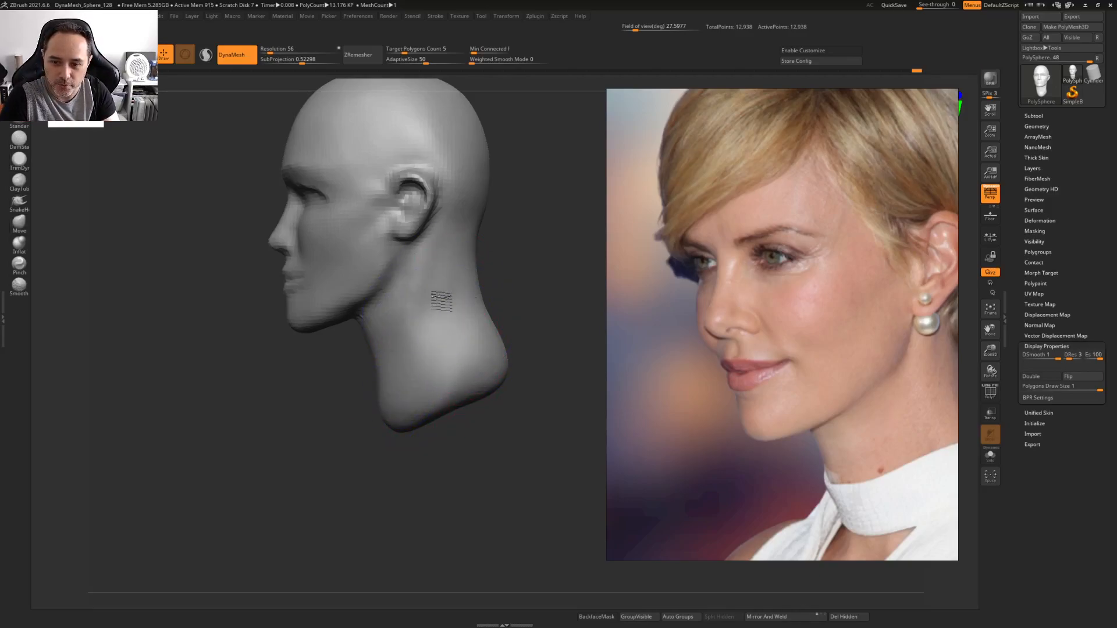
pyautogui.moveTo(425, 369); pyautogui.dragTo(416, 295, button='right')
pyautogui.press('space')
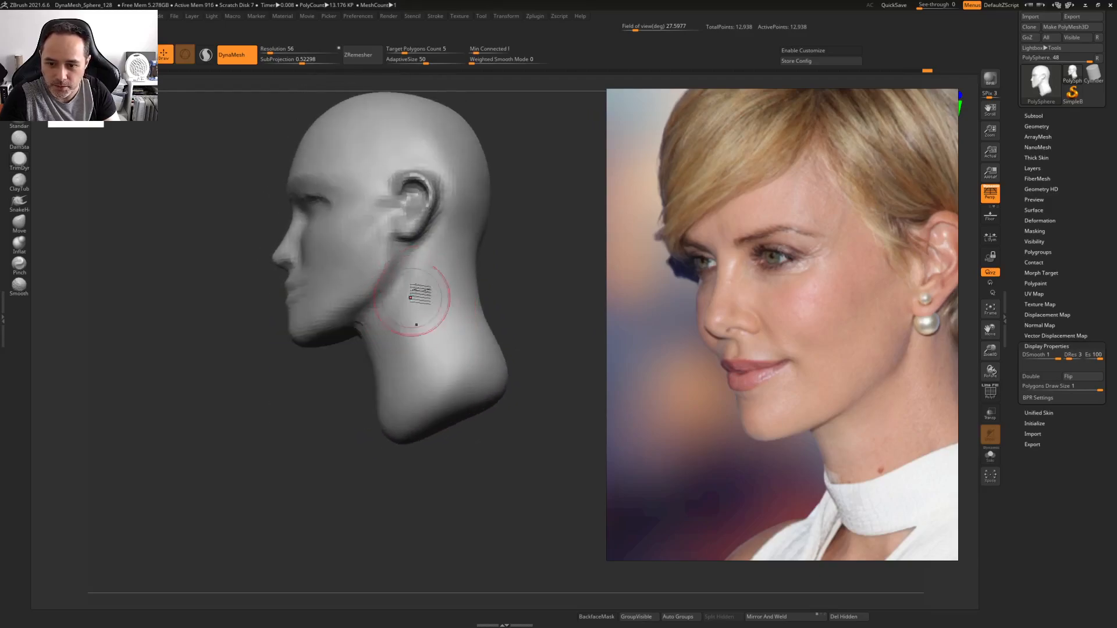
pyautogui.moveTo(464, 378)
pyautogui.mouseDown(button='right')
pyautogui.moveTo(479, 351)
pyautogui.moveTo(464, 361)
pyautogui.mouseUp(button='right')
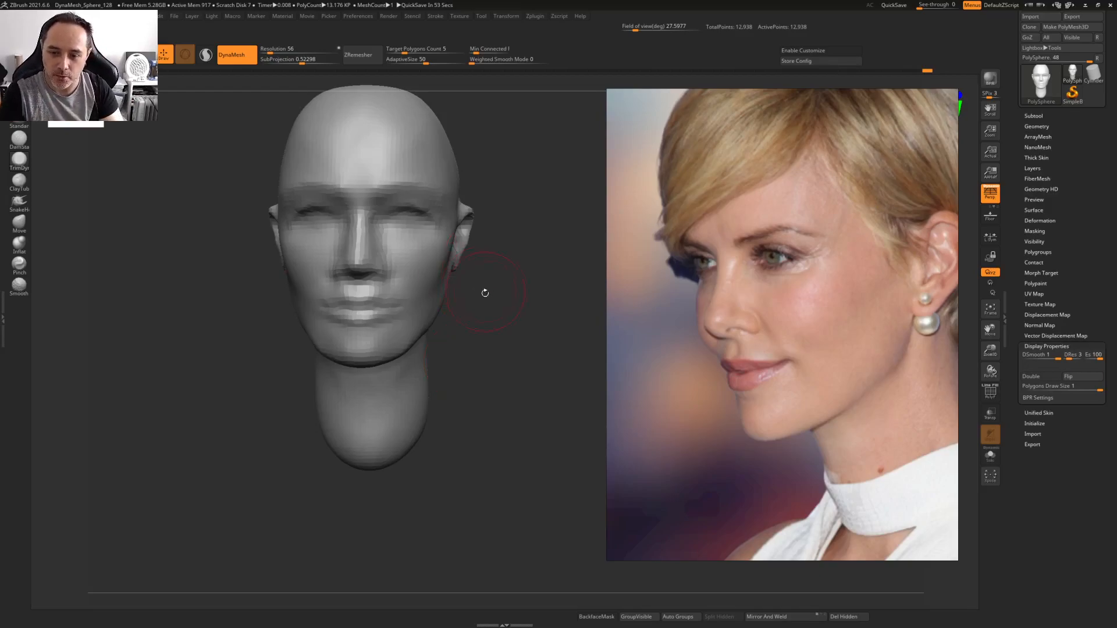
# Refine the ear's outer rim and back using backface masking, and smooth the surface around it
pyautogui.moveTo(488, 330)
pyautogui.mouseDown(button='right')
pyautogui.moveTo(473, 366)
pyautogui.moveTo(487, 392)
pyautogui.moveTo(460, 374)
pyautogui.moveTo(499, 332)
pyautogui.moveTo(429, 349)
pyautogui.moveTo(547, 314)
pyautogui.moveTo(398, 320)
pyautogui.moveTo(463, 319)
pyautogui.mouseUp(button='right')
pyautogui.press('2')
pyautogui.press('space')
pyautogui.moveTo(461, 313); pyautogui.dragTo(452, 313)
pyautogui.moveTo(444, 305); pyautogui.dragTo(378, 318, button='right')
pyautogui.moveTo(374, 319)
pyautogui.mouseDown()
pyautogui.moveTo(403, 314)
pyautogui.moveTo(445, 342)
pyautogui.moveTo(389, 305)
pyautogui.moveTo(357, 306)
pyautogui.moveTo(440, 331)
pyautogui.mouseUp()
pyautogui.moveTo(433, 301); pyautogui.dragTo(441, 309, button='right')
pyautogui.moveTo(469, 366)
pyautogui.keyDown('shift'); pyautogui.mouseDown()
pyautogui.moveTo(443, 294)
pyautogui.moveTo(396, 282)
pyautogui.moveTo(460, 288)
pyautogui.moveTo(480, 328)
pyautogui.moveTo(424, 276)
pyautogui.mouseUp(); pyautogui.keyUp('shift')
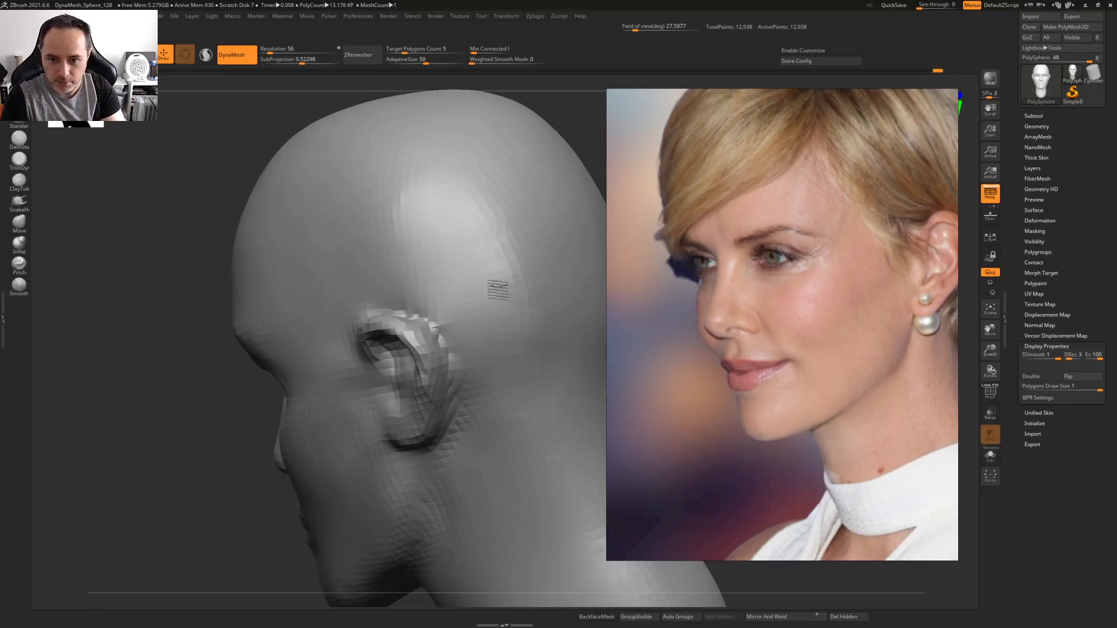
pyautogui.moveTo(375, 240)
pyautogui.mouseDown(button='right')
pyautogui.moveTo(341, 219)
pyautogui.moveTo(414, 217)
pyautogui.moveTo(411, 232)
pyautogui.moveTo(396, 228)
pyautogui.mouseUp(button='right')
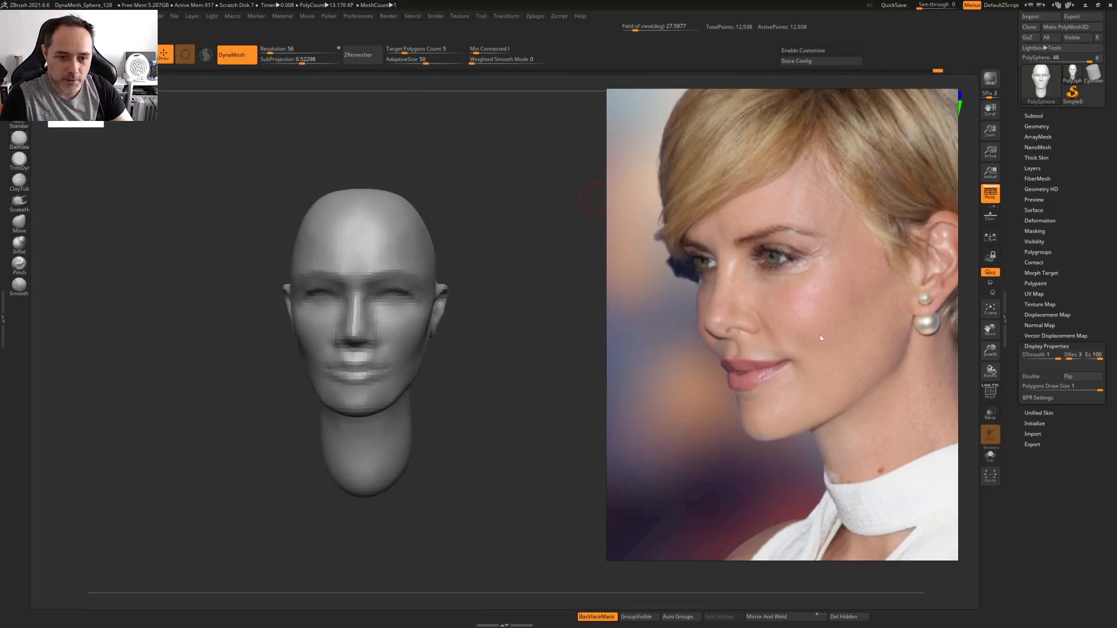
# Turn off backface masking and reshape the sides and back of the neck, following the front-facing short-hair reference photo
pyautogui.scroll(-7, 806, 339)
pyautogui.moveTo(777, 305); pyautogui.dragTo(825, 316, button='middle')
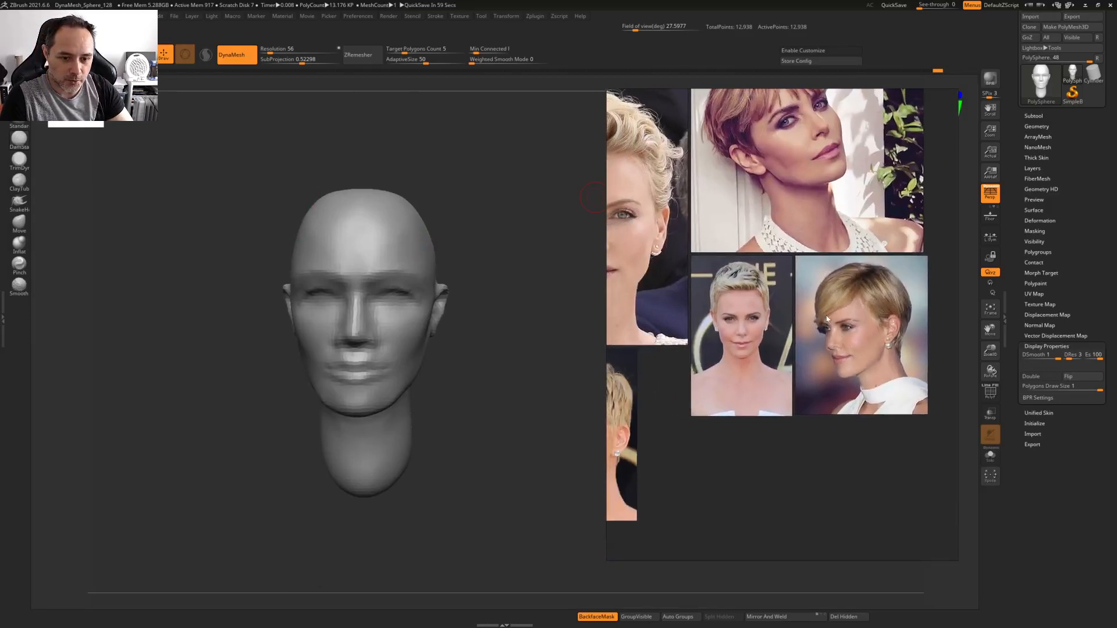
pyautogui.scroll(6, 754, 344)
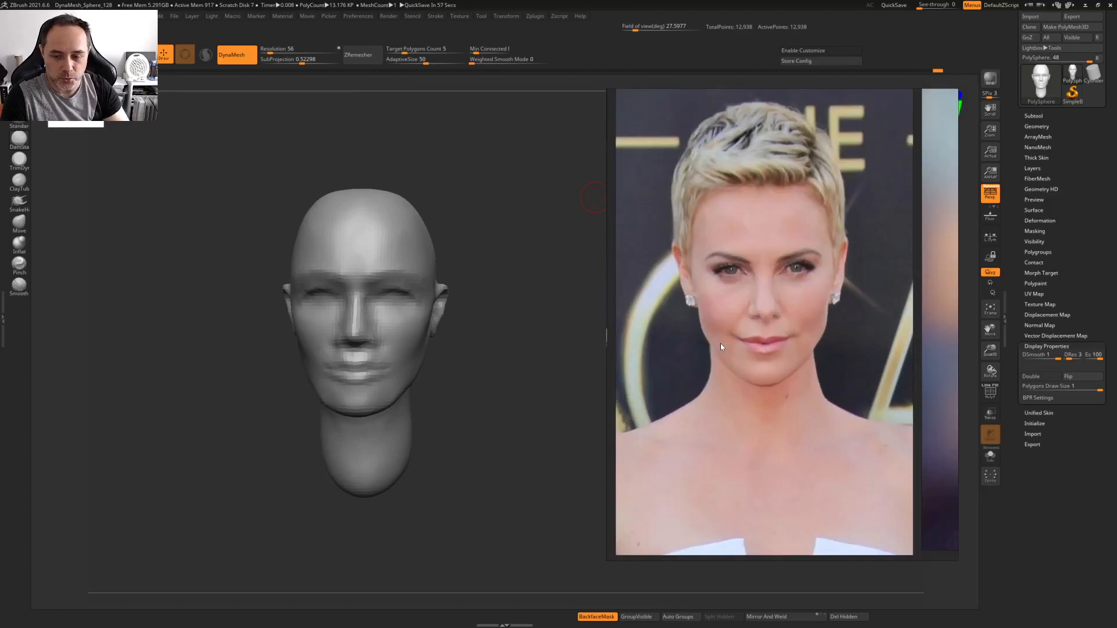
pyautogui.moveTo(434, 344)
pyautogui.keyDown('ctrl'); pyautogui.mouseDown(button='right')
pyautogui.moveTo(428, 391)
pyautogui.moveTo(437, 359)
pyautogui.mouseUp(button='right'); pyautogui.keyUp('ctrl')
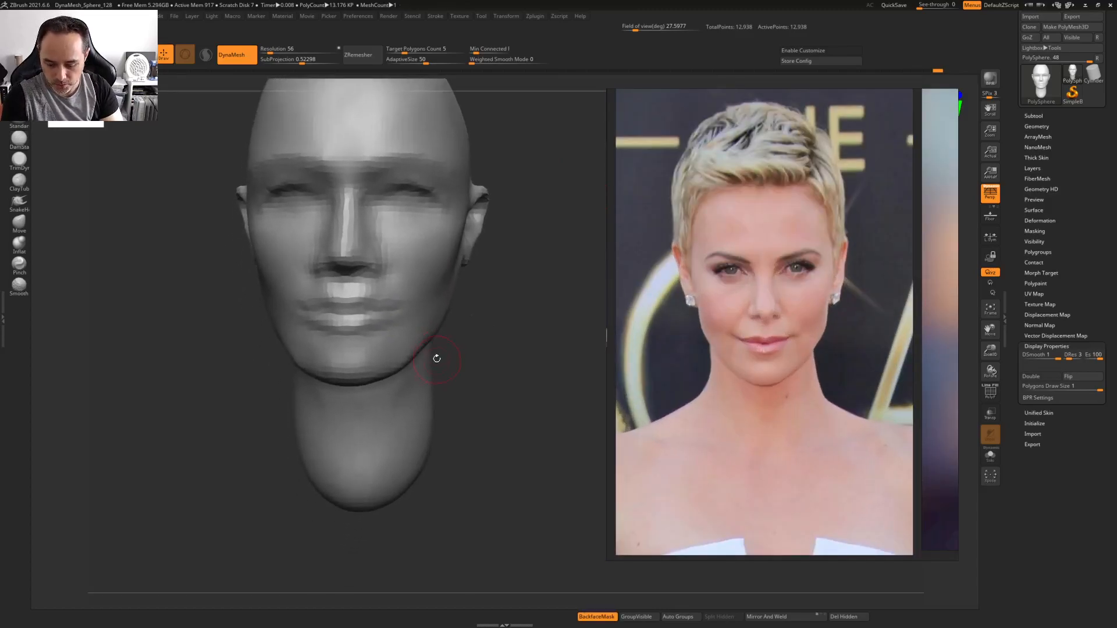
pyautogui.press('5')
pyautogui.press('space')
pyautogui.moveTo(558, 449)
pyautogui.mouseDown(button='right')
pyautogui.moveTo(392, 384)
pyautogui.moveTo(422, 348)
pyautogui.moveTo(372, 314)
pyautogui.moveTo(371, 297)
pyautogui.mouseUp(button='right')
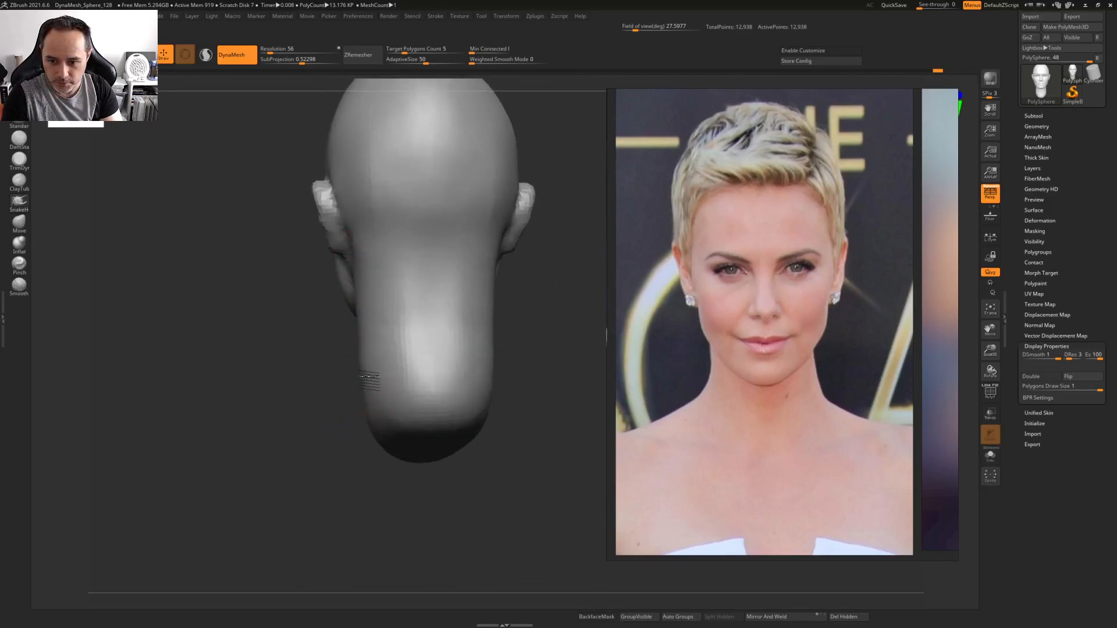
pyautogui.moveTo(372, 397)
pyautogui.mouseDown(button='right')
pyautogui.moveTo(391, 312)
pyautogui.moveTo(379, 267)
pyautogui.mouseUp(button='right')
pyautogui.moveTo(419, 321)
pyautogui.mouseDown(button='right')
pyautogui.moveTo(387, 350)
pyautogui.moveTo(389, 338)
pyautogui.mouseUp(button='right')
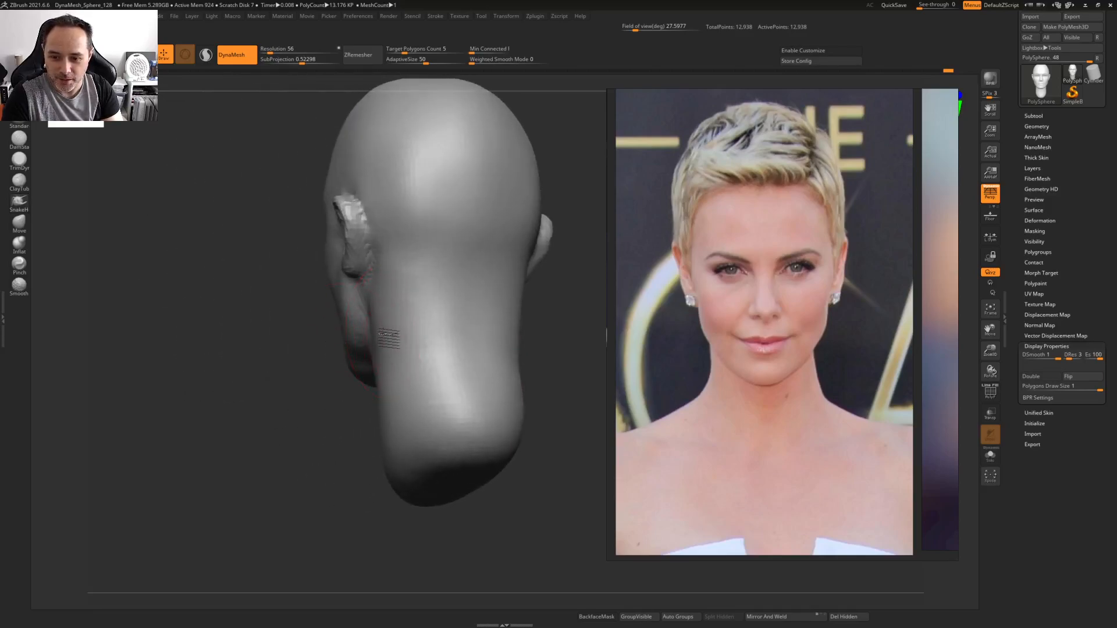
pyautogui.moveTo(407, 427)
pyautogui.mouseDown(button='right')
pyautogui.moveTo(309, 326)
pyautogui.moveTo(417, 367)
pyautogui.moveTo(426, 352)
pyautogui.mouseUp(button='right')
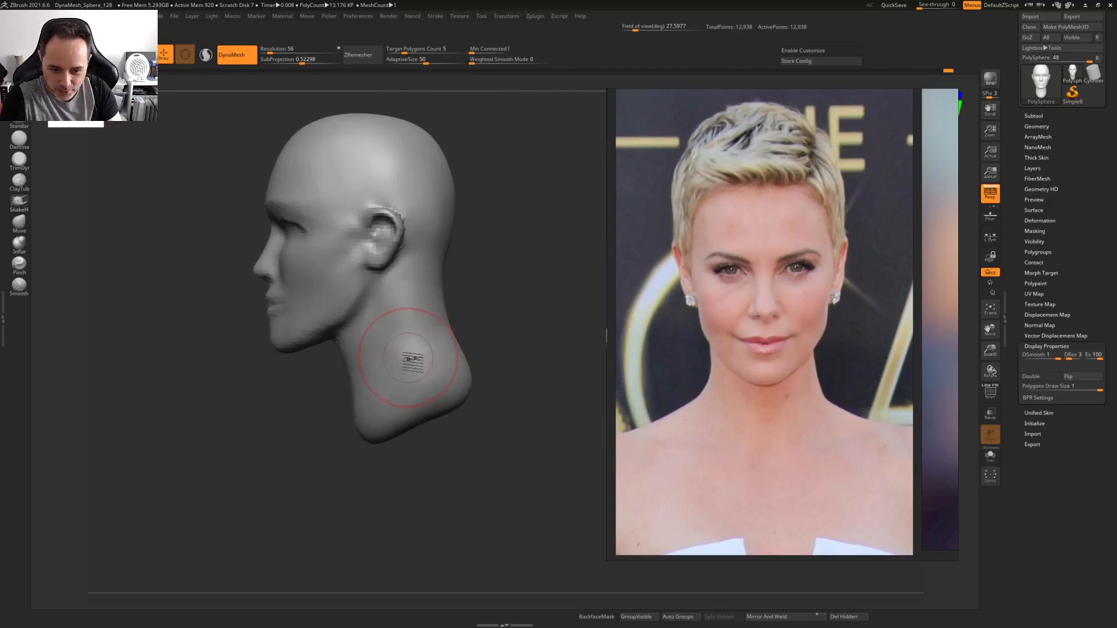
# Adjust the ClayBuildup brush size and sculpt the side of the neck below the ear
pyautogui.press('space')
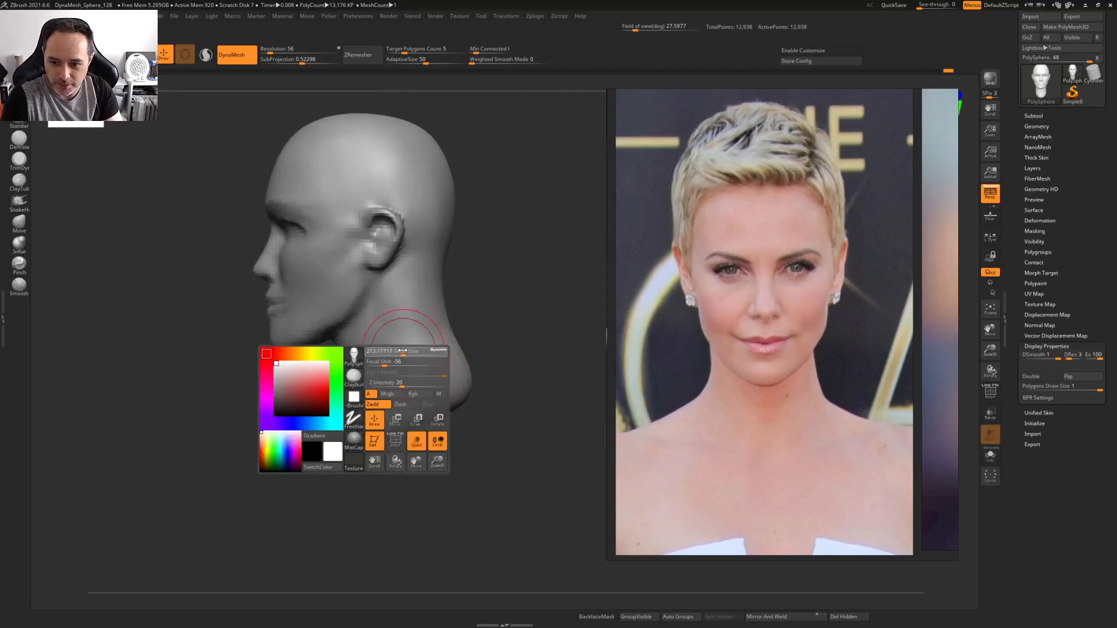
pyautogui.moveTo(403, 351); pyautogui.dragTo(401, 351)
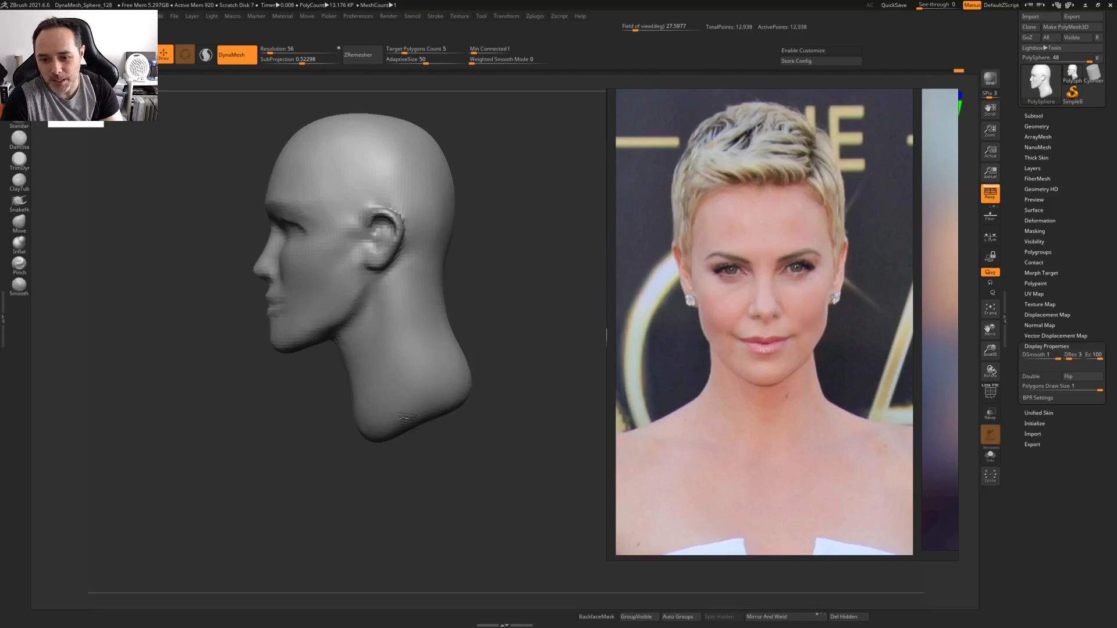
pyautogui.keyDown('alt'); pyautogui.moveTo(425, 355); pyautogui.dragTo(494, 309, button='right'); pyautogui.keyUp('alt')
pyautogui.moveTo(458, 344); pyautogui.dragTo(463, 318, button='right')
pyautogui.moveTo(443, 385); pyautogui.dragTo(387, 381, button='right')
pyautogui.moveTo(440, 337)
pyautogui.keyDown('ctrl'); pyautogui.mouseDown(button='right')
pyautogui.moveTo(426, 345)
pyautogui.moveTo(478, 317)
pyautogui.mouseUp(button='right'); pyautogui.keyUp('ctrl')
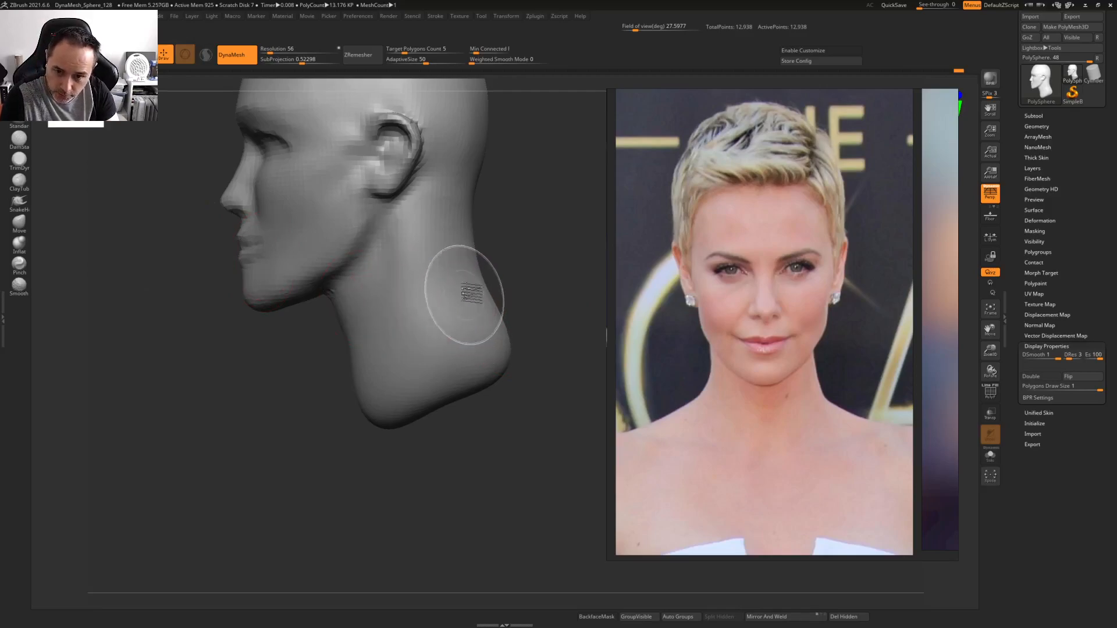
pyautogui.moveTo(521, 255)
pyautogui.keyDown('ctrl'); pyautogui.keyDown('shift'); pyautogui.mouseDown()
pyautogui.moveTo(412, 352)
pyautogui.moveTo(427, 347)
pyautogui.moveTo(434, 326)
pyautogui.moveTo(403, 316)
pyautogui.mouseUp(); pyautogui.keyUp('shift'); pyautogui.keyUp('ctrl')
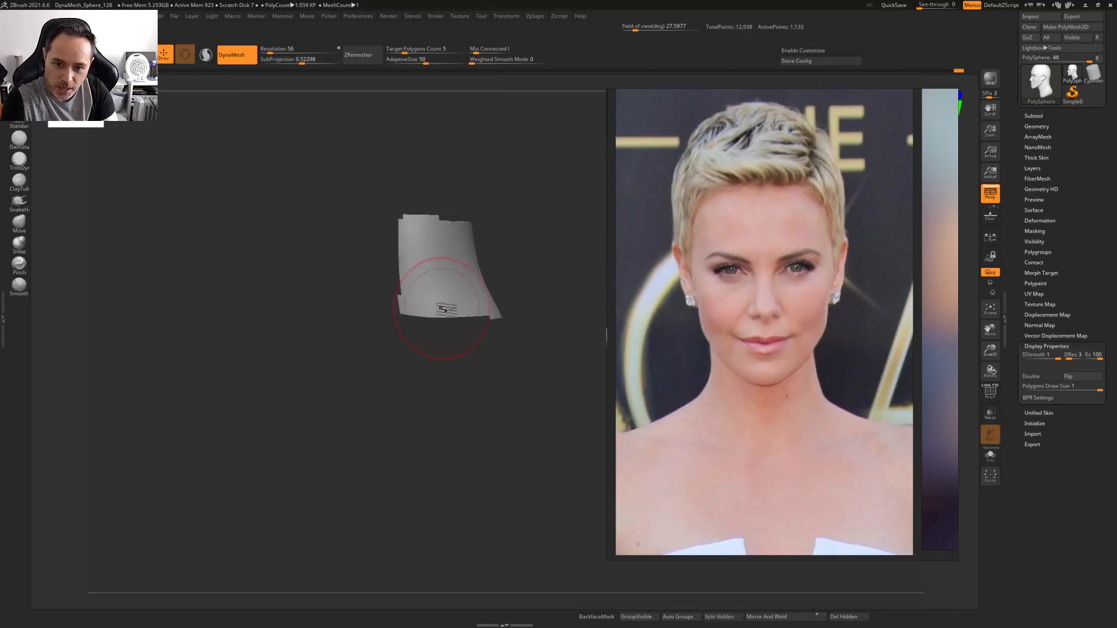
pyautogui.hotkey('ctrl', 'z')
pyautogui.keyDown('ctrl'); pyautogui.keyDown('shift'); pyautogui.moveTo(522, 202); pyautogui.dragTo(403, 308); pyautogui.keyUp('shift'); pyautogui.keyUp('ctrl')
pyautogui.keyDown('ctrl'); pyautogui.keyDown('shift'); pyautogui.click(445, 237); pyautogui.keyUp('shift'); pyautogui.keyUp('ctrl')
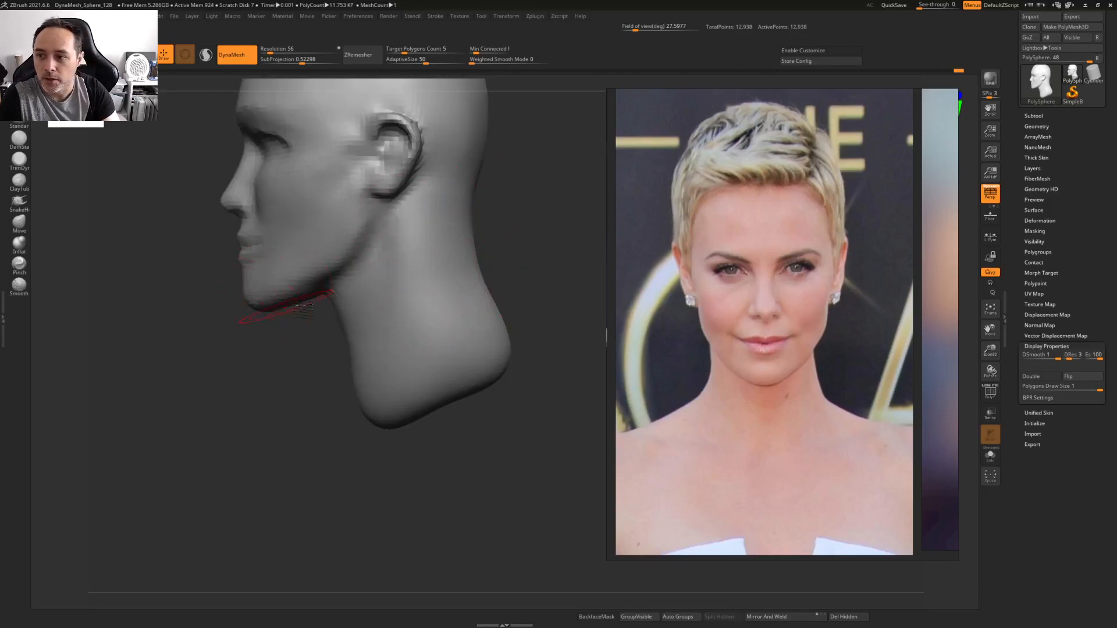
# Select the ClipCurve brush and clip the base of the neck along a diagonal line rising from front to back
pyautogui.hotkey('ctrl', 'space')
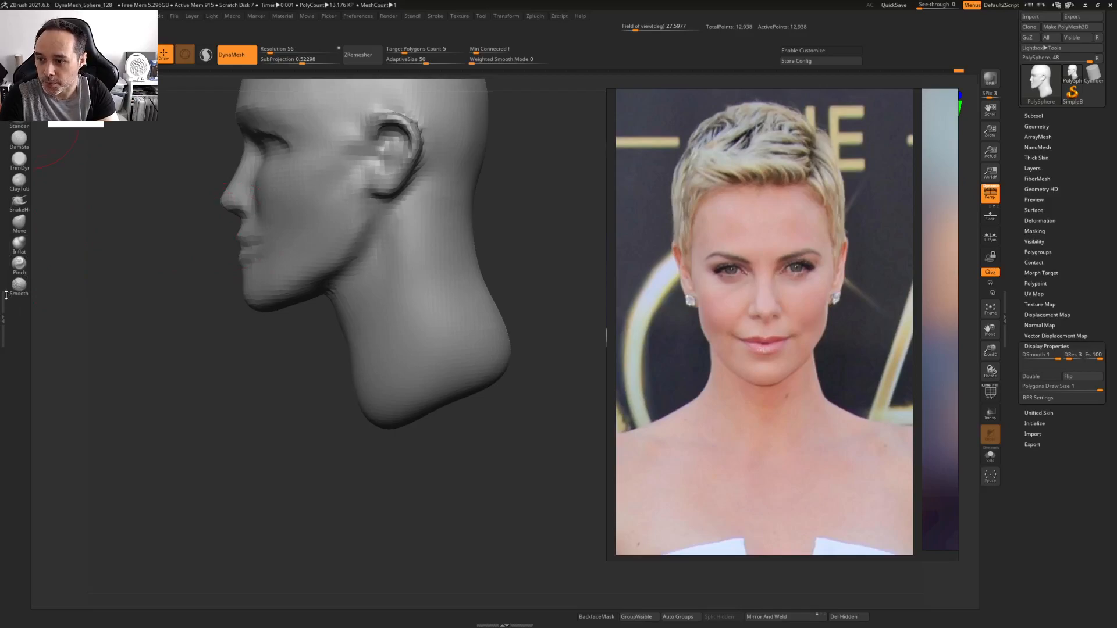
pyautogui.click(4, 319)
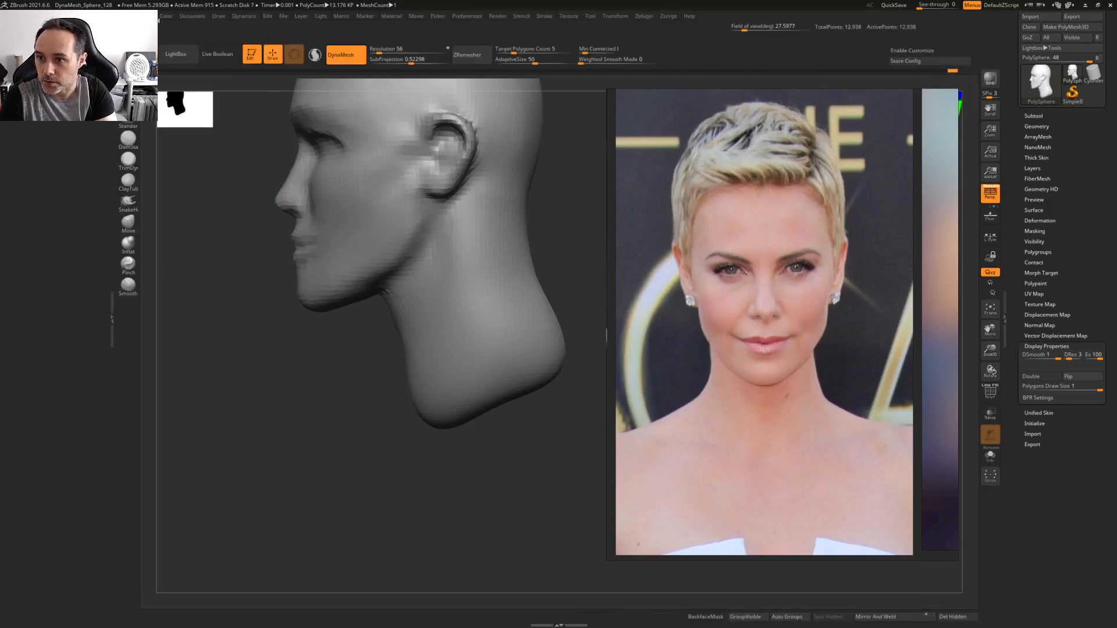
pyautogui.click(160, 19)
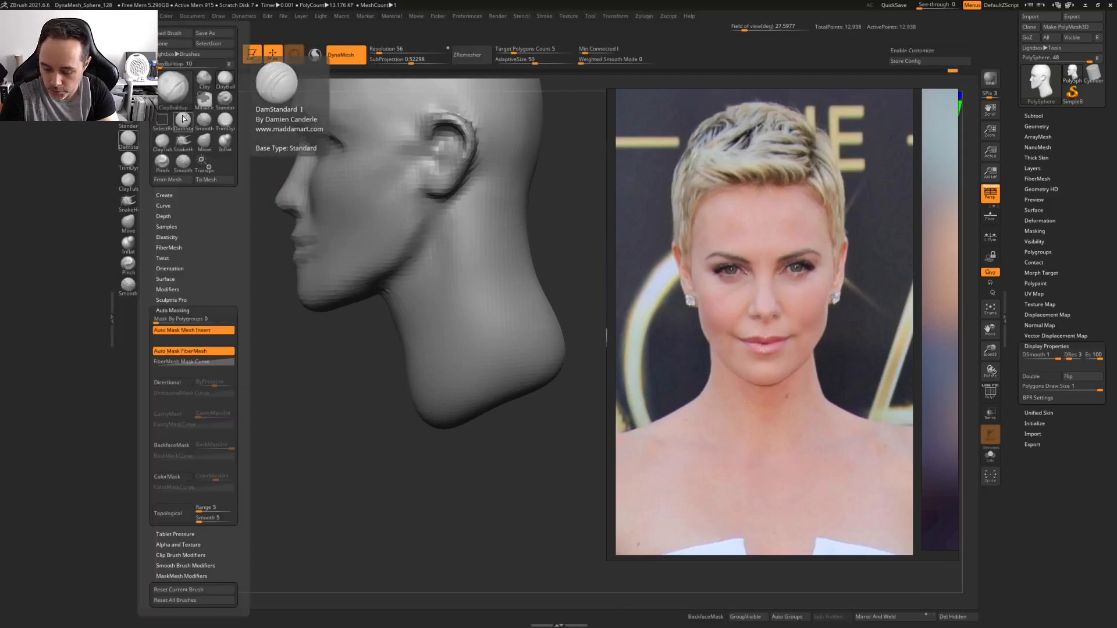
pyautogui.hotkey('ctrl', 'shift')
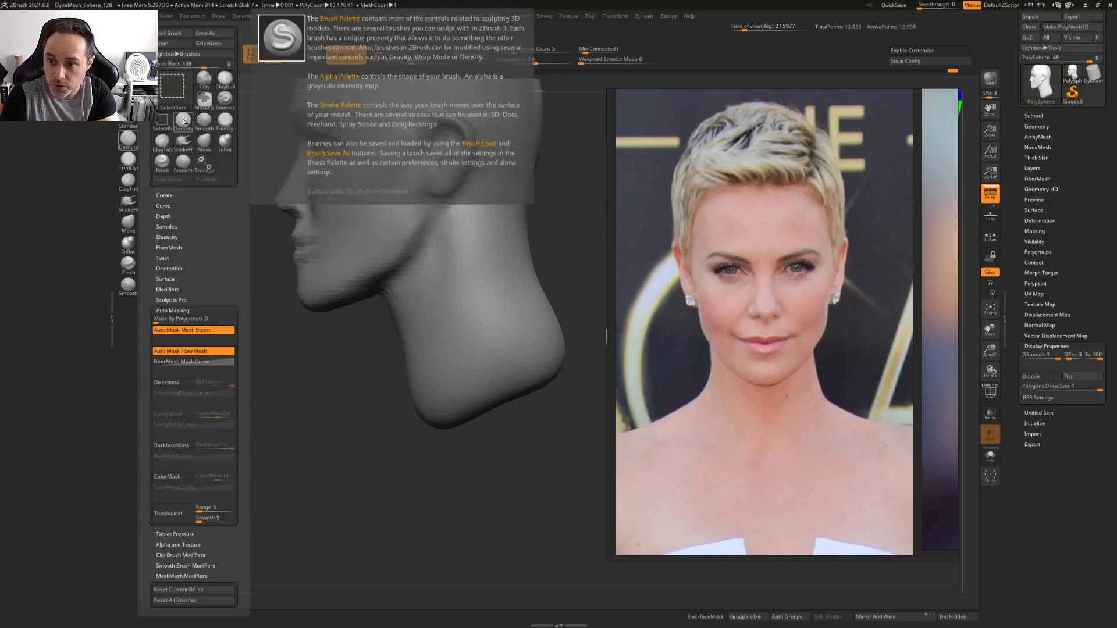
pyautogui.click(171, 88)
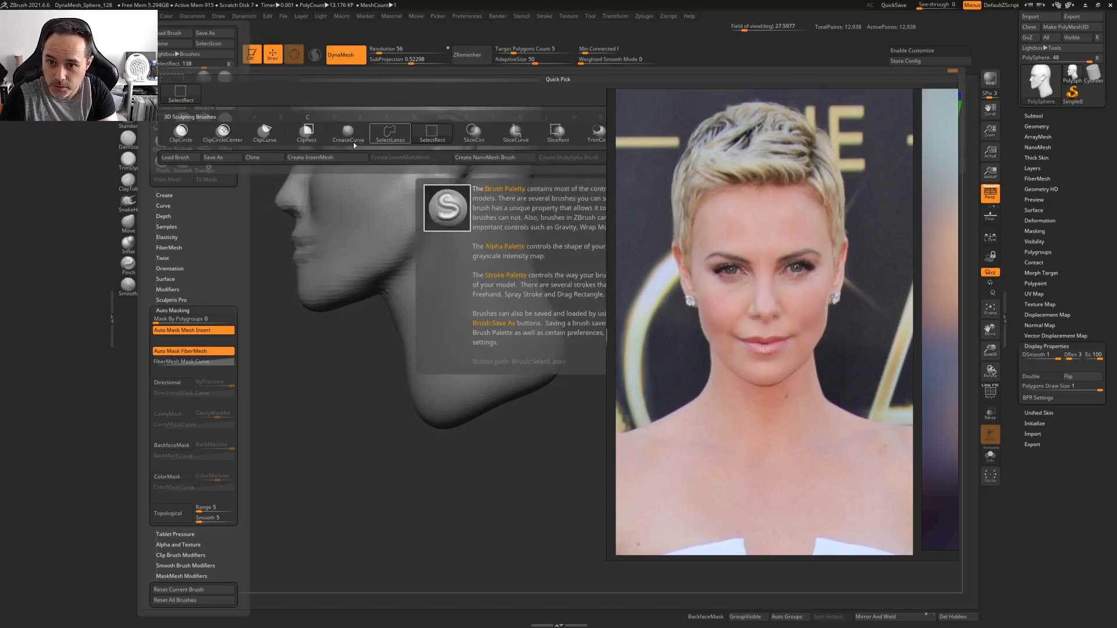
pyautogui.click(265, 133)
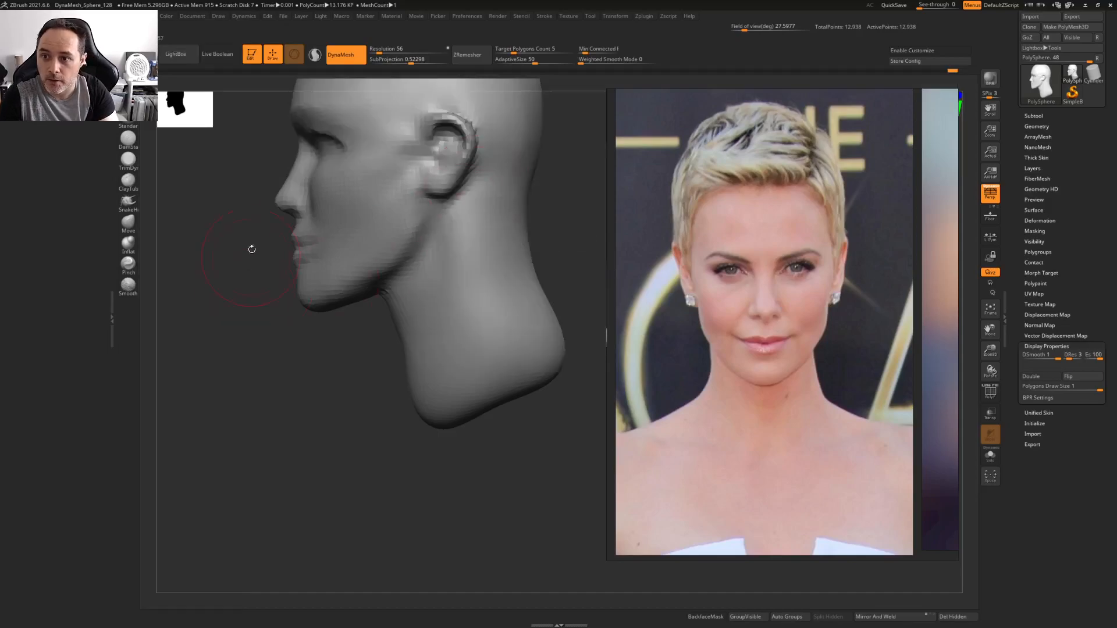
pyautogui.click(110, 320)
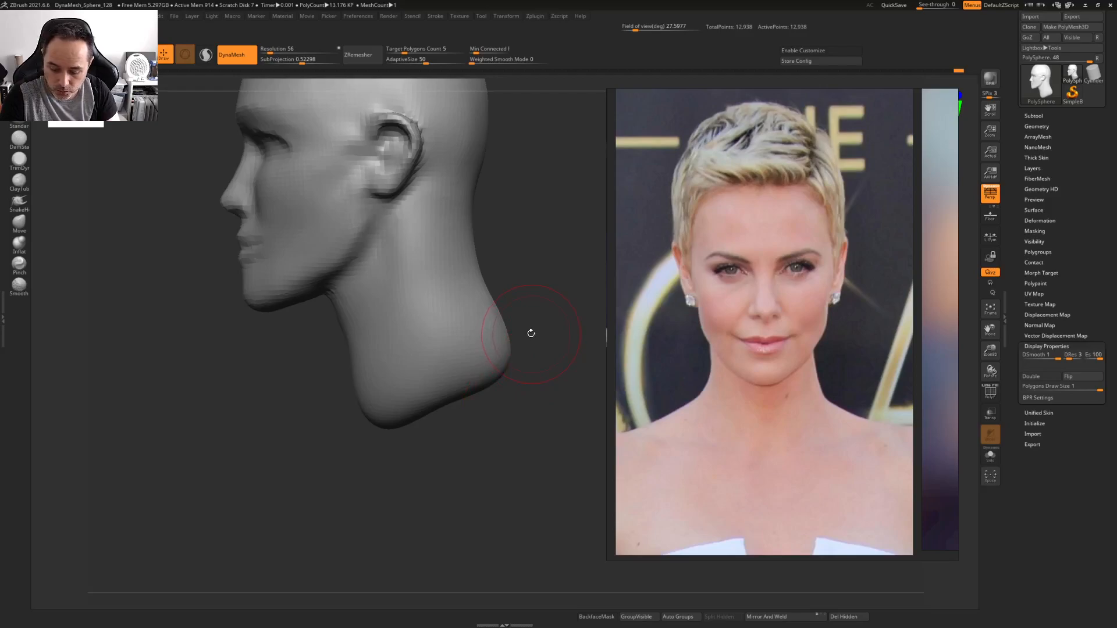
pyautogui.keyDown('ctrl'); pyautogui.keyDown('shift'); pyautogui.moveTo(551, 292); pyautogui.dragTo(312, 466); pyautogui.keyUp('shift'); pyautogui.keyUp('ctrl')
# Examine the clipped neck edge in wireframe, then update the head's DynaMesh at resolution 56
pyautogui.moveTo(401, 364)
pyautogui.mouseDown(button='right')
pyautogui.moveTo(375, 291)
pyautogui.moveTo(429, 330)
pyautogui.moveTo(446, 317)
pyautogui.mouseUp(button='right')
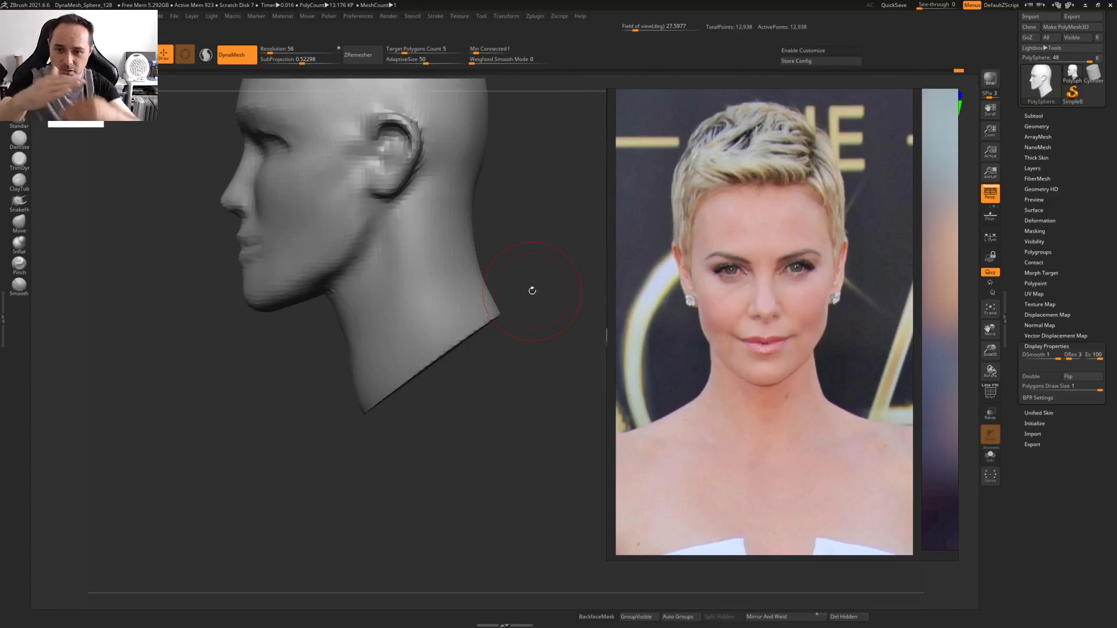
pyautogui.moveTo(531, 290); pyautogui.dragTo(406, 328, button='right')
pyautogui.hotkey('shift', 'f')
pyautogui.press('space')
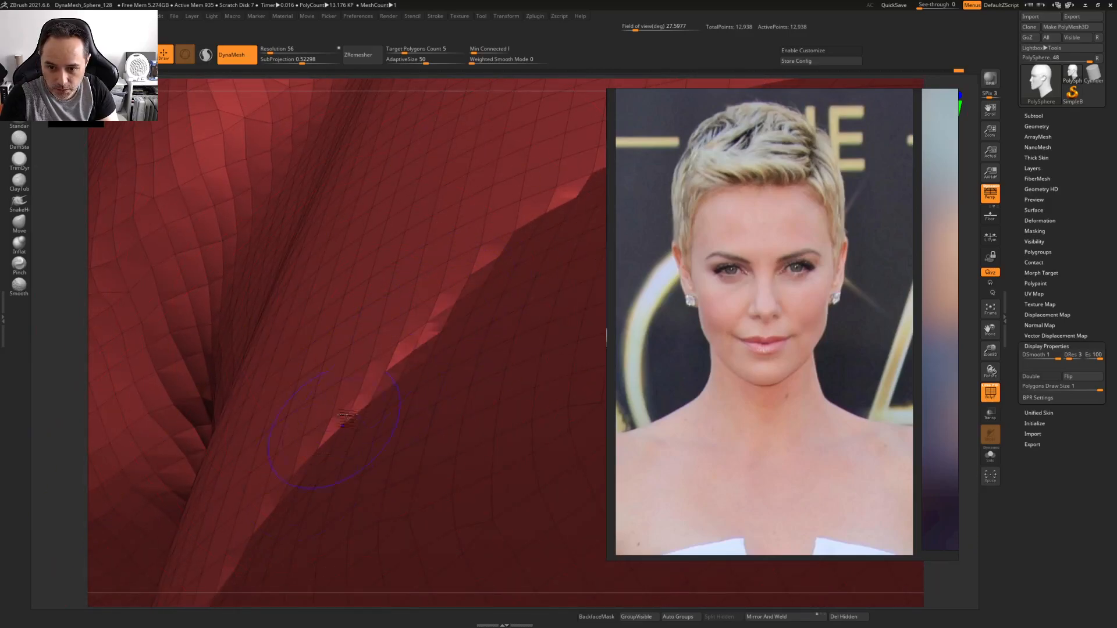
pyautogui.moveTo(495, 314)
pyautogui.keyDown('ctrl'); pyautogui.mouseDown(button='right')
pyautogui.moveTo(302, 316)
pyautogui.moveTo(407, 373)
pyautogui.moveTo(467, 470)
pyautogui.moveTo(399, 436)
pyautogui.mouseUp(button='right'); pyautogui.keyUp('ctrl')
pyautogui.press('space')
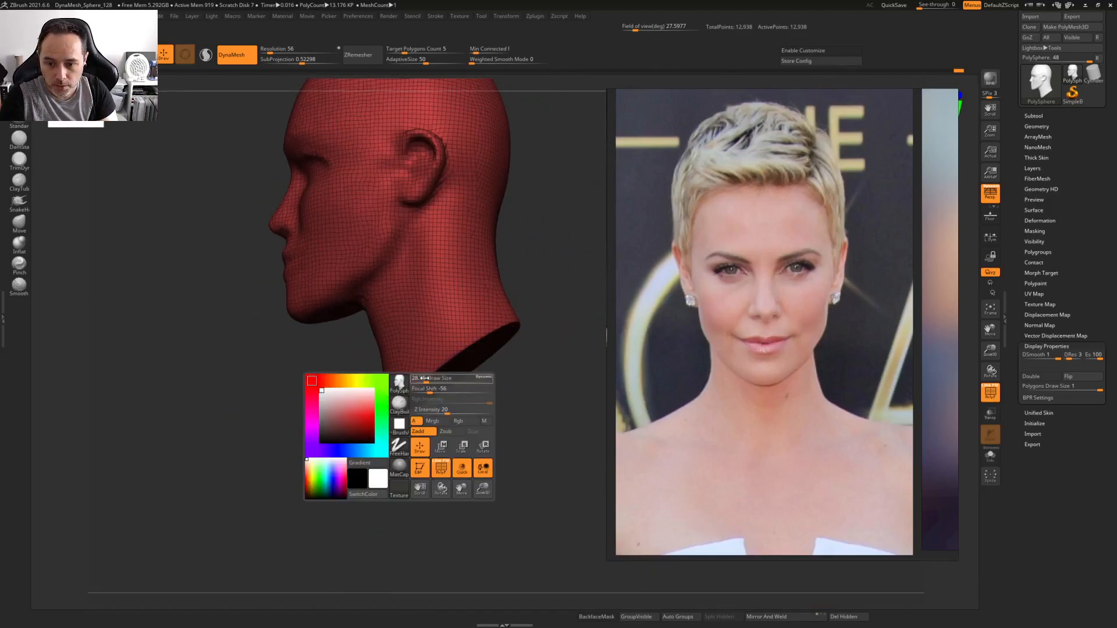
pyautogui.hotkey('shift', 'f')
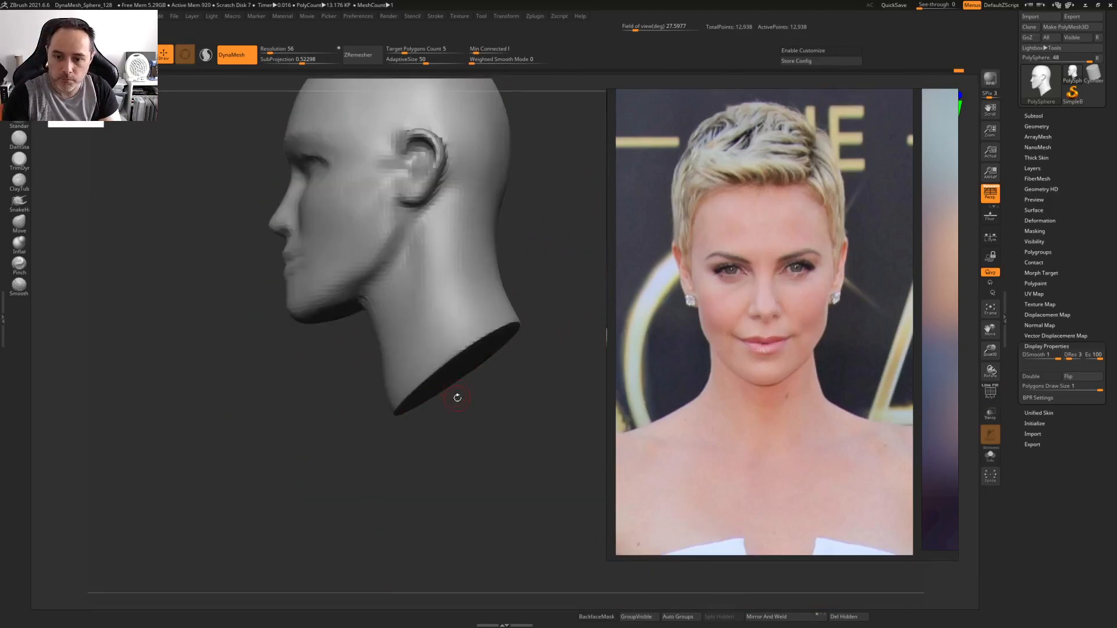
pyautogui.keyDown('ctrl'); pyautogui.moveTo(456, 446); pyautogui.dragTo(518, 296, button='right'); pyautogui.keyUp('ctrl')
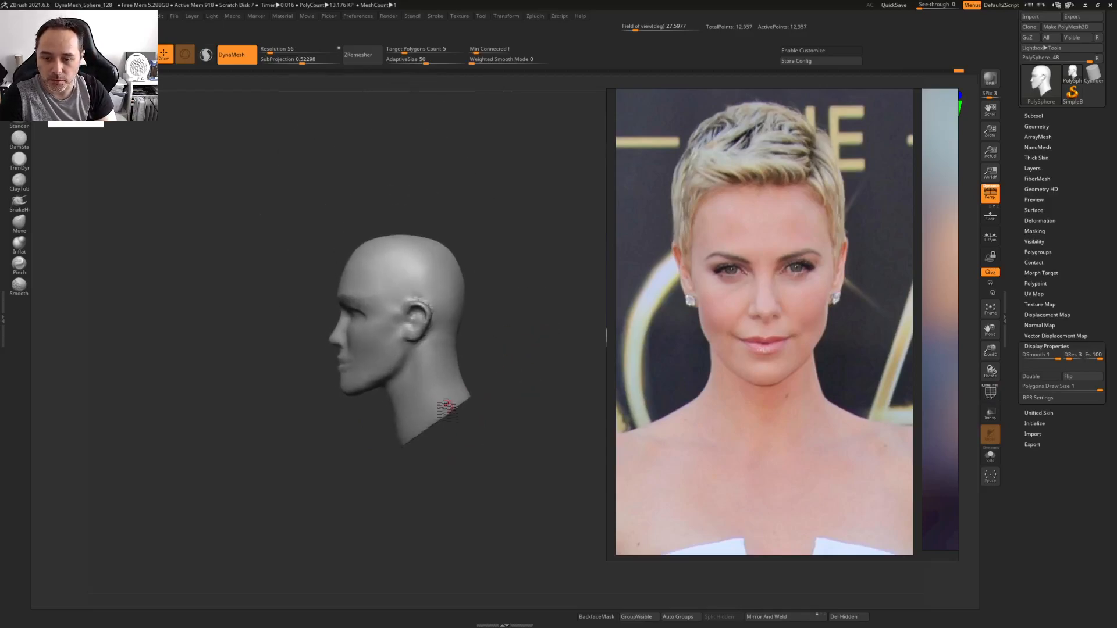
pyautogui.moveTo(470, 390)
pyautogui.keyDown('ctrl'); pyautogui.mouseDown(button='right')
pyautogui.moveTo(429, 431)
pyautogui.moveTo(469, 387)
pyautogui.moveTo(457, 428)
pyautogui.moveTo(517, 488)
pyautogui.moveTo(517, 453)
pyautogui.moveTo(399, 411)
pyautogui.moveTo(514, 360)
pyautogui.moveTo(511, 368)
pyautogui.moveTo(508, 349)
pyautogui.moveTo(673, 329)
pyautogui.moveTo(562, 330)
pyautogui.moveTo(595, 326)
pyautogui.mouseUp(button='right'); pyautogui.keyUp('ctrl')
# Move the front-facing reference photo to the other side of the head for comparison in front view
pyautogui.moveTo(574, 343)
pyautogui.keyDown('alt'); pyautogui.mouseDown()
pyautogui.moveTo(642, 352)
pyautogui.moveTo(272, 350)
pyautogui.moveTo(566, 368)
pyautogui.moveTo(304, 361)
pyautogui.moveTo(599, 358)
pyautogui.moveTo(635, 341)
pyautogui.mouseUp(); pyautogui.keyUp('alt')
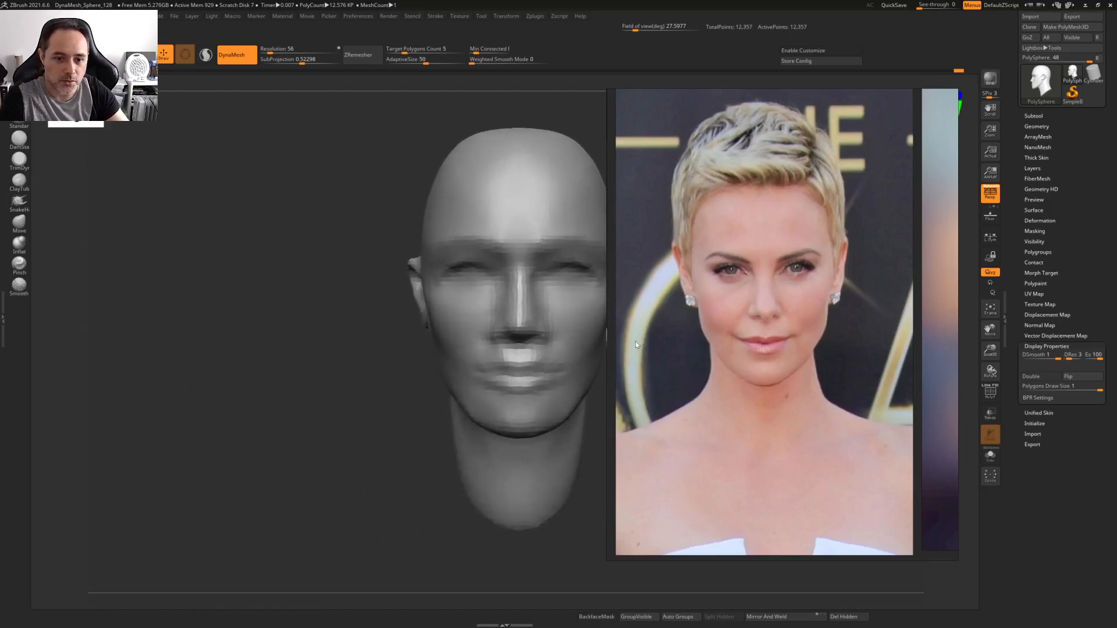
pyautogui.moveTo(635, 341); pyautogui.dragTo(291, 402, button='right')
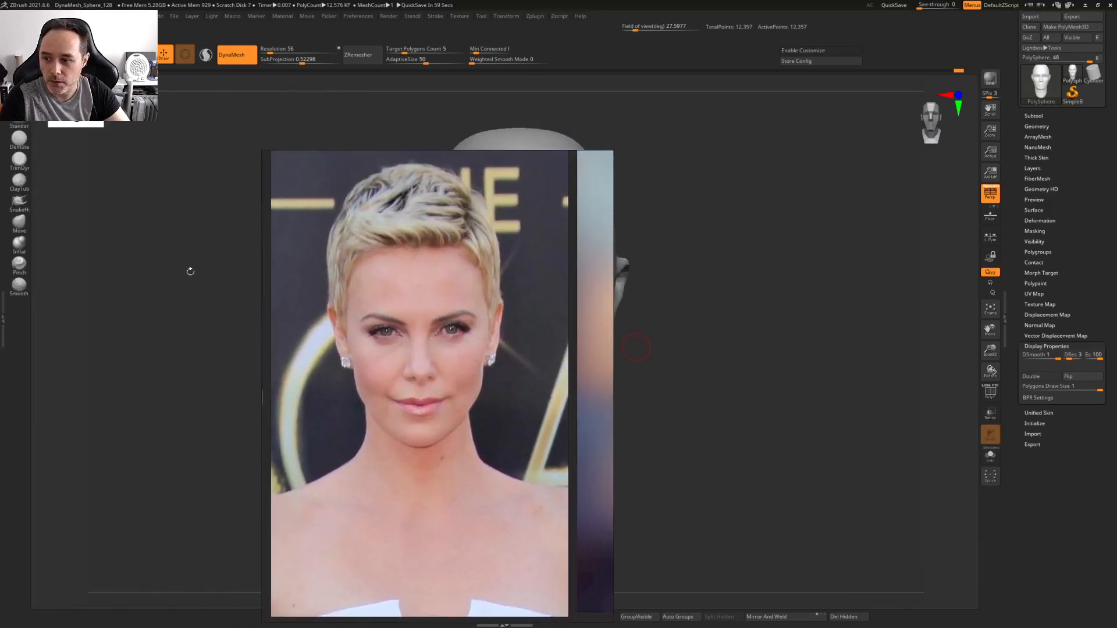
pyautogui.click(4, 319)
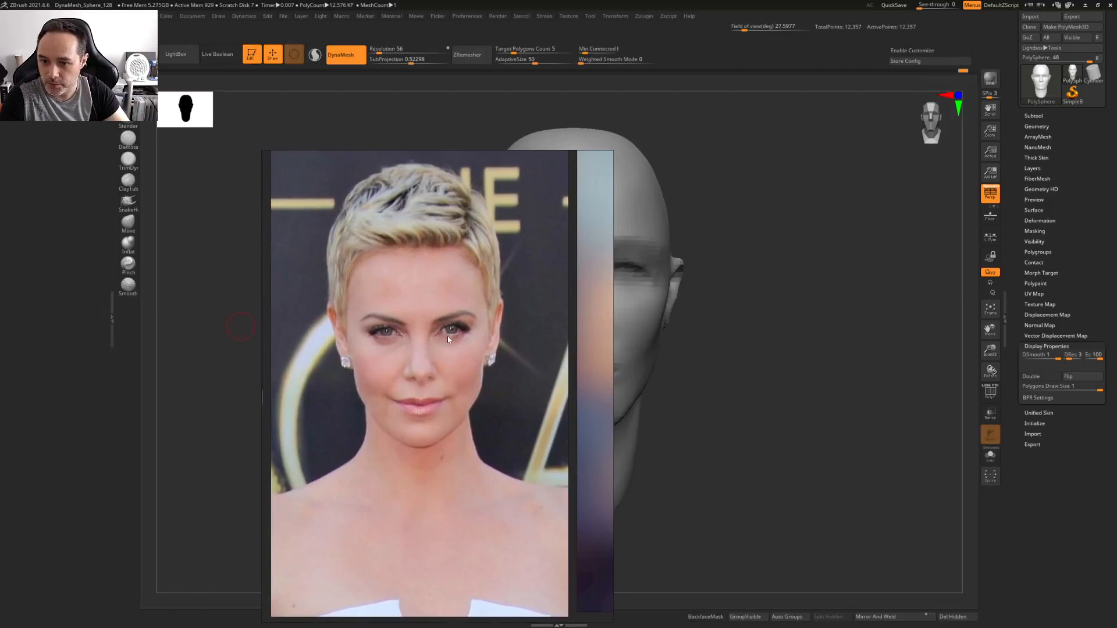
pyautogui.moveTo(451, 338); pyautogui.dragTo(221, 302, button='right')
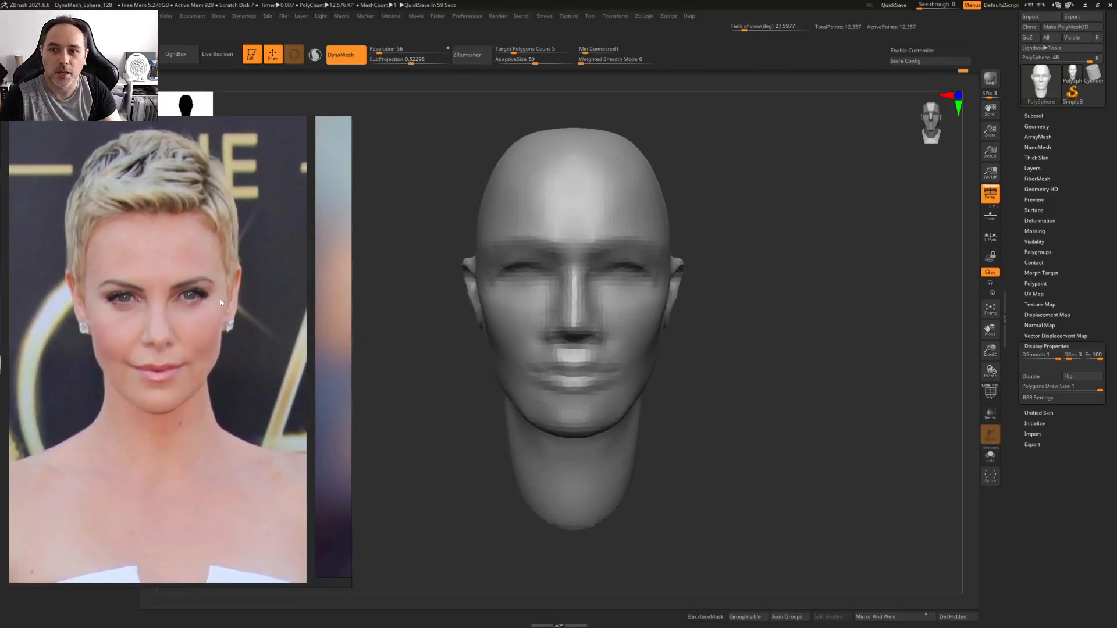
pyautogui.moveTo(727, 263)
pyautogui.mouseDown()
pyautogui.moveTo(738, 254)
pyautogui.moveTo(708, 249)
pyautogui.moveTo(718, 262)
pyautogui.mouseUp()
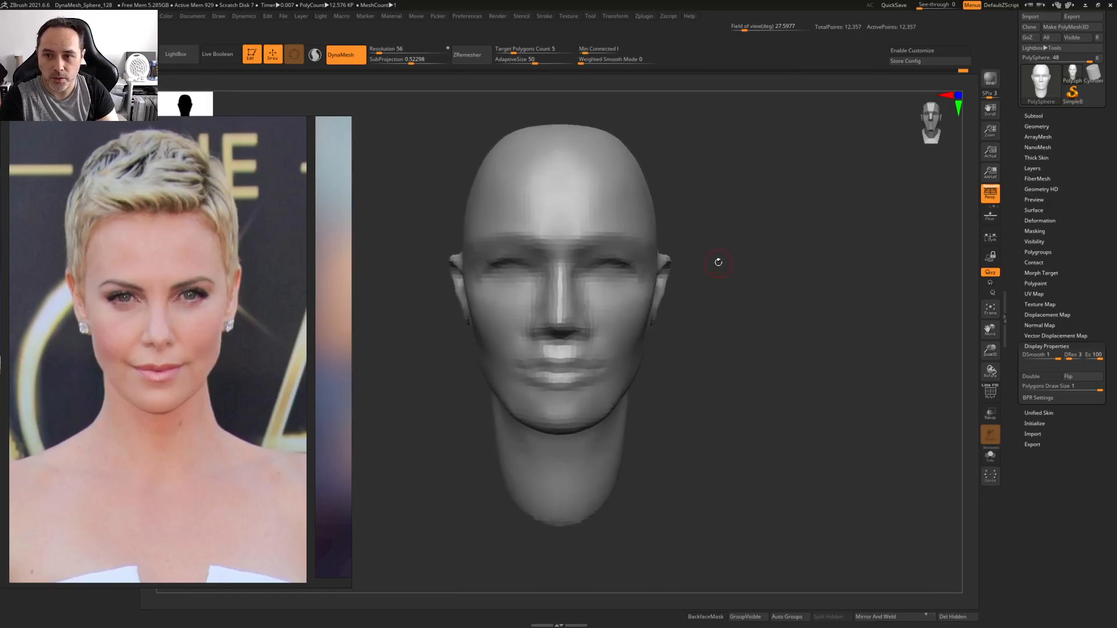
# Turn off the document's proportion lock and resize the canvas to a width of 1242
pyautogui.click(198, 17)
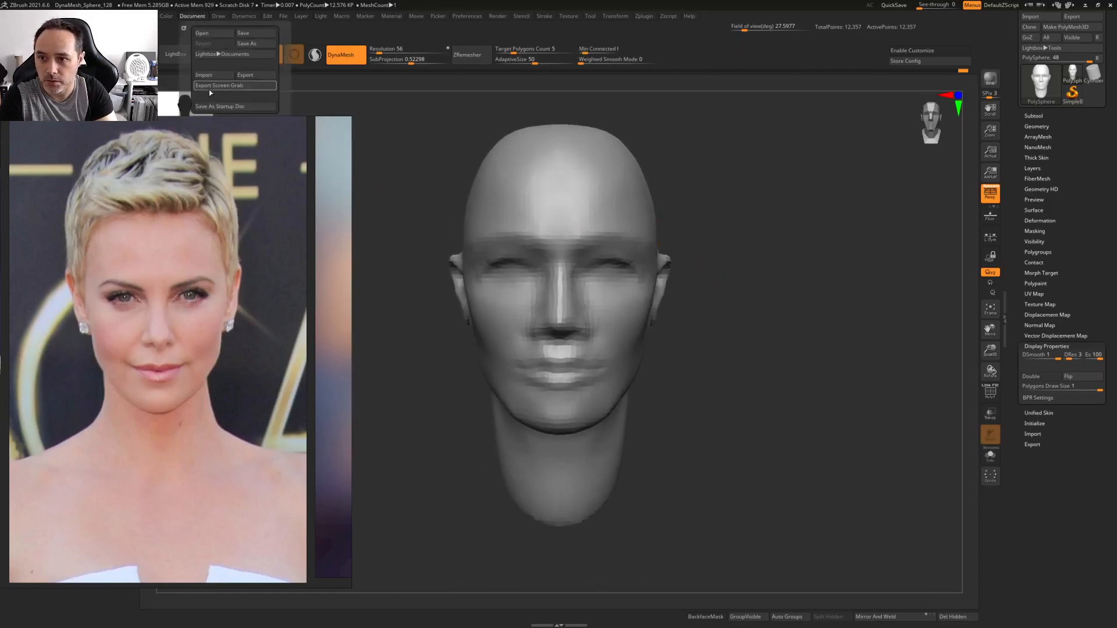
pyautogui.moveTo(210, 137)
pyautogui.mouseDown()
pyautogui.moveTo(120, 273)
pyautogui.moveTo(39, 269)
pyautogui.mouseUp()
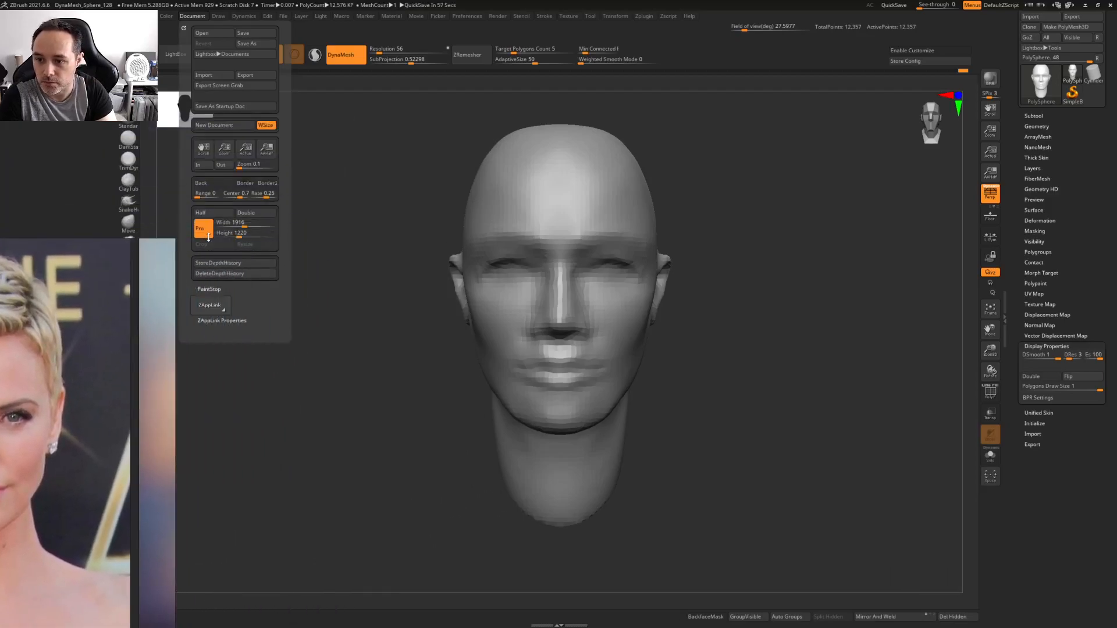
pyautogui.moveTo(245, 227); pyautogui.dragTo(239, 227)
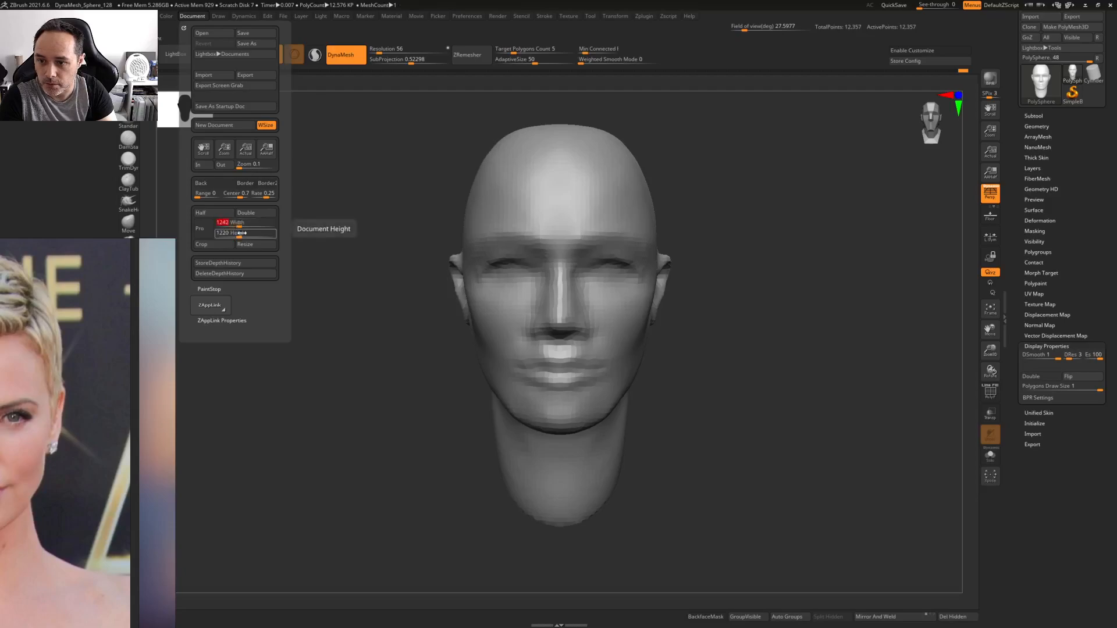
pyautogui.click(245, 244)
pyautogui.click(580, 344)
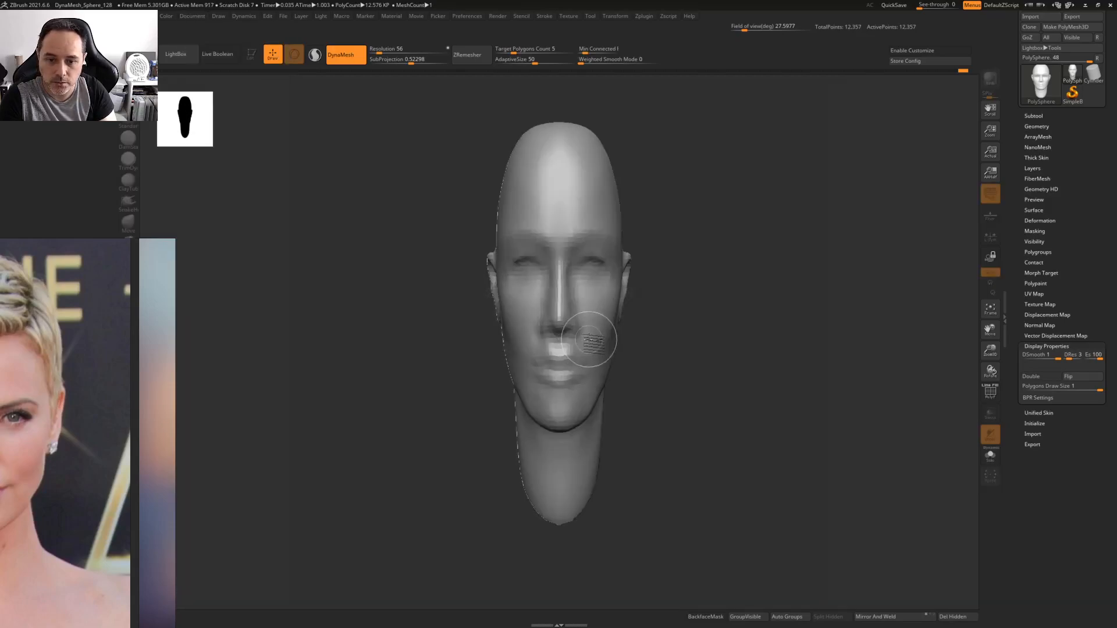
# Redraw the head on the resized canvas, enter Edit mode and clear the leftover distorted copy
pyautogui.moveTo(696, 271)
pyautogui.mouseDown()
pyautogui.moveTo(710, 288)
pyautogui.moveTo(720, 416)
pyautogui.mouseUp()
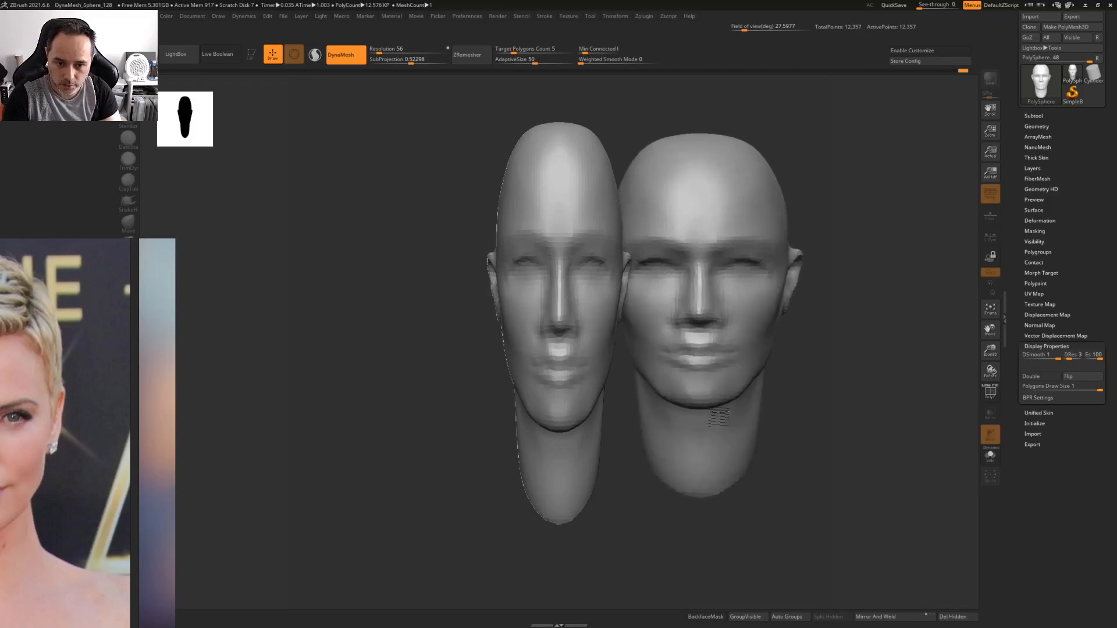
pyautogui.press('t')
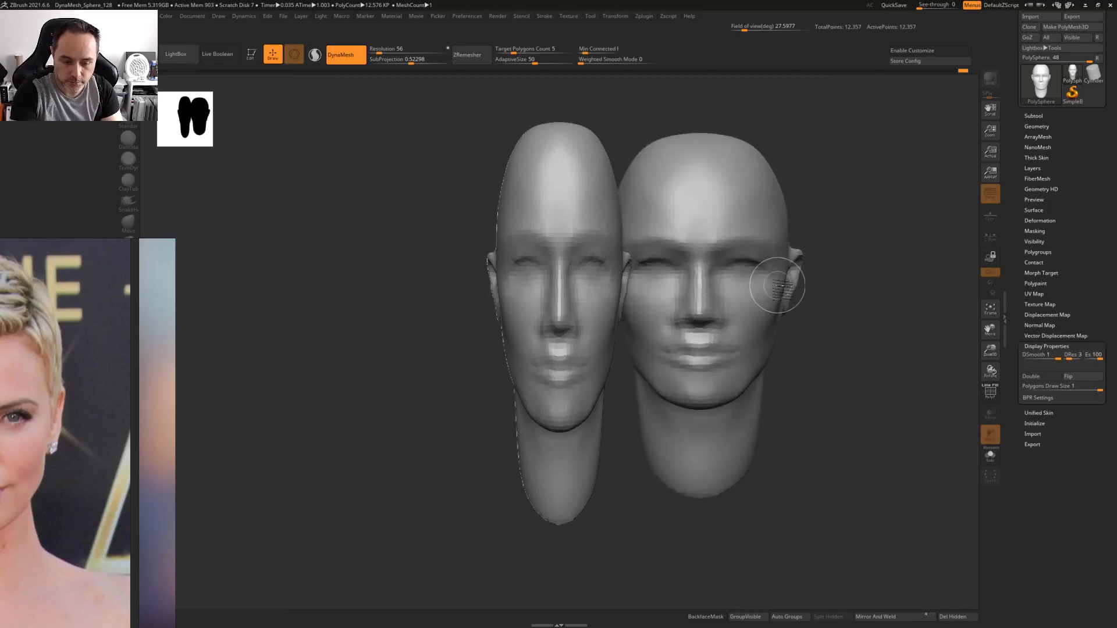
pyautogui.click(251, 53)
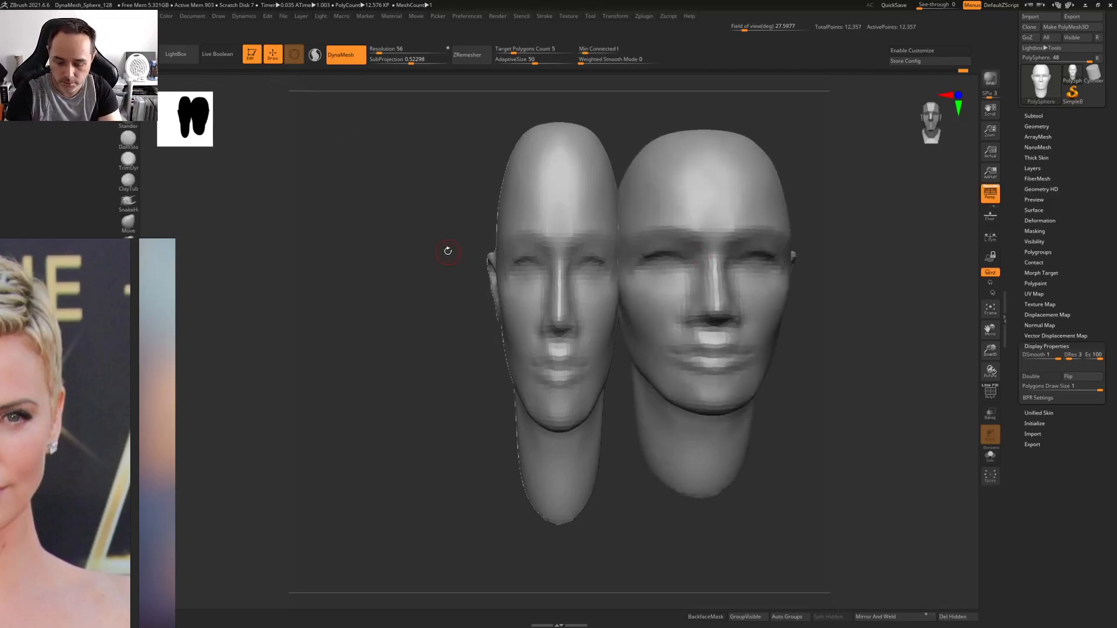
pyautogui.hotkey('ctrl', 'n')
pyautogui.moveTo(545, 315)
pyautogui.keyDown('alt'); pyautogui.mouseDown()
pyautogui.moveTo(404, 342)
pyautogui.moveTo(425, 344)
pyautogui.mouseUp(); pyautogui.keyUp('alt')
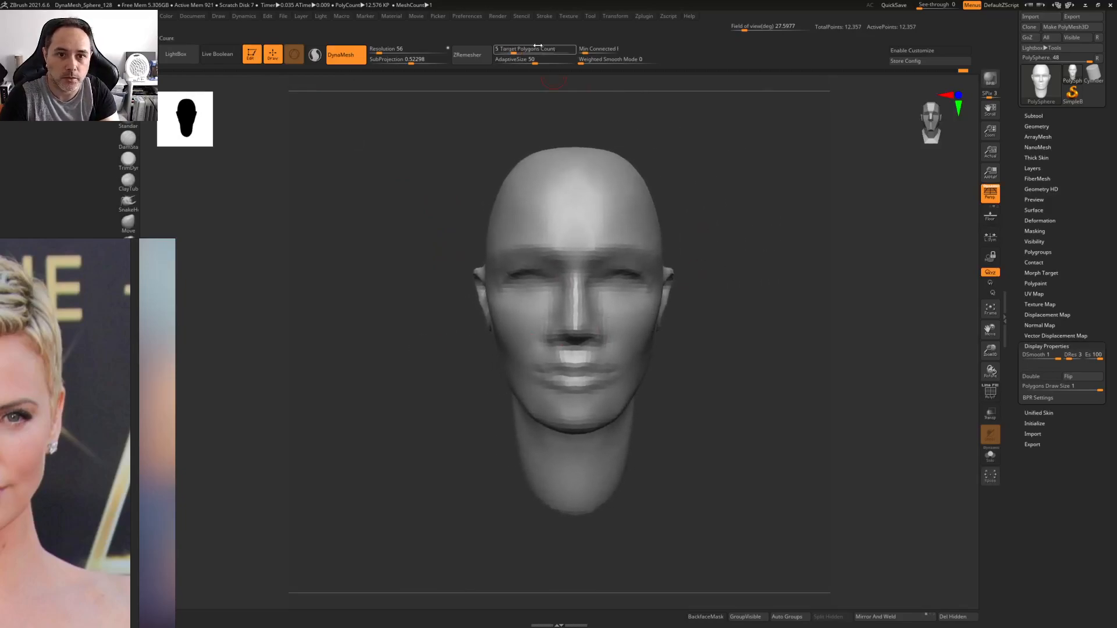
# Set the camera's field of view to 23.50574 and place the reference photo beside the head
pyautogui.moveTo(744, 27); pyautogui.dragTo(734, 43)
pyautogui.moveTo(141, 443); pyautogui.dragTo(252, 306)
pyautogui.moveTo(666, 232); pyautogui.dragTo(715, 274)
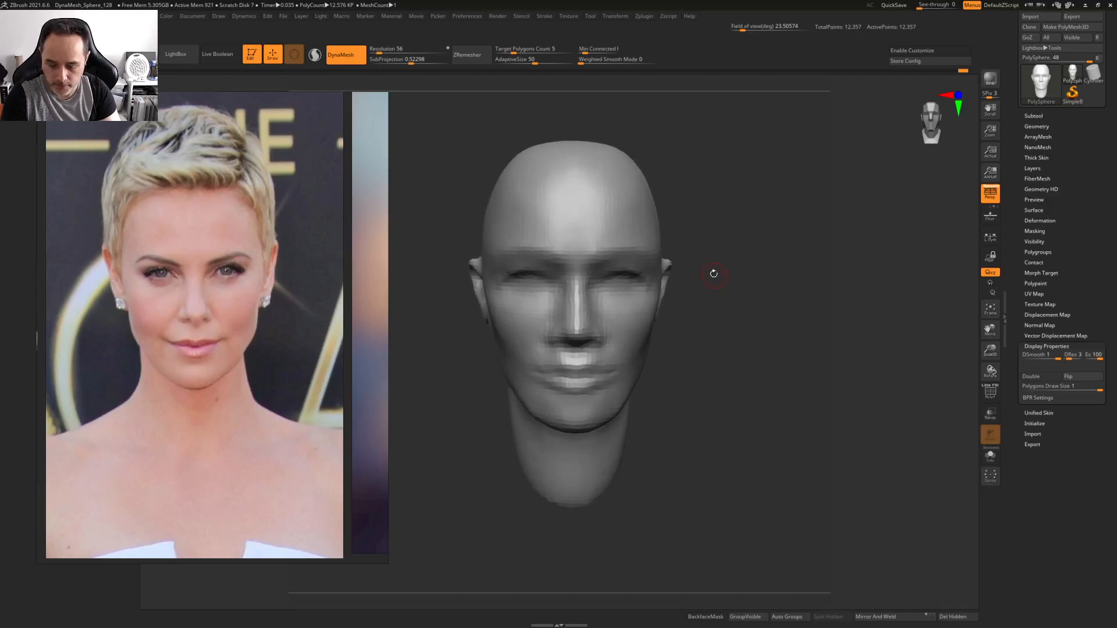
# Adjust the brush size and refine the eye areas and sides of the face against the front reference photo
pyautogui.moveTo(609, 290)
pyautogui.keyDown('alt'); pyautogui.mouseDown(button='right')
pyautogui.moveTo(646, 349)
pyautogui.moveTo(641, 246)
pyautogui.moveTo(643, 326)
pyautogui.moveTo(626, 326)
pyautogui.mouseUp(button='right'); pyautogui.keyUp('alt')
pyautogui.press('space')
pyautogui.moveTo(630, 322); pyautogui.dragTo(661, 321)
pyautogui.moveTo(713, 309)
pyautogui.mouseDown(button='right')
pyautogui.moveTo(644, 324)
pyautogui.moveTo(627, 301)
pyautogui.mouseUp(button='right')
pyautogui.press('space')
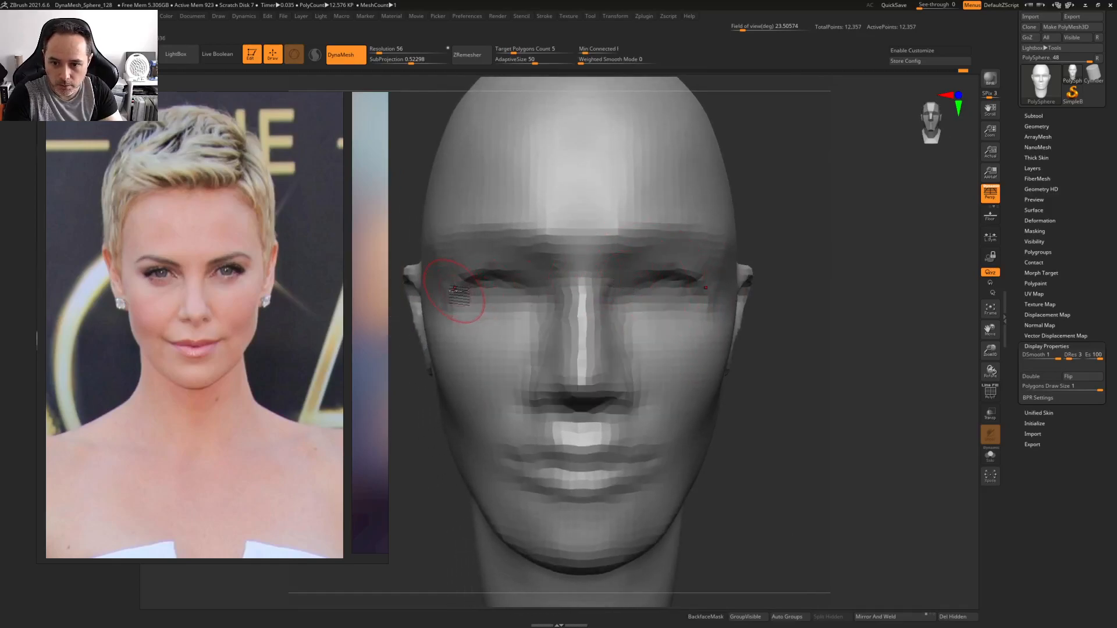
pyautogui.moveTo(468, 296)
pyautogui.mouseDown(button='right')
pyautogui.moveTo(512, 297)
pyautogui.moveTo(456, 312)
pyautogui.moveTo(530, 305)
pyautogui.moveTo(534, 273)
pyautogui.mouseUp(button='right')
# With backface masking on, build up the folds from the nostrils to the mouth corners and smooth them into the cheeks
pyautogui.keyDown('alt'); pyautogui.moveTo(548, 318); pyautogui.dragTo(549, 355, button='right'); pyautogui.keyUp('alt')
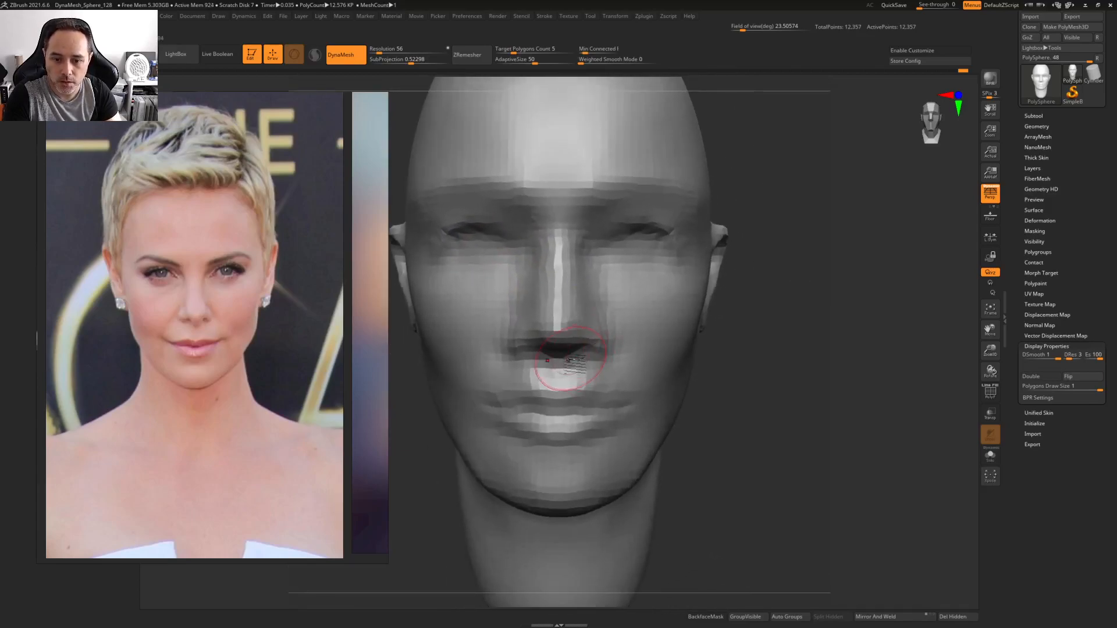
pyautogui.press('space')
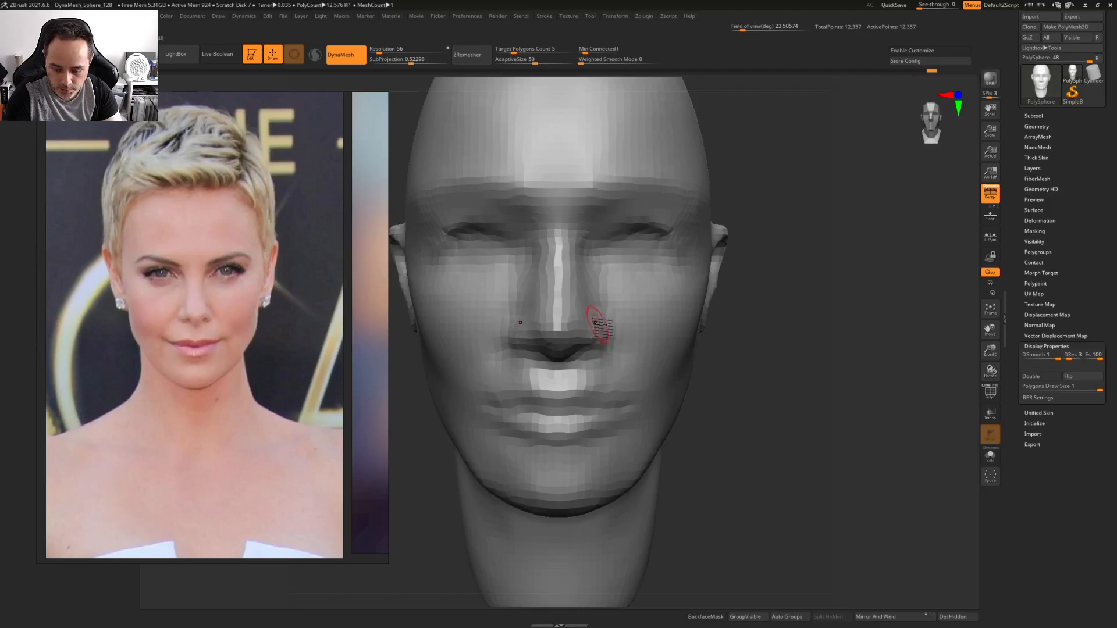
pyautogui.moveTo(489, 341)
pyautogui.mouseDown(button='right')
pyautogui.moveTo(539, 320)
pyautogui.moveTo(544, 303)
pyautogui.mouseUp(button='right')
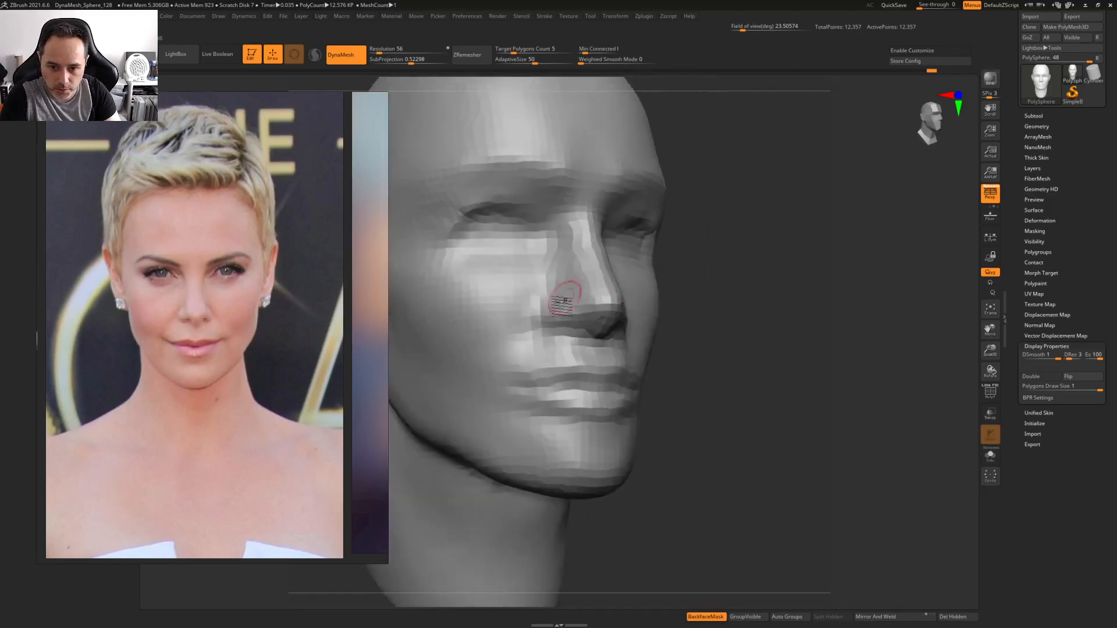
pyautogui.moveTo(541, 306)
pyautogui.mouseDown()
pyautogui.moveTo(515, 355)
pyautogui.moveTo(501, 401)
pyautogui.moveTo(509, 407)
pyautogui.moveTo(505, 377)
pyautogui.mouseUp()
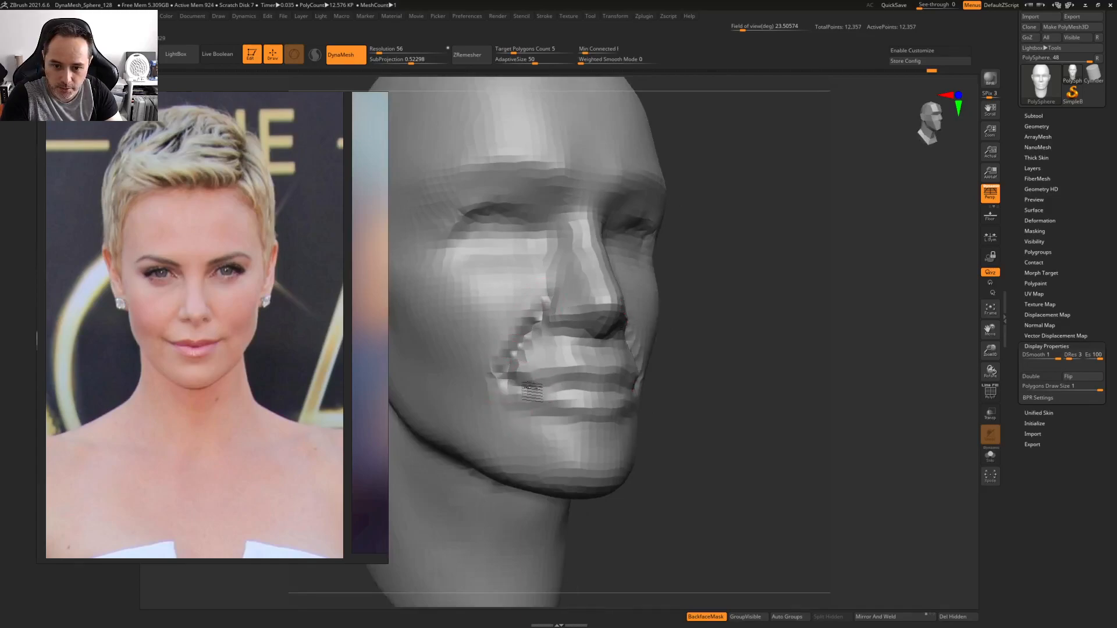
pyautogui.moveTo(533, 288)
pyautogui.keyDown('shift'); pyautogui.mouseDown()
pyautogui.moveTo(527, 364)
pyautogui.moveTo(601, 354)
pyautogui.mouseUp(); pyautogui.keyUp('shift')
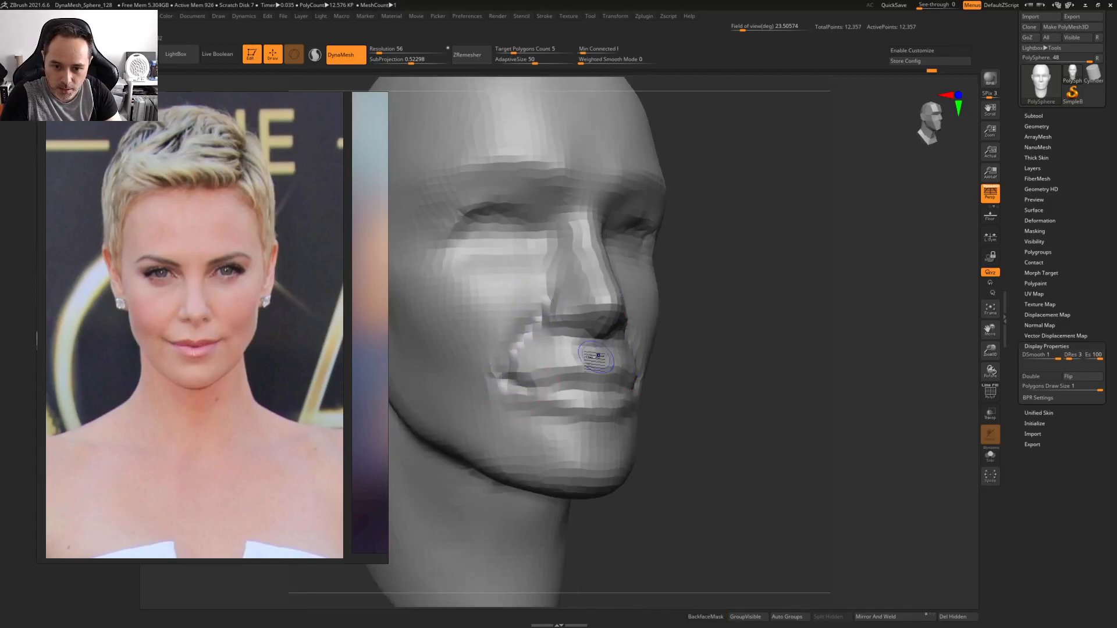
pyautogui.keyDown('shift'); pyautogui.moveTo(494, 379); pyautogui.dragTo(539, 370); pyautogui.keyUp('shift')
pyautogui.keyDown('shift'); pyautogui.moveTo(540, 370); pyautogui.dragTo(572, 361, button='right'); pyautogui.keyUp('shift')
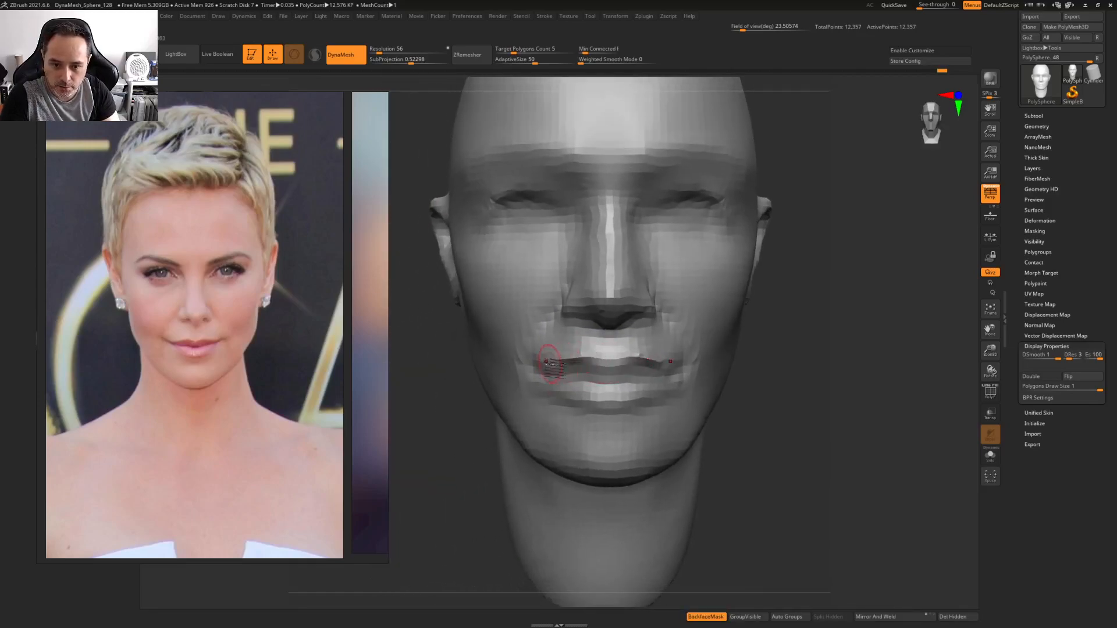
# Adjust the brush size and shape the line between the lips and their forward projection, checking front and side views
pyautogui.moveTo(547, 362); pyautogui.dragTo(556, 370, button='right')
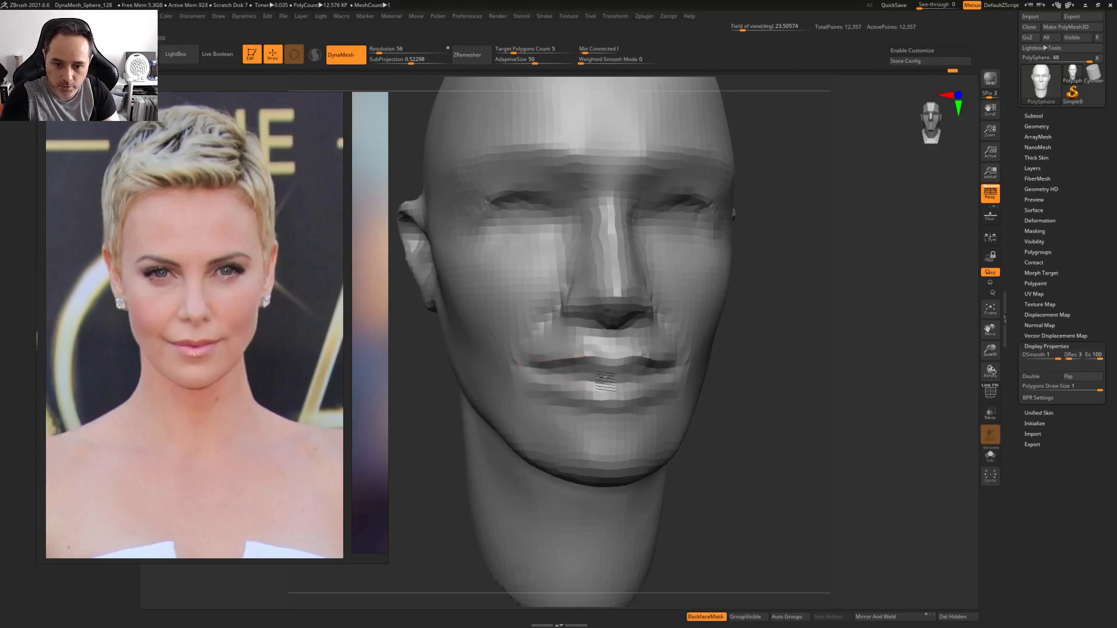
pyautogui.moveTo(612, 352)
pyautogui.mouseDown(button='right')
pyautogui.moveTo(611, 341)
pyautogui.moveTo(575, 365)
pyautogui.mouseUp(button='right')
pyautogui.press('space')
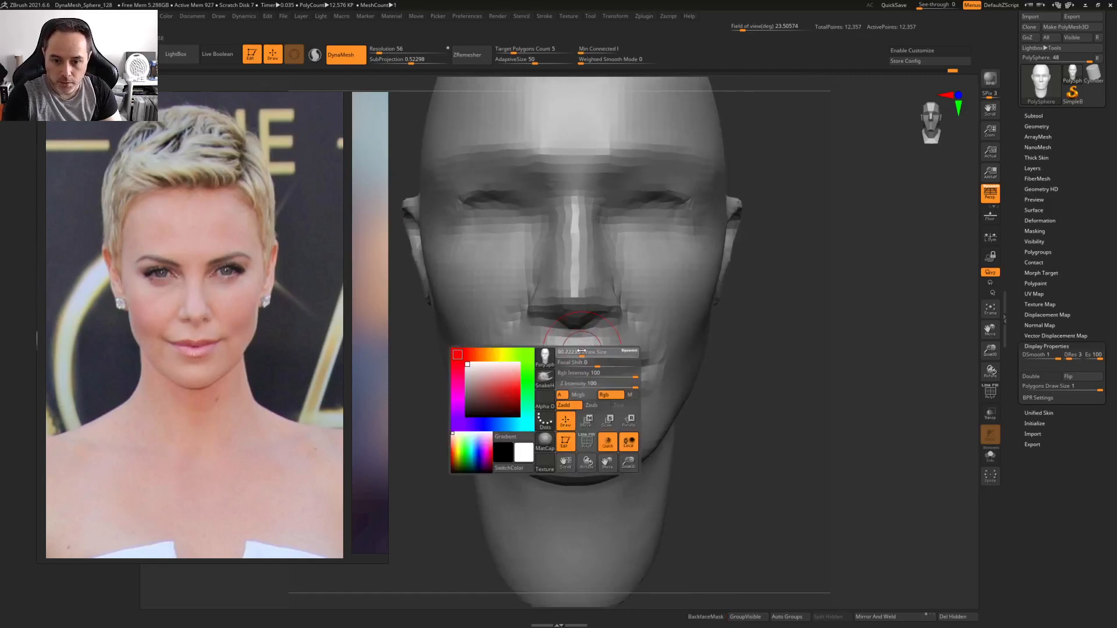
pyautogui.moveTo(540, 353)
pyautogui.mouseDown(button='right')
pyautogui.moveTo(562, 340)
pyautogui.moveTo(564, 358)
pyautogui.mouseUp(button='right')
pyautogui.press('space')
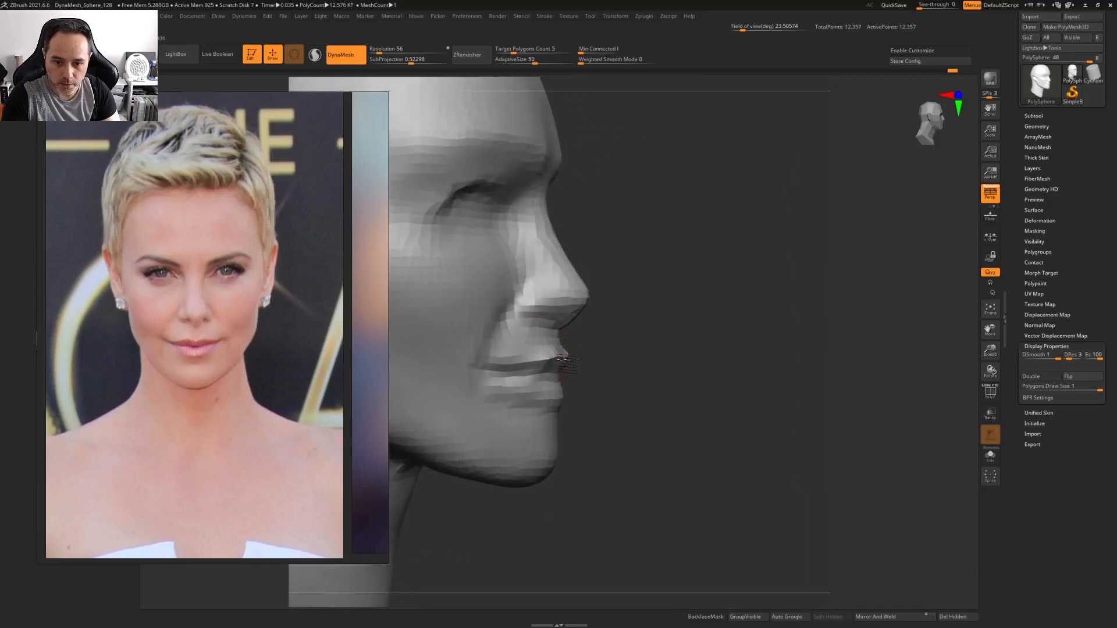
pyautogui.press('space')
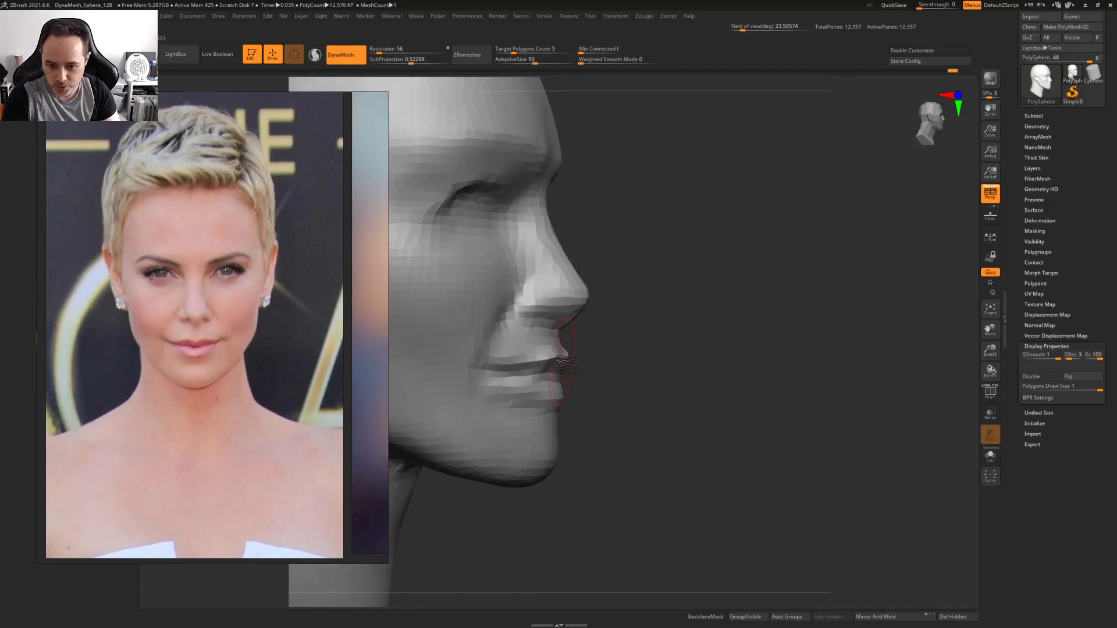
pyautogui.moveTo(578, 357); pyautogui.dragTo(509, 355, button='right')
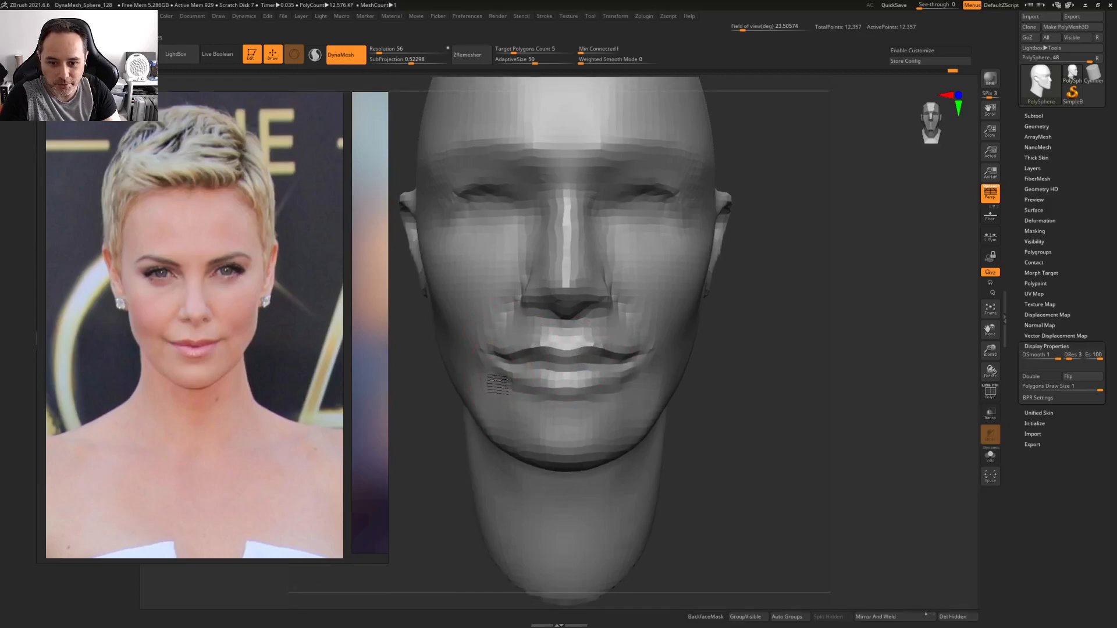
# Refine the lower lip and mouth corners, then smooth the area between the nose and mouth
pyautogui.moveTo(497, 384); pyautogui.dragTo(529, 396, button='right')
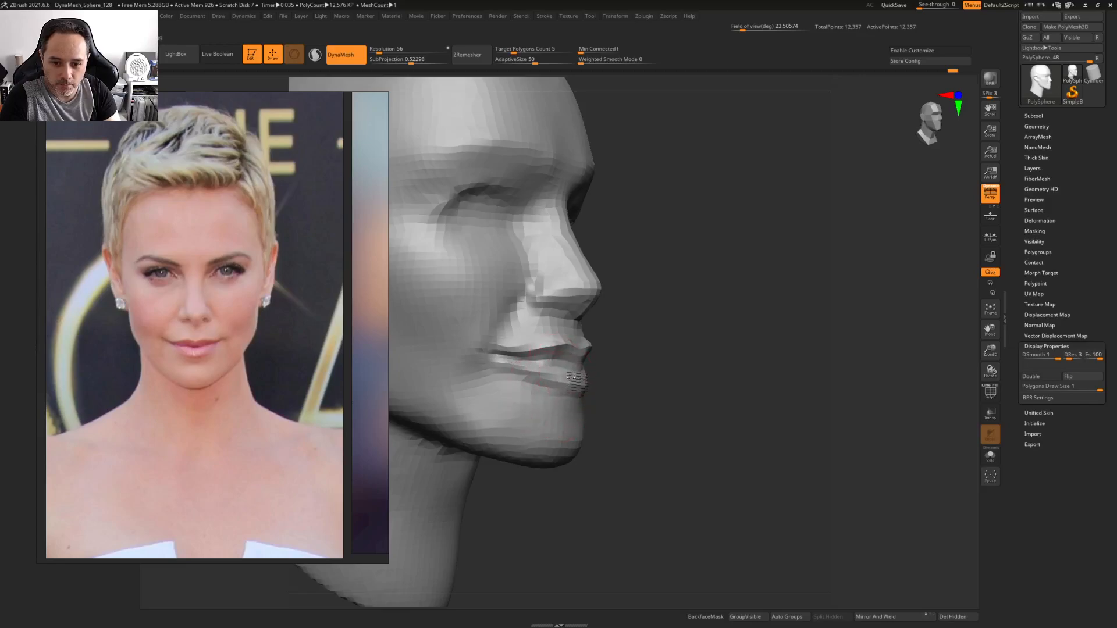
pyautogui.moveTo(554, 375); pyautogui.dragTo(553, 373, button='right')
pyautogui.rightClick(542, 402)
pyautogui.moveTo(483, 362); pyautogui.dragTo(493, 354, button='right')
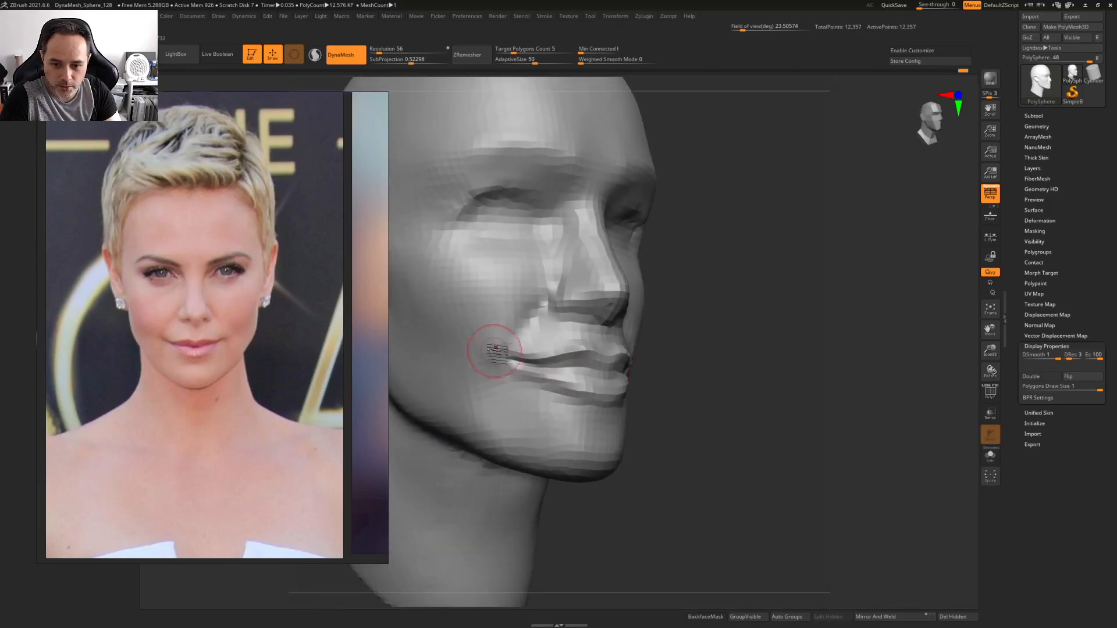
pyautogui.moveTo(499, 330)
pyautogui.keyDown('shift'); pyautogui.mouseDown()
pyautogui.moveTo(527, 307)
pyautogui.moveTo(517, 370)
pyautogui.mouseUp(); pyautogui.keyUp('shift')
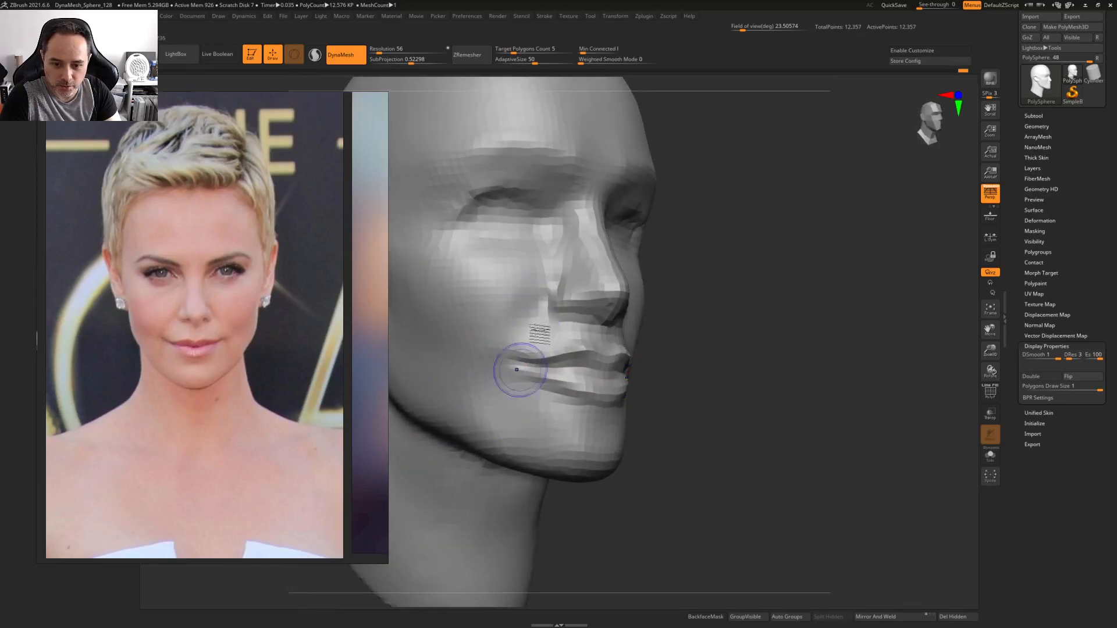
pyautogui.moveTo(596, 379); pyautogui.dragTo(541, 358, button='right')
pyautogui.moveTo(565, 341); pyautogui.dragTo(633, 345)
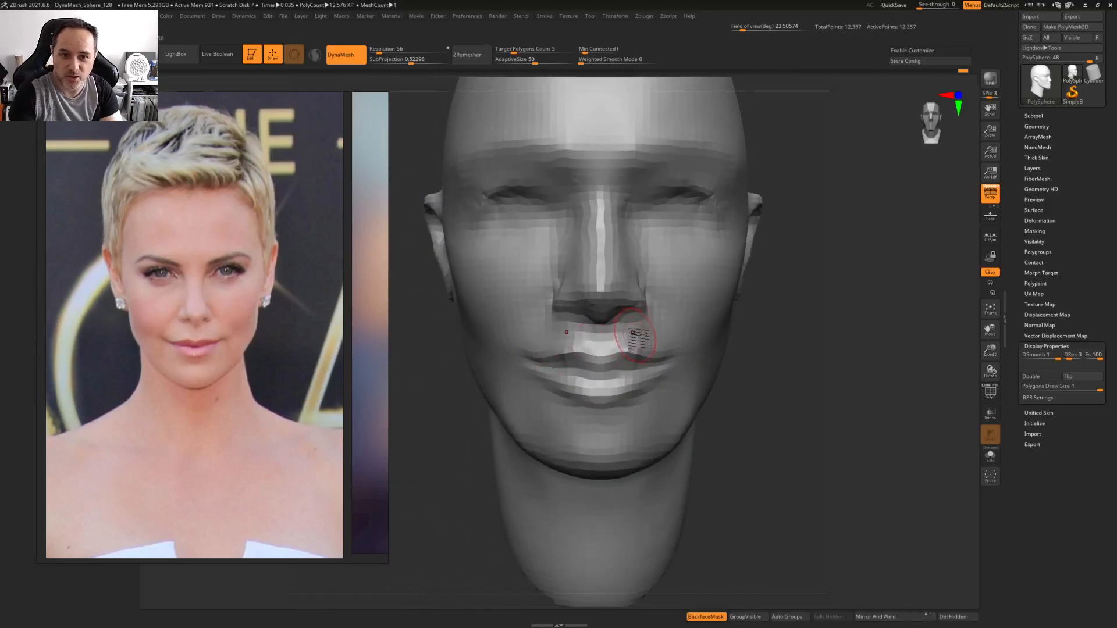
# Turn off backface masking, undo the last smoothing stroke and reshape the lower lip with a resized brush in front view
pyautogui.keyDown('ctrl'); pyautogui.moveTo(606, 354); pyautogui.dragTo(612, 371, button='right'); pyautogui.keyUp('ctrl')
pyautogui.press('space')
pyautogui.moveTo(612, 371)
pyautogui.mouseDown()
pyautogui.moveTo(579, 377)
pyautogui.moveTo(505, 360)
pyautogui.moveTo(647, 375)
pyautogui.mouseUp()
pyautogui.keyDown('ctrl'); pyautogui.moveTo(702, 322); pyautogui.dragTo(652, 308, button='right'); pyautogui.keyUp('ctrl')
pyautogui.keyDown('ctrl'); pyautogui.moveTo(652, 309); pyautogui.dragTo(658, 351, button='right'); pyautogui.keyUp('ctrl')
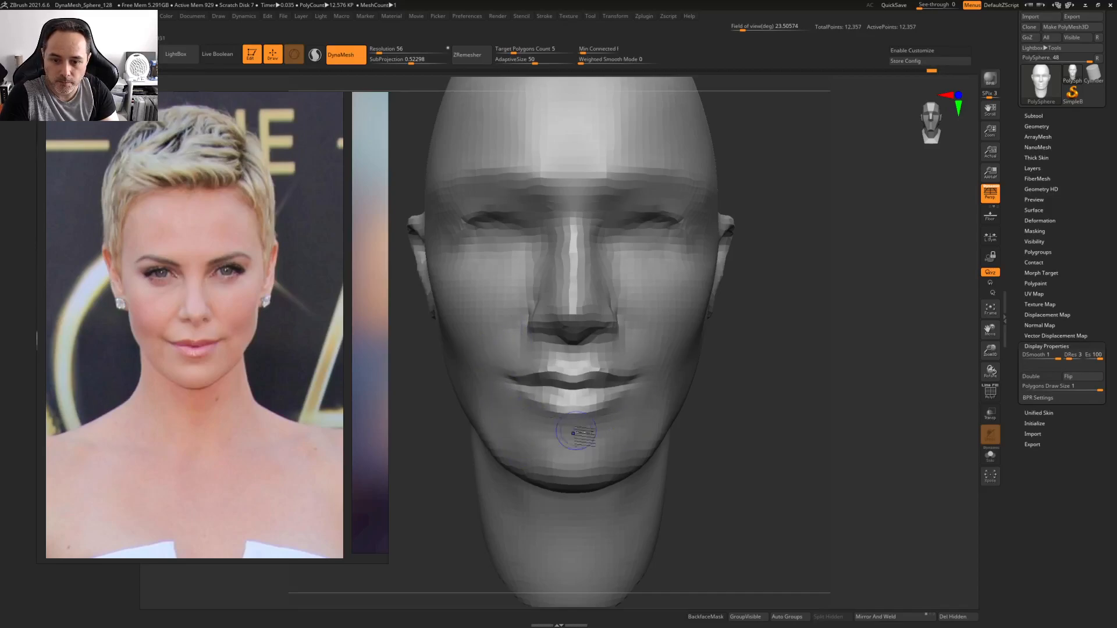
pyautogui.hotkey('ctrl', 'z')
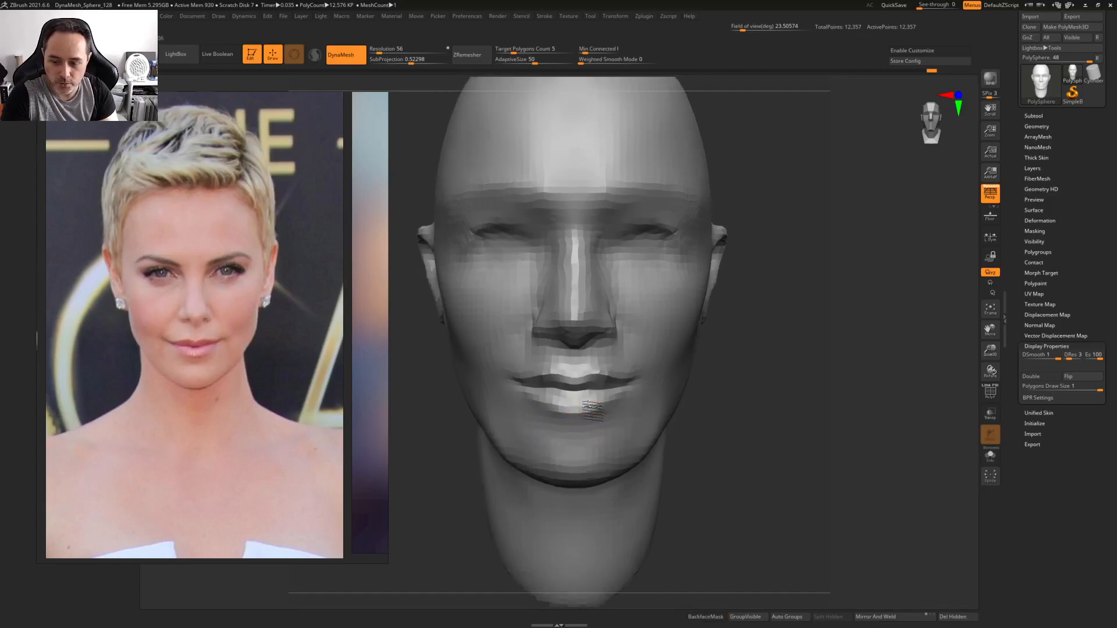
pyautogui.press('space')
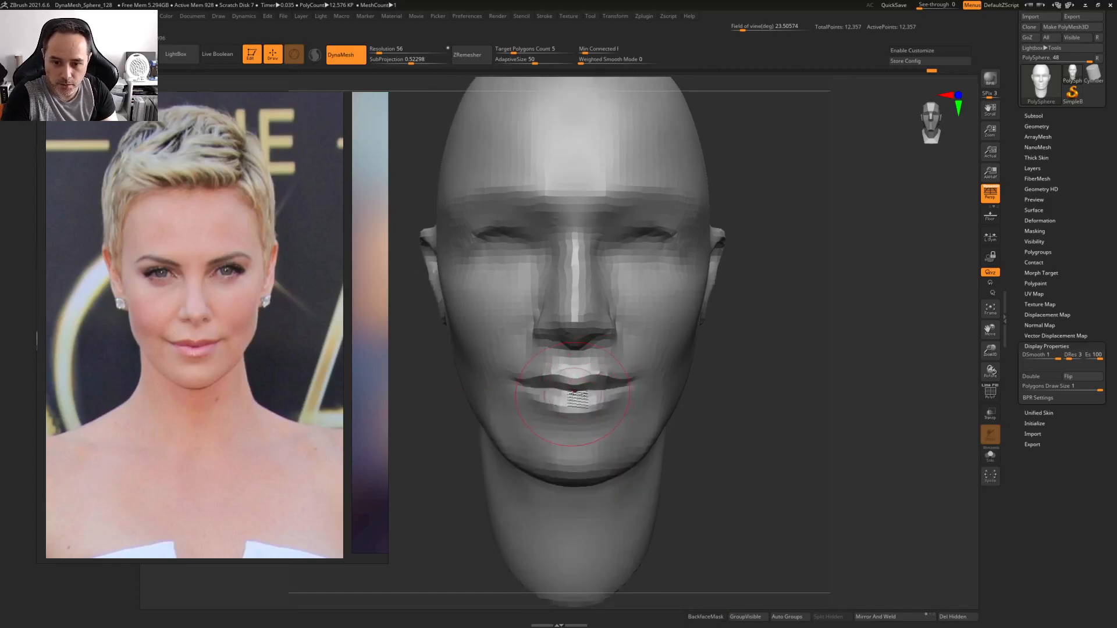
pyautogui.moveTo(606, 399)
pyautogui.mouseDown()
pyautogui.moveTo(617, 395)
pyautogui.moveTo(554, 411)
pyautogui.mouseUp()
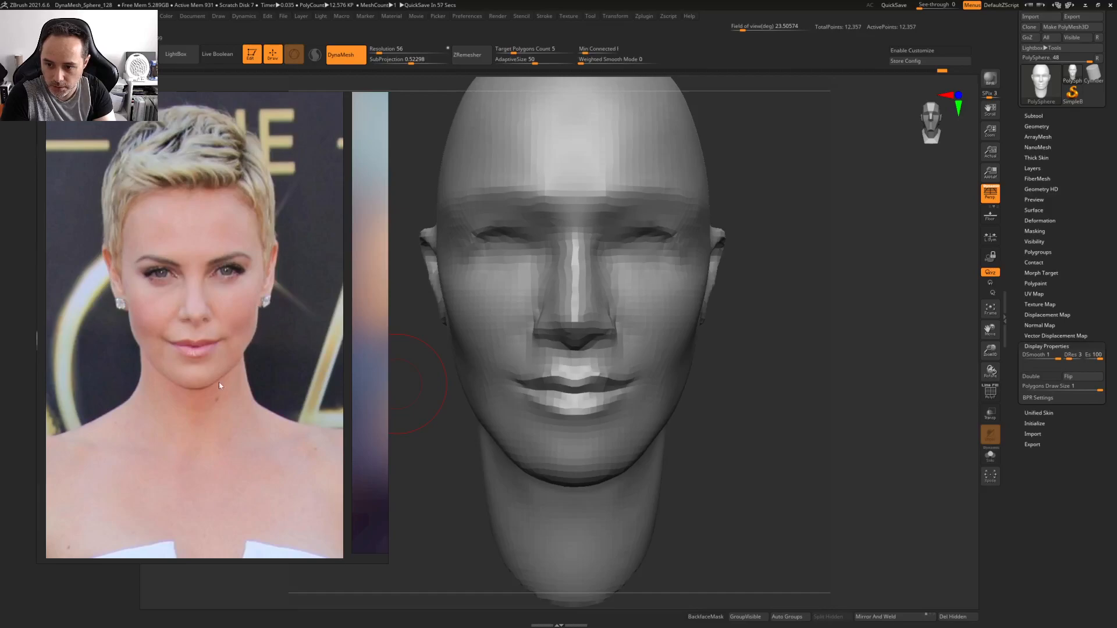
# Refine the sides of the jaw and the ears against the front reference photo, working from front and side views
pyautogui.moveTo(713, 344)
pyautogui.mouseDown()
pyautogui.moveTo(695, 389)
pyautogui.moveTo(704, 377)
pyautogui.mouseUp()
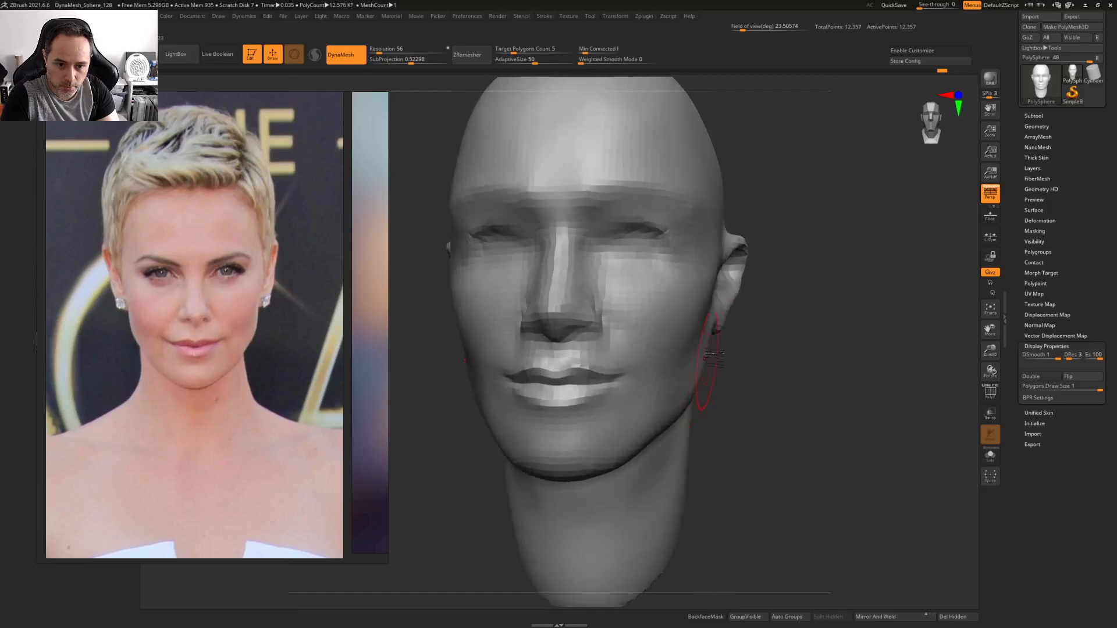
pyautogui.moveTo(718, 324); pyautogui.dragTo(762, 326, button='right')
pyautogui.press('space')
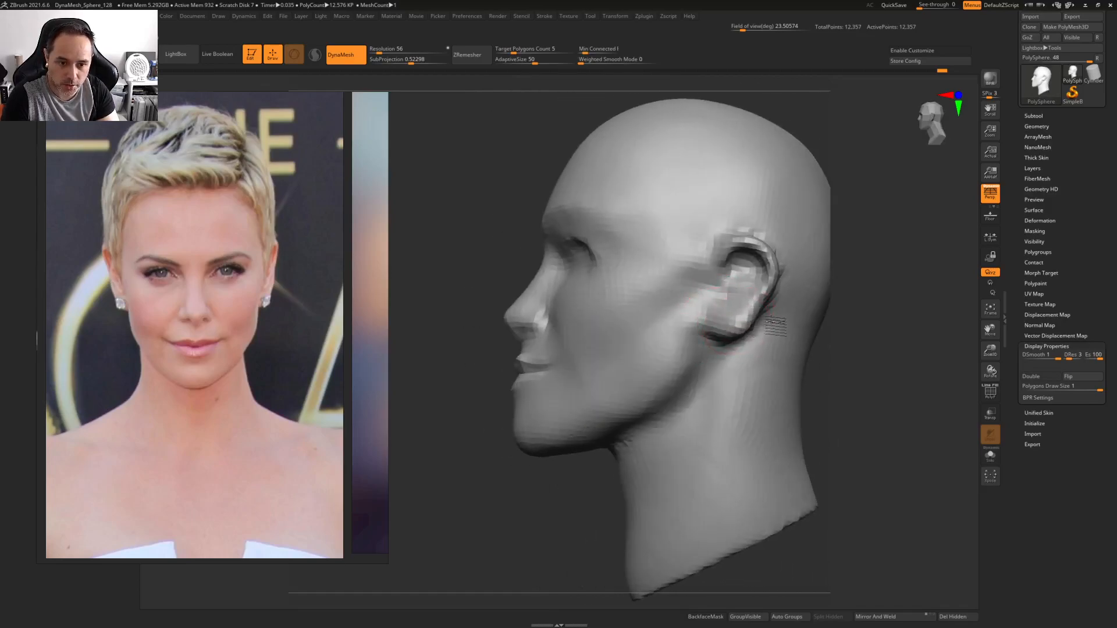
pyautogui.moveTo(727, 311)
pyautogui.mouseDown(button='right')
pyautogui.moveTo(661, 317)
pyautogui.moveTo(669, 323)
pyautogui.mouseUp(button='right')
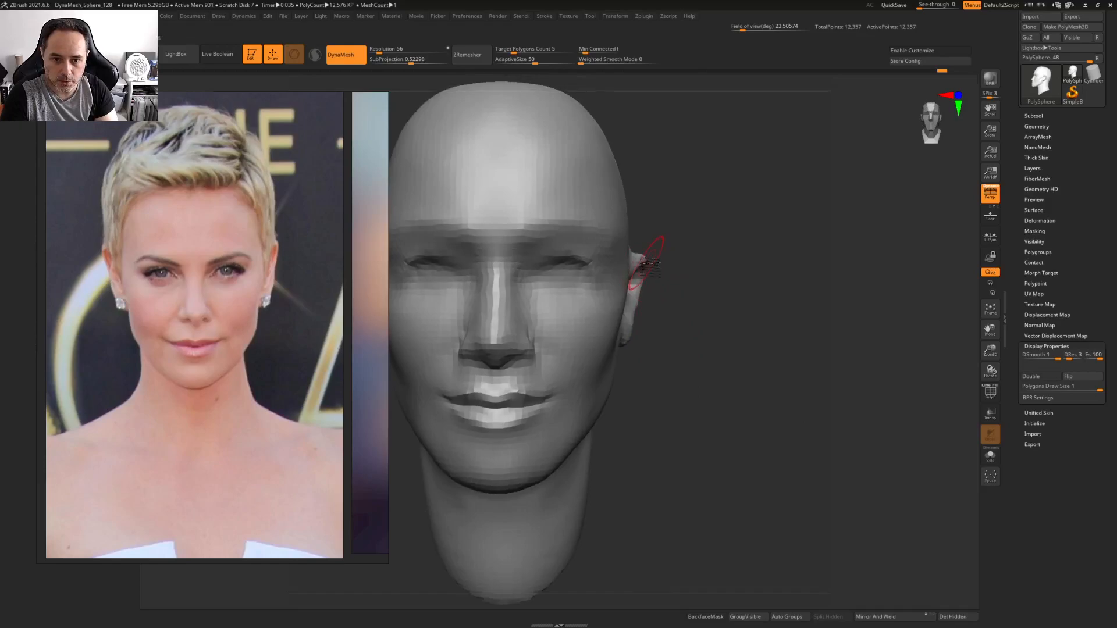
pyautogui.moveTo(646, 253); pyautogui.dragTo(673, 300, button='right')
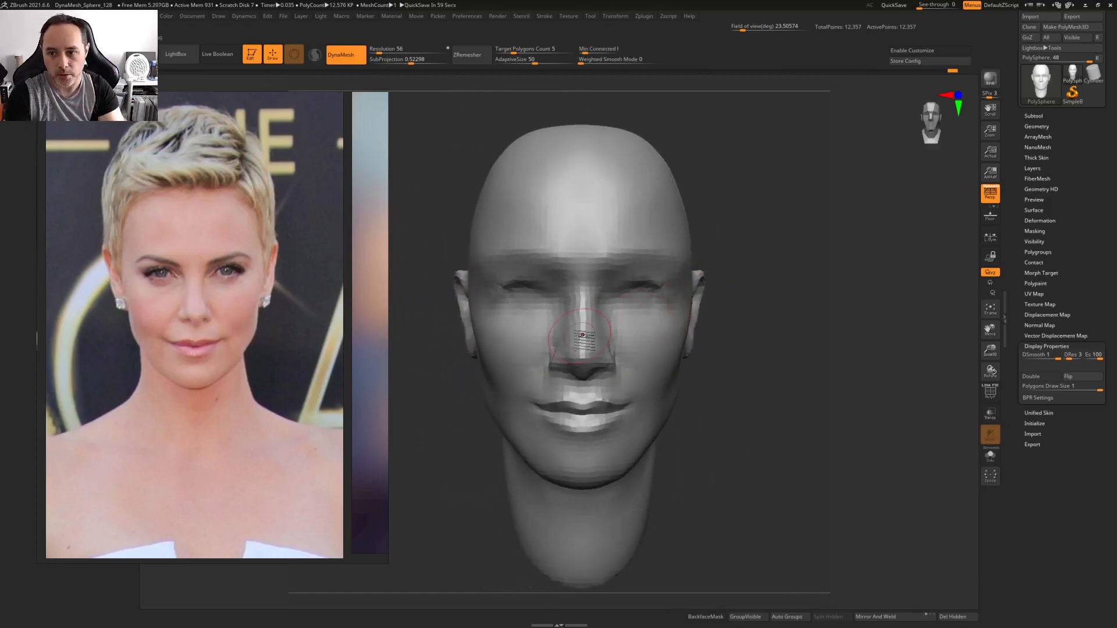
# Bring up the three-quarter reference photo of the face and orient the head to match its angle
pyautogui.scroll(-3, 256, 294)
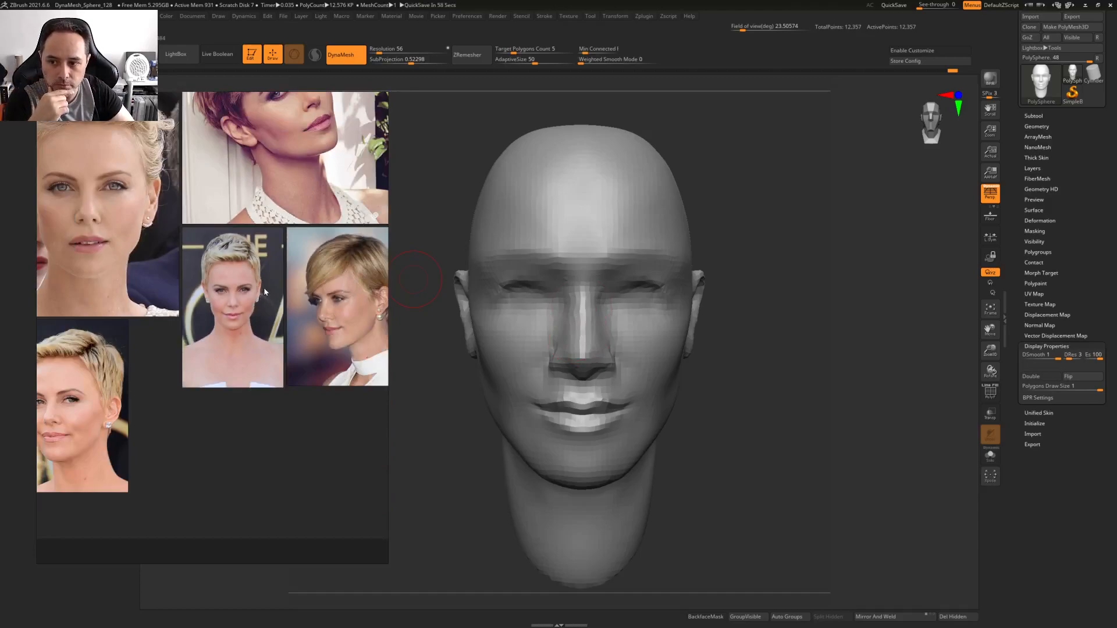
pyautogui.scroll(2, 105, 417)
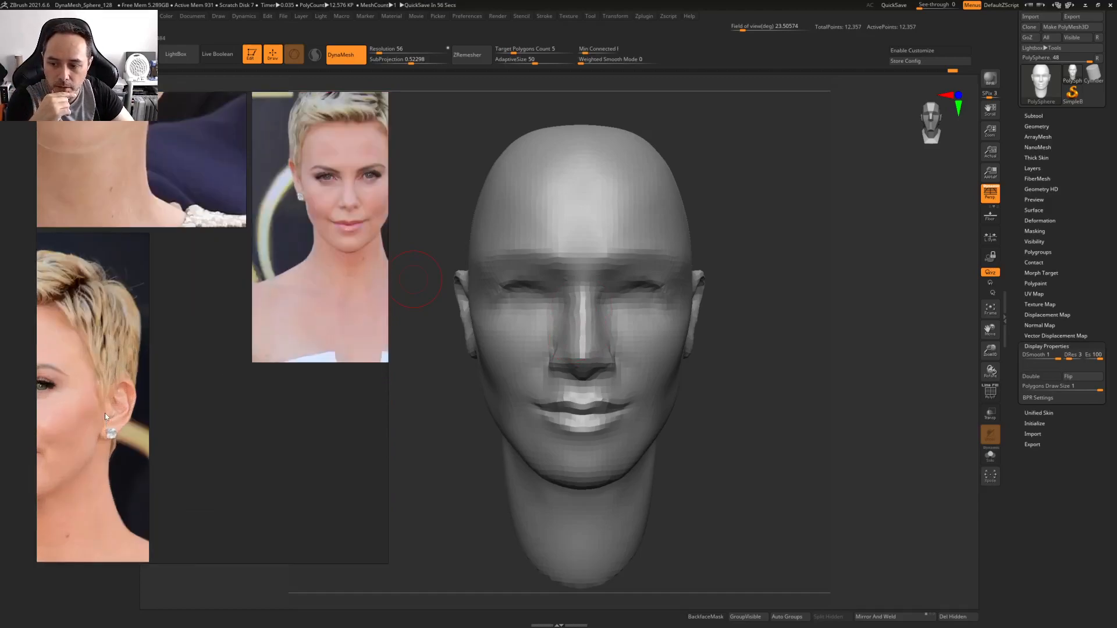
pyautogui.scroll(5, 141, 410)
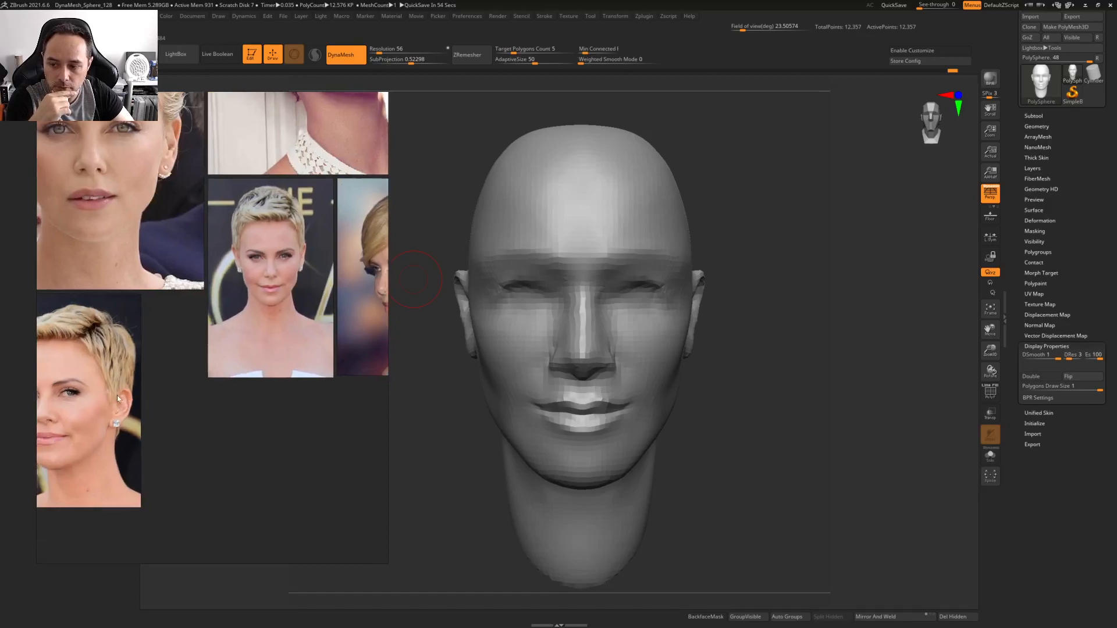
pyautogui.moveTo(142, 410); pyautogui.dragTo(187, 410, button='middle')
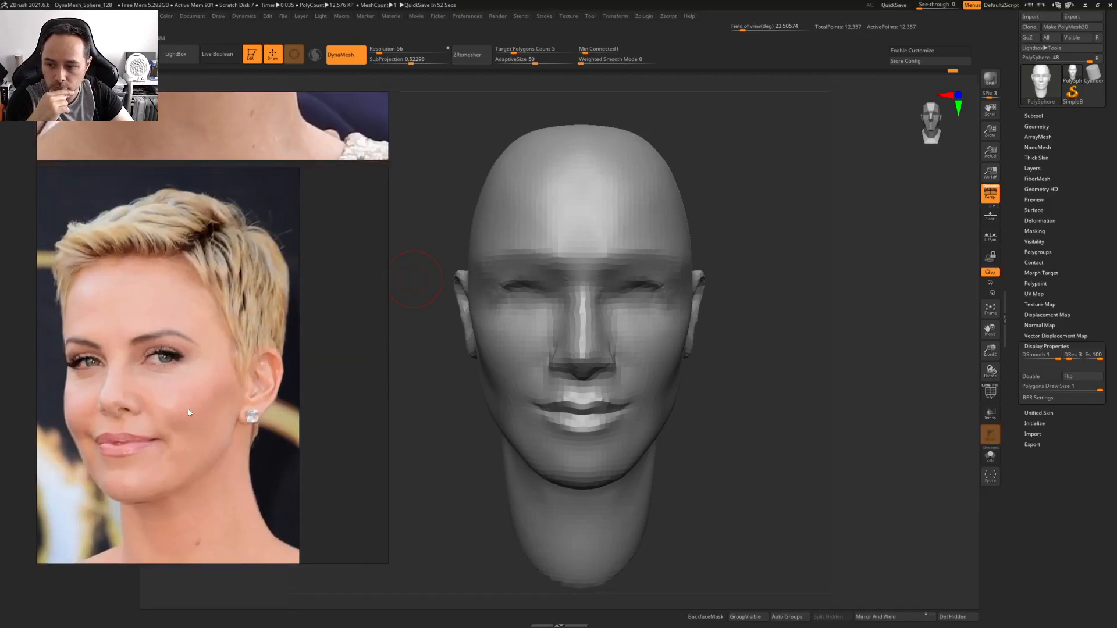
pyautogui.moveTo(801, 292)
pyautogui.mouseDown()
pyautogui.moveTo(776, 279)
pyautogui.moveTo(721, 303)
pyautogui.mouseUp()
pyautogui.moveTo(722, 303); pyautogui.dragTo(724, 306, button='right')
pyautogui.keyDown('ctrl'); pyautogui.moveTo(621, 339); pyautogui.dragTo(587, 378, button='right'); pyautogui.keyUp('ctrl')
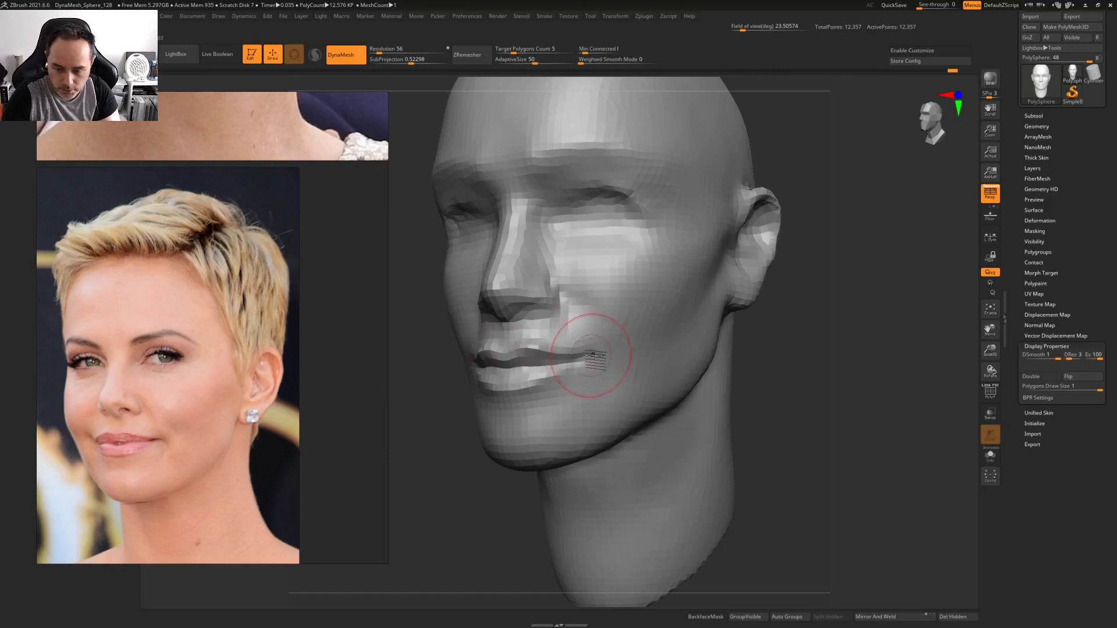
# Resize the brush and reshape the mouth corner and cheekbone against the three-quarter reference photo
pyautogui.press('space')
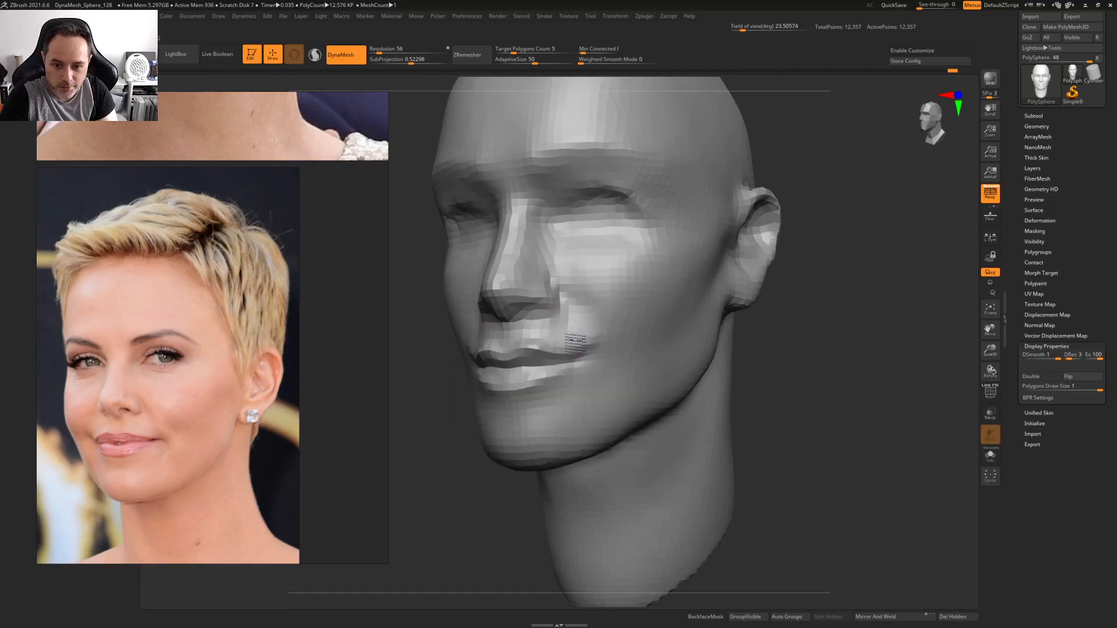
pyautogui.moveTo(588, 327); pyautogui.dragTo(586, 339, button='right')
pyautogui.press('space')
pyautogui.moveTo(640, 251); pyautogui.dragTo(660, 252)
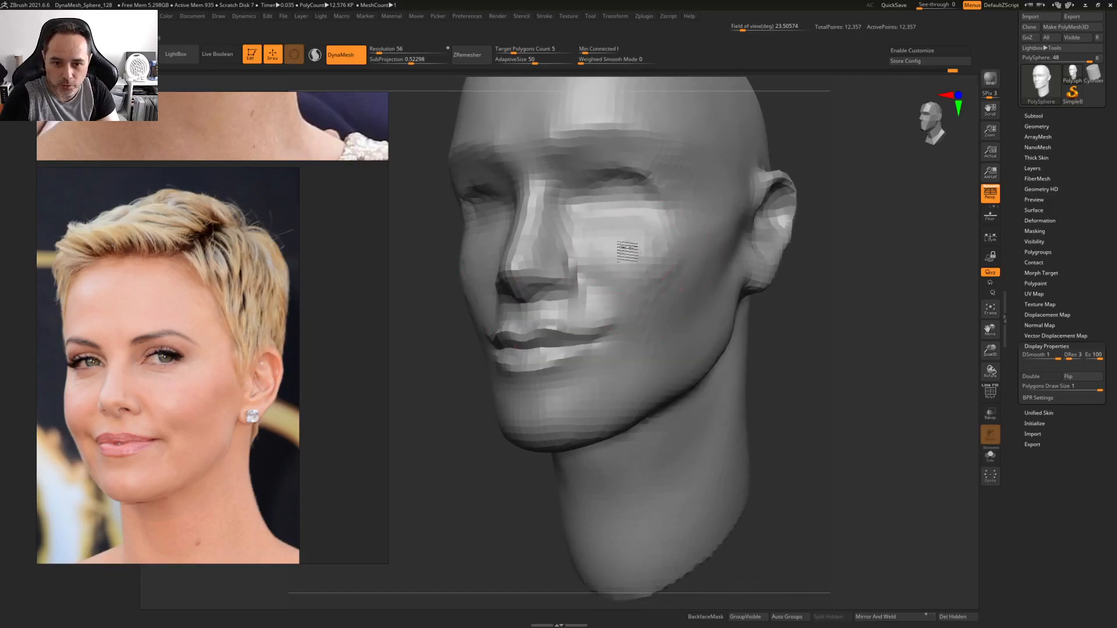
pyautogui.moveTo(679, 267); pyautogui.dragTo(670, 272)
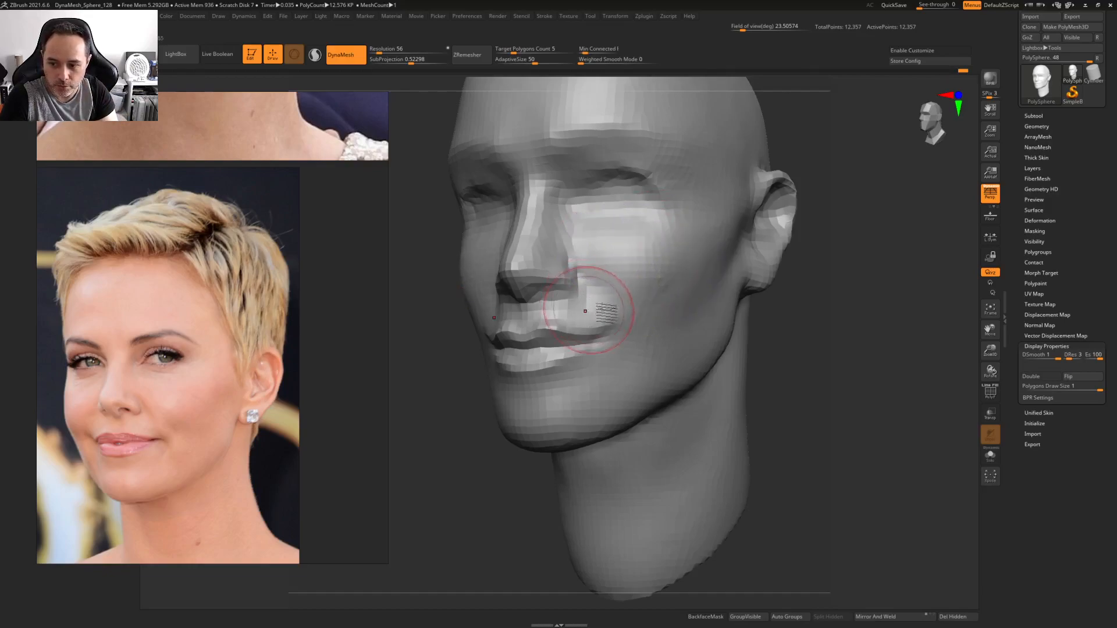
pyautogui.moveTo(598, 294); pyautogui.dragTo(582, 307, button='right')
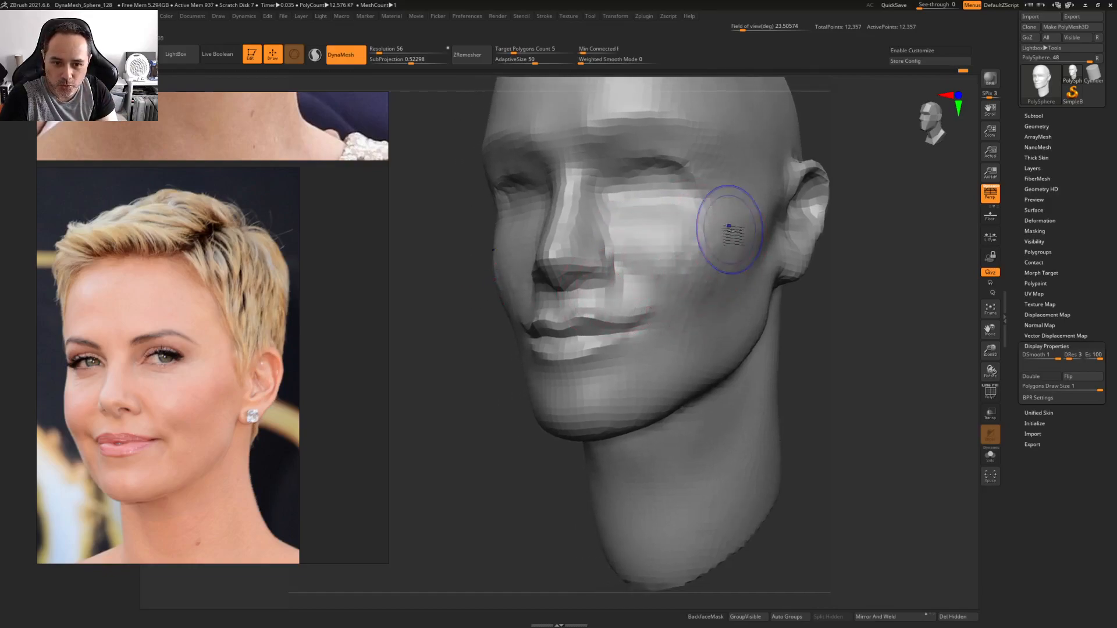
pyautogui.moveTo(587, 334); pyautogui.dragTo(694, 282, button='right')
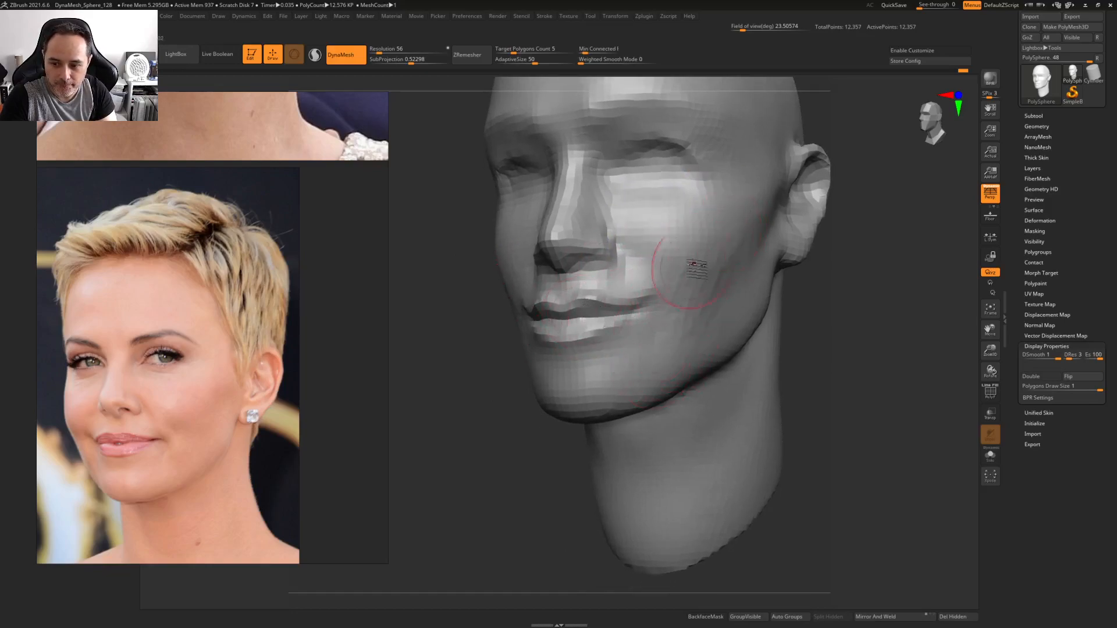
# Sculpt and smooth the cheek hollow between the cheekbone and jaw, then readjust the brush
pyautogui.moveTo(713, 235)
pyautogui.mouseDown()
pyautogui.moveTo(658, 321)
pyautogui.moveTo(673, 312)
pyautogui.mouseUp()
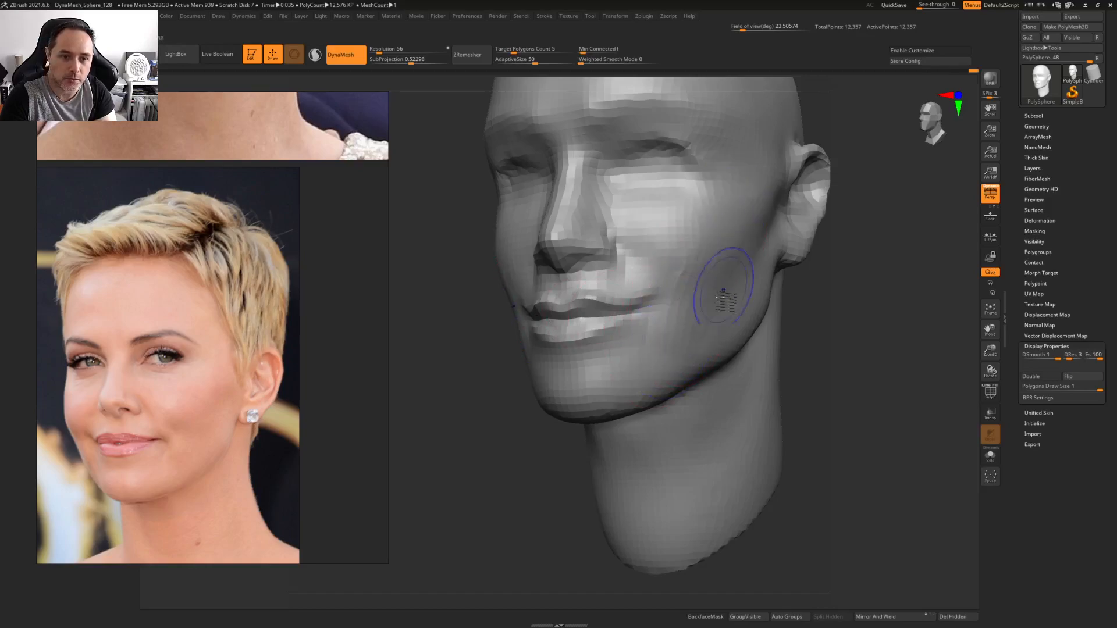
pyautogui.moveTo(710, 312)
pyautogui.mouseDown(button='right')
pyautogui.moveTo(698, 288)
pyautogui.moveTo(765, 272)
pyautogui.moveTo(732, 227)
pyautogui.moveTo(722, 317)
pyautogui.moveTo(722, 289)
pyautogui.mouseUp(button='right')
pyautogui.press('b')
pyautogui.press('space')
pyautogui.keyDown('ctrl'); pyautogui.moveTo(627, 272); pyautogui.dragTo(645, 293, button='right'); pyautogui.keyUp('ctrl')
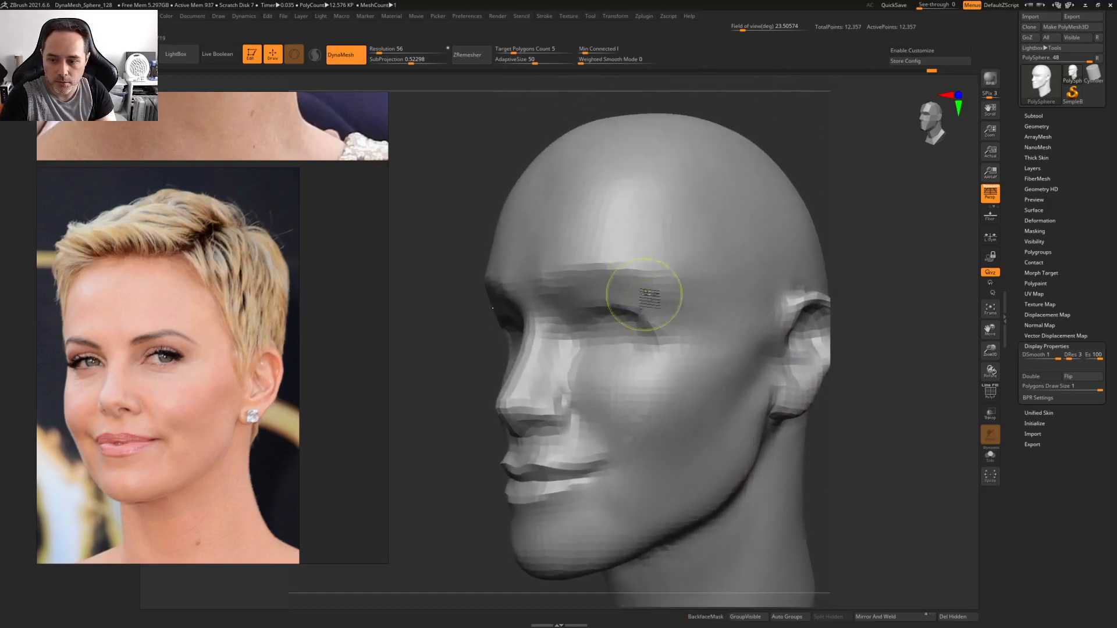
# Build up and reshape the brow ridge and lower forehead against the three-quarter reference photo, working from several angles
pyautogui.moveTo(653, 282)
pyautogui.mouseDown()
pyautogui.moveTo(632, 279)
pyautogui.moveTo(693, 310)
pyautogui.moveTo(651, 284)
pyautogui.mouseUp()
pyautogui.keyDown('alt'); pyautogui.moveTo(618, 290); pyautogui.dragTo(666, 266, button='right'); pyautogui.keyUp('alt')
pyautogui.moveTo(662, 264)
pyautogui.mouseDown()
pyautogui.moveTo(595, 265)
pyautogui.moveTo(621, 235)
pyautogui.moveTo(668, 220)
pyautogui.mouseUp()
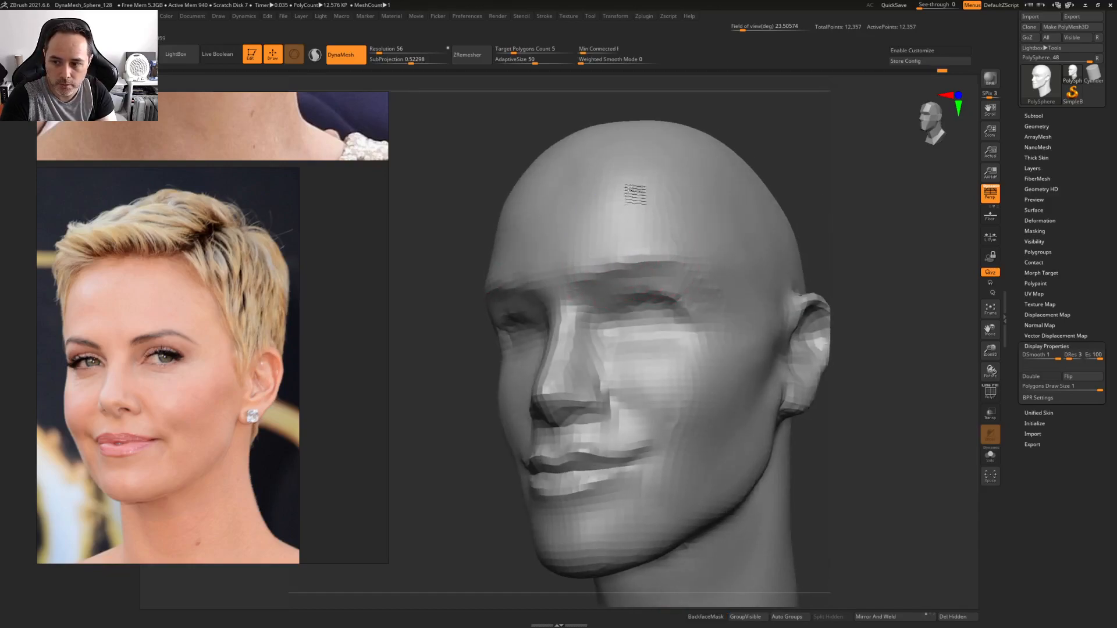
pyautogui.moveTo(543, 220); pyautogui.dragTo(526, 263, button='right')
pyautogui.moveTo(530, 258)
pyautogui.mouseDown()
pyautogui.moveTo(510, 250)
pyautogui.moveTo(484, 270)
pyautogui.moveTo(547, 268)
pyautogui.mouseUp()
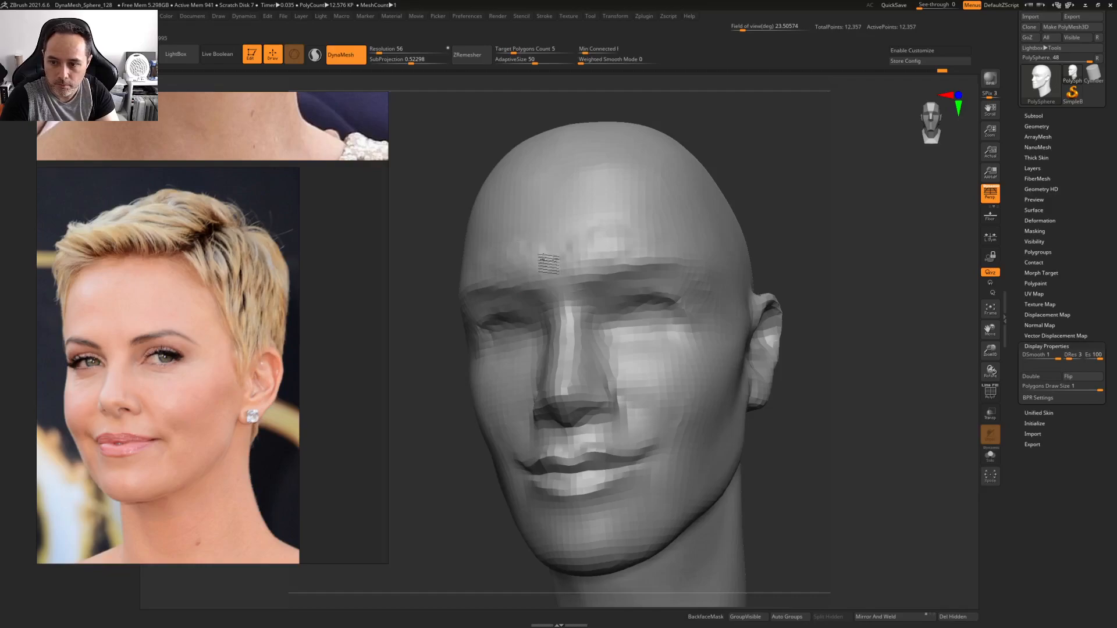
pyautogui.keyDown('alt'); pyautogui.moveTo(561, 242); pyautogui.dragTo(598, 299, button='right'); pyautogui.keyUp('alt')
pyautogui.moveTo(535, 280)
pyautogui.mouseDown()
pyautogui.moveTo(601, 230)
pyautogui.moveTo(591, 281)
pyautogui.moveTo(560, 283)
pyautogui.moveTo(545, 252)
pyautogui.moveTo(557, 274)
pyautogui.moveTo(518, 292)
pyautogui.moveTo(573, 310)
pyautogui.mouseUp()
# Adjust the brush size, then sculpt and smooth the chin and the area below the lower lip and mouth corner
pyautogui.moveTo(610, 224)
pyautogui.keyDown('ctrl'); pyautogui.mouseDown(button='right')
pyautogui.moveTo(557, 257)
pyautogui.moveTo(626, 279)
pyautogui.moveTo(551, 279)
pyautogui.moveTo(604, 388)
pyautogui.moveTo(616, 368)
pyautogui.mouseUp(button='right'); pyautogui.keyUp('ctrl')
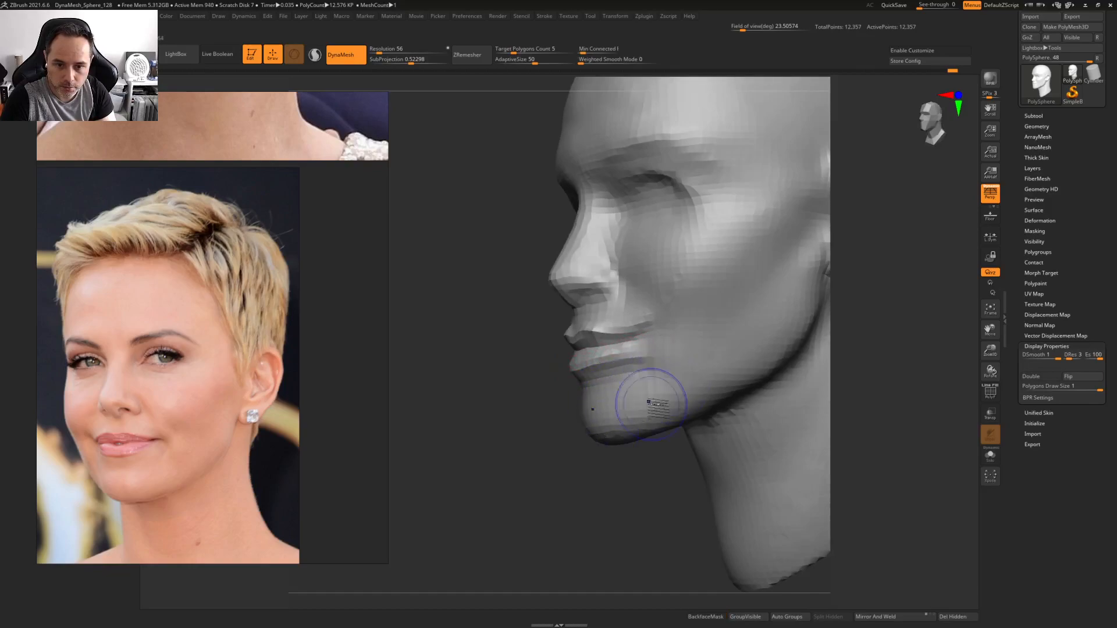
pyautogui.keyDown('ctrl'); pyautogui.moveTo(683, 356); pyautogui.dragTo(645, 384, button='right'); pyautogui.keyUp('ctrl')
pyautogui.press('space')
pyautogui.click(624, 366)
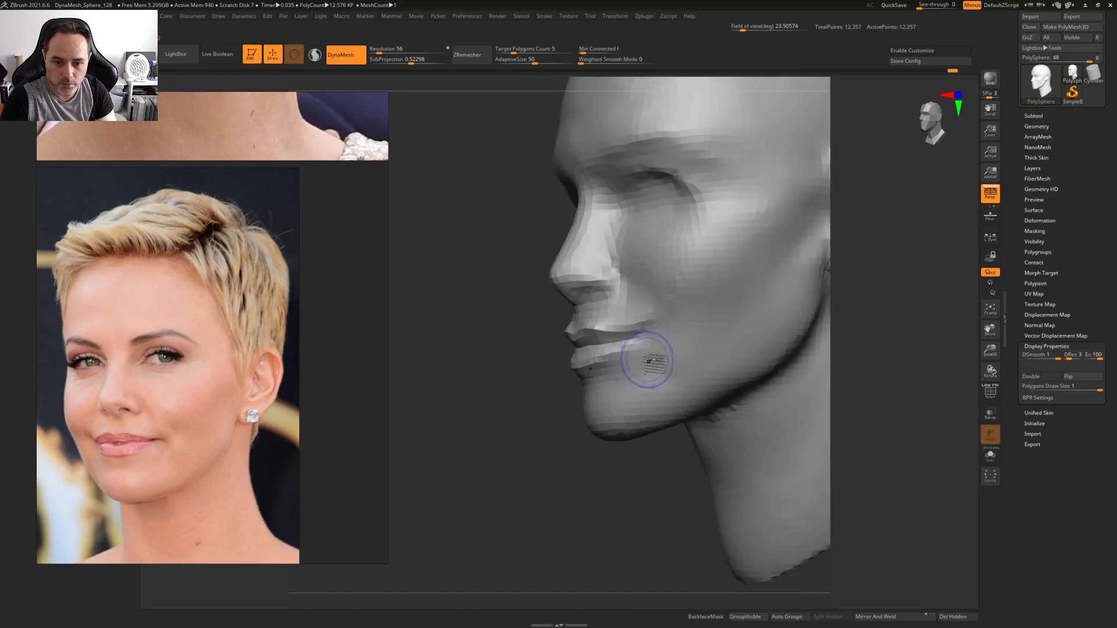
pyautogui.press('space')
pyautogui.moveTo(605, 360); pyautogui.dragTo(702, 353, button='right')
pyautogui.moveTo(702, 353)
pyautogui.keyDown('ctrl'); pyautogui.mouseDown(button='right')
pyautogui.moveTo(632, 384)
pyautogui.moveTo(605, 367)
pyautogui.mouseUp(button='right'); pyautogui.keyUp('ctrl')
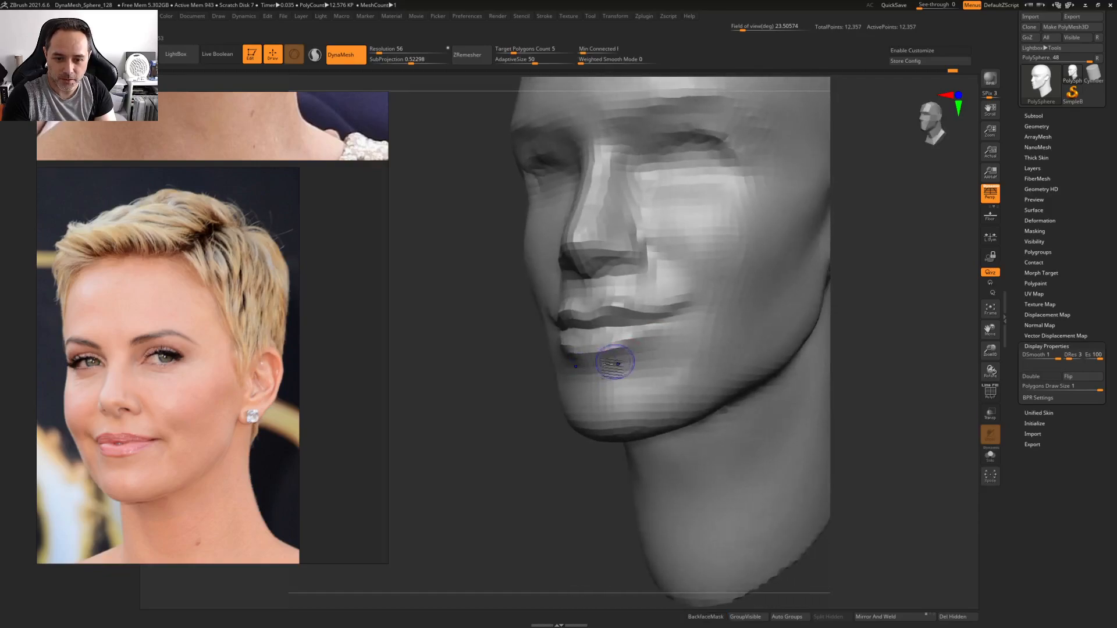
pyautogui.keyDown('shift'); pyautogui.moveTo(618, 365); pyautogui.dragTo(703, 326); pyautogui.keyUp('shift')
pyautogui.moveTo(640, 373)
pyautogui.keyDown('ctrl'); pyautogui.mouseDown(button='right')
pyautogui.moveTo(588, 330)
pyautogui.moveTo(578, 351)
pyautogui.moveTo(544, 372)
pyautogui.moveTo(584, 351)
pyautogui.mouseUp(button='right'); pyautogui.keyUp('ctrl')
# Resize the brush and shape the side of the neck below the jaw, checking it in profile
pyautogui.press('space')
pyautogui.moveTo(593, 333); pyautogui.dragTo(582, 392)
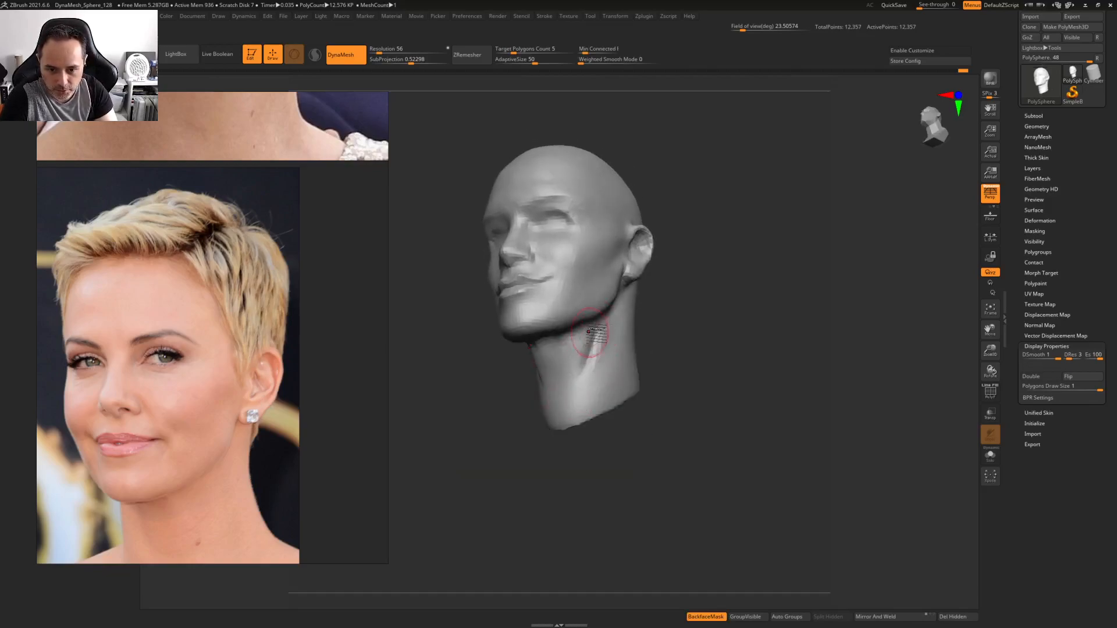
pyautogui.moveTo(582, 381)
pyautogui.mouseDown(button='right')
pyautogui.moveTo(607, 340)
pyautogui.moveTo(582, 350)
pyautogui.mouseUp(button='right')
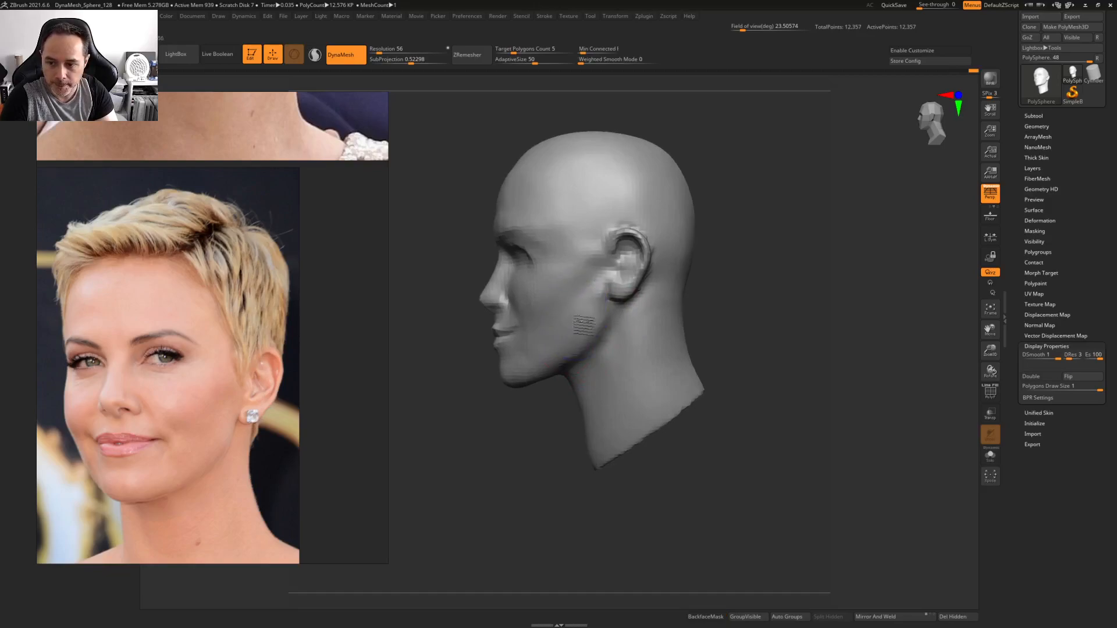
pyautogui.keyDown('alt'); pyautogui.moveTo(575, 208); pyautogui.dragTo(582, 246, button='right'); pyautogui.keyUp('alt')
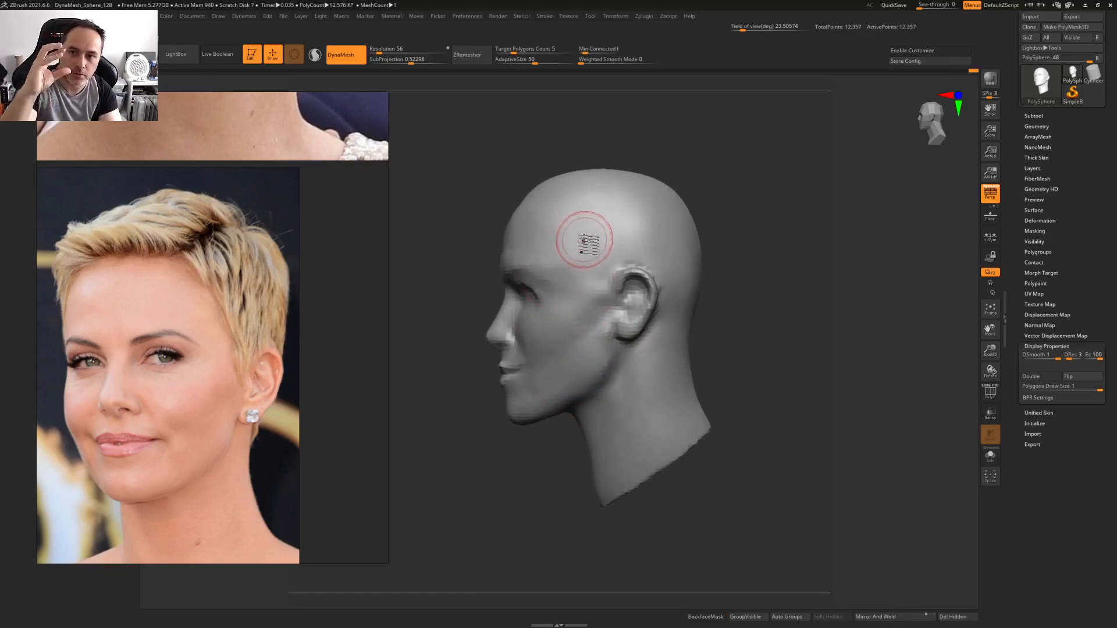
# Resize the brush and refine the outer brow and temple from the side view
pyautogui.keyDown('ctrl'); pyautogui.moveTo(534, 288); pyautogui.dragTo(545, 300, button='right'); pyautogui.keyUp('ctrl')
pyautogui.moveTo(547, 301)
pyautogui.mouseDown()
pyautogui.moveTo(563, 322)
pyautogui.moveTo(527, 276)
pyautogui.mouseUp()
pyautogui.press('space')
pyautogui.click(541, 278)
pyautogui.press('s')
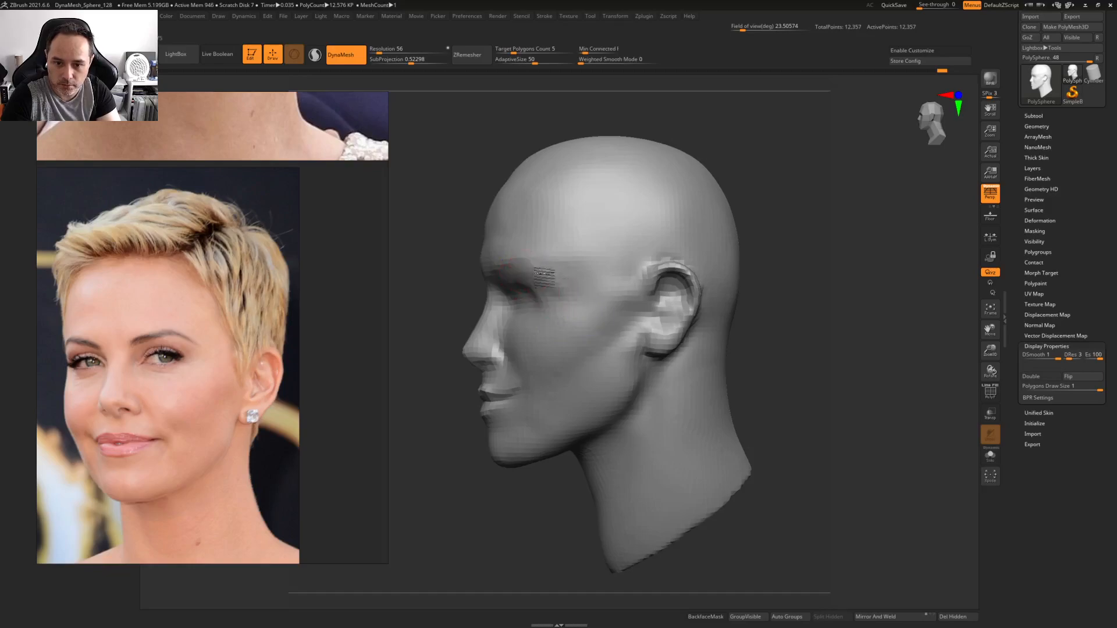
pyautogui.moveTo(567, 241); pyautogui.dragTo(560, 268, button='right')
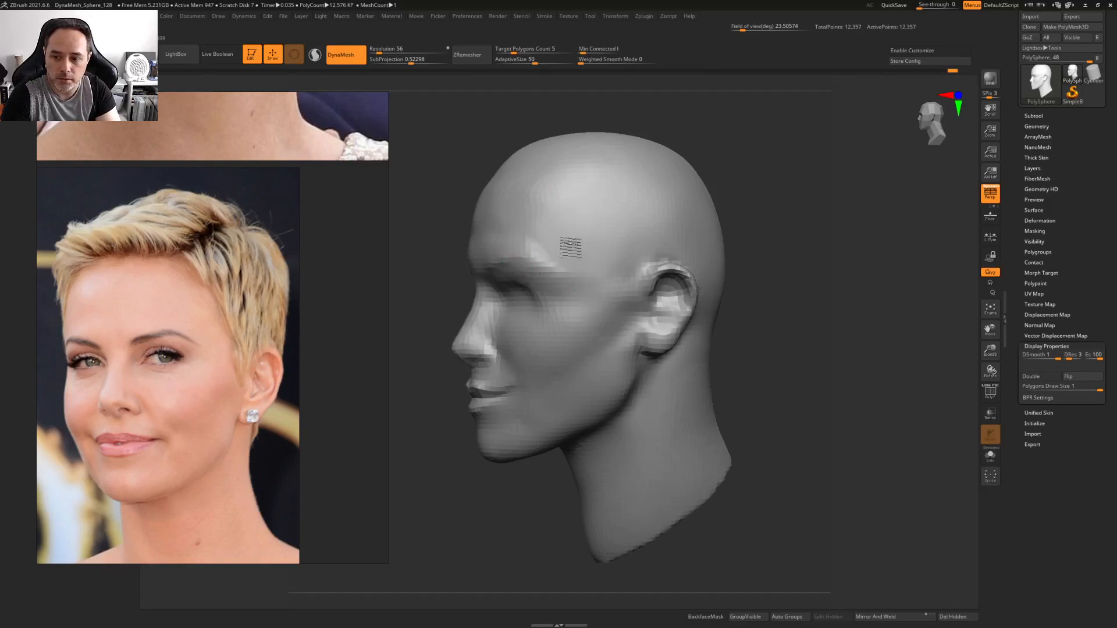
# Touch up the chin and jawline from the opposite three-quarter view, then readjust the brush size
pyautogui.moveTo(612, 216); pyautogui.dragTo(591, 332, button='right')
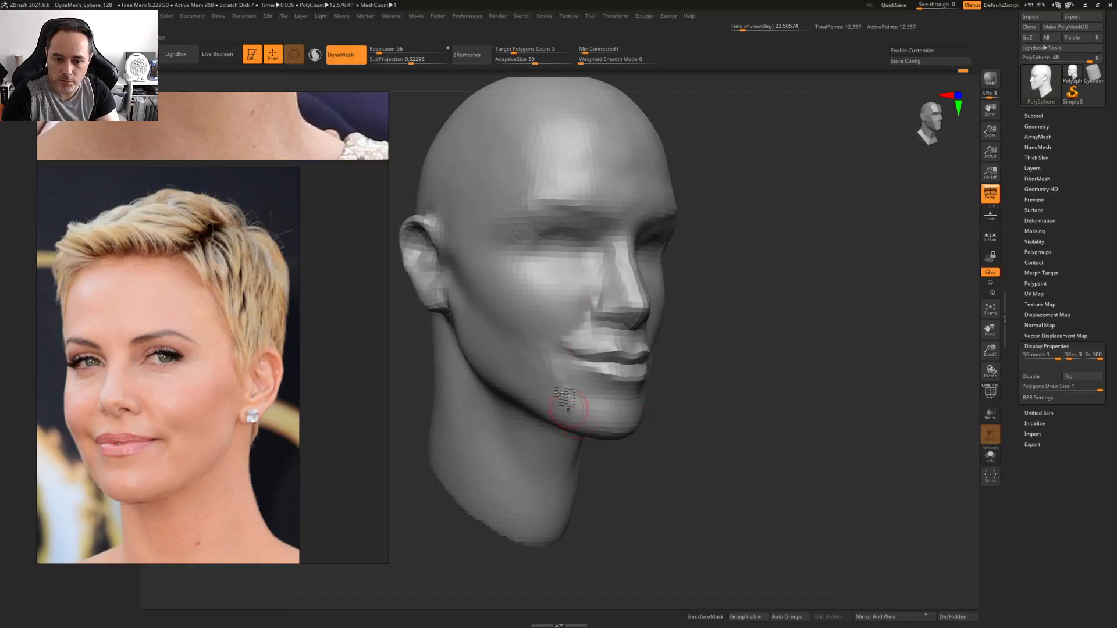
pyautogui.moveTo(570, 397)
pyautogui.keyDown('shift'); pyautogui.mouseDown(button='right')
pyautogui.moveTo(538, 402)
pyautogui.moveTo(581, 309)
pyautogui.moveTo(560, 257)
pyautogui.moveTo(653, 289)
pyautogui.moveTo(625, 274)
pyautogui.mouseUp(button='right'); pyautogui.keyUp('shift')
pyautogui.press('space')
pyautogui.moveTo(625, 269); pyautogui.dragTo(636, 268)
pyautogui.moveTo(663, 249); pyautogui.dragTo(668, 225, button='right')
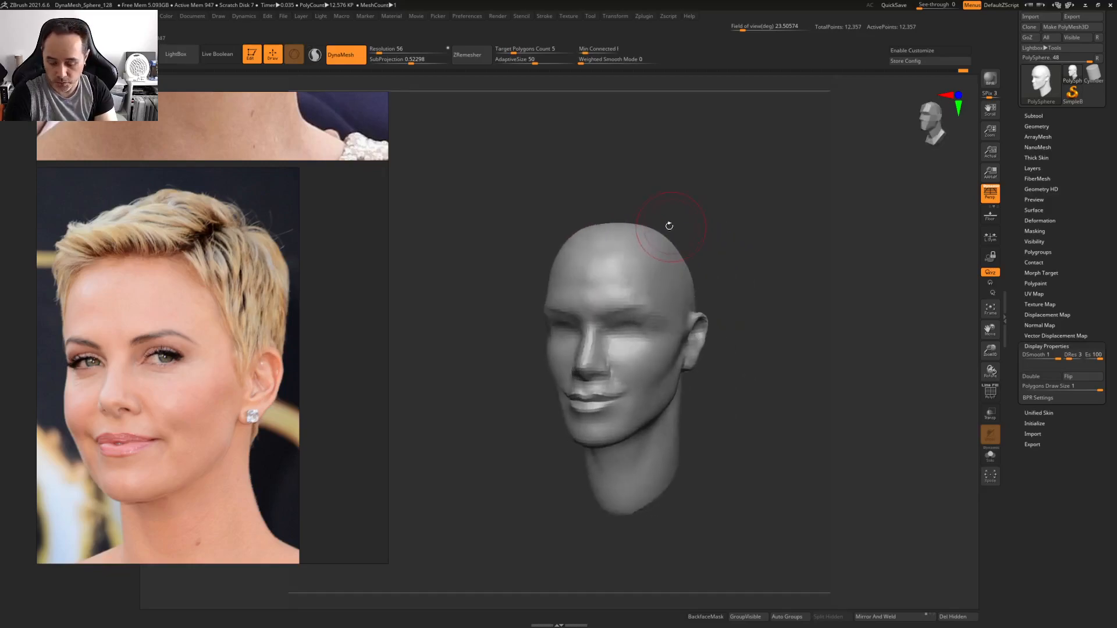
# Save the project as CT_Study in a new desktop folder named CT_Study, moving the reference board clear of the save dialog
pyautogui.hotkey('ctrl', 's')
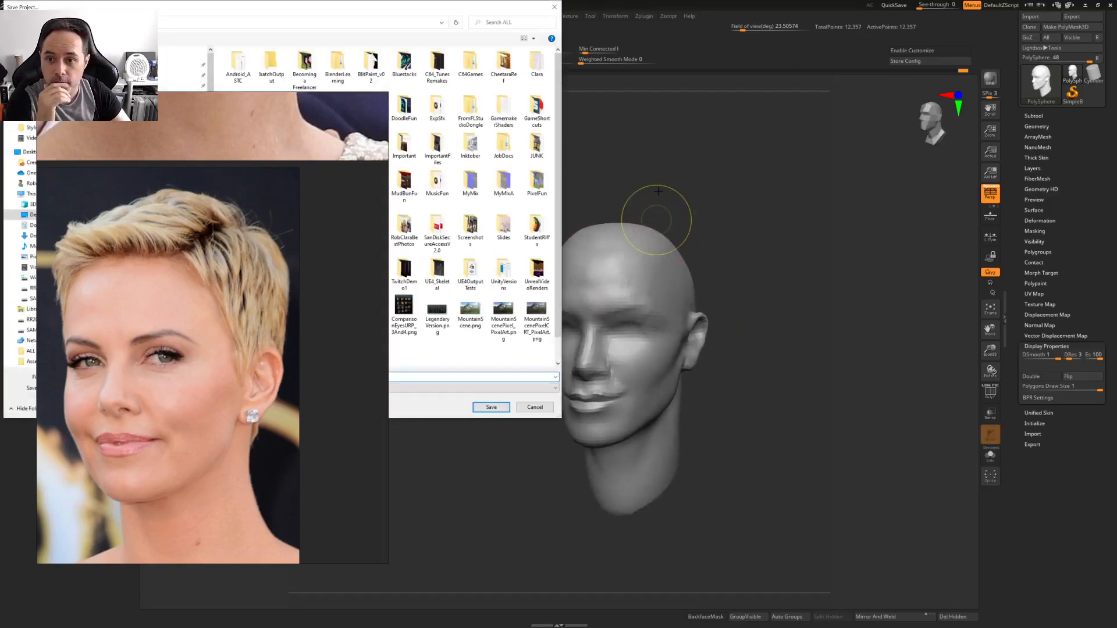
pyautogui.moveTo(256, 126); pyautogui.dragTo(858, 113, button='right')
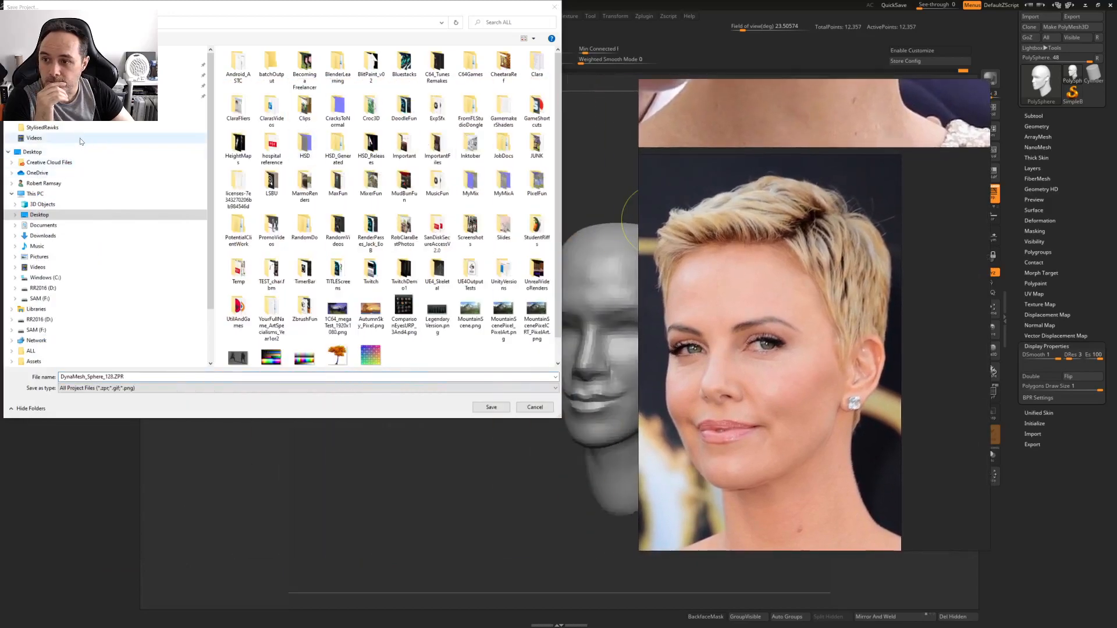
pyautogui.click(96, 64)
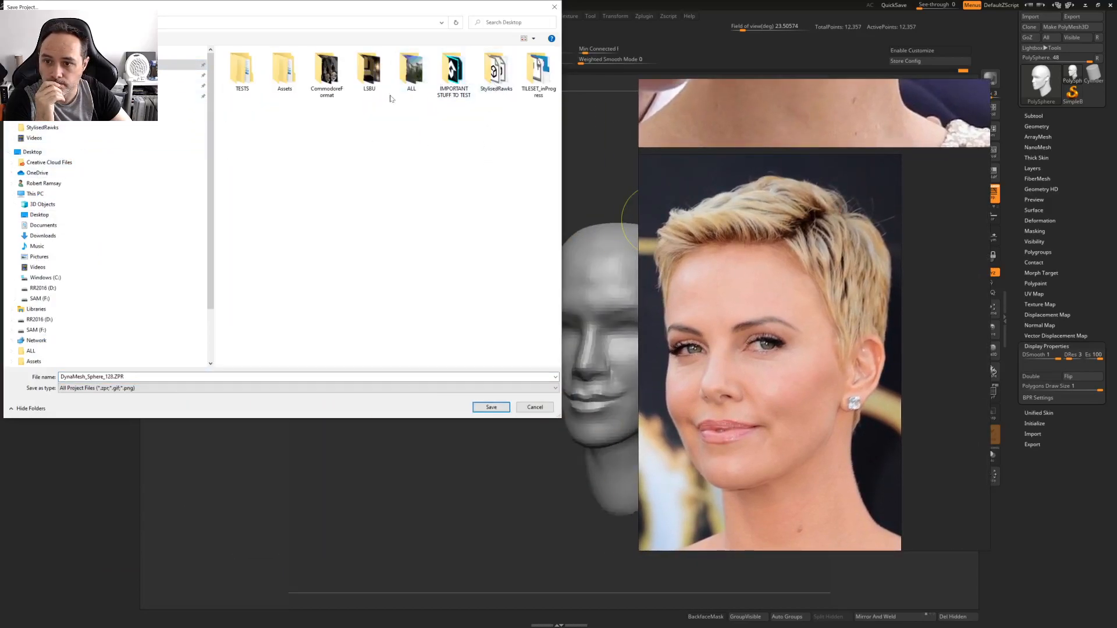
pyautogui.rightClick(287, 150)
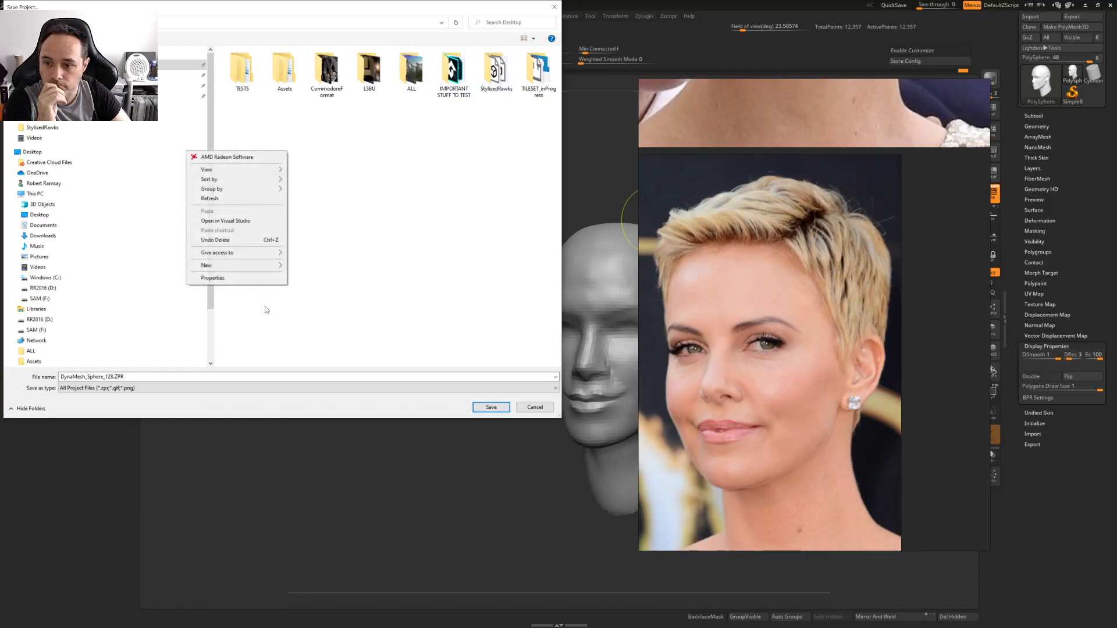
pyautogui.moveTo(273, 266)
pyautogui.click(319, 269)
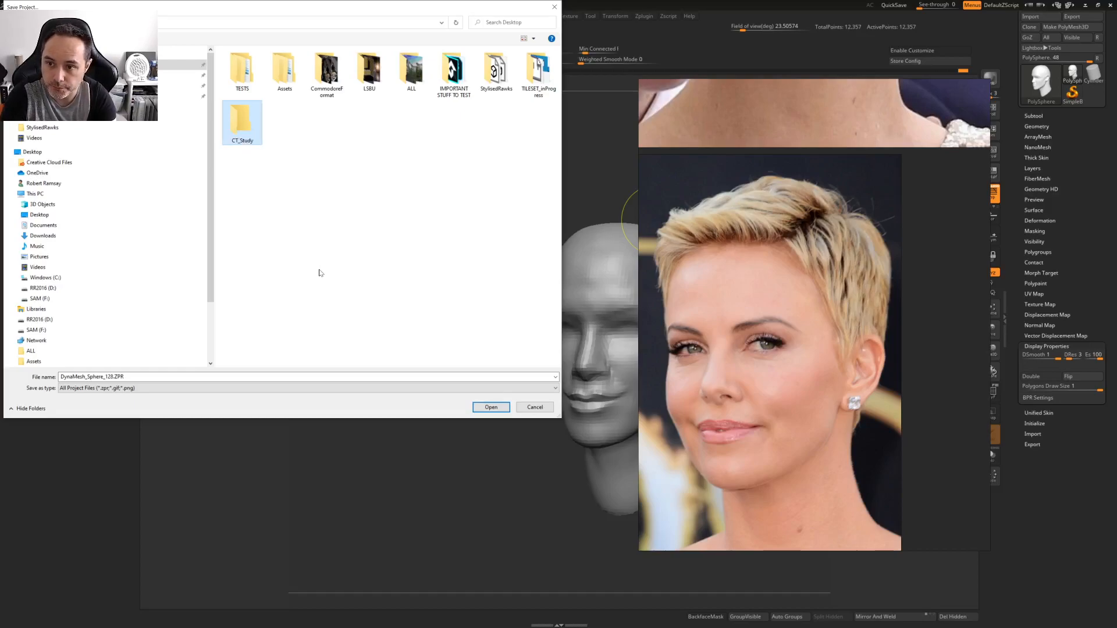
pyautogui.press('Return')
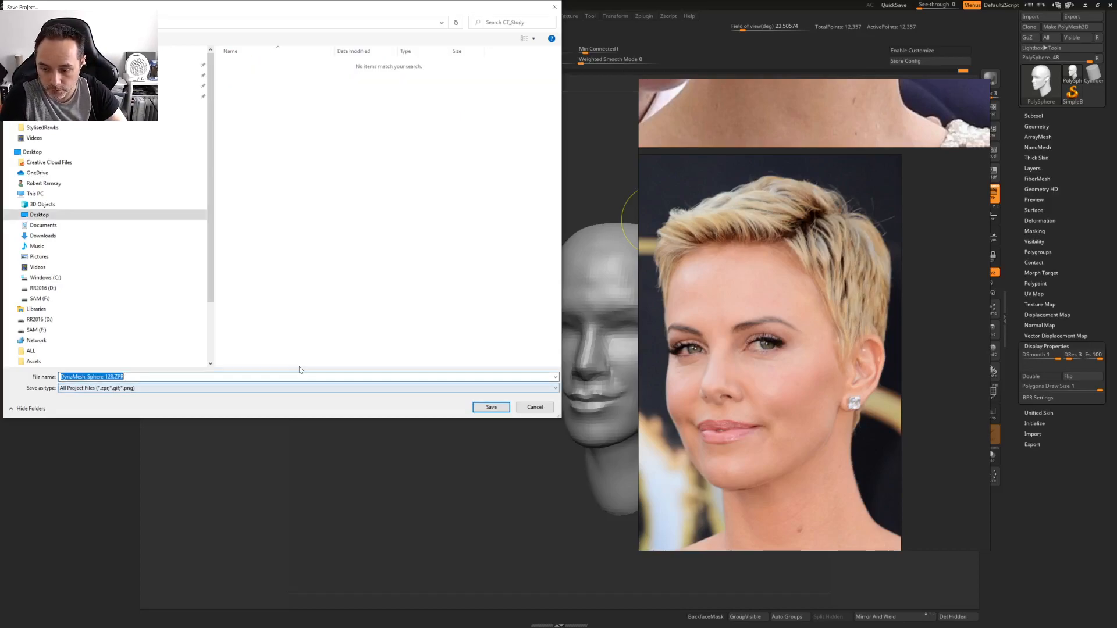
pyautogui.write('CT_Study')
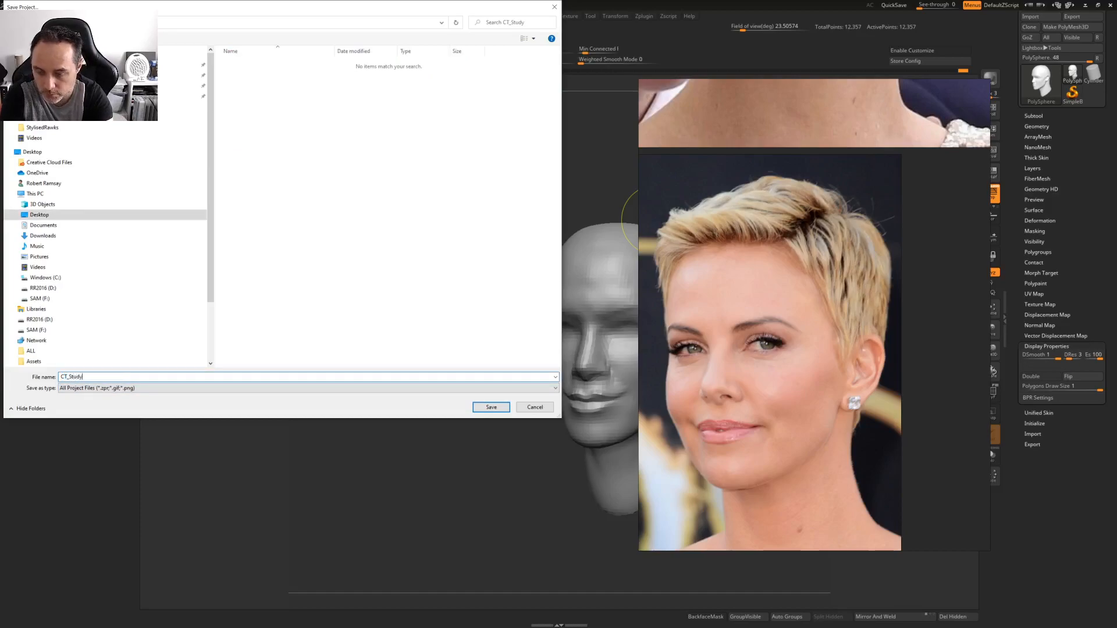
pyautogui.press('Return')
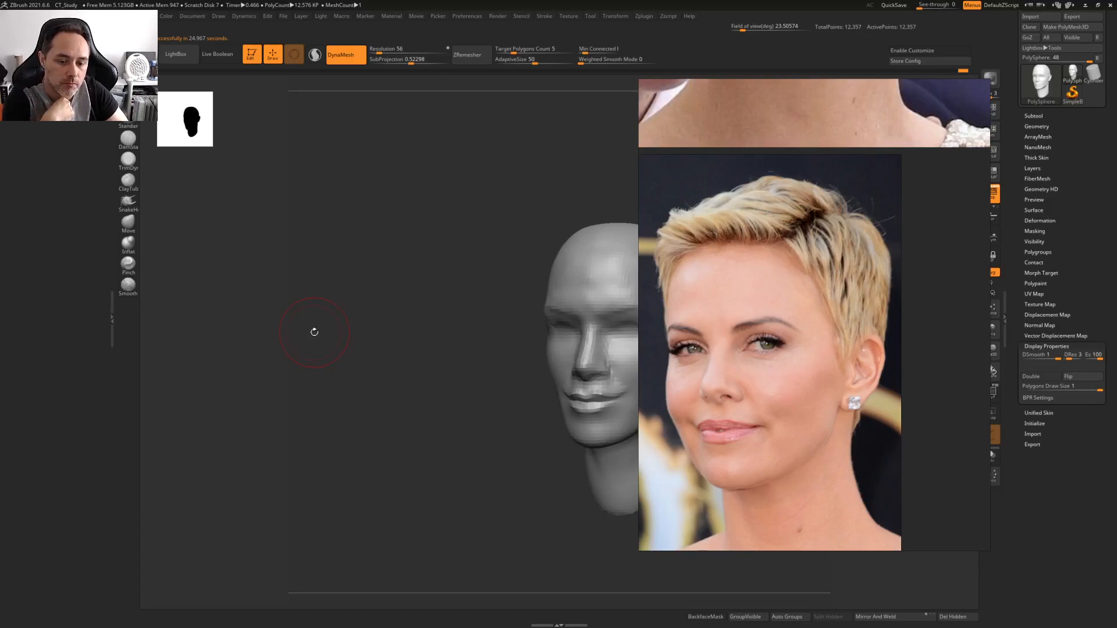
# Set the brush size and refine the lips and the groove under the nose from the front view
pyautogui.moveTo(493, 281); pyautogui.dragTo(497, 347)
pyautogui.moveTo(498, 347)
pyautogui.mouseDown(button='right')
pyautogui.moveTo(512, 326)
pyautogui.moveTo(476, 343)
pyautogui.moveTo(518, 334)
pyautogui.mouseUp(button='right')
pyautogui.rightClick(493, 346)
pyautogui.press('space')
pyautogui.moveTo(525, 347); pyautogui.dragTo(519, 346)
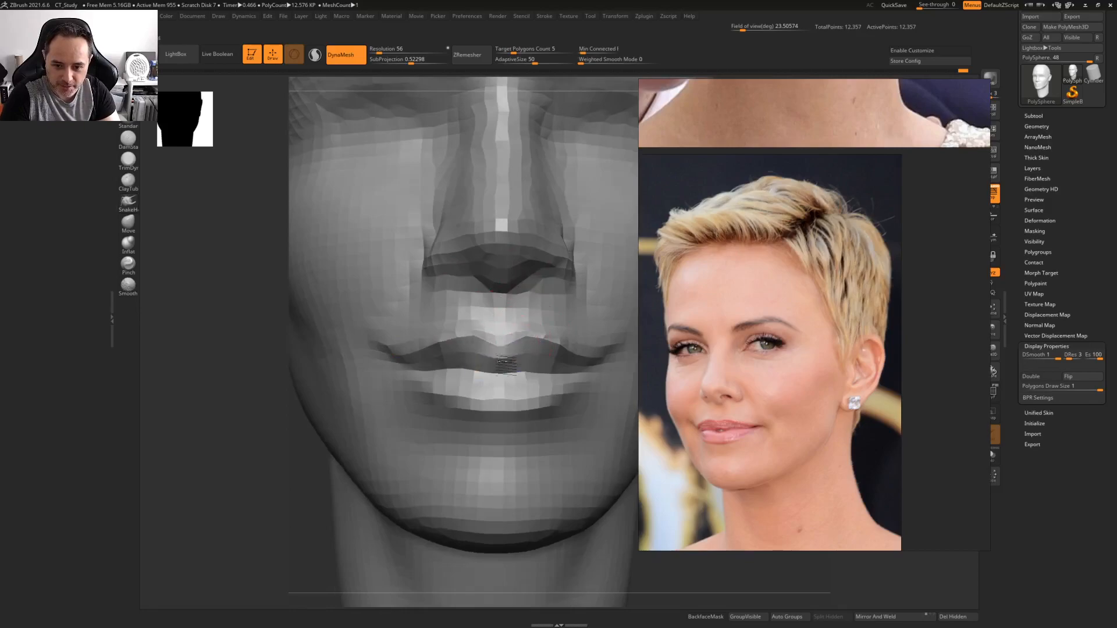
pyautogui.keyDown('ctrl'); pyautogui.moveTo(466, 368); pyautogui.dragTo(366, 273, button='right'); pyautogui.keyUp('ctrl')
pyautogui.moveTo(522, 314)
pyautogui.keyDown('alt'); pyautogui.mouseDown(button='right')
pyautogui.moveTo(508, 360)
pyautogui.moveTo(477, 352)
pyautogui.moveTo(499, 374)
pyautogui.mouseUp(button='right'); pyautogui.keyUp('alt')
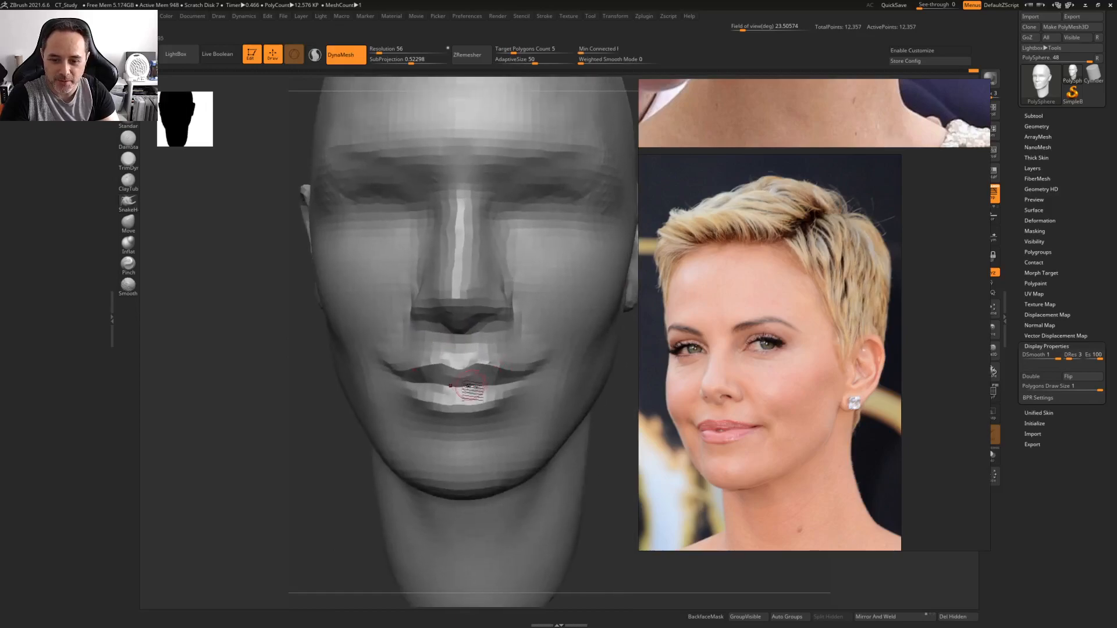
pyautogui.moveTo(522, 323)
pyautogui.keyDown('ctrl'); pyautogui.mouseDown(button='right')
pyautogui.moveTo(505, 309)
pyautogui.moveTo(507, 322)
pyautogui.mouseUp(button='right'); pyautogui.keyUp('ctrl')
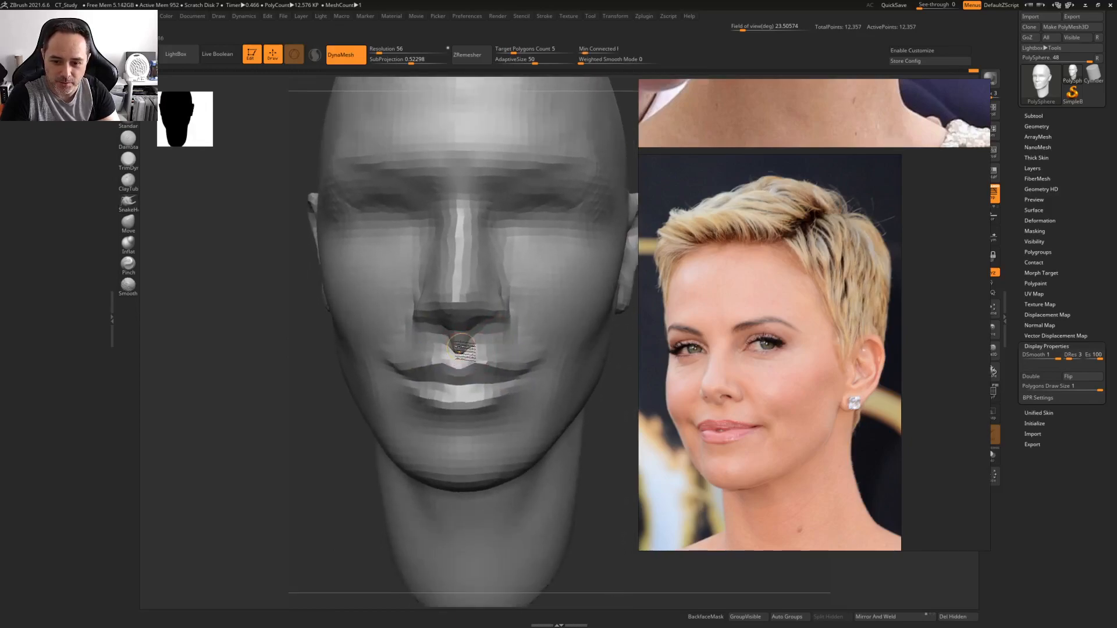
# Shape the nostrils and the underside of the nose from a low angle
pyautogui.moveTo(502, 360); pyautogui.dragTo(481, 317, button='right')
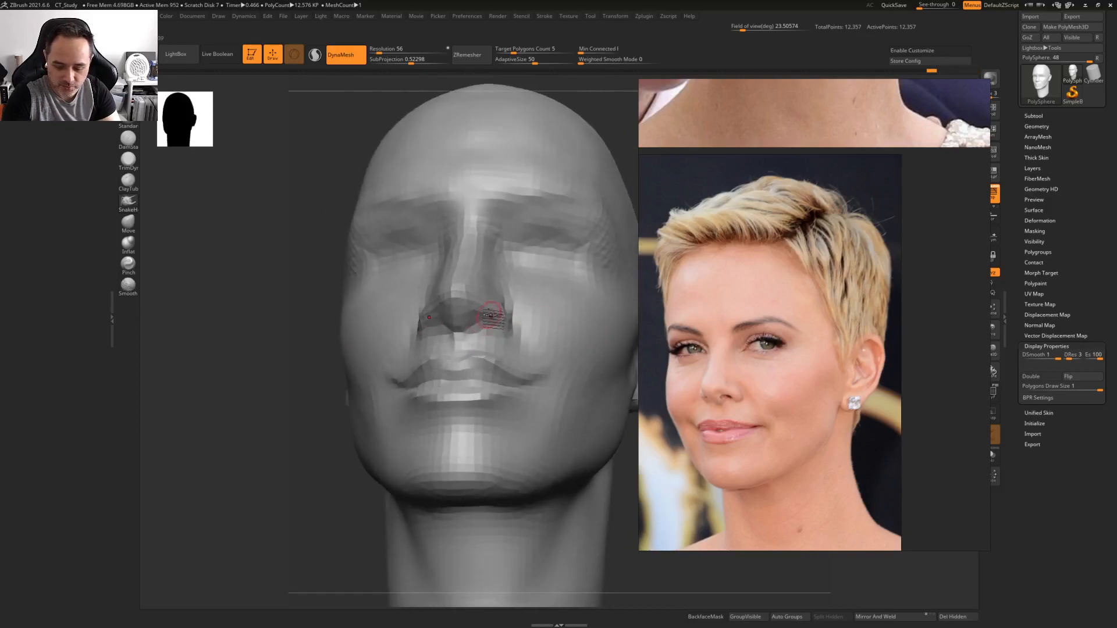
pyautogui.rightClick(498, 301)
pyautogui.moveTo(503, 302); pyautogui.dragTo(483, 303)
pyautogui.moveTo(494, 300)
pyautogui.mouseDown(button='right')
pyautogui.moveTo(487, 274)
pyautogui.moveTo(474, 329)
pyautogui.mouseUp(button='right')
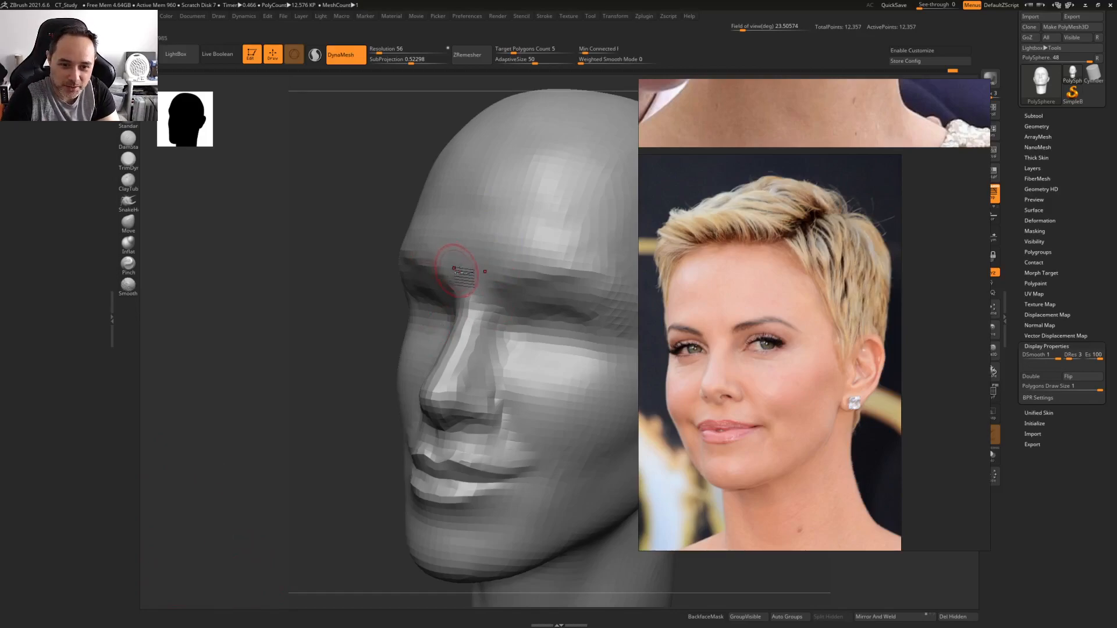
# Smooth the forehead and deepen the eye sockets under the brow, readjusting the brush size
pyautogui.keyDown('shift'); pyautogui.moveTo(455, 269); pyautogui.dragTo(750, 289, button='right'); pyautogui.keyUp('shift')
pyautogui.moveTo(559, 280); pyautogui.dragTo(512, 261, button='right')
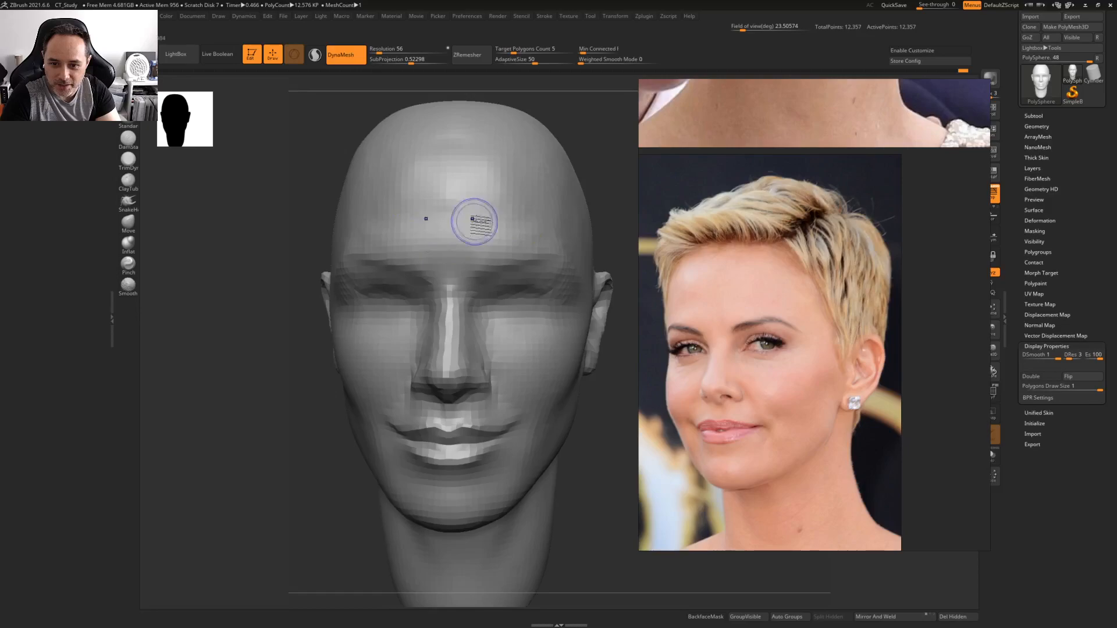
pyautogui.moveTo(487, 222)
pyautogui.mouseDown(button='right')
pyautogui.moveTo(504, 269)
pyautogui.moveTo(576, 260)
pyautogui.mouseUp(button='right')
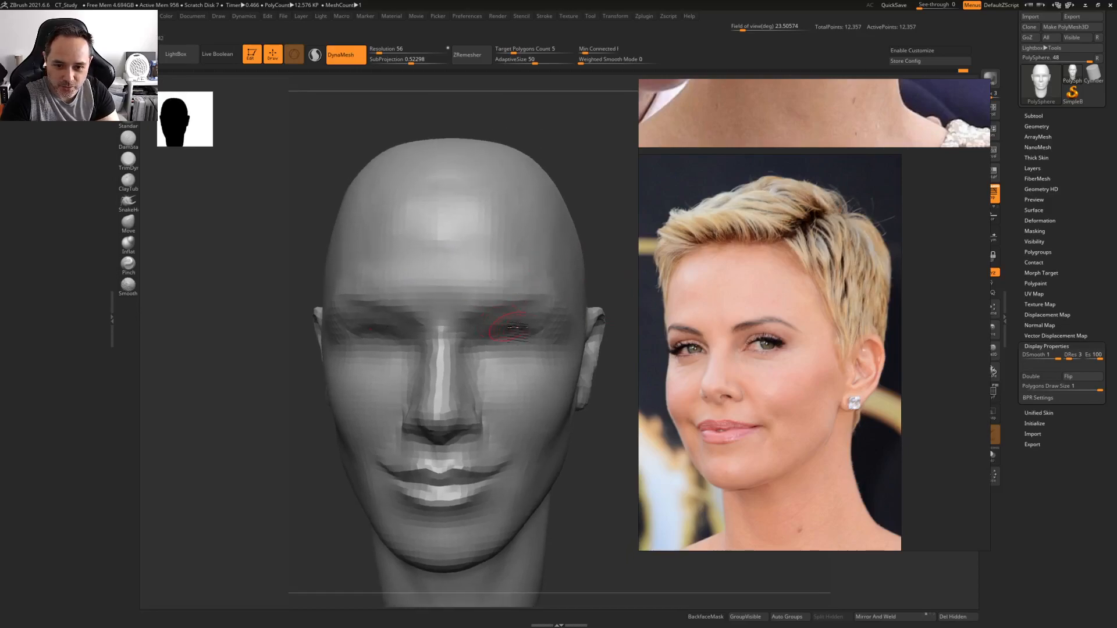
pyautogui.press('space')
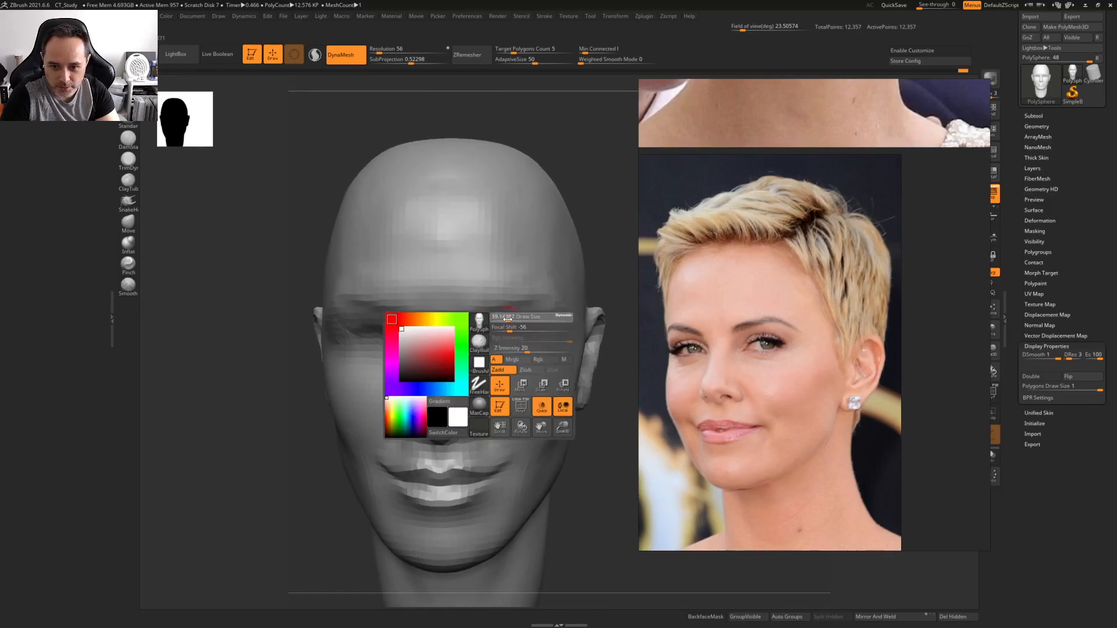
pyautogui.moveTo(515, 320); pyautogui.dragTo(516, 309, button='right')
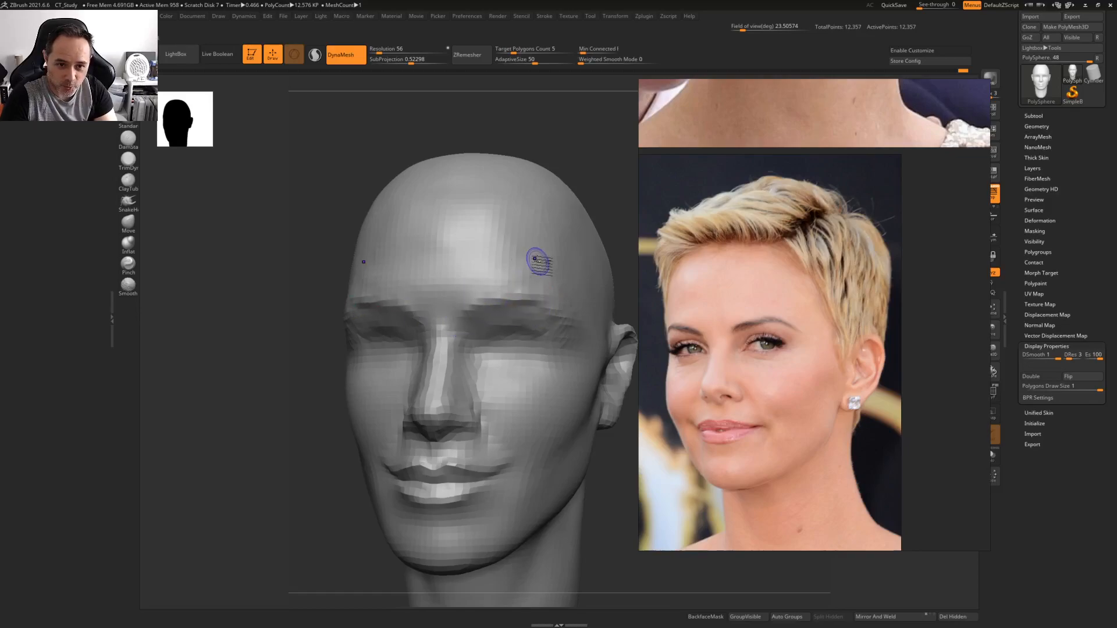
# Bring up the reference photo of the woman in the water with slicked-back hair
pyautogui.scroll(-5, 815, 314)
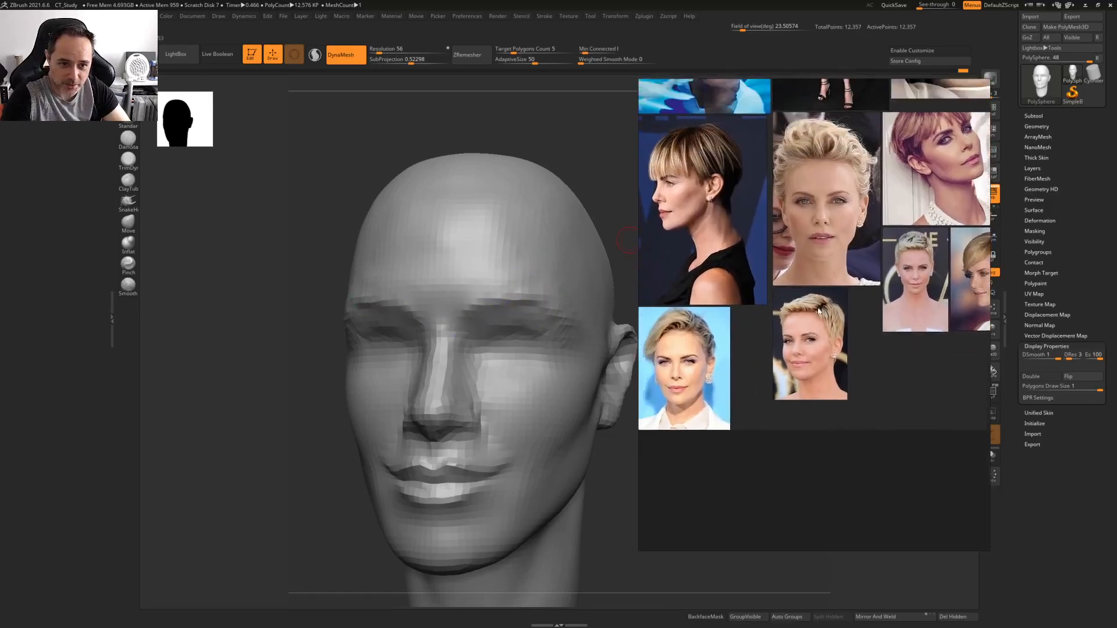
pyautogui.scroll(2, 849, 347)
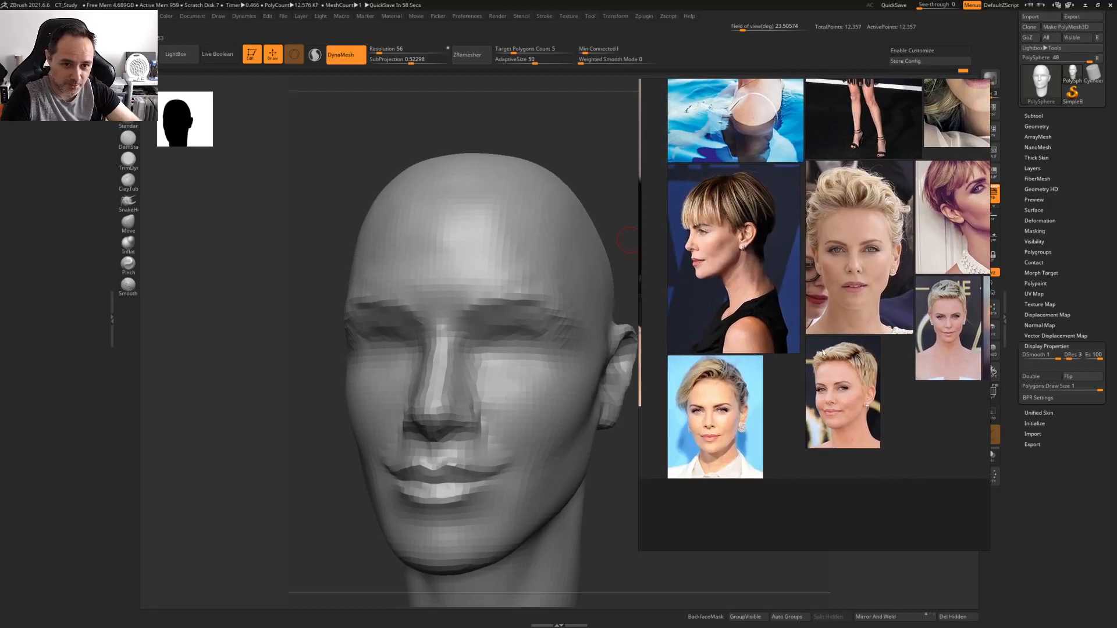
pyautogui.scroll(4, 842, 320)
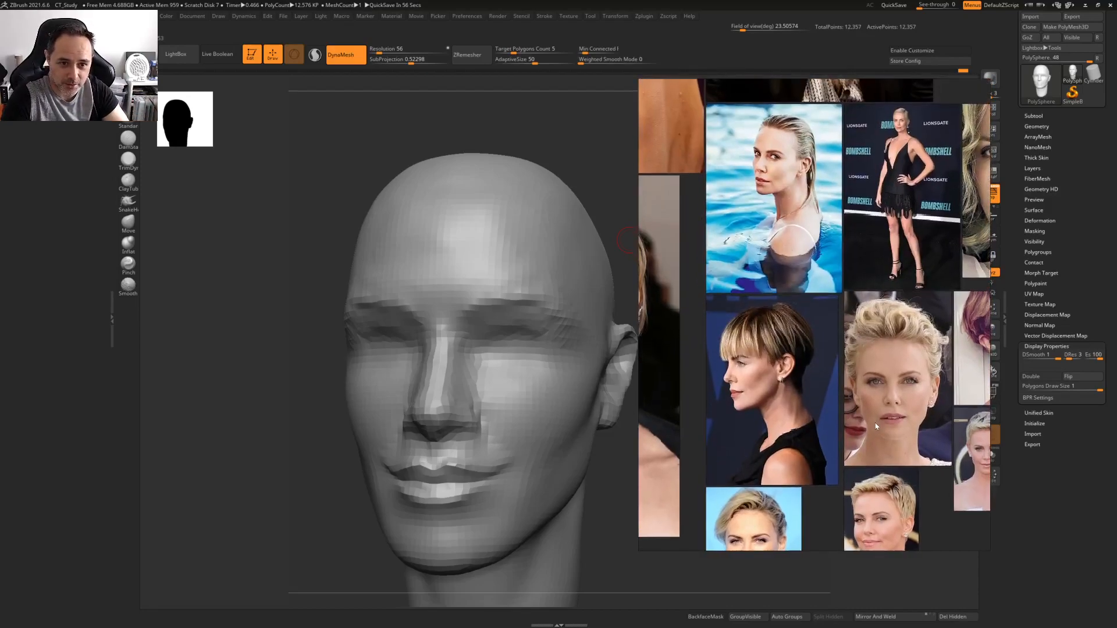
pyautogui.scroll(3, 791, 305)
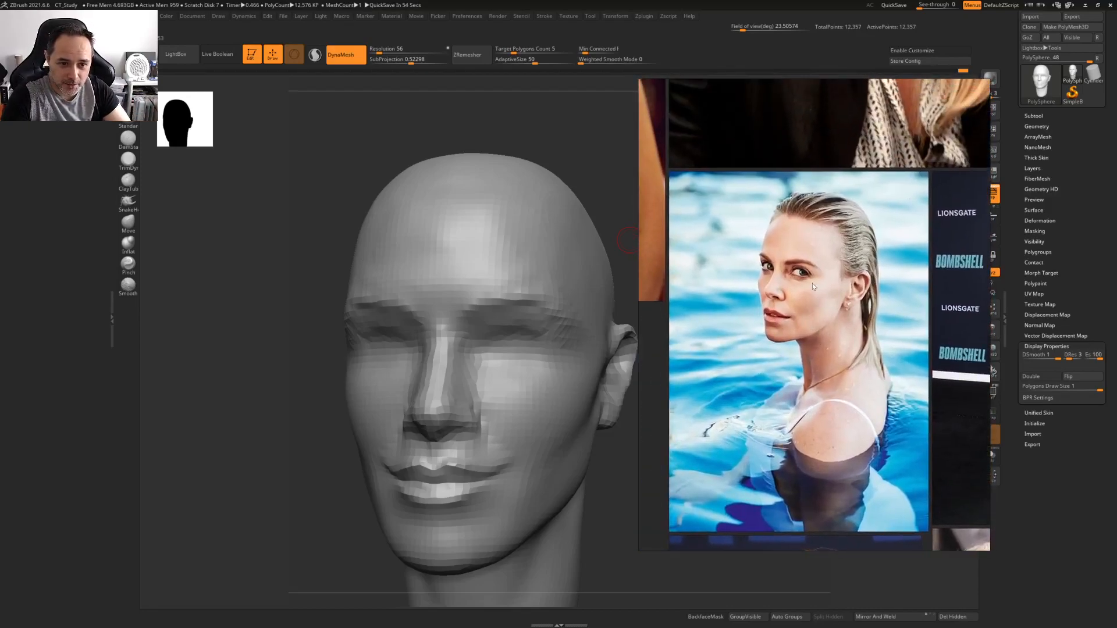
pyautogui.scroll(1, 813, 286)
# Sculpt and smooth the outer brow and temples against the slicked-back hair reference photo
pyautogui.moveTo(224, 343)
pyautogui.mouseDown()
pyautogui.moveTo(326, 349)
pyautogui.moveTo(343, 366)
pyautogui.moveTo(359, 329)
pyautogui.moveTo(474, 292)
pyautogui.moveTo(443, 214)
pyautogui.mouseUp()
pyautogui.moveTo(348, 277)
pyautogui.keyDown('shift'); pyautogui.mouseDown()
pyautogui.moveTo(347, 265)
pyautogui.moveTo(341, 287)
pyautogui.mouseUp(); pyautogui.keyUp('shift')
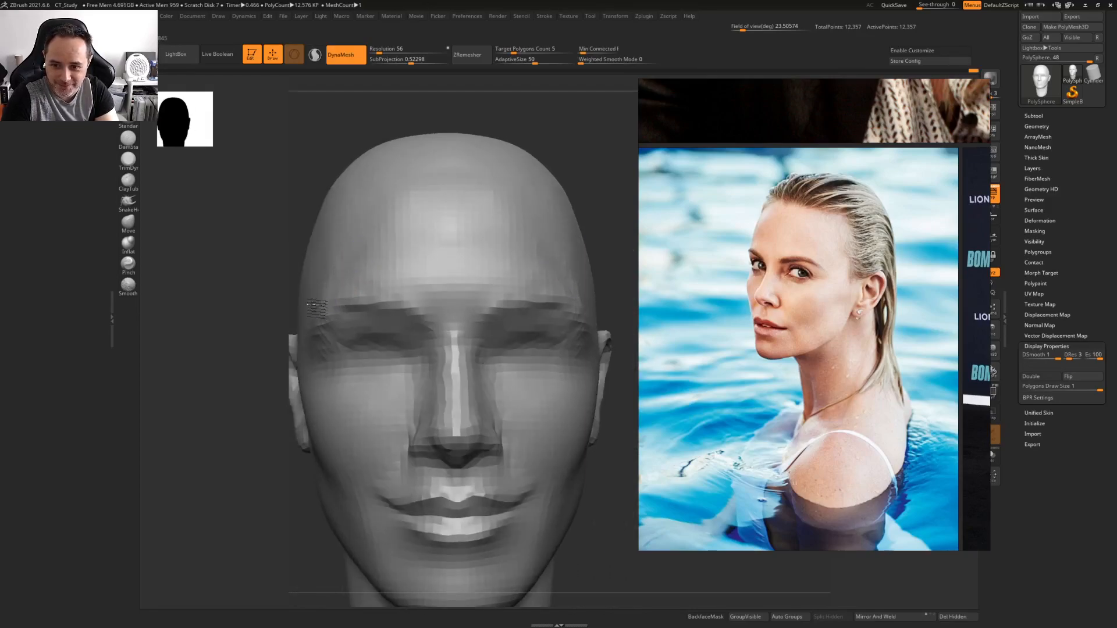
pyautogui.rightClick(346, 245)
pyautogui.moveTo(532, 212)
pyautogui.mouseDown(button='right')
pyautogui.moveTo(499, 244)
pyautogui.moveTo(510, 220)
pyautogui.mouseUp(button='right')
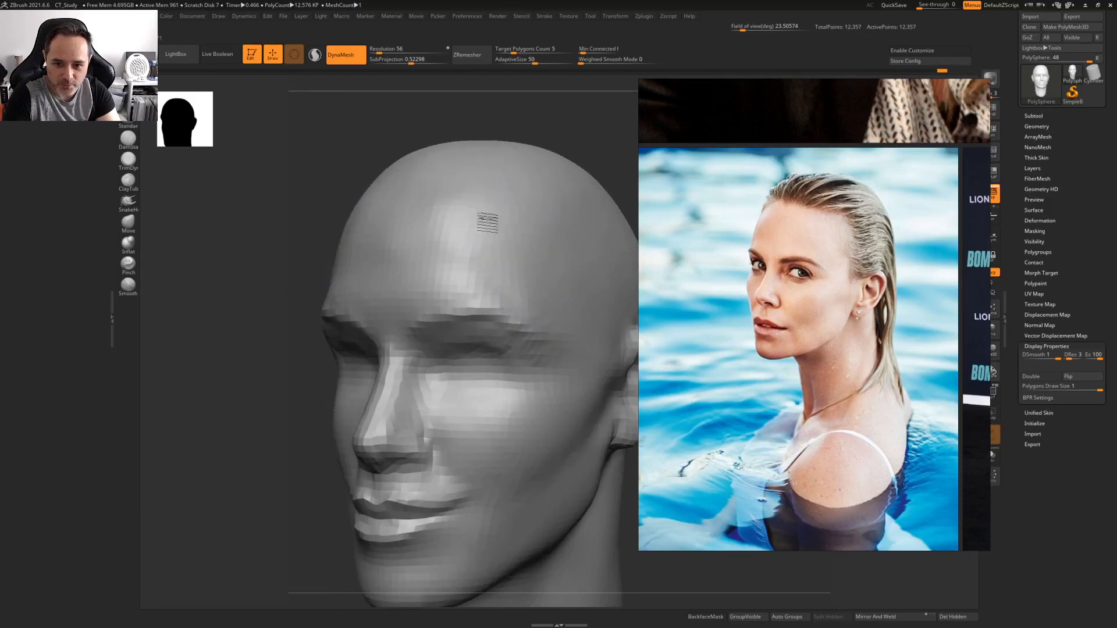
# Shape the forehead above the brow and refine the transition from the outer brow into the temple, adjusting the brush size
pyautogui.moveTo(494, 220); pyautogui.dragTo(486, 280)
pyautogui.moveTo(477, 240)
pyautogui.mouseDown()
pyautogui.moveTo(464, 286)
pyautogui.moveTo(440, 298)
pyautogui.mouseUp()
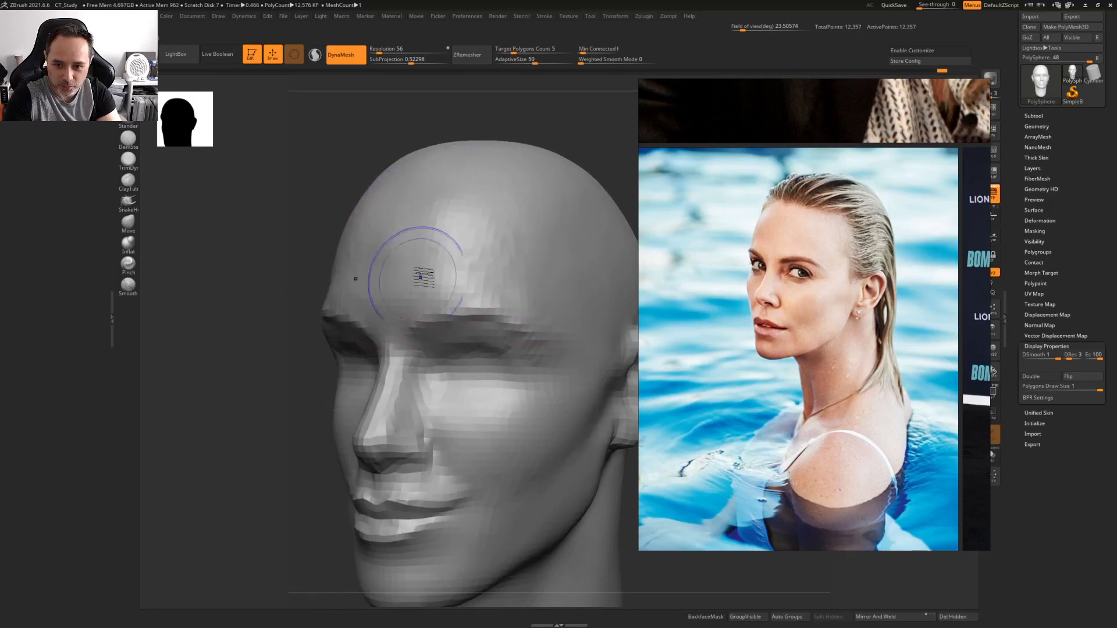
pyautogui.moveTo(570, 295); pyautogui.dragTo(481, 252, button='right')
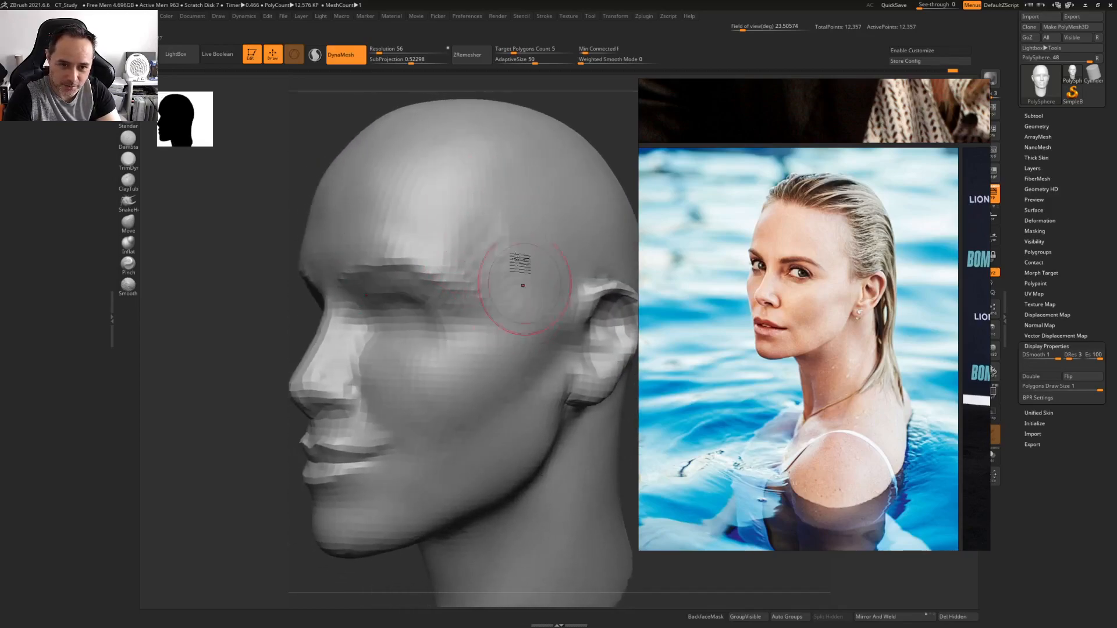
pyautogui.press('space')
pyautogui.moveTo(521, 243); pyautogui.dragTo(514, 242)
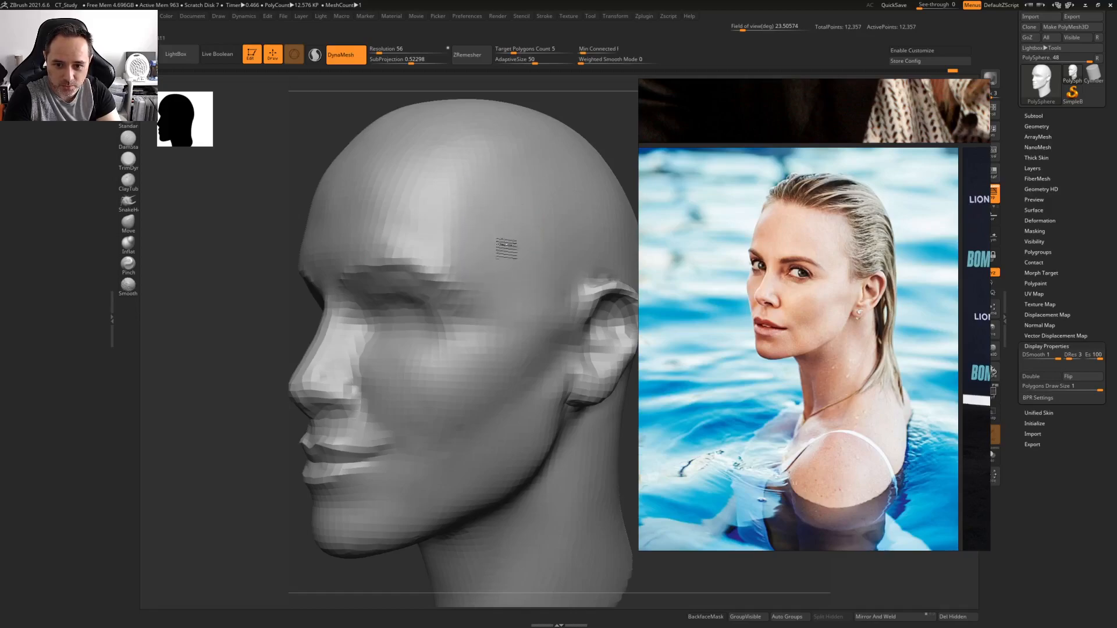
pyautogui.keyDown('alt'); pyautogui.moveTo(483, 283); pyautogui.dragTo(425, 267, button='right'); pyautogui.keyUp('alt')
pyautogui.press('space')
pyautogui.moveTo(465, 278)
pyautogui.mouseDown()
pyautogui.moveTo(422, 254)
pyautogui.moveTo(474, 304)
pyautogui.moveTo(457, 236)
pyautogui.moveTo(472, 232)
pyautogui.moveTo(467, 239)
pyautogui.mouseUp()
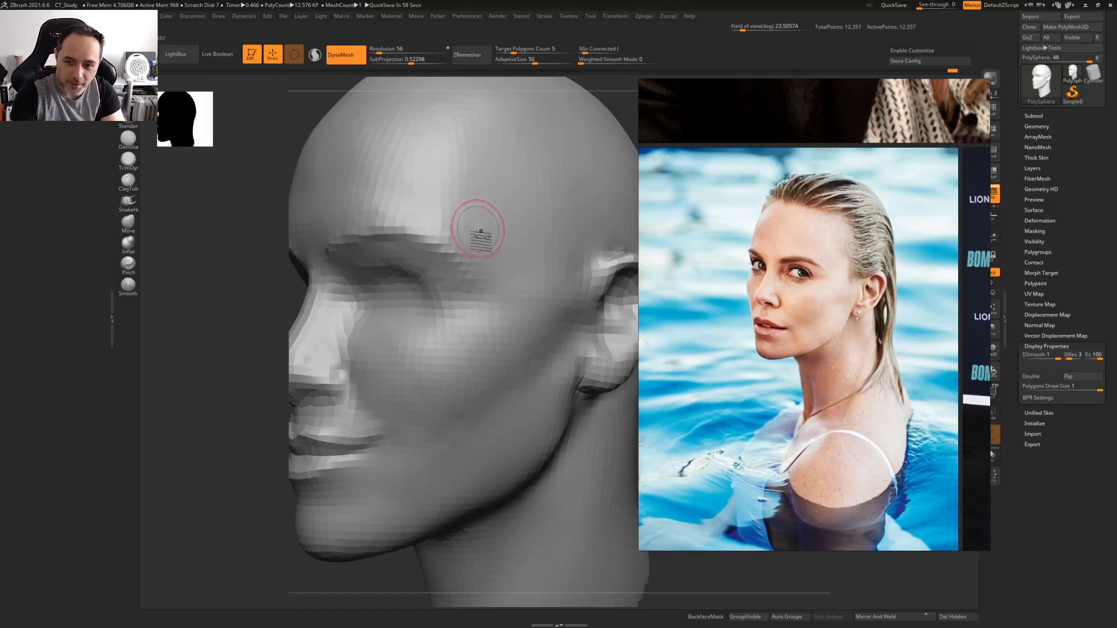
# Sculpt and smooth the cheek below the cheekbone, carrying the plane back toward the ear with adjusted brush sizes
pyautogui.press('space')
pyautogui.moveTo(415, 351)
pyautogui.mouseDown()
pyautogui.moveTo(431, 392)
pyautogui.moveTo(477, 419)
pyautogui.moveTo(438, 431)
pyautogui.moveTo(480, 433)
pyautogui.mouseUp()
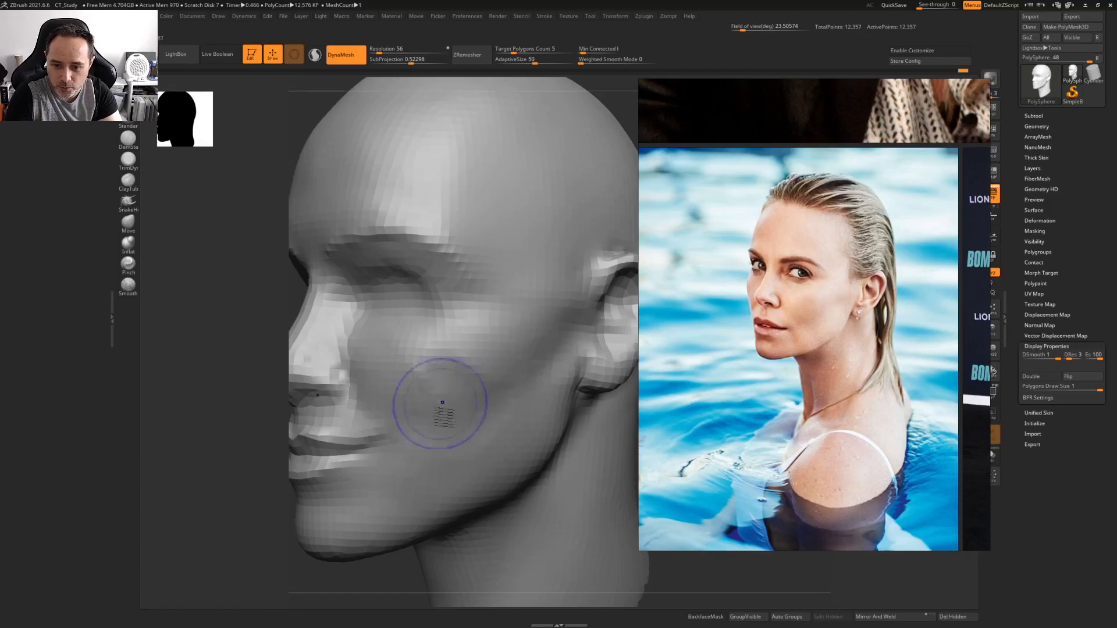
pyautogui.moveTo(423, 405)
pyautogui.keyDown('shift'); pyautogui.mouseDown()
pyautogui.moveTo(466, 396)
pyautogui.moveTo(448, 409)
pyautogui.mouseUp(); pyautogui.keyUp('shift')
pyautogui.press('space')
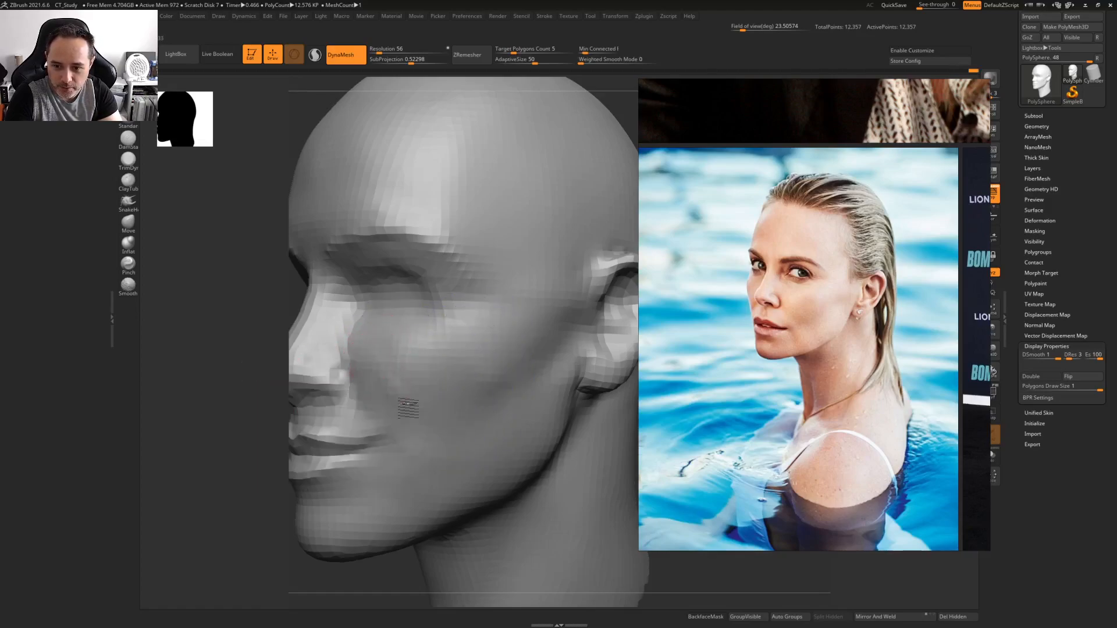
pyautogui.moveTo(386, 337)
pyautogui.mouseDown()
pyautogui.moveTo(394, 326)
pyautogui.moveTo(426, 364)
pyautogui.moveTo(407, 400)
pyautogui.moveTo(472, 356)
pyautogui.mouseUp()
pyautogui.keyDown('alt'); pyautogui.moveTo(515, 365); pyautogui.dragTo(489, 365, button='right'); pyautogui.keyUp('alt')
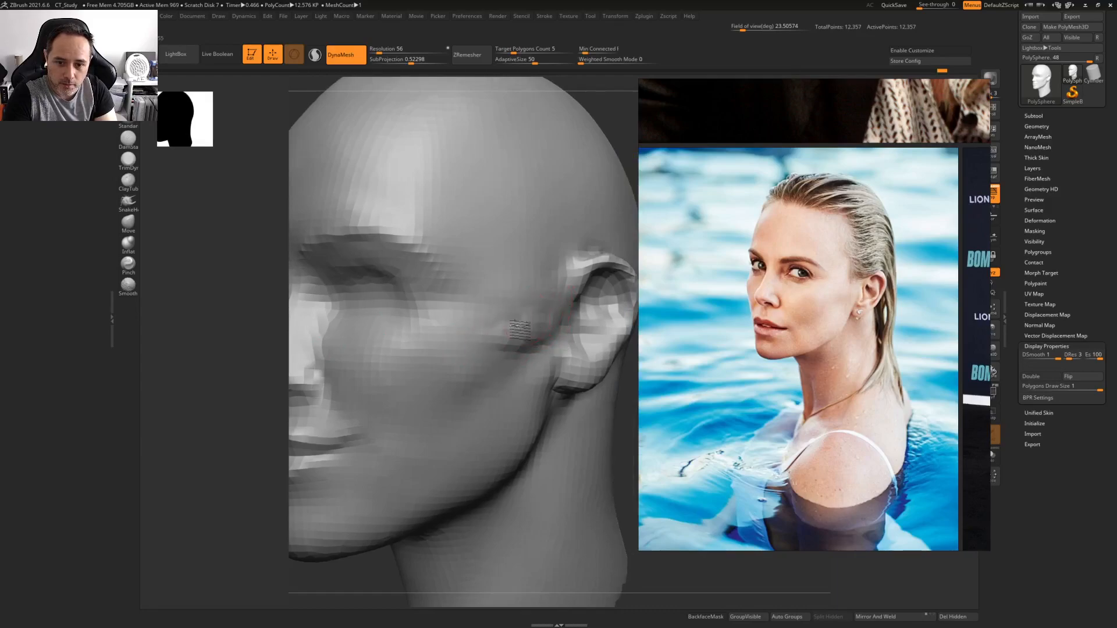
pyautogui.moveTo(487, 366)
pyautogui.mouseDown(button='right')
pyautogui.moveTo(511, 337)
pyautogui.moveTo(508, 357)
pyautogui.moveTo(489, 356)
pyautogui.moveTo(488, 394)
pyautogui.moveTo(478, 368)
pyautogui.mouseUp(button='right')
pyautogui.rightClick(510, 355)
pyautogui.rightClick(477, 368)
pyautogui.moveTo(477, 368); pyautogui.dragTo(468, 368)
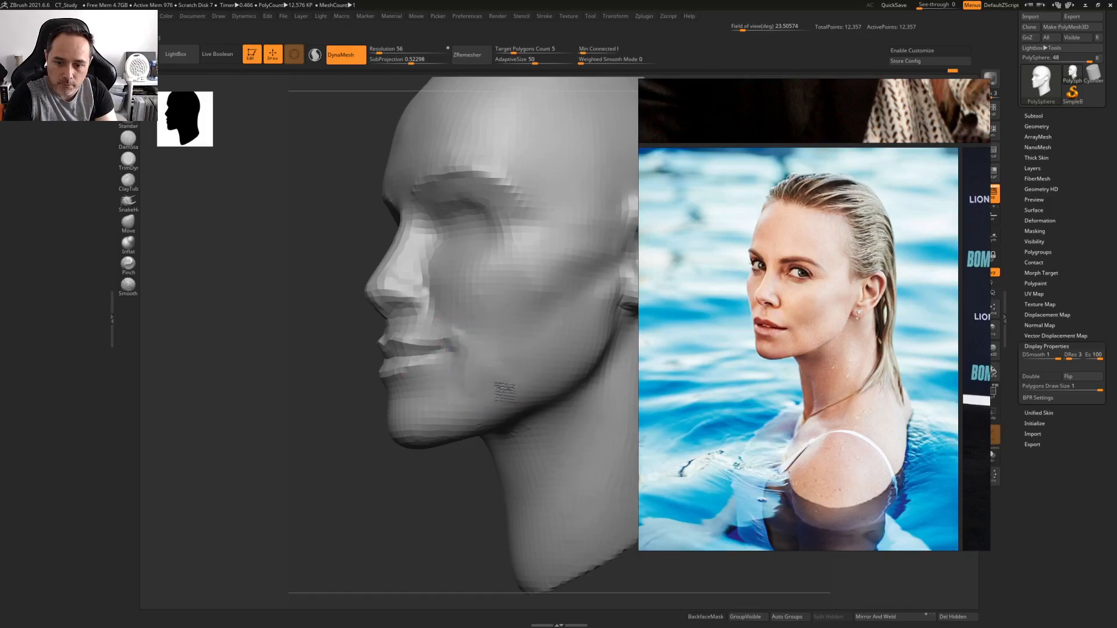
# Smooth the front of the chin and the jawline below the mouth against the reference photo
pyautogui.moveTo(522, 352); pyautogui.dragTo(529, 295, button='right')
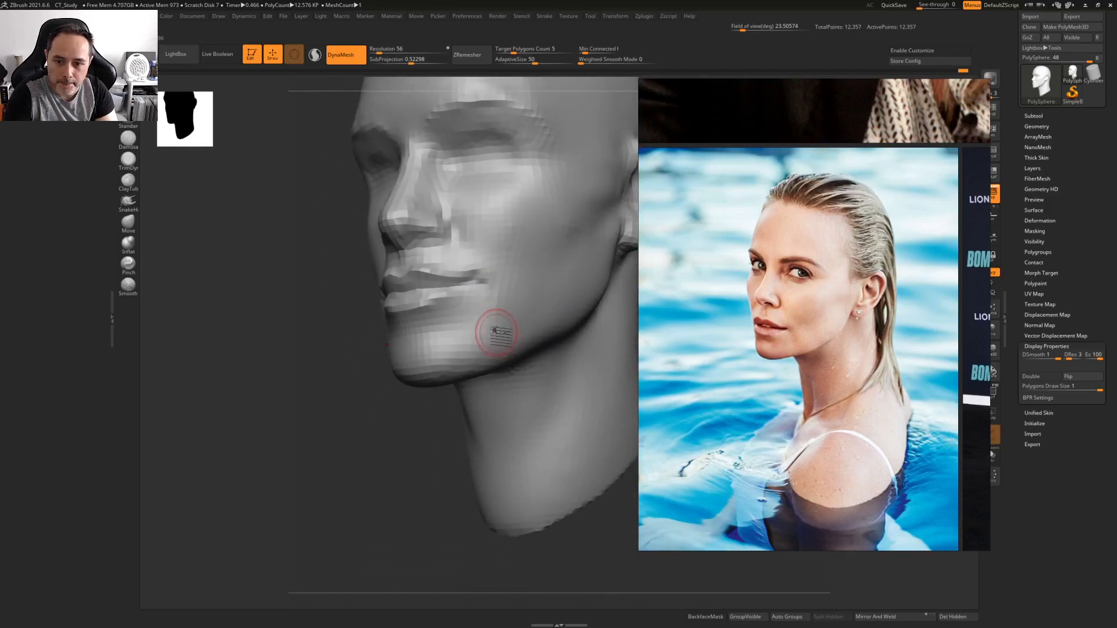
pyautogui.keyDown('ctrl'); pyautogui.moveTo(462, 320); pyautogui.dragTo(439, 344, button='right'); pyautogui.keyUp('ctrl')
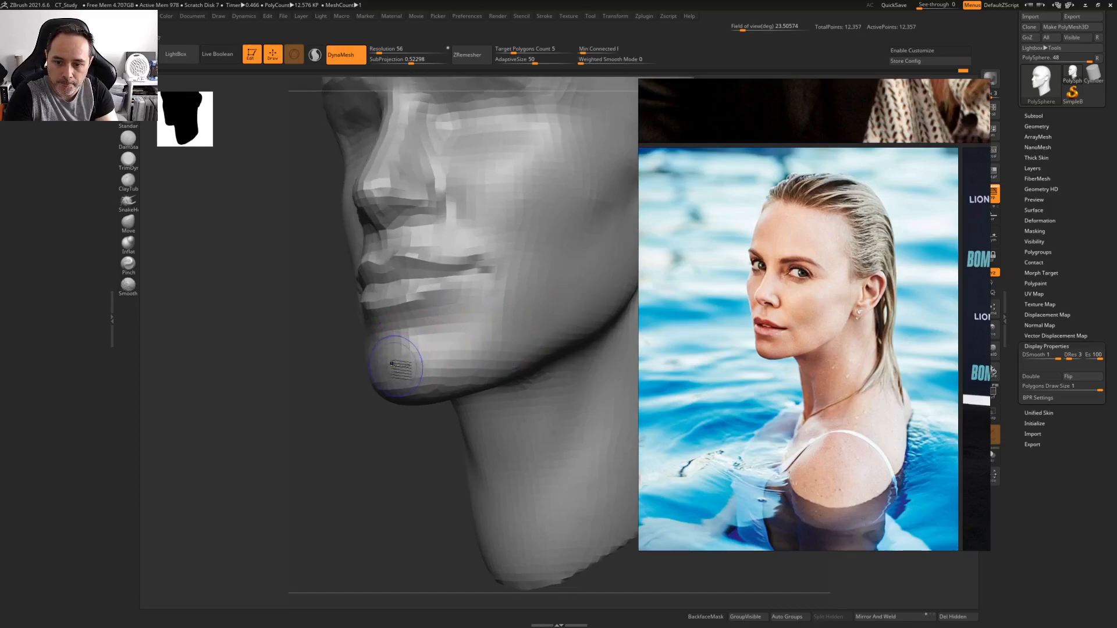
pyautogui.moveTo(456, 370)
pyautogui.keyDown('ctrl'); pyautogui.mouseDown(button='right')
pyautogui.moveTo(430, 346)
pyautogui.moveTo(444, 379)
pyautogui.moveTo(499, 379)
pyautogui.mouseUp(button='right'); pyautogui.keyUp('ctrl')
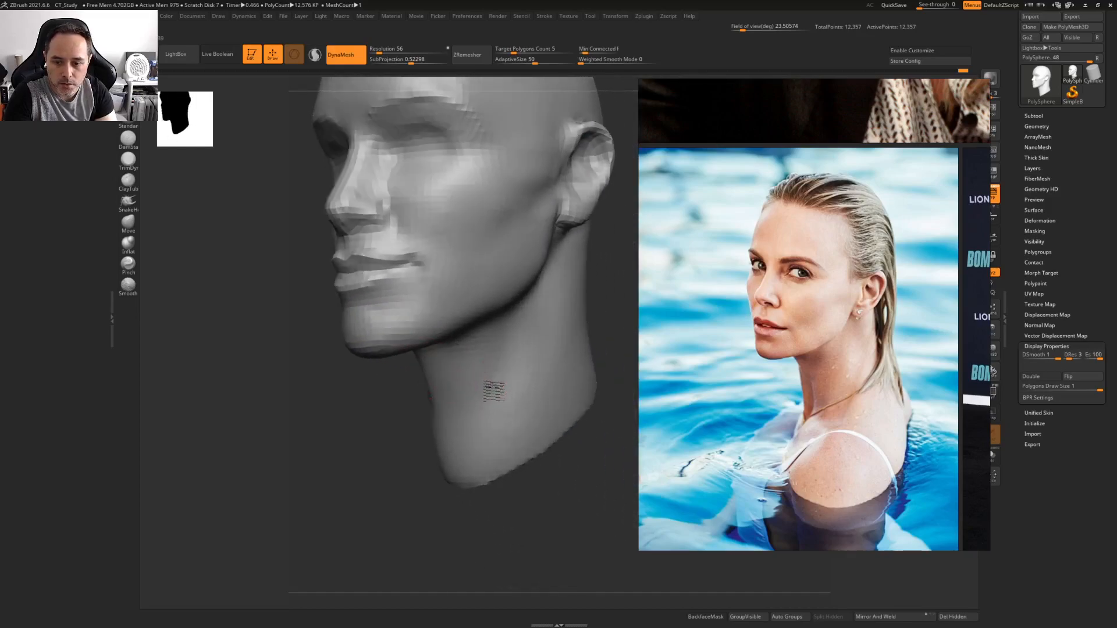
# Refine the neck surface below the jaw with a brush stroke and resize the brush for the face
pyautogui.moveTo(491, 433)
pyautogui.mouseDown()
pyautogui.moveTo(498, 461)
pyautogui.moveTo(514, 437)
pyautogui.mouseUp()
pyautogui.moveTo(498, 304)
pyautogui.mouseDown(button='right')
pyautogui.moveTo(498, 355)
pyautogui.moveTo(501, 301)
pyautogui.moveTo(491, 298)
pyautogui.moveTo(501, 331)
pyautogui.moveTo(481, 302)
pyautogui.mouseUp(button='right')
pyautogui.press('space')
pyautogui.moveTo(481, 301); pyautogui.dragTo(473, 299)
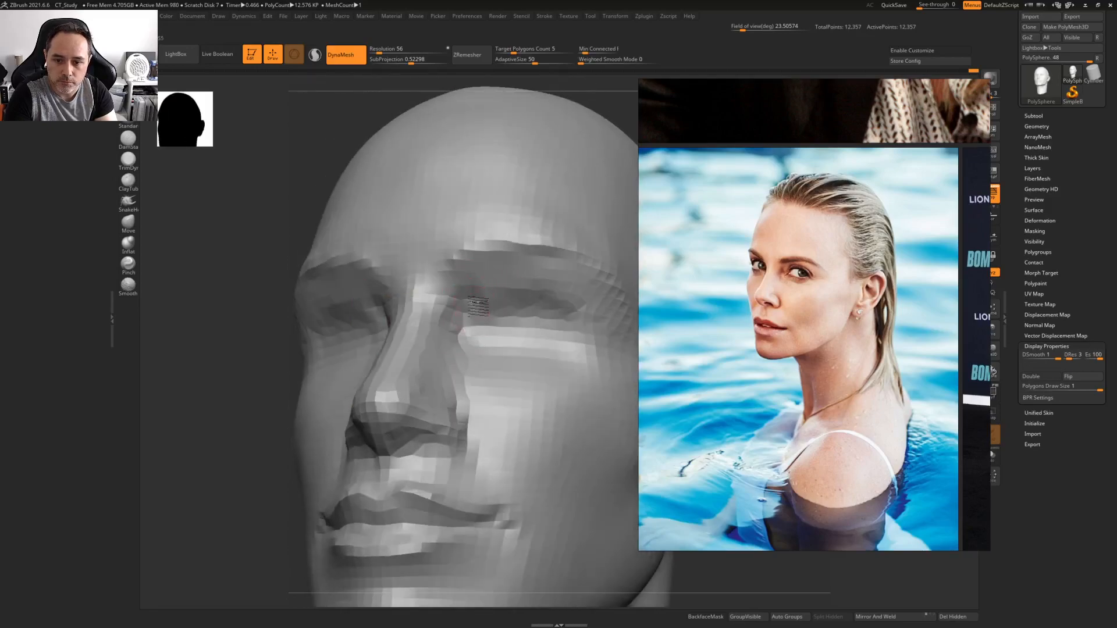
pyautogui.moveTo(493, 361); pyautogui.dragTo(473, 337, button='right')
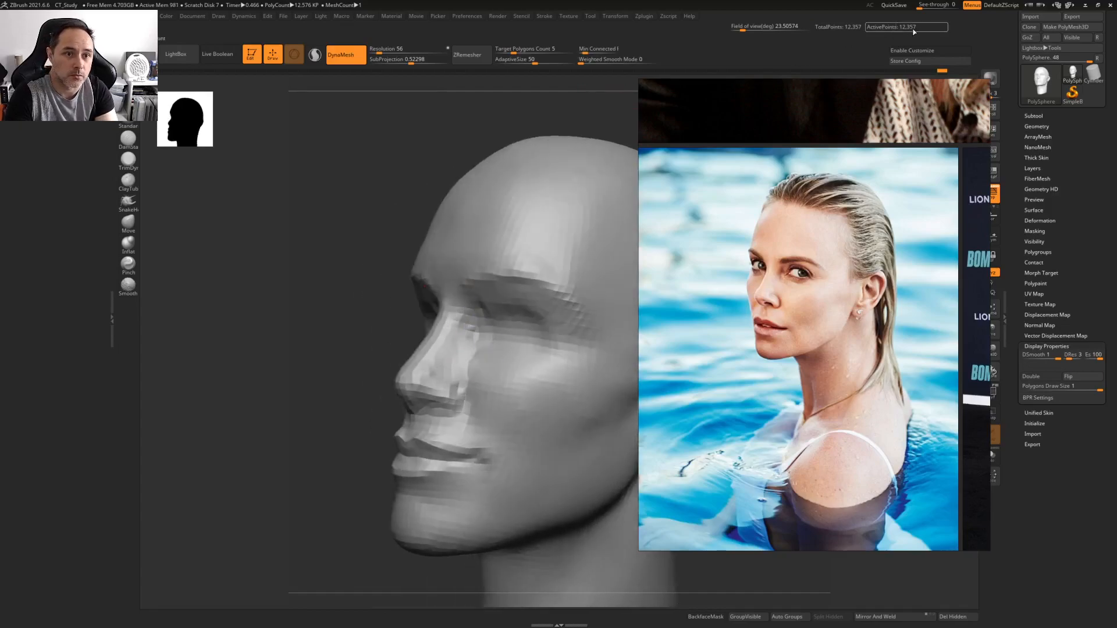
pyautogui.moveTo(565, 198); pyautogui.dragTo(484, 318, button='right')
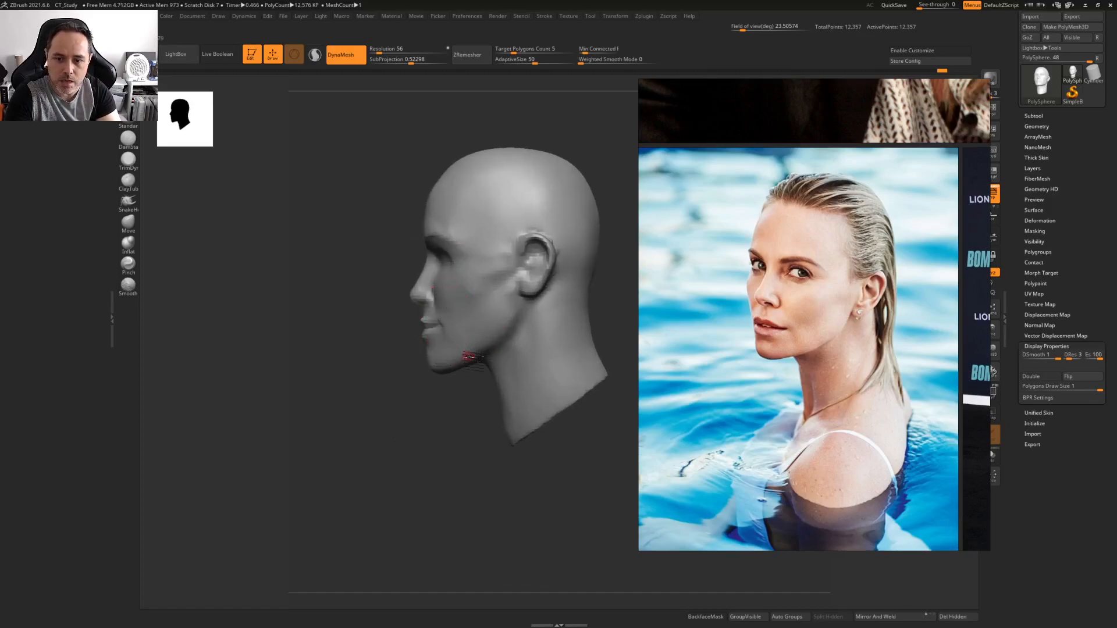
pyautogui.moveTo(450, 340); pyautogui.dragTo(459, 323, button='right')
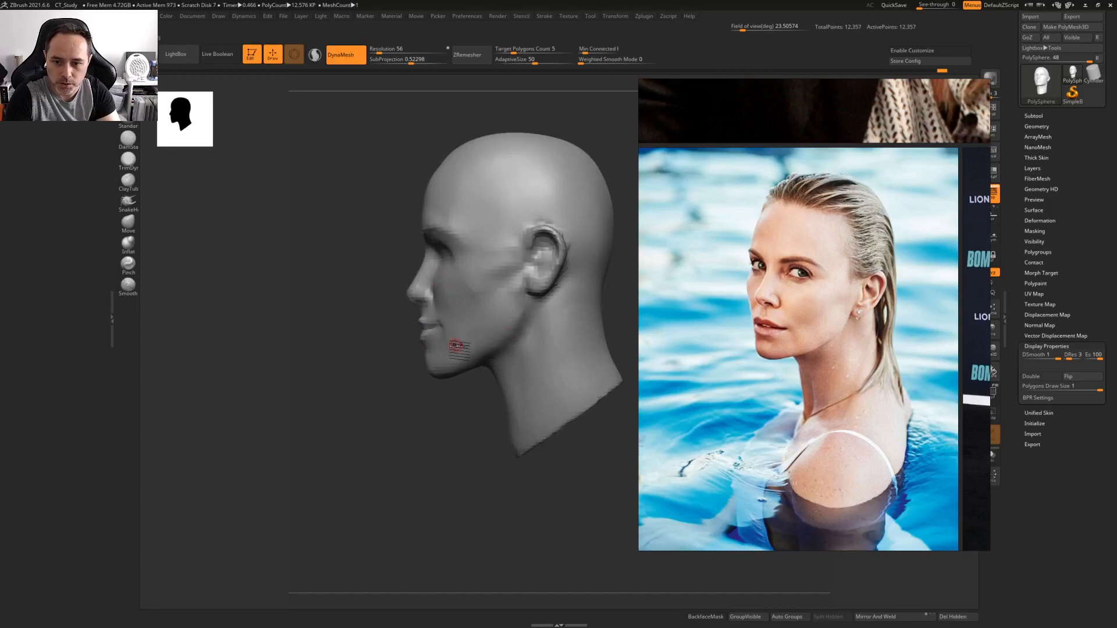
# Carve the hollow beneath the lower lip toward the mouth corner with backface masking on
pyautogui.moveTo(364, 354)
pyautogui.keyDown('ctrl'); pyautogui.mouseDown(button='right')
pyautogui.moveTo(384, 396)
pyautogui.moveTo(433, 399)
pyautogui.moveTo(427, 367)
pyautogui.mouseUp(button='right'); pyautogui.keyUp('ctrl')
pyautogui.press('space')
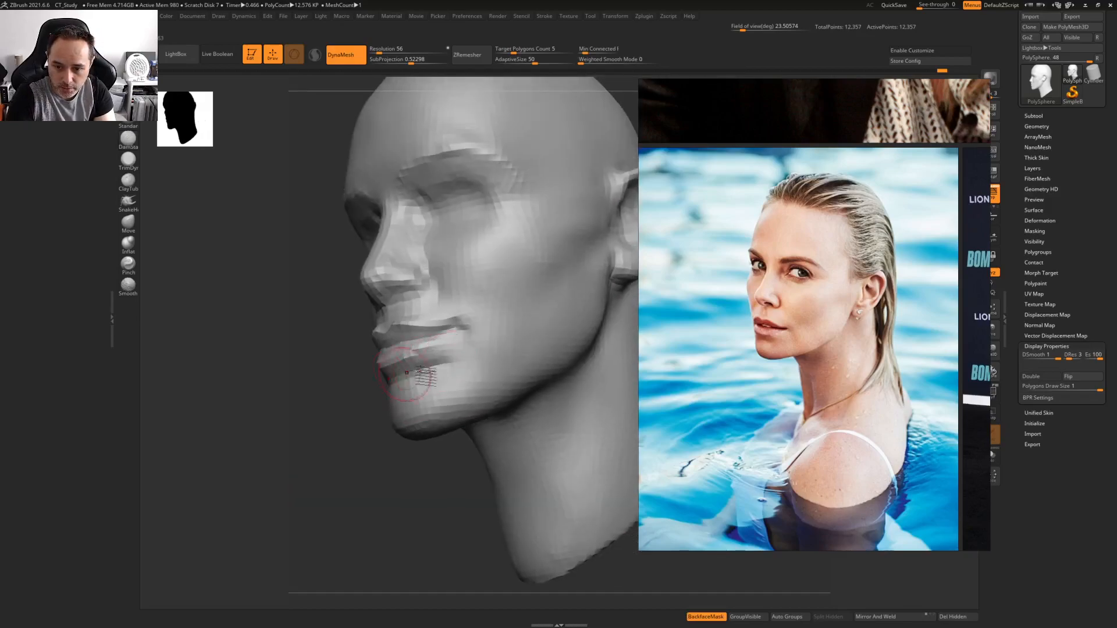
pyautogui.moveTo(420, 368)
pyautogui.mouseDown()
pyautogui.moveTo(462, 361)
pyautogui.moveTo(412, 388)
pyautogui.moveTo(457, 380)
pyautogui.mouseUp()
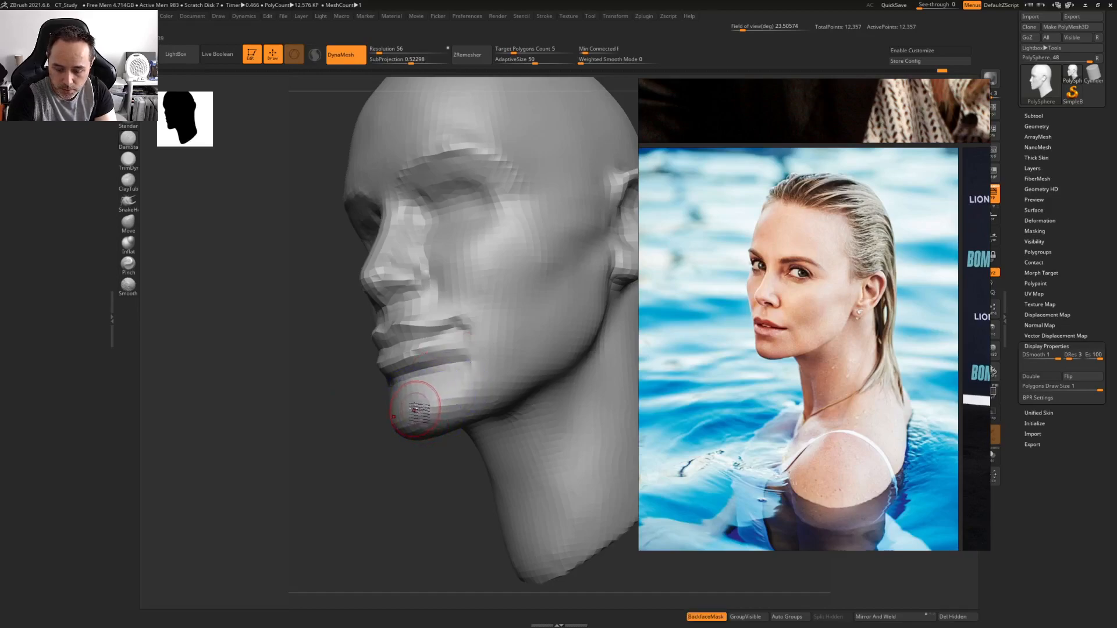
pyautogui.moveTo(435, 418); pyautogui.dragTo(443, 375, button='right')
pyautogui.rightClick(451, 380)
pyautogui.moveTo(434, 325)
pyautogui.mouseDown(button='right')
pyautogui.moveTo(439, 350)
pyautogui.moveTo(408, 379)
pyautogui.mouseUp(button='right')
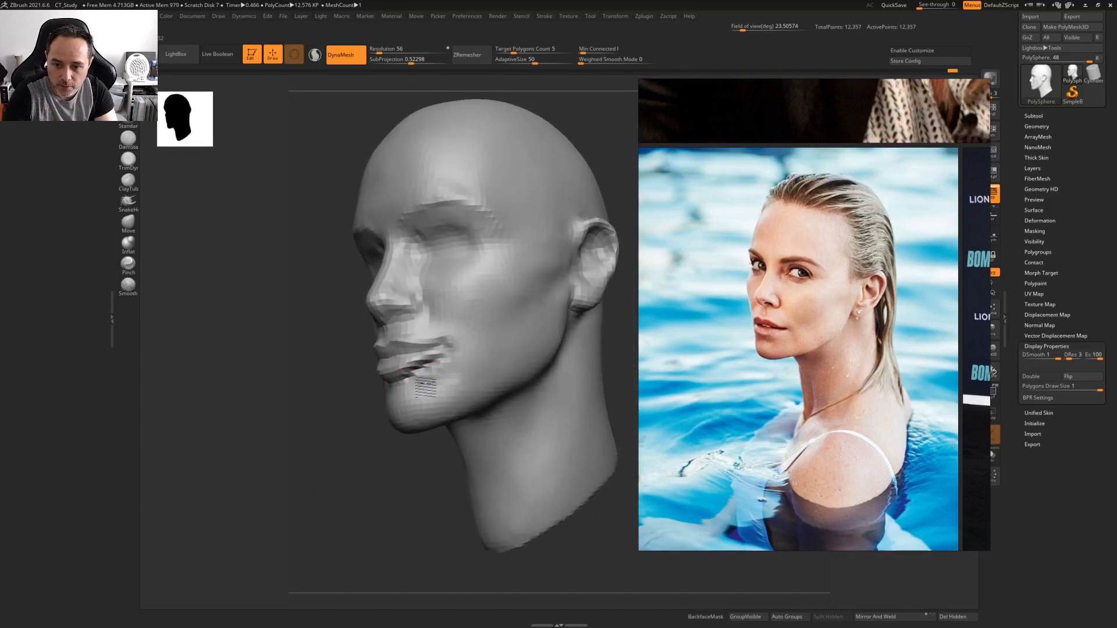
# Smooth the lower lip area and reshape the lip outline with a resized brush
pyautogui.moveTo(490, 360)
pyautogui.keyDown('ctrl'); pyautogui.mouseDown(button='right')
pyautogui.moveTo(357, 342)
pyautogui.moveTo(337, 394)
pyautogui.moveTo(386, 405)
pyautogui.moveTo(366, 399)
pyautogui.mouseUp(button='right'); pyautogui.keyUp('ctrl')
pyautogui.keyDown('ctrl'); pyautogui.moveTo(449, 388); pyautogui.dragTo(589, 316, button='right'); pyautogui.keyUp('ctrl')
pyautogui.keyDown('shift'); pyautogui.moveTo(382, 384); pyautogui.dragTo(405, 388); pyautogui.keyUp('shift')
pyautogui.moveTo(468, 356)
pyautogui.keyDown('ctrl'); pyautogui.mouseDown(button='right')
pyautogui.moveTo(459, 319)
pyautogui.moveTo(460, 347)
pyautogui.mouseUp(button='right'); pyautogui.keyUp('ctrl')
pyautogui.moveTo(547, 314); pyautogui.dragTo(524, 322, button='right')
pyautogui.press('space')
pyautogui.moveTo(446, 346); pyautogui.dragTo(457, 346)
# Reshape the mouth corners and the surrounding cheek area from a three-quarter view
pyautogui.moveTo(541, 339); pyautogui.dragTo(512, 340, button='right')
pyautogui.moveTo(537, 345); pyautogui.dragTo(526, 336)
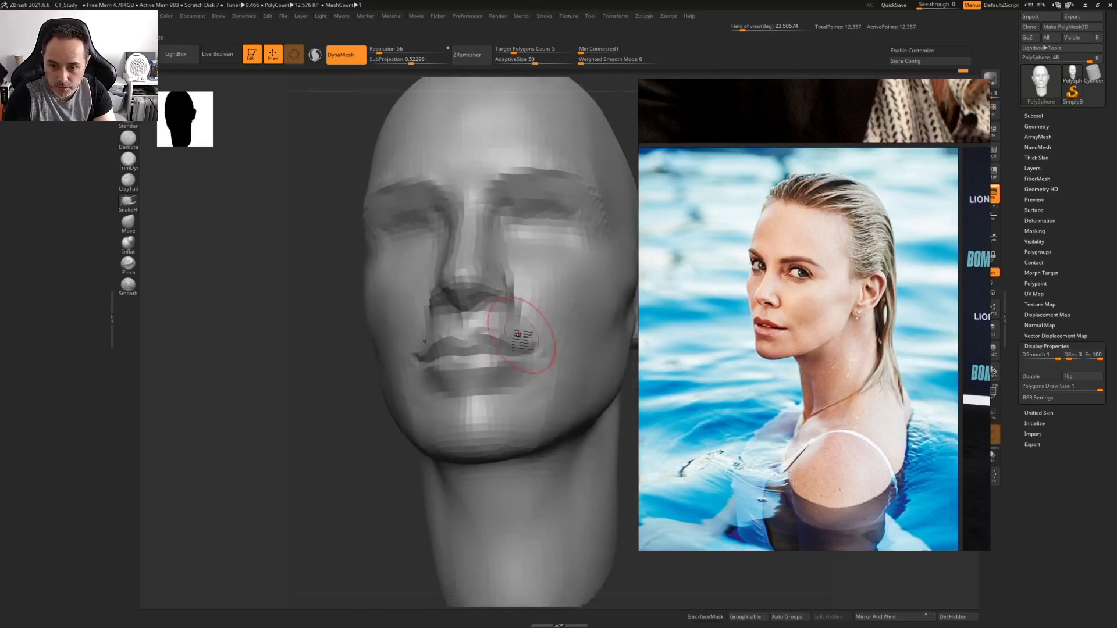
pyautogui.moveTo(527, 336); pyautogui.dragTo(501, 336, button='right')
pyautogui.moveTo(494, 340); pyautogui.dragTo(502, 337)
pyautogui.moveTo(505, 362)
pyautogui.mouseDown(button='right')
pyautogui.moveTo(464, 372)
pyautogui.moveTo(476, 371)
pyautogui.mouseUp(button='right')
pyautogui.press('space')
pyautogui.press('space')
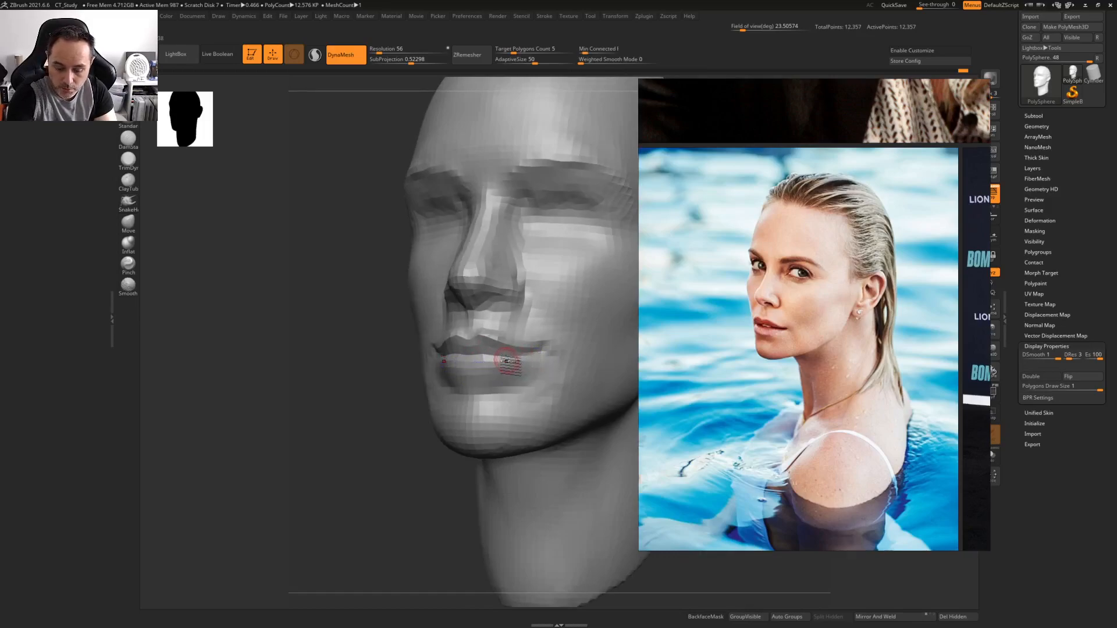
# Refine the lips in profile with a smaller SnakeHook brush
pyautogui.keyDown('ctrl'); pyautogui.moveTo(552, 344); pyautogui.dragTo(480, 361, button='right'); pyautogui.keyUp('ctrl')
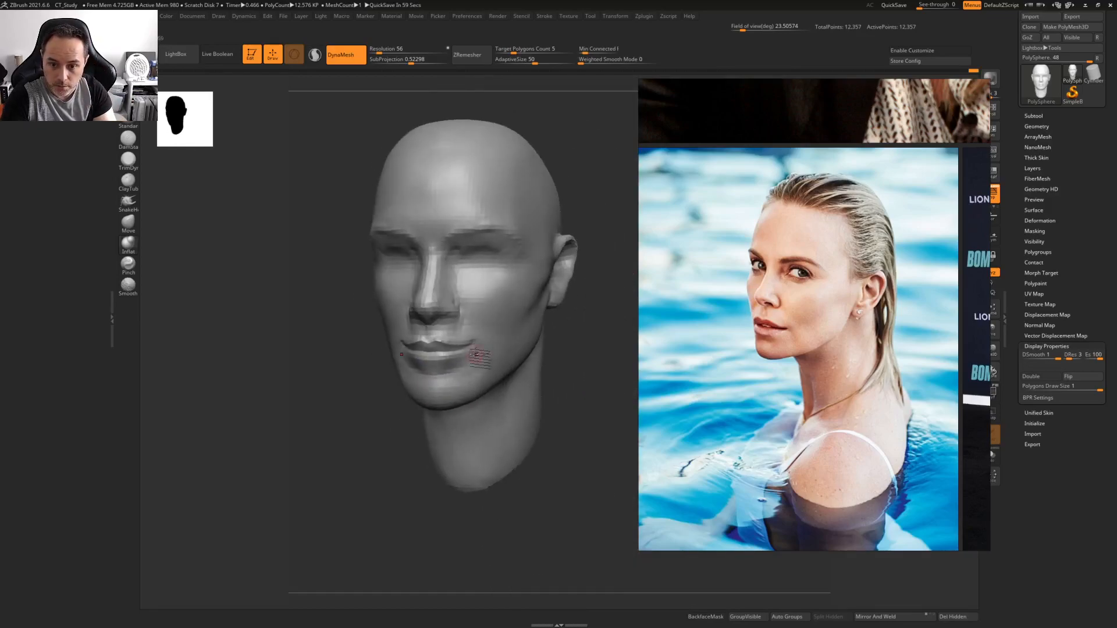
pyautogui.press('space')
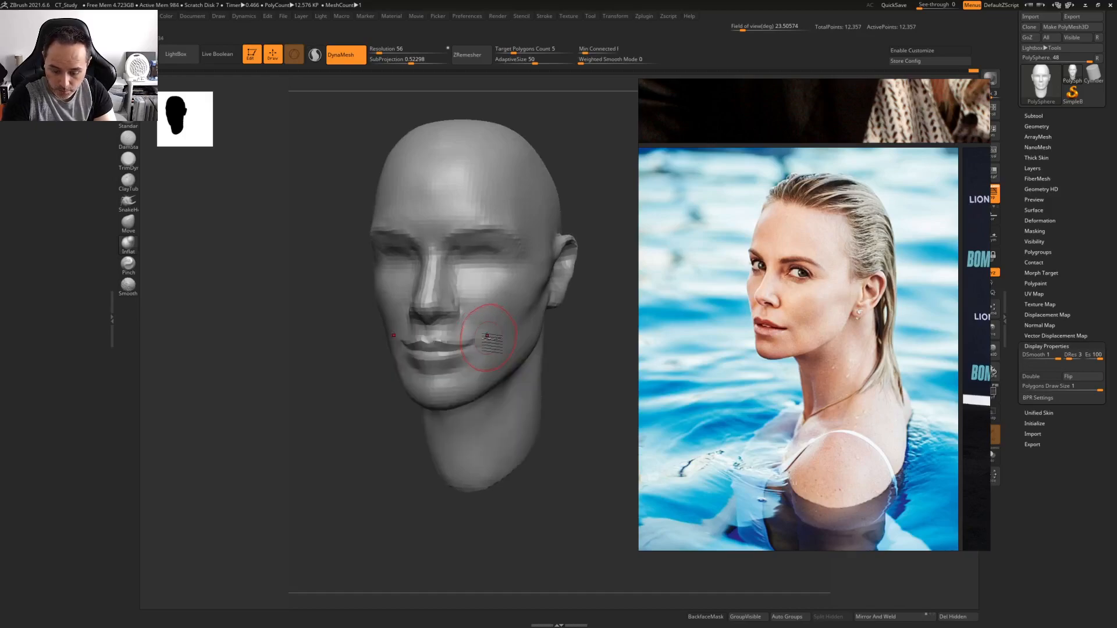
pyautogui.moveTo(448, 337); pyautogui.dragTo(449, 362, button='right')
pyautogui.press('space')
pyautogui.moveTo(447, 370); pyautogui.dragTo(433, 370)
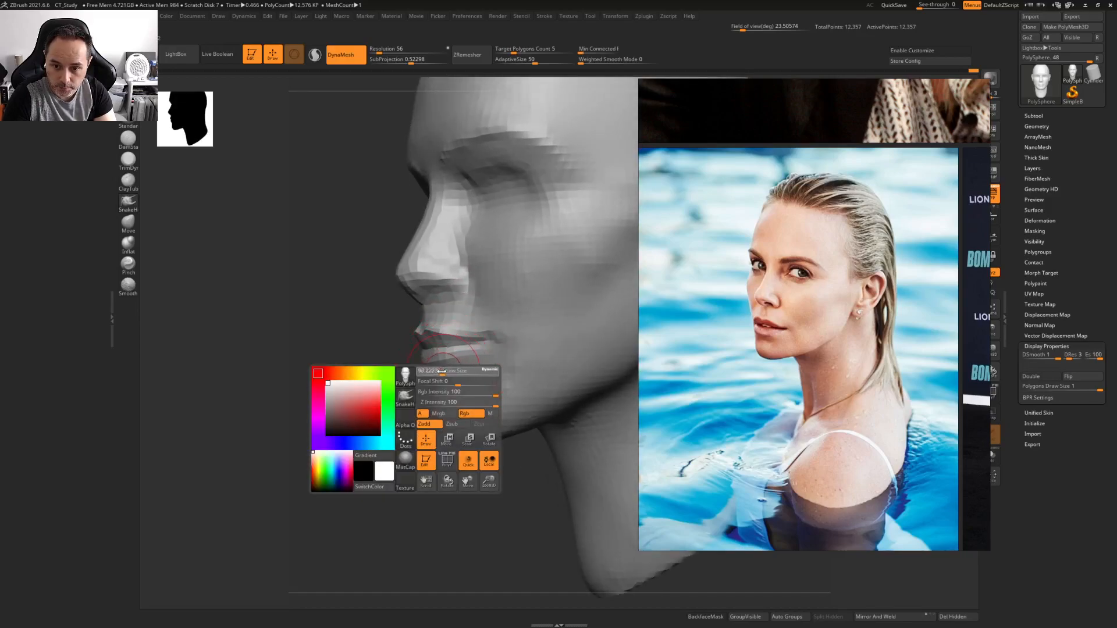
pyautogui.keyDown('ctrl'); pyautogui.moveTo(430, 364); pyautogui.dragTo(493, 349, button='right'); pyautogui.keyUp('ctrl')
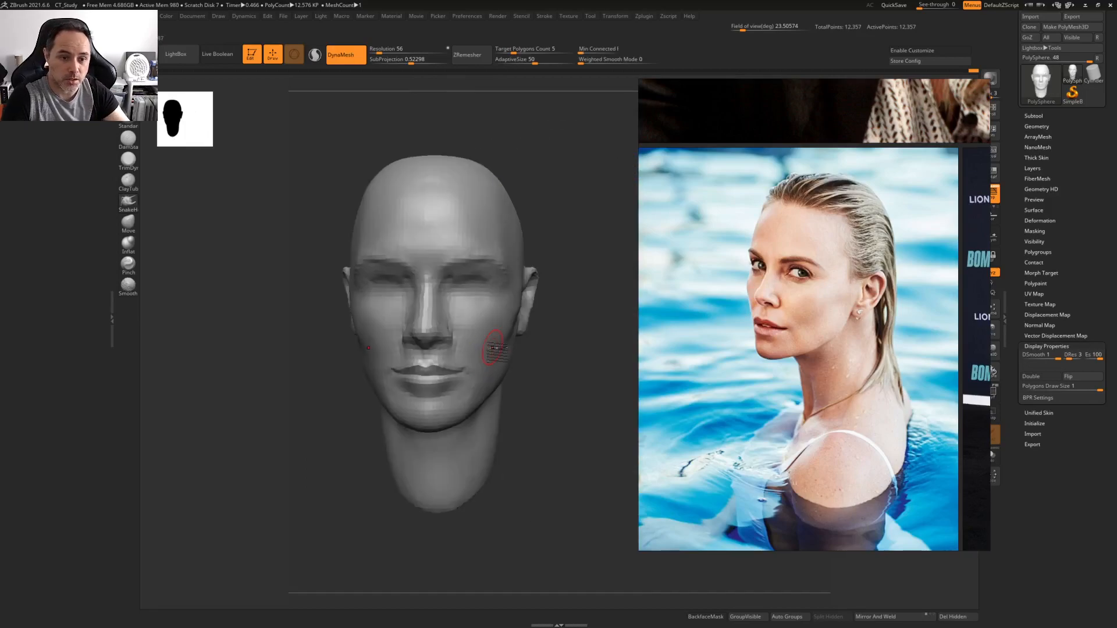
# Examine the three-quarter and front reference portraits for the shape of the lips, chin and jaw
pyautogui.scroll(-6, 727, 375)
pyautogui.scroll(8, 785, 241)
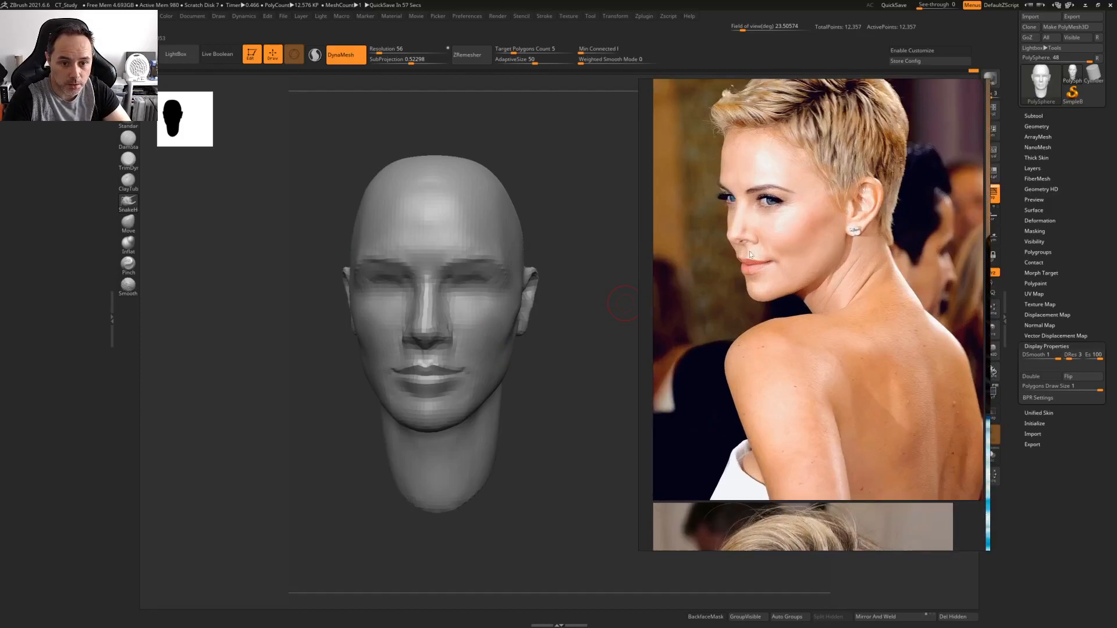
pyautogui.scroll(2, 763, 256)
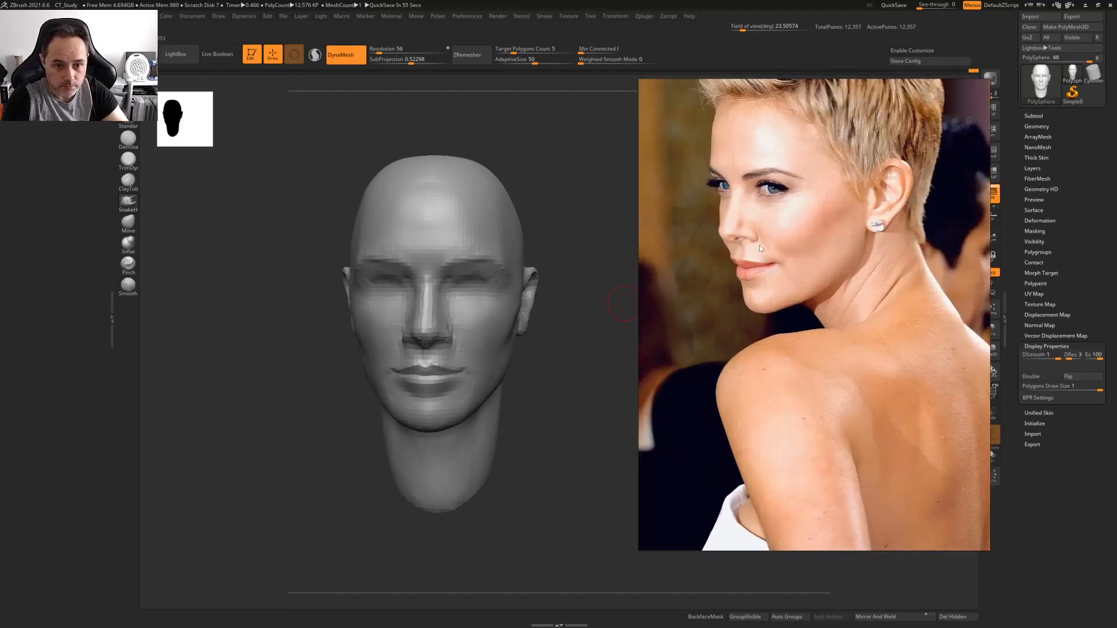
pyautogui.scroll(-4, 805, 271)
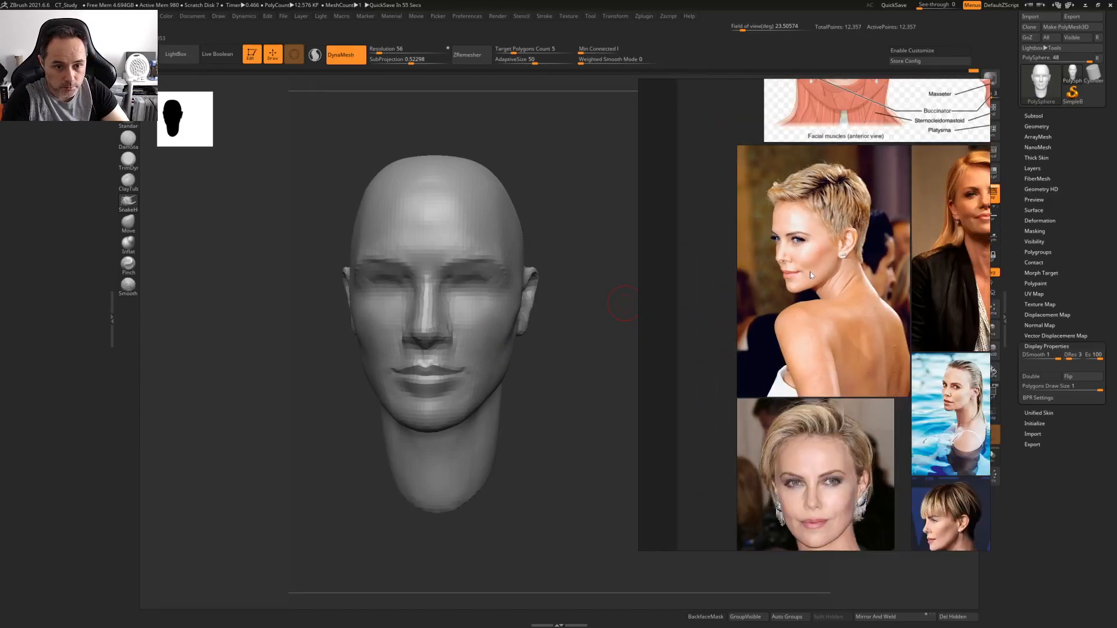
pyautogui.moveTo(833, 323); pyautogui.dragTo(811, 179, button='middle')
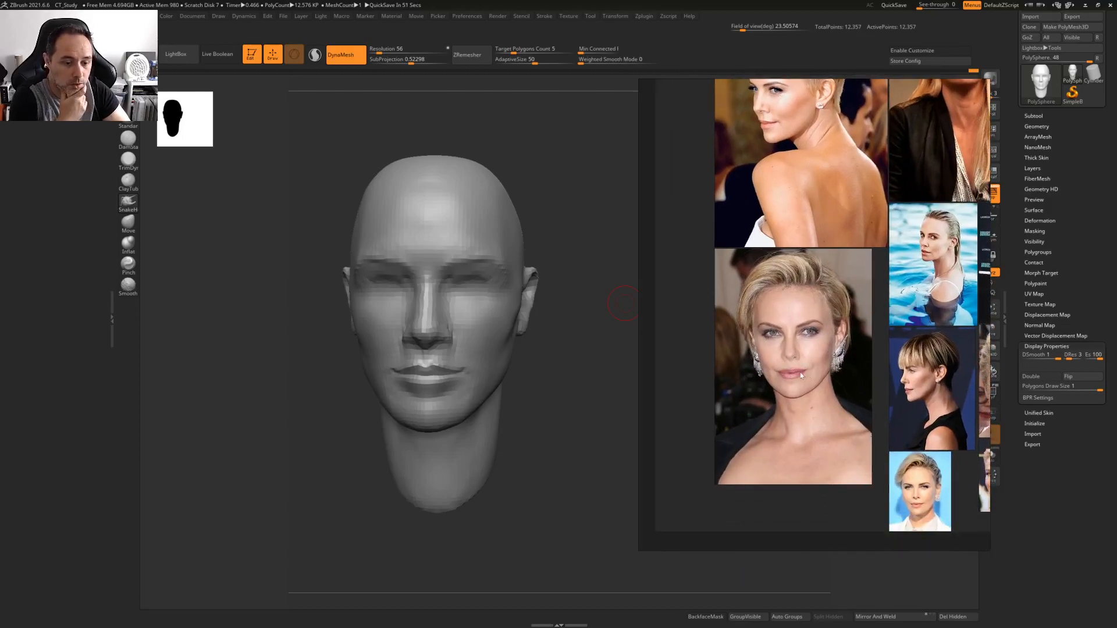
pyautogui.moveTo(795, 372); pyautogui.dragTo(741, 292, button='middle')
pyautogui.scroll(2, 928, 360)
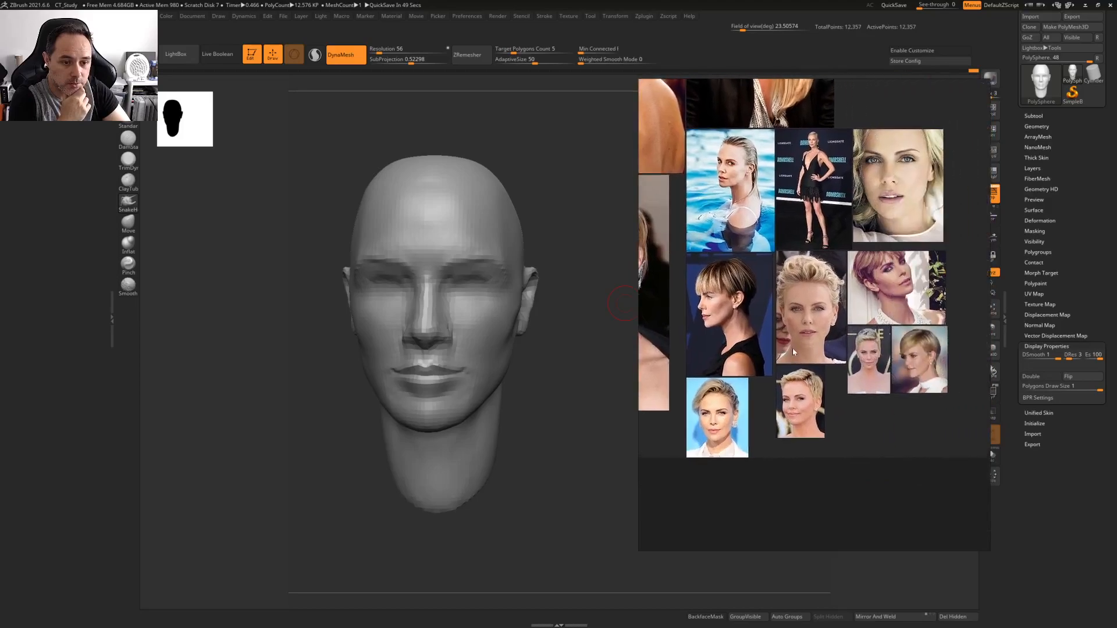
pyautogui.scroll(3, 864, 284)
pyautogui.moveTo(868, 377); pyautogui.dragTo(836, 342, button='middle')
pyautogui.moveTo(898, 271); pyautogui.dragTo(875, 519, button='middle')
pyautogui.moveTo(856, 400); pyautogui.dragTo(861, 468, button='middle')
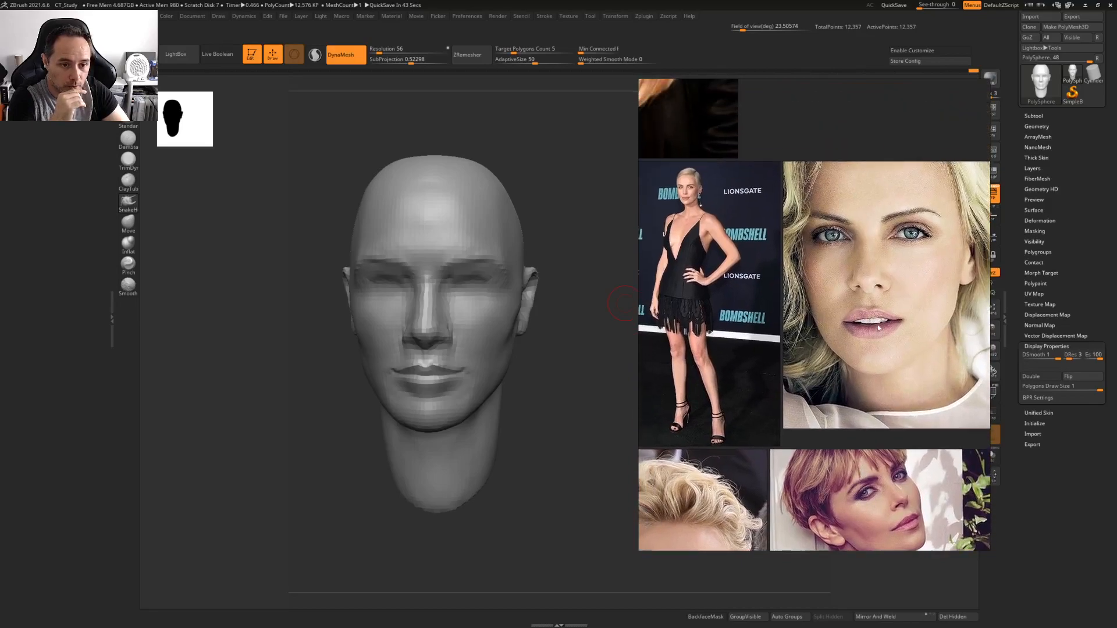
# Study the close-up face portrait and the long-haired portrait, comparing their facial proportions with the sculpted head
pyautogui.scroll(3, 912, 233)
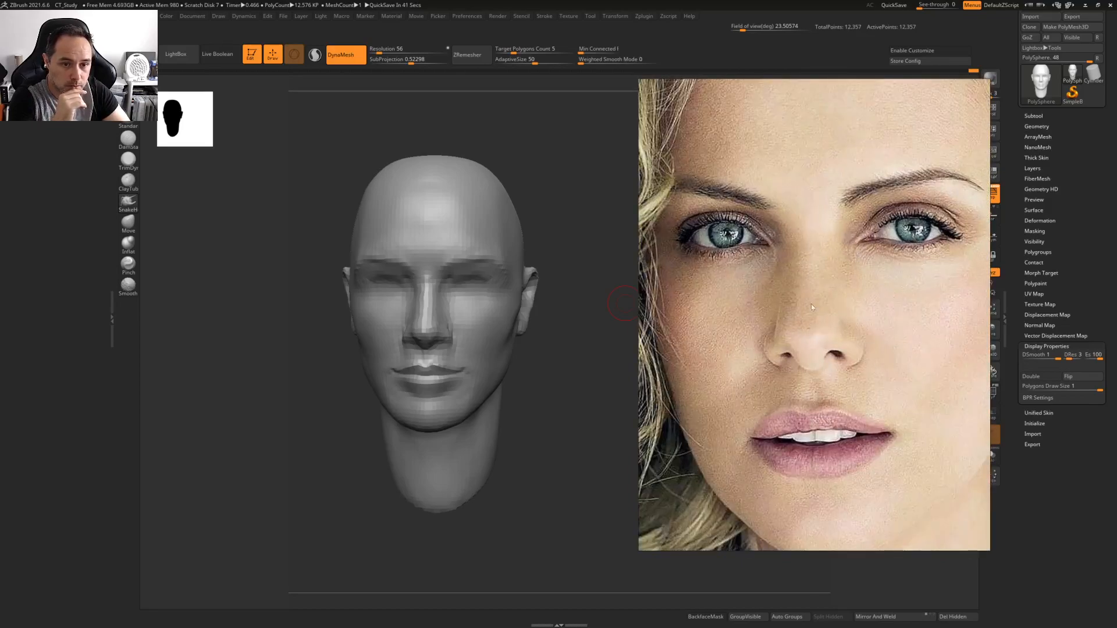
pyautogui.scroll(-5, 851, 303)
pyautogui.moveTo(751, 344); pyautogui.dragTo(838, 410, button='middle')
pyautogui.moveTo(847, 296); pyautogui.dragTo(833, 348, button='middle')
pyautogui.scroll(4, 759, 278)
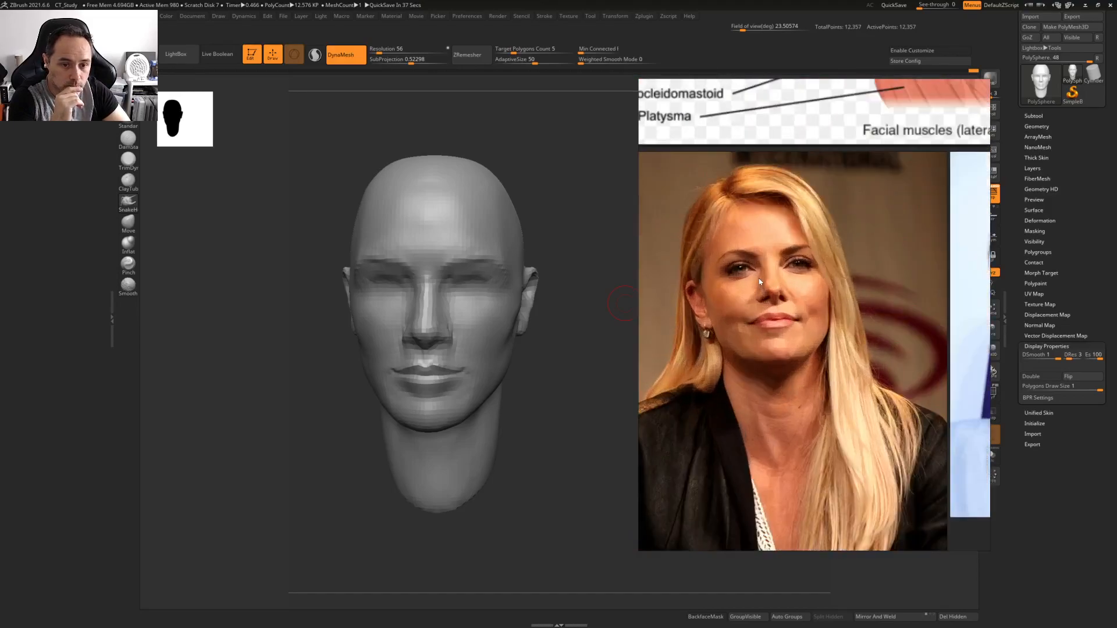
pyautogui.scroll(3, 759, 278)
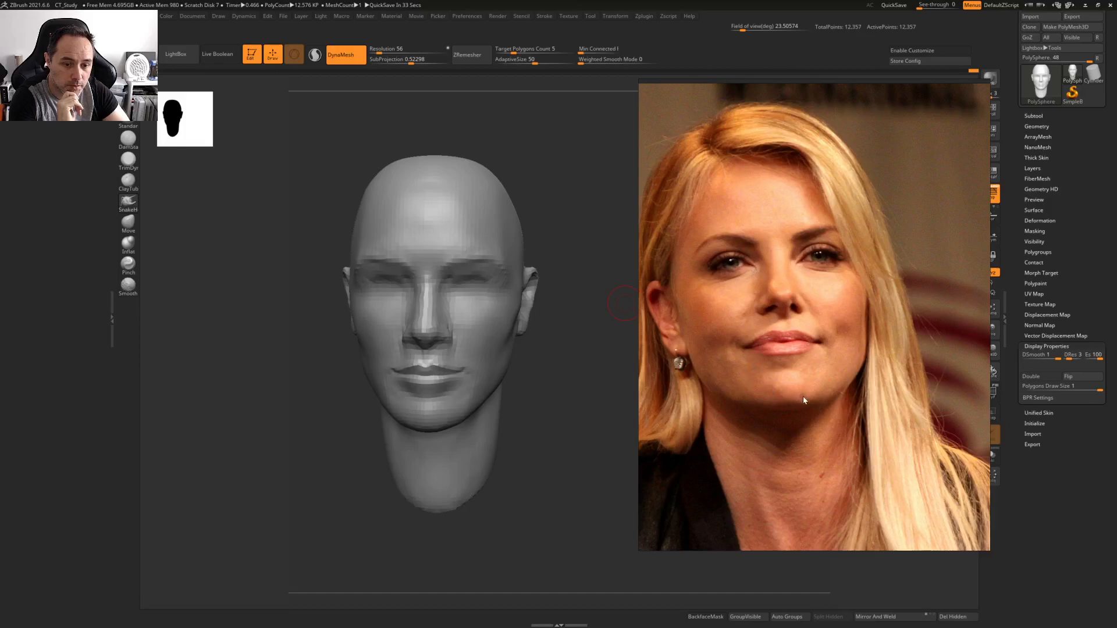
pyautogui.scroll(-3, 731, 356)
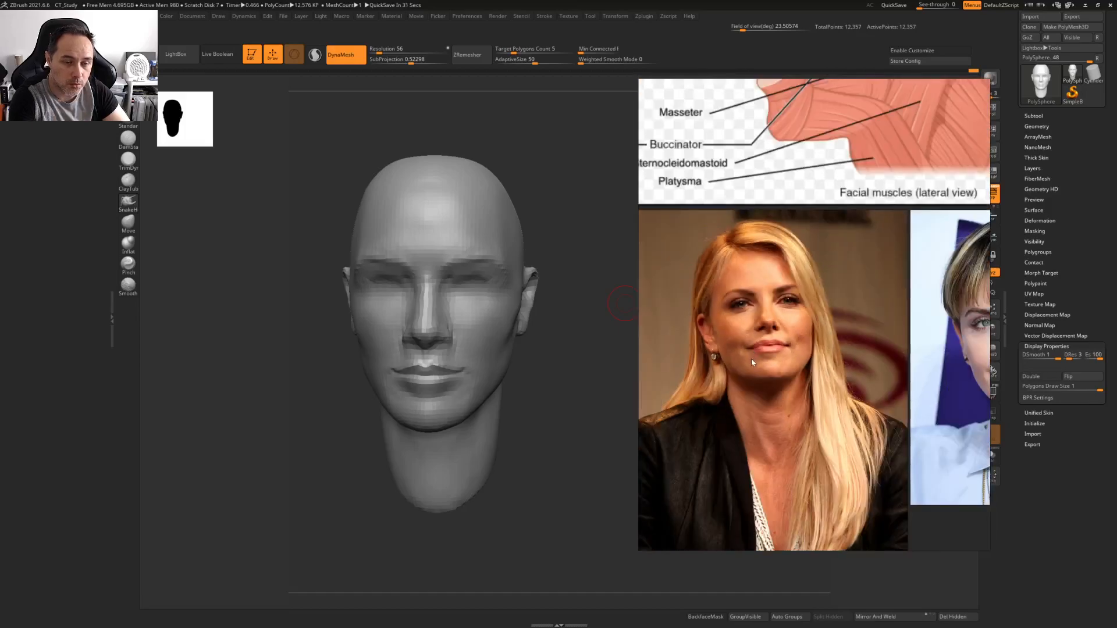
pyautogui.scroll(-3, 753, 359)
pyautogui.moveTo(747, 439); pyautogui.dragTo(861, 408, button='middle')
pyautogui.scroll(2, 735, 364)
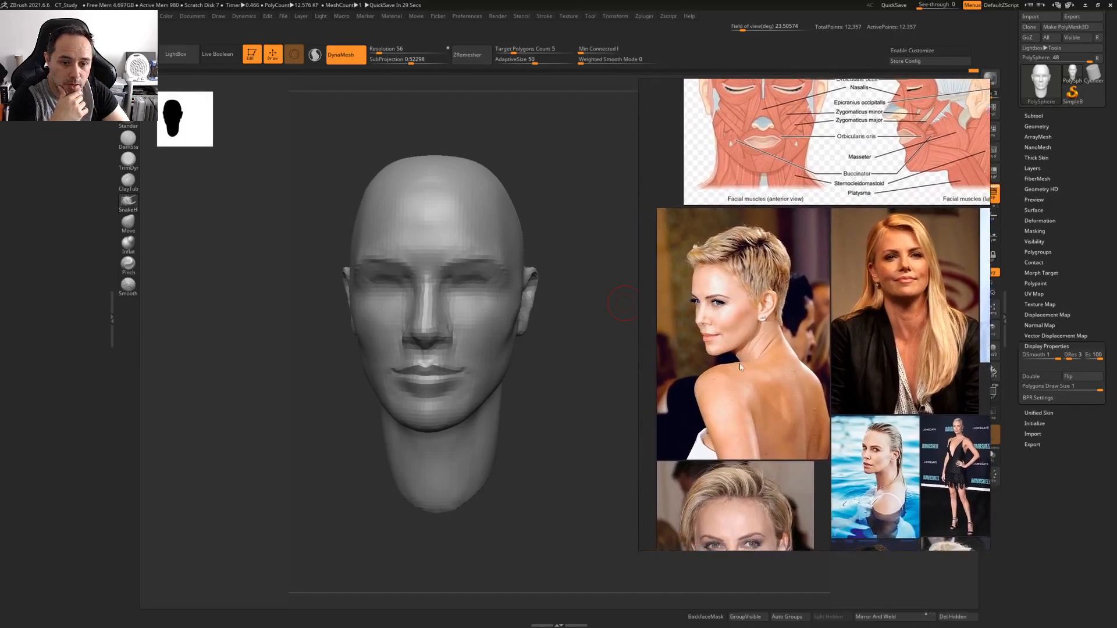
pyautogui.moveTo(736, 365); pyautogui.dragTo(787, 354, button='middle')
# Resize the brush and reshape the forehead above the brows from front and side angles
pyautogui.moveTo(599, 377); pyautogui.dragTo(512, 394)
pyautogui.moveTo(512, 394); pyautogui.dragTo(505, 392, button='right')
pyautogui.keyDown('ctrl'); pyautogui.moveTo(478, 295); pyautogui.dragTo(487, 289, button='right'); pyautogui.keyUp('ctrl')
pyautogui.press('3')
pyautogui.press('space')
pyautogui.moveTo(482, 287)
pyautogui.mouseDown()
pyautogui.moveTo(492, 285)
pyautogui.moveTo(463, 270)
pyautogui.mouseUp()
pyautogui.moveTo(462, 270); pyautogui.dragTo(454, 287, button='right')
pyautogui.moveTo(454, 288); pyautogui.dragTo(468, 291)
pyautogui.moveTo(468, 291)
pyautogui.mouseDown(button='right')
pyautogui.moveTo(443, 300)
pyautogui.moveTo(512, 287)
pyautogui.mouseUp(button='right')
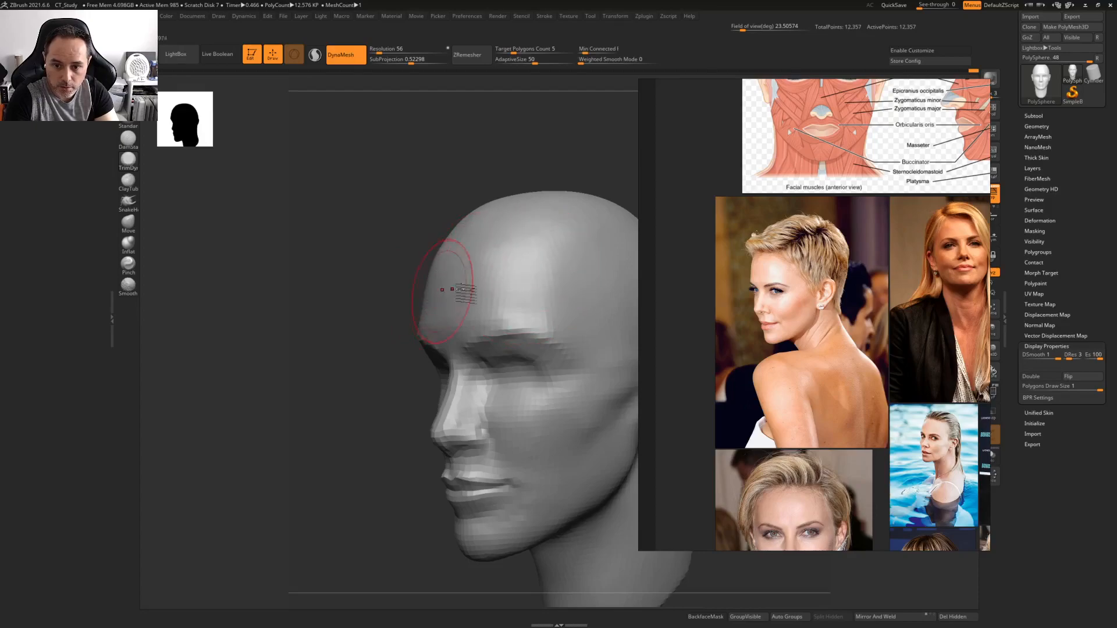
pyautogui.moveTo(470, 270); pyautogui.dragTo(455, 249, button='right')
pyautogui.keyDown('alt'); pyautogui.moveTo(526, 227); pyautogui.dragTo(515, 258, button='right'); pyautogui.keyUp('alt')
pyautogui.moveTo(487, 372); pyautogui.dragTo(495, 370, button='right')
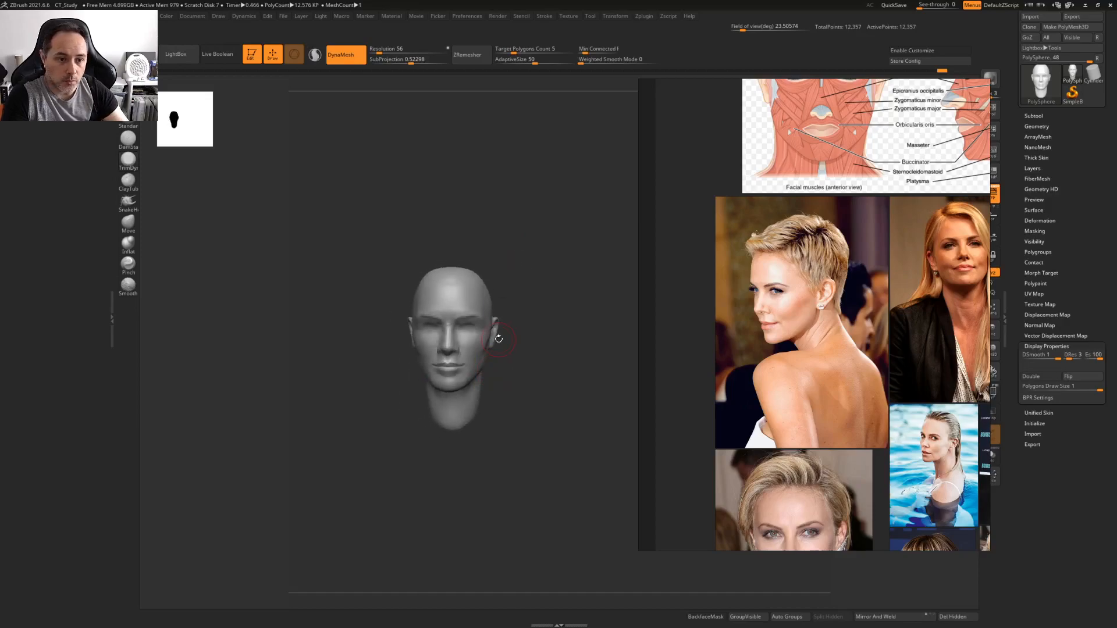
# Pull the base of the neck outward on both sides with the SnakeHook brush, following the short-haired front portrait
pyautogui.scroll(-3, 710, 385)
pyautogui.moveTo(872, 468); pyautogui.dragTo(779, 344, button='middle')
pyautogui.scroll(5, 829, 420)
pyautogui.scroll(4, 801, 377)
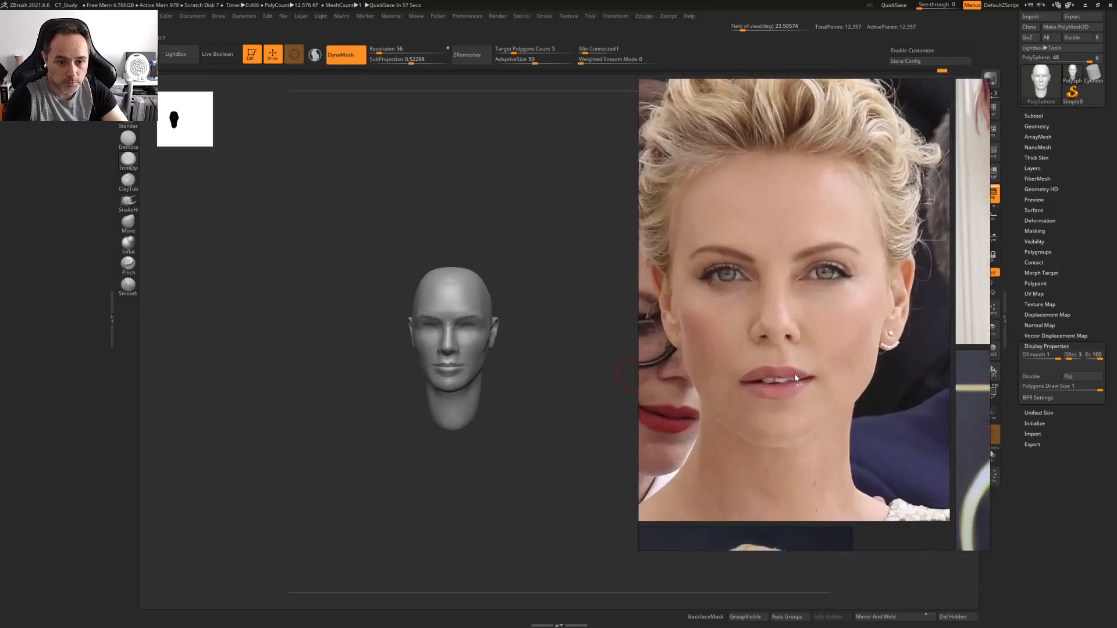
pyautogui.moveTo(478, 480)
pyautogui.mouseDown(button='right')
pyautogui.moveTo(483, 455)
pyautogui.moveTo(525, 427)
pyautogui.moveTo(507, 447)
pyautogui.mouseUp(button='right')
pyautogui.press('b')
pyautogui.press('s')
pyautogui.press('h')
pyautogui.press('space')
pyautogui.moveTo(405, 425); pyautogui.dragTo(383, 437)
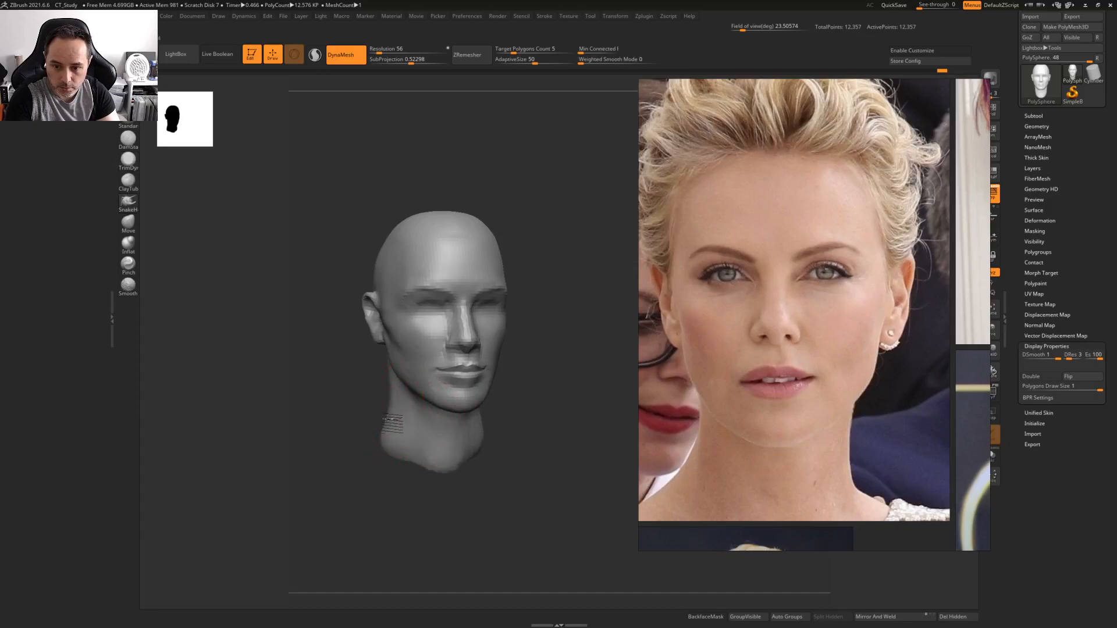
# Enlarge the brush slightly, shape the flared base at the back of the neck and smooth it
pyautogui.moveTo(394, 420)
pyautogui.mouseDown(button='right')
pyautogui.moveTo(448, 436)
pyautogui.moveTo(468, 429)
pyautogui.mouseUp(button='right')
pyautogui.moveTo(412, 464); pyautogui.dragTo(401, 454, button='right')
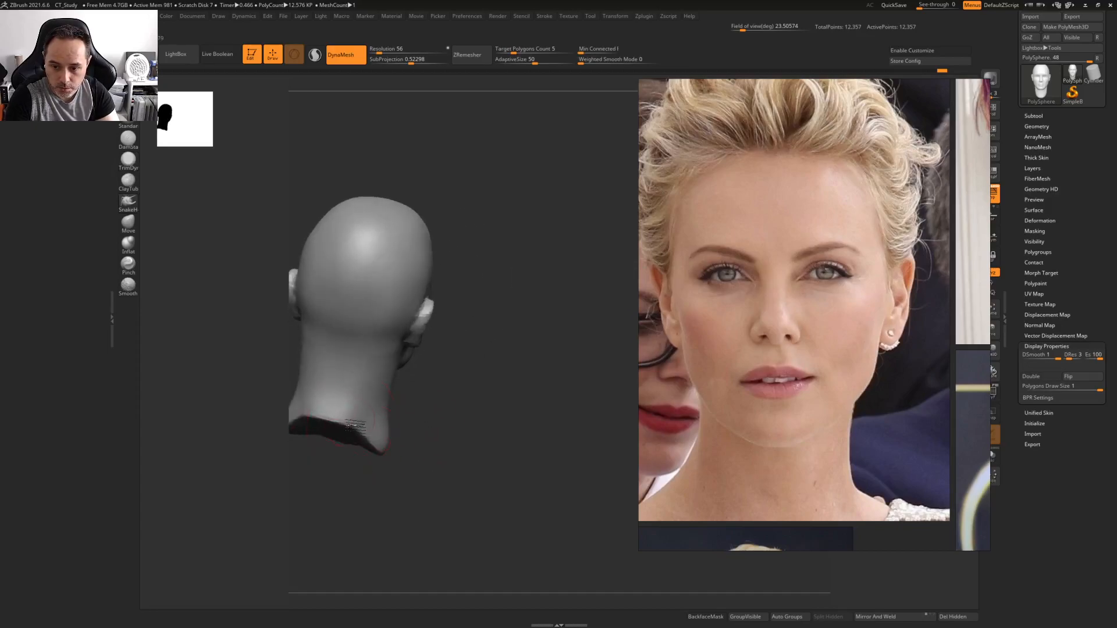
pyautogui.moveTo(355, 424)
pyautogui.mouseDown(button='right')
pyautogui.moveTo(462, 426)
pyautogui.moveTo(459, 402)
pyautogui.mouseUp(button='right')
pyautogui.press('space')
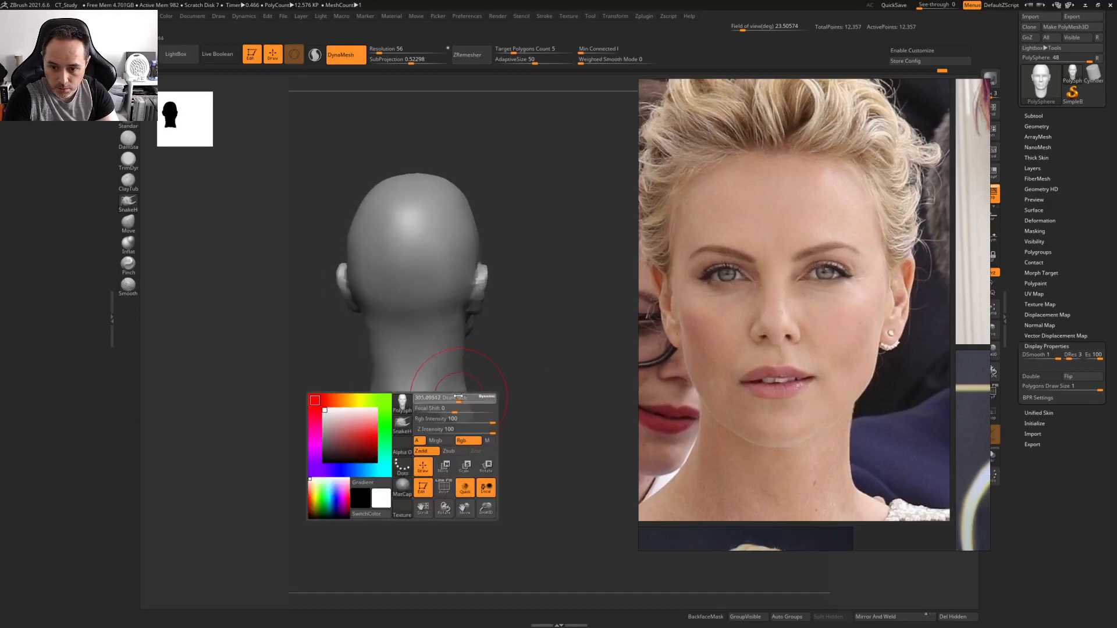
pyautogui.moveTo(458, 397); pyautogui.dragTo(460, 397)
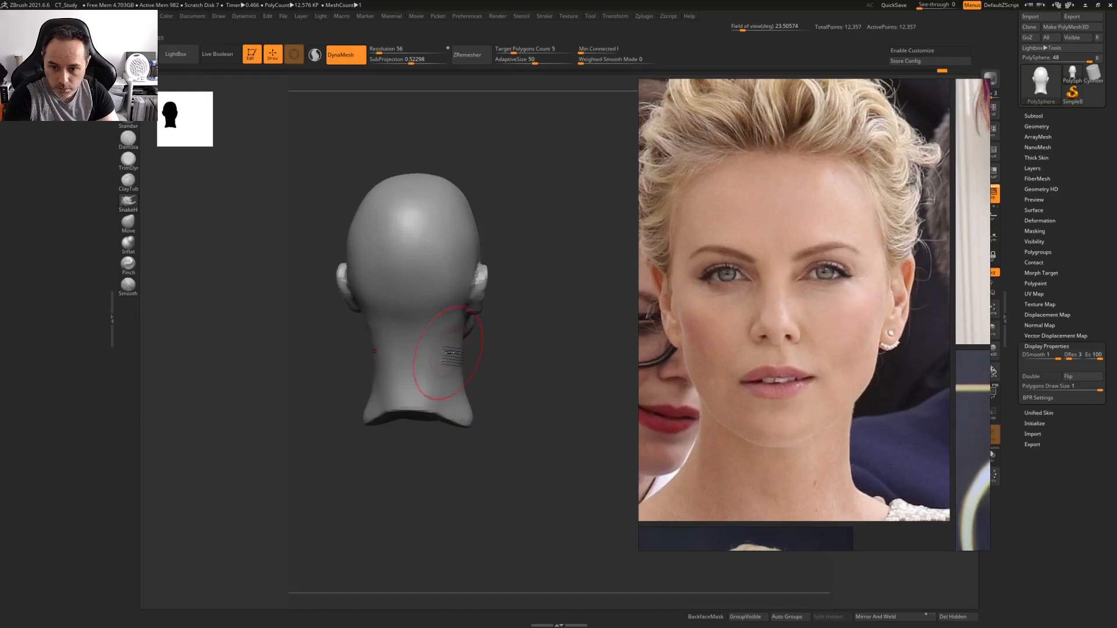
pyautogui.keyDown('shift'); pyautogui.moveTo(428, 386); pyautogui.dragTo(420, 400); pyautogui.keyUp('shift')
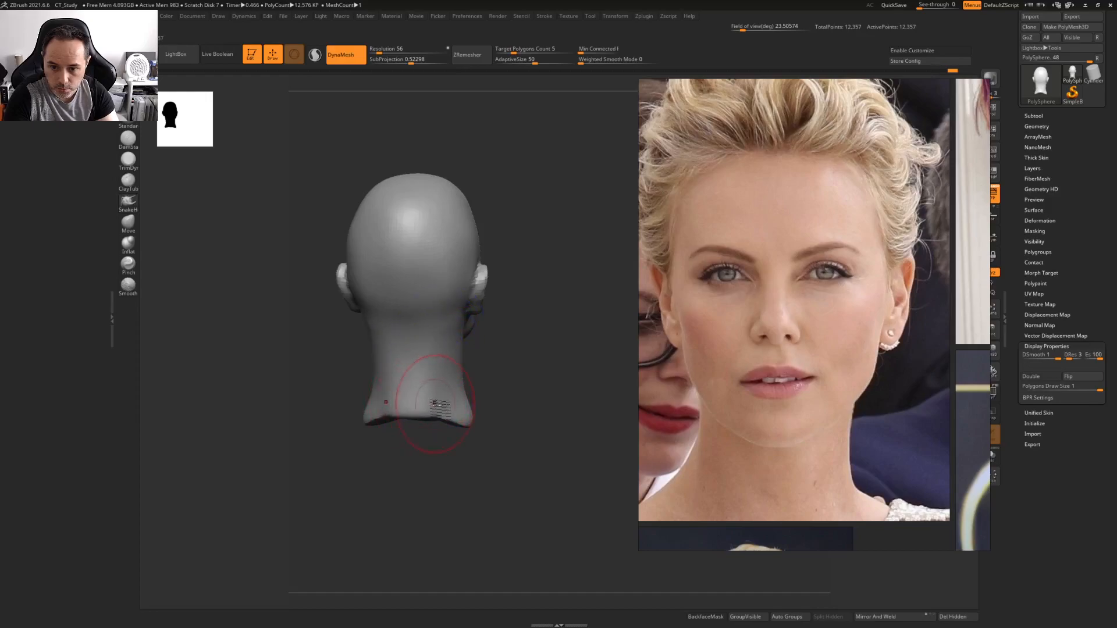
# Smooth the transition between the underside of the chin and the front of the neck
pyautogui.moveTo(527, 420)
pyautogui.mouseDown()
pyautogui.moveTo(418, 421)
pyautogui.moveTo(404, 432)
pyautogui.mouseUp()
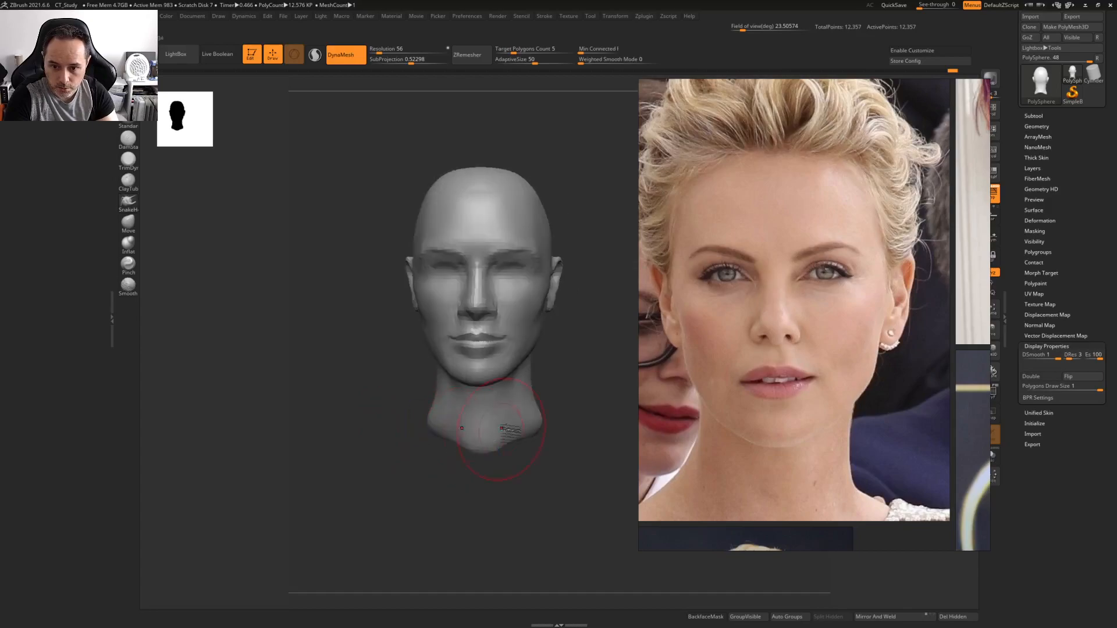
pyautogui.moveTo(528, 416)
pyautogui.mouseDown(button='right')
pyautogui.moveTo(506, 386)
pyautogui.moveTo(515, 381)
pyautogui.moveTo(508, 418)
pyautogui.moveTo(485, 387)
pyautogui.mouseUp(button='right')
pyautogui.rightClick(515, 381)
pyautogui.rightClick(489, 404)
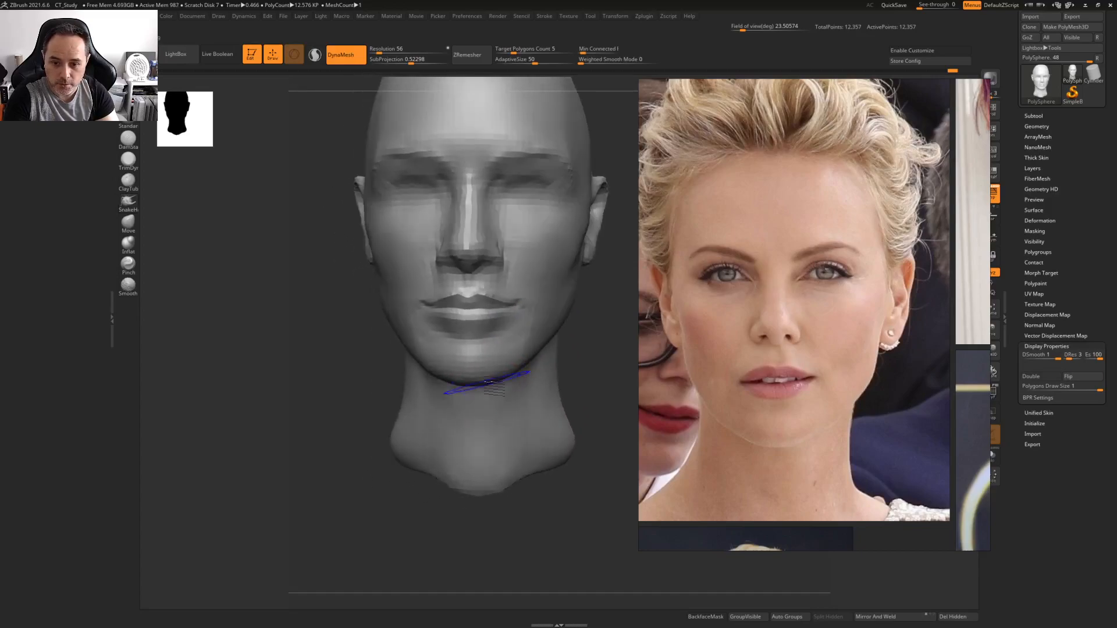
pyautogui.moveTo(586, 309); pyautogui.dragTo(574, 332, button='right')
pyautogui.keyDown('alt'); pyautogui.moveTo(511, 411); pyautogui.dragTo(487, 394, button='right'); pyautogui.keyUp('alt')
pyautogui.rightClick(484, 394)
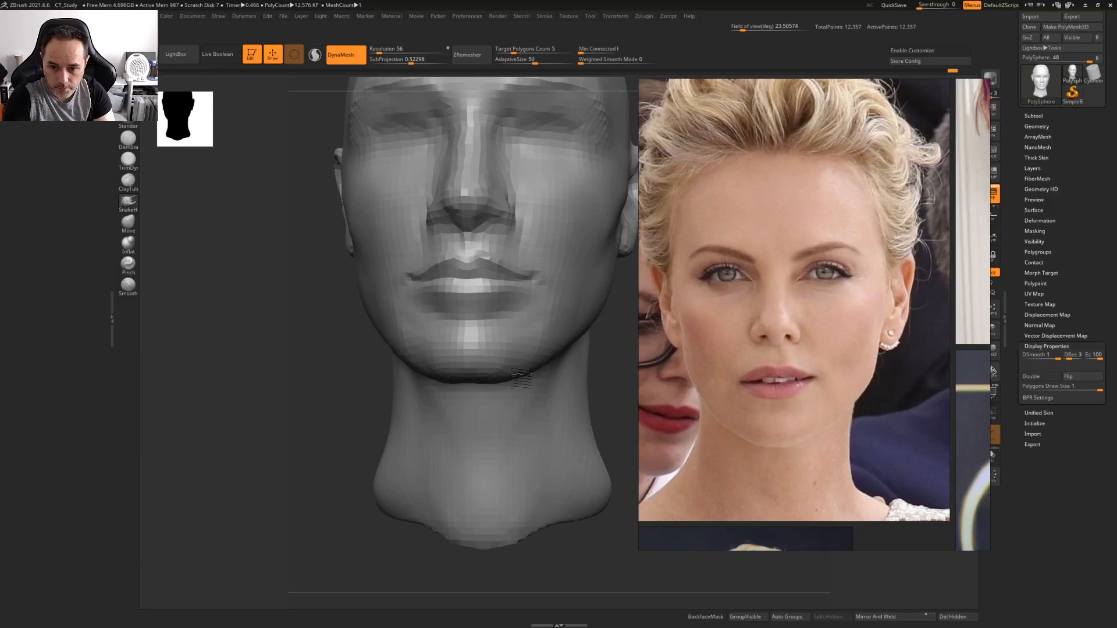
# Examine the jawline, chin and neck from front, three-quarter and low angles against the short-haired front portrait
pyautogui.rightClick(536, 368)
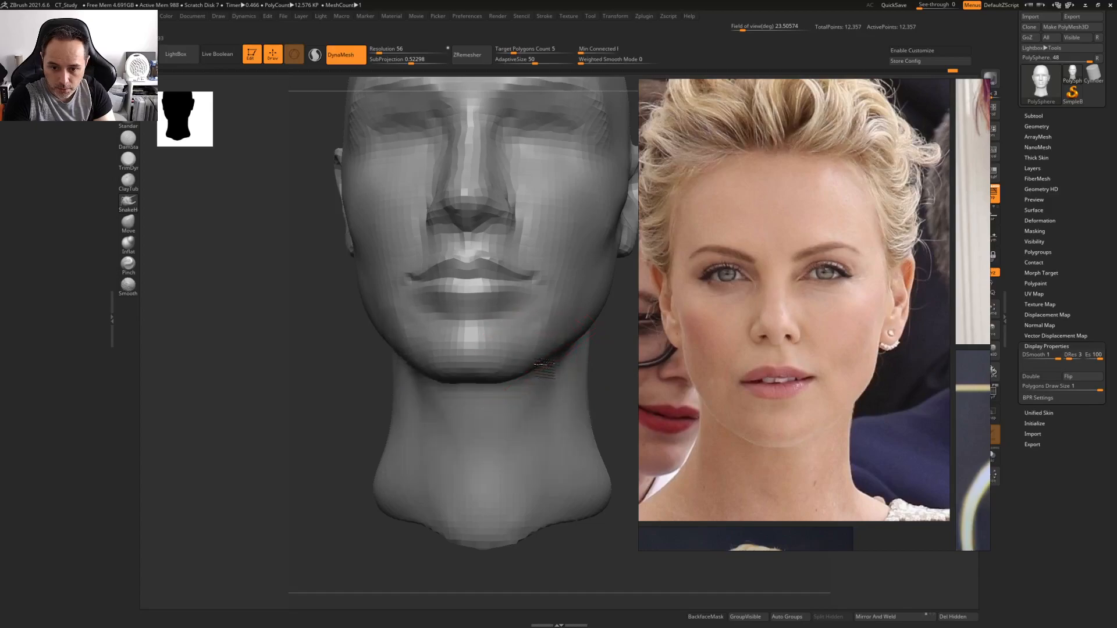
pyautogui.moveTo(522, 360); pyautogui.dragTo(572, 355, button='right')
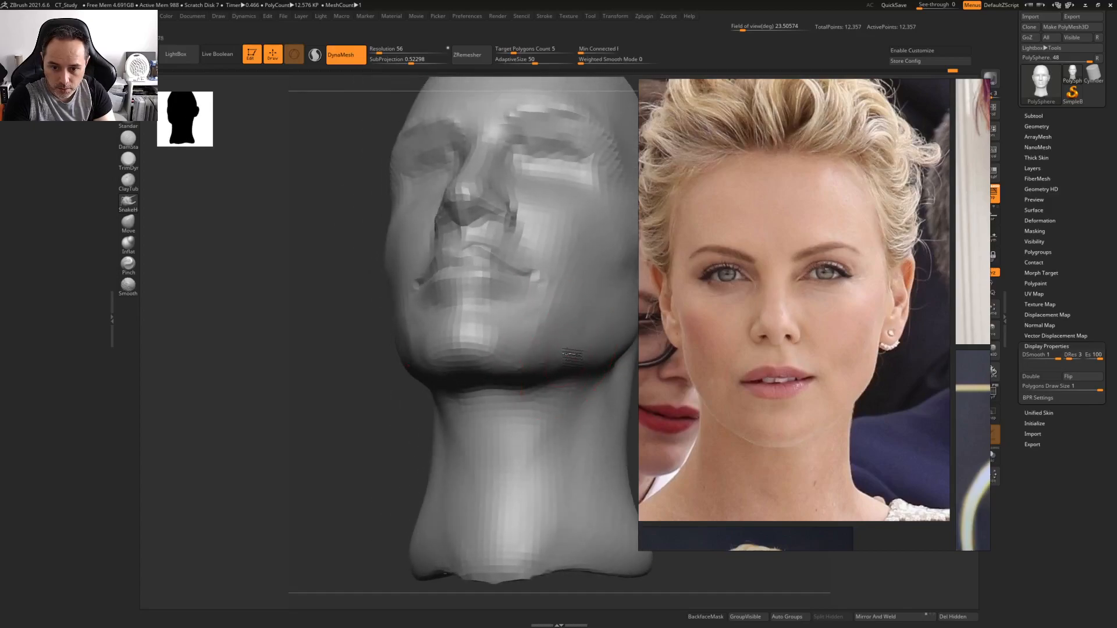
pyautogui.rightClick(537, 370)
pyautogui.moveTo(503, 377)
pyautogui.mouseDown(button='right')
pyautogui.moveTo(523, 365)
pyautogui.moveTo(526, 384)
pyautogui.moveTo(544, 357)
pyautogui.moveTo(531, 343)
pyautogui.moveTo(526, 387)
pyautogui.moveTo(538, 386)
pyautogui.mouseUp(button='right')
pyautogui.keyDown('ctrl'); pyautogui.moveTo(538, 385); pyautogui.dragTo(485, 414, button='right'); pyautogui.keyUp('ctrl')
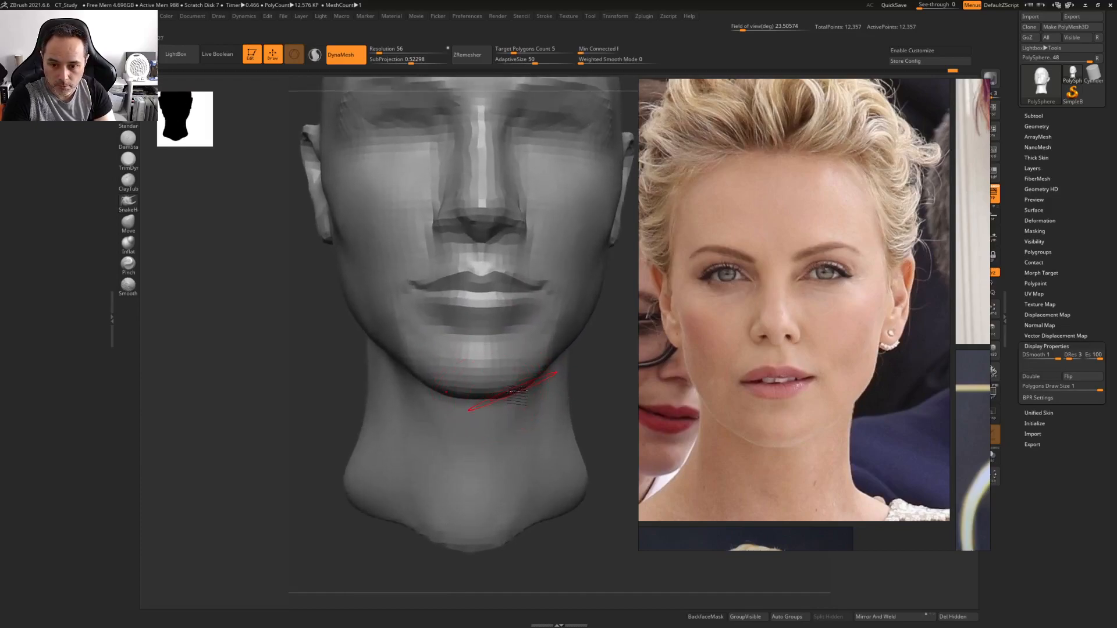
pyautogui.moveTo(530, 396)
pyautogui.keyDown('ctrl'); pyautogui.mouseDown(button='right')
pyautogui.moveTo(506, 373)
pyautogui.moveTo(486, 394)
pyautogui.moveTo(505, 403)
pyautogui.mouseUp(button='right'); pyautogui.keyUp('ctrl')
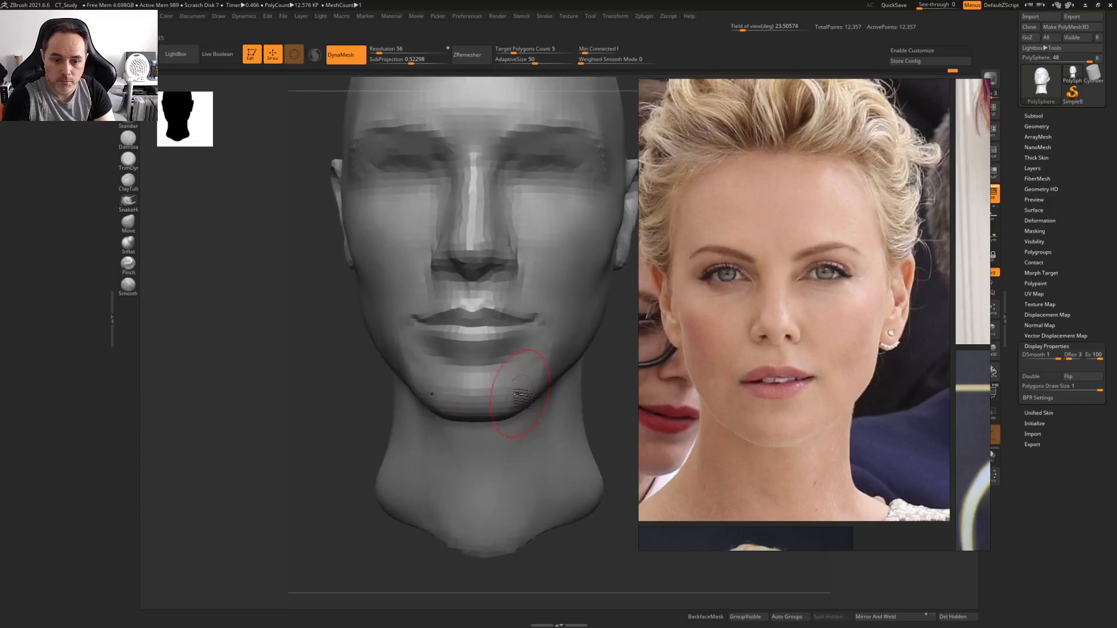
pyautogui.keyDown('alt'); pyautogui.moveTo(501, 356); pyautogui.dragTo(474, 362, button='right'); pyautogui.keyUp('alt')
pyautogui.moveTo(495, 369); pyautogui.dragTo(487, 369, button='right')
# Adjust the brush size and compare the whole head's proportions with the front portrait from front and three-quarter views
pyautogui.press('space')
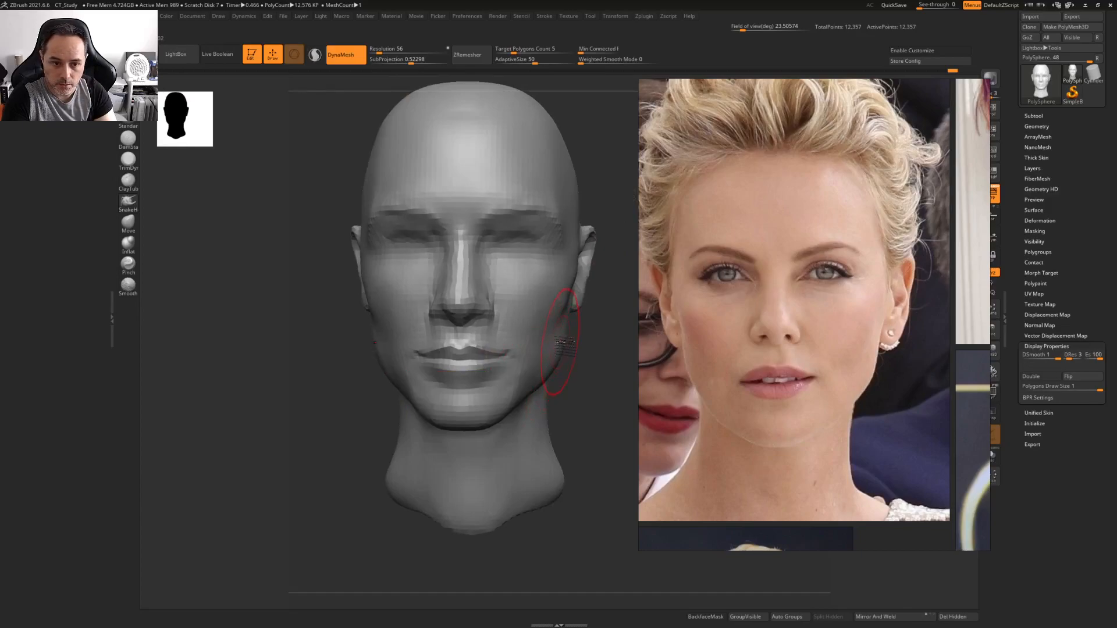
pyautogui.keyDown('alt'); pyautogui.moveTo(582, 308); pyautogui.dragTo(552, 347, button='right'); pyautogui.keyUp('alt')
pyautogui.press('space')
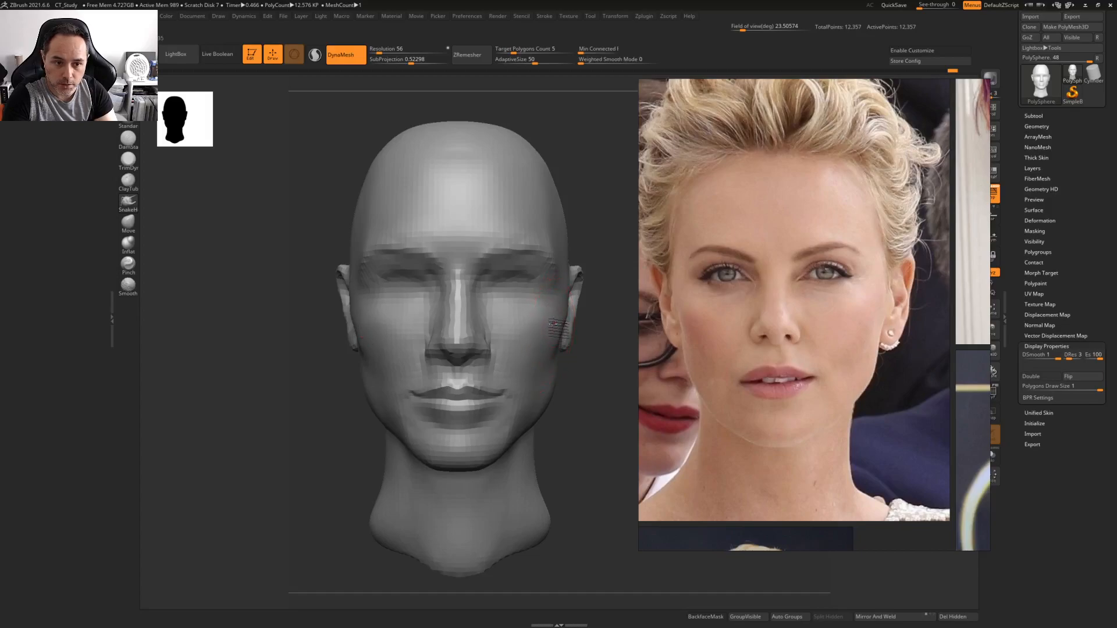
pyautogui.moveTo(565, 317)
pyautogui.keyDown('alt'); pyautogui.mouseDown(button='right')
pyautogui.moveTo(549, 364)
pyautogui.moveTo(503, 370)
pyautogui.mouseUp(button='right'); pyautogui.keyUp('alt')
pyautogui.press('space')
pyautogui.moveTo(550, 315); pyautogui.dragTo(556, 314)
pyautogui.press('space')
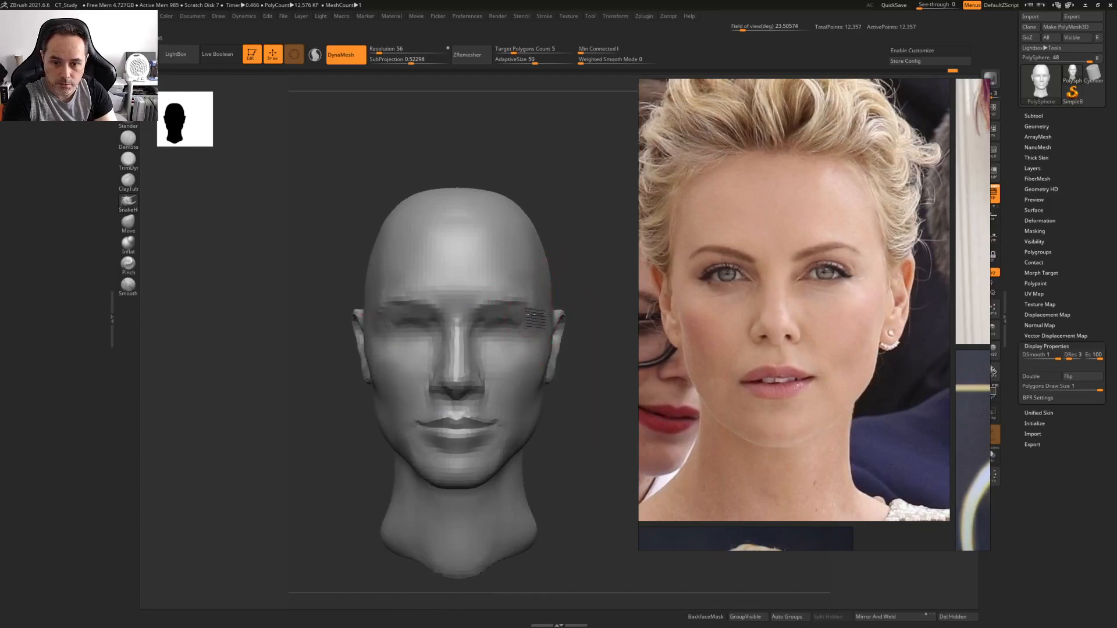
pyautogui.press('space')
pyautogui.moveTo(538, 314); pyautogui.dragTo(541, 324, button='right')
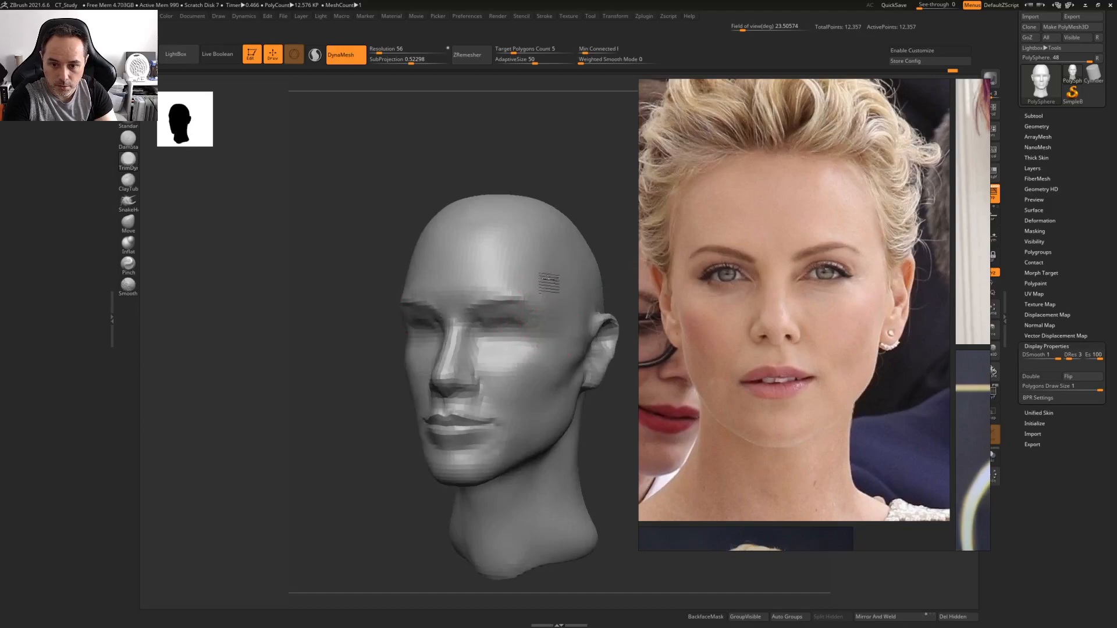
pyautogui.moveTo(523, 314)
pyautogui.mouseDown(button='right')
pyautogui.moveTo(569, 299)
pyautogui.moveTo(559, 279)
pyautogui.moveTo(521, 284)
pyautogui.moveTo(536, 292)
pyautogui.moveTo(541, 279)
pyautogui.mouseUp(button='right')
pyautogui.keyDown('ctrl'); pyautogui.moveTo(424, 162); pyautogui.dragTo(490, 194, button='right'); pyautogui.keyUp('ctrl')
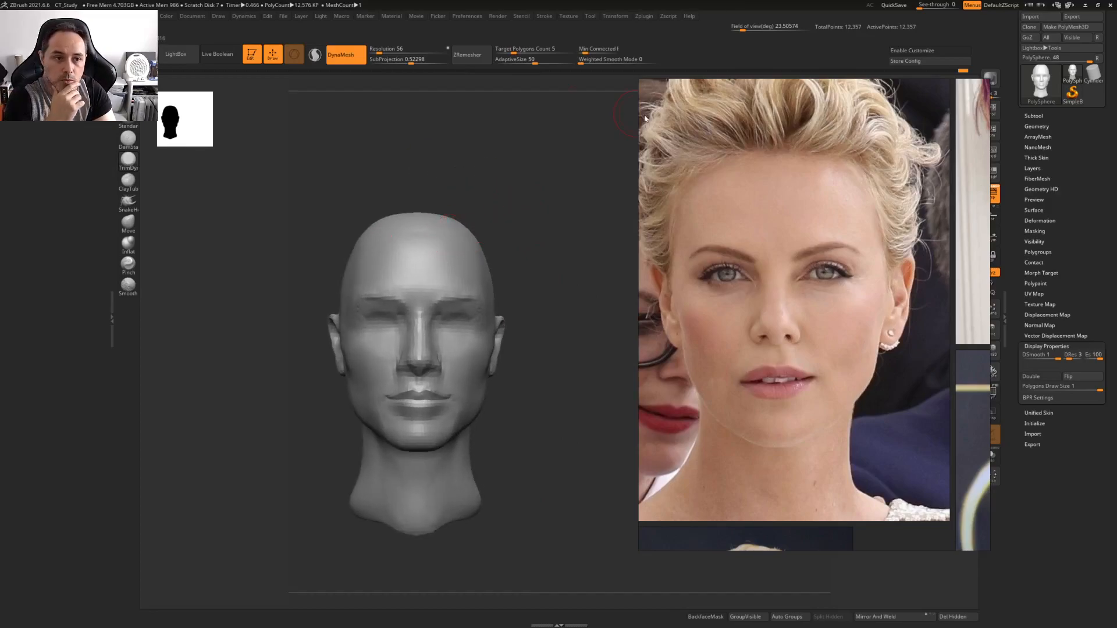
# Subdivide the head mesh once and zoom out the reference board, moving it clear of the head
pyautogui.moveTo(791, 108); pyautogui.dragTo(157, 303)
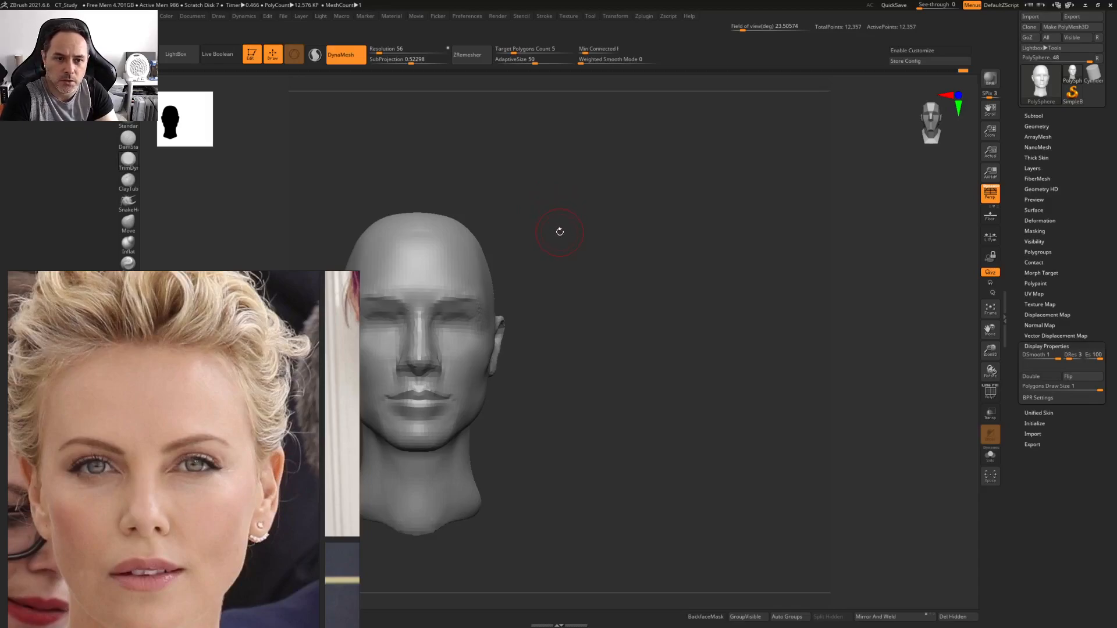
pyautogui.hotkey('ctrl', 'd')
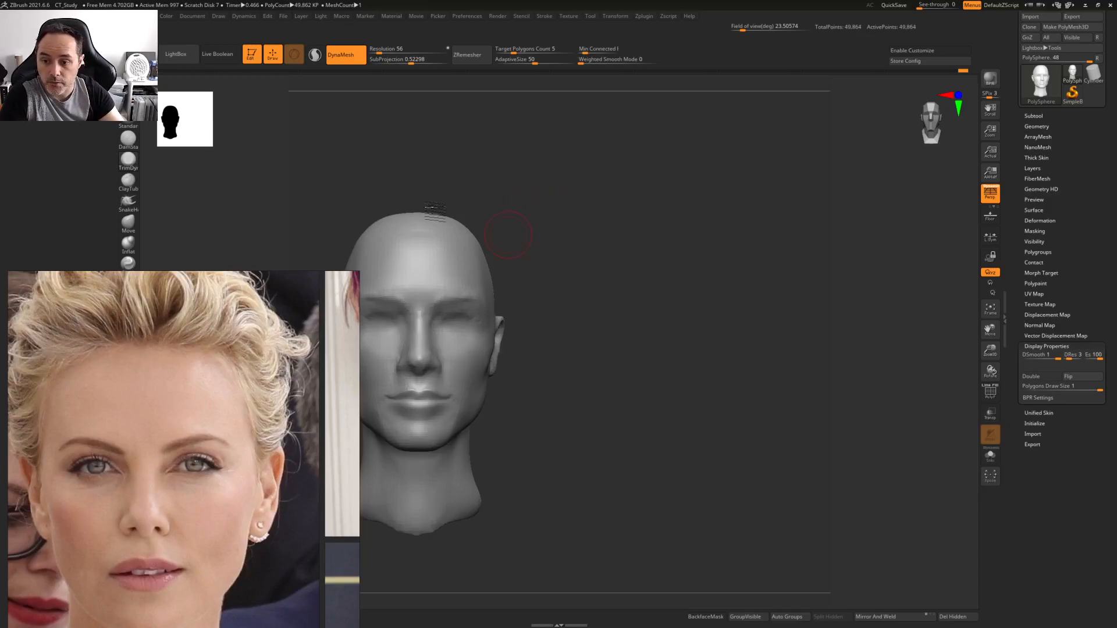
pyautogui.scroll(-3, 124, 408)
pyautogui.moveTo(196, 430); pyautogui.dragTo(883, 296, button='right')
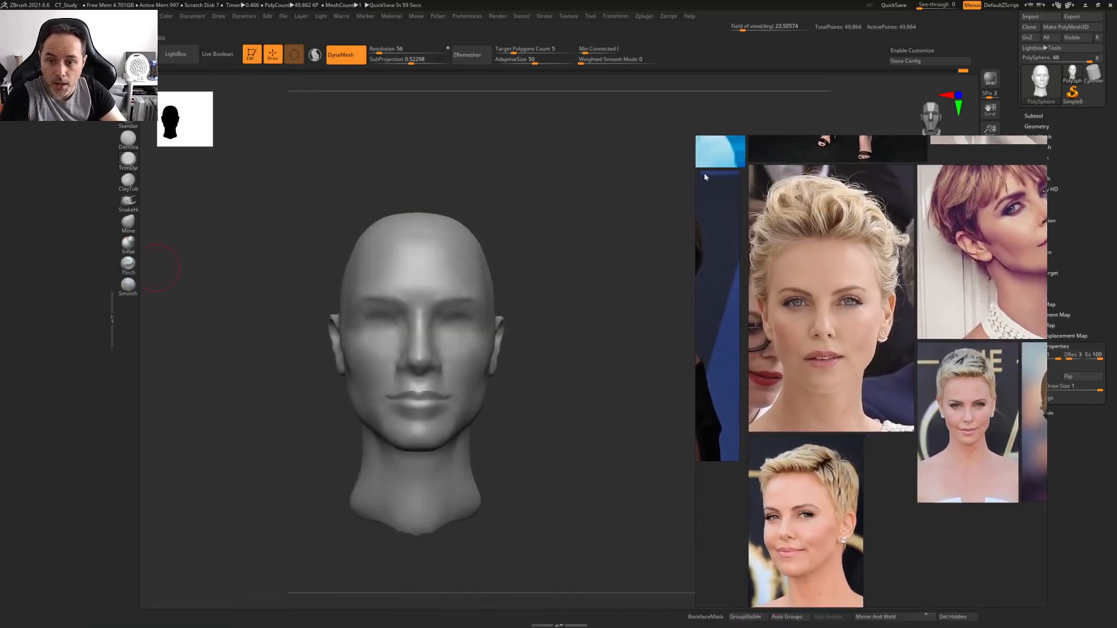
pyautogui.moveTo(548, 172); pyautogui.dragTo(563, 161)
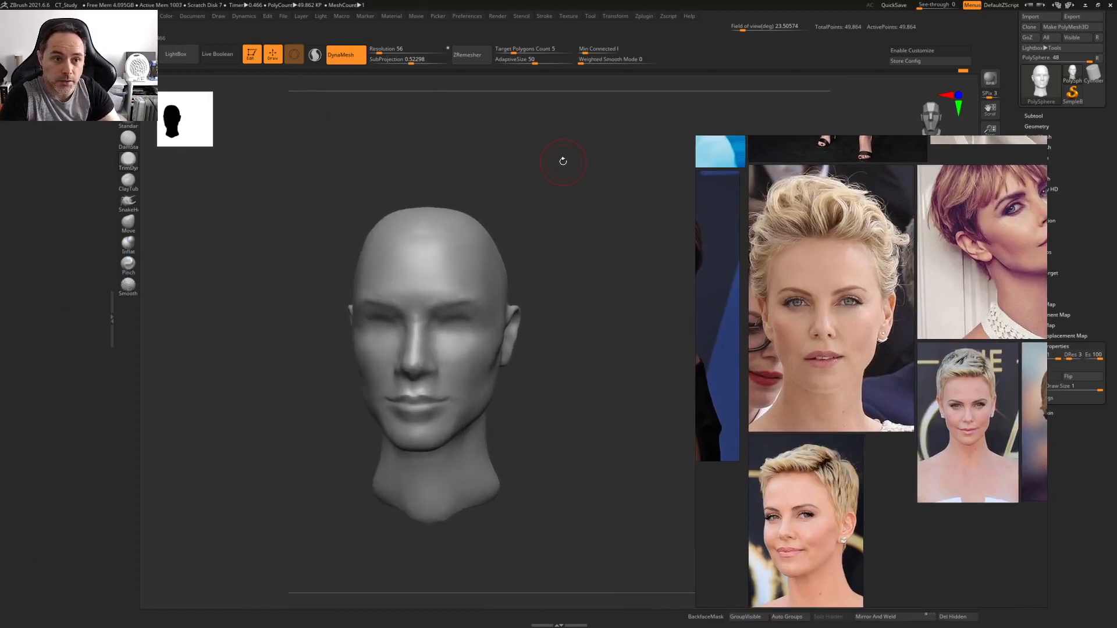
pyautogui.moveTo(884, 267); pyautogui.dragTo(79, 509, button='right')
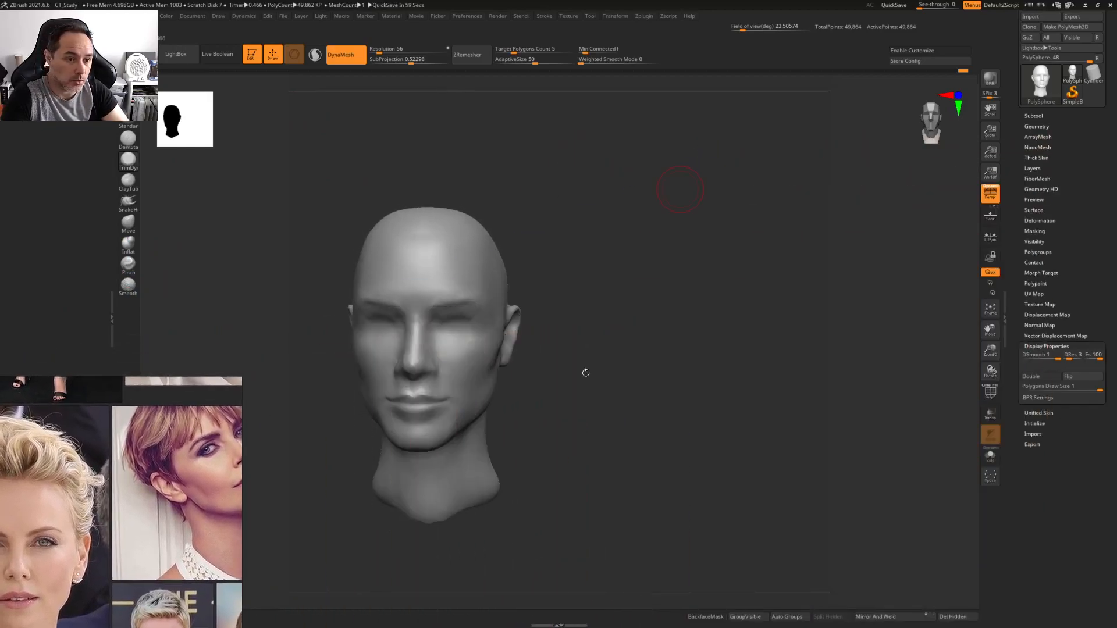
# Enable interface customization and add the Divide, Lower Res, Higher Res, SDiv and Del Lower controls to the top shelf
pyautogui.click(1032, 116)
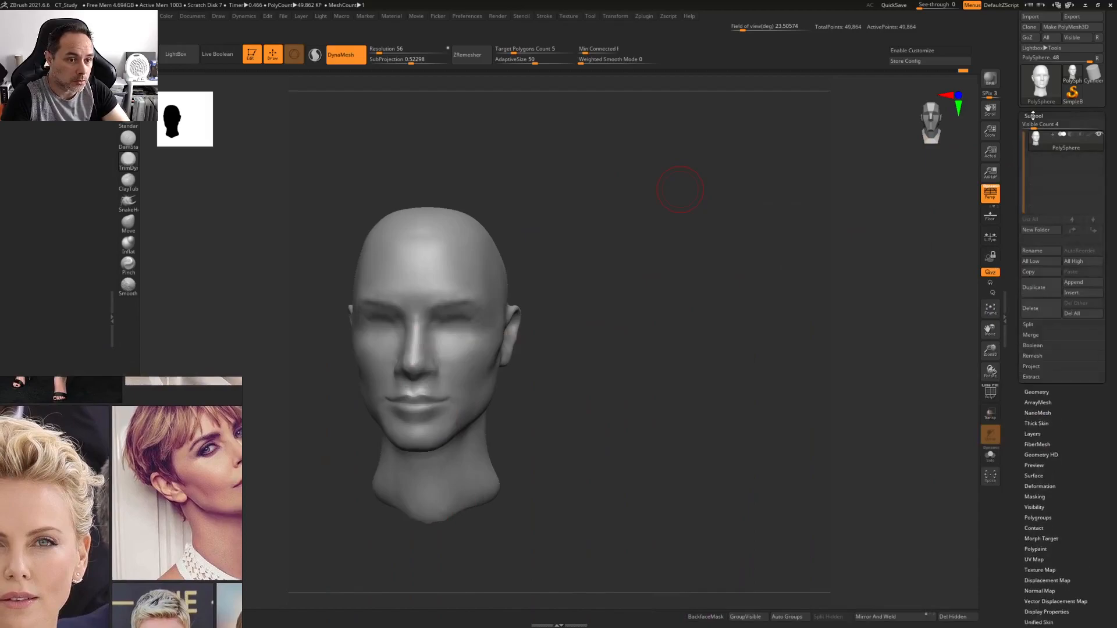
pyautogui.click(1034, 116)
pyautogui.click(1031, 126)
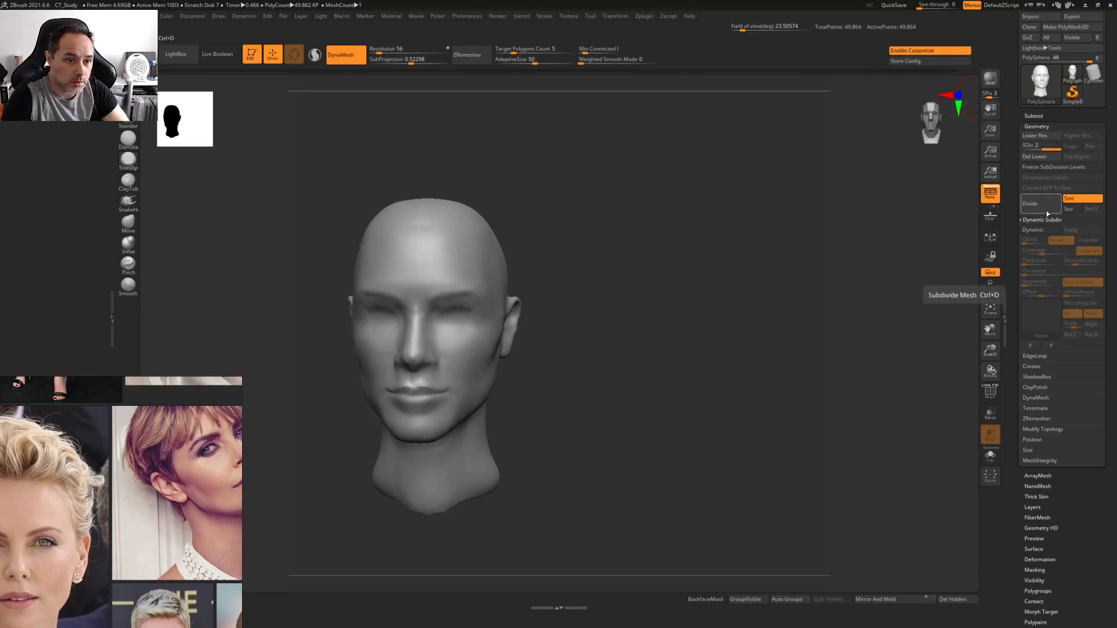
pyautogui.keyDown('ctrl'); pyautogui.keyDown('alt'); pyautogui.moveTo(1046, 210); pyautogui.dragTo(692, 59); pyautogui.keyUp('alt'); pyautogui.keyUp('ctrl')
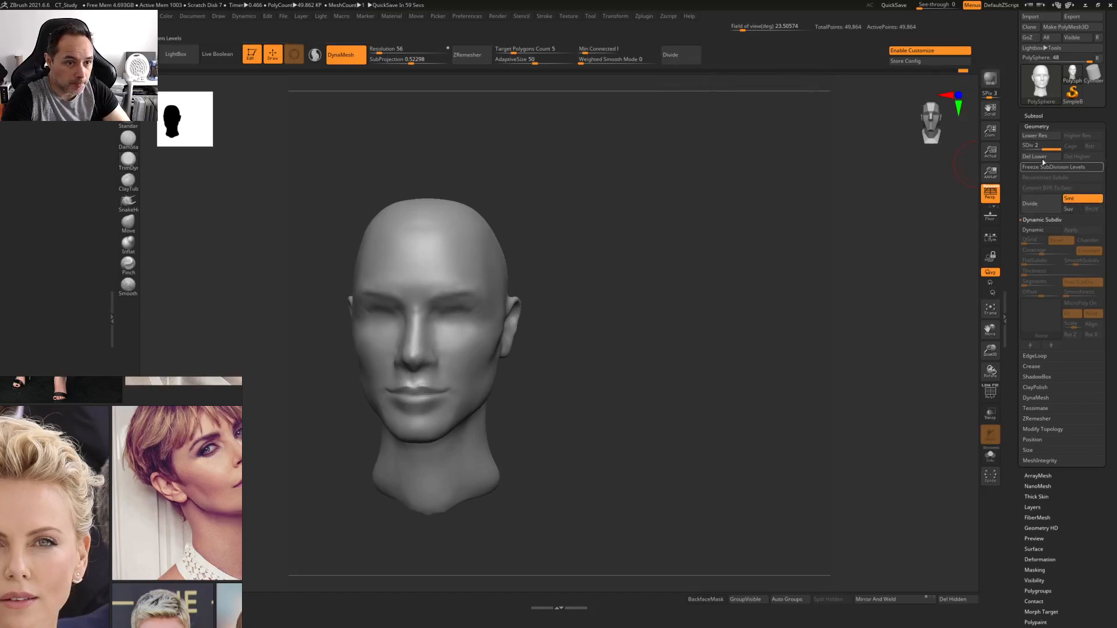
pyautogui.keyDown('ctrl'); pyautogui.keyDown('alt'); pyautogui.moveTo(1041, 142); pyautogui.dragTo(732, 62); pyautogui.keyUp('alt'); pyautogui.keyUp('ctrl')
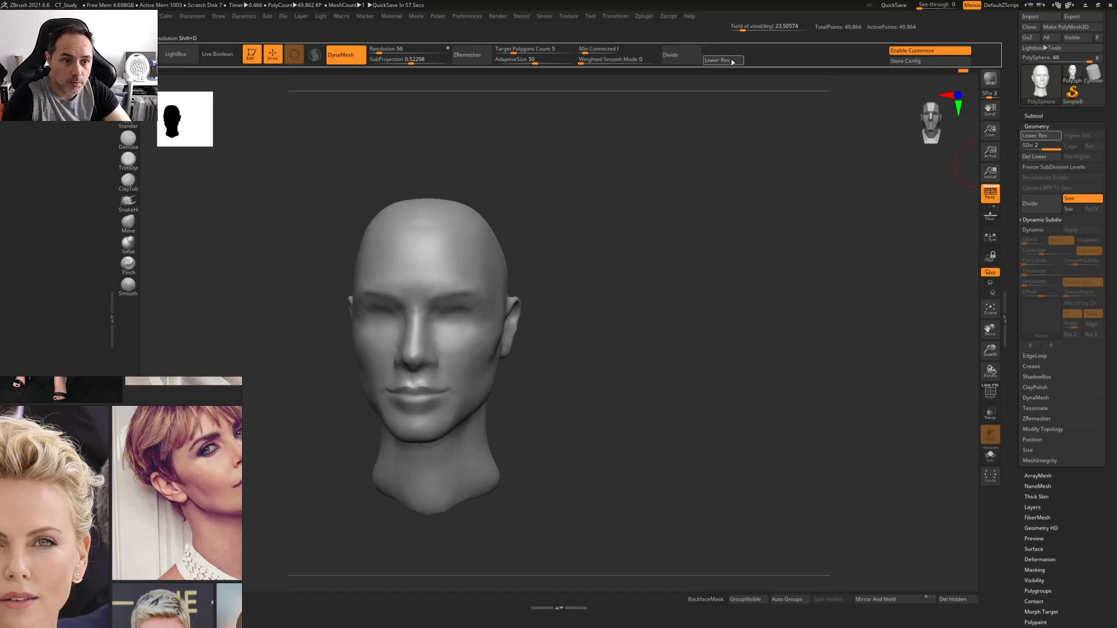
pyautogui.keyDown('ctrl'); pyautogui.keyDown('alt'); pyautogui.moveTo(733, 62); pyautogui.dragTo(732, 51); pyautogui.keyUp('alt'); pyautogui.keyUp('ctrl')
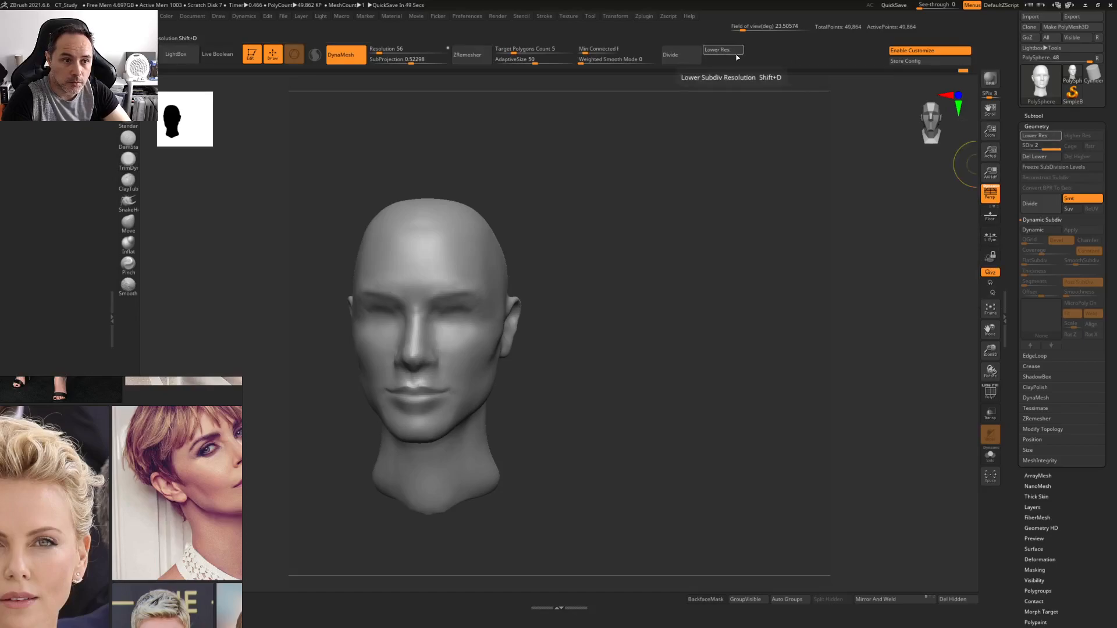
pyautogui.keyDown('ctrl'); pyautogui.keyDown('alt'); pyautogui.moveTo(1077, 135); pyautogui.dragTo(759, 51); pyautogui.keyUp('alt'); pyautogui.keyUp('ctrl')
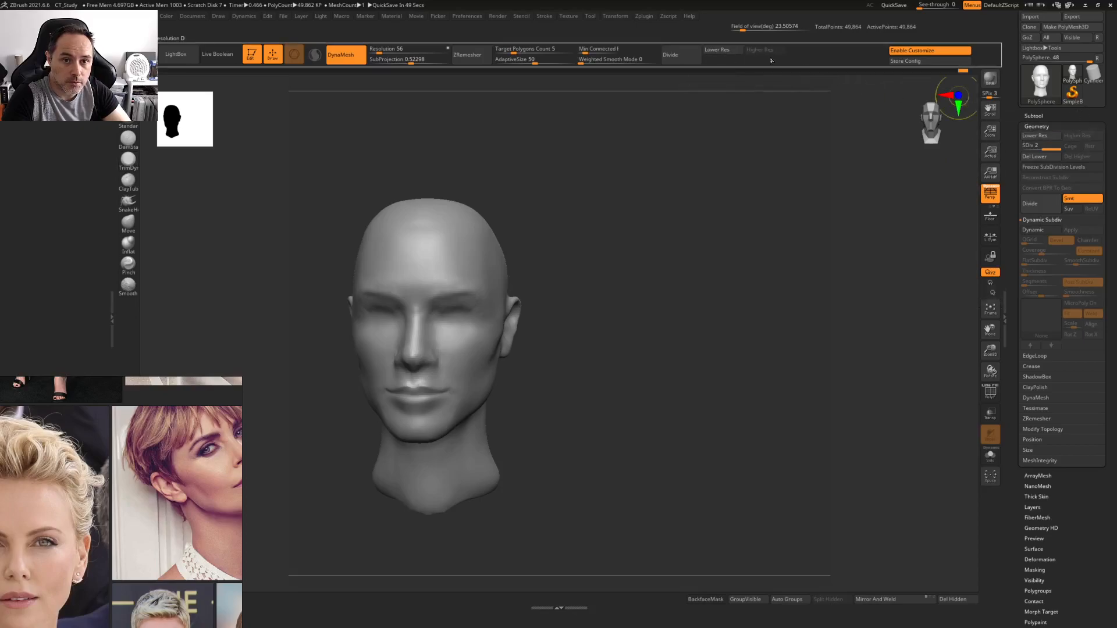
pyautogui.keyDown('ctrl'); pyautogui.keyDown('alt'); pyautogui.moveTo(1036, 148); pyautogui.dragTo(721, 61); pyautogui.keyUp('alt'); pyautogui.keyUp('ctrl')
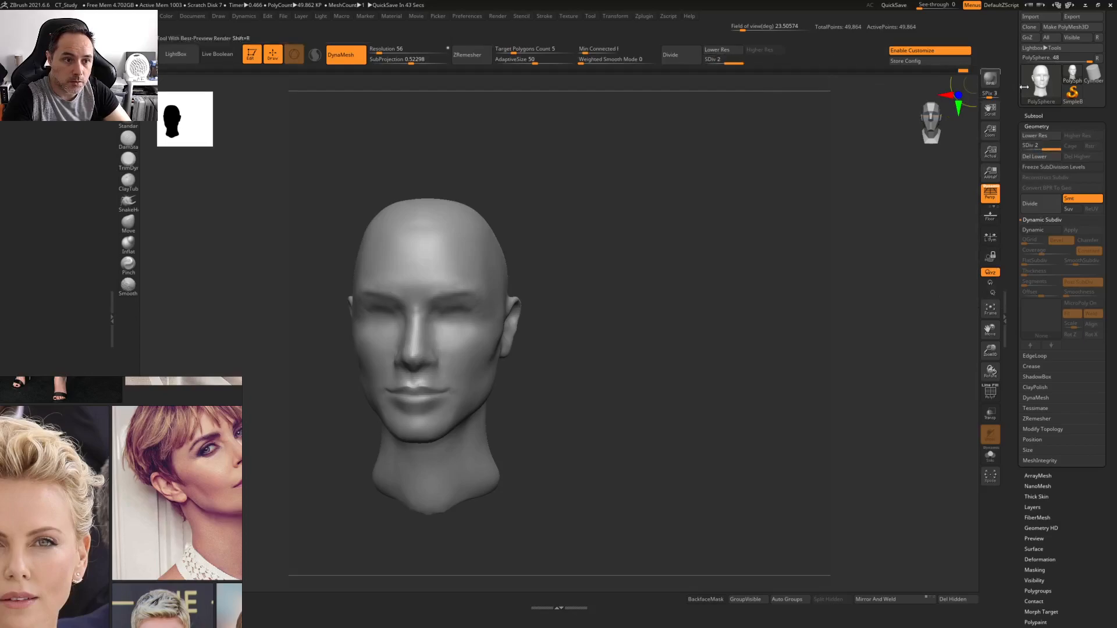
pyautogui.keyDown('ctrl'); pyautogui.keyDown('alt'); pyautogui.moveTo(852, 86); pyautogui.dragTo(773, 69); pyautogui.keyUp('alt'); pyautogui.keyUp('ctrl')
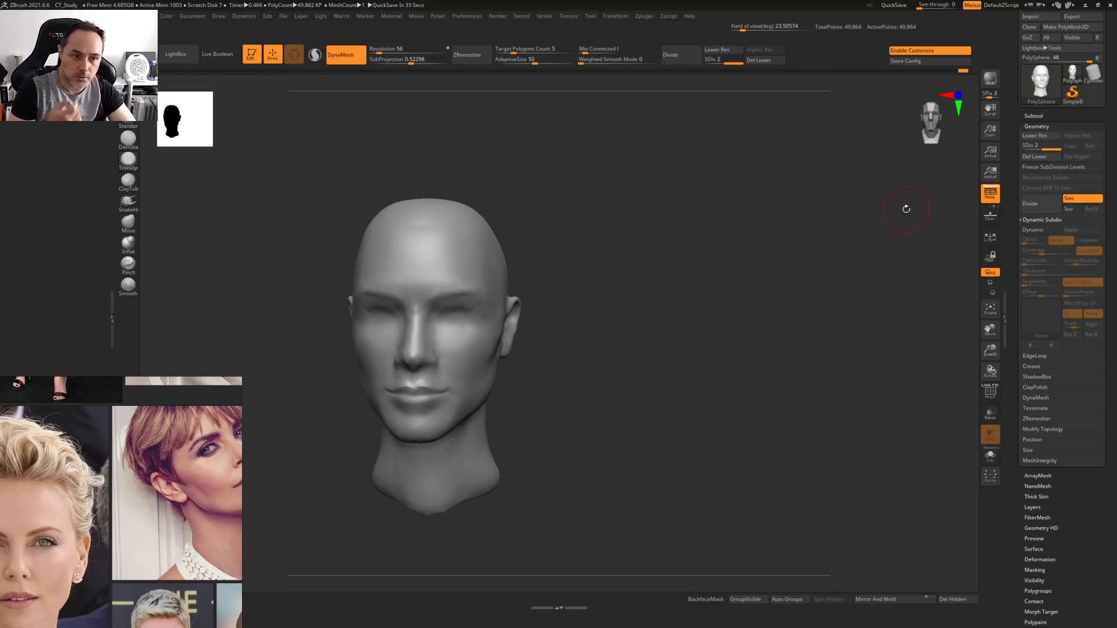
# Store the customized interface configuration and the current hotkeys
pyautogui.click(927, 61)
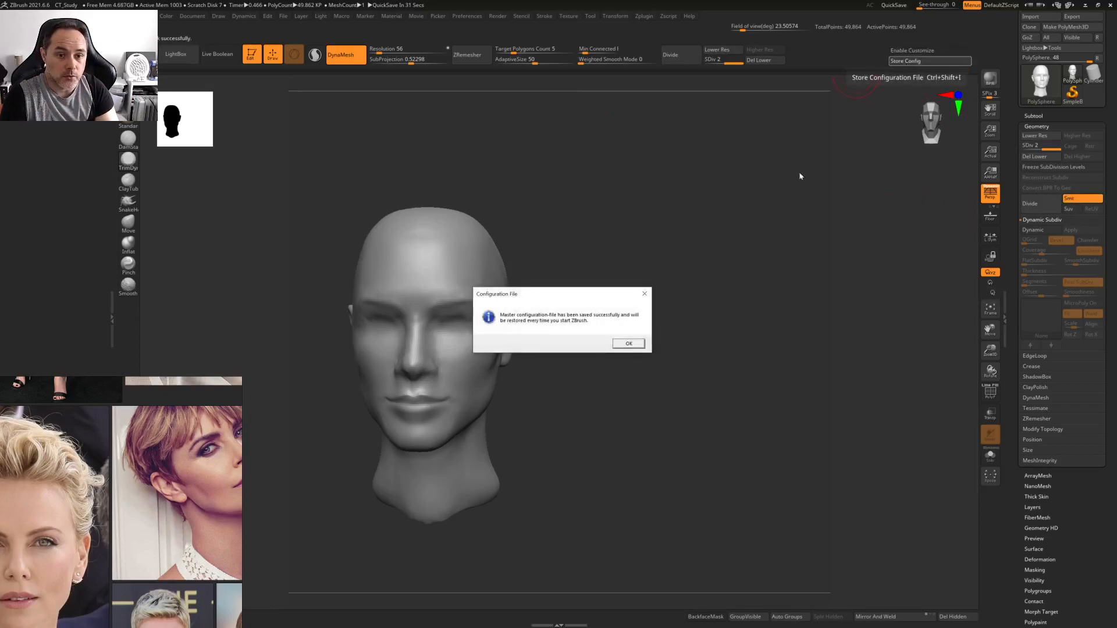
pyautogui.click(629, 343)
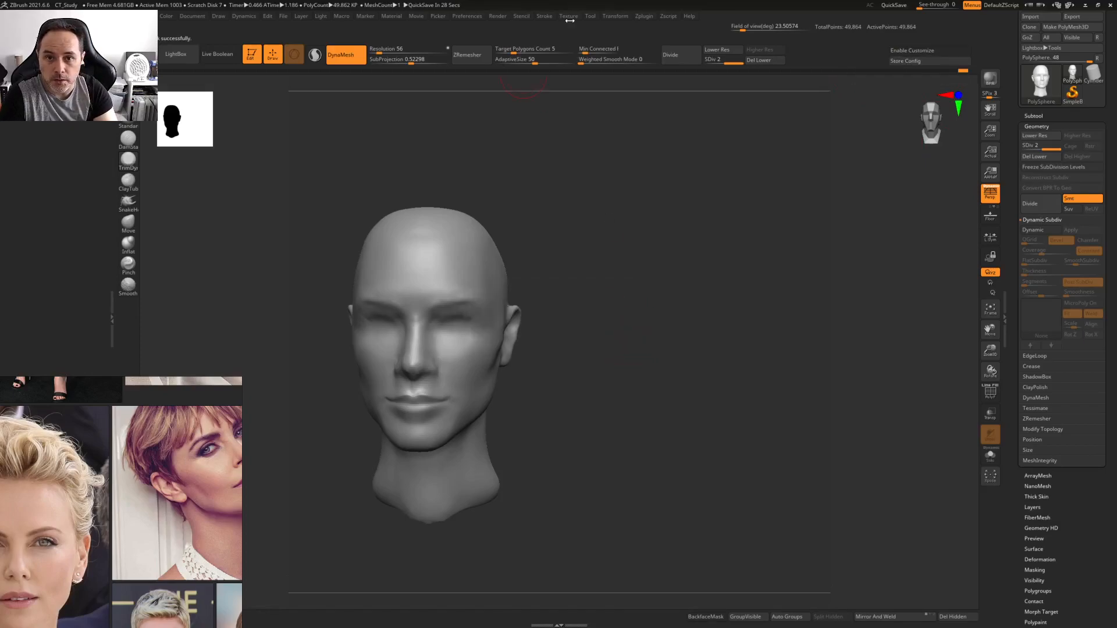
pyautogui.click(467, 16)
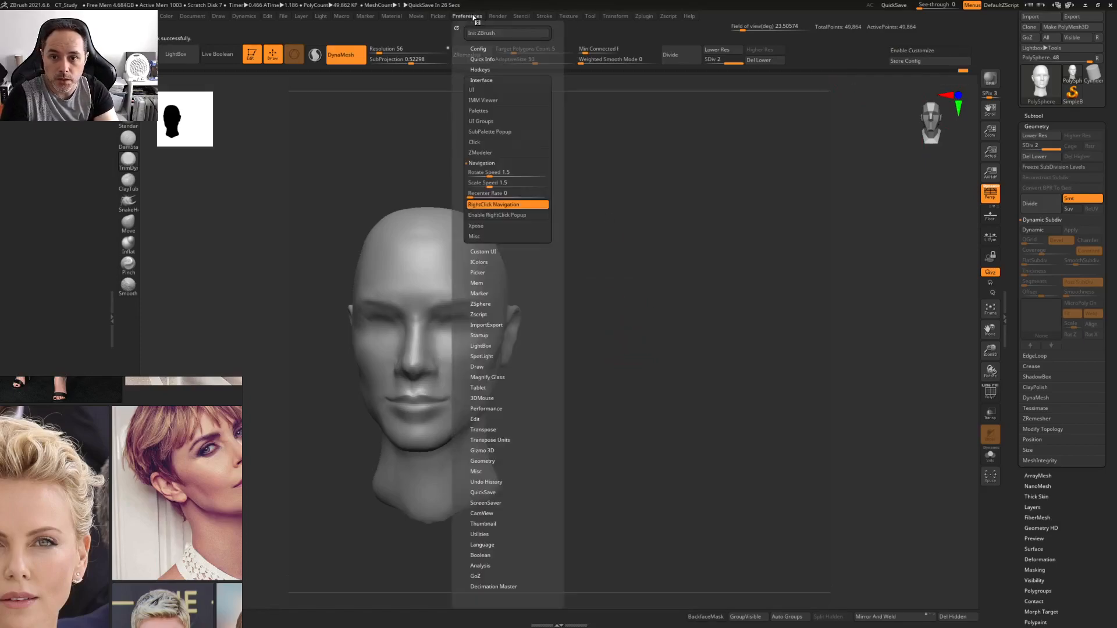
pyautogui.click(481, 69)
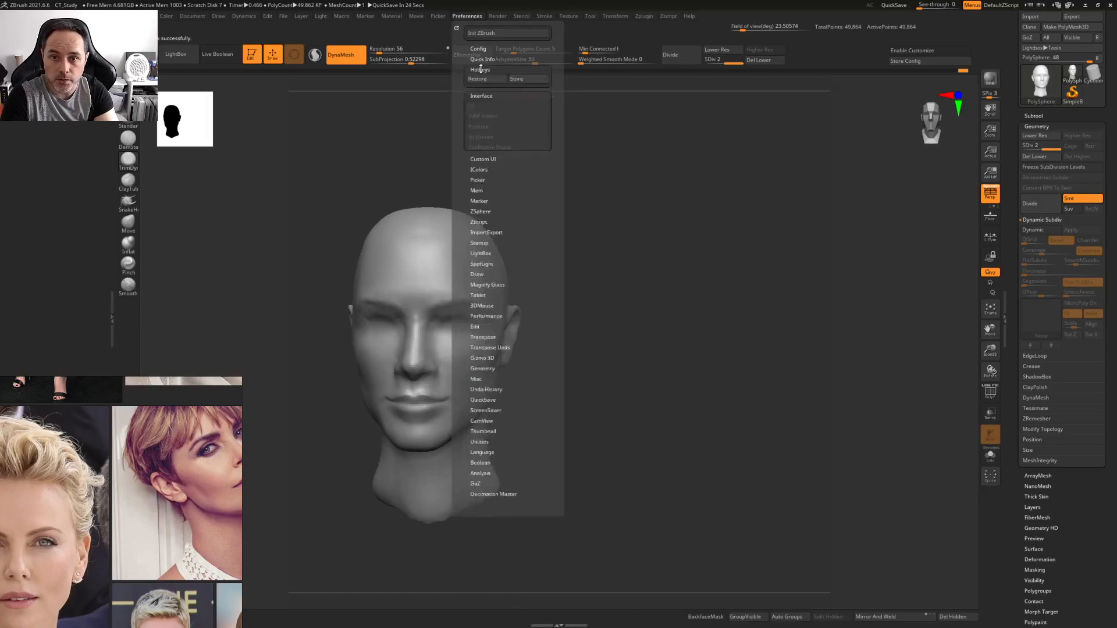
pyautogui.click(523, 82)
pyautogui.click(626, 344)
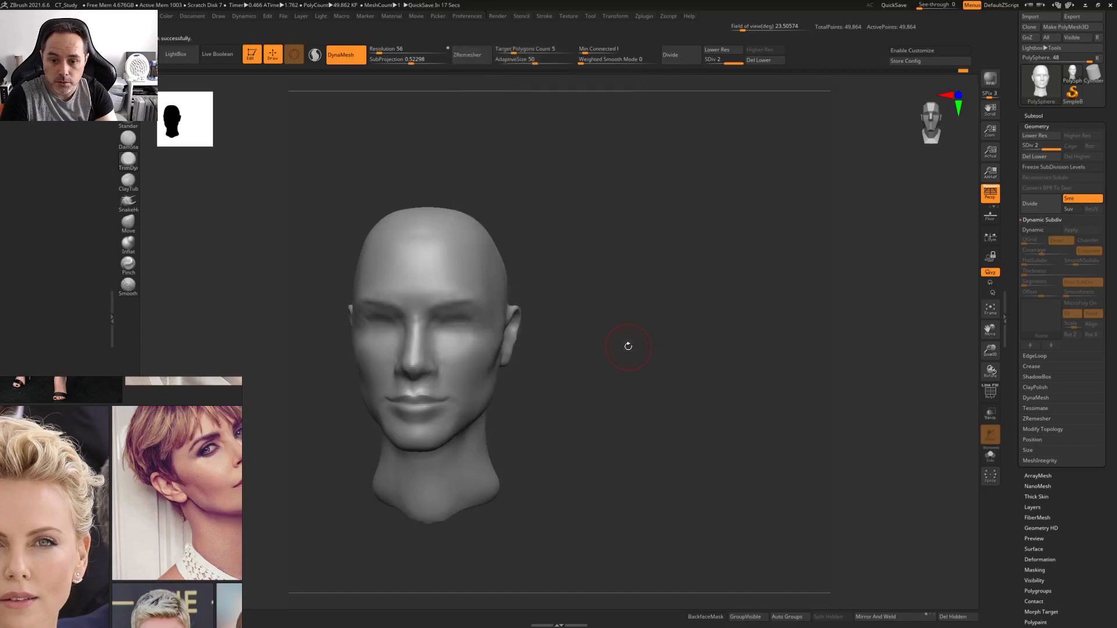
# Adjust the brush size and examine the subdivided head from front and three-quarter angles
pyautogui.moveTo(564, 241)
pyautogui.mouseDown()
pyautogui.moveTo(544, 249)
pyautogui.moveTo(624, 259)
pyautogui.moveTo(694, 344)
pyautogui.moveTo(651, 339)
pyautogui.mouseUp()
pyautogui.moveTo(652, 338)
pyautogui.keyDown('shift'); pyautogui.mouseDown(button='right')
pyautogui.moveTo(675, 349)
pyautogui.moveTo(653, 324)
pyautogui.mouseUp(button='right'); pyautogui.keyUp('shift')
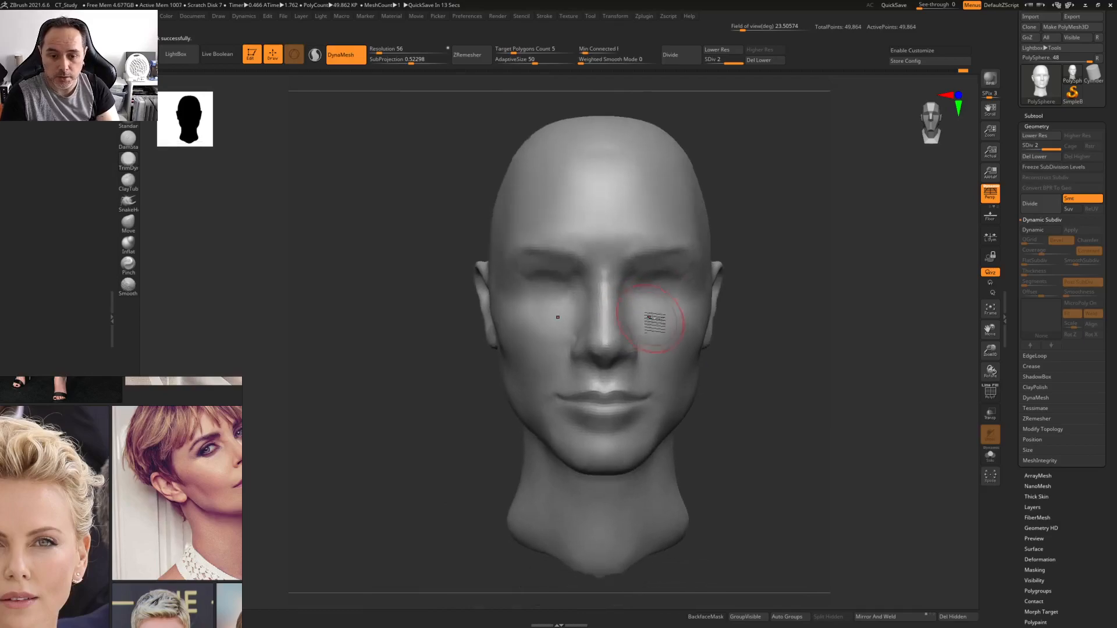
pyautogui.press('space')
pyautogui.moveTo(607, 316); pyautogui.dragTo(599, 316)
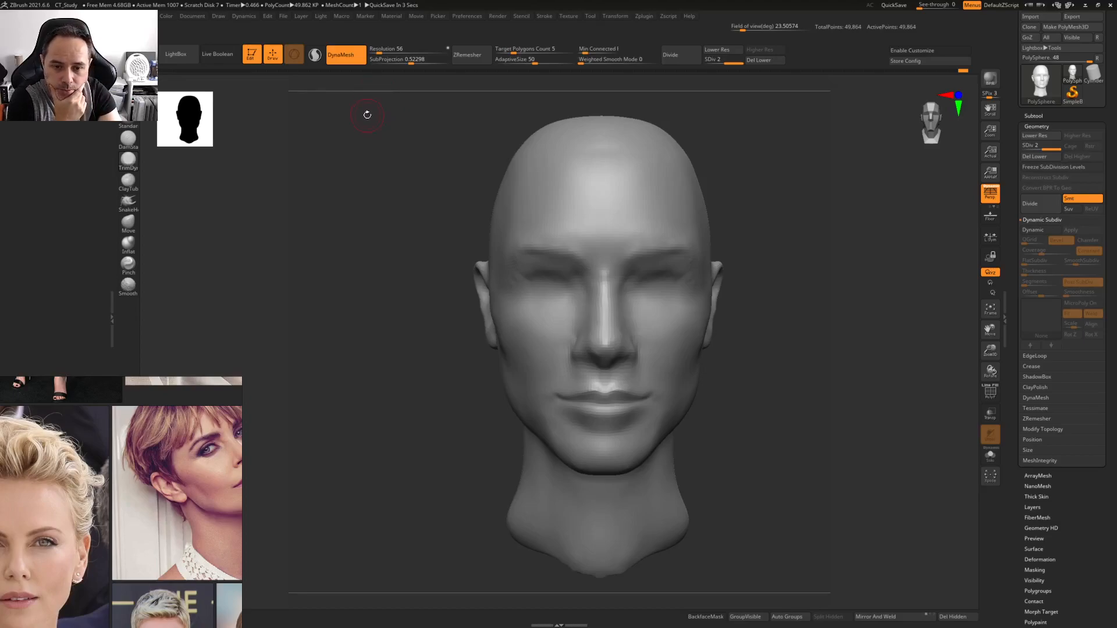
pyautogui.moveTo(370, 155); pyautogui.dragTo(584, 198)
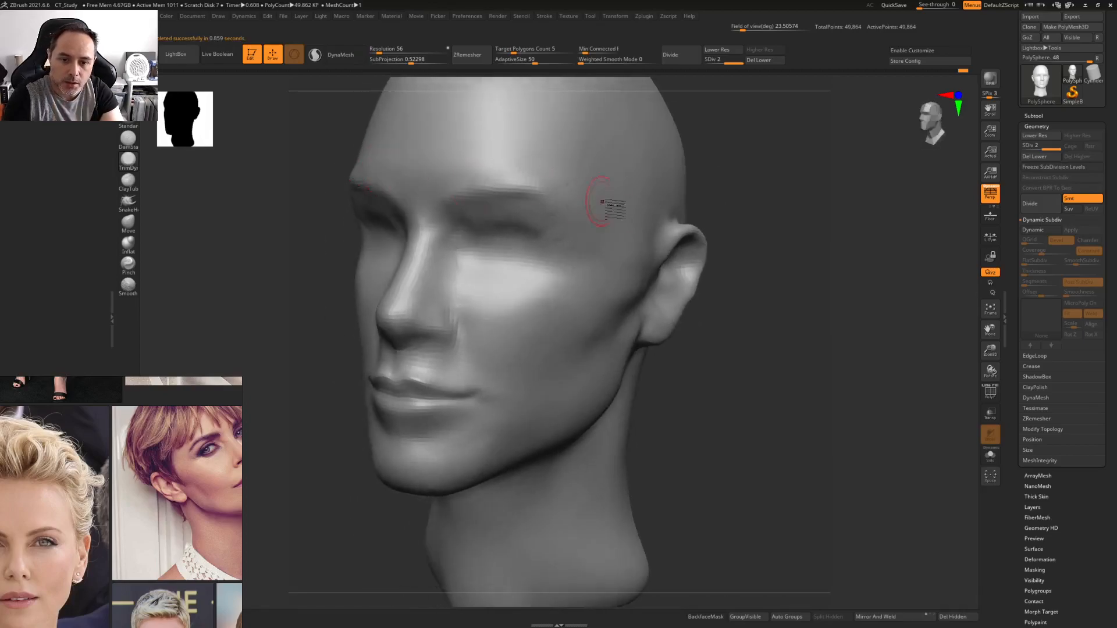
pyautogui.moveTo(675, 227); pyautogui.dragTo(641, 204)
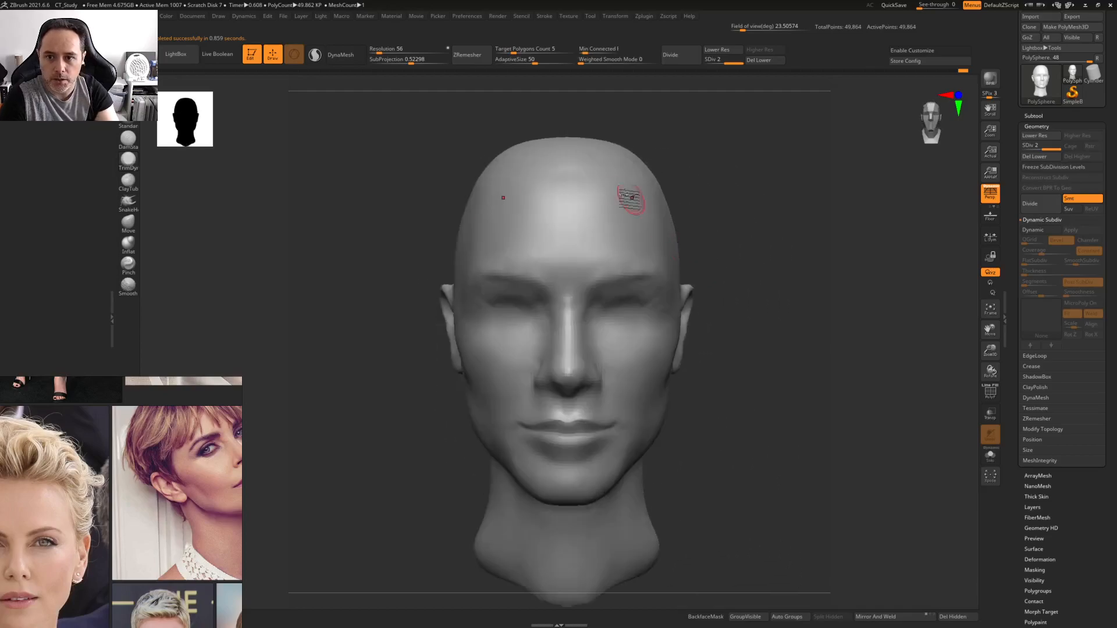
pyautogui.moveTo(432, 143); pyautogui.dragTo(424, 129)
# Duplicate the head subtool and select the original PolySphere subtool
pyautogui.click(1035, 135)
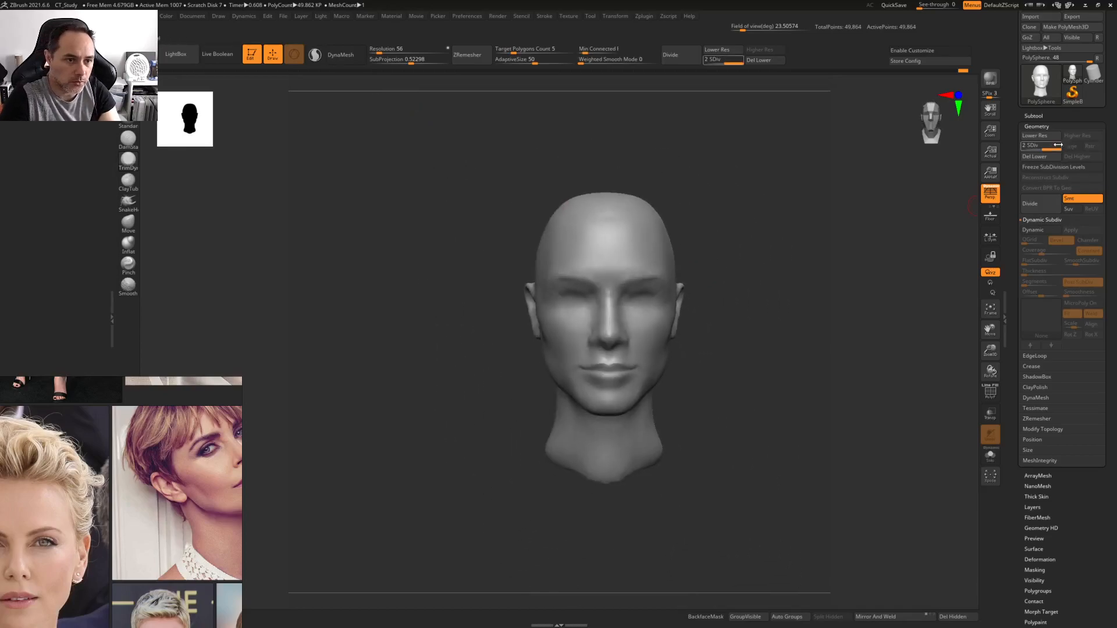
pyautogui.click(1034, 115)
pyautogui.click(1039, 295)
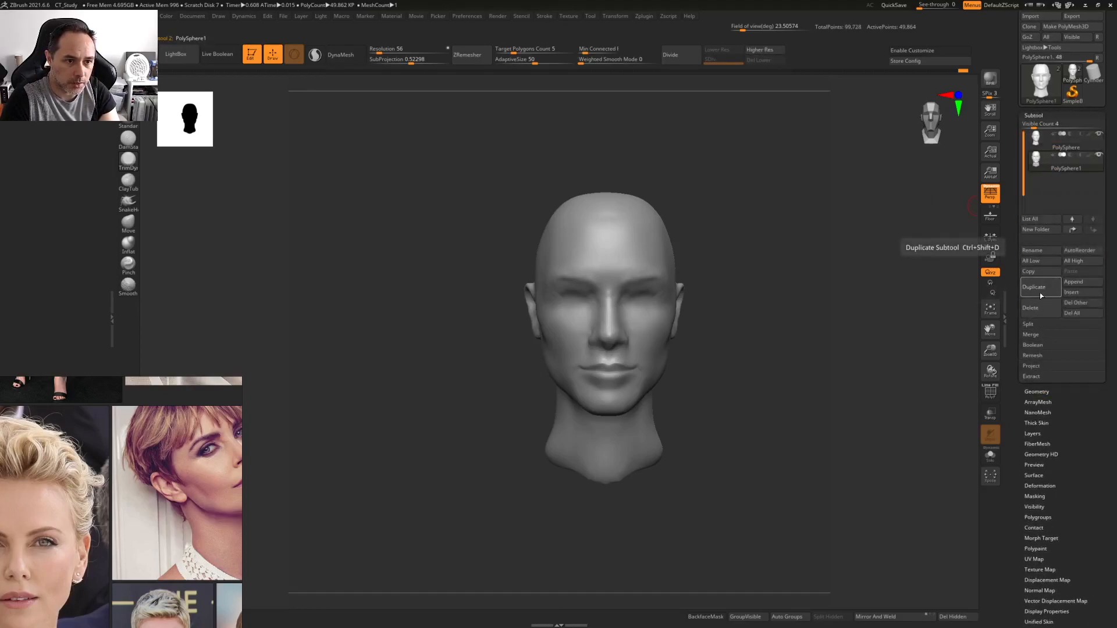
pyautogui.keyDown('alt'); pyautogui.moveTo(747, 164); pyautogui.dragTo(775, 180); pyautogui.keyUp('alt')
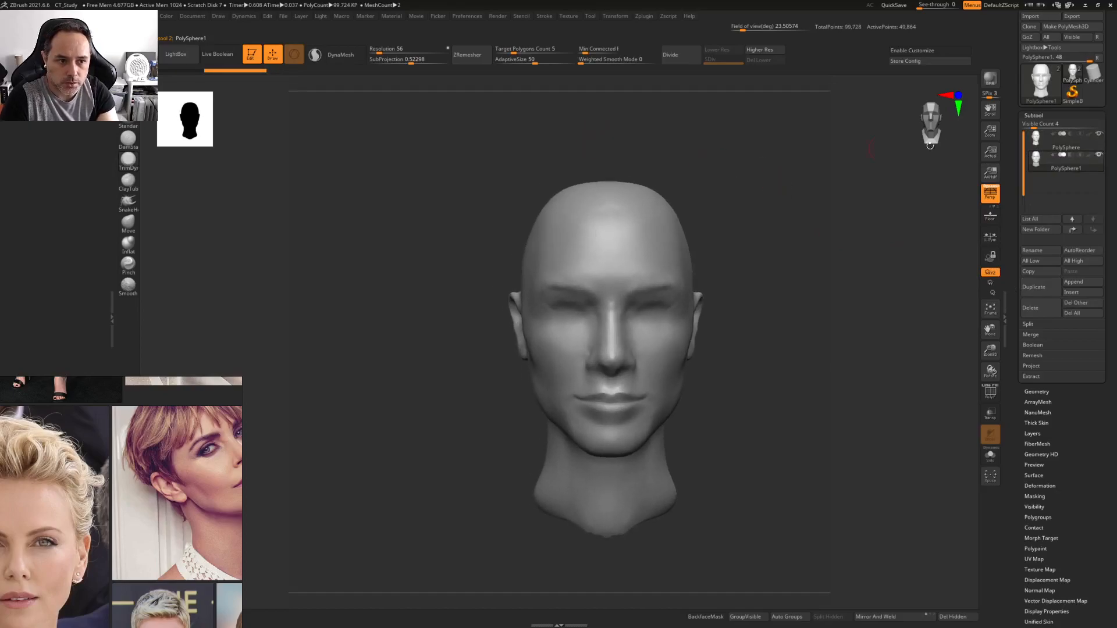
pyautogui.click(1039, 144)
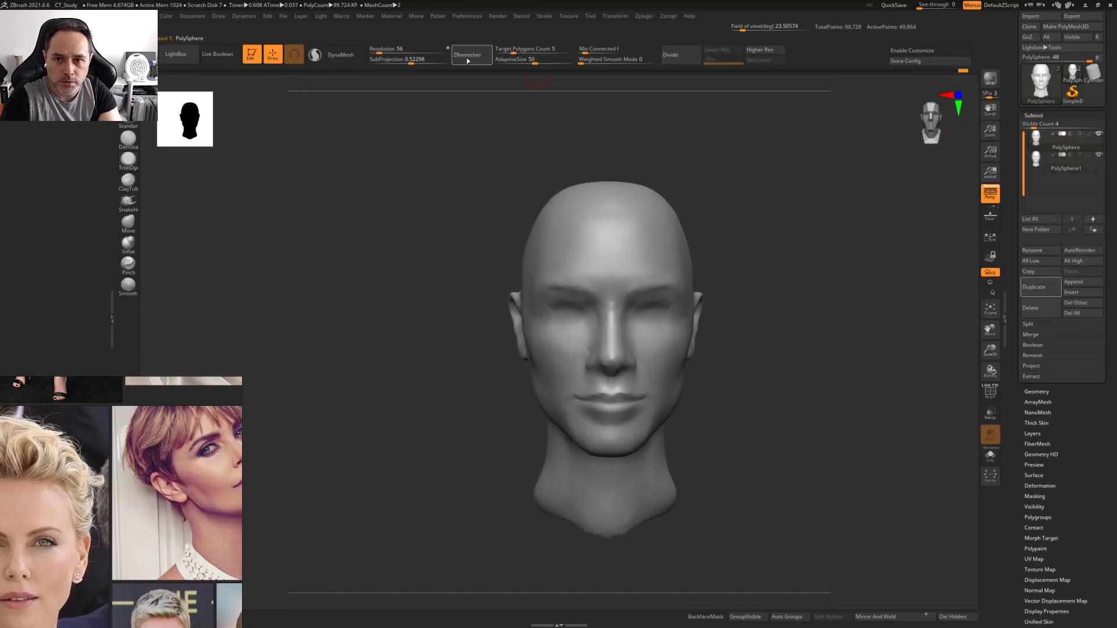
# Reassign the S hotkey to Solo mode and isolate the active head subtool
pyautogui.keyDown('ctrl'); pyautogui.keyDown('alt'); pyautogui.click(994, 460); pyautogui.keyUp('alt'); pyautogui.keyUp('ctrl')
pyautogui.press('s')
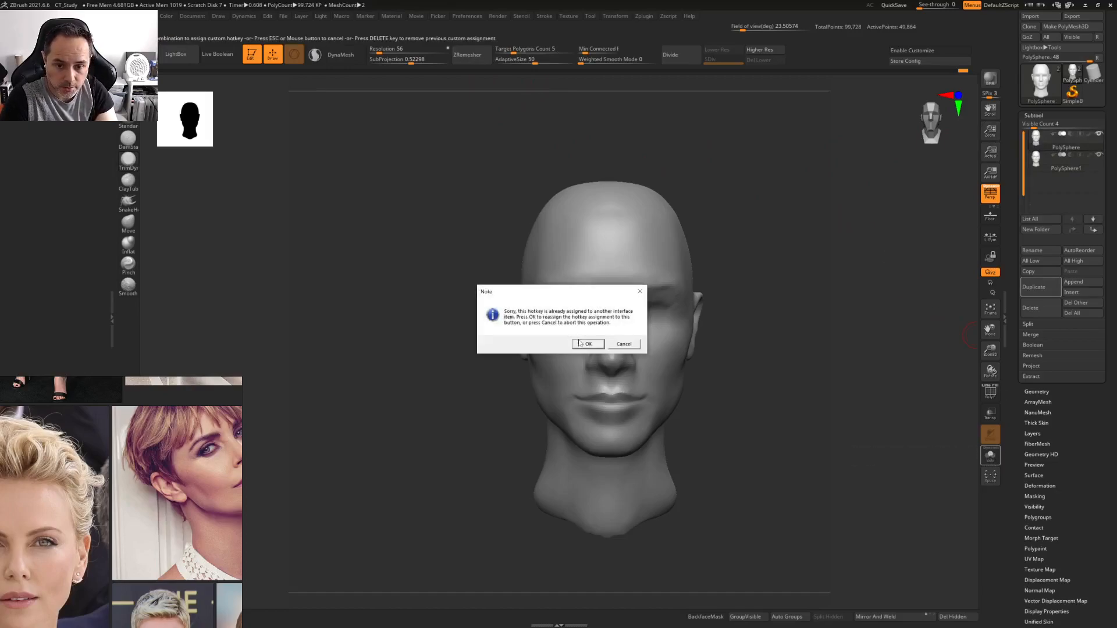
pyautogui.click(579, 342)
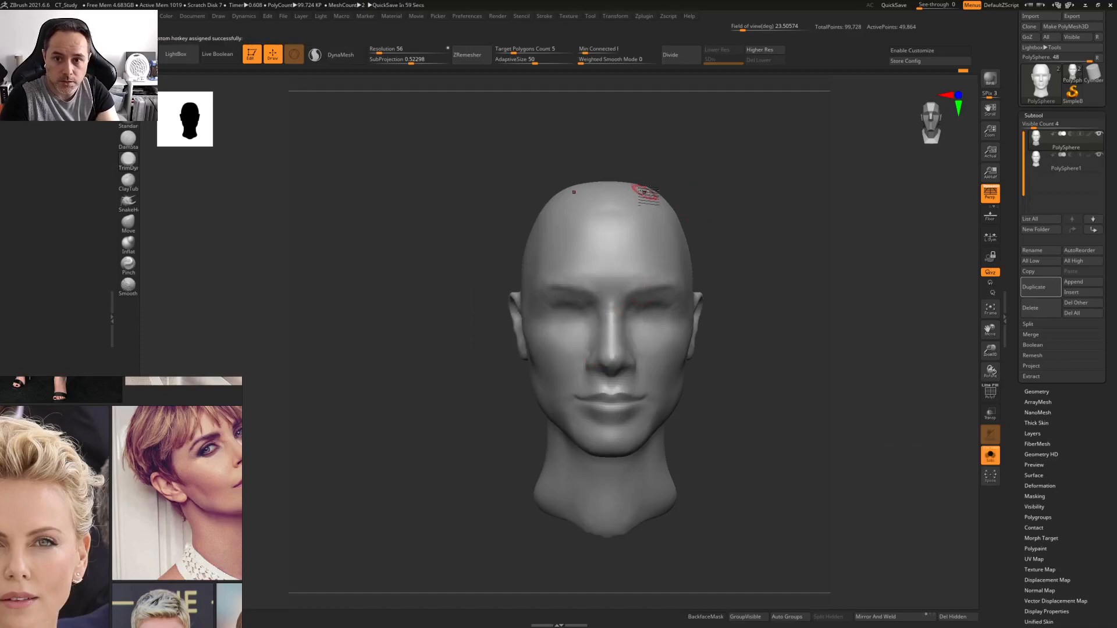
pyautogui.press('s')
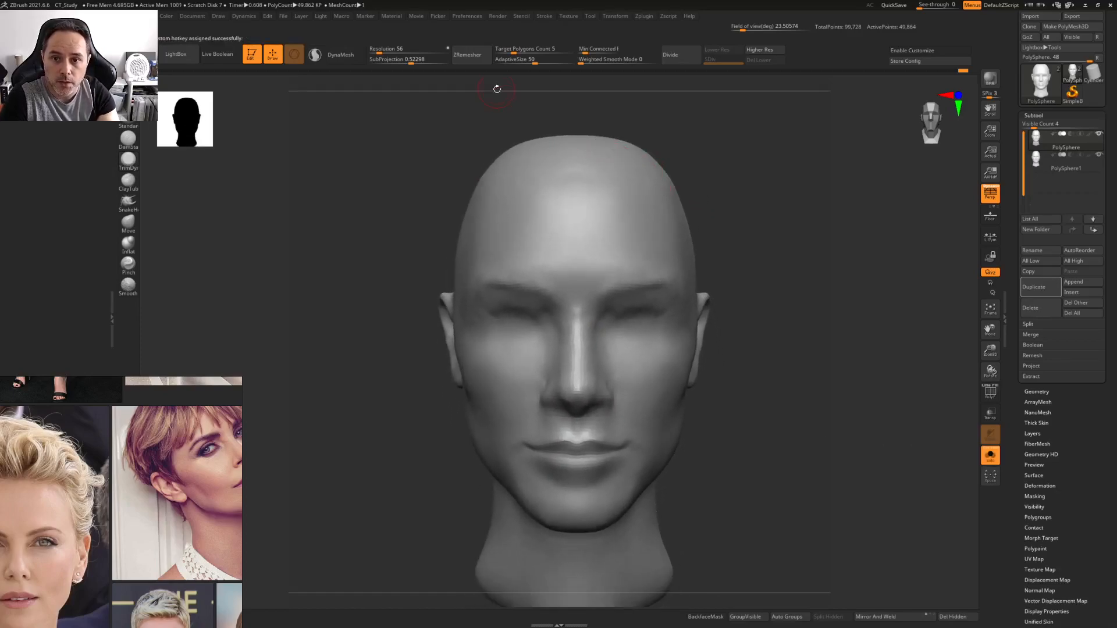
# Try remeshing the isolated head with ZRemesher at a target polygon count of 5 and examine its wireframe
pyautogui.click(476, 63)
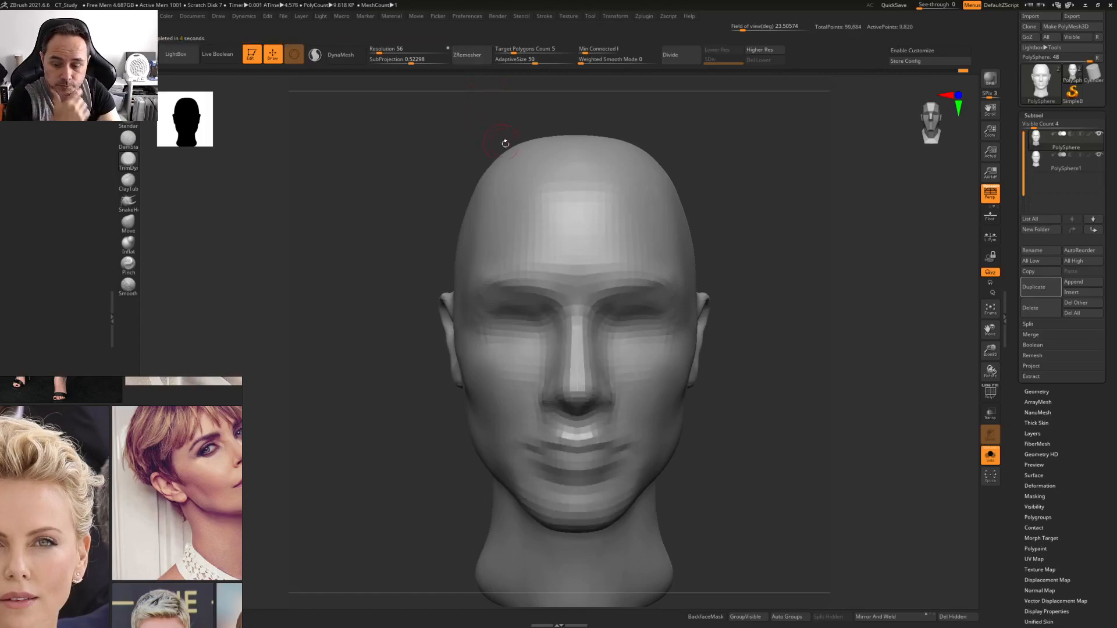
pyautogui.hotkey('shift', 'f')
pyautogui.moveTo(592, 337)
pyautogui.mouseDown(button='right')
pyautogui.moveTo(678, 349)
pyautogui.moveTo(663, 332)
pyautogui.moveTo(574, 441)
pyautogui.moveTo(544, 435)
pyautogui.moveTo(636, 444)
pyautogui.moveTo(581, 439)
pyautogui.moveTo(653, 399)
pyautogui.moveTo(654, 320)
pyautogui.moveTo(673, 379)
pyautogui.moveTo(636, 359)
pyautogui.moveTo(642, 381)
pyautogui.mouseUp(button='right')
pyautogui.hotkey('shift', 'f')
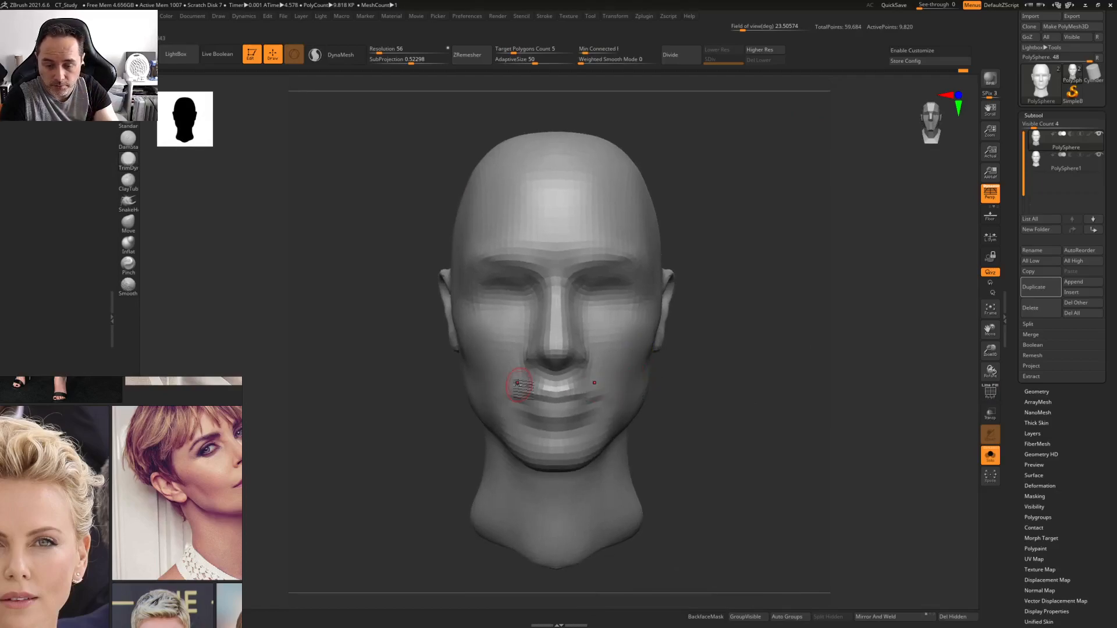
pyautogui.moveTo(586, 240); pyautogui.dragTo(635, 224, button='right')
pyautogui.moveTo(587, 309)
pyautogui.mouseDown(button='right')
pyautogui.moveTo(623, 311)
pyautogui.moveTo(573, 316)
pyautogui.moveTo(581, 270)
pyautogui.moveTo(606, 300)
pyautogui.moveTo(633, 309)
pyautogui.moveTo(608, 301)
pyautogui.mouseUp(button='right')
pyautogui.hotkey('shift', 'f')
pyautogui.hotkey('shift', 'f')
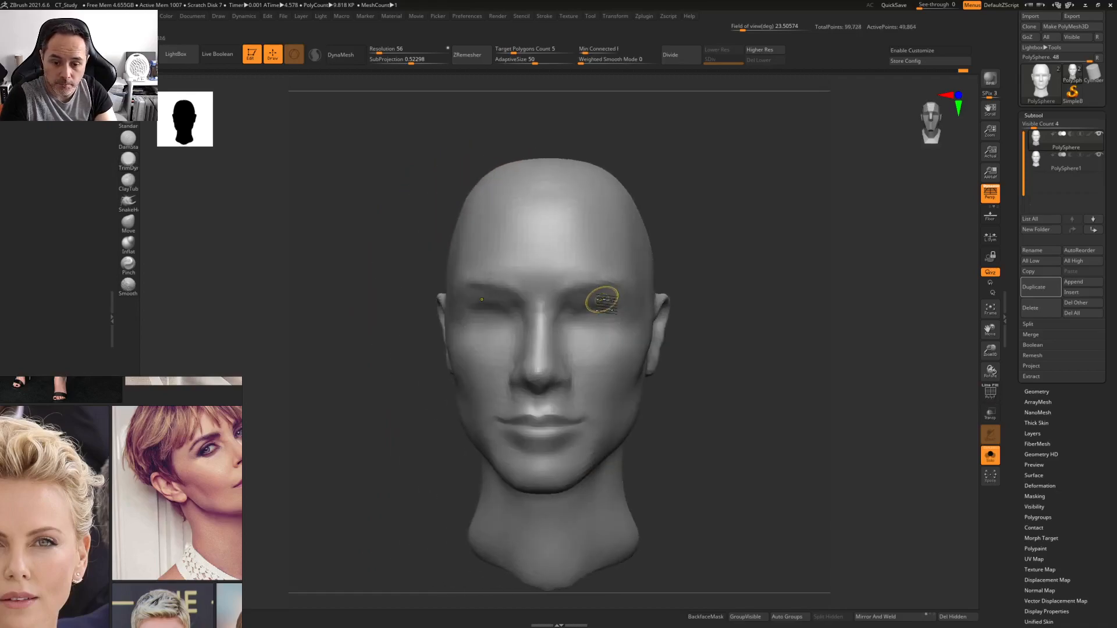
# Subdivide the head to level 2 and carve the mouth line and the lower edge of the lower lip
pyautogui.keyDown('alt'); pyautogui.moveTo(527, 431); pyautogui.dragTo(579, 448, button='right'); pyautogui.keyUp('alt')
pyautogui.press('2')
pyautogui.moveTo(578, 393)
pyautogui.mouseDown(button='right')
pyautogui.moveTo(552, 355)
pyautogui.moveTo(631, 378)
pyautogui.moveTo(661, 411)
pyautogui.moveTo(598, 385)
pyautogui.moveTo(558, 430)
pyautogui.mouseUp(button='right')
pyautogui.moveTo(583, 357); pyautogui.dragTo(606, 326, button='right')
pyautogui.moveTo(645, 324); pyautogui.dragTo(567, 330)
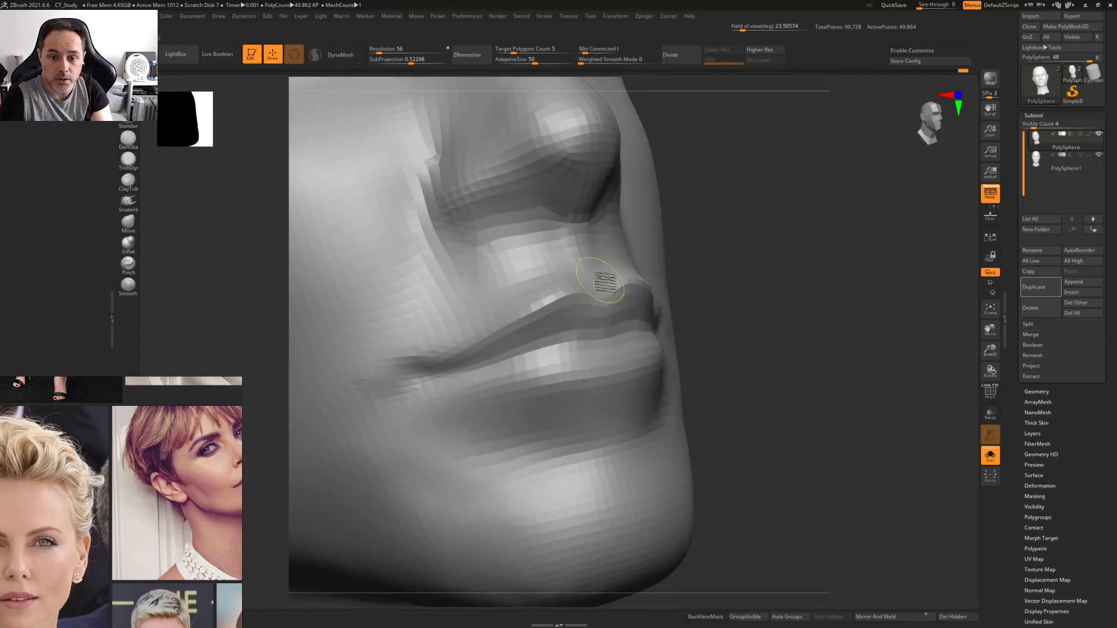
pyautogui.press('d')
pyautogui.moveTo(629, 324); pyautogui.dragTo(576, 335)
pyautogui.moveTo(642, 320); pyautogui.dragTo(472, 367)
pyautogui.moveTo(547, 340)
pyautogui.mouseDown()
pyautogui.moveTo(440, 371)
pyautogui.moveTo(614, 375)
pyautogui.mouseUp()
pyautogui.moveTo(538, 376)
pyautogui.mouseDown()
pyautogui.moveTo(657, 357)
pyautogui.moveTo(653, 366)
pyautogui.mouseUp()
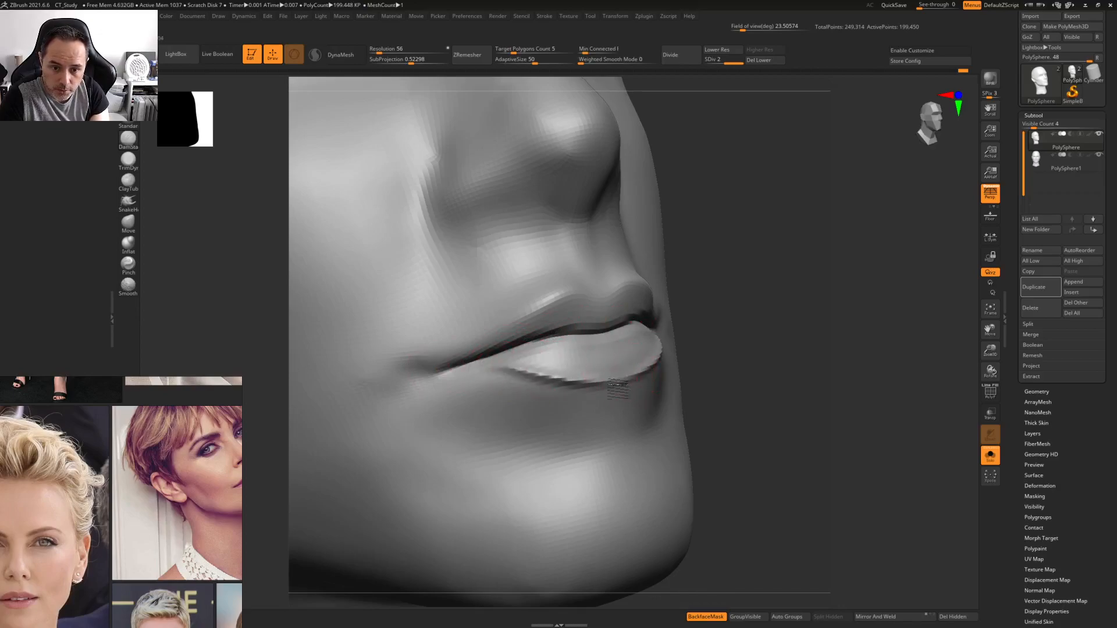
# Carve the philtrum and both nostril openings, and smooth the transitions beneath the nose
pyautogui.moveTo(598, 249)
pyautogui.keyDown('alt'); pyautogui.mouseDown(button='right')
pyautogui.moveTo(593, 335)
pyautogui.moveTo(576, 326)
pyautogui.mouseUp(button='right'); pyautogui.keyUp('alt')
pyautogui.moveTo(579, 320)
pyautogui.mouseDown()
pyautogui.moveTo(597, 372)
pyautogui.moveTo(593, 331)
pyautogui.moveTo(587, 343)
pyautogui.mouseUp()
pyautogui.moveTo(611, 312); pyautogui.dragTo(588, 304, button='right')
pyautogui.moveTo(628, 270)
pyautogui.mouseDown()
pyautogui.moveTo(610, 287)
pyautogui.moveTo(645, 272)
pyautogui.moveTo(675, 283)
pyautogui.moveTo(614, 286)
pyautogui.moveTo(632, 263)
pyautogui.mouseUp()
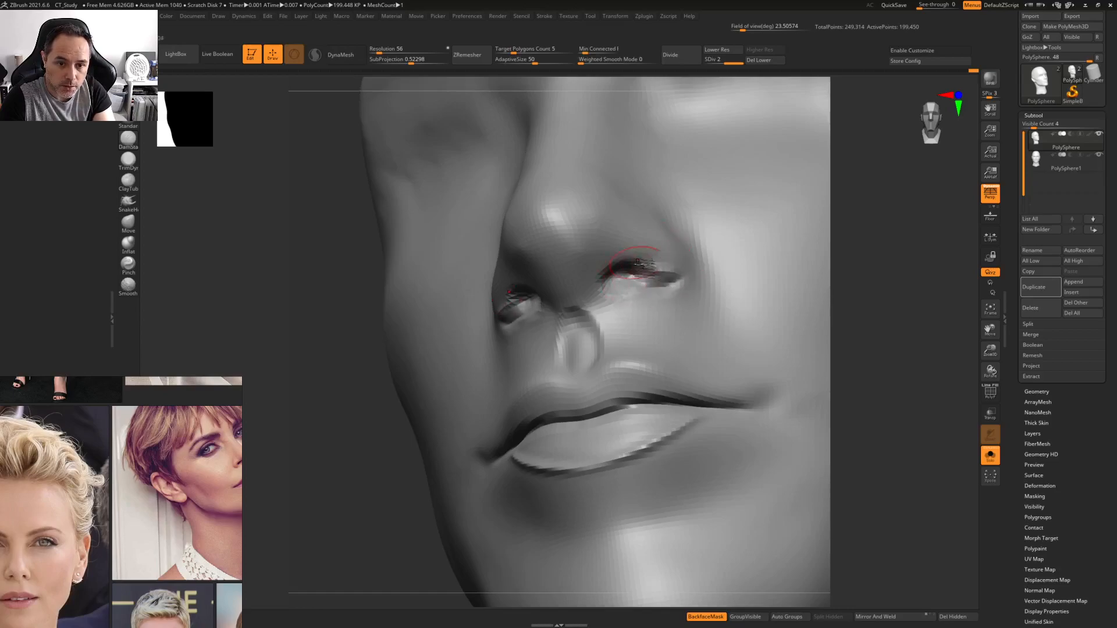
pyautogui.moveTo(632, 265); pyautogui.dragTo(666, 279, button='right')
pyautogui.keyDown('shift'); pyautogui.moveTo(663, 290); pyautogui.dragTo(647, 304); pyautogui.keyUp('shift')
pyautogui.moveTo(700, 237)
pyautogui.mouseDown()
pyautogui.moveTo(712, 269)
pyautogui.moveTo(669, 291)
pyautogui.moveTo(726, 249)
pyautogui.moveTo(724, 264)
pyautogui.mouseUp()
pyautogui.keyDown('ctrl'); pyautogui.moveTo(713, 247); pyautogui.dragTo(512, 197, button='right'); pyautogui.keyUp('ctrl')
pyautogui.keyDown('alt'); pyautogui.moveTo(677, 237); pyautogui.dragTo(675, 278, button='right'); pyautogui.keyUp('alt')
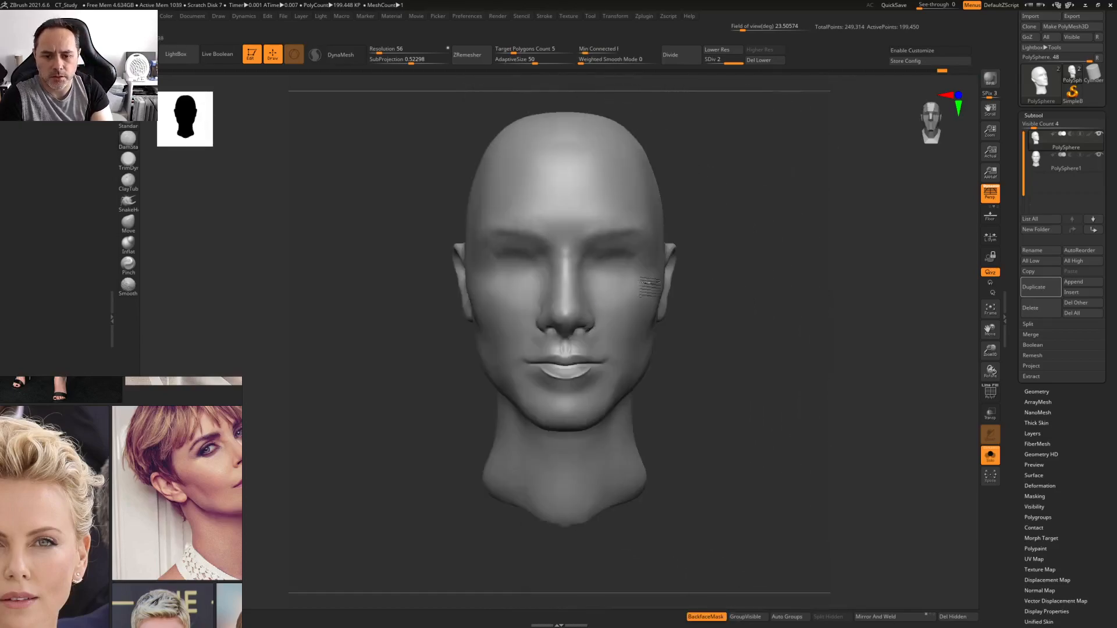
# Try remeshing the detailed head with ZRemesher and compare the wireframe around the mouth and nose with the original mesh
pyautogui.moveTo(568, 300)
pyautogui.mouseDown(button='right')
pyautogui.moveTo(599, 301)
pyautogui.moveTo(592, 292)
pyautogui.moveTo(597, 312)
pyautogui.moveTo(556, 294)
pyautogui.mouseUp(button='right')
pyautogui.keyDown('ctrl'); pyautogui.moveTo(555, 294); pyautogui.dragTo(668, 259, button='right'); pyautogui.keyUp('ctrl')
pyautogui.keyDown('ctrl'); pyautogui.moveTo(589, 320); pyautogui.dragTo(530, 270, button='right'); pyautogui.keyUp('ctrl')
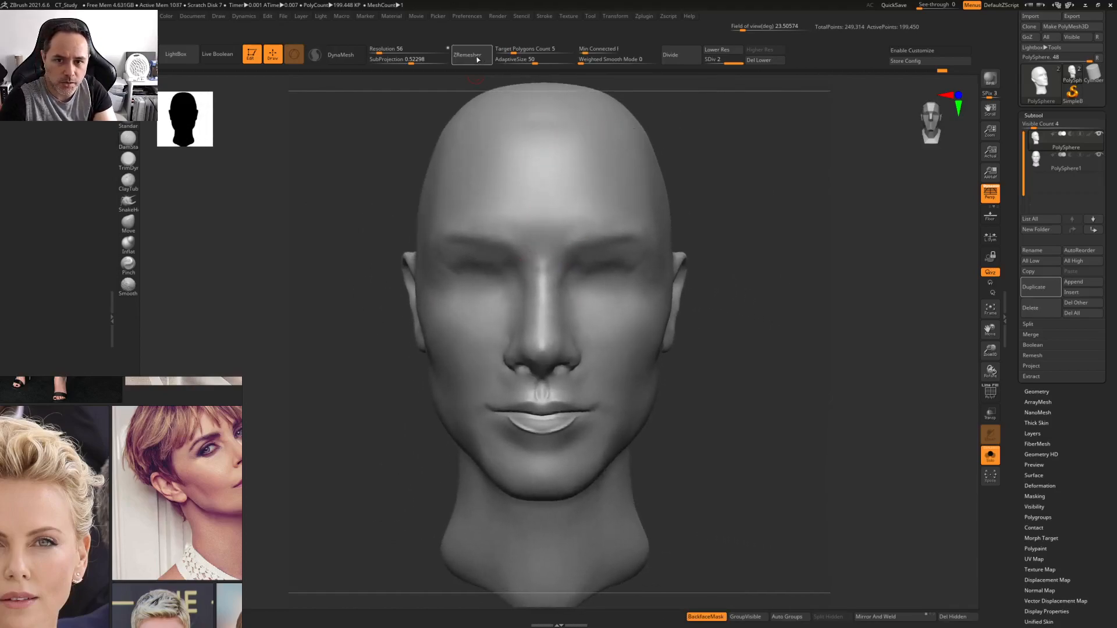
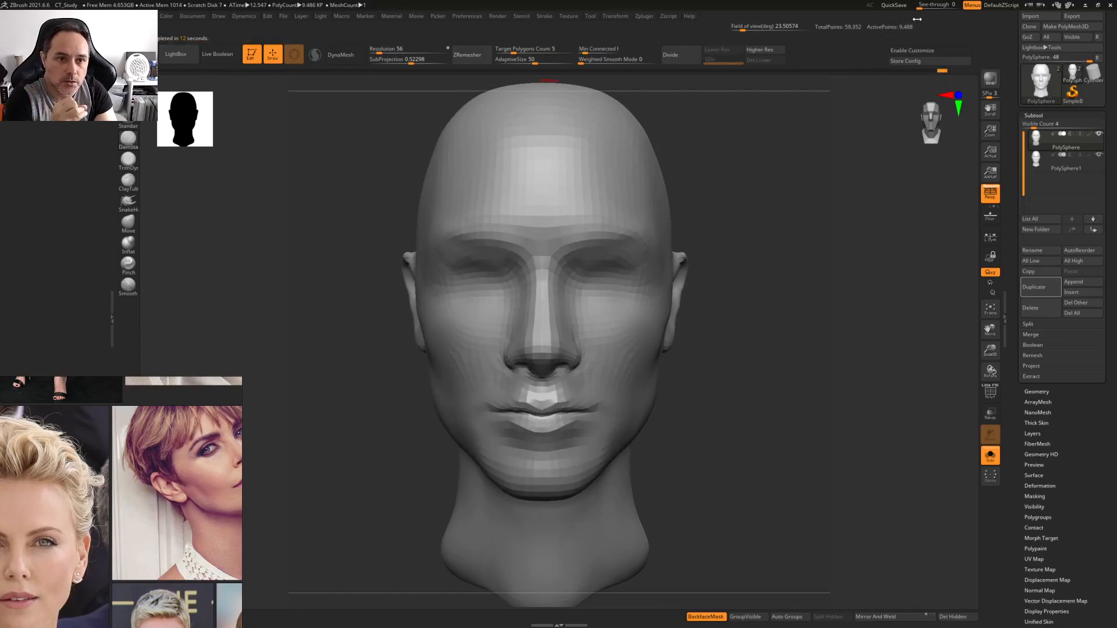
pyautogui.moveTo(538, 237)
pyautogui.mouseDown(button='right')
pyautogui.moveTo(523, 240)
pyautogui.moveTo(561, 233)
pyautogui.moveTo(546, 245)
pyautogui.mouseUp(button='right')
pyautogui.hotkey('ctrl', 'd')
pyautogui.hotkey('shift', 'f')
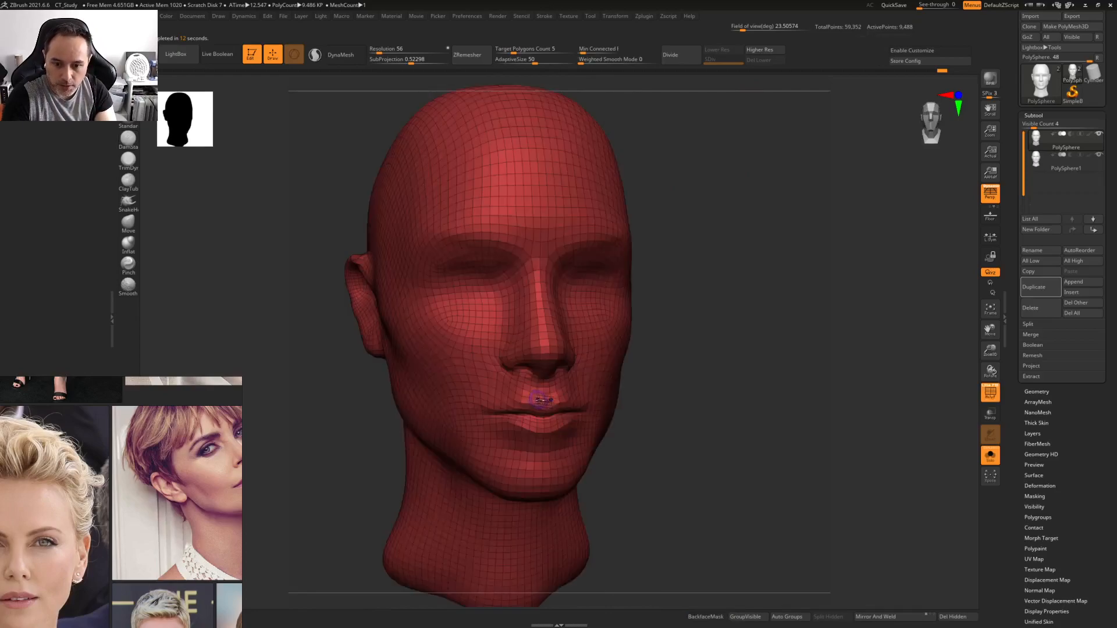
pyautogui.scroll(5, 544, 400)
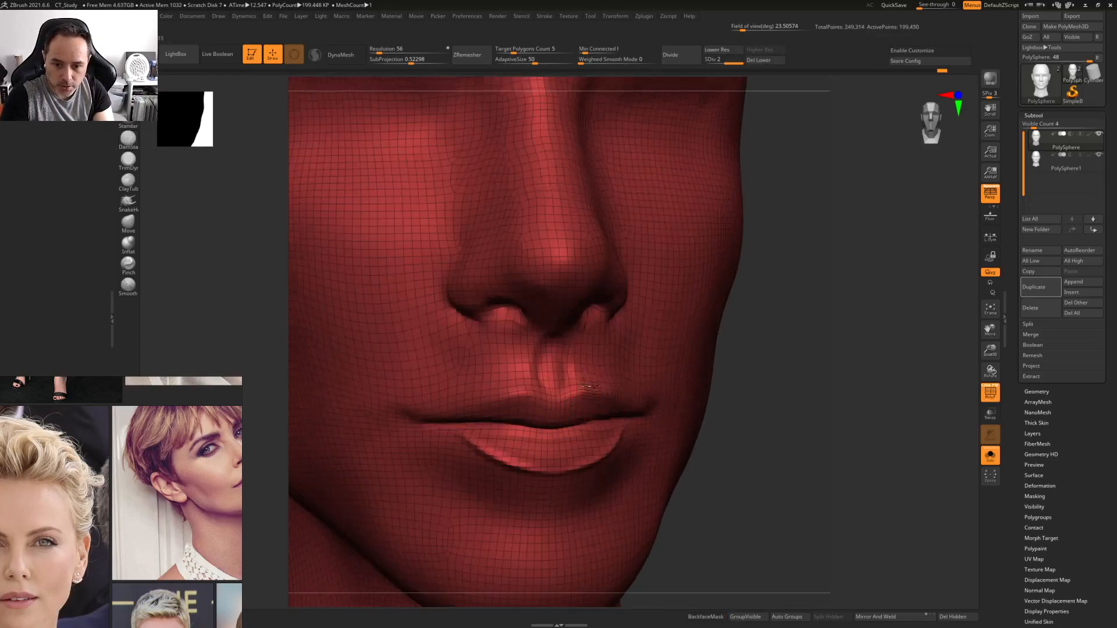
pyautogui.scroll(-5, 581, 390)
pyautogui.press('g')
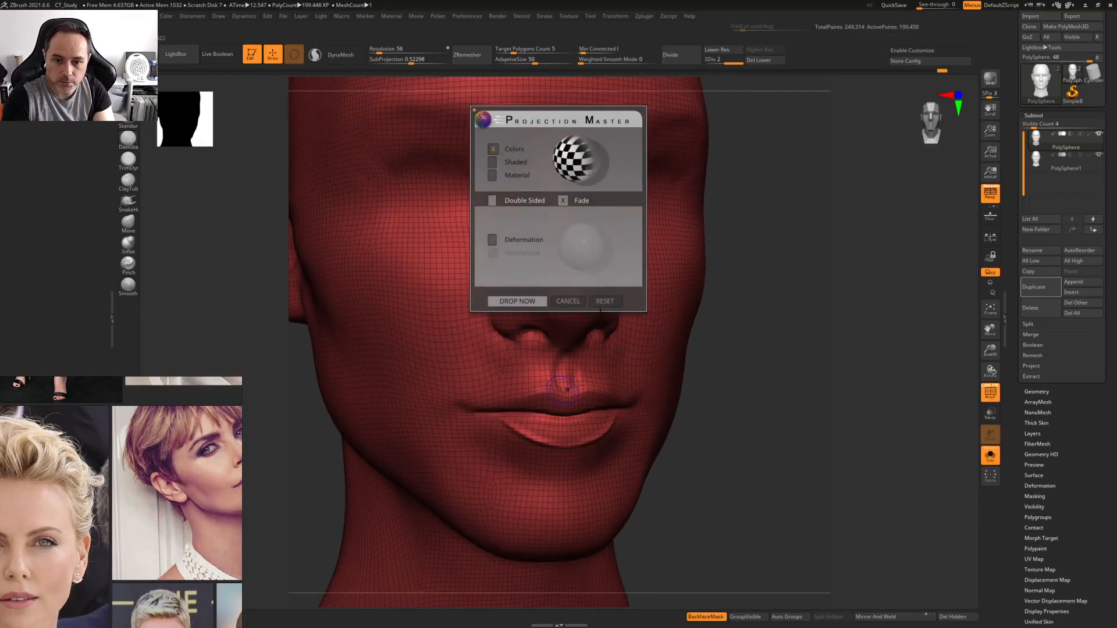
pyautogui.click(610, 301)
pyautogui.hotkey('shift', 'f')
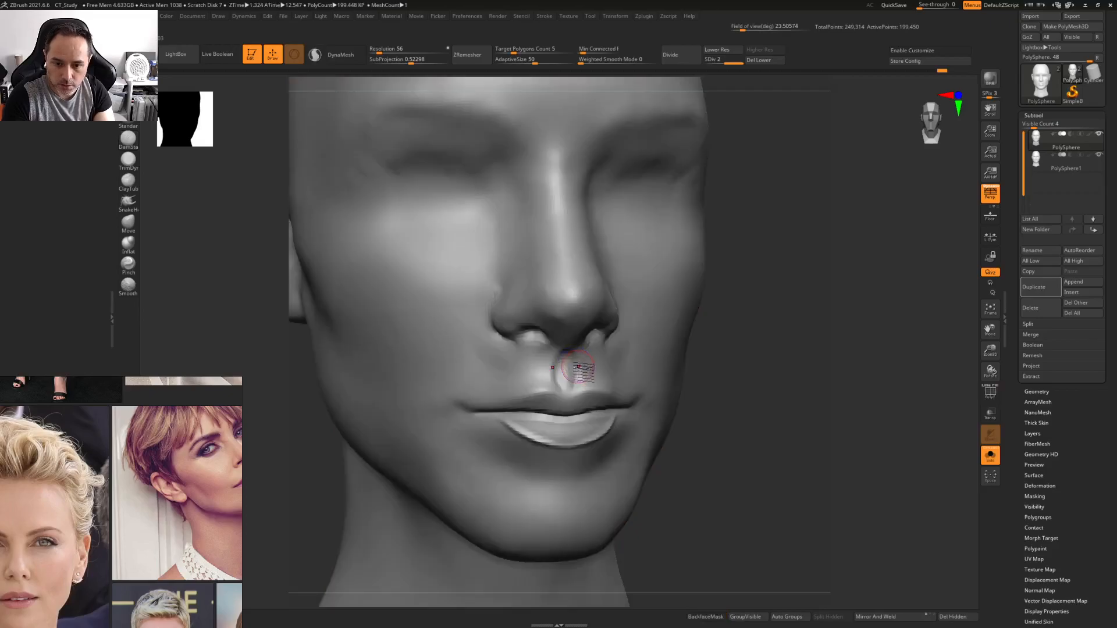
# Carve the upper lip's contour from the cupid's bow to the mouth corners
pyautogui.scroll(2, 578, 372)
pyautogui.scroll(2, 576, 400)
pyautogui.moveTo(558, 390); pyautogui.dragTo(564, 426, button='right')
pyautogui.moveTo(536, 384); pyautogui.dragTo(447, 414)
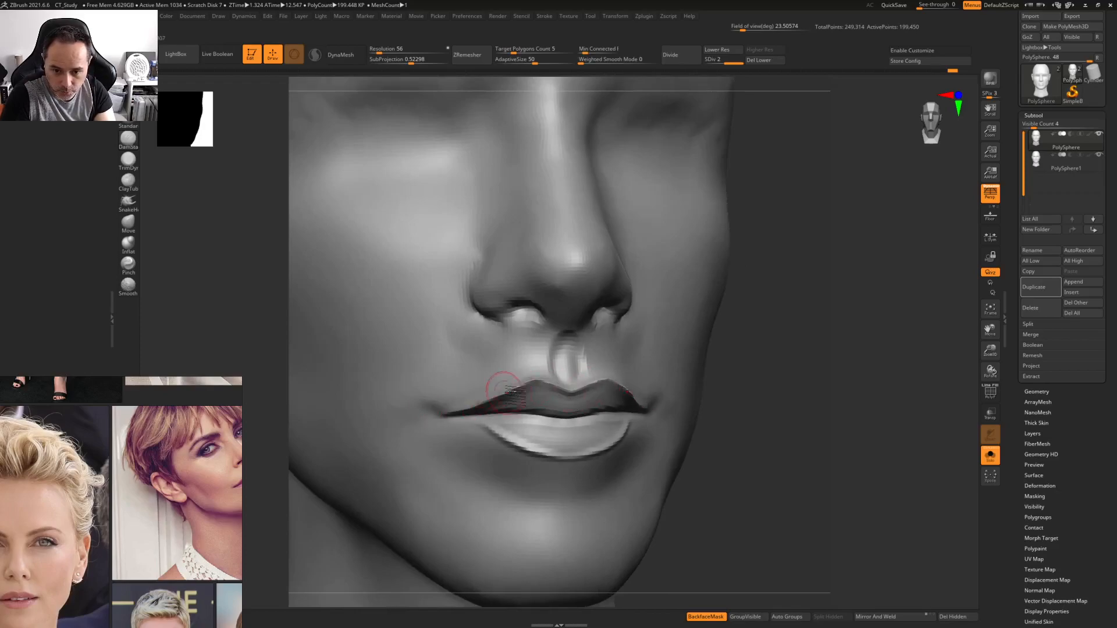
# Adjust the brush size and carve the nose wing contours, brow lines and under-eye creases
pyautogui.moveTo(529, 417)
pyautogui.mouseDown(button='right')
pyautogui.moveTo(591, 418)
pyautogui.moveTo(515, 374)
pyautogui.moveTo(498, 400)
pyautogui.moveTo(578, 375)
pyautogui.moveTo(566, 364)
pyautogui.moveTo(599, 371)
pyautogui.mouseUp(button='right')
pyautogui.press('space')
pyautogui.moveTo(568, 332); pyautogui.dragTo(577, 332)
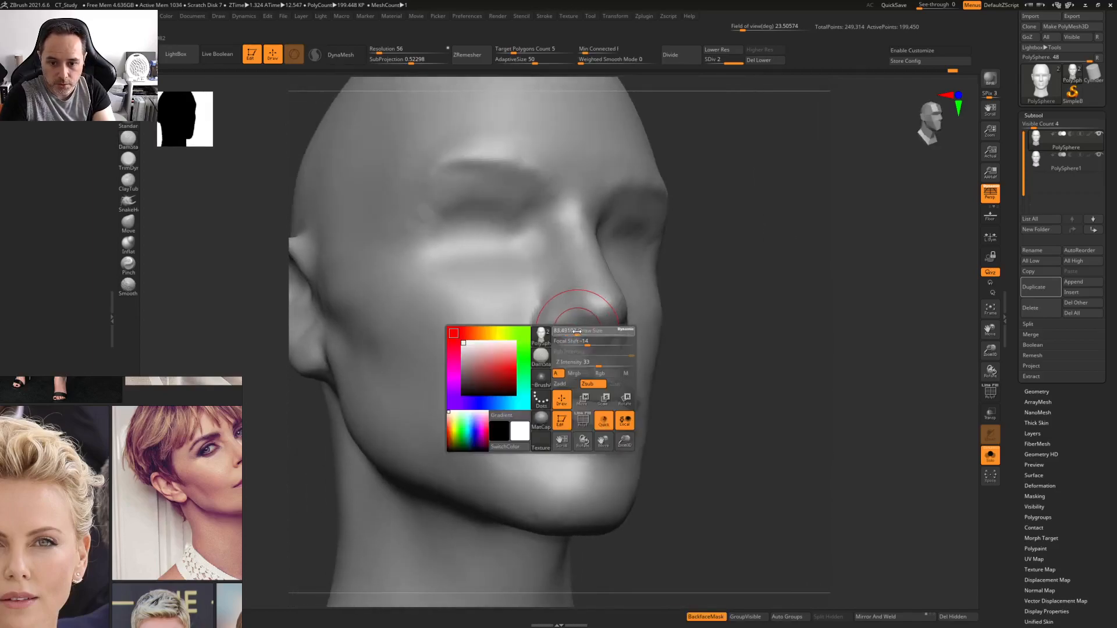
pyautogui.moveTo(515, 329); pyautogui.dragTo(541, 327, button='right')
pyautogui.moveTo(544, 329); pyautogui.dragTo(532, 316)
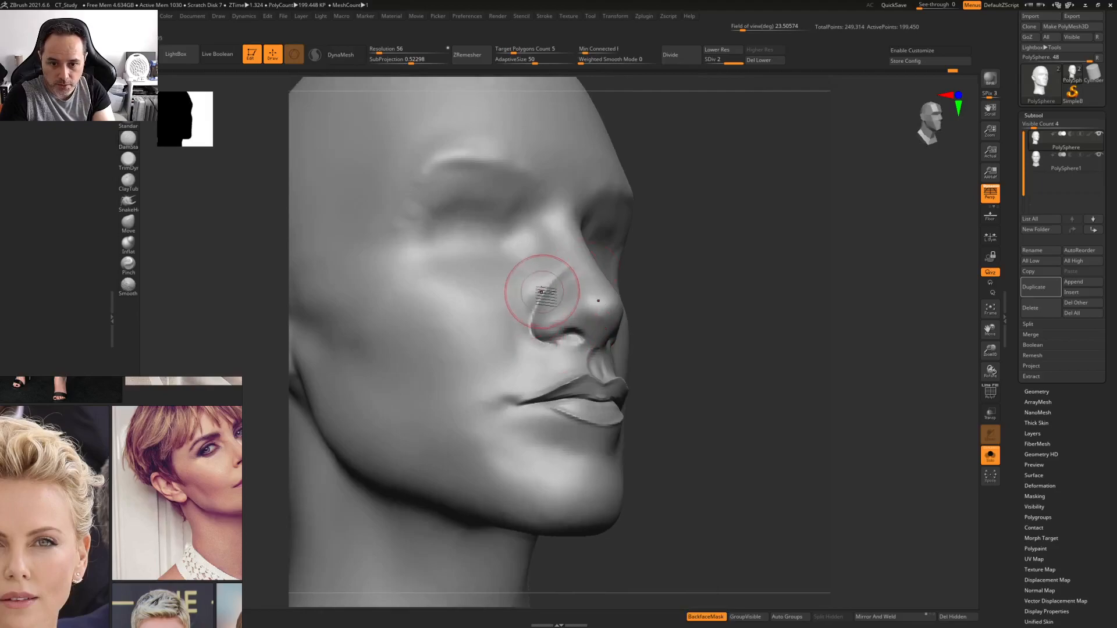
pyautogui.moveTo(601, 265); pyautogui.dragTo(561, 285, button='right')
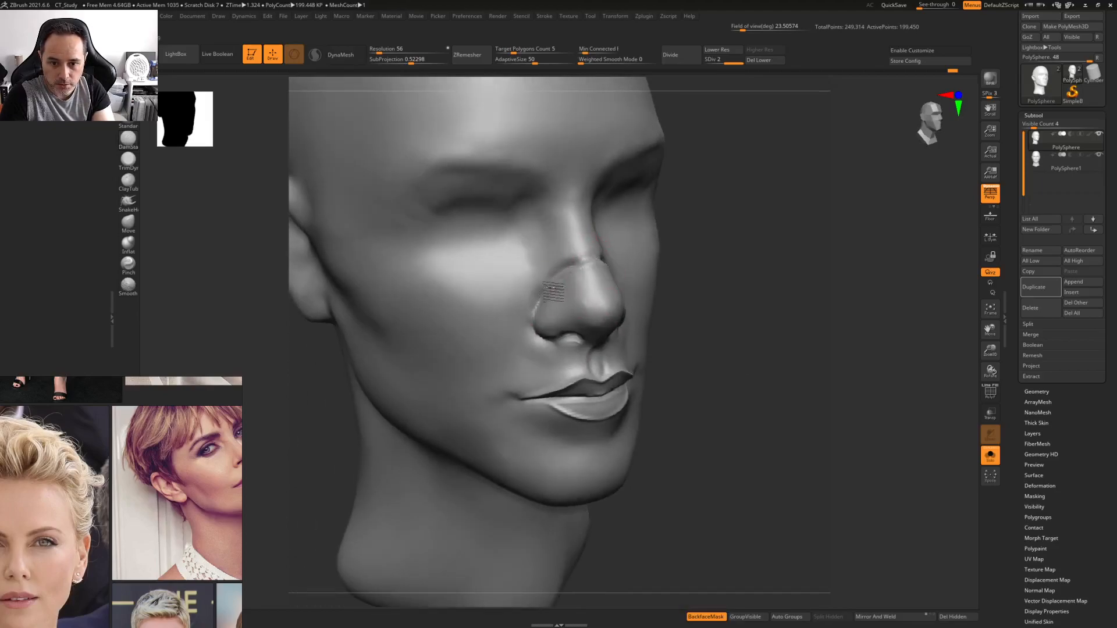
pyautogui.moveTo(538, 322)
pyautogui.mouseDown(button='right')
pyautogui.moveTo(557, 262)
pyautogui.moveTo(605, 252)
pyautogui.moveTo(571, 305)
pyautogui.moveTo(394, 262)
pyautogui.moveTo(456, 319)
pyautogui.moveTo(487, 301)
pyautogui.moveTo(584, 282)
pyautogui.moveTo(644, 285)
pyautogui.mouseUp(button='right')
pyautogui.keyDown('shift'); pyautogui.moveTo(544, 134); pyautogui.dragTo(539, 130); pyautogui.keyUp('shift')
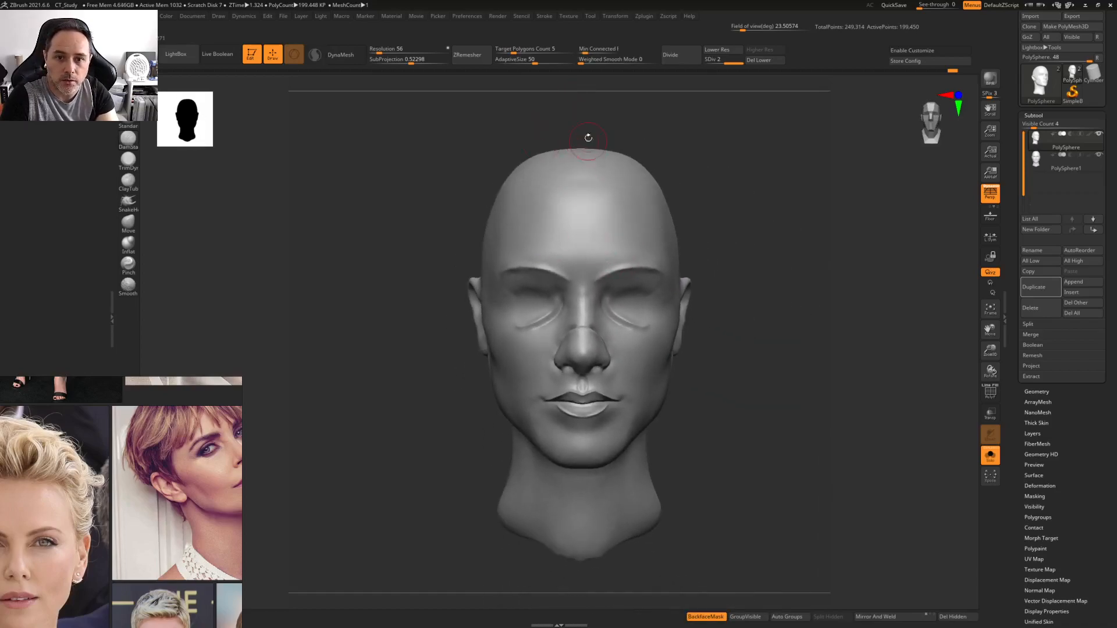
# Try ZRemesher with a target polygon count of 10.44768 and AdaptiveSize 89, and inspect the resulting wireframe
pyautogui.moveTo(534, 61); pyautogui.dragTo(521, 51)
pyautogui.click(474, 55)
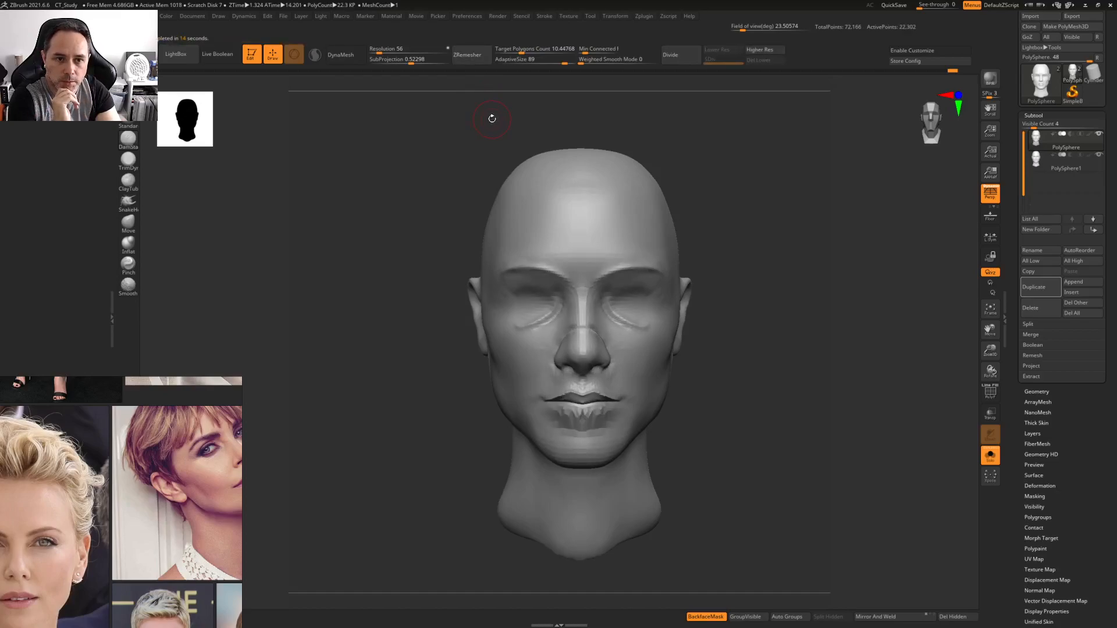
pyautogui.hotkey('shift', 'f')
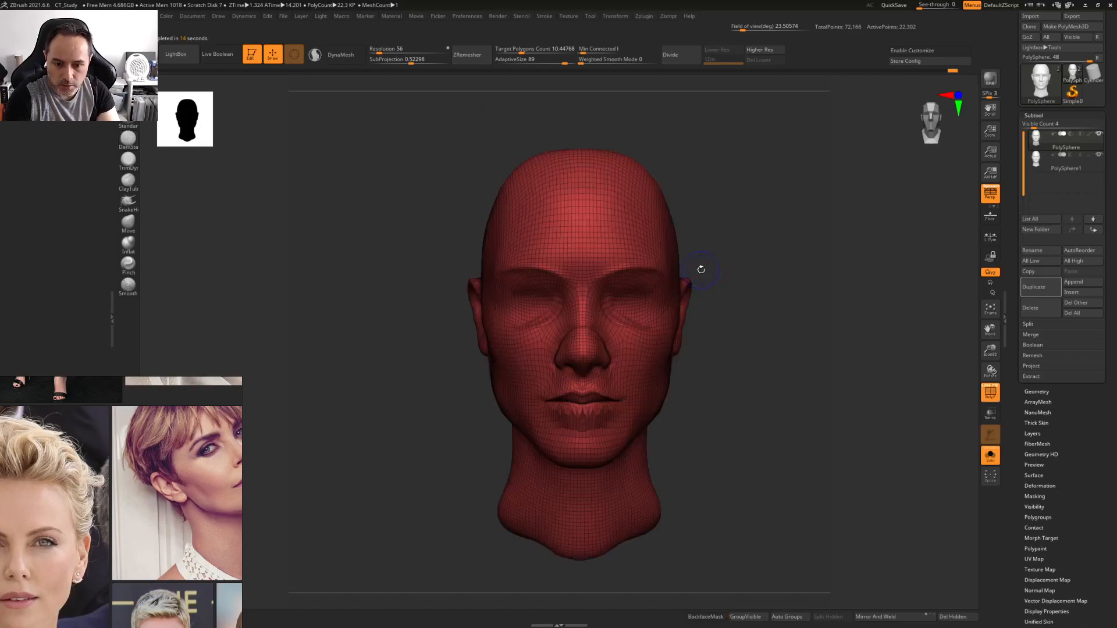
pyautogui.hotkey('shift', 'f')
pyautogui.keyDown('ctrl'); pyautogui.moveTo(699, 267); pyautogui.dragTo(579, 412, button='right'); pyautogui.keyUp('ctrl')
pyautogui.hotkey('ctrl', 'd')
# Smooth the carved creases around the upper lip, the nose wings and under the eyes
pyautogui.press('space')
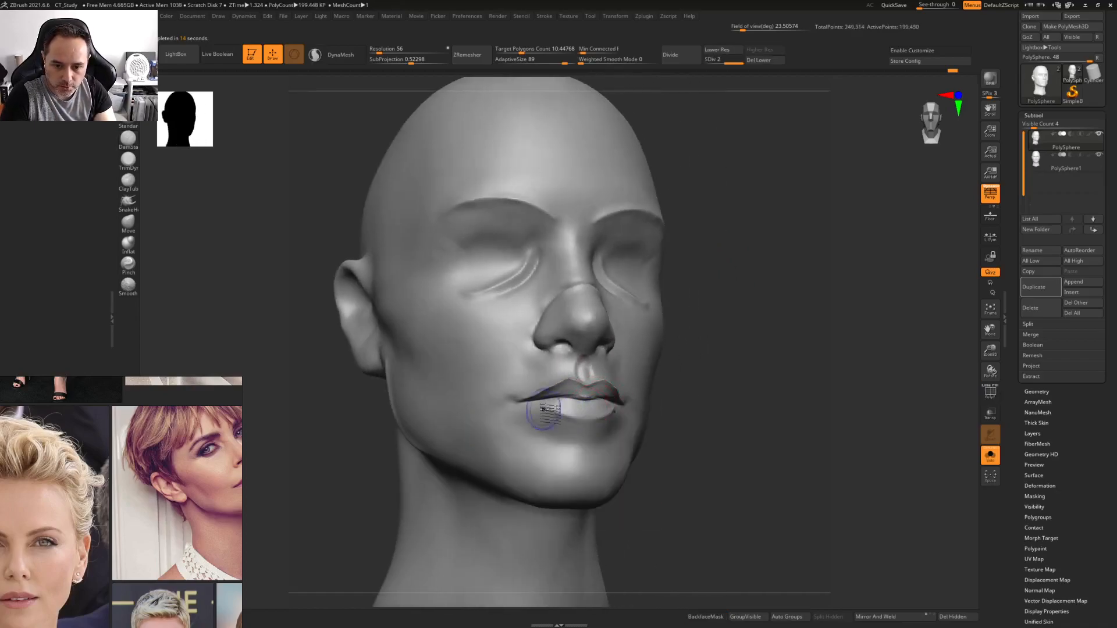
pyautogui.moveTo(576, 414); pyautogui.dragTo(579, 420, button='right')
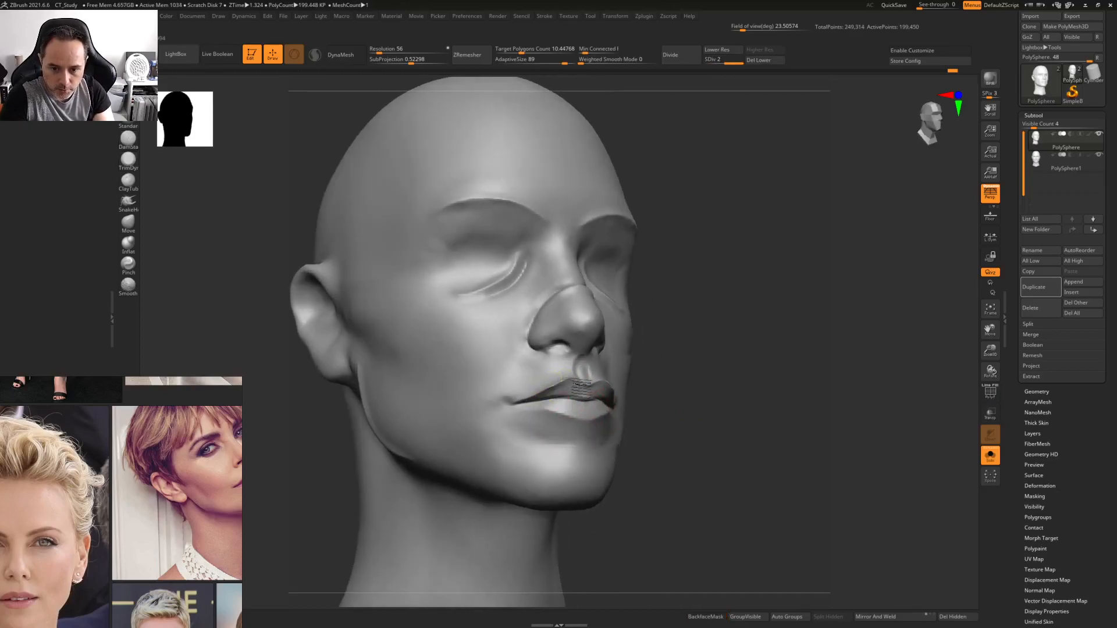
pyautogui.keyDown('ctrl'); pyautogui.moveTo(558, 383); pyautogui.dragTo(560, 424, button='right'); pyautogui.keyUp('ctrl')
pyautogui.moveTo(592, 375)
pyautogui.keyDown('shift'); pyautogui.mouseDown()
pyautogui.moveTo(480, 406)
pyautogui.moveTo(557, 383)
pyautogui.mouseUp(); pyautogui.keyUp('shift')
pyautogui.keyDown('alt'); pyautogui.moveTo(594, 260); pyautogui.dragTo(642, 291, button='right'); pyautogui.keyUp('alt')
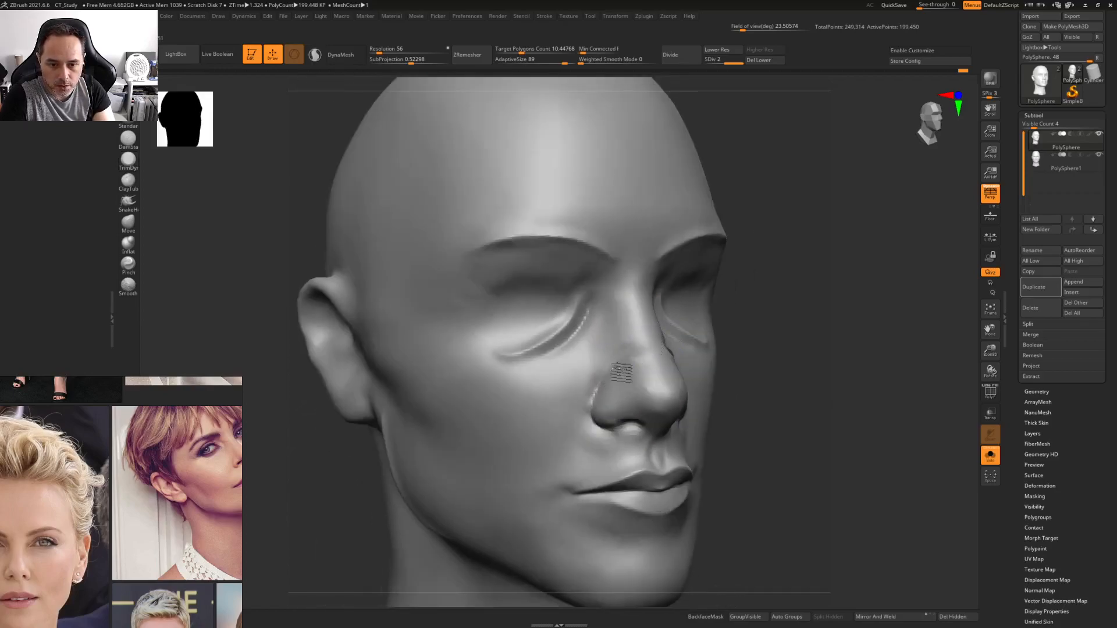
pyautogui.keyDown('shift'); pyautogui.moveTo(582, 326); pyautogui.dragTo(506, 355); pyautogui.keyUp('shift')
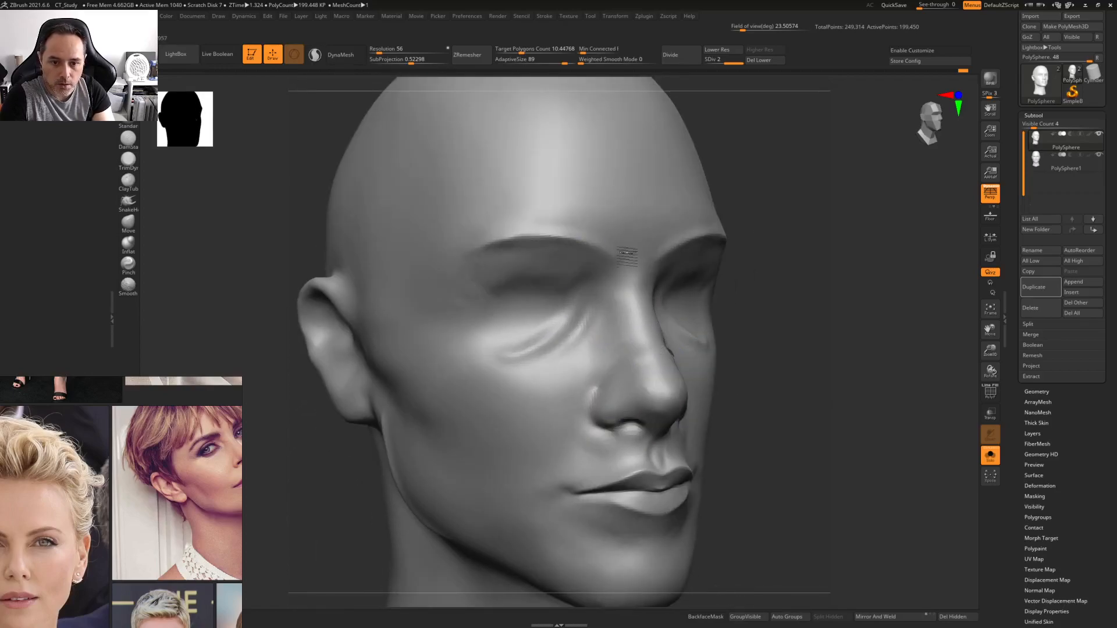
pyautogui.moveTo(679, 320); pyautogui.dragTo(668, 289, button='right')
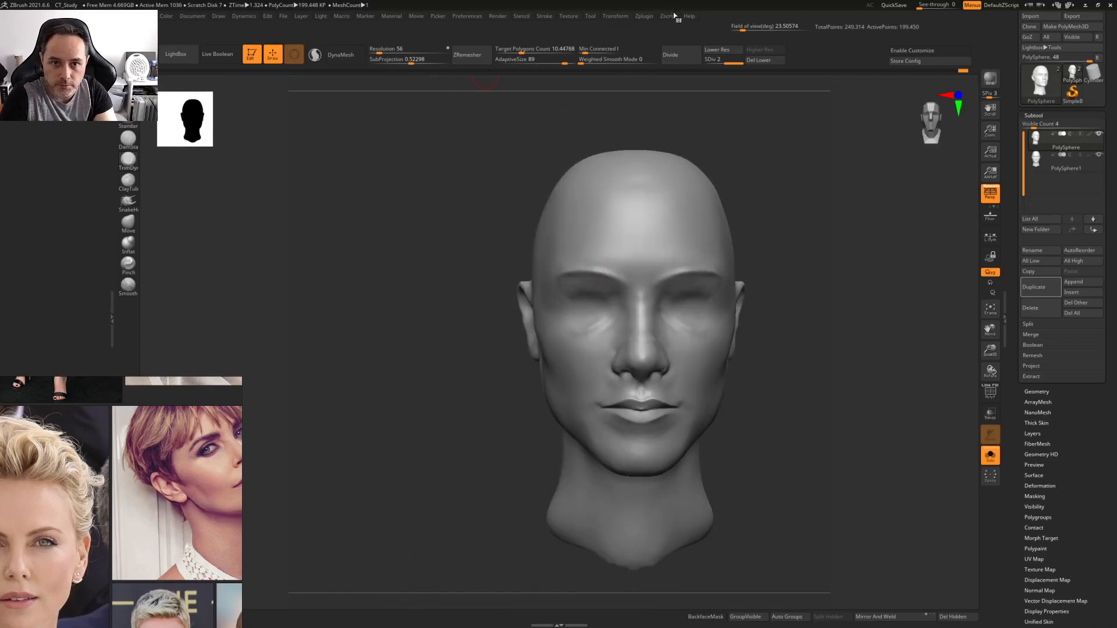
# Move the reference images out of the way and dock the Zplugin palette with the Decimation Master settings expanded
pyautogui.moveTo(146, 399); pyautogui.dragTo(87, 614, button='right')
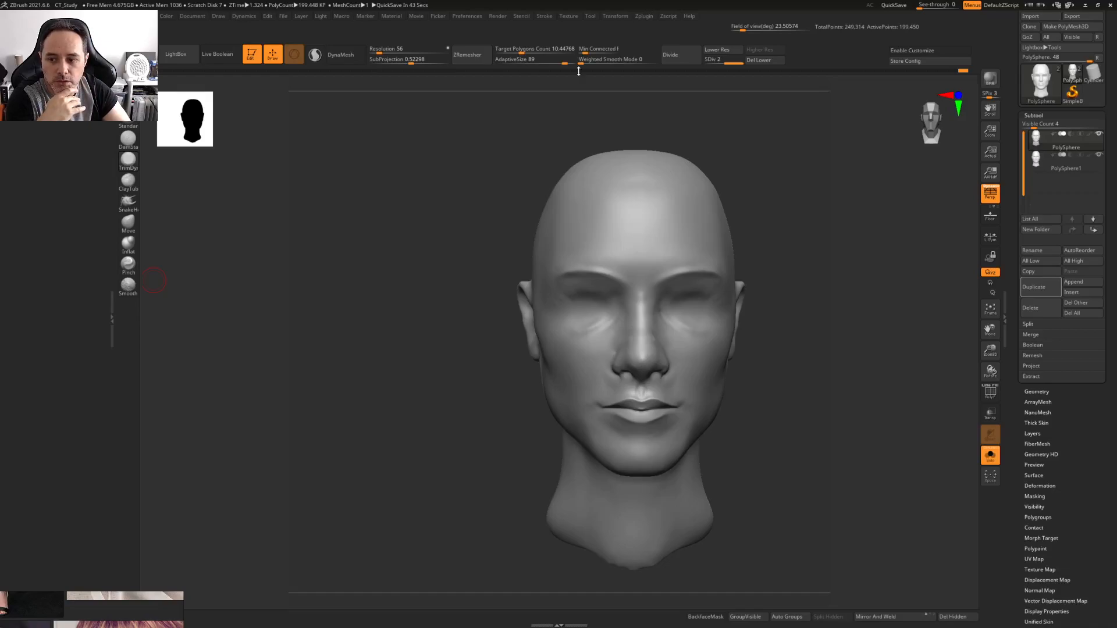
pyautogui.click(645, 16)
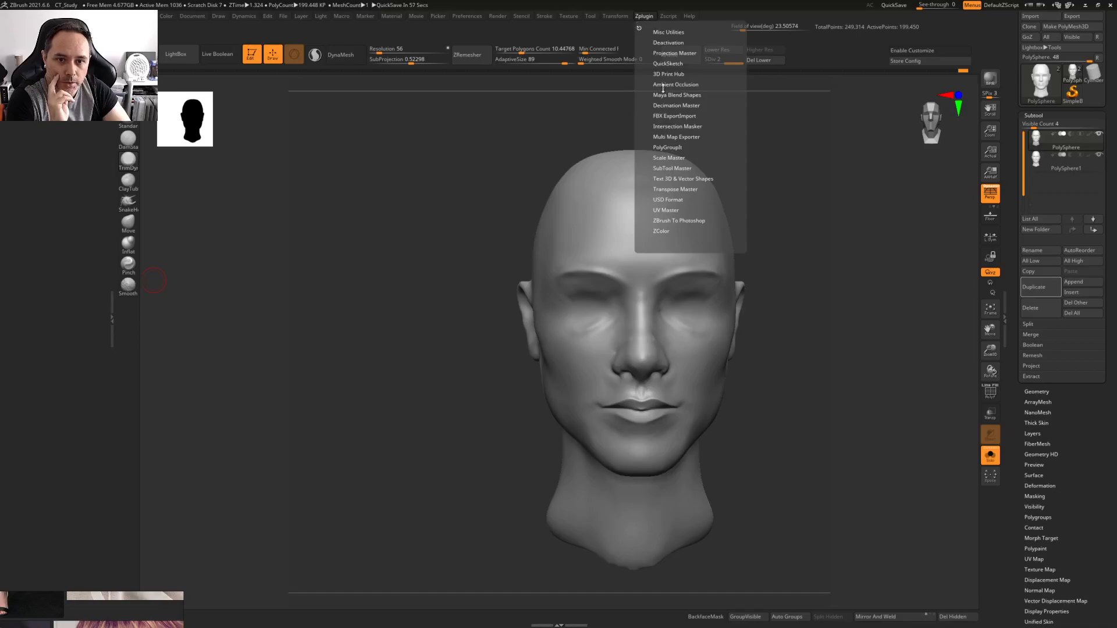
pyautogui.click(665, 106)
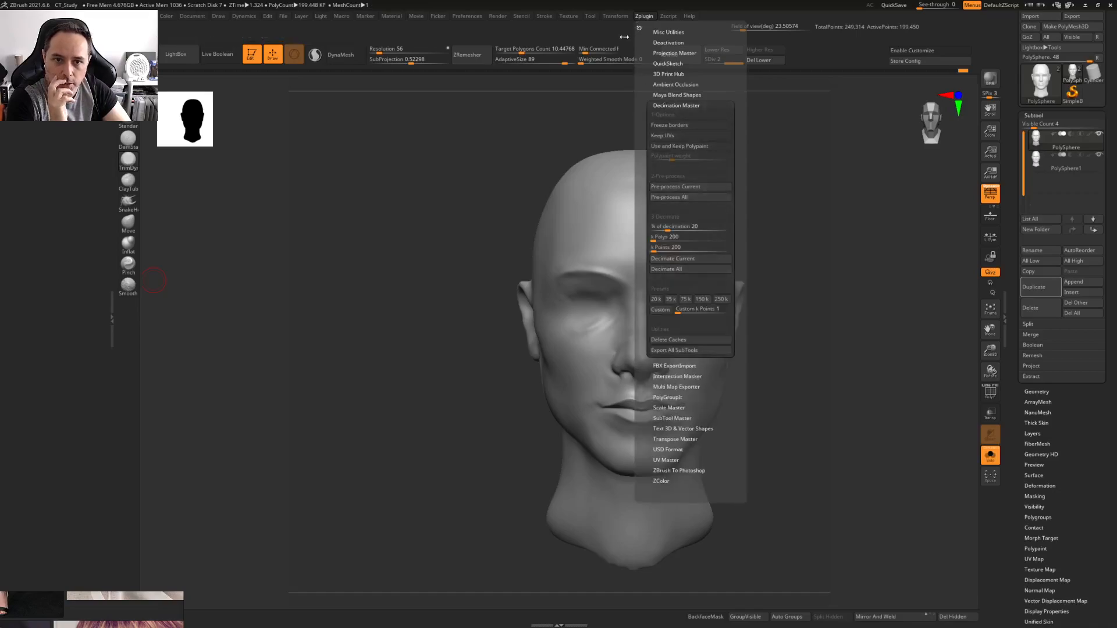
pyautogui.moveTo(640, 26); pyautogui.dragTo(70, 175)
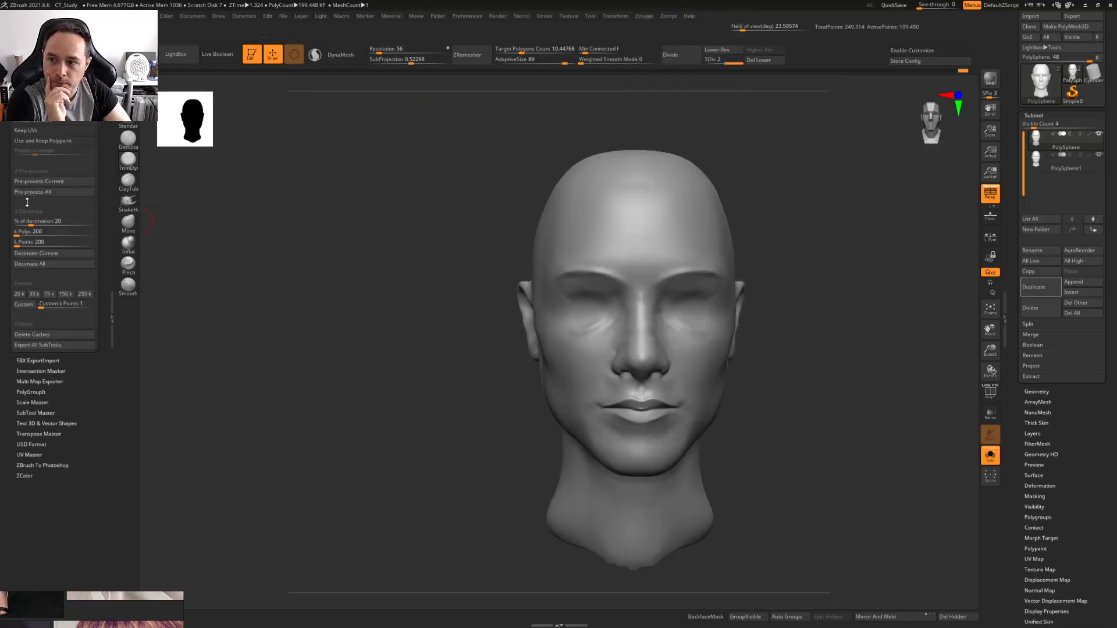
# Decimate the current head subtool with the 20k preset and inspect the triangulated wireframe around the eye
pyautogui.click(20, 295)
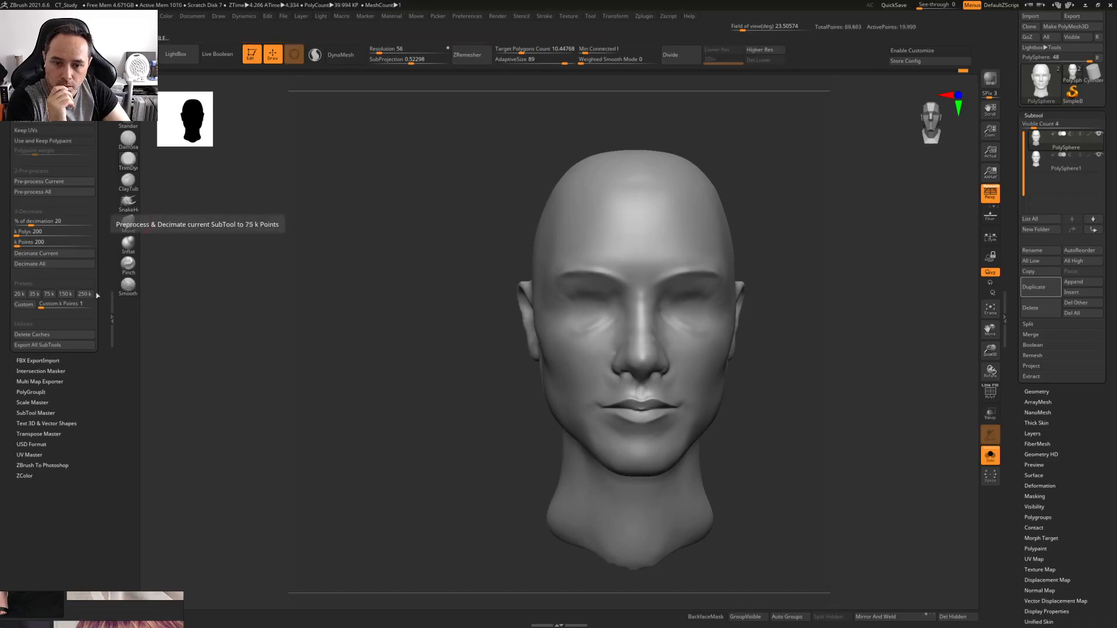
pyautogui.hotkey('shift', 'f')
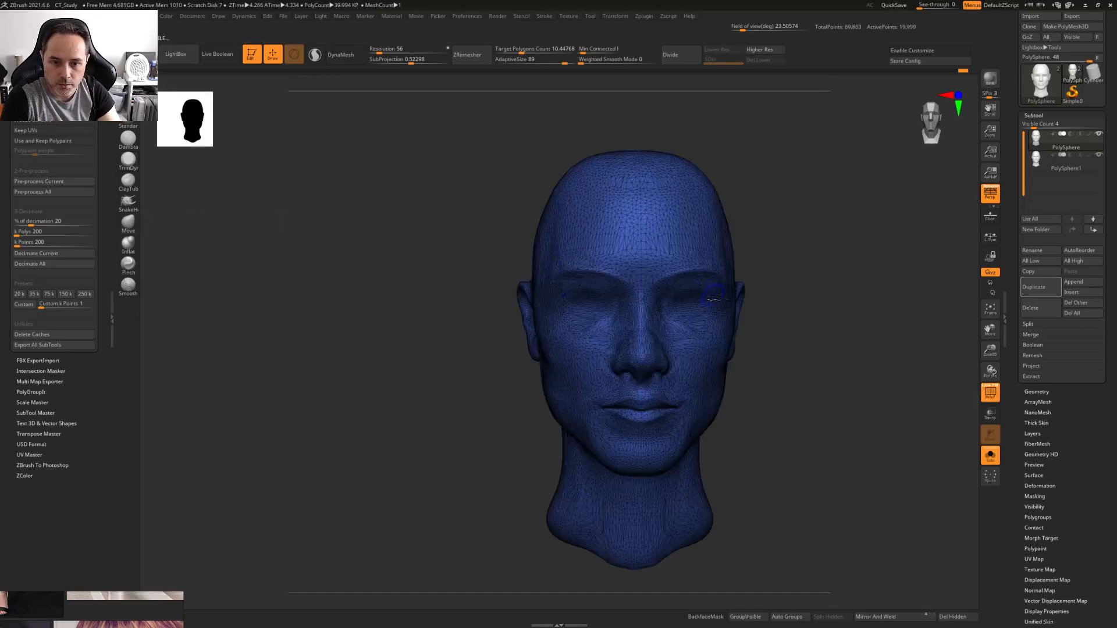
pyautogui.keyDown('ctrl'); pyautogui.moveTo(593, 260); pyautogui.dragTo(626, 266, button='right'); pyautogui.keyUp('ctrl')
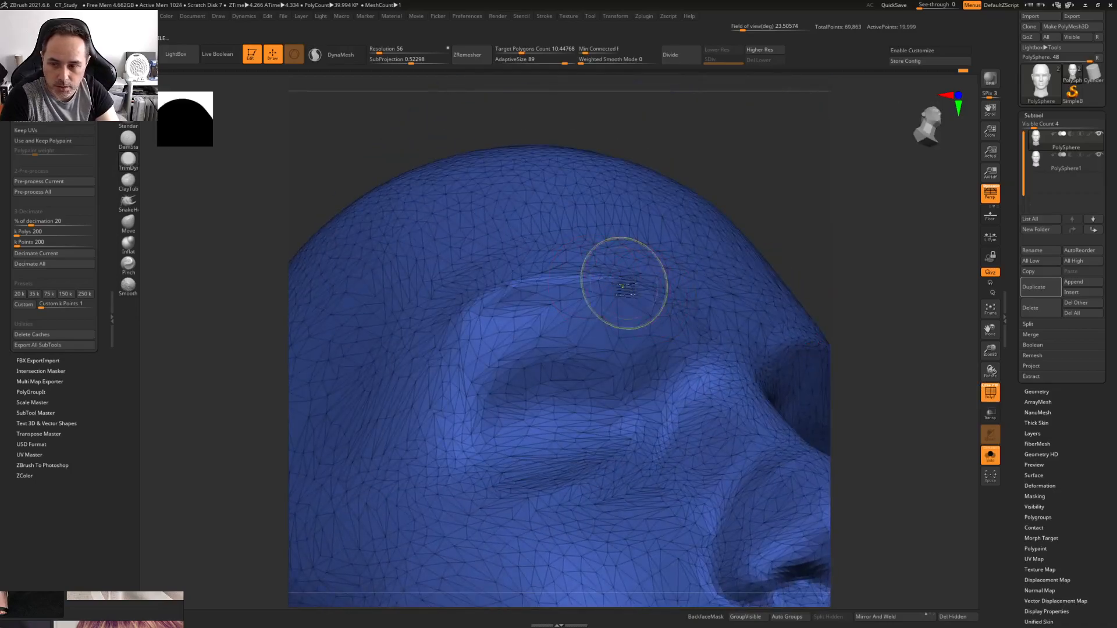
# Try decimating the head further by pre-processing it at 48.85057% decimation, and check the decimated surface from the front
pyautogui.press('f')
pyautogui.moveTo(38, 222); pyautogui.dragTo(53, 222)
pyautogui.click(40, 182)
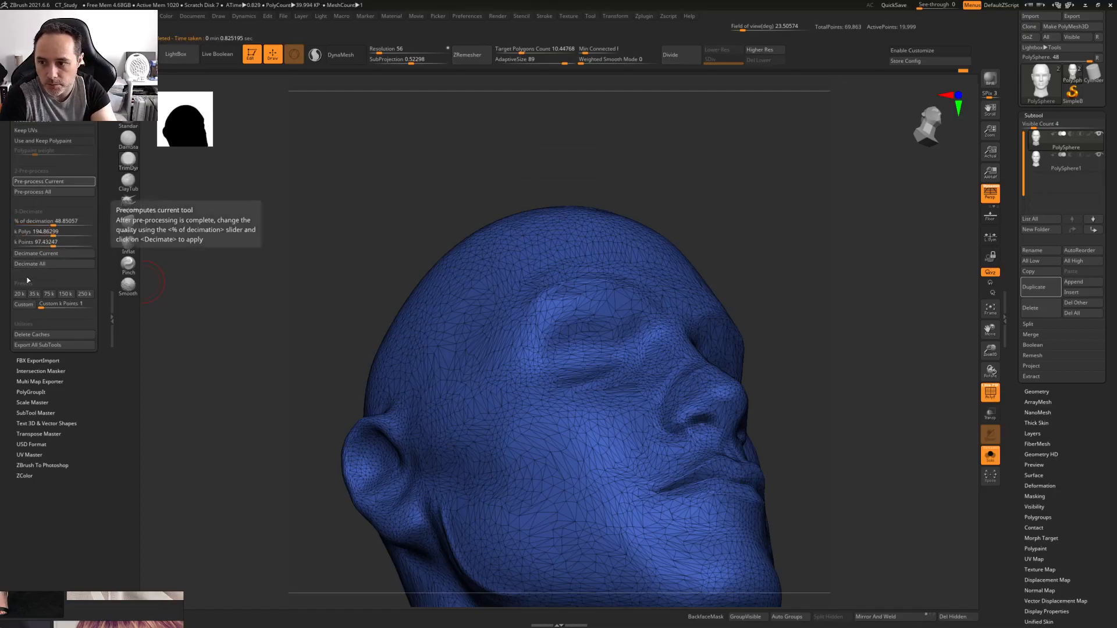
pyautogui.click(36, 253)
pyautogui.moveTo(593, 275); pyautogui.dragTo(536, 350, button='right')
pyautogui.hotkey('shift', 'f')
pyautogui.keyDown('alt'); pyautogui.moveTo(535, 350); pyautogui.dragTo(456, 353, button='right'); pyautogui.keyUp('alt')
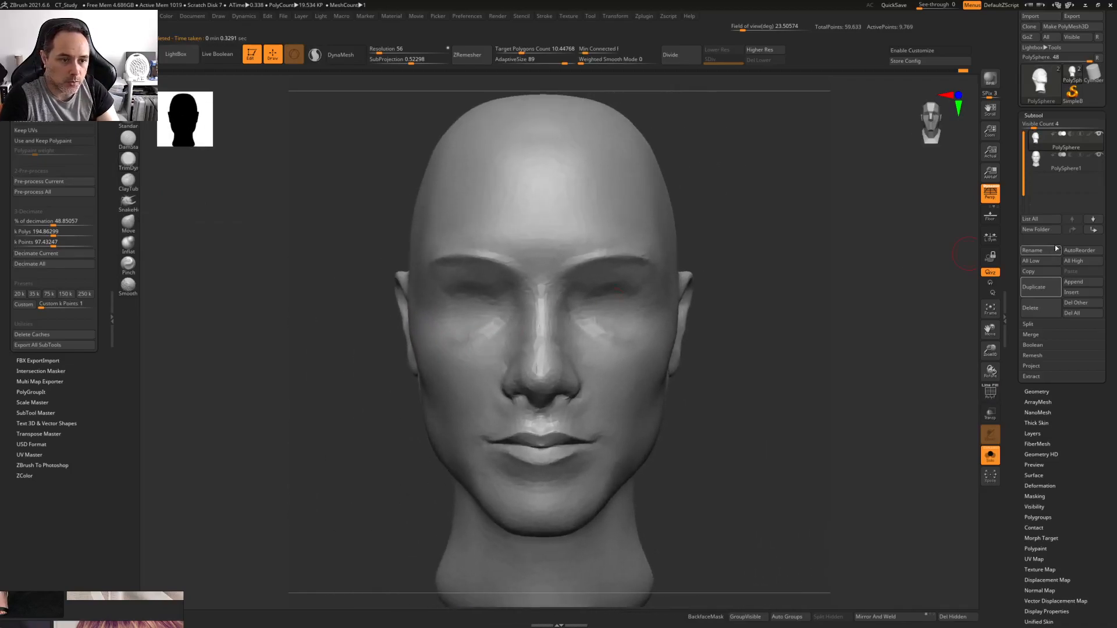
# Try ZRemesher with target polygon count 10.44768 and AdaptiveSize 89, and compare the wireframes of repeated runs in three-quarter view
pyautogui.click(469, 58)
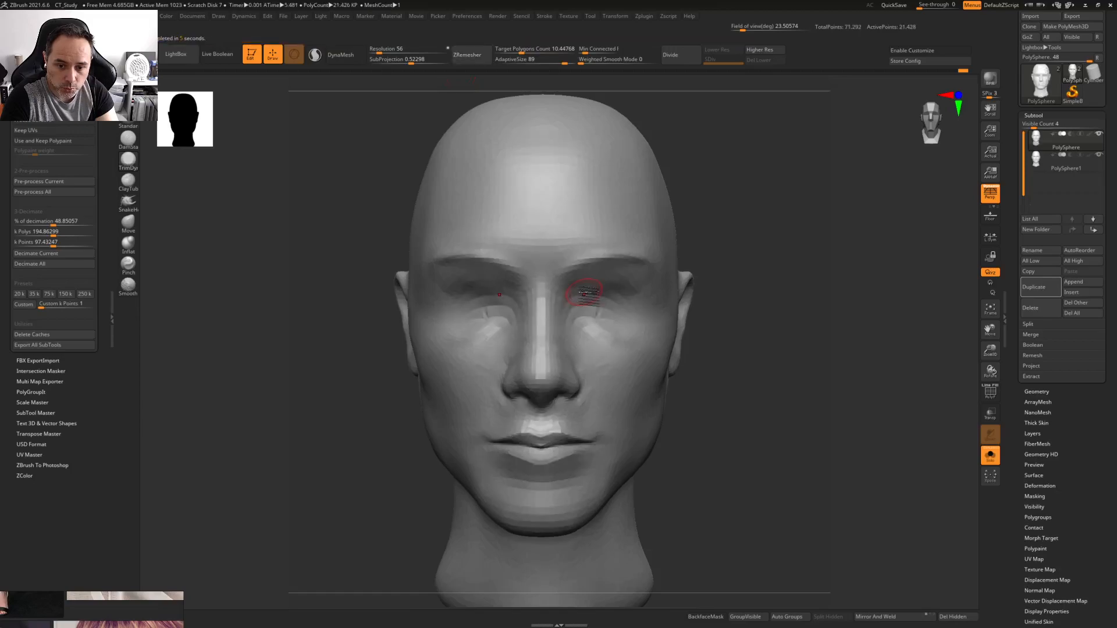
pyautogui.hotkey('shift', 'f')
pyautogui.moveTo(501, 450); pyautogui.dragTo(571, 403, button='right')
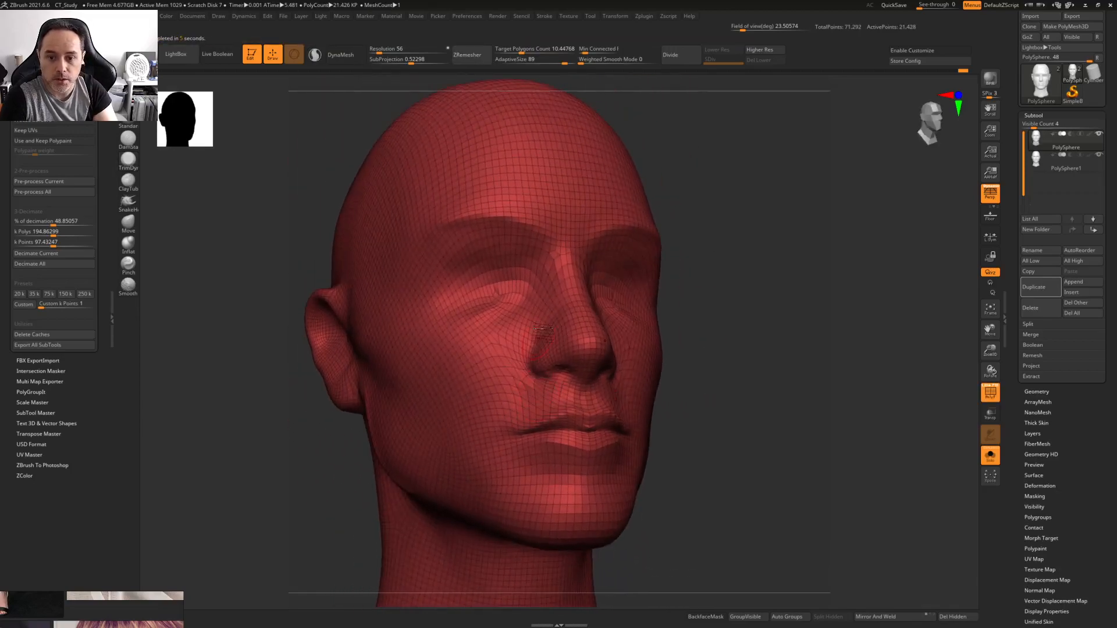
pyautogui.click(470, 55)
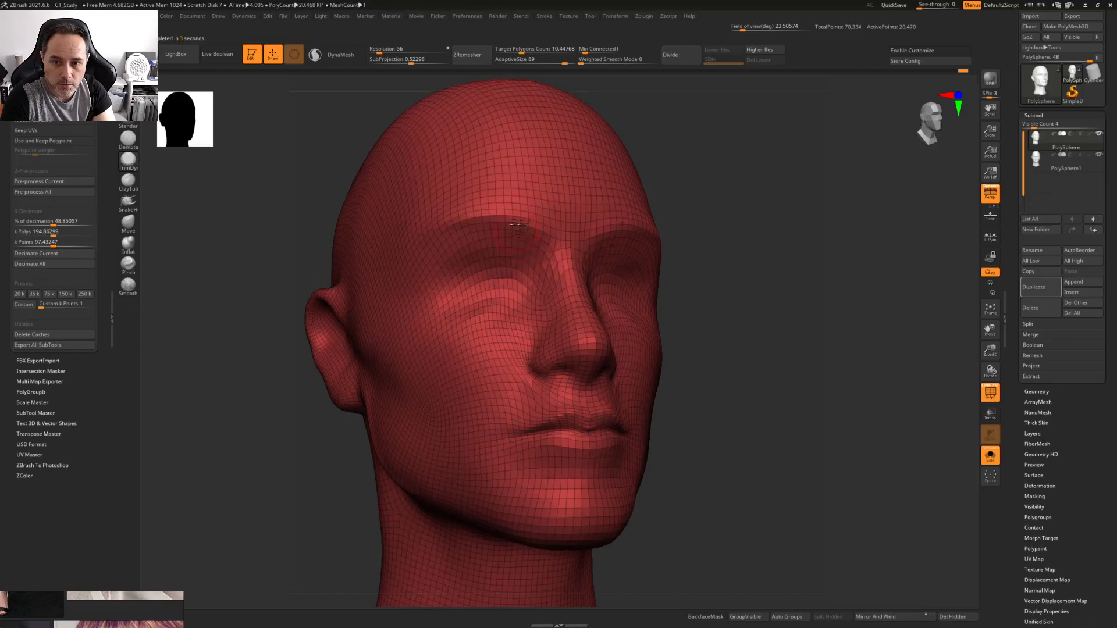
pyautogui.click(471, 58)
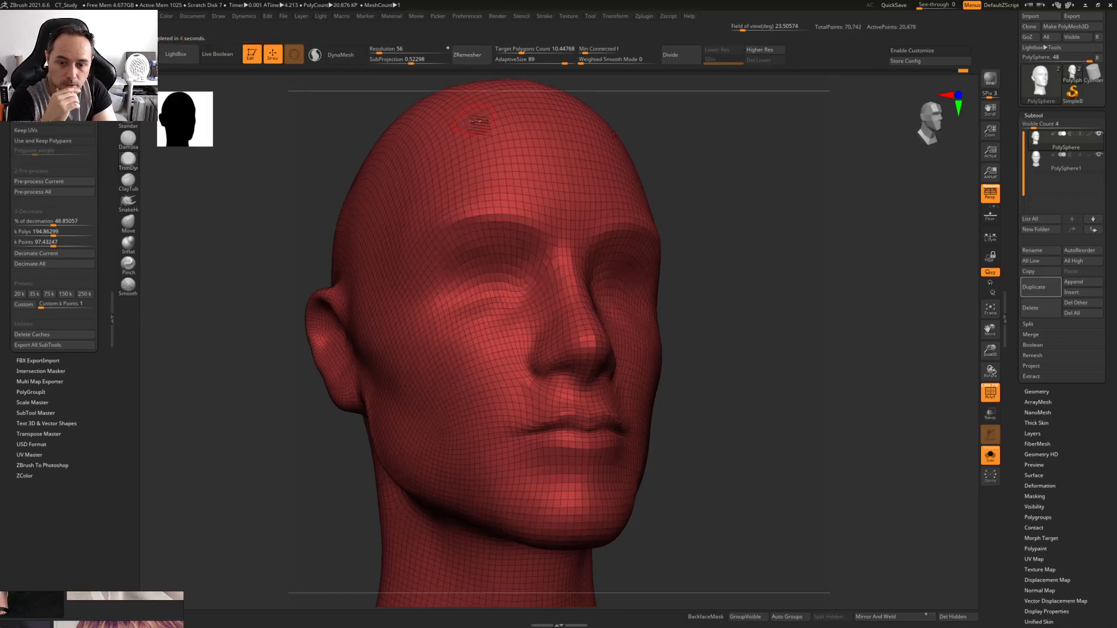
# Run further ZRemesher passes to compare the front-view topology, and undo back to the decimated head
pyautogui.keyDown('shift'); pyautogui.moveTo(567, 168); pyautogui.dragTo(560, 169, button='right'); pyautogui.keyUp('shift')
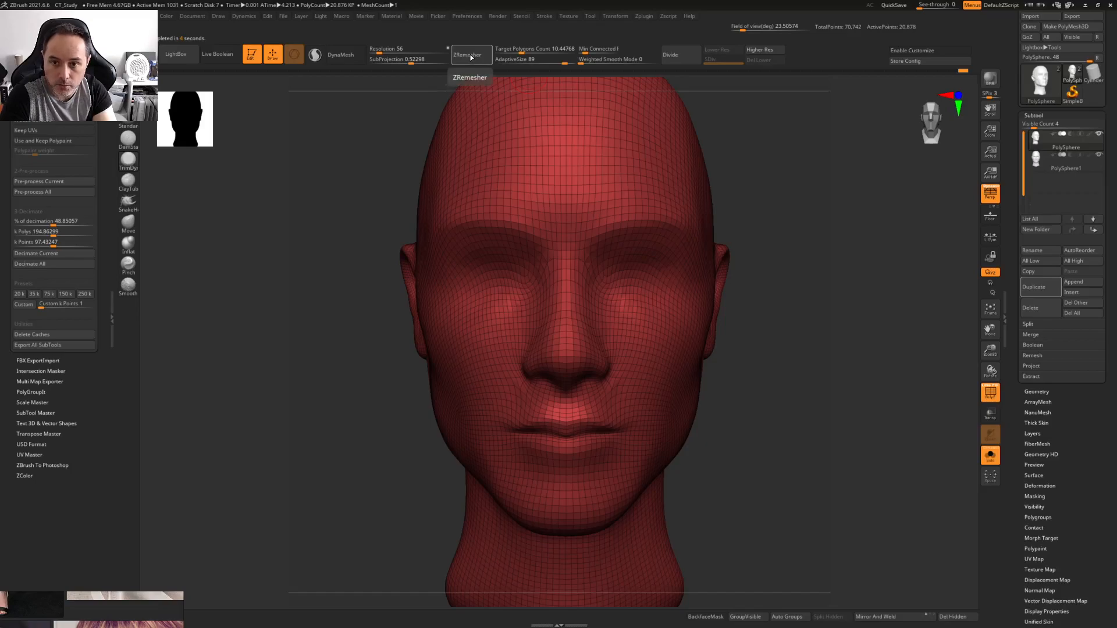
pyautogui.click(473, 59)
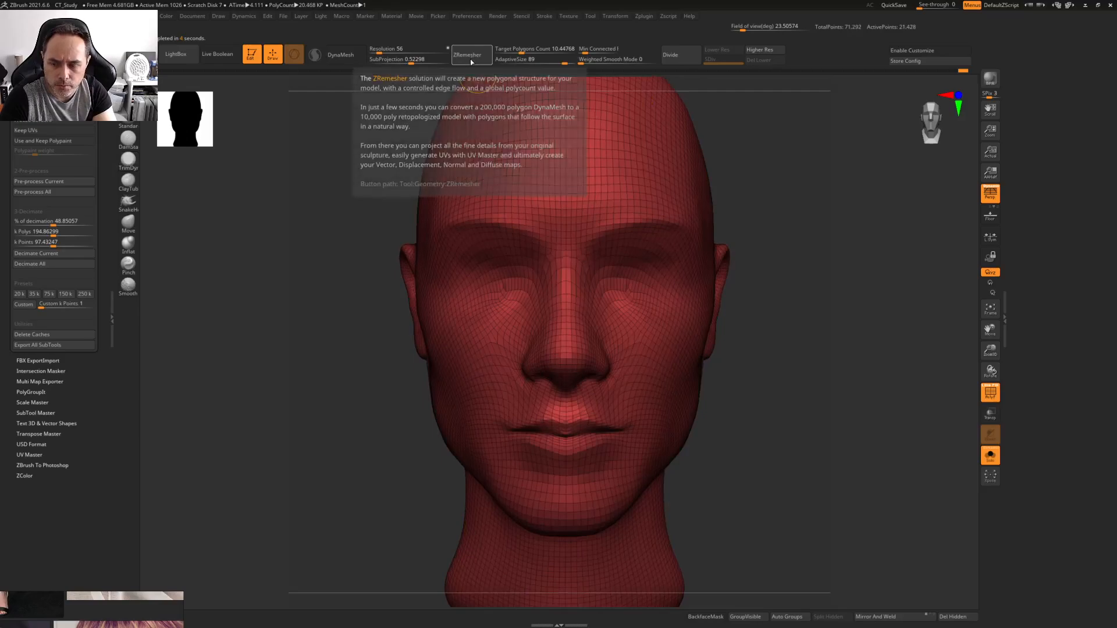
pyautogui.click(471, 58)
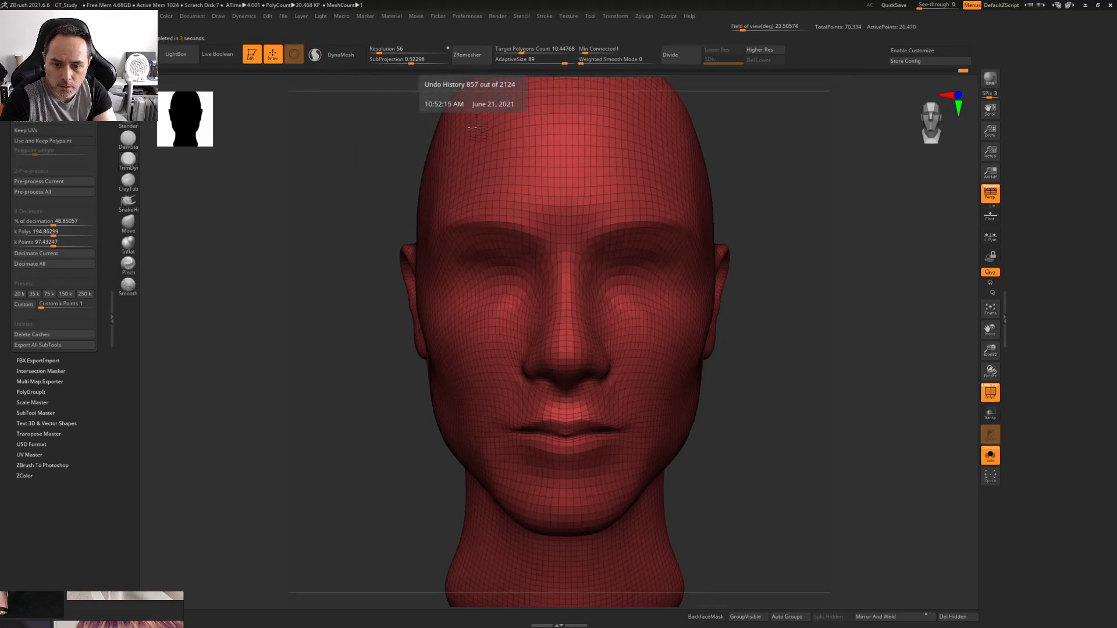
pyautogui.click(474, 59)
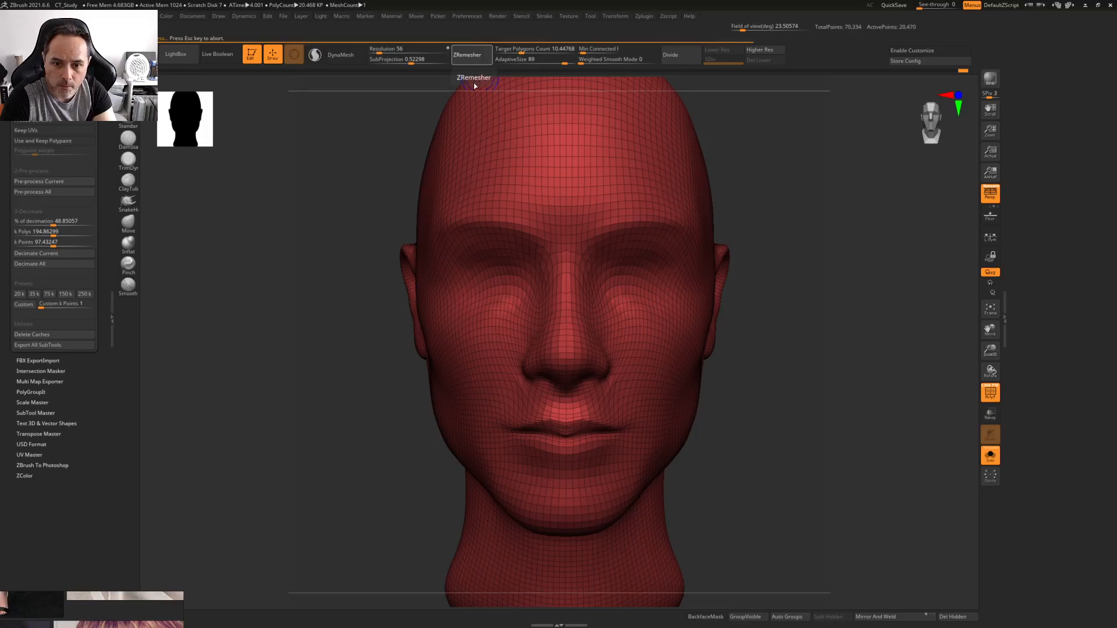
pyautogui.moveTo(478, 137)
pyautogui.mouseDown(button='right')
pyautogui.moveTo(492, 134)
pyautogui.moveTo(488, 150)
pyautogui.mouseUp(button='right')
pyautogui.hotkey('ctrl', 'z')
pyautogui.hotkey('ctrl', 'z')
# Hide the wireframe and switch to the ZRemesherGuides brush for the decimated head
pyautogui.hotkey('shift', 'f')
pyautogui.moveTo(594, 382)
pyautogui.keyDown('shift'); pyautogui.mouseDown(button='right')
pyautogui.moveTo(571, 392)
pyautogui.moveTo(586, 357)
pyautogui.mouseUp(button='right'); pyautogui.keyUp('shift')
pyautogui.press('space')
pyautogui.moveTo(576, 368); pyautogui.dragTo(571, 368)
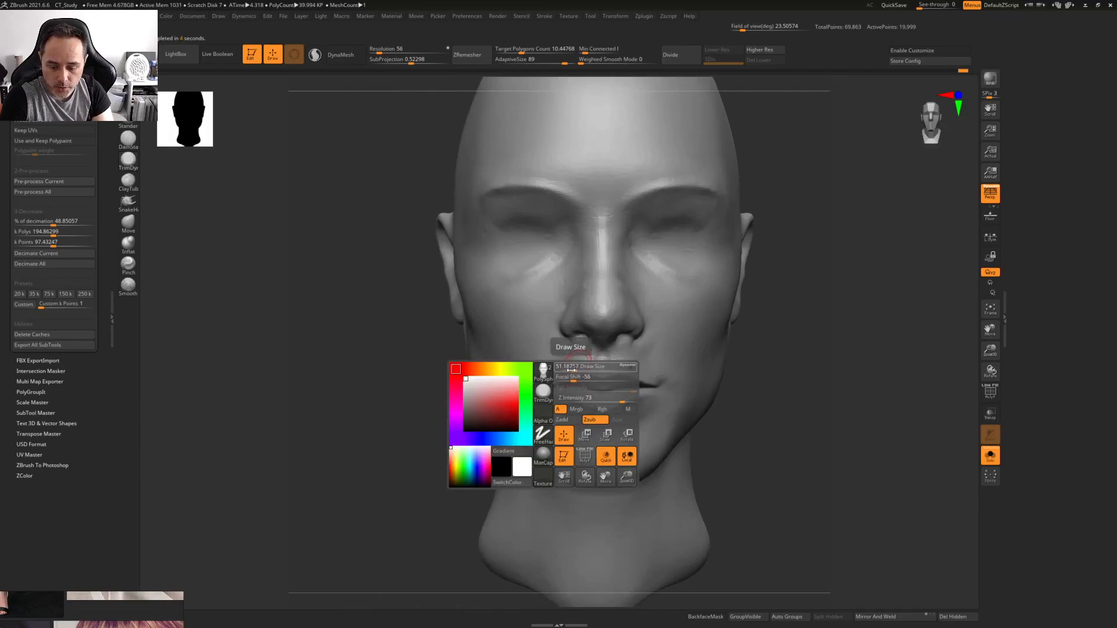
pyautogui.press('b')
pyautogui.press('z')
pyautogui.click(479, 585)
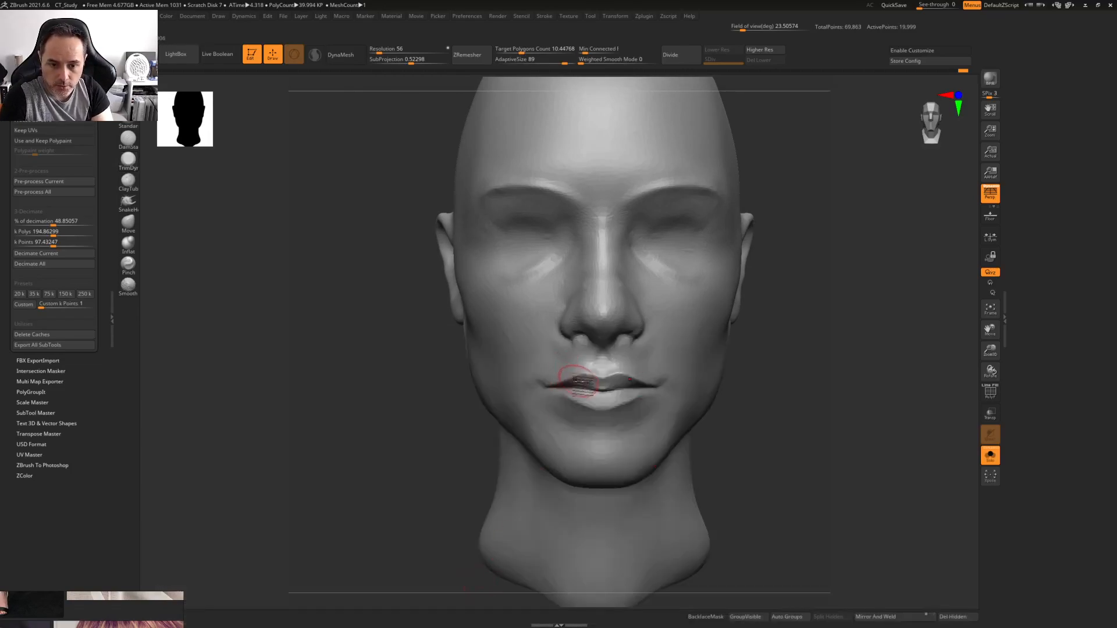
# Draw symmetrical guide curves along the lips, around the mouth and nose, across the cheek below the eye, and over the brow
pyautogui.keyDown('ctrl'); pyautogui.moveTo(576, 380); pyautogui.dragTo(617, 386, button='right'); pyautogui.keyUp('ctrl')
pyautogui.press('space')
pyautogui.moveTo(611, 365)
pyautogui.mouseDown()
pyautogui.moveTo(623, 373)
pyautogui.moveTo(588, 364)
pyautogui.moveTo(505, 385)
pyautogui.moveTo(480, 376)
pyautogui.moveTo(522, 404)
pyautogui.moveTo(626, 436)
pyautogui.mouseUp()
pyautogui.moveTo(617, 192)
pyautogui.keyDown('alt'); pyautogui.mouseDown(button='right')
pyautogui.moveTo(619, 277)
pyautogui.moveTo(642, 262)
pyautogui.mouseUp(button='right'); pyautogui.keyUp('alt')
pyautogui.moveTo(644, 247)
pyautogui.mouseDown()
pyautogui.moveTo(505, 326)
pyautogui.moveTo(451, 458)
pyautogui.moveTo(570, 594)
pyautogui.mouseUp()
pyautogui.keyDown('alt'); pyautogui.moveTo(652, 402); pyautogui.dragTo(571, 320, button='right'); pyautogui.keyUp('alt')
pyautogui.moveTo(606, 326); pyautogui.dragTo(442, 357)
pyautogui.keyDown('alt'); pyautogui.moveTo(565, 219); pyautogui.dragTo(607, 326, button='right'); pyautogui.keyUp('alt')
pyautogui.moveTo(644, 284)
pyautogui.mouseDown()
pyautogui.moveTo(466, 352)
pyautogui.moveTo(416, 333)
pyautogui.mouseUp()
pyautogui.moveTo(644, 252)
pyautogui.mouseDown()
pyautogui.moveTo(582, 225)
pyautogui.moveTo(447, 254)
pyautogui.mouseUp()
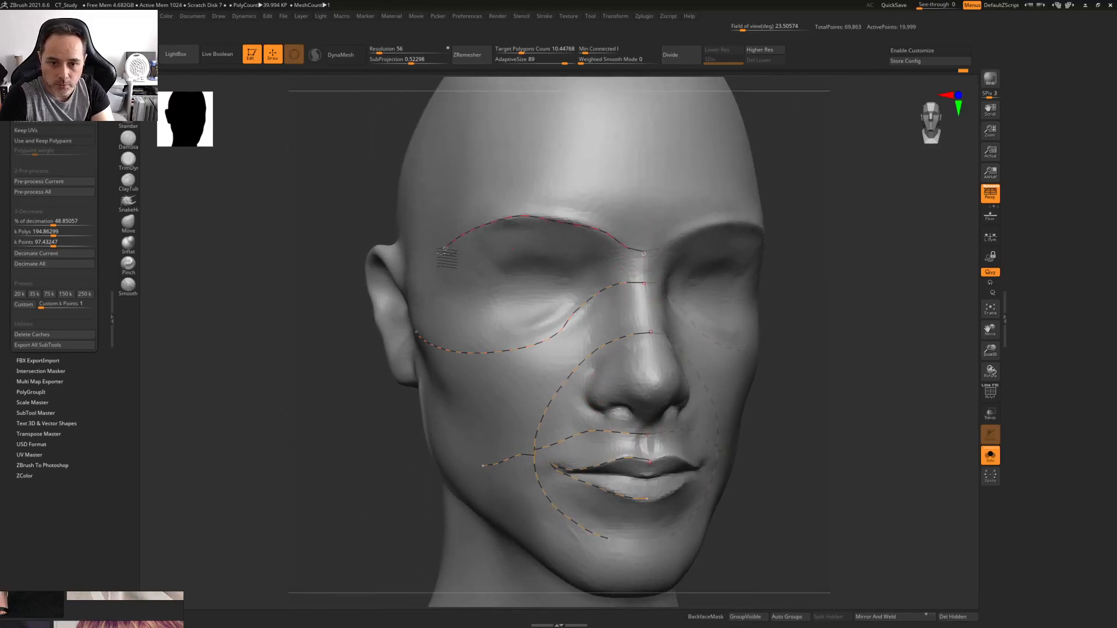
pyautogui.moveTo(671, 243)
pyautogui.keyDown('ctrl'); pyautogui.mouseDown(button='right')
pyautogui.moveTo(558, 239)
pyautogui.moveTo(492, 280)
pyautogui.moveTo(553, 309)
pyautogui.moveTo(473, 295)
pyautogui.mouseUp(button='right'); pyautogui.keyUp('ctrl')
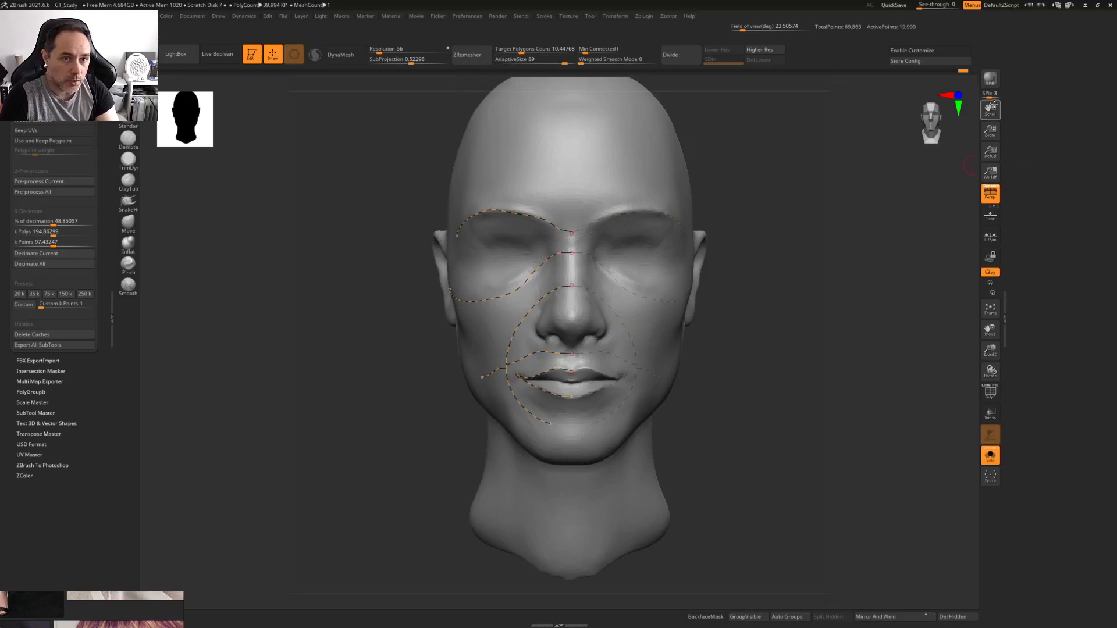
# Bring back the Tool palette and expand the ZRemesher settings under Geometry
pyautogui.click(589, 20)
pyautogui.click(586, 18)
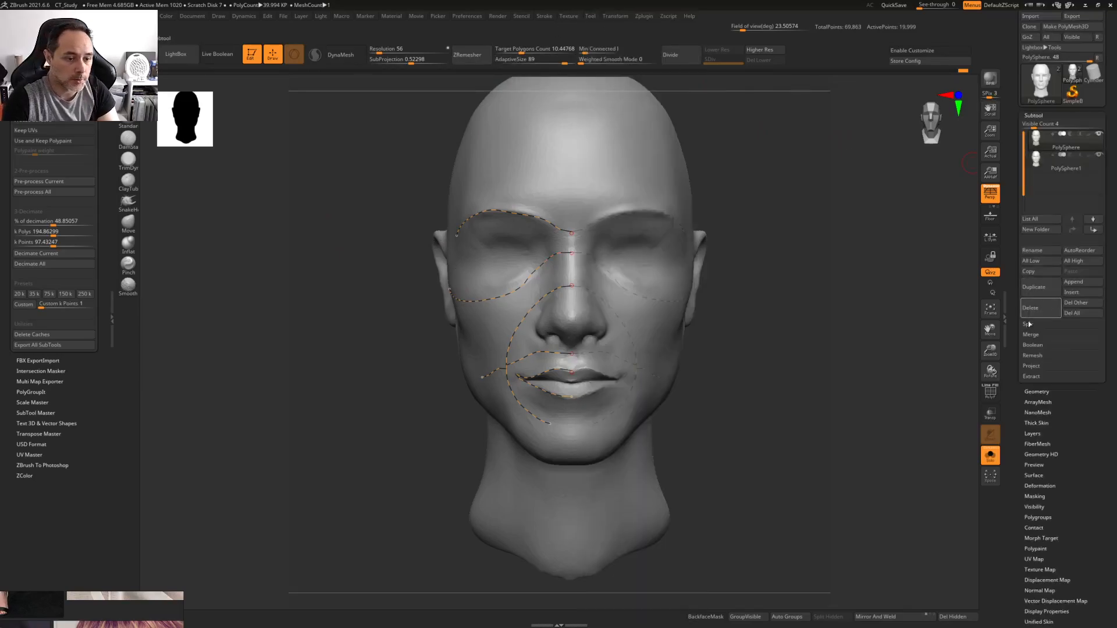
pyautogui.click(1035, 392)
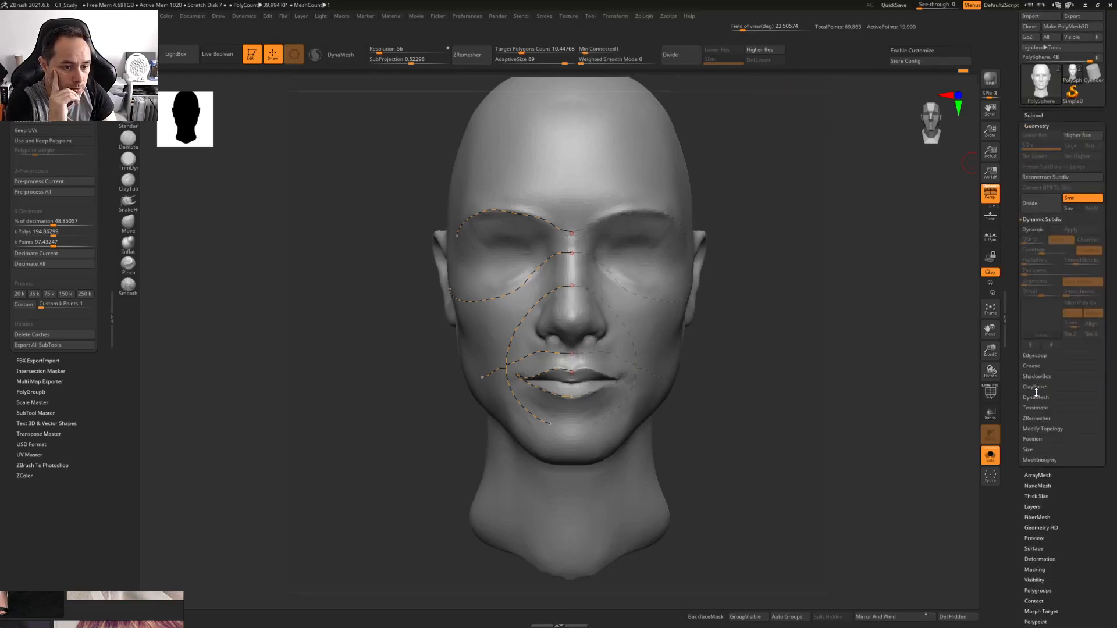
pyautogui.click(1036, 418)
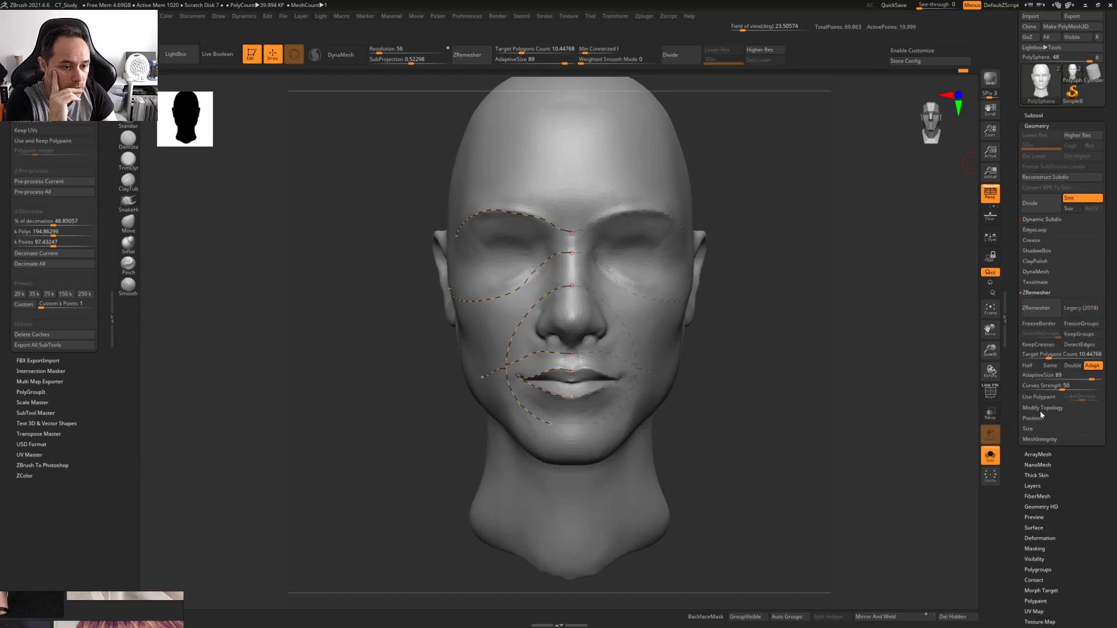
# Try ZRemesher with the guide curves at target 10.44768 and AdaptiveSize 89, inspect the wireframe, and undo the remesh
pyautogui.click(1082, 309)
pyautogui.click(1079, 308)
pyautogui.click(1041, 312)
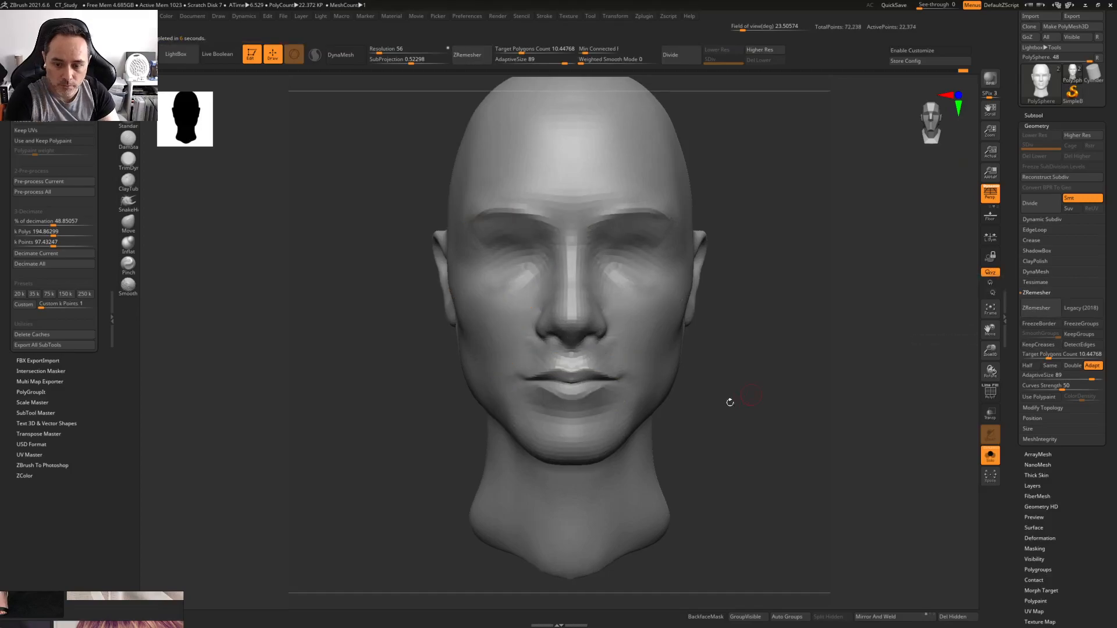
pyautogui.hotkey('shift', 'f')
pyautogui.moveTo(745, 398); pyautogui.dragTo(655, 382)
pyautogui.hotkey('ctrl', 'z')
pyautogui.moveTo(583, 373); pyautogui.dragTo(588, 372)
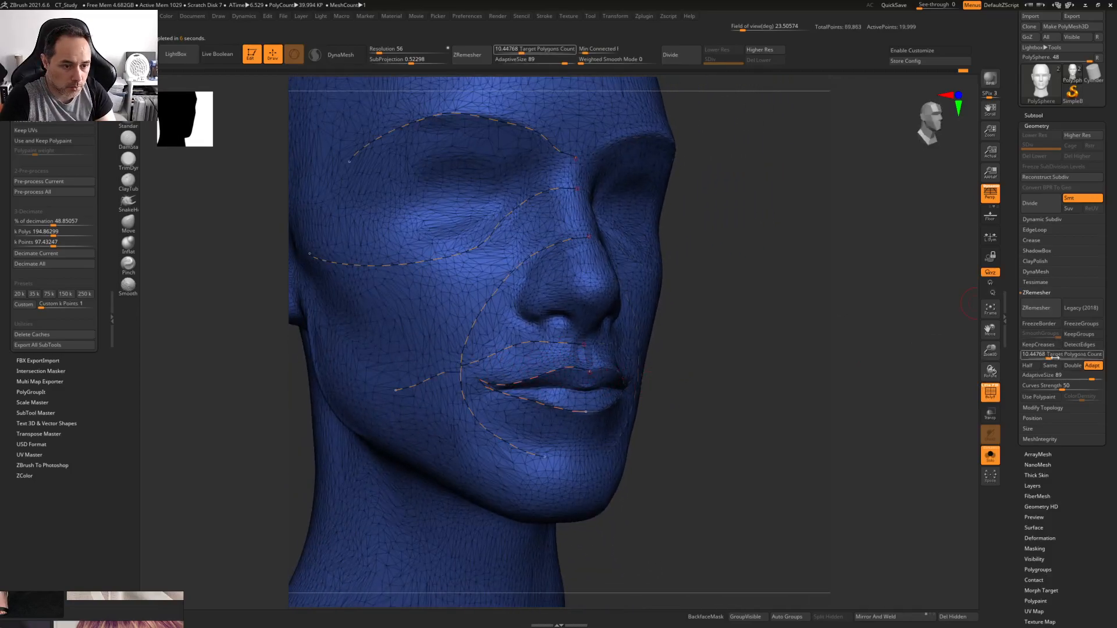
# Set AdaptiveSize to 100 and Curves Strength to 93, enable Legacy (2018), and remesh the head along the guides
pyautogui.moveTo(1069, 387); pyautogui.dragTo(1102, 377)
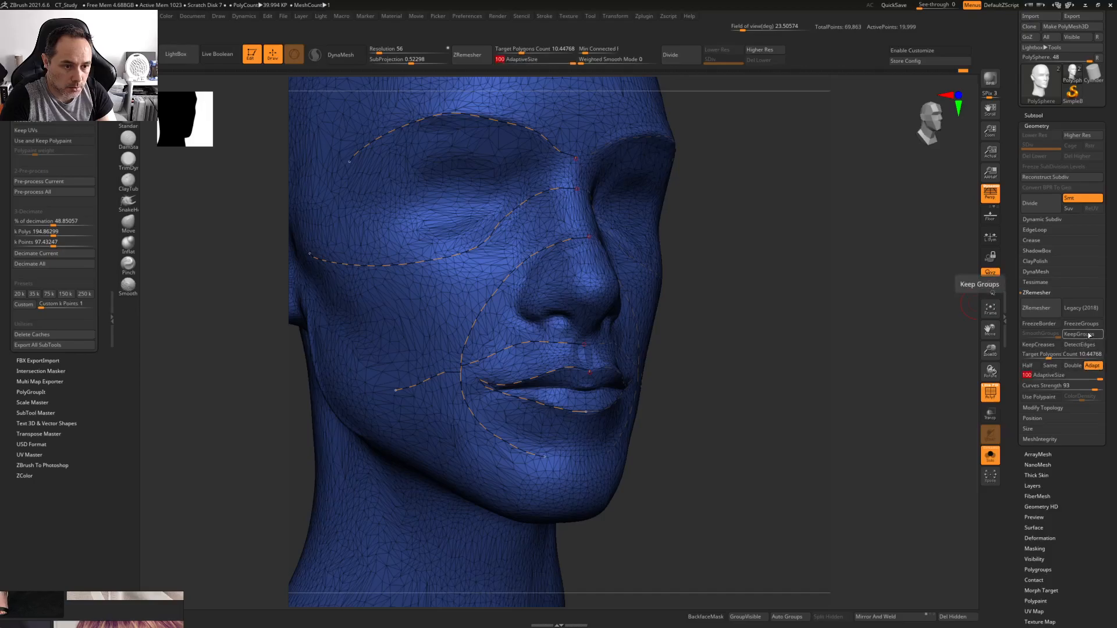
pyautogui.click(1072, 308)
pyautogui.click(1039, 308)
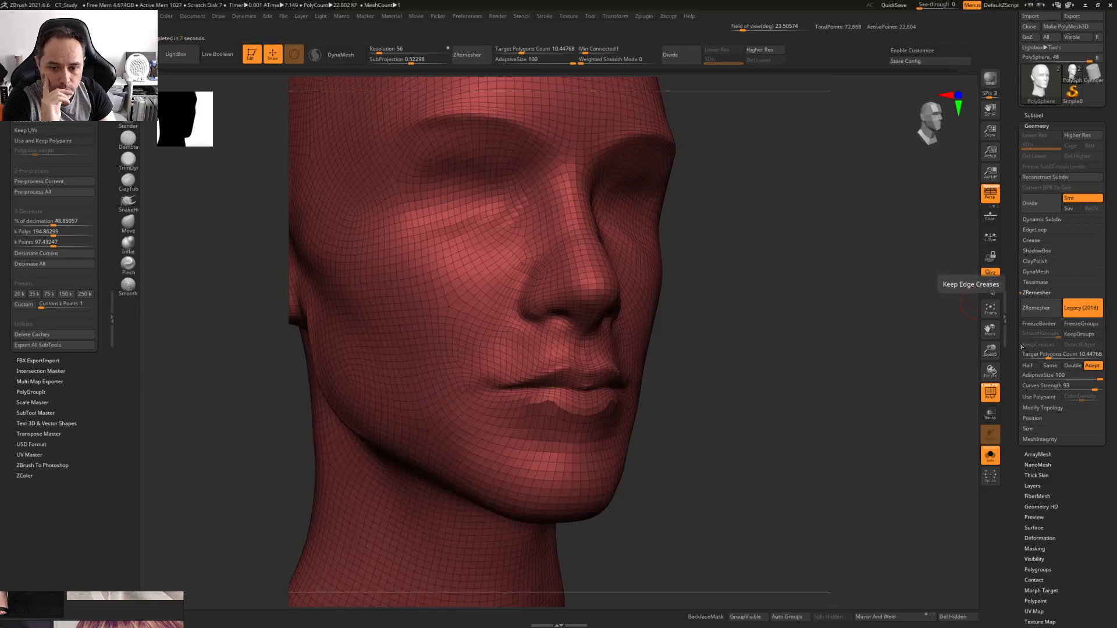
# Try remeshing the guided head with Legacy (2018) disabled to compare the topology, and undo the result
pyautogui.click(1081, 309)
pyautogui.click(1035, 312)
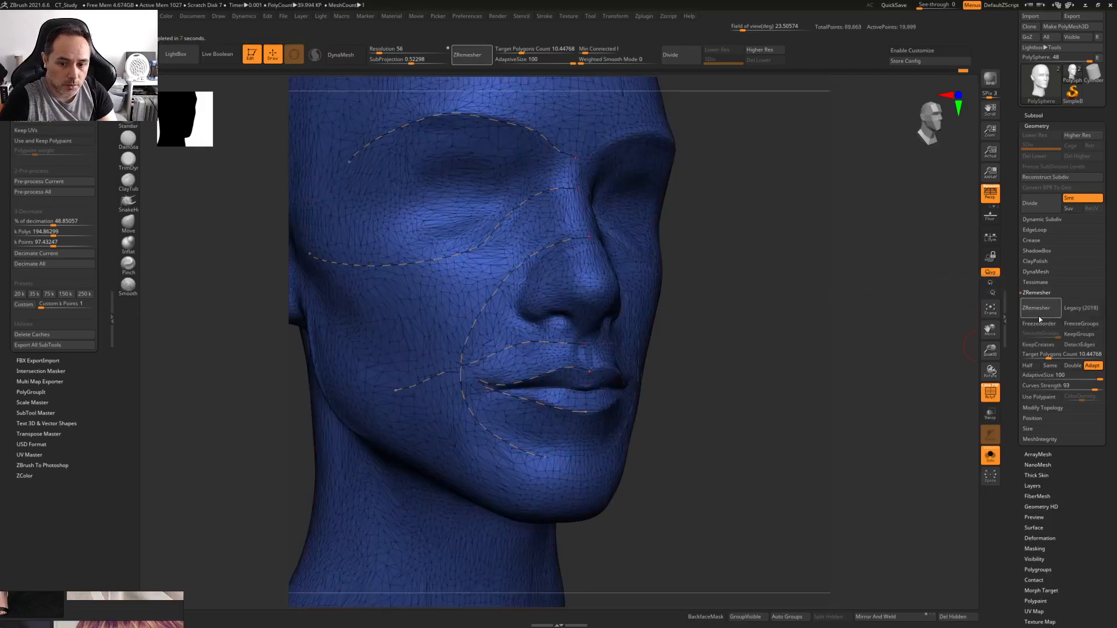
pyautogui.press('ctrl')
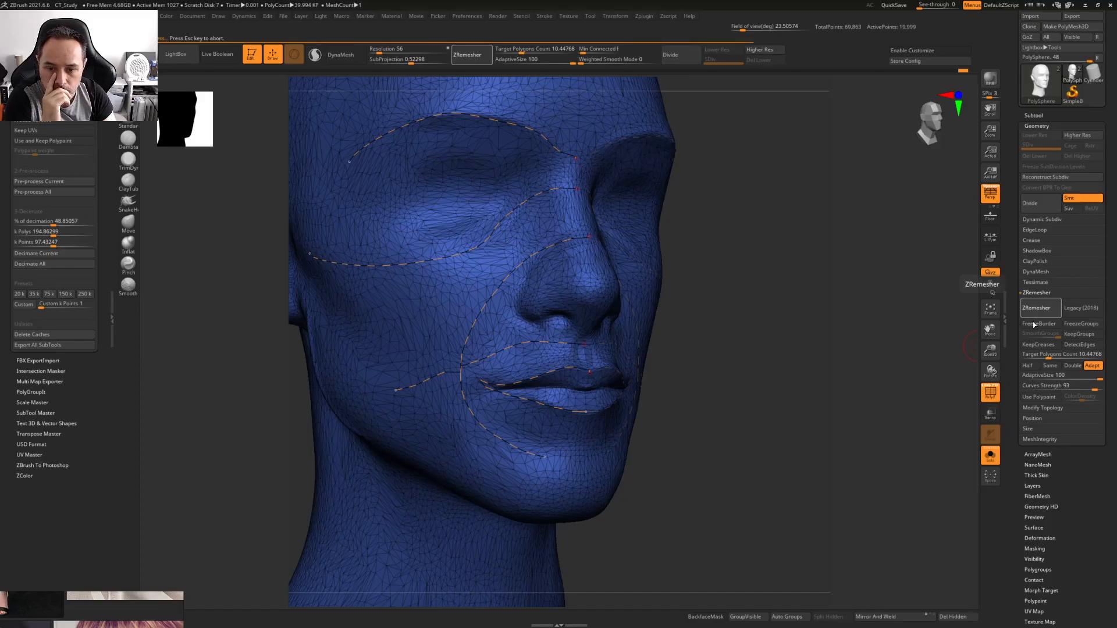
pyautogui.hotkey('ctrl', 'z')
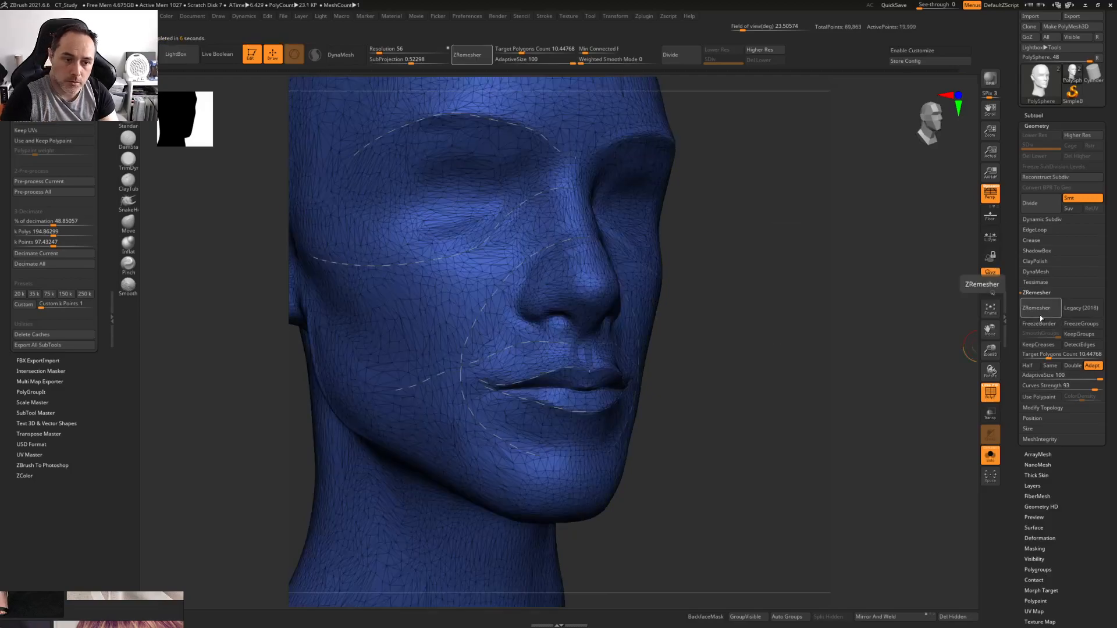
pyautogui.click(1042, 313)
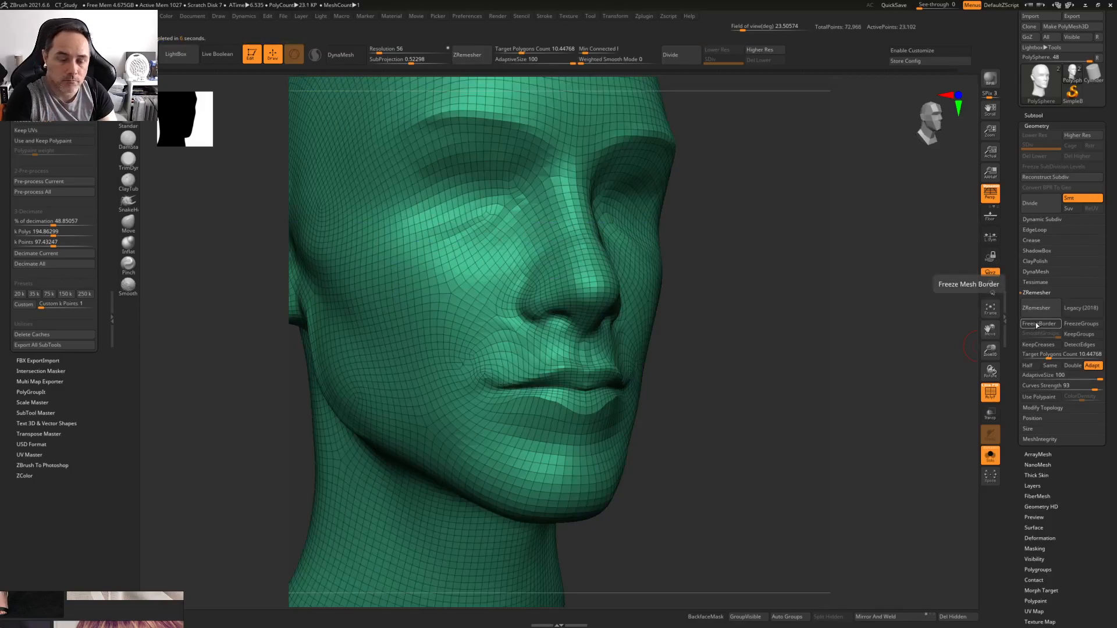
pyautogui.hotkey('ctrl', 'z')
# Try Legacy (2018) ZRemesher with a target polygon count of 20.69307, inspect the denser topology, and undo it
pyautogui.click(1081, 308)
pyautogui.click(1048, 355)
pyautogui.moveTo(1047, 355); pyautogui.dragTo(1057, 356)
pyautogui.click(1049, 316)
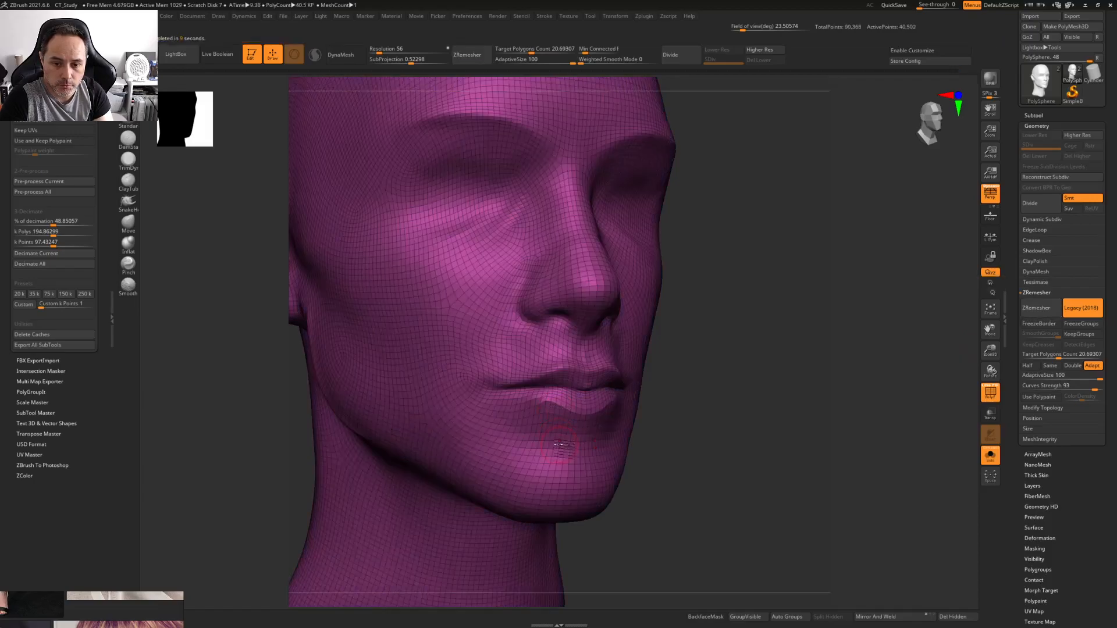
pyautogui.moveTo(567, 433)
pyautogui.mouseDown(button='right')
pyautogui.moveTo(543, 426)
pyautogui.moveTo(582, 412)
pyautogui.moveTo(495, 416)
pyautogui.mouseUp(button='right')
pyautogui.keyDown('ctrl'); pyautogui.moveTo(494, 416); pyautogui.dragTo(495, 349, button='right'); pyautogui.keyUp('ctrl')
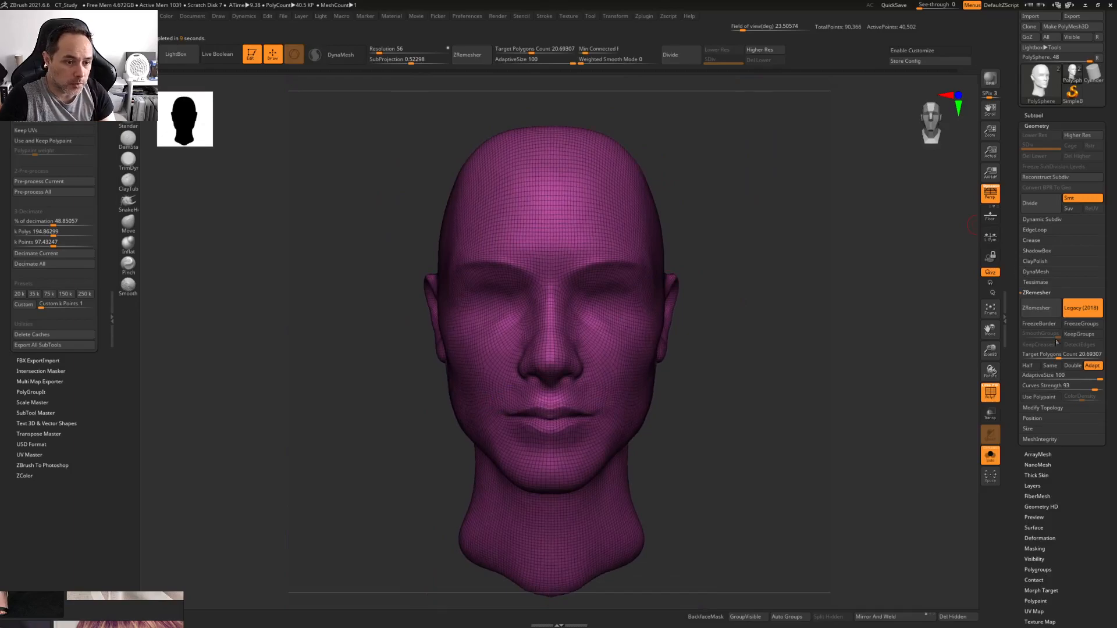
pyautogui.hotkey('ctrl', 'z')
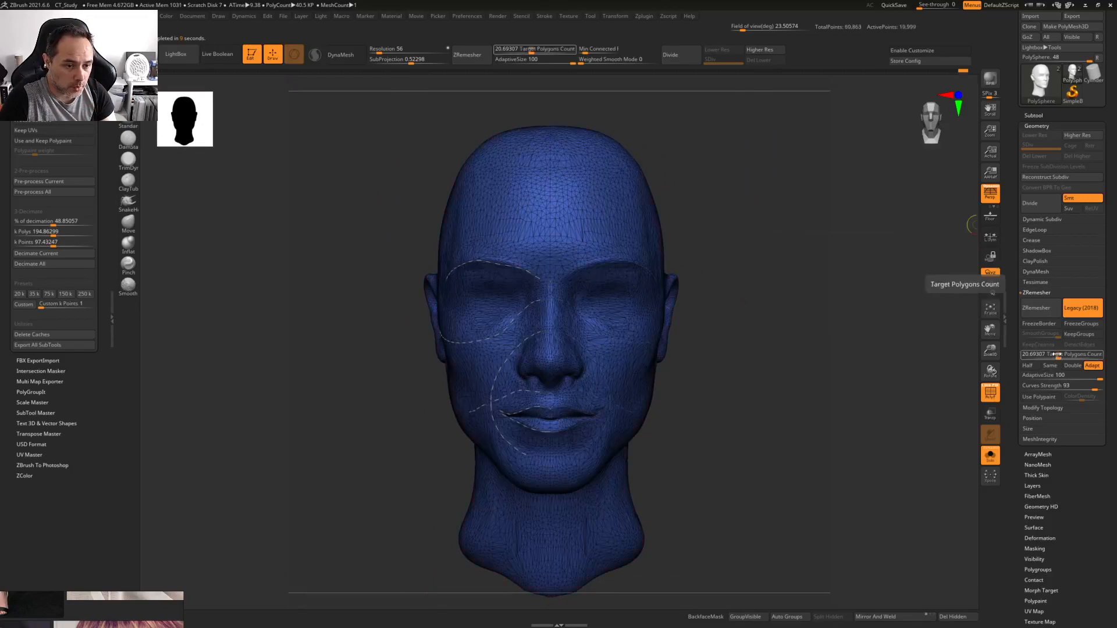
# Remesh the head with a target polygon count of 4.61721 and hide the wireframe to check the low-density surface
pyautogui.moveTo(1057, 357); pyautogui.dragTo(1040, 358)
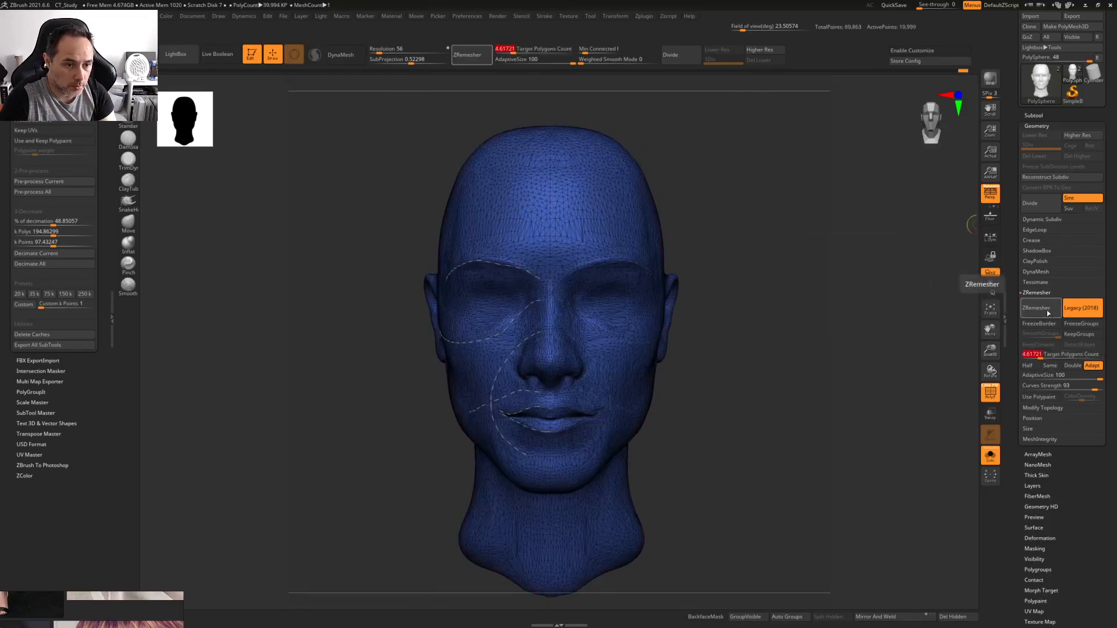
pyautogui.click(1047, 311)
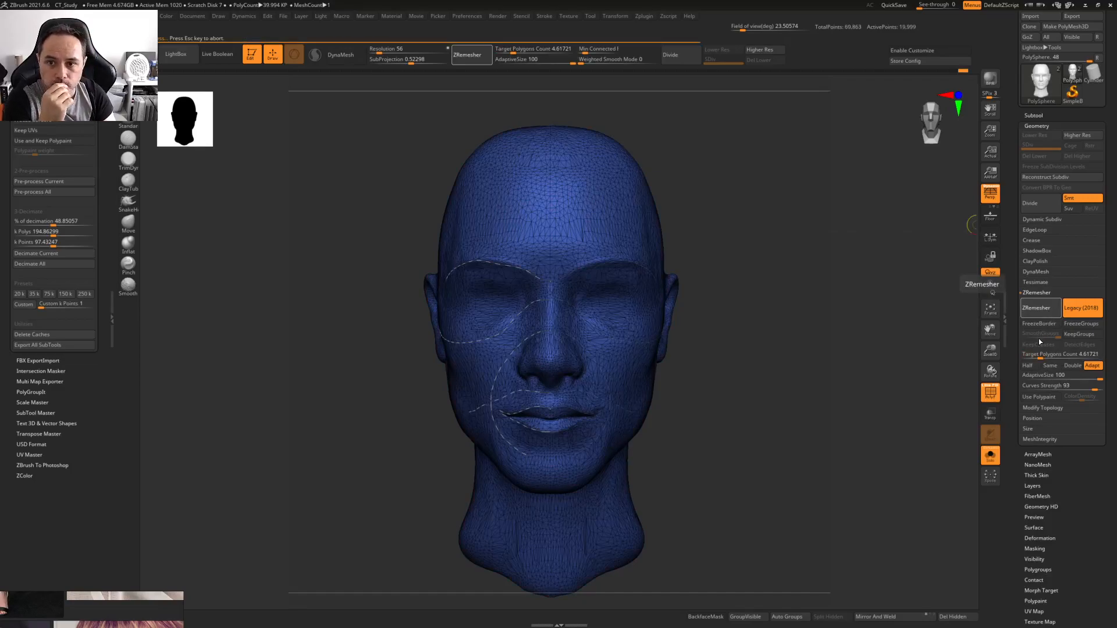
pyautogui.keyDown('alt'); pyautogui.moveTo(822, 385); pyautogui.dragTo(812, 457); pyautogui.keyUp('alt')
pyautogui.hotkey('shift', 'f')
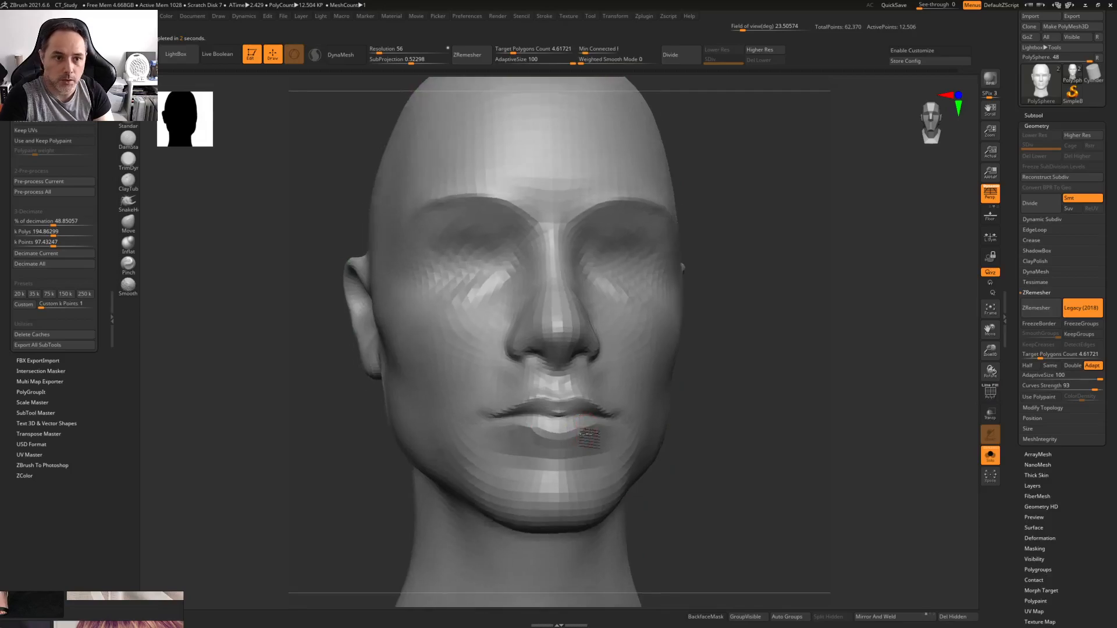
pyautogui.press('f')
# Enlarge the brush and smooth the faceted surface around the eyes, cheeks and jaw of the remeshed head
pyautogui.press('space')
pyautogui.moveTo(638, 289); pyautogui.dragTo(663, 290)
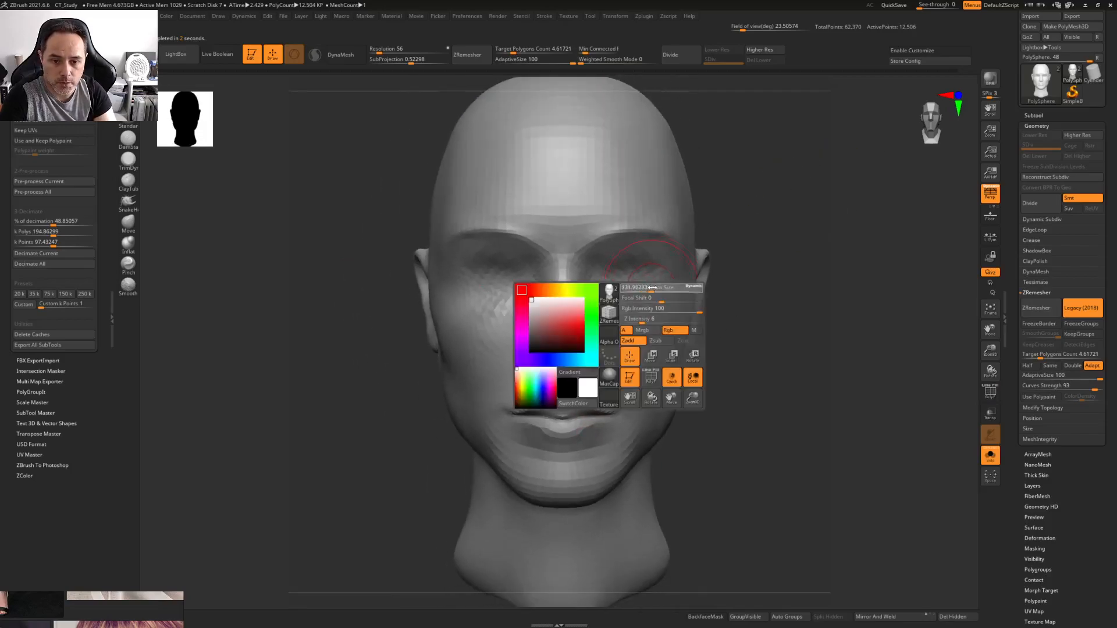
pyautogui.hotkey('shift', 'f')
pyautogui.hotkey('shift', 'f')
pyautogui.press('space')
pyautogui.moveTo(519, 323)
pyautogui.mouseDown()
pyautogui.moveTo(481, 298)
pyautogui.moveTo(526, 314)
pyautogui.mouseUp()
pyautogui.keyDown('shift'); pyautogui.moveTo(654, 298); pyautogui.dragTo(665, 349); pyautogui.keyUp('shift')
pyautogui.keyDown('ctrl'); pyautogui.moveTo(667, 350); pyautogui.dragTo(702, 281, button='right'); pyautogui.keyUp('ctrl')
pyautogui.keyDown('shift'); pyautogui.moveTo(492, 386); pyautogui.dragTo(545, 425); pyautogui.keyUp('shift')
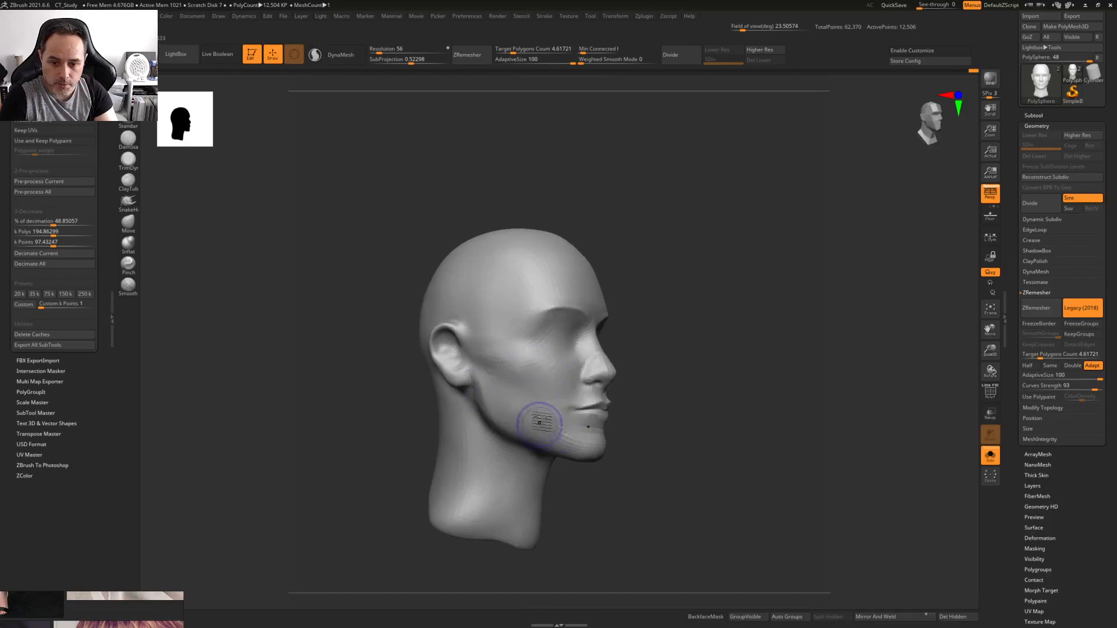
pyautogui.keyDown('shift'); pyautogui.moveTo(544, 425); pyautogui.dragTo(487, 374, button='right'); pyautogui.keyUp('shift')
pyautogui.moveTo(669, 332)
pyautogui.keyDown('alt'); pyautogui.mouseDown(button='right')
pyautogui.moveTo(628, 317)
pyautogui.moveTo(646, 324)
pyautogui.moveTo(636, 309)
pyautogui.mouseUp(button='right'); pyautogui.keyUp('alt')
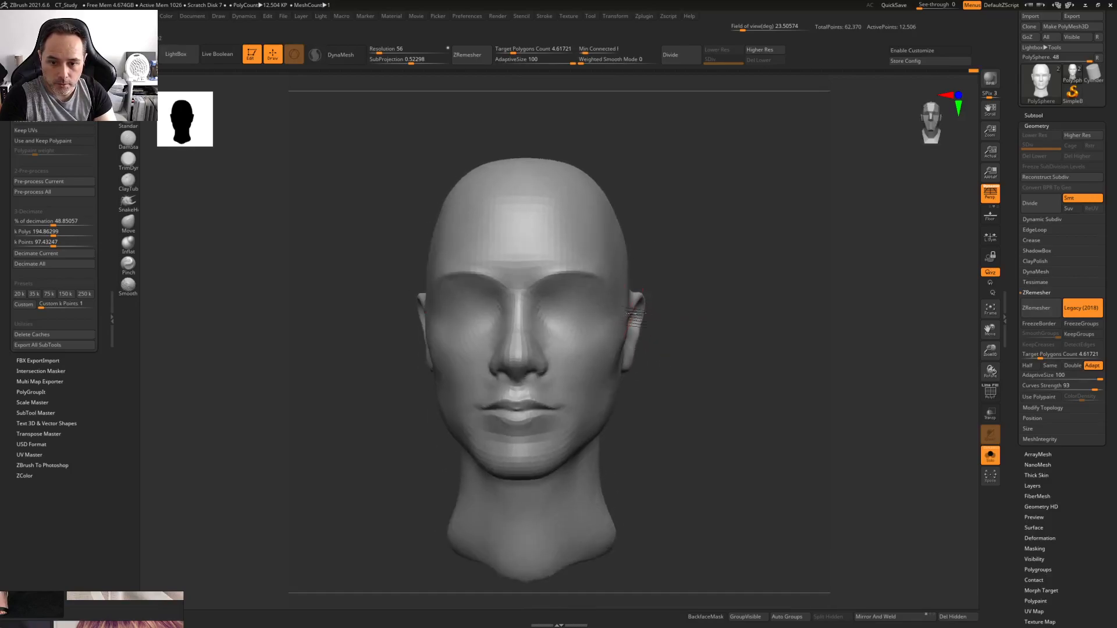
# Reshape the nose bridge and tip from the side profile with a resized brush
pyautogui.press('space')
pyautogui.moveTo(538, 313); pyautogui.dragTo(524, 299)
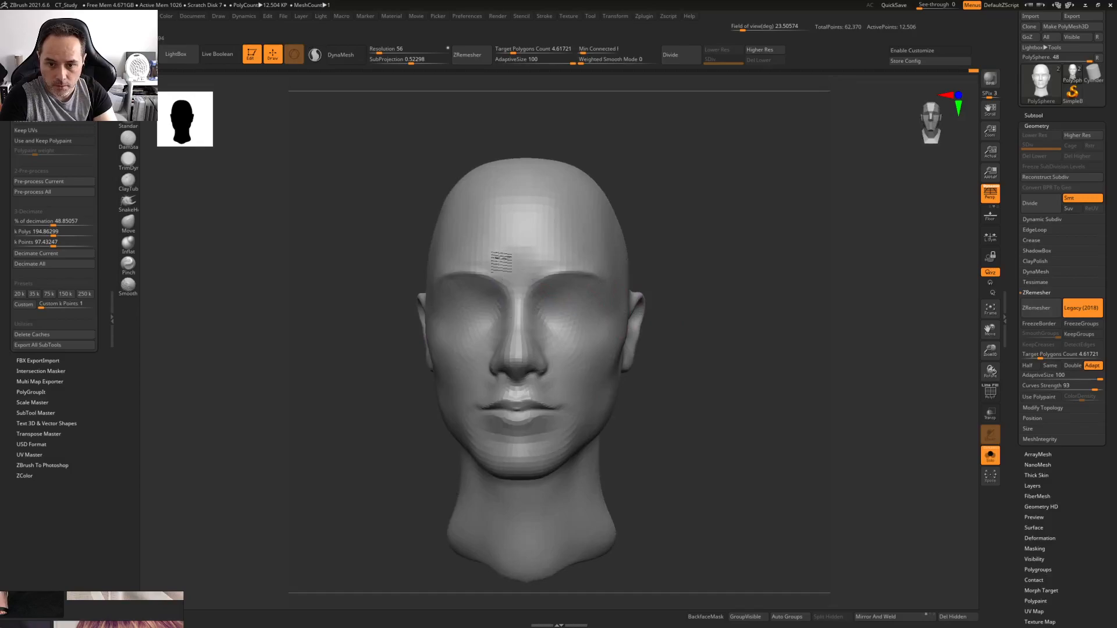
pyautogui.moveTo(528, 261)
pyautogui.mouseDown(button='right')
pyautogui.moveTo(498, 287)
pyautogui.moveTo(519, 287)
pyautogui.mouseUp(button='right')
pyautogui.moveTo(581, 302)
pyautogui.keyDown('alt'); pyautogui.mouseDown(button='right')
pyautogui.moveTo(561, 295)
pyautogui.moveTo(533, 330)
pyautogui.mouseUp(button='right'); pyautogui.keyUp('alt')
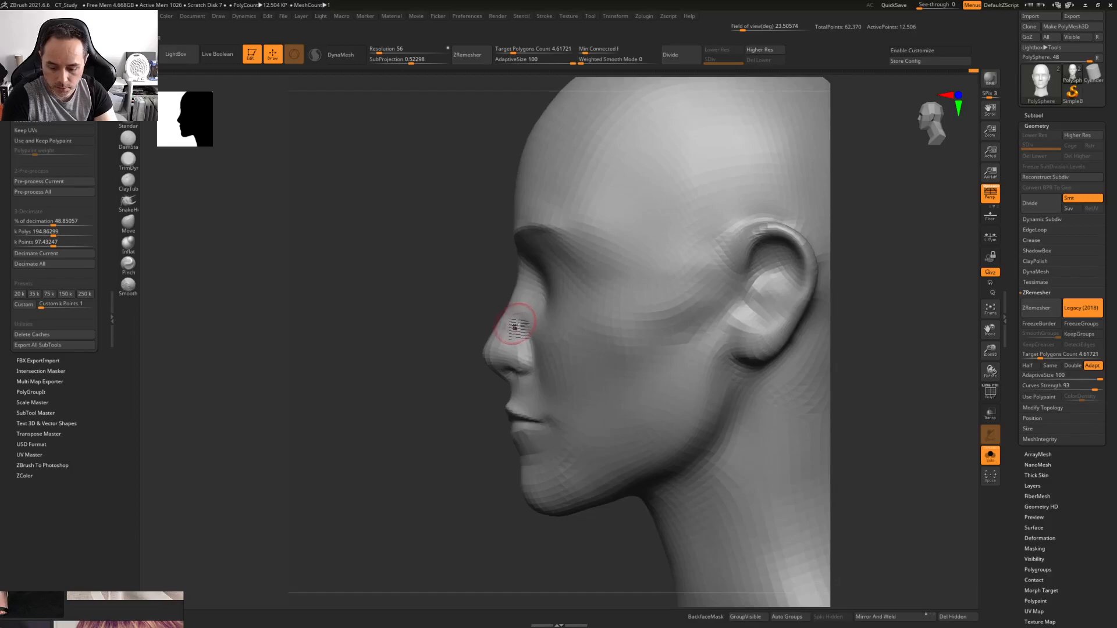
pyautogui.press('space')
pyautogui.moveTo(520, 319); pyautogui.dragTo(517, 320)
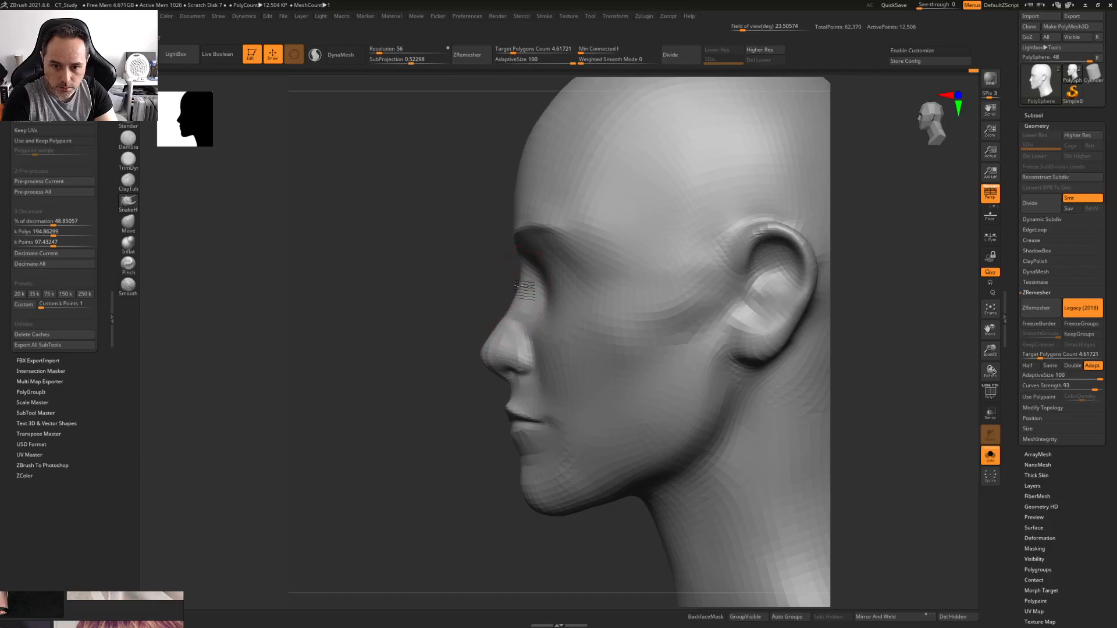
# Switch to the DamStandard brush and refine the side of the face between the eye and ear
pyautogui.moveTo(560, 285)
pyautogui.mouseDown(button='right')
pyautogui.moveTo(643, 292)
pyautogui.moveTo(580, 291)
pyautogui.mouseUp(button='right')
pyautogui.press('b')
pyautogui.press('d')
pyautogui.press('s')
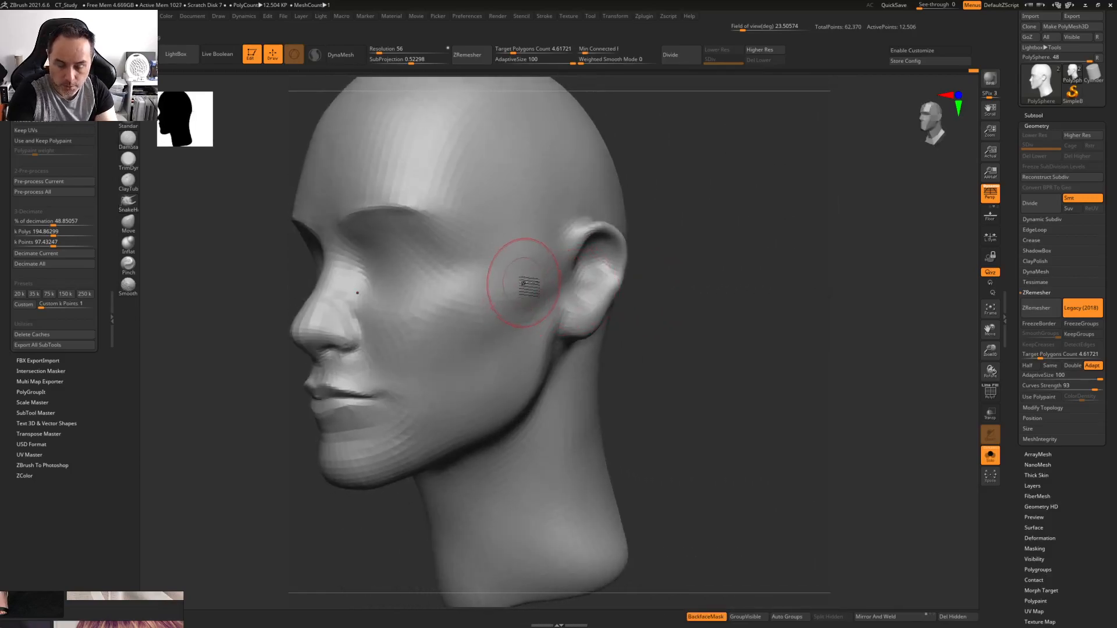
pyautogui.moveTo(560, 286)
pyautogui.mouseDown()
pyautogui.moveTo(486, 317)
pyautogui.moveTo(486, 337)
pyautogui.moveTo(504, 329)
pyautogui.mouseUp()
pyautogui.rightClick(502, 330)
pyautogui.moveTo(507, 330); pyautogui.dragTo(663, 332, button='right')
# Bring the reference photo board beside the head and compare the face from front and three-quarter views while softening the cheek
pyautogui.moveTo(122, 613); pyautogui.dragTo(318, 175)
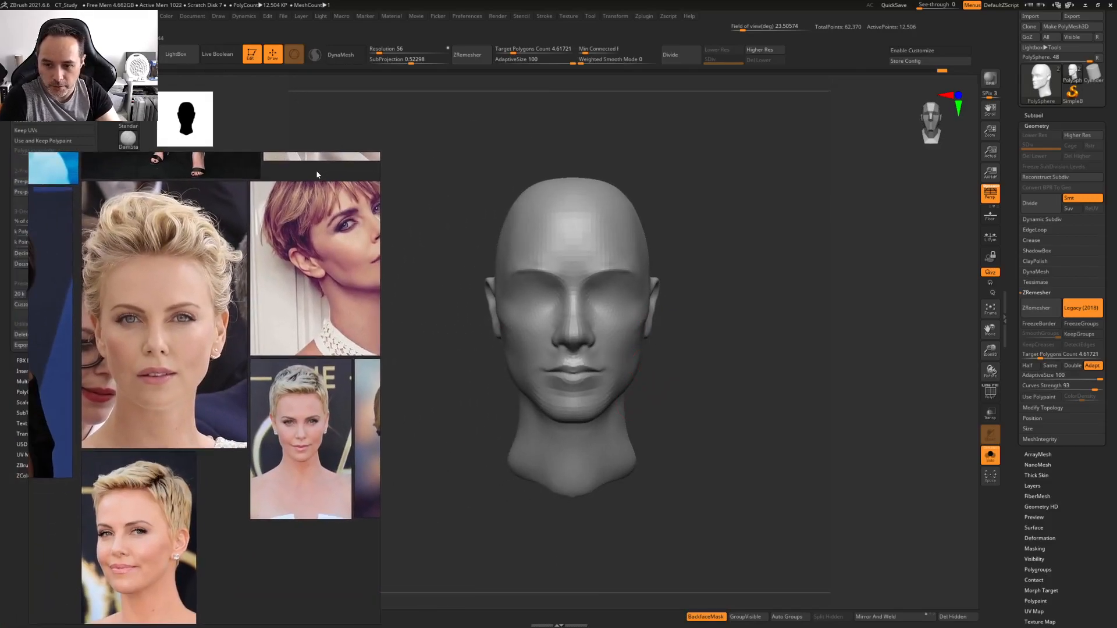
pyautogui.moveTo(607, 321)
pyautogui.mouseDown(button='right')
pyautogui.moveTo(678, 337)
pyautogui.moveTo(592, 317)
pyautogui.mouseUp(button='right')
pyautogui.moveTo(640, 344)
pyautogui.keyDown('ctrl'); pyautogui.mouseDown(button='right')
pyautogui.moveTo(692, 367)
pyautogui.moveTo(665, 370)
pyautogui.mouseUp(button='right'); pyautogui.keyUp('ctrl')
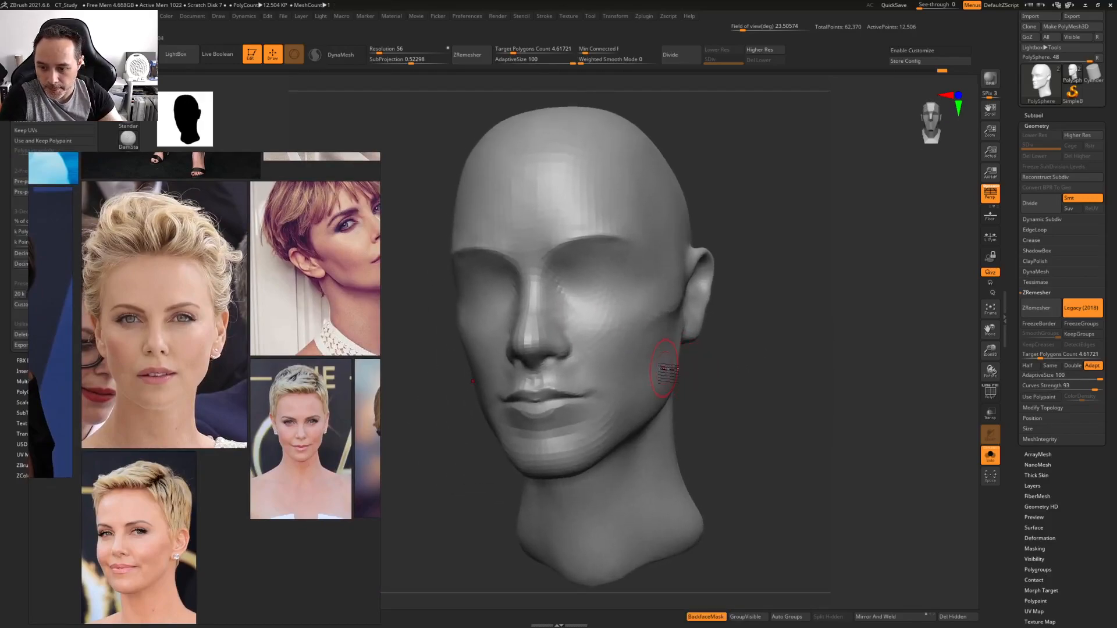
pyautogui.moveTo(643, 256); pyautogui.dragTo(699, 299, button='right')
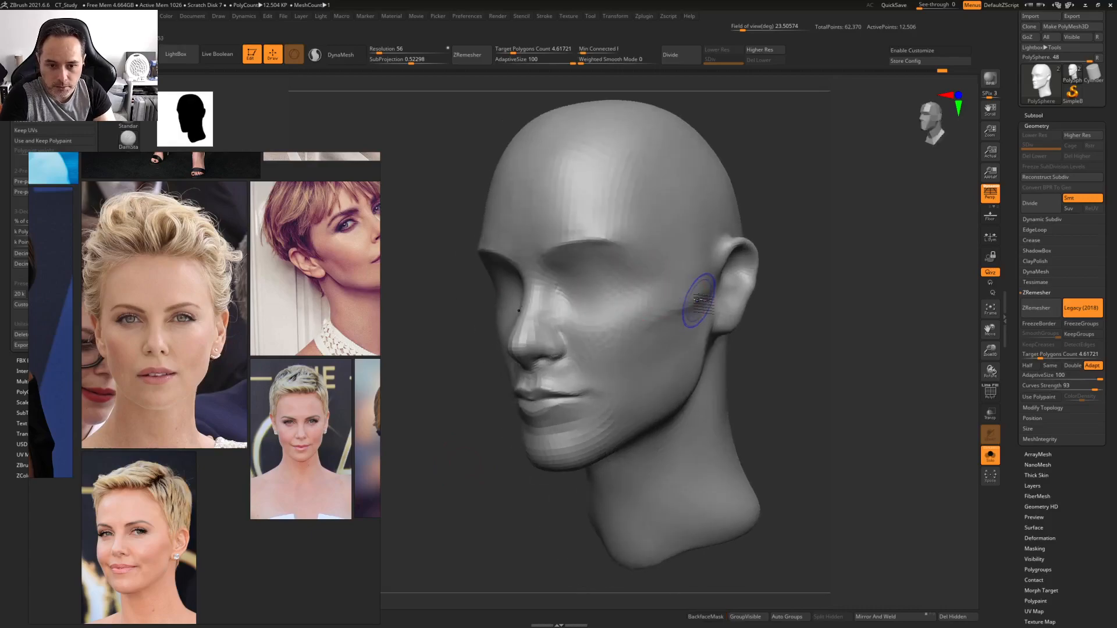
pyautogui.moveTo(640, 339); pyautogui.dragTo(594, 326, button='right')
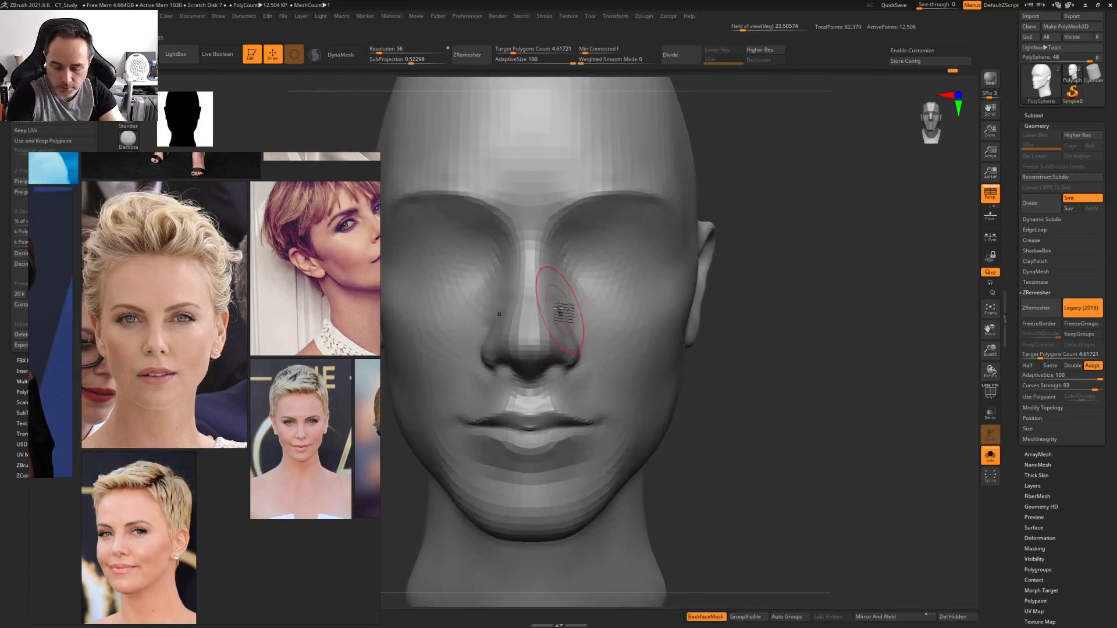
# Carve and soften the creases running down from the nose wings, and divide the head mesh once
pyautogui.press('space')
pyautogui.moveTo(461, 337); pyautogui.dragTo(593, 317, button='right')
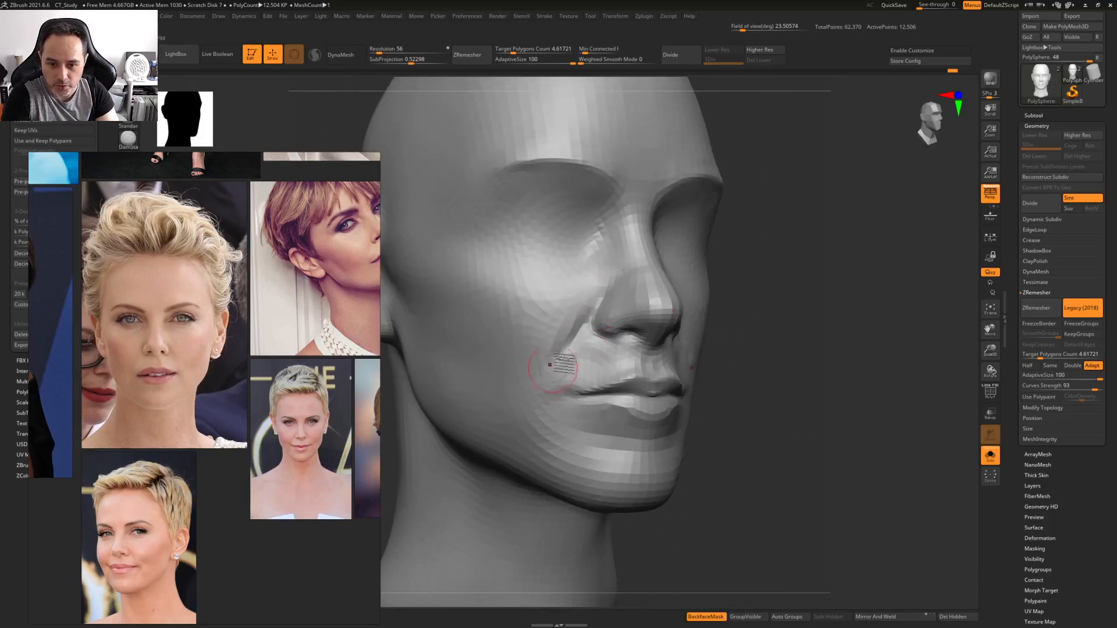
pyautogui.press('shift')
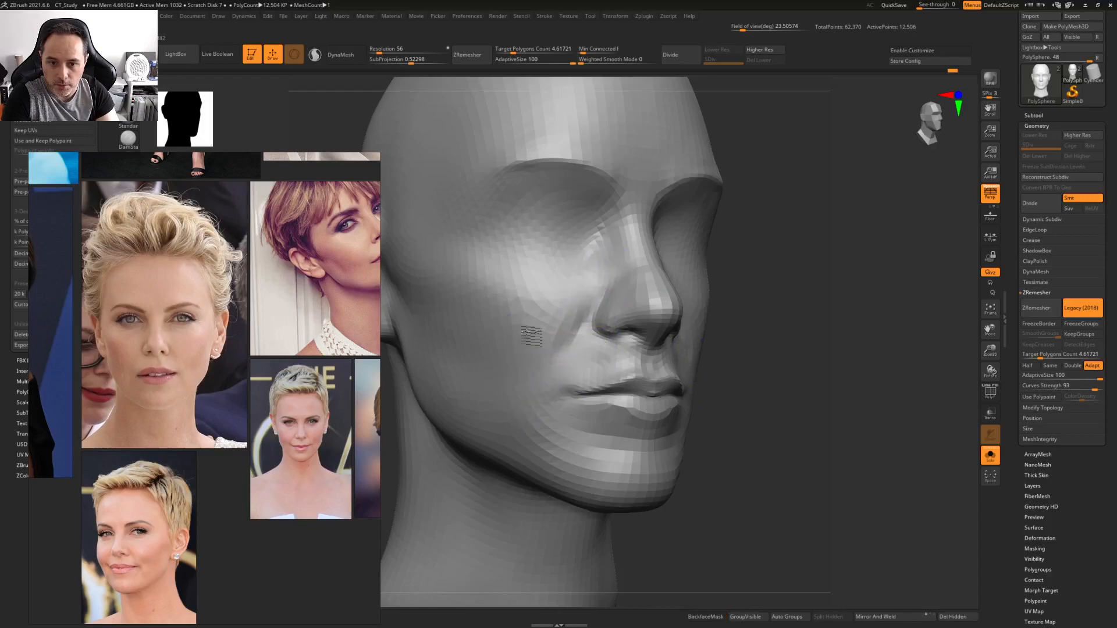
pyautogui.moveTo(582, 317)
pyautogui.mouseDown(button='right')
pyautogui.moveTo(617, 332)
pyautogui.moveTo(623, 311)
pyautogui.mouseUp(button='right')
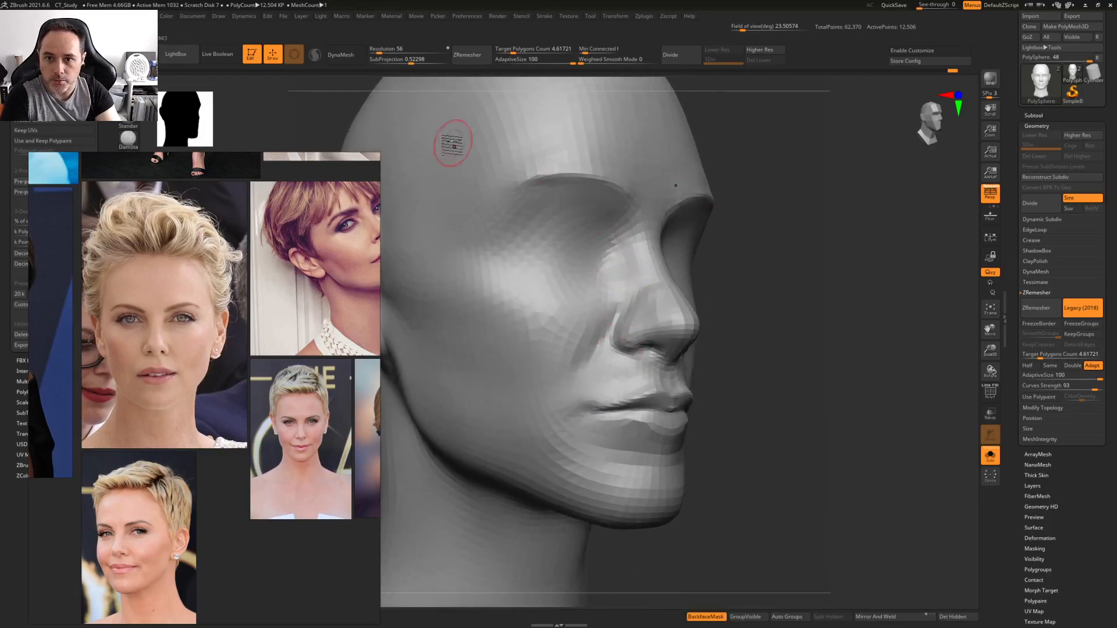
pyautogui.click(683, 59)
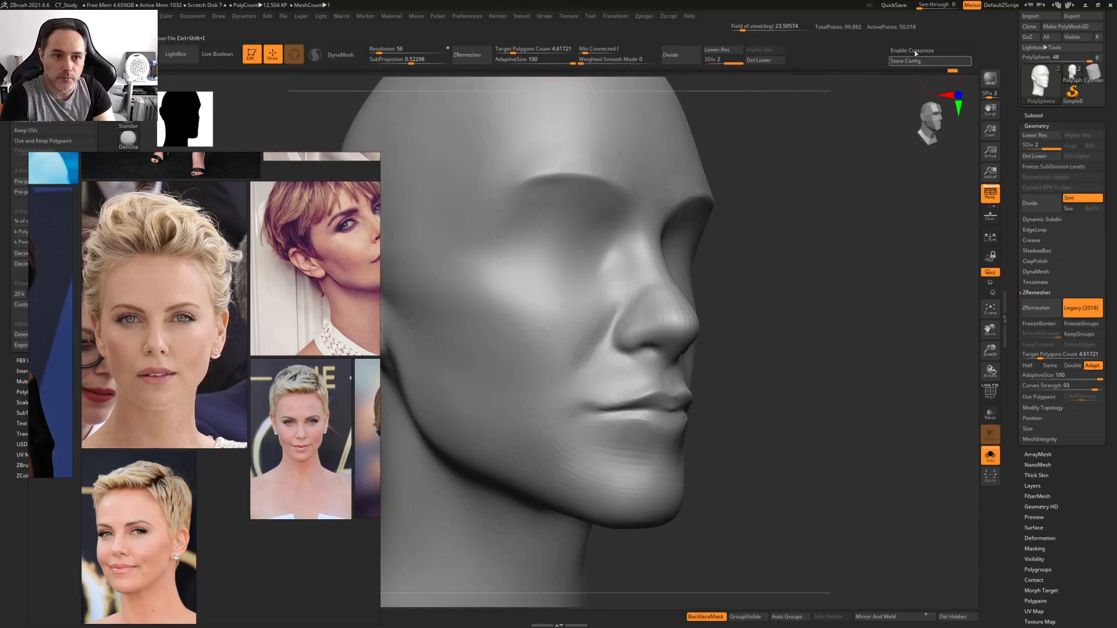
pyautogui.moveTo(605, 273); pyautogui.dragTo(613, 319, button='right')
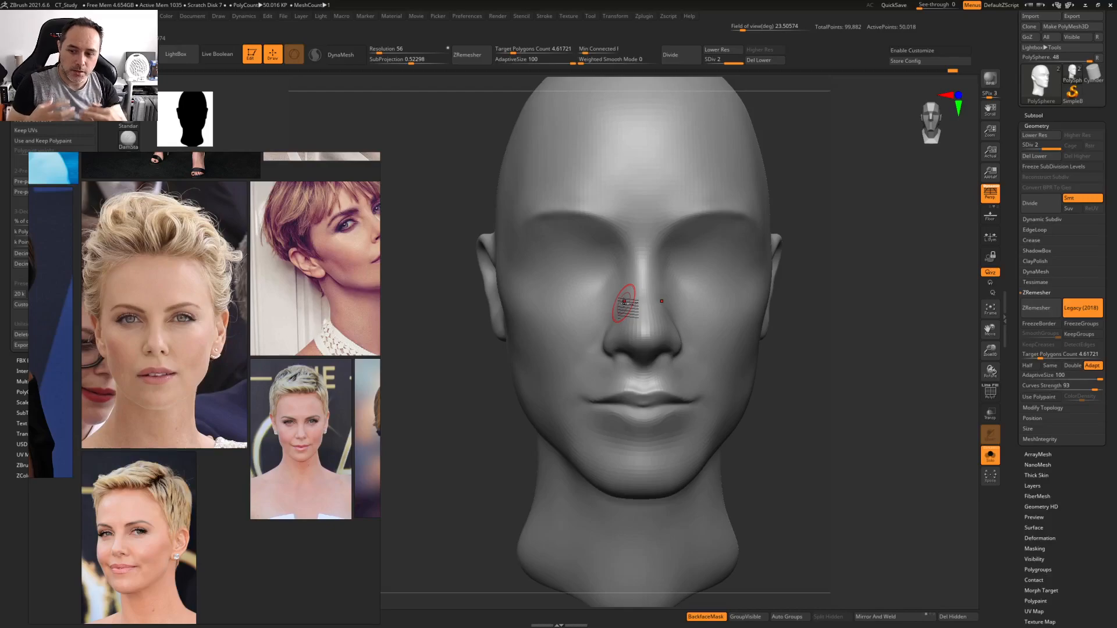
# Build up the cheekbones on the subdivided head with the ClayBuildup brush
pyautogui.press('space')
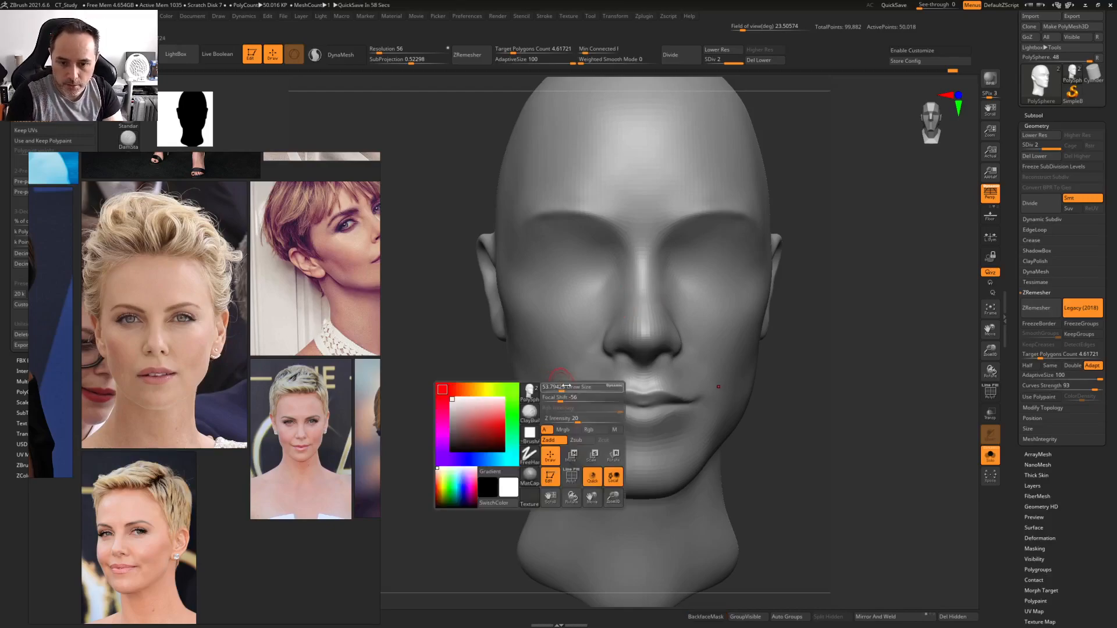
pyautogui.moveTo(568, 392); pyautogui.dragTo(556, 336, button='right')
pyautogui.press('space')
pyautogui.moveTo(555, 336); pyautogui.dragTo(558, 336)
pyautogui.moveTo(511, 328); pyautogui.dragTo(506, 324, button='right')
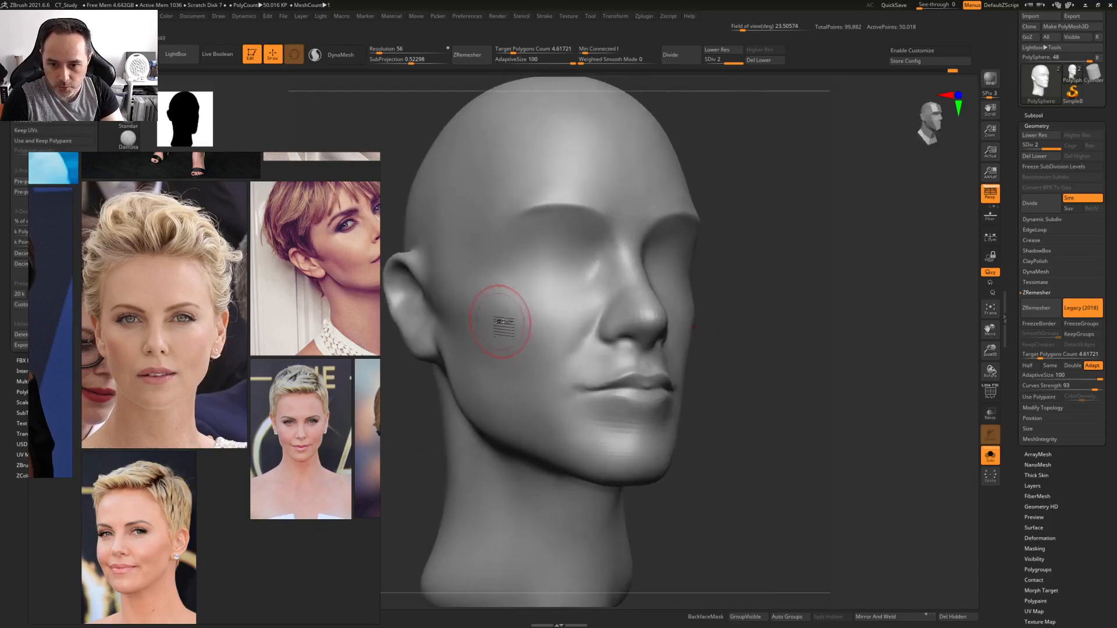
pyautogui.moveTo(474, 307)
pyautogui.mouseDown()
pyautogui.moveTo(505, 319)
pyautogui.moveTo(521, 356)
pyautogui.moveTo(494, 345)
pyautogui.moveTo(466, 293)
pyautogui.moveTo(483, 303)
pyautogui.moveTo(488, 335)
pyautogui.moveTo(514, 338)
pyautogui.mouseUp()
pyautogui.moveTo(531, 294); pyautogui.dragTo(657, 324, button='right')
pyautogui.moveTo(625, 328)
pyautogui.mouseDown()
pyautogui.moveTo(614, 317)
pyautogui.moveTo(640, 323)
pyautogui.moveTo(697, 271)
pyautogui.moveTo(652, 296)
pyautogui.moveTo(673, 317)
pyautogui.moveTo(694, 312)
pyautogui.moveTo(669, 302)
pyautogui.moveTo(674, 320)
pyautogui.moveTo(695, 290)
pyautogui.moveTo(616, 334)
pyautogui.moveTo(653, 357)
pyautogui.moveTo(718, 292)
pyautogui.mouseUp()
pyautogui.moveTo(706, 280); pyautogui.dragTo(654, 294, button='right')
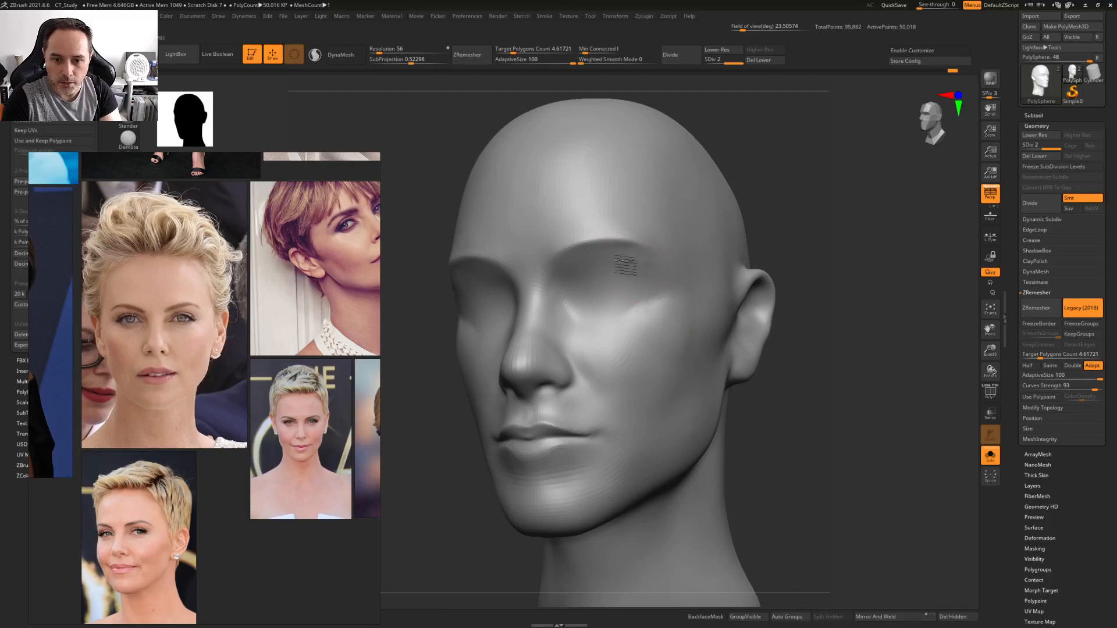
# Add rounded eyeball volume inside the eye sockets beneath the brows with ClayBuildup
pyautogui.moveTo(631, 261); pyautogui.dragTo(636, 268)
pyautogui.press('space')
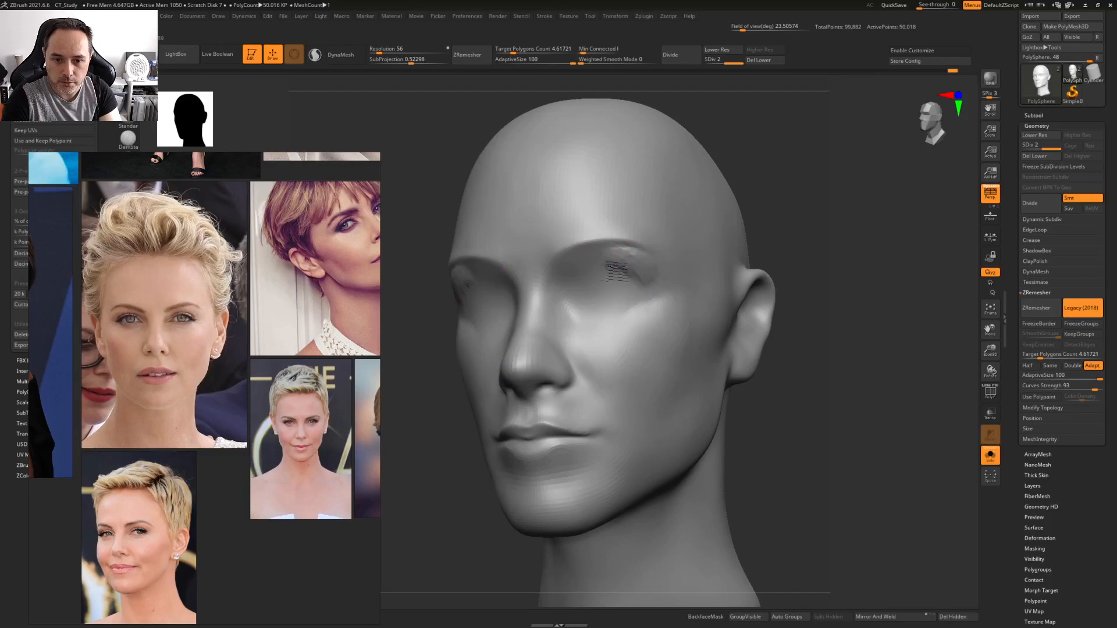
pyautogui.moveTo(669, 284)
pyautogui.mouseDown(button='right')
pyautogui.moveTo(616, 244)
pyautogui.moveTo(628, 269)
pyautogui.mouseUp(button='right')
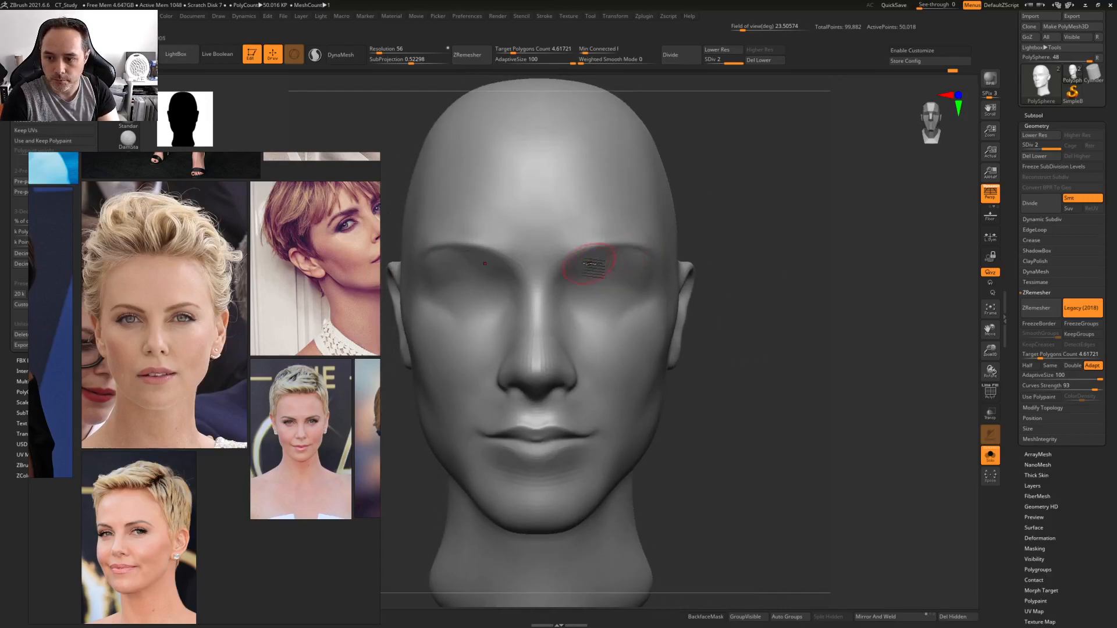
pyautogui.moveTo(575, 296); pyautogui.dragTo(612, 267)
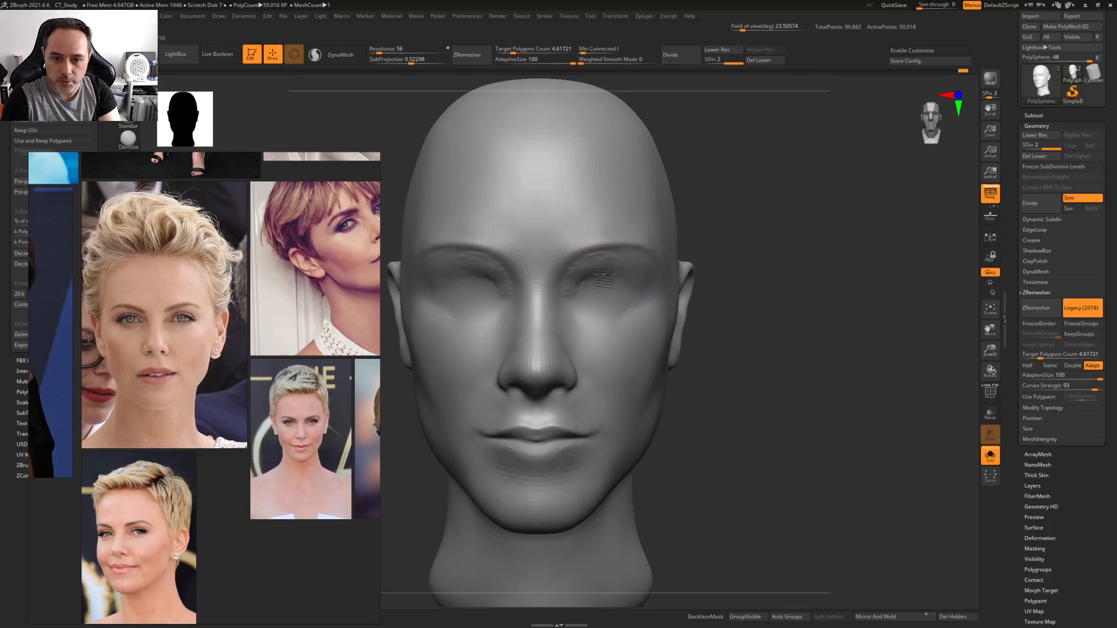
# Carve the upper and lower eyelid lines with a smaller brush and smooth the outer eye corners
pyautogui.press('space')
pyautogui.moveTo(608, 285)
pyautogui.mouseDown()
pyautogui.moveTo(583, 301)
pyautogui.moveTo(584, 290)
pyautogui.mouseUp()
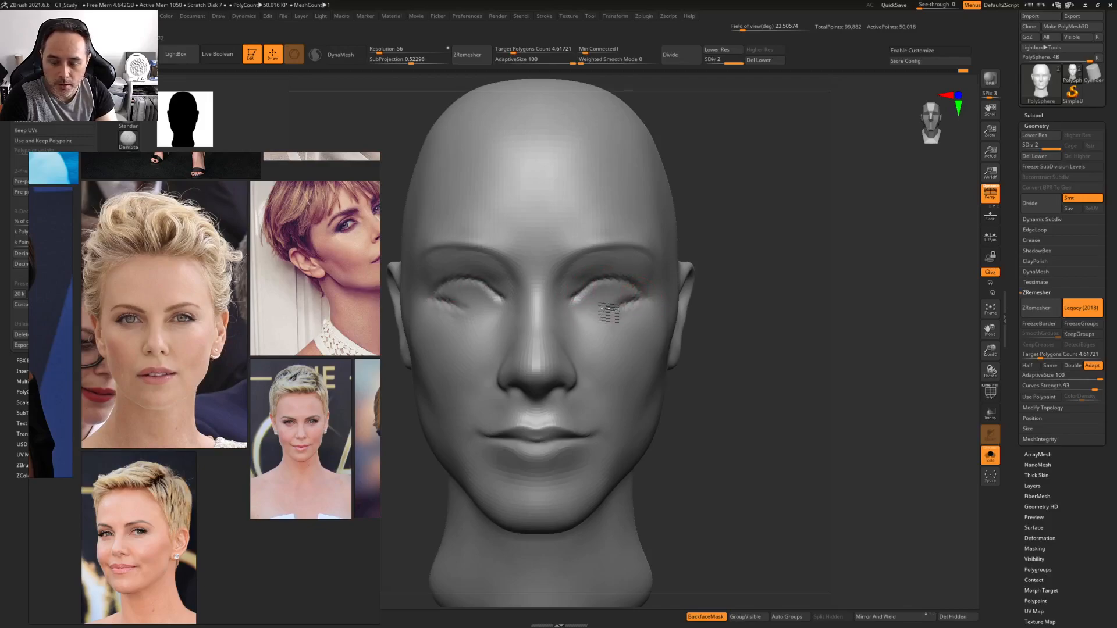
pyautogui.moveTo(605, 308)
pyautogui.mouseDown()
pyautogui.moveTo(627, 308)
pyautogui.moveTo(581, 310)
pyautogui.mouseUp()
pyautogui.moveTo(739, 302)
pyautogui.mouseDown()
pyautogui.moveTo(756, 250)
pyautogui.moveTo(733, 302)
pyautogui.mouseUp()
pyautogui.moveTo(608, 288); pyautogui.dragTo(631, 291)
pyautogui.moveTo(756, 285)
pyautogui.mouseDown()
pyautogui.moveTo(658, 288)
pyautogui.moveTo(721, 291)
pyautogui.moveTo(759, 344)
pyautogui.mouseUp()
pyautogui.moveTo(606, 298)
pyautogui.keyDown('shift'); pyautogui.mouseDown()
pyautogui.moveTo(584, 302)
pyautogui.moveTo(592, 312)
pyautogui.moveTo(647, 297)
pyautogui.moveTo(576, 307)
pyautogui.moveTo(640, 294)
pyautogui.moveTo(665, 308)
pyautogui.moveTo(576, 311)
pyautogui.moveTo(640, 307)
pyautogui.mouseUp(); pyautogui.keyUp('shift')
pyautogui.moveTo(657, 308); pyautogui.dragTo(613, 301, button='right')
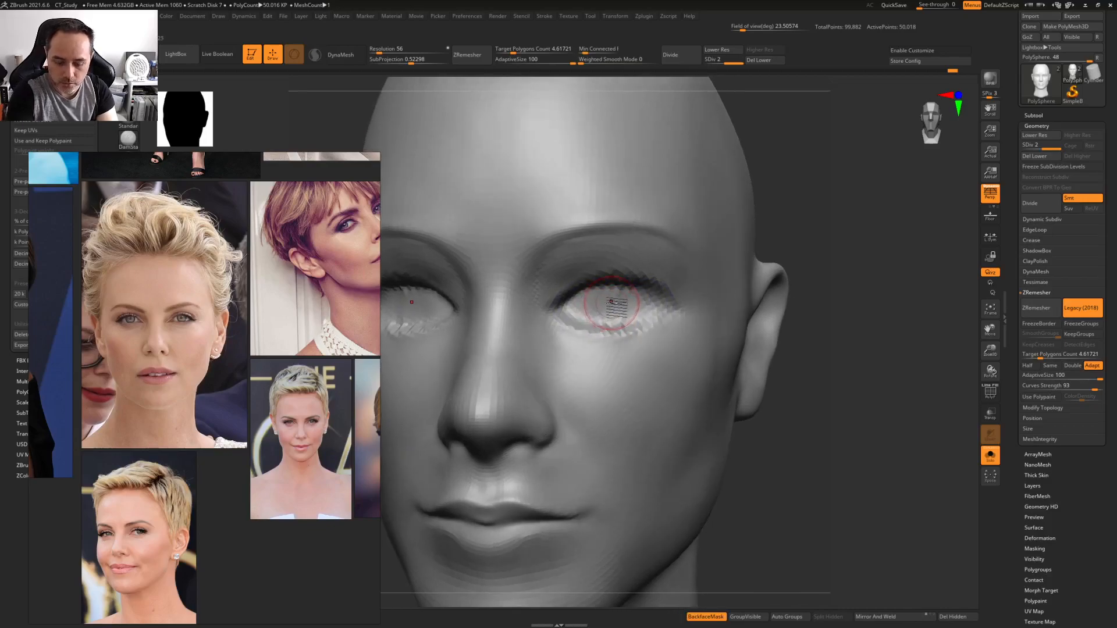
# Resize the brush and smooth the eye surfaces between the lids with the whole head framed
pyautogui.press('space')
pyautogui.moveTo(608, 309)
pyautogui.mouseDown()
pyautogui.moveTo(639, 306)
pyautogui.moveTo(620, 300)
pyautogui.mouseUp()
pyautogui.moveTo(620, 300)
pyautogui.mouseDown(button='right')
pyautogui.moveTo(632, 247)
pyautogui.moveTo(635, 282)
pyautogui.moveTo(618, 299)
pyautogui.mouseUp(button='right')
pyautogui.press('f')
pyautogui.press('space')
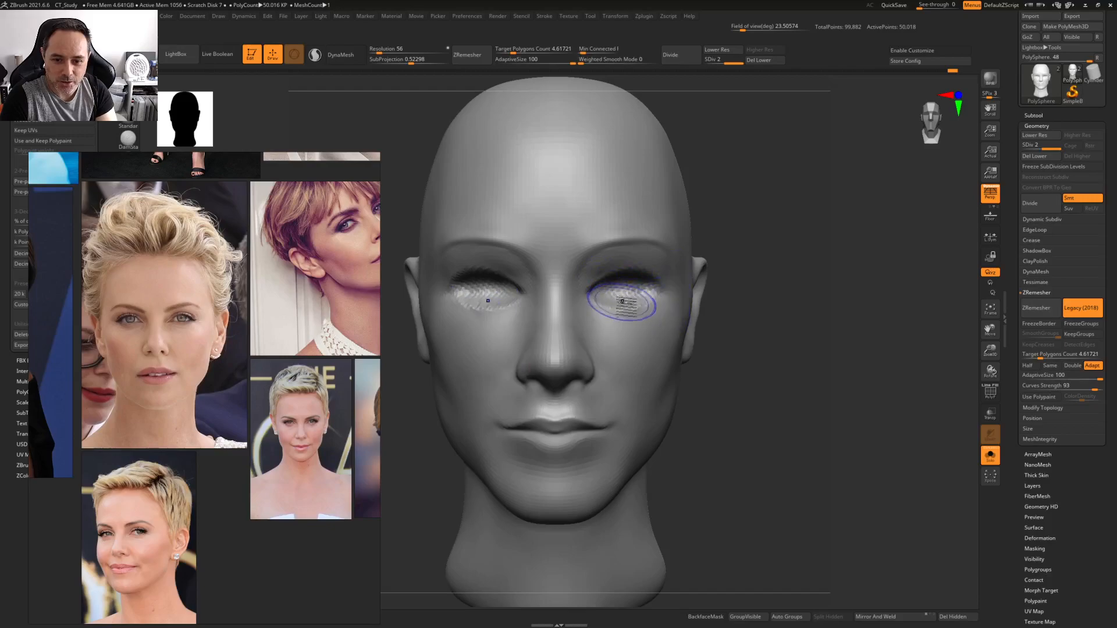
pyautogui.keyDown('ctrl'); pyautogui.moveTo(621, 302); pyautogui.dragTo(582, 361, button='right'); pyautogui.keyUp('ctrl')
# Adjust the depth of the eyes beneath the brow from the side profile
pyautogui.press('space')
pyautogui.moveTo(613, 315); pyautogui.dragTo(566, 310, button='right')
pyautogui.press('space')
pyautogui.moveTo(571, 307); pyautogui.dragTo(581, 308)
pyautogui.moveTo(590, 302); pyautogui.dragTo(583, 295, button='right')
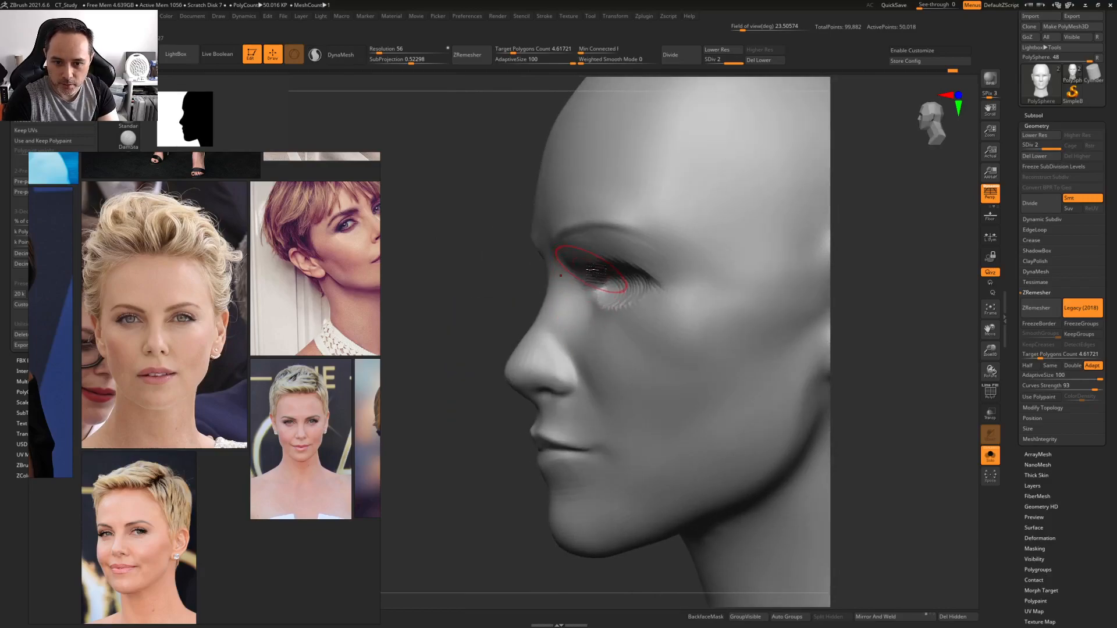
pyautogui.moveTo(607, 304); pyautogui.dragTo(578, 296, button='right')
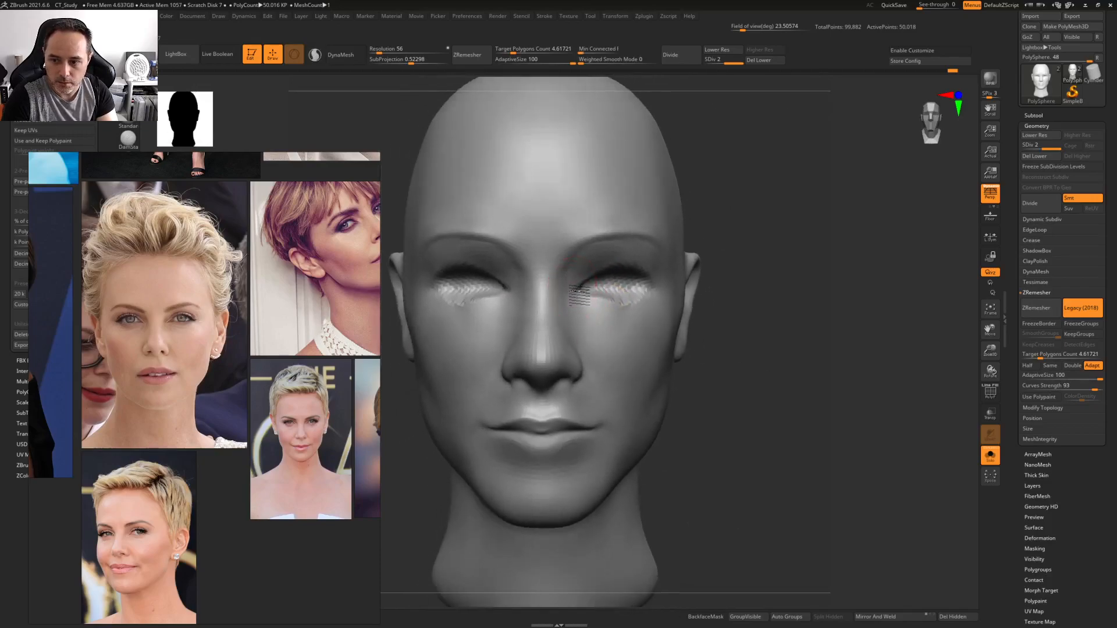
# Build up the lower eyelids and under-eye area, define the lower lid crease, and smooth it into the cheek
pyautogui.press('space')
pyautogui.moveTo(619, 304); pyautogui.dragTo(609, 304)
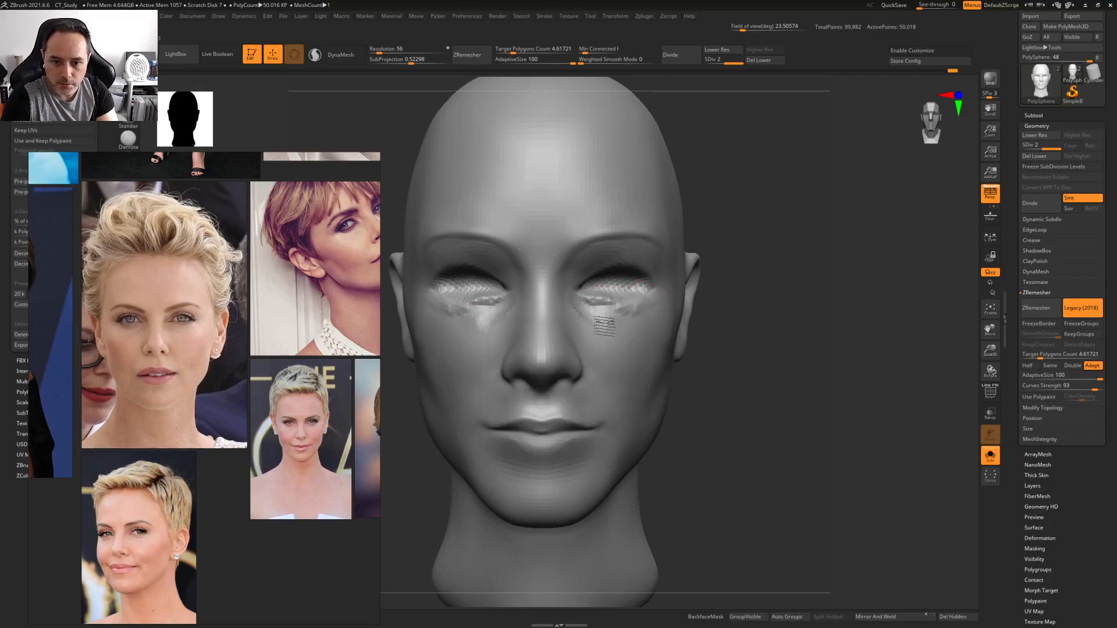
pyautogui.moveTo(657, 312)
pyautogui.mouseDown(button='right')
pyautogui.moveTo(643, 304)
pyautogui.moveTo(661, 263)
pyautogui.mouseUp(button='right')
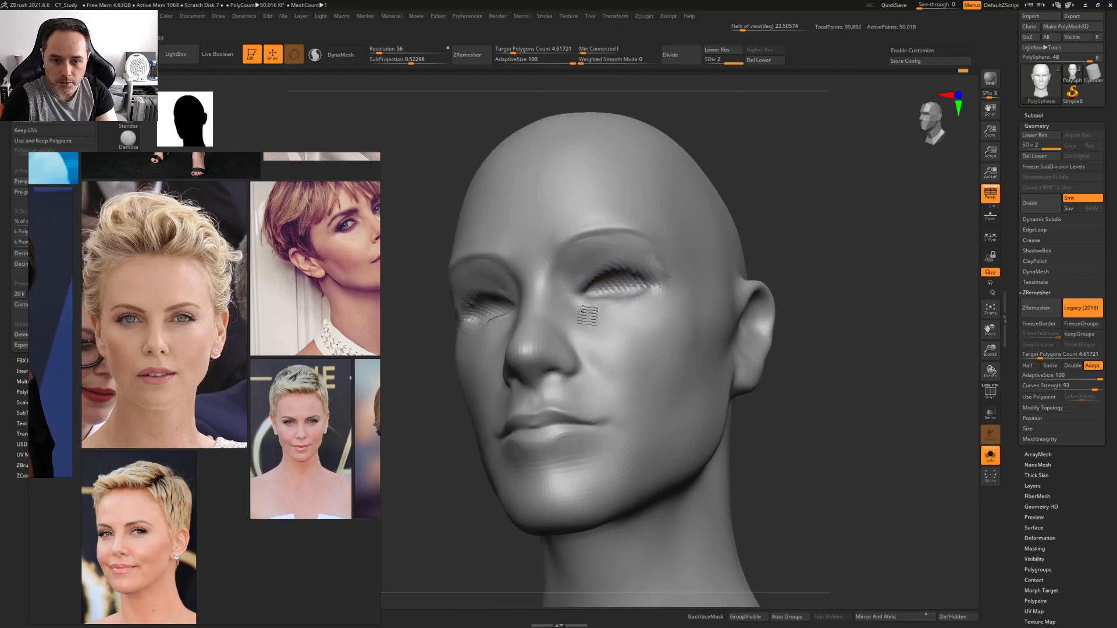
pyautogui.moveTo(653, 366)
pyautogui.mouseDown(button='right')
pyautogui.moveTo(653, 291)
pyautogui.moveTo(661, 311)
pyautogui.moveTo(607, 310)
pyautogui.mouseUp(button='right')
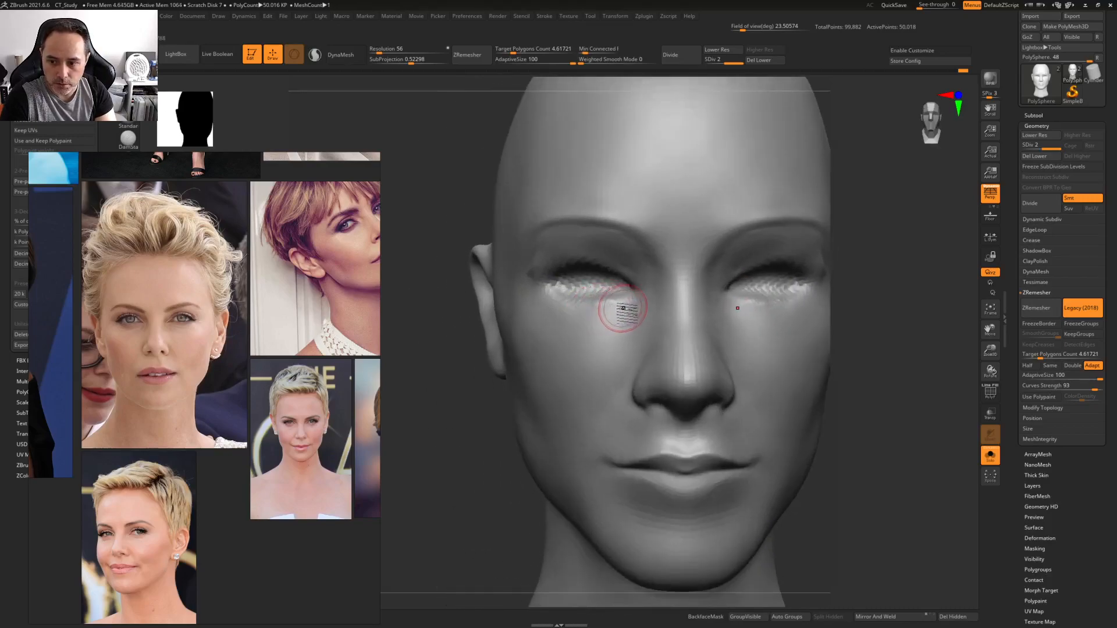
pyautogui.moveTo(628, 309)
pyautogui.mouseDown()
pyautogui.moveTo(582, 323)
pyautogui.moveTo(610, 325)
pyautogui.mouseUp()
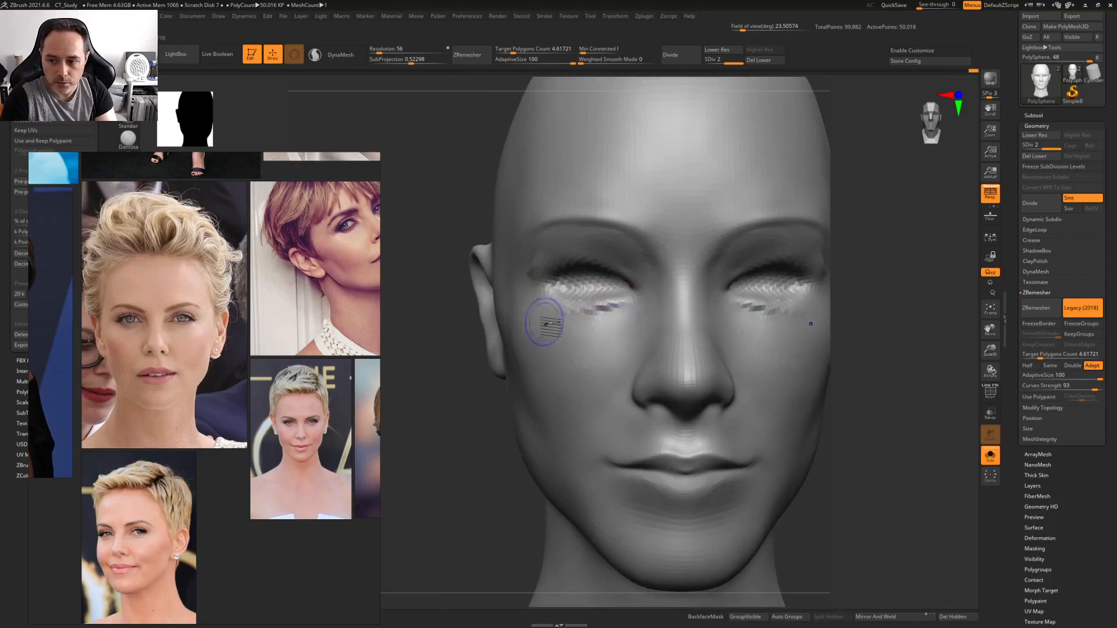
pyautogui.moveTo(548, 324)
pyautogui.mouseDown(button='right')
pyautogui.moveTo(786, 319)
pyautogui.moveTo(660, 314)
pyautogui.mouseUp(button='right')
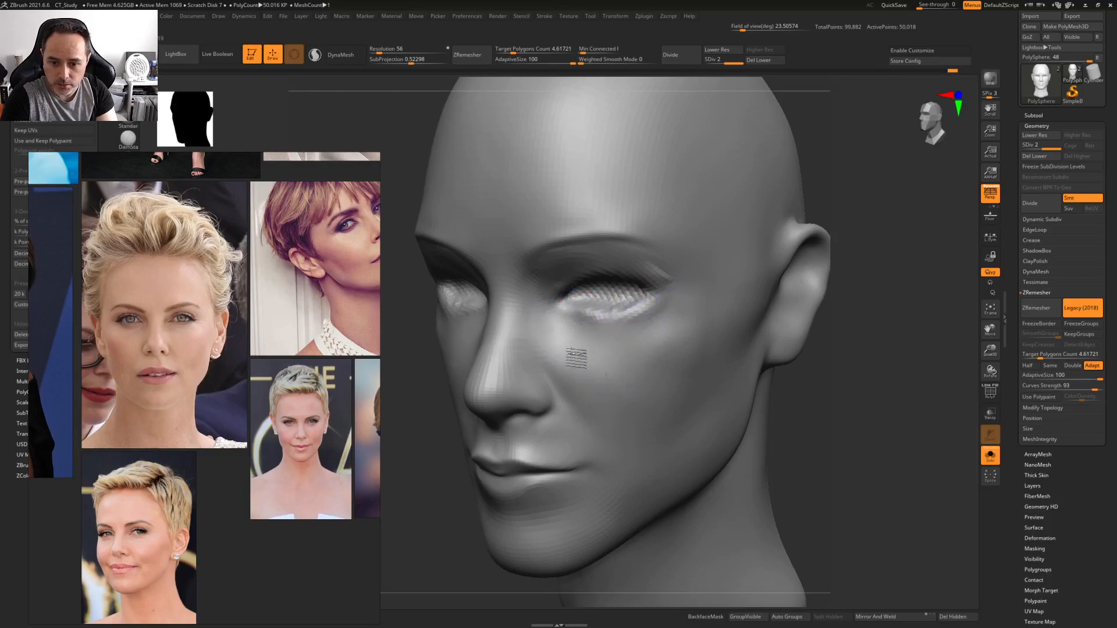
# Build up the cheek beside the mouth with a resized brush and blend it toward the jawline
pyautogui.keyDown('shift'); pyautogui.moveTo(628, 375); pyautogui.dragTo(611, 320, button='right'); pyautogui.keyUp('shift')
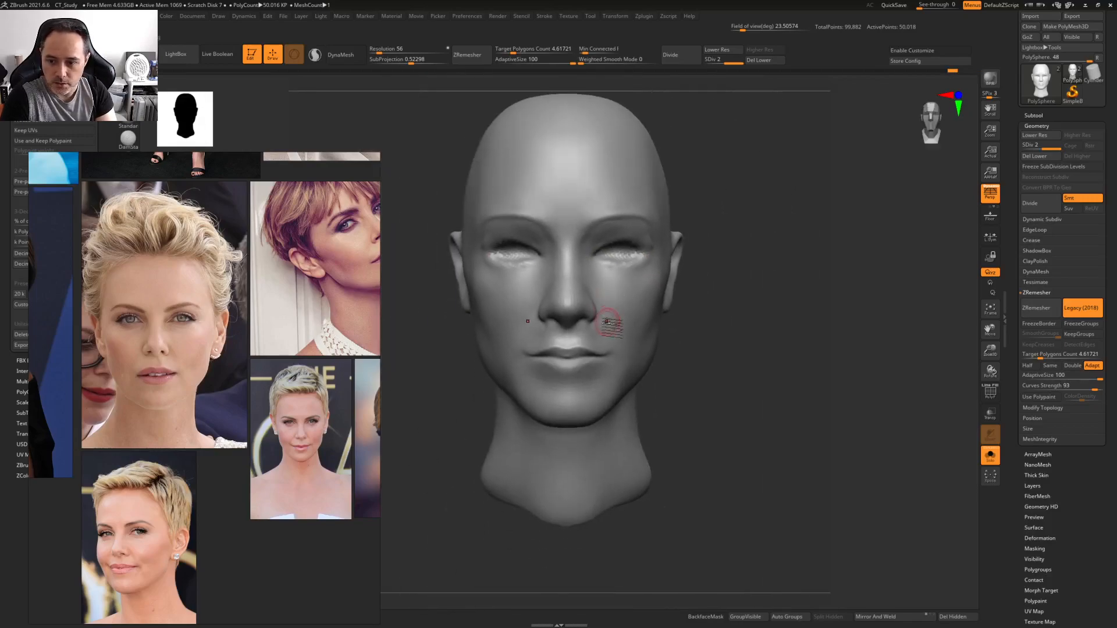
pyautogui.press('space')
pyautogui.moveTo(599, 324); pyautogui.dragTo(605, 324)
pyautogui.moveTo(660, 319); pyautogui.dragTo(605, 324, button='right')
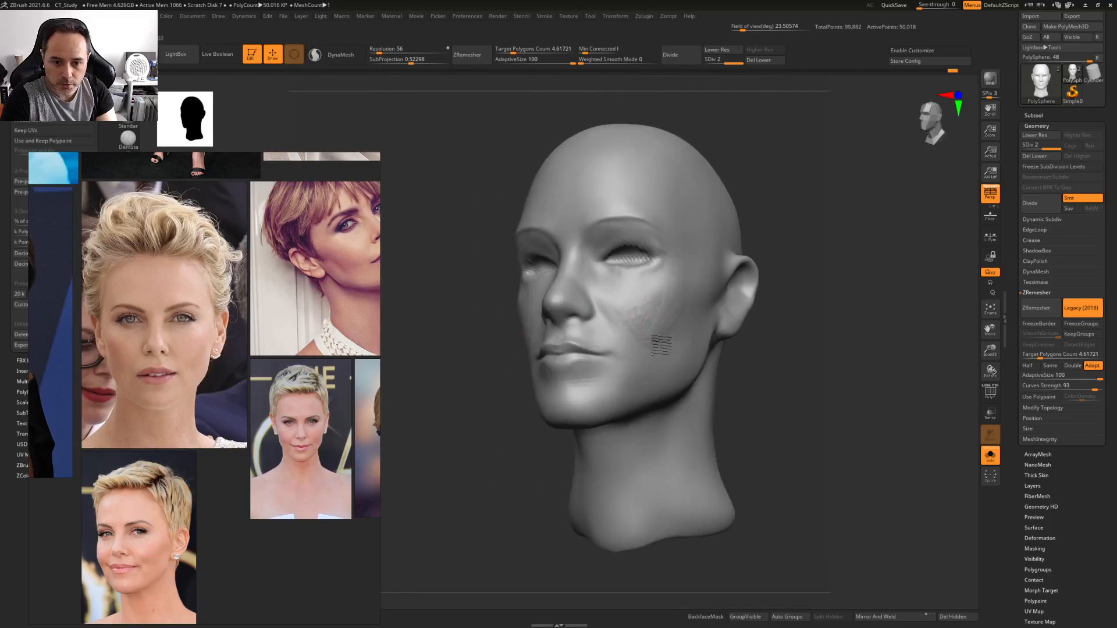
pyautogui.moveTo(653, 320)
pyautogui.keyDown('shift'); pyautogui.mouseDown()
pyautogui.moveTo(623, 304)
pyautogui.moveTo(643, 312)
pyautogui.moveTo(663, 294)
pyautogui.moveTo(687, 336)
pyautogui.mouseUp(); pyautogui.keyUp('shift')
pyautogui.moveTo(661, 299)
pyautogui.keyDown('shift'); pyautogui.mouseDown(button='right')
pyautogui.moveTo(657, 337)
pyautogui.moveTo(744, 295)
pyautogui.moveTo(696, 285)
pyautogui.moveTo(680, 341)
pyautogui.mouseUp(button='right'); pyautogui.keyUp('shift')
pyautogui.moveTo(695, 342)
pyautogui.mouseDown()
pyautogui.moveTo(669, 309)
pyautogui.moveTo(684, 317)
pyautogui.moveTo(694, 358)
pyautogui.moveTo(697, 305)
pyautogui.moveTo(670, 303)
pyautogui.moveTo(706, 324)
pyautogui.moveTo(692, 371)
pyautogui.mouseUp()
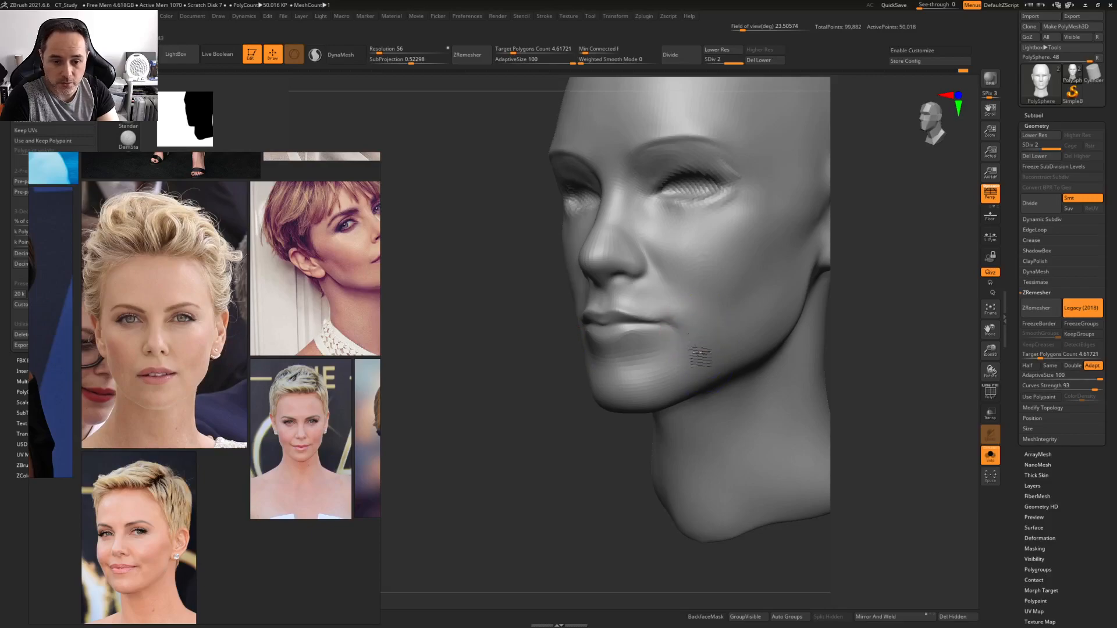
# Smooth the chin below the lower lip and refine the area around the outer corner of the eye
pyautogui.moveTo(666, 391); pyautogui.dragTo(675, 318, button='right')
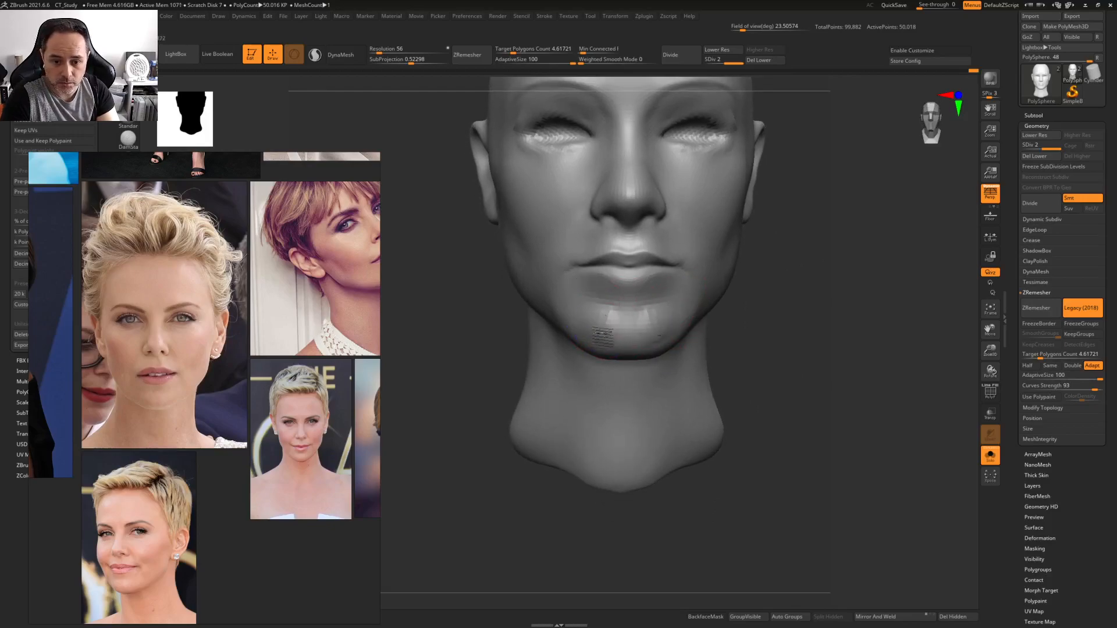
pyautogui.moveTo(607, 339)
pyautogui.mouseDown(button='right')
pyautogui.moveTo(659, 277)
pyautogui.moveTo(643, 312)
pyautogui.moveTo(645, 262)
pyautogui.moveTo(640, 334)
pyautogui.mouseUp(button='right')
pyautogui.moveTo(640, 334)
pyautogui.mouseDown(button='right')
pyautogui.moveTo(593, 341)
pyautogui.moveTo(603, 323)
pyautogui.moveTo(695, 319)
pyautogui.mouseUp(button='right')
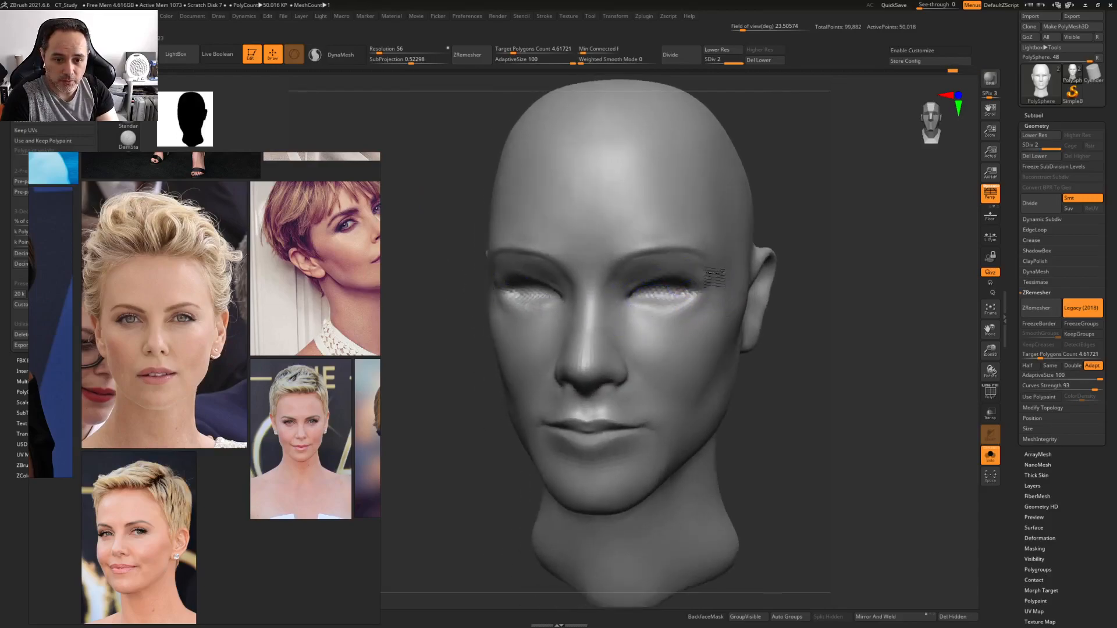
pyautogui.moveTo(737, 258)
pyautogui.mouseDown(button='right')
pyautogui.moveTo(661, 308)
pyautogui.moveTo(661, 294)
pyautogui.mouseUp(button='right')
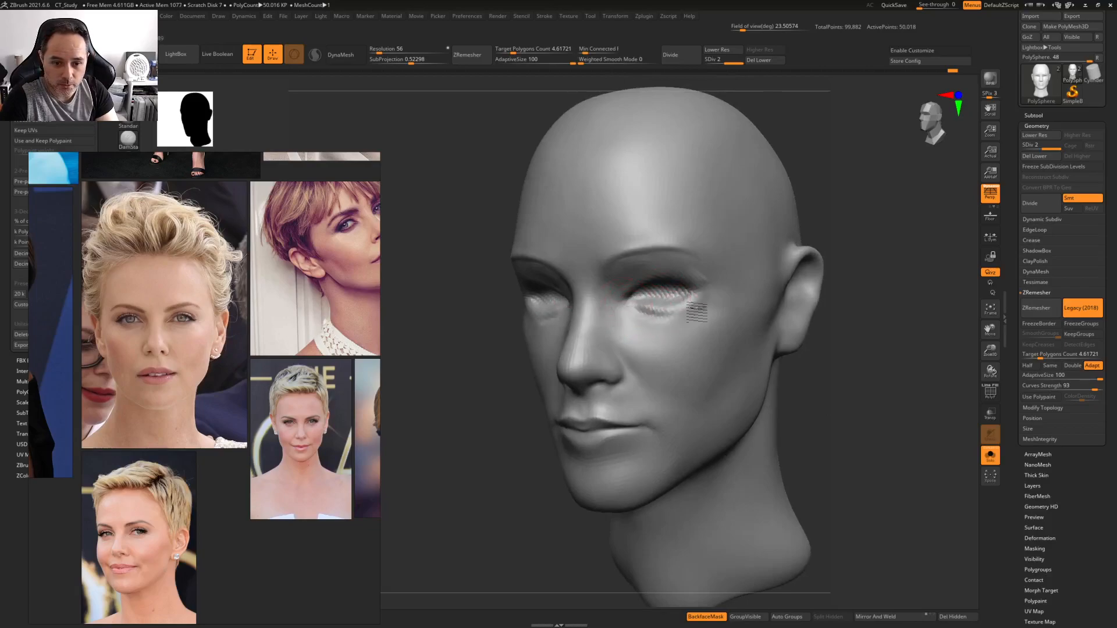
pyautogui.moveTo(677, 304); pyautogui.dragTo(700, 292)
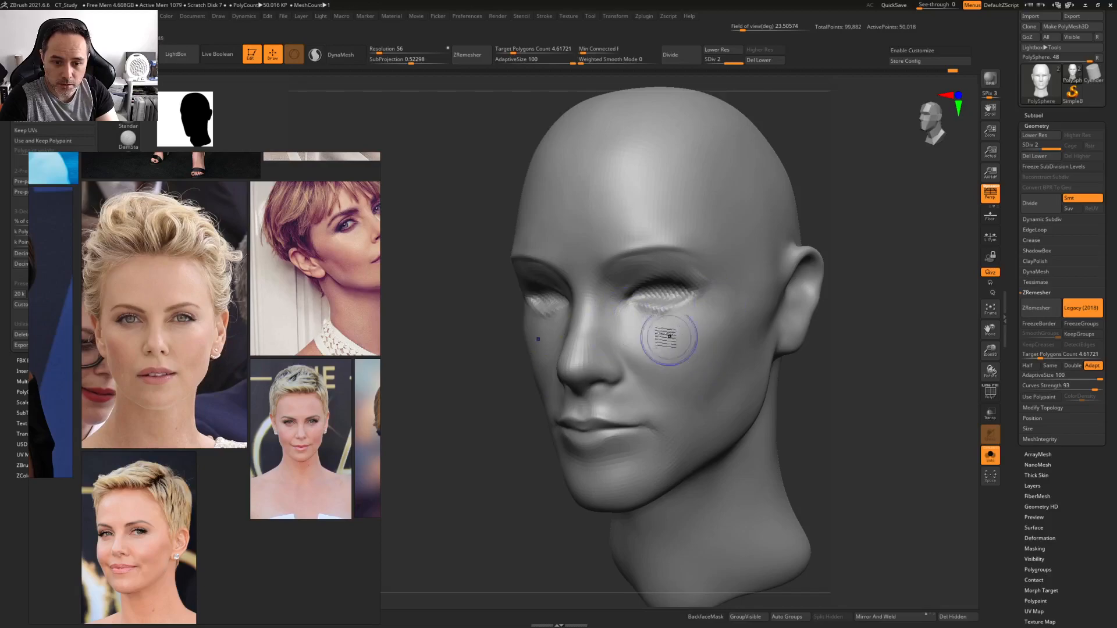
# Resize the brush and reshape the inner eye corners and lower eyelids from the front
pyautogui.moveTo(581, 296)
pyautogui.mouseDown(button='right')
pyautogui.moveTo(594, 279)
pyautogui.moveTo(668, 273)
pyautogui.mouseUp(button='right')
pyautogui.press('space')
pyautogui.moveTo(652, 265); pyautogui.dragTo(659, 259)
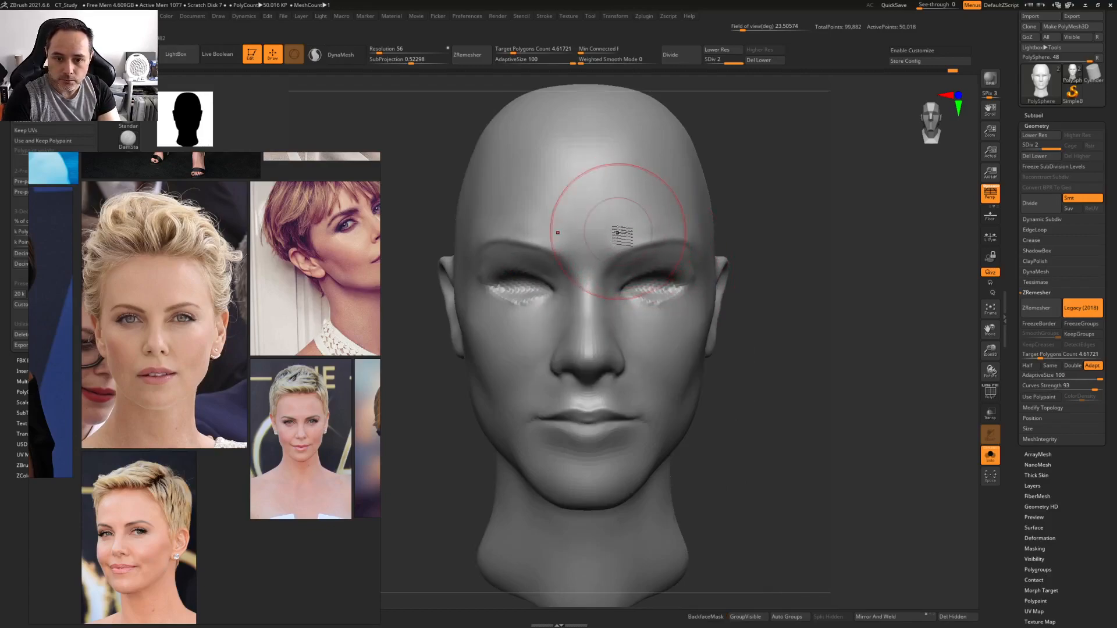
pyautogui.moveTo(633, 293)
pyautogui.mouseDown()
pyautogui.moveTo(648, 310)
pyautogui.moveTo(634, 310)
pyautogui.mouseUp()
pyautogui.press('space')
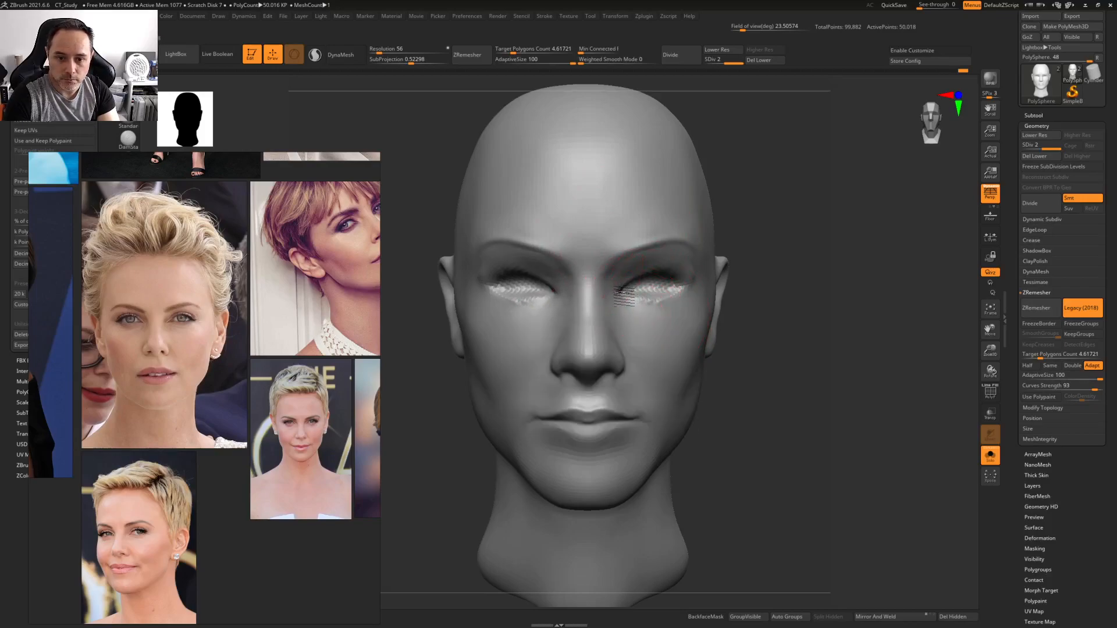
pyautogui.moveTo(631, 286); pyautogui.dragTo(648, 280)
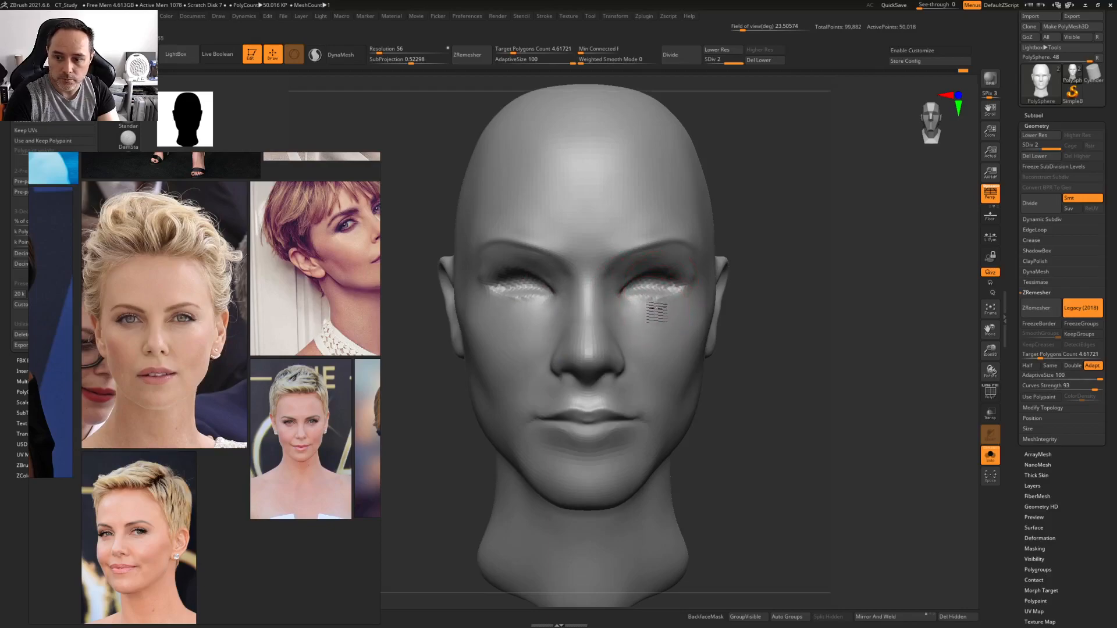
# Turn the head to its side profile and enlarge the matching profile reference photo
pyautogui.moveTo(656, 309); pyautogui.dragTo(585, 327, button='right')
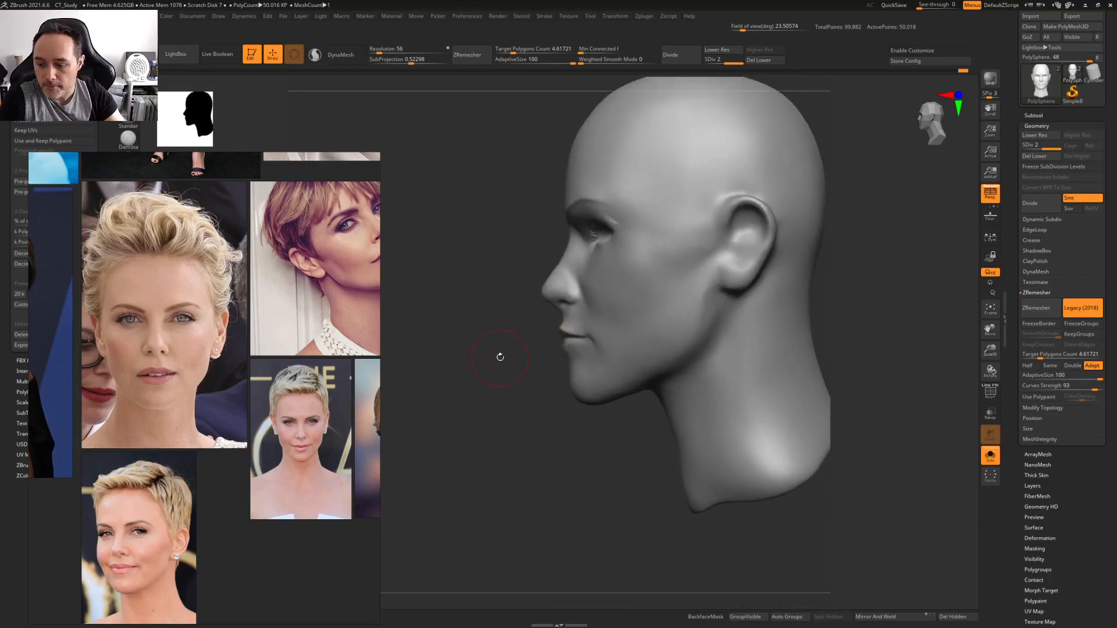
pyautogui.scroll(-4, 236, 430)
pyautogui.scroll(8, 241, 430)
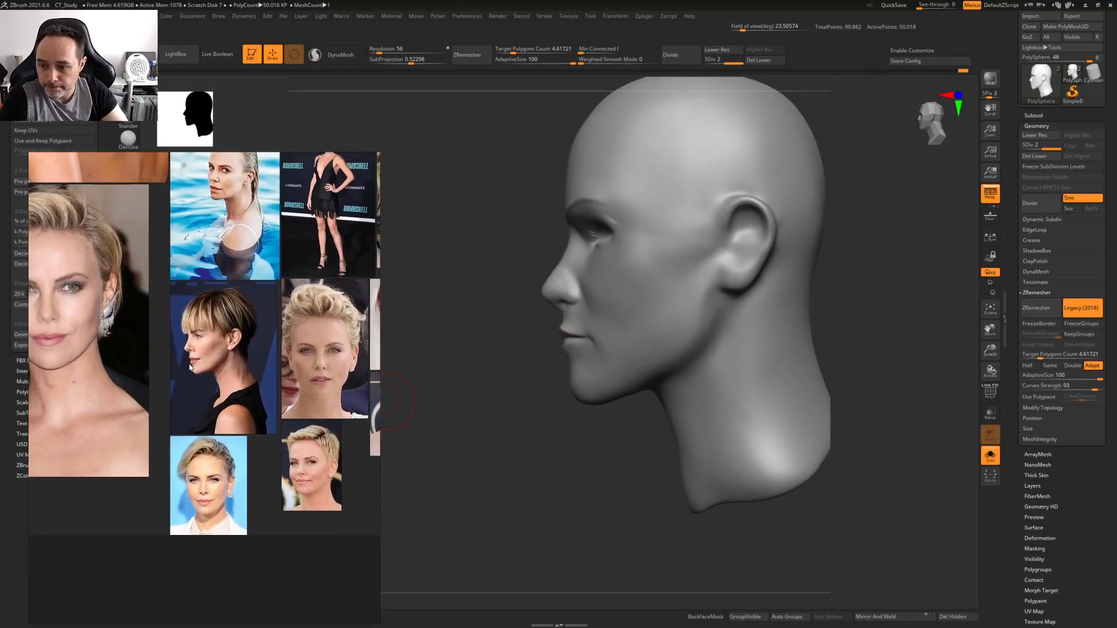
pyautogui.moveTo(238, 361); pyautogui.dragTo(205, 402, button='middle')
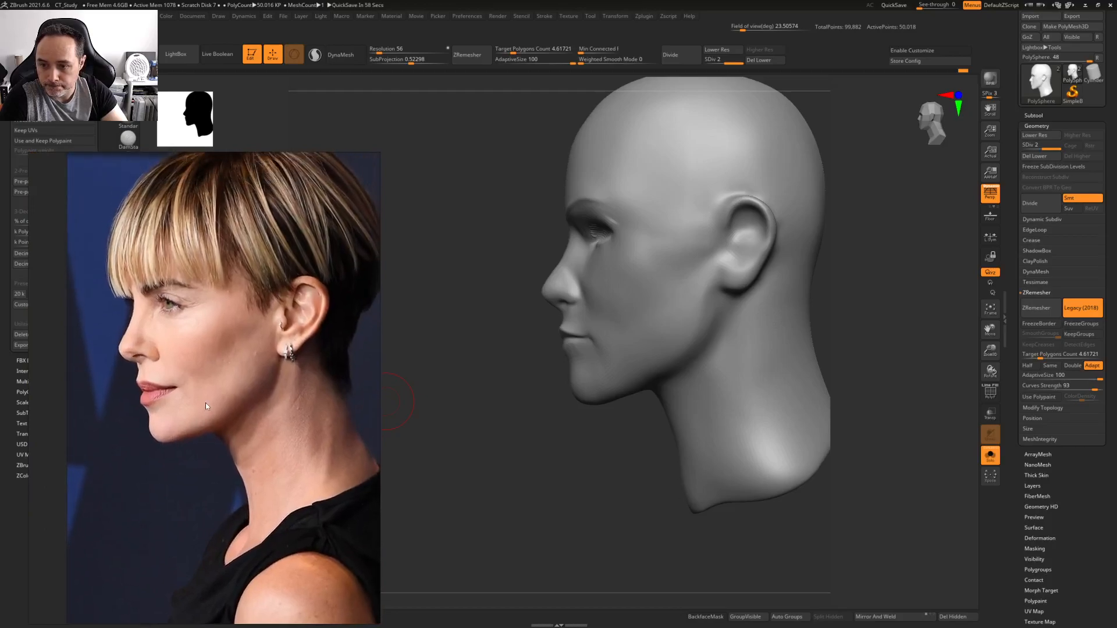
# Resize the brush and reshape the upper lip, lower lip and the dip above the chin to match the profile reference
pyautogui.moveTo(561, 406)
pyautogui.keyDown('ctrl'); pyautogui.mouseDown(button='right')
pyautogui.moveTo(591, 386)
pyautogui.moveTo(578, 344)
pyautogui.mouseUp(button='right'); pyautogui.keyUp('ctrl')
pyautogui.press('space')
pyautogui.moveTo(574, 373); pyautogui.dragTo(566, 373)
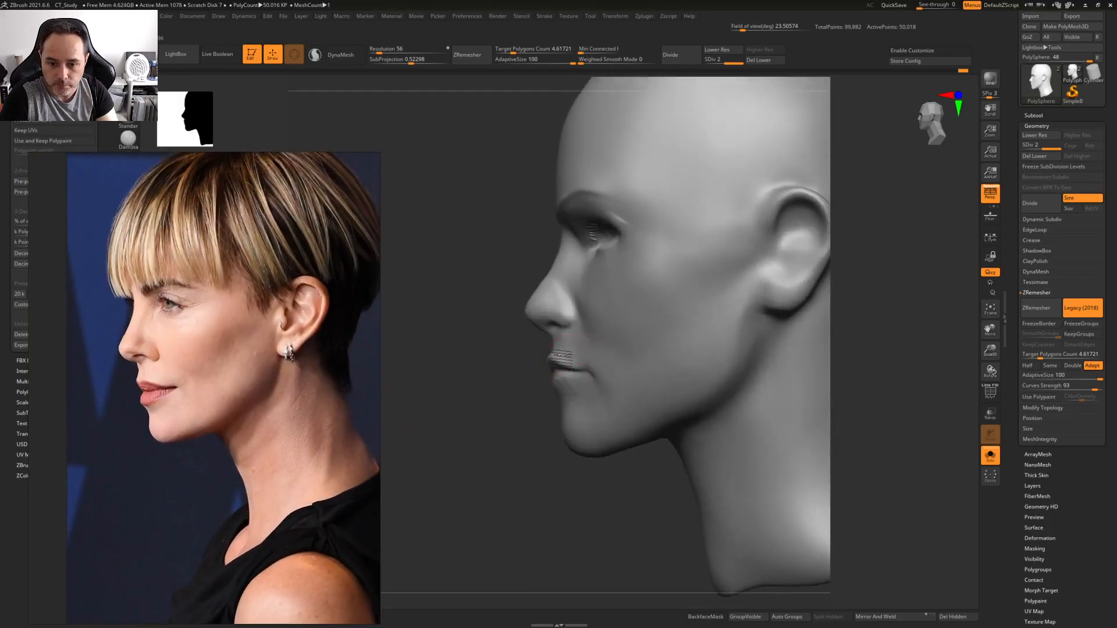
pyautogui.moveTo(561, 356); pyautogui.dragTo(574, 359, button='right')
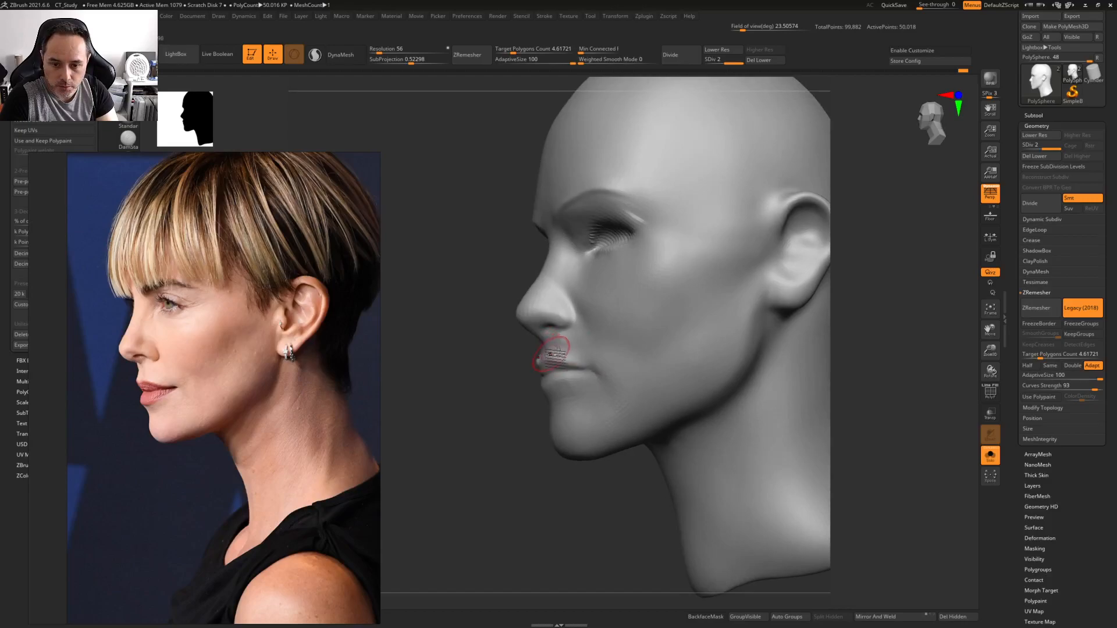
pyautogui.moveTo(578, 361); pyautogui.dragTo(563, 394, button='right')
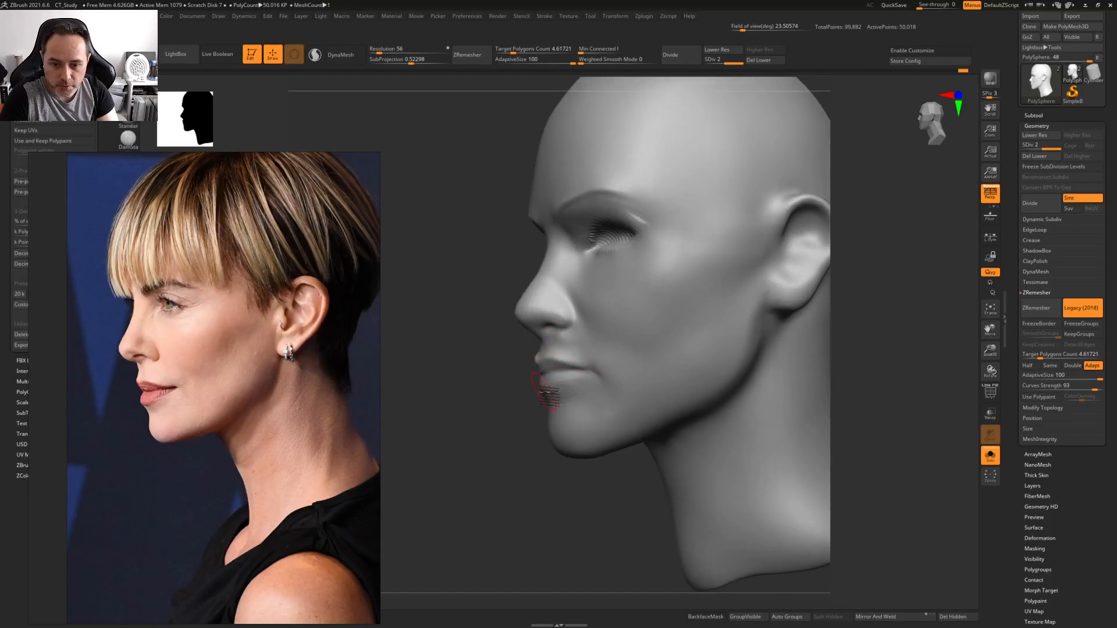
pyautogui.moveTo(546, 392)
pyautogui.mouseDown(button='right')
pyautogui.moveTo(576, 383)
pyautogui.moveTo(562, 372)
pyautogui.moveTo(553, 391)
pyautogui.mouseUp(button='right')
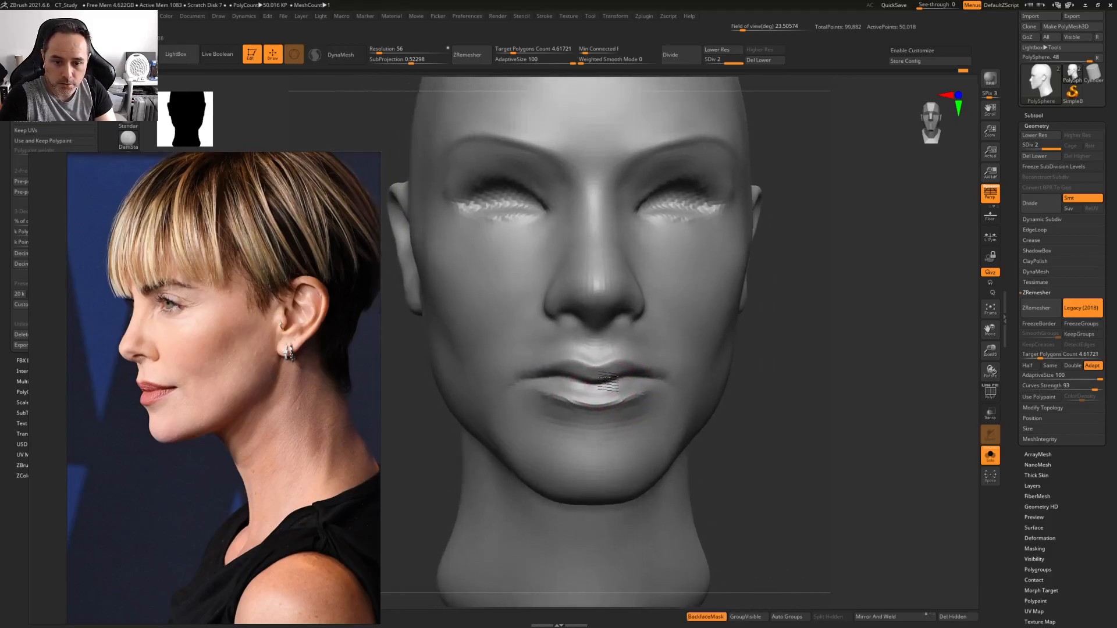
# Enable backface masking and bring the front-facing portrait reference into close view
pyautogui.click(706, 617)
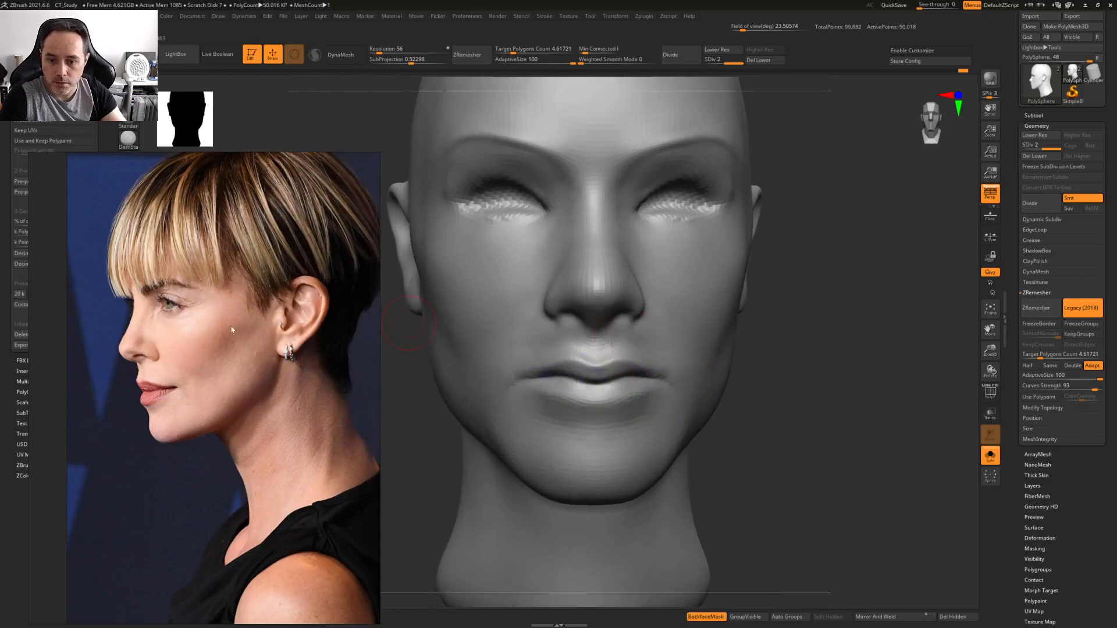
pyautogui.scroll(-5, 198, 383)
pyautogui.scroll(6, 117, 351)
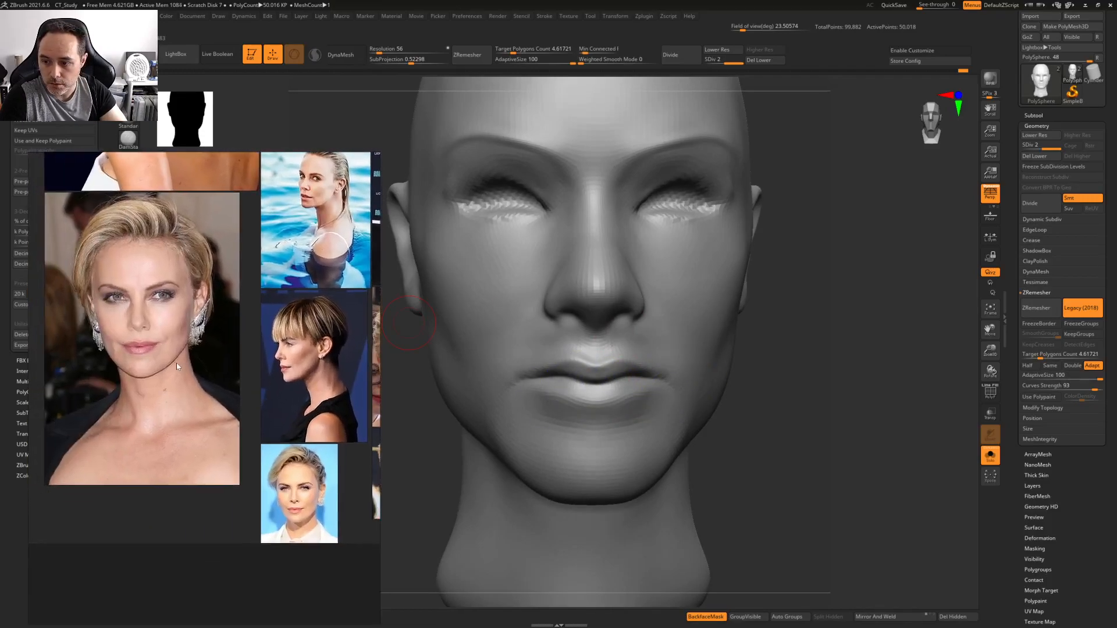
# Define the line between the lips, fill out the lower lip, and blend the mouth corners into the surrounding skin
pyautogui.moveTo(635, 386)
pyautogui.mouseDown(button='right')
pyautogui.moveTo(632, 399)
pyautogui.moveTo(628, 385)
pyautogui.mouseUp(button='right')
pyautogui.moveTo(632, 370); pyautogui.dragTo(565, 378)
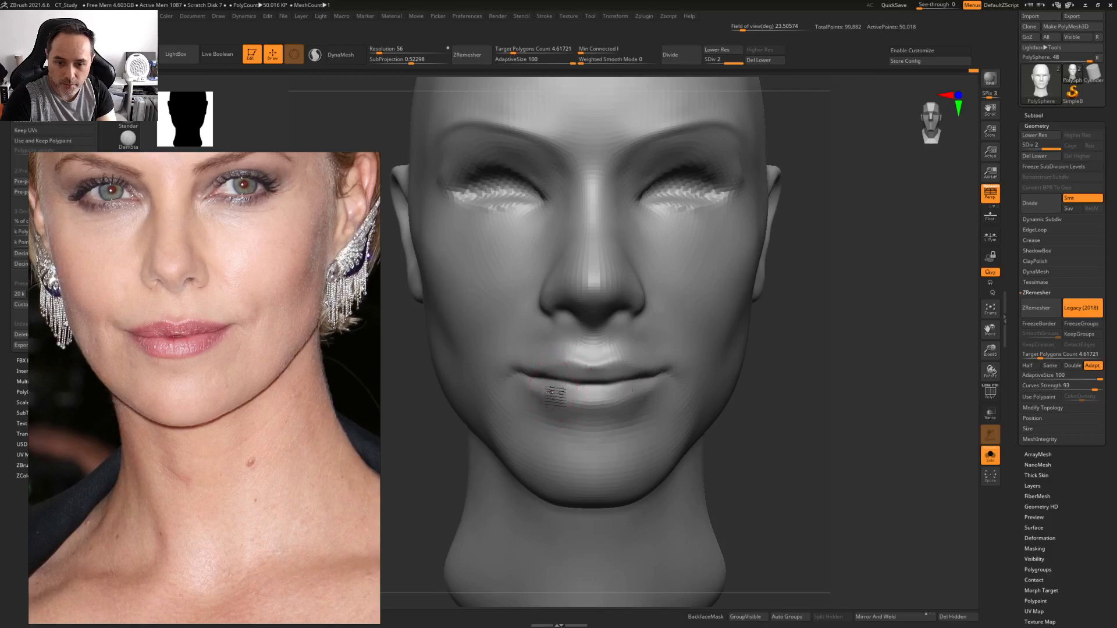
pyautogui.moveTo(584, 401)
pyautogui.mouseDown(button='right')
pyautogui.moveTo(609, 402)
pyautogui.moveTo(580, 402)
pyautogui.mouseUp(button='right')
pyautogui.rightClick(605, 399)
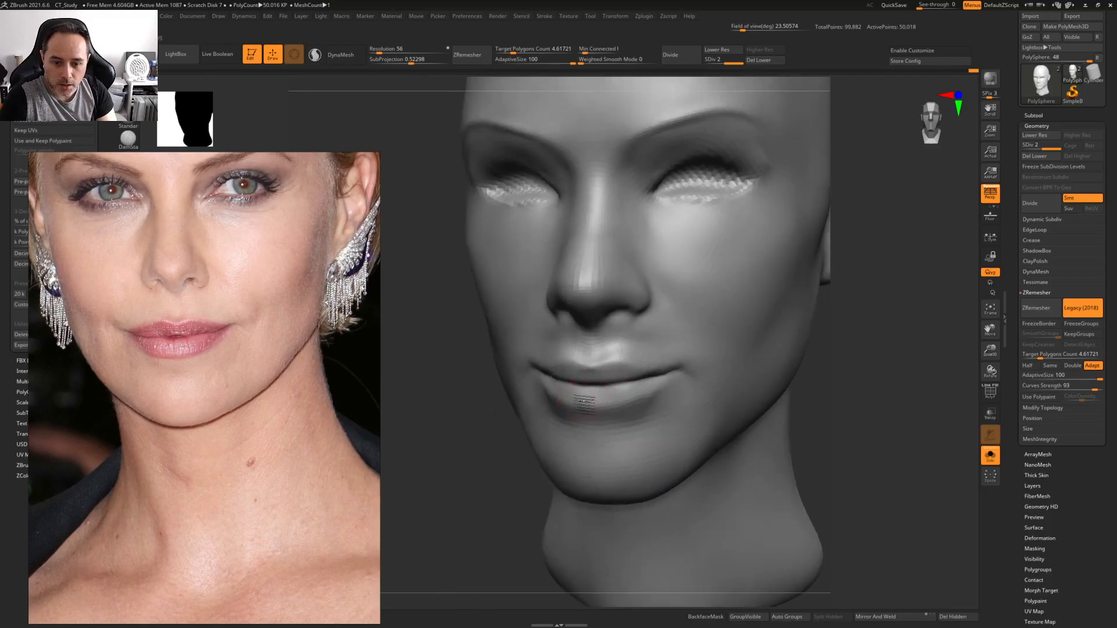
pyautogui.moveTo(633, 400); pyautogui.dragTo(602, 399)
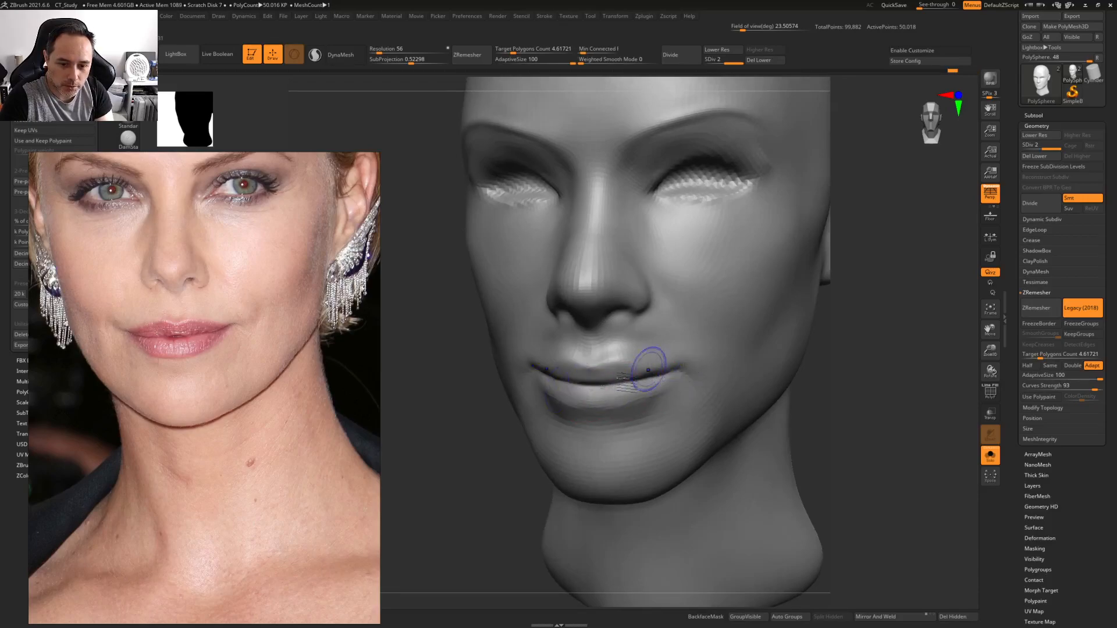
pyautogui.moveTo(661, 386)
pyautogui.mouseDown(button='right')
pyautogui.moveTo(655, 398)
pyautogui.moveTo(678, 391)
pyautogui.mouseUp(button='right')
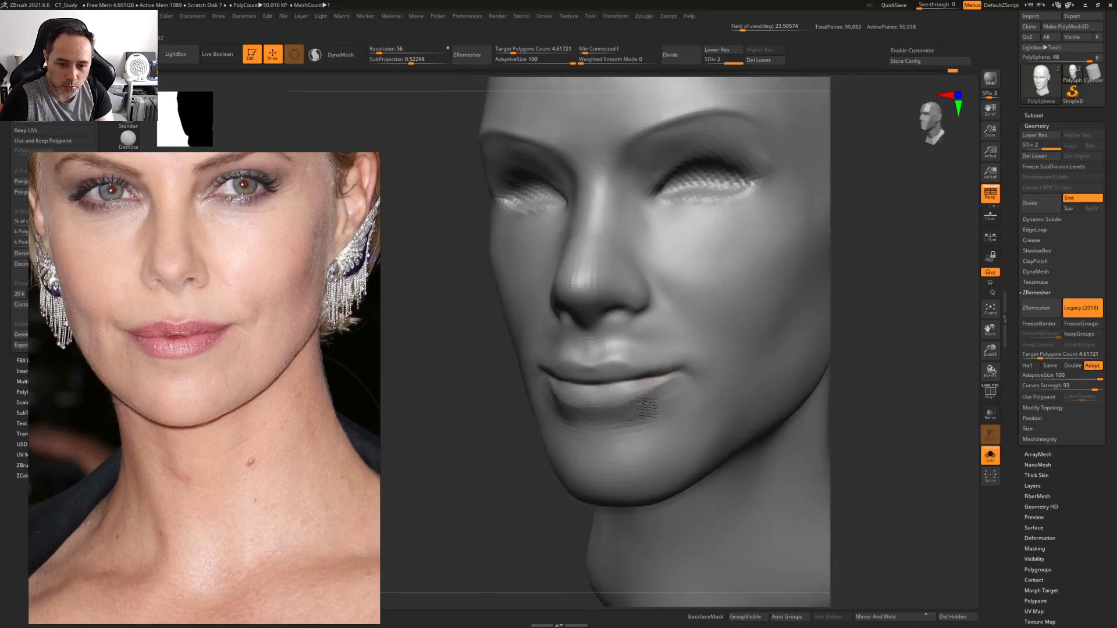
pyautogui.moveTo(678, 385)
pyautogui.mouseDown()
pyautogui.moveTo(663, 396)
pyautogui.moveTo(687, 390)
pyautogui.mouseUp()
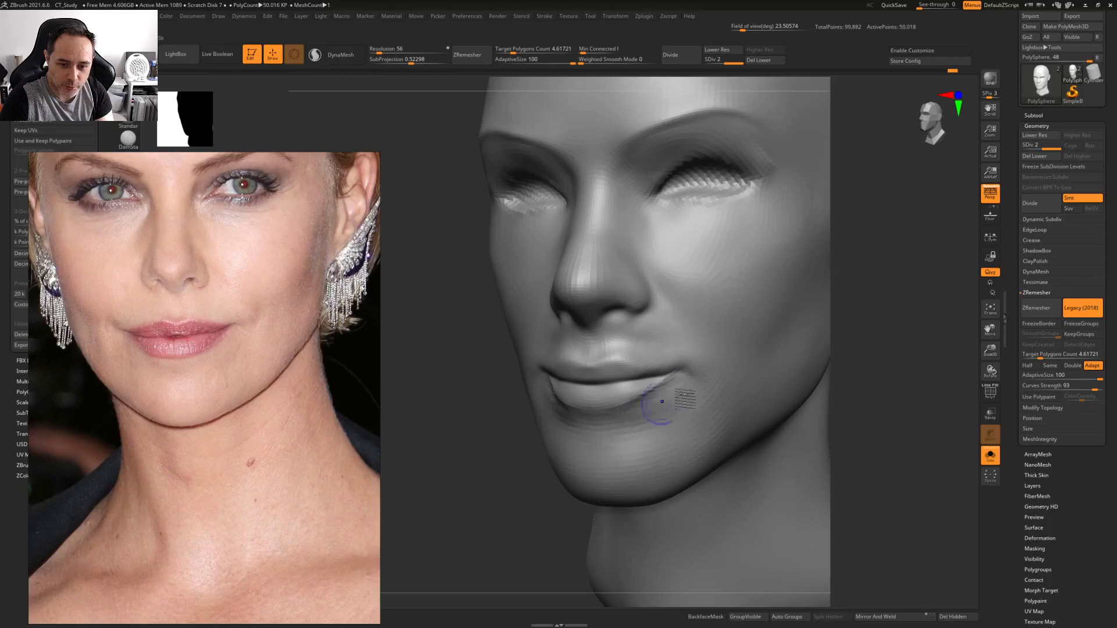
# Resize the brush and define the centre of the upper lip in a close view of the mouth
pyautogui.moveTo(605, 398)
pyautogui.mouseDown(button='right')
pyautogui.moveTo(651, 381)
pyautogui.moveTo(578, 370)
pyautogui.mouseUp(button='right')
pyautogui.press('space')
pyautogui.moveTo(589, 364); pyautogui.dragTo(581, 363)
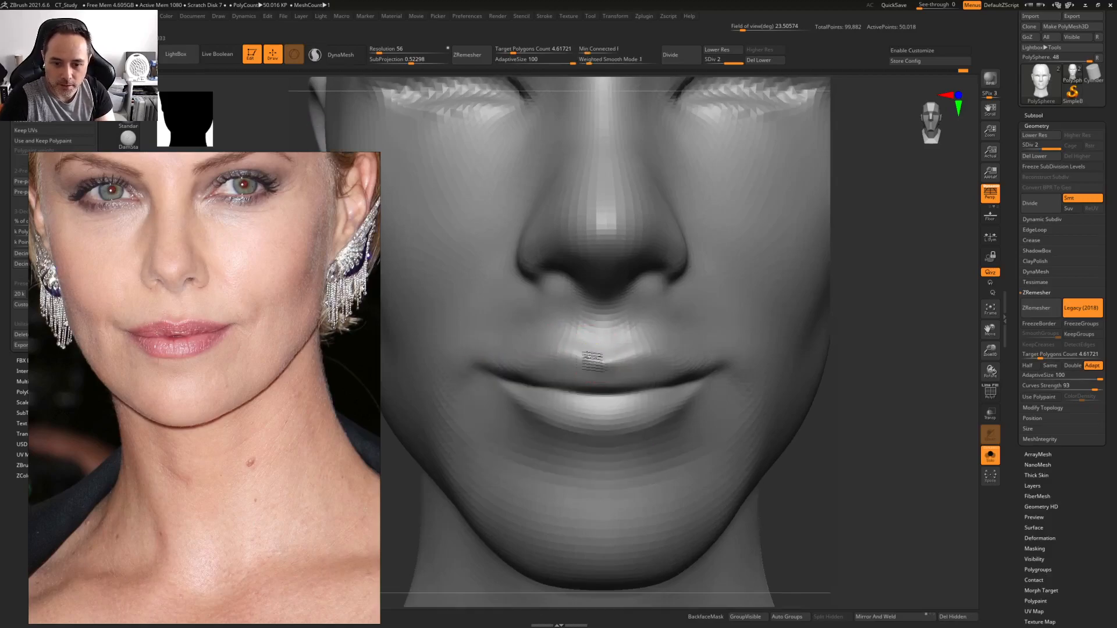
pyautogui.moveTo(550, 354)
pyautogui.mouseDown(button='right')
pyautogui.moveTo(618, 351)
pyautogui.moveTo(615, 366)
pyautogui.mouseUp(button='right')
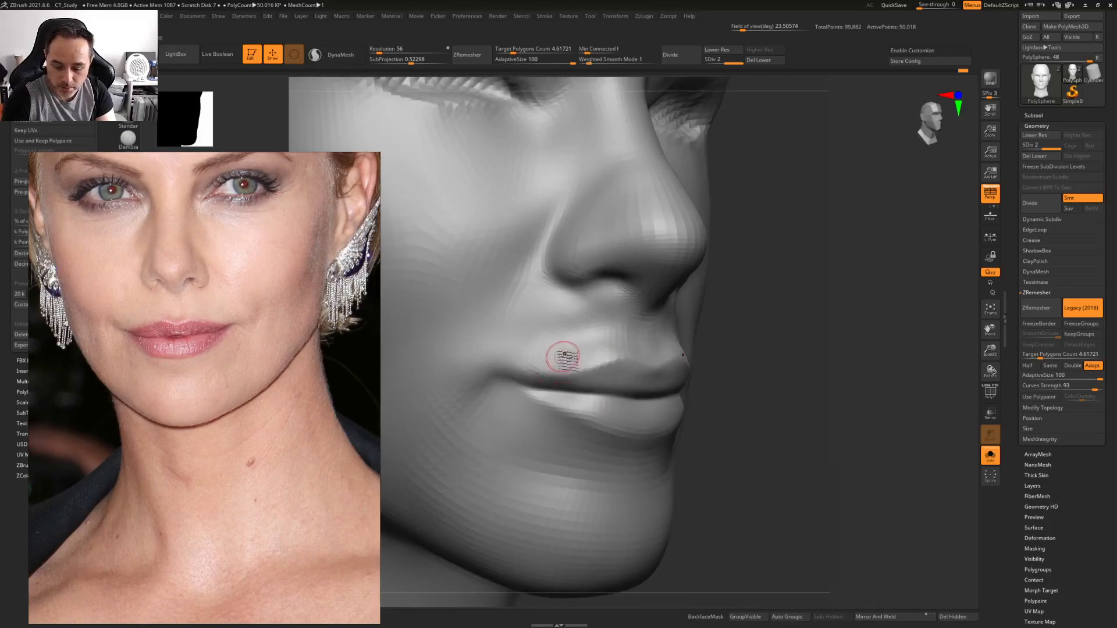
# Resize the brush and sculpt the upper lip border toward the mouth corner from the side, undoing one stroke
pyautogui.press('space')
pyautogui.moveTo(571, 358); pyautogui.dragTo(578, 357)
pyautogui.moveTo(557, 371); pyautogui.dragTo(570, 368, button='right')
pyautogui.moveTo(562, 372); pyautogui.dragTo(543, 371)
pyautogui.hotkey('ctrl', 'z')
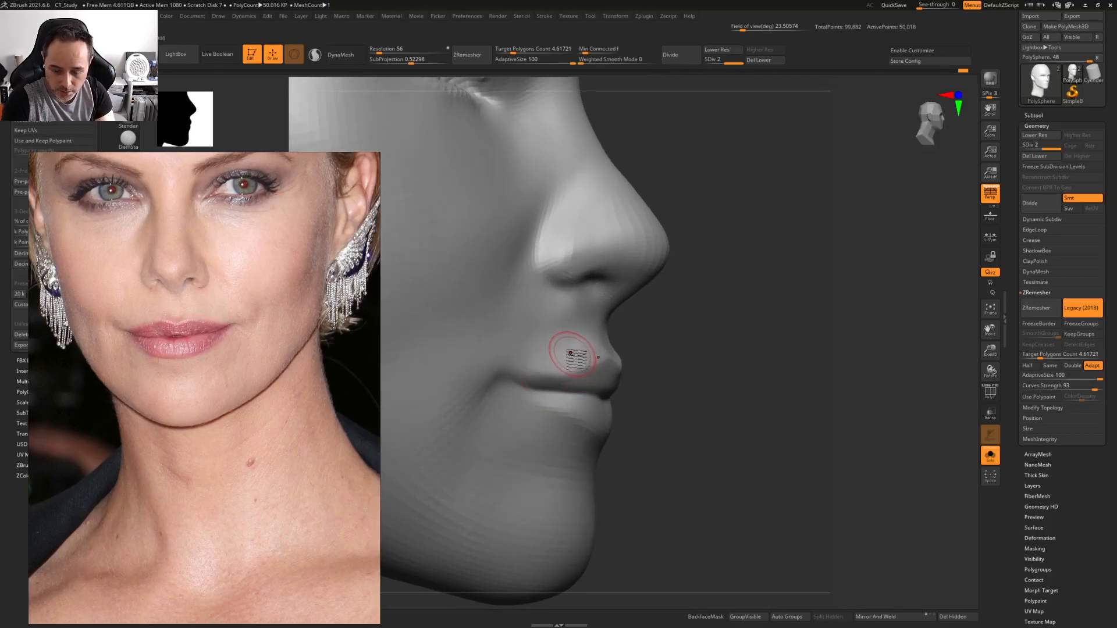
pyautogui.moveTo(573, 362)
pyautogui.mouseDown()
pyautogui.moveTo(528, 372)
pyautogui.moveTo(531, 357)
pyautogui.mouseUp()
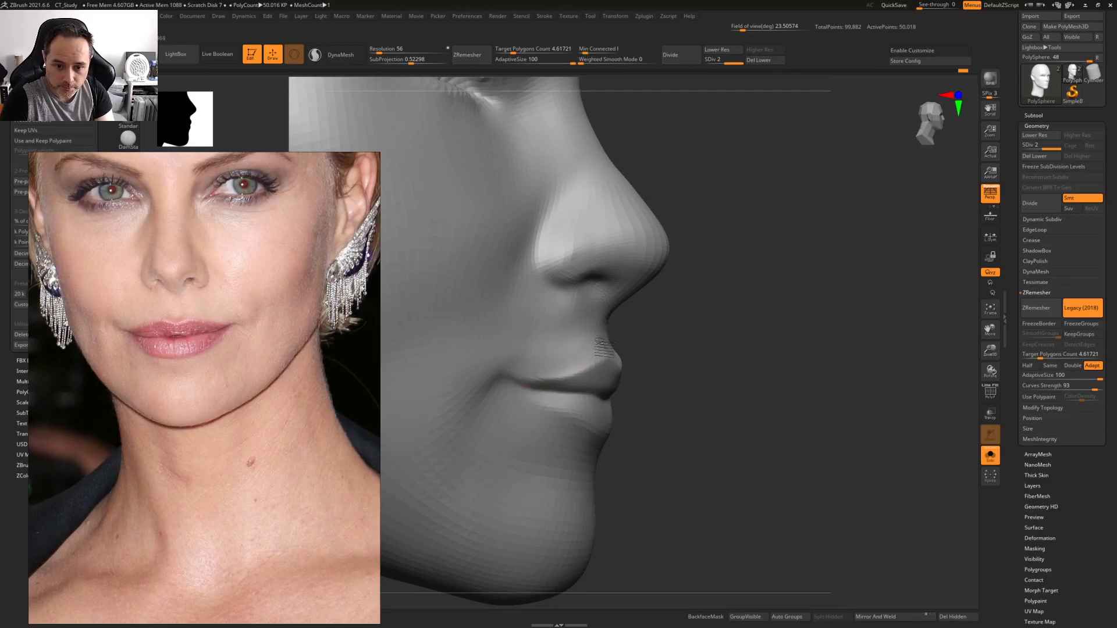
# Deepen the philtrum between the nose and upper lip from the front, checking the face with perspective toggled
pyautogui.moveTo(524, 361)
pyautogui.mouseDown(button='right')
pyautogui.moveTo(512, 317)
pyautogui.moveTo(617, 337)
pyautogui.mouseUp(button='right')
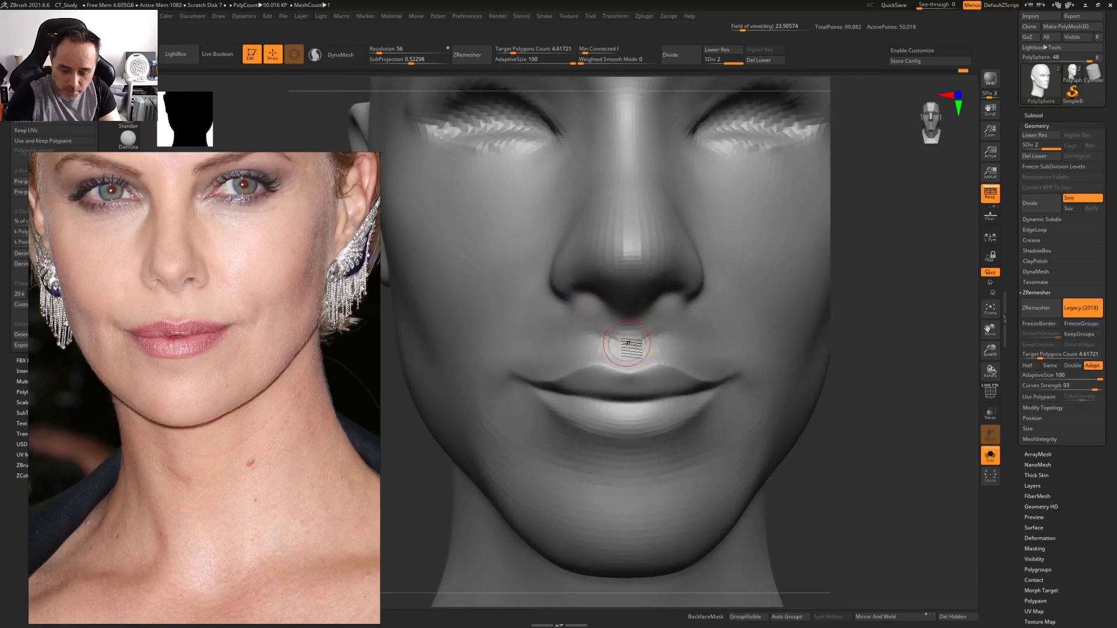
pyautogui.press('p')
pyautogui.press('p')
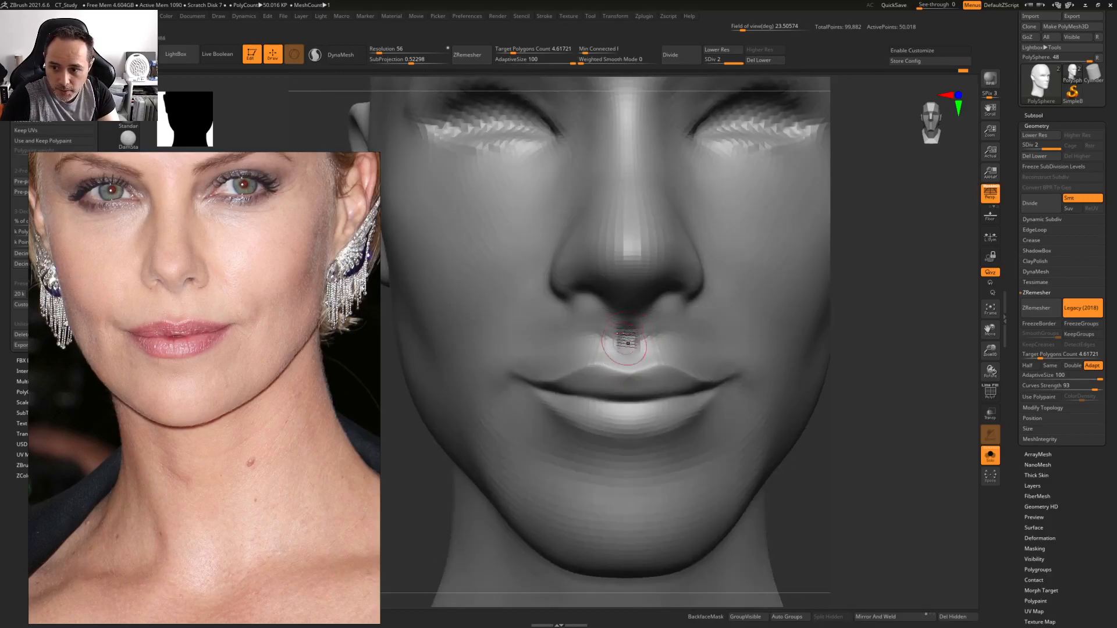
# Sculpt the nostril openings and refine their rims and the underside of the nose from below
pyautogui.moveTo(626, 347); pyautogui.dragTo(592, 368, button='right')
pyautogui.moveTo(592, 364)
pyautogui.mouseDown()
pyautogui.moveTo(571, 377)
pyautogui.moveTo(583, 372)
pyautogui.mouseUp()
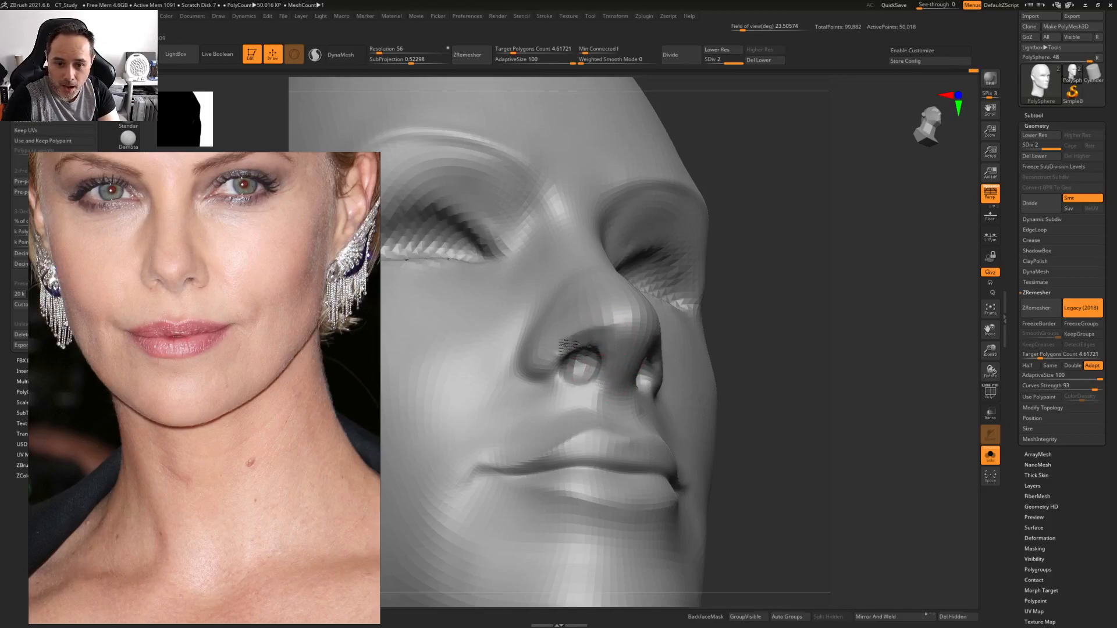
pyautogui.moveTo(580, 319)
pyautogui.mouseDown(button='right')
pyautogui.moveTo(569, 320)
pyautogui.moveTo(597, 366)
pyautogui.mouseUp(button='right')
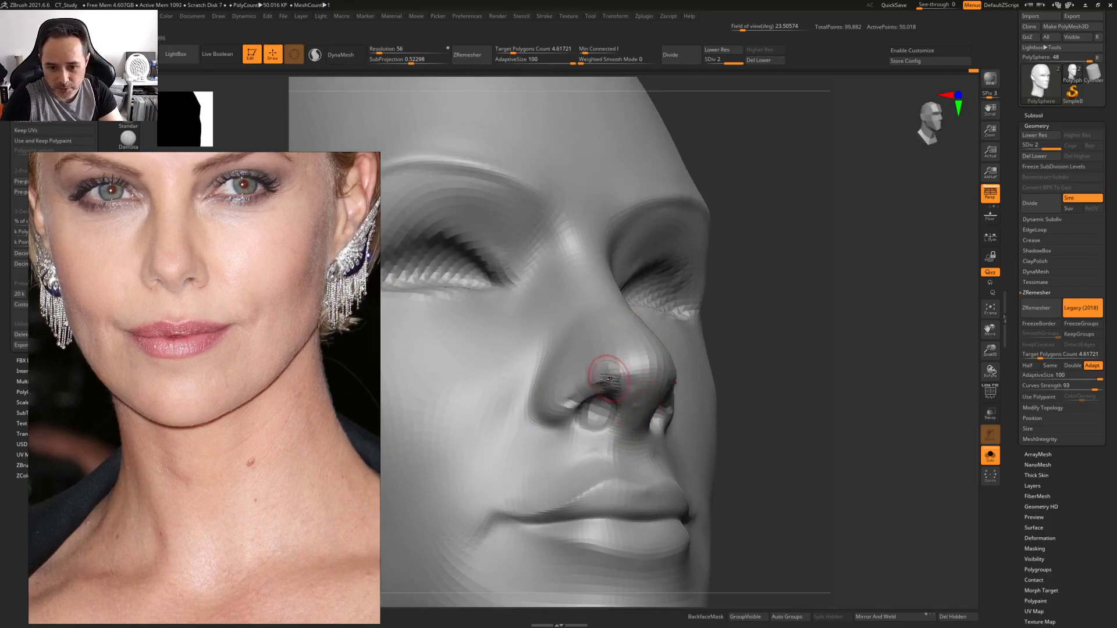
pyautogui.moveTo(596, 362)
pyautogui.mouseDown(button='right')
pyautogui.moveTo(609, 345)
pyautogui.moveTo(605, 406)
pyautogui.mouseUp(button='right')
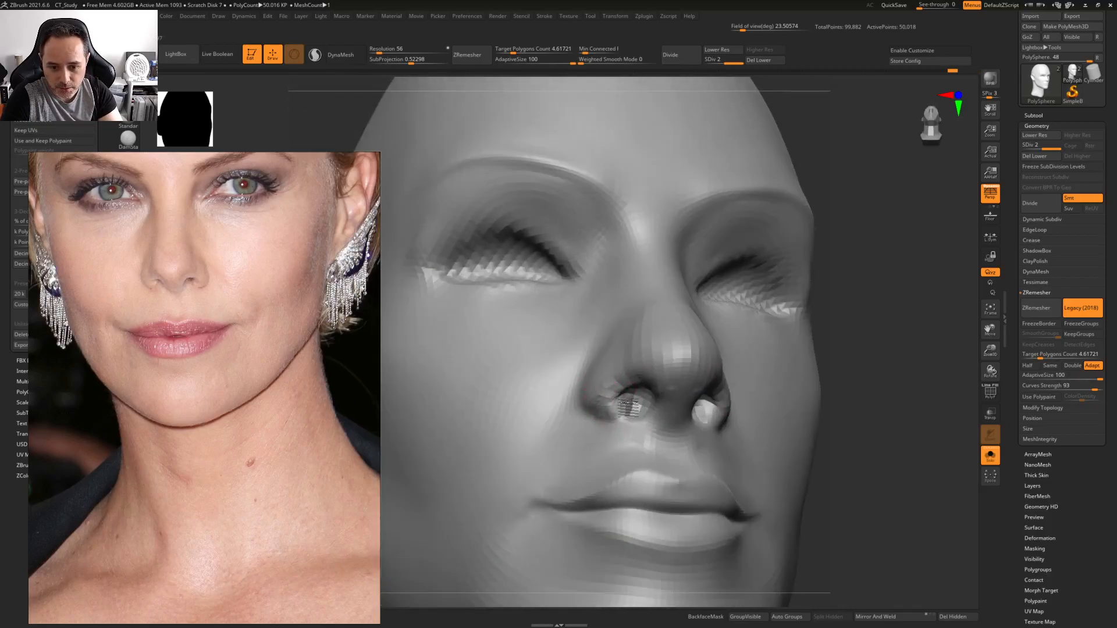
# Resize the brush and refine the nose bridge and the sides of the nose with the whole face in view
pyautogui.moveTo(630, 299)
pyautogui.mouseDown(button='right')
pyautogui.moveTo(576, 354)
pyautogui.moveTo(586, 303)
pyautogui.moveTo(612, 374)
pyautogui.mouseUp(button='right')
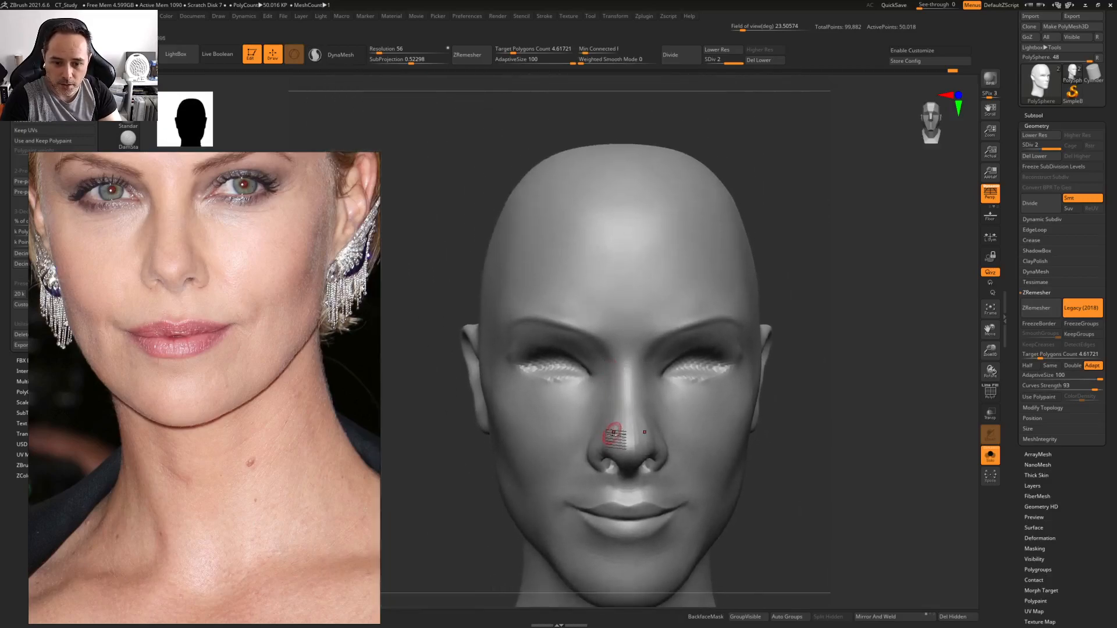
pyautogui.press('space')
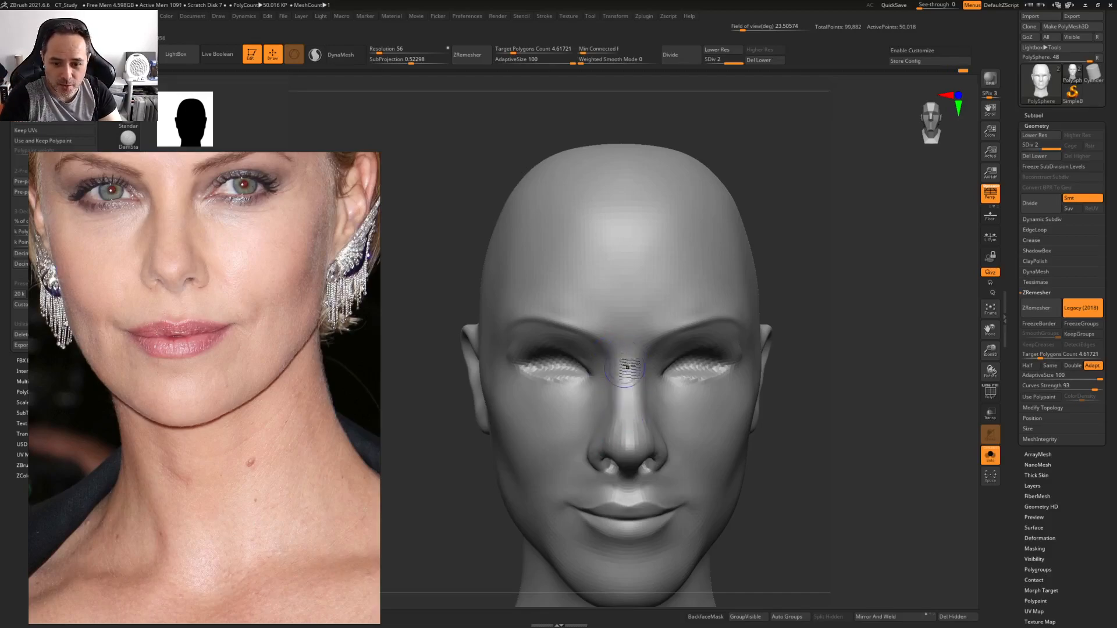
pyautogui.keyDown('alt'); pyautogui.moveTo(625, 368); pyautogui.dragTo(629, 415, button='right'); pyautogui.keyUp('alt')
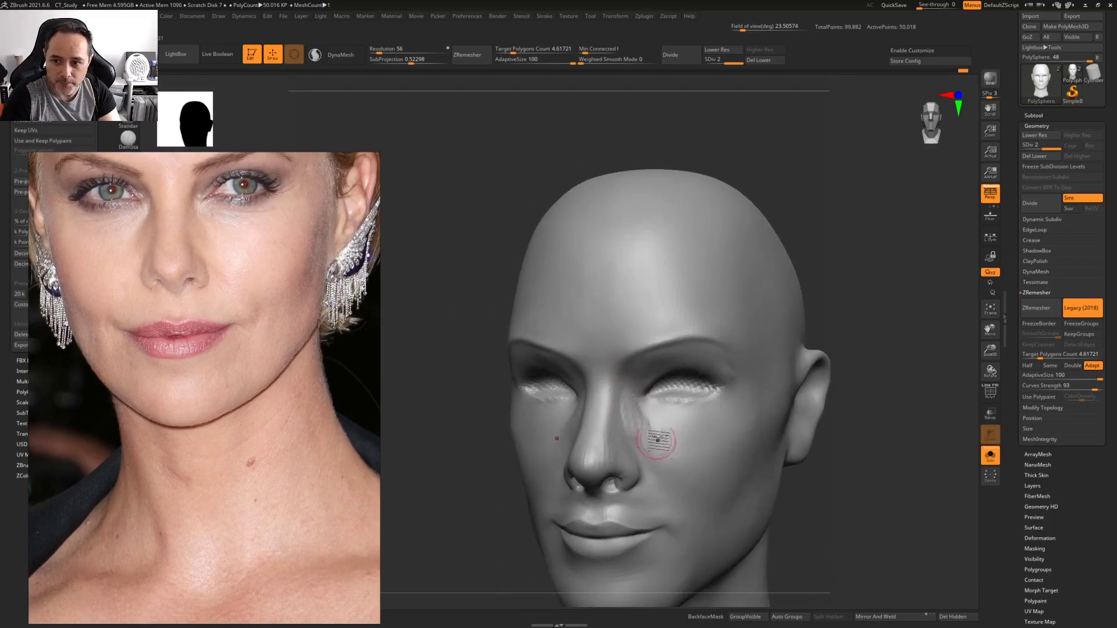
pyautogui.keyDown('alt'); pyautogui.moveTo(643, 428); pyautogui.dragTo(605, 420, button='right'); pyautogui.keyUp('alt')
pyautogui.moveTo(599, 414); pyautogui.dragTo(631, 415)
# Soften the cheek beside the nose and mouth, checking the whole head from three-quarter and front views
pyautogui.keyDown('alt'); pyautogui.moveTo(616, 414); pyautogui.dragTo(591, 386, button='right'); pyautogui.keyUp('alt')
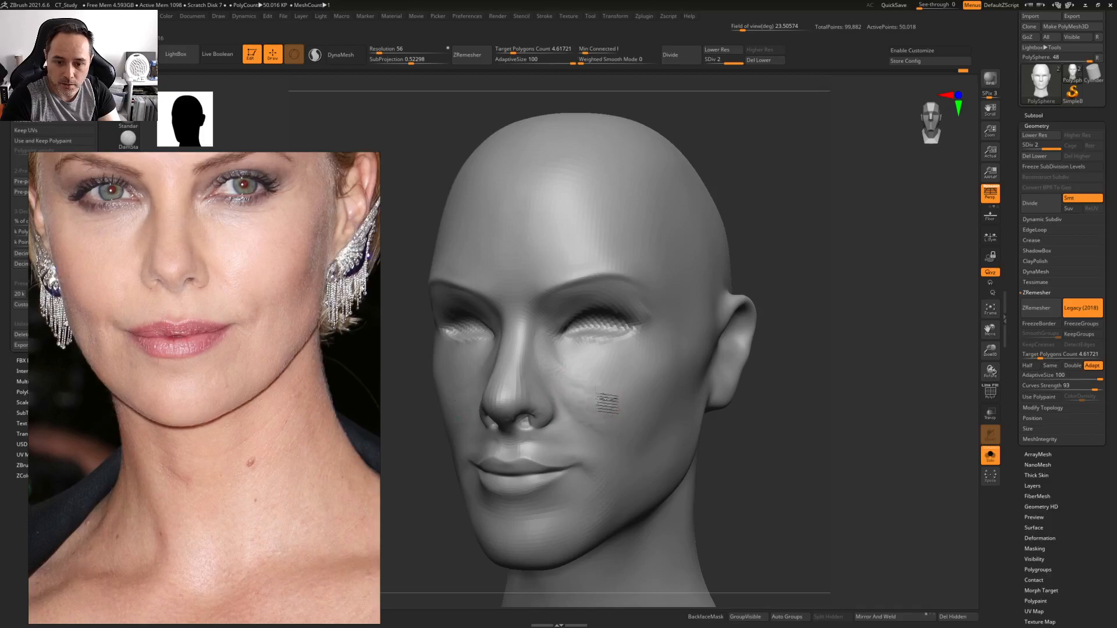
pyautogui.keyDown('alt'); pyautogui.moveTo(623, 425); pyautogui.dragTo(623, 350, button='right'); pyautogui.keyUp('alt')
pyautogui.moveTo(581, 408)
pyautogui.keyDown('shift'); pyautogui.mouseDown(button='right')
pyautogui.moveTo(631, 430)
pyautogui.moveTo(627, 440)
pyautogui.mouseUp(button='right'); pyautogui.keyUp('shift')
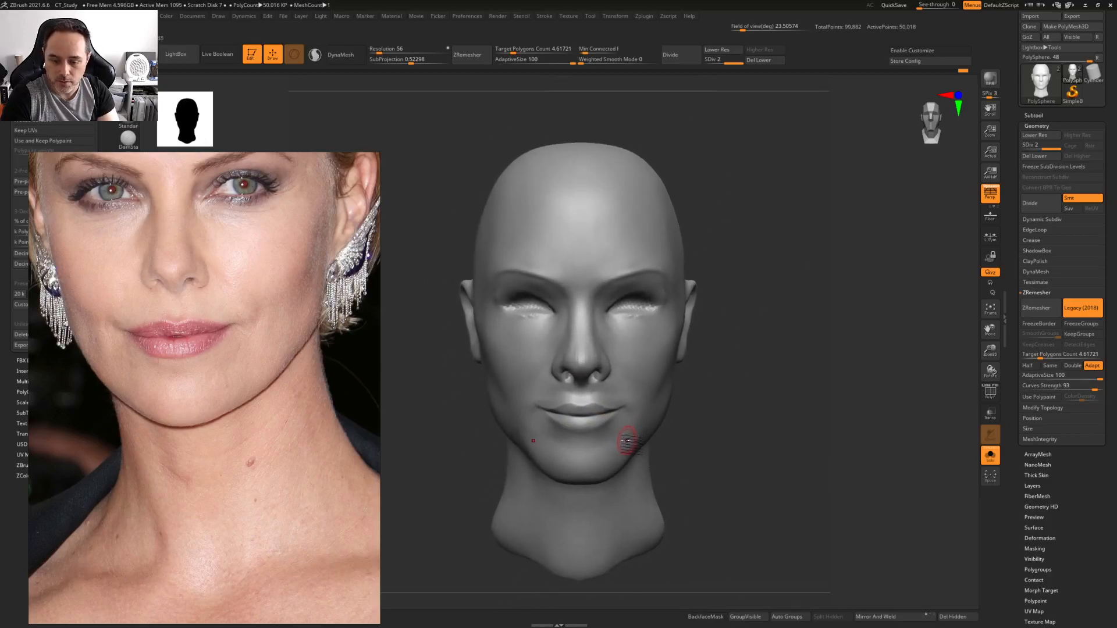
# Refine the cheek beside the mouth and the side of the nose from the front, adjusting the brush size
pyautogui.rightClick(621, 441)
pyautogui.moveTo(638, 432); pyautogui.dragTo(619, 434)
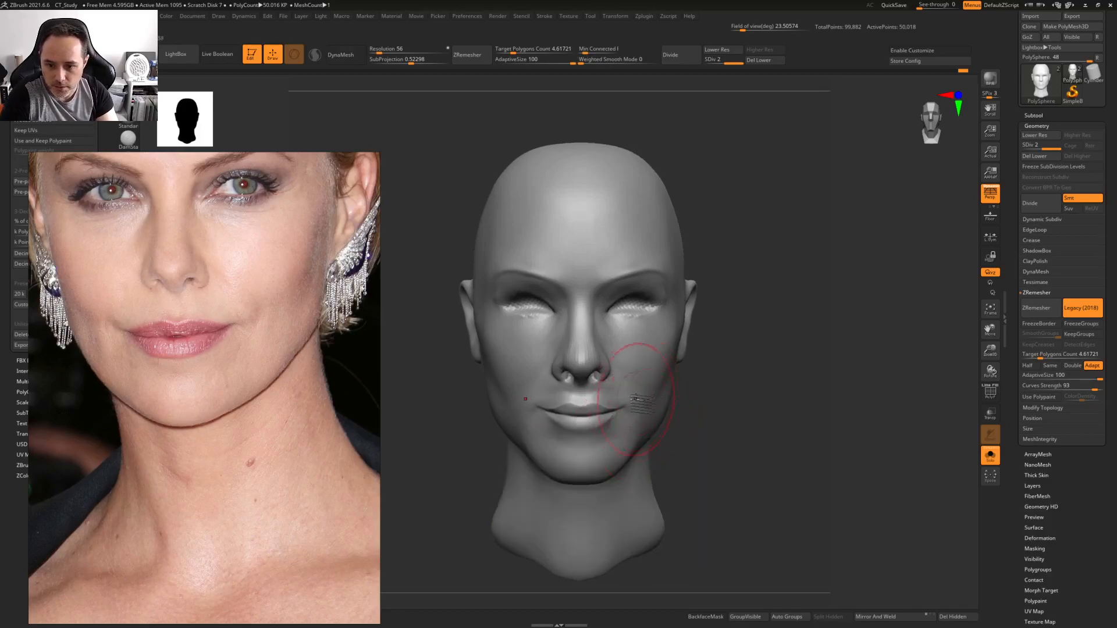
pyautogui.rightClick(605, 380)
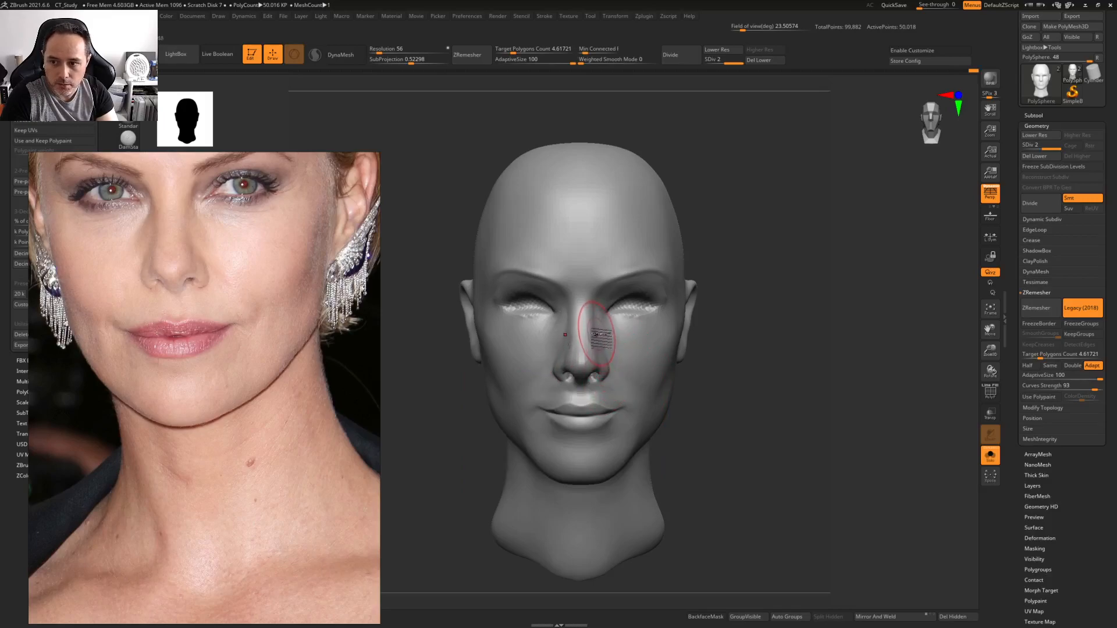
pyautogui.press('space')
pyautogui.moveTo(609, 342); pyautogui.dragTo(621, 341)
# Reshape the lower edge of the chin and jaw from the front against the wider reference portrait
pyautogui.keyDown('ctrl'); pyautogui.moveTo(681, 339); pyautogui.dragTo(669, 308, button='right'); pyautogui.keyUp('ctrl')
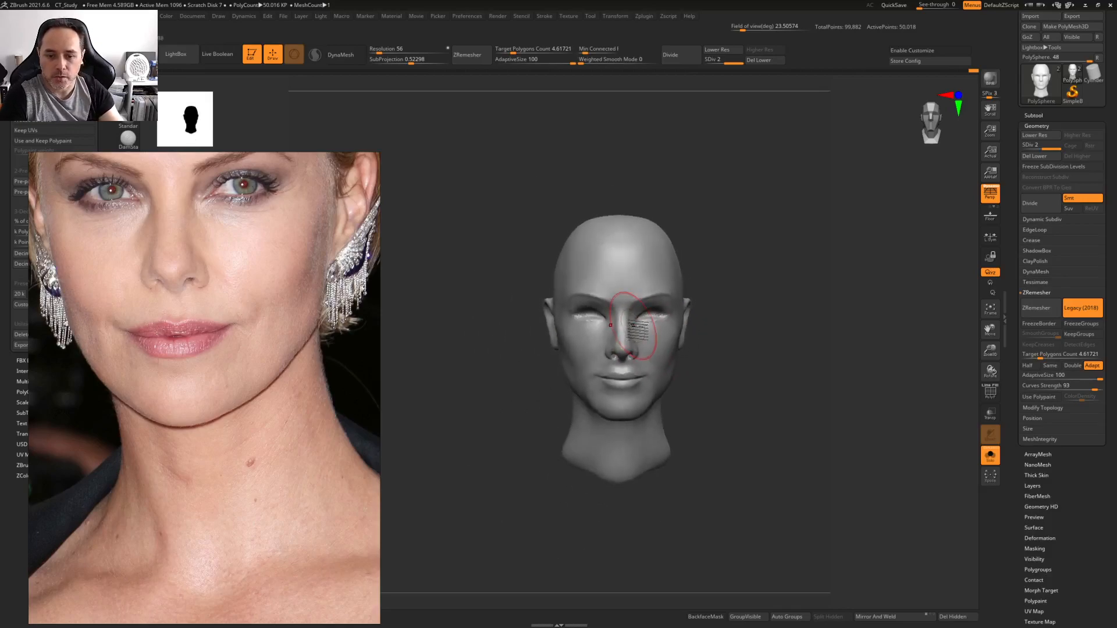
pyautogui.scroll(-2, 160, 434)
pyautogui.scroll(-2, 156, 407)
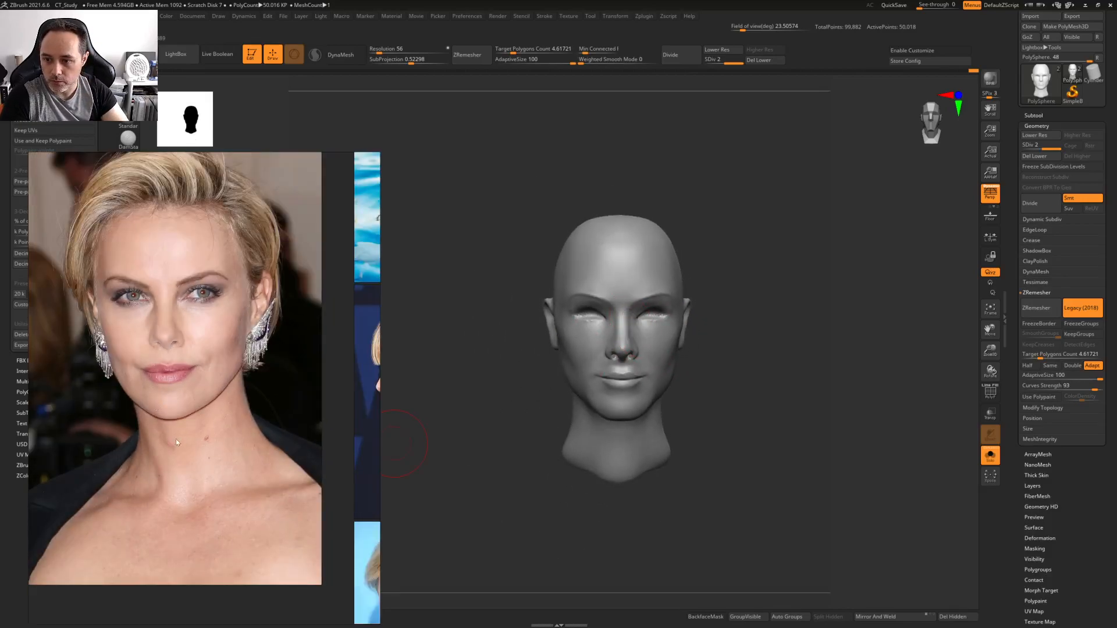
pyautogui.keyDown('ctrl'); pyautogui.moveTo(676, 379); pyautogui.dragTo(716, 402, button='right'); pyautogui.keyUp('ctrl')
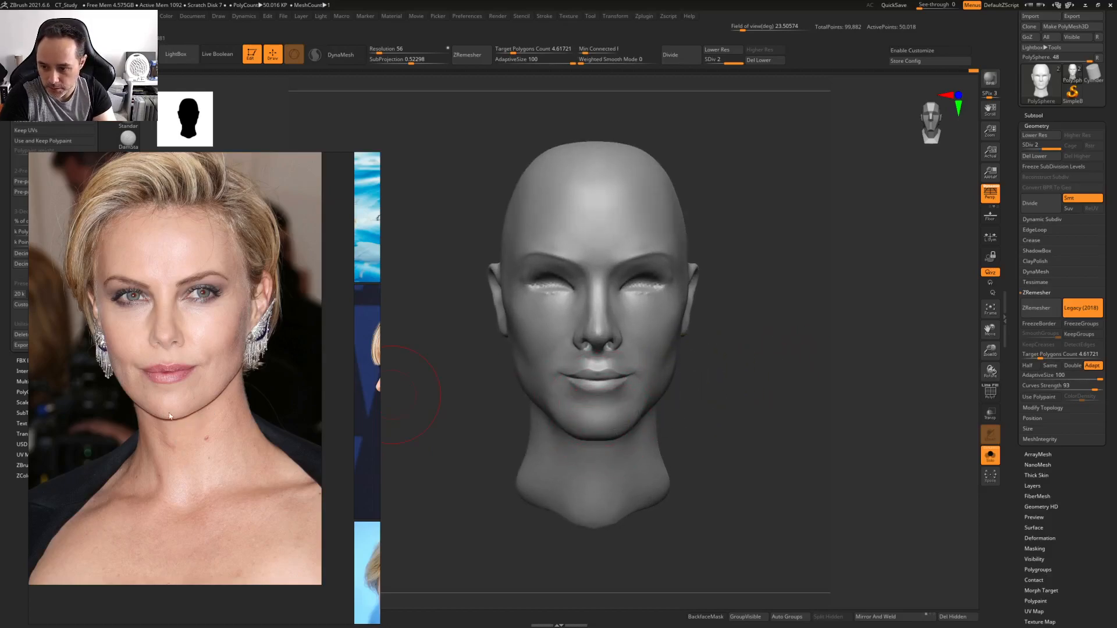
pyautogui.moveTo(614, 434); pyautogui.dragTo(626, 418)
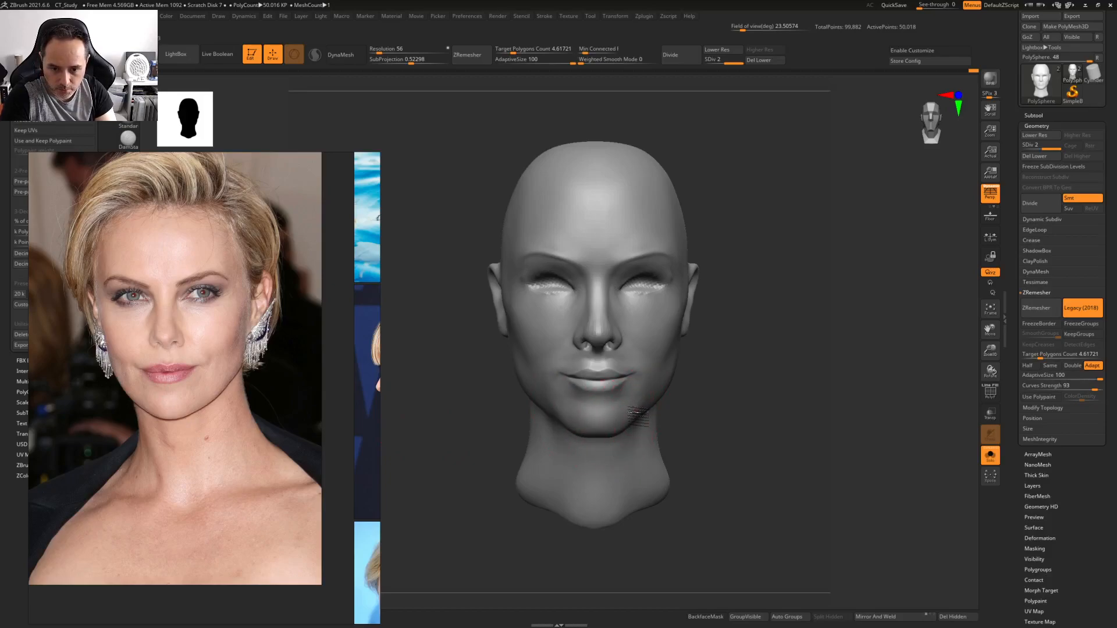
pyautogui.press('space')
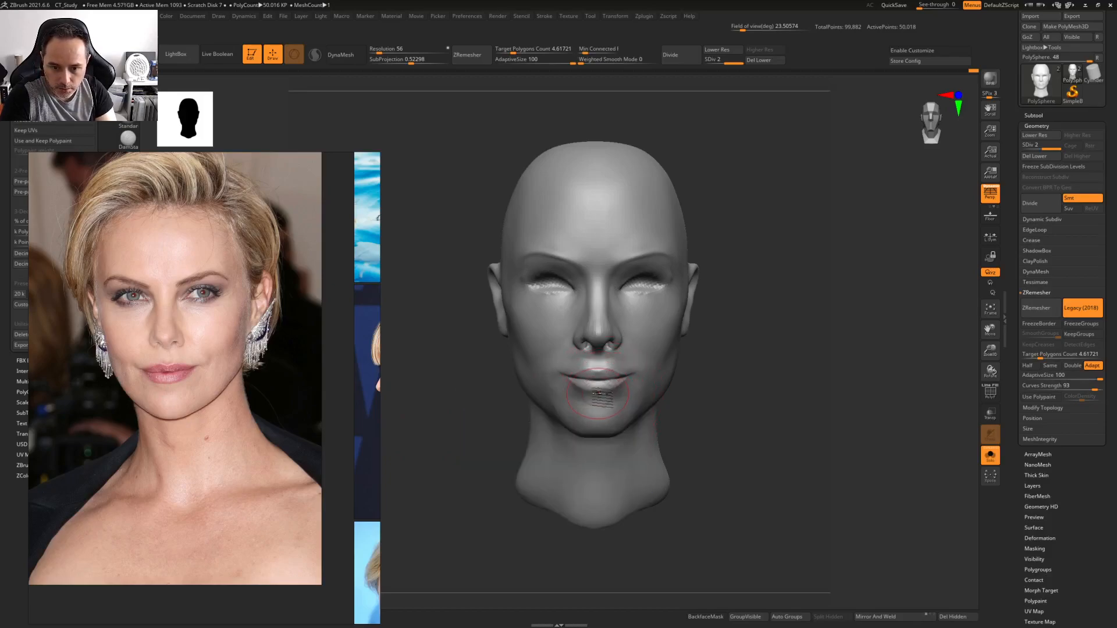
# Sculpt the lips and mouth corners with a smaller brush in a close front view, undoing the last stroke
pyautogui.keyDown('ctrl'); pyautogui.moveTo(604, 395); pyautogui.dragTo(605, 411, button='right'); pyautogui.keyUp('ctrl')
pyautogui.press('space')
pyautogui.moveTo(608, 387); pyautogui.dragTo(601, 386)
pyautogui.keyDown('ctrl'); pyautogui.moveTo(599, 386); pyautogui.dragTo(600, 401, button='right'); pyautogui.keyUp('ctrl')
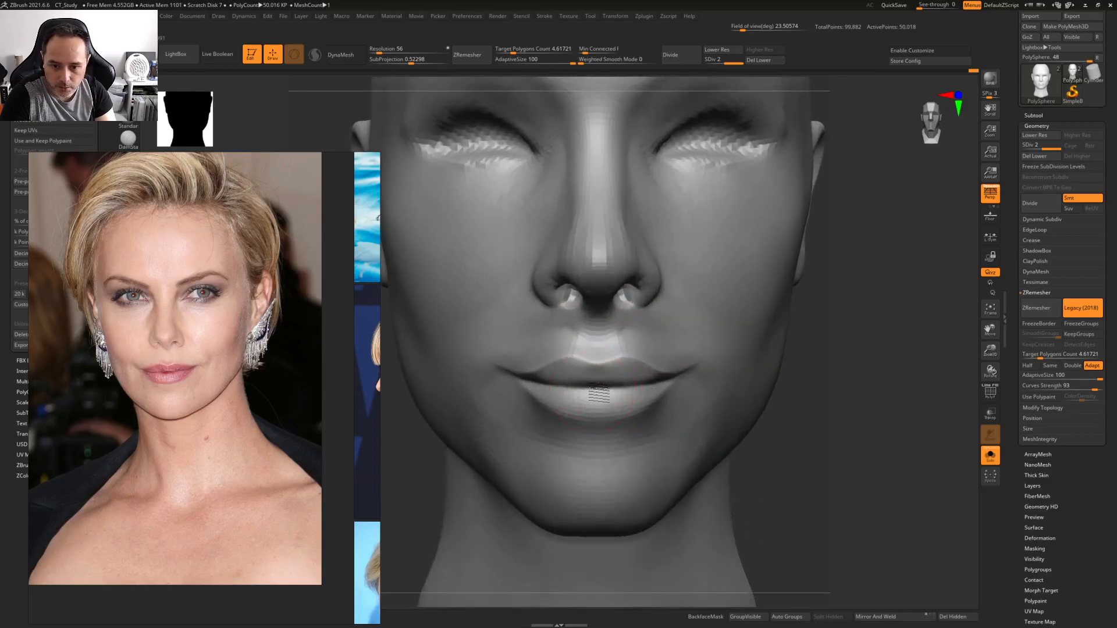
pyautogui.moveTo(576, 394)
pyautogui.mouseDown()
pyautogui.moveTo(552, 385)
pyautogui.moveTo(587, 380)
pyautogui.mouseUp()
pyautogui.moveTo(523, 366)
pyautogui.mouseDown()
pyautogui.moveTo(481, 375)
pyautogui.moveTo(506, 348)
pyautogui.moveTo(498, 396)
pyautogui.mouseUp()
pyautogui.press('space')
pyautogui.hotkey('ctrl', 'z')
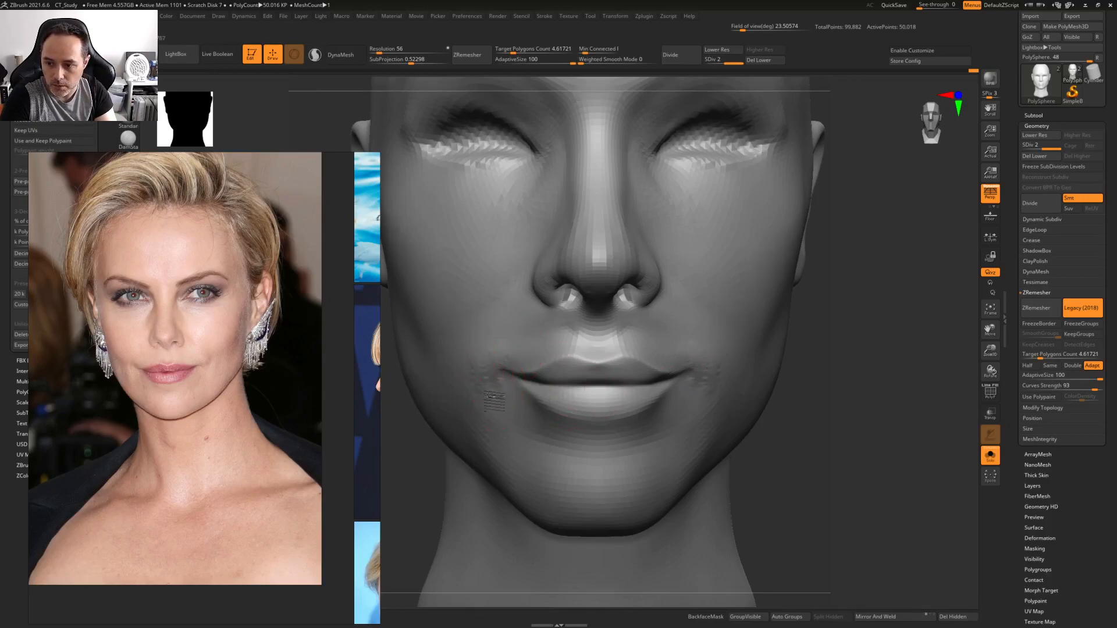
# Sculpt the cheek area beside the mouth corners and smooth it into the surrounding face
pyautogui.moveTo(482, 385)
pyautogui.mouseDown()
pyautogui.moveTo(481, 370)
pyautogui.moveTo(469, 417)
pyautogui.mouseUp()
pyautogui.moveTo(459, 369)
pyautogui.mouseDown()
pyautogui.moveTo(463, 406)
pyautogui.moveTo(446, 361)
pyautogui.moveTo(464, 400)
pyautogui.mouseUp()
pyautogui.keyDown('shift'); pyautogui.moveTo(455, 336); pyautogui.dragTo(505, 359); pyautogui.keyUp('shift')
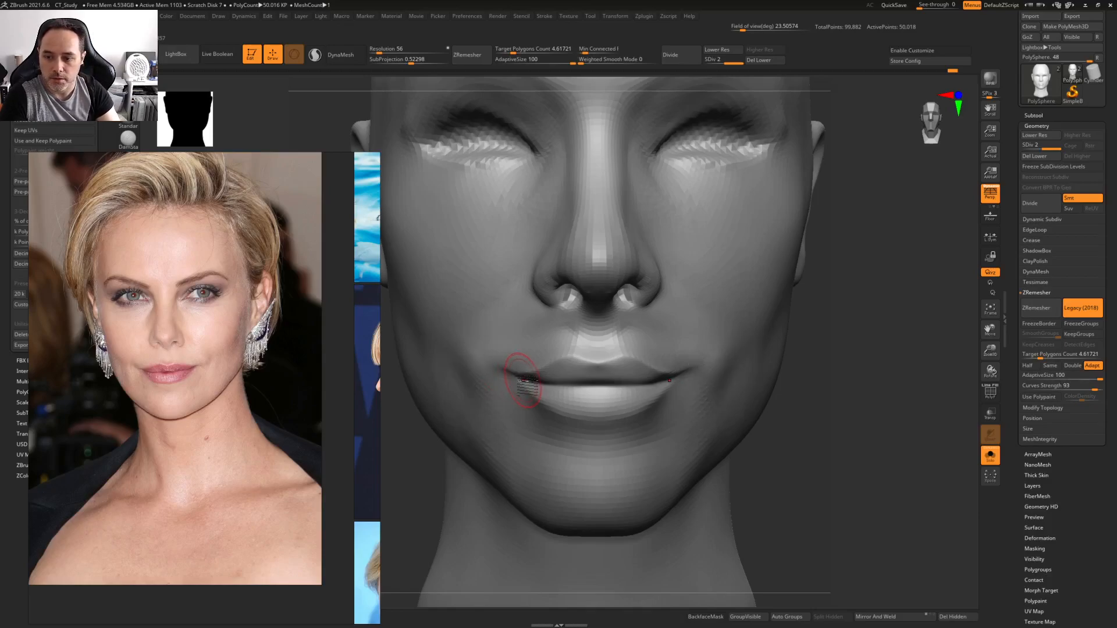
# Resize the brush and model the cheekbone and the cheek down toward the jaw from a three-quarter view
pyautogui.press('space')
pyautogui.moveTo(728, 283); pyautogui.dragTo(747, 284)
pyautogui.moveTo(817, 263); pyautogui.dragTo(735, 252)
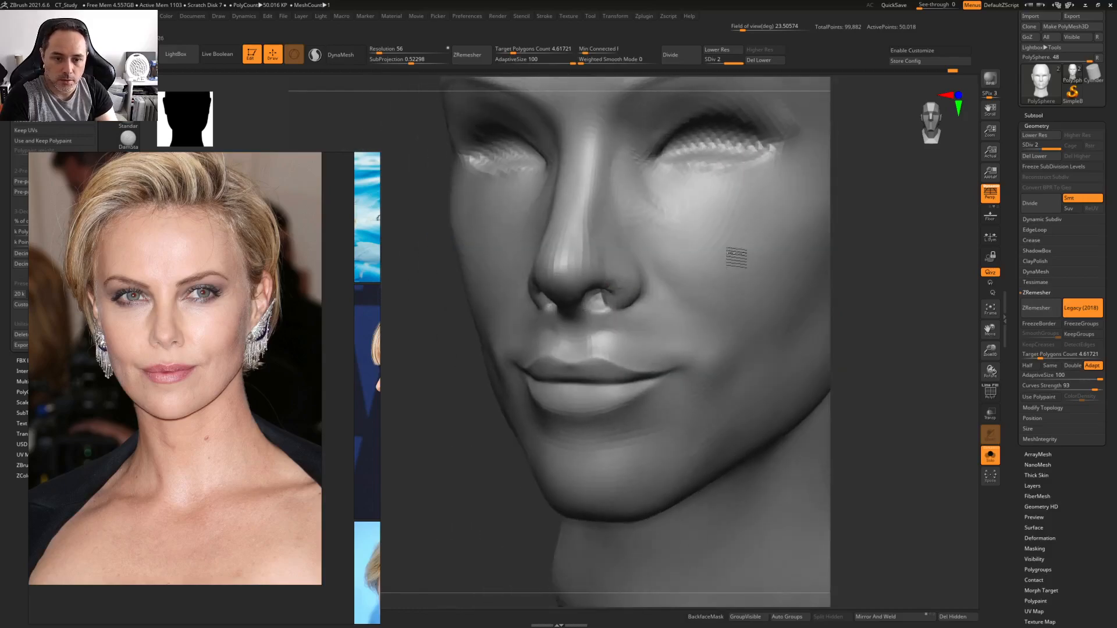
pyautogui.moveTo(726, 250); pyautogui.dragTo(731, 246, button='right')
pyautogui.press('space')
pyautogui.moveTo(786, 271); pyautogui.dragTo(768, 271)
pyautogui.moveTo(736, 240)
pyautogui.keyDown('alt'); pyautogui.mouseDown(button='right')
pyautogui.moveTo(727, 225)
pyautogui.moveTo(713, 293)
pyautogui.mouseUp(button='right'); pyautogui.keyUp('alt')
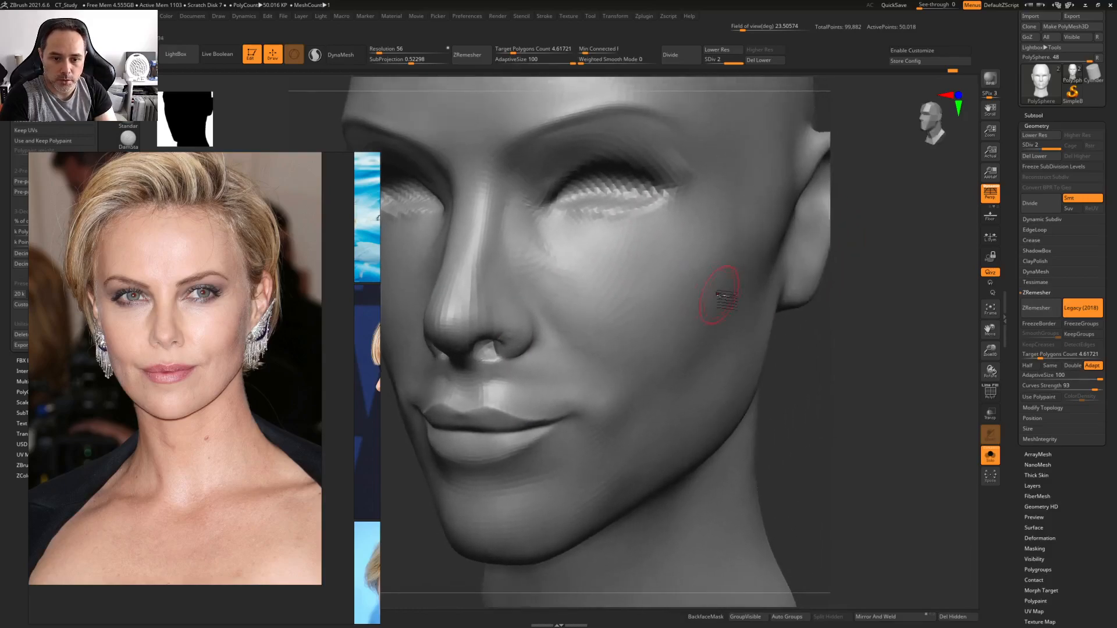
pyautogui.press('space')
pyautogui.moveTo(705, 294)
pyautogui.mouseDown()
pyautogui.moveTo(720, 296)
pyautogui.moveTo(664, 334)
pyautogui.moveTo(667, 291)
pyautogui.moveTo(633, 269)
pyautogui.mouseUp()
pyautogui.moveTo(671, 302); pyautogui.dragTo(711, 304)
pyautogui.moveTo(759, 246)
pyautogui.mouseDown()
pyautogui.moveTo(774, 219)
pyautogui.moveTo(731, 236)
pyautogui.moveTo(684, 391)
pyautogui.mouseUp()
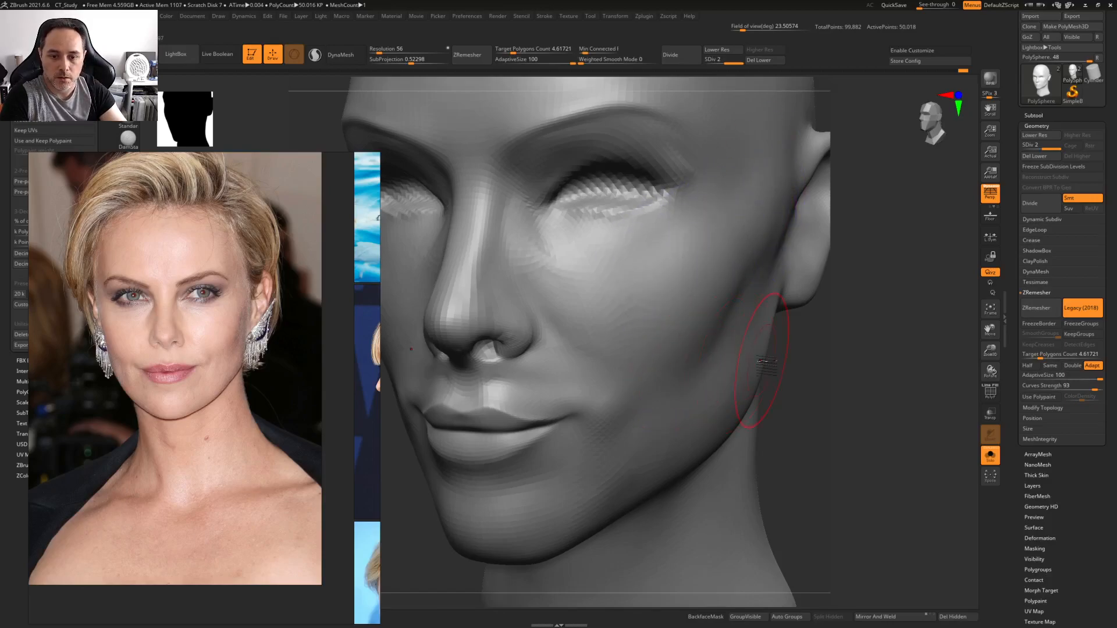
# Refine and smooth the side of the nose with a smaller brush in a close three-quarter view
pyautogui.keyDown('ctrl'); pyautogui.moveTo(760, 361); pyautogui.dragTo(727, 369, button='right'); pyautogui.keyUp('ctrl')
pyautogui.keyDown('ctrl'); pyautogui.moveTo(512, 382); pyautogui.dragTo(539, 361, button='right'); pyautogui.keyUp('ctrl')
pyautogui.press('space')
pyautogui.moveTo(539, 361); pyautogui.dragTo(528, 361)
pyautogui.moveTo(569, 340); pyautogui.dragTo(573, 294, button='right')
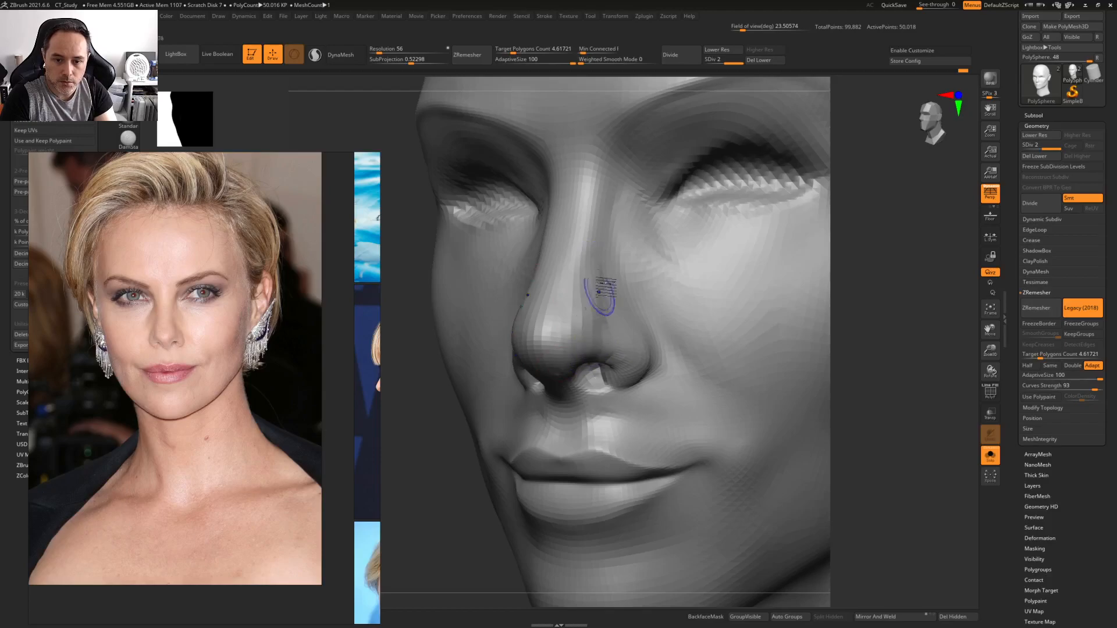
pyautogui.keyDown('ctrl'); pyautogui.moveTo(661, 349); pyautogui.dragTo(529, 391, button='right'); pyautogui.keyUp('ctrl')
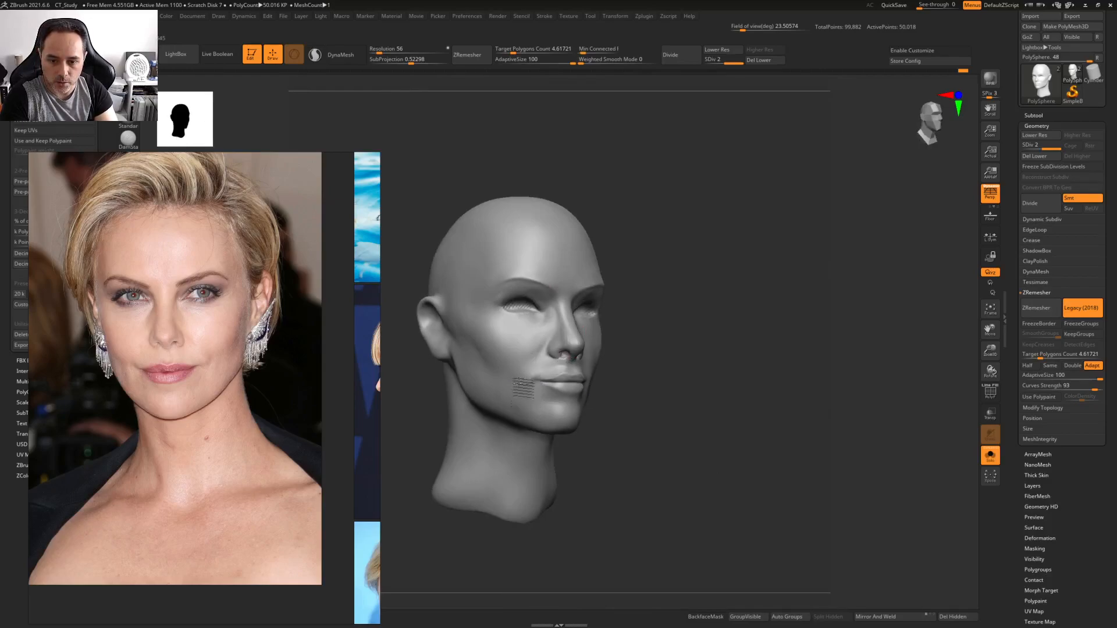
# Sculpt and smooth the side of the cheek, jawline and upper neck, viewing the whole head from several sides
pyautogui.press('space')
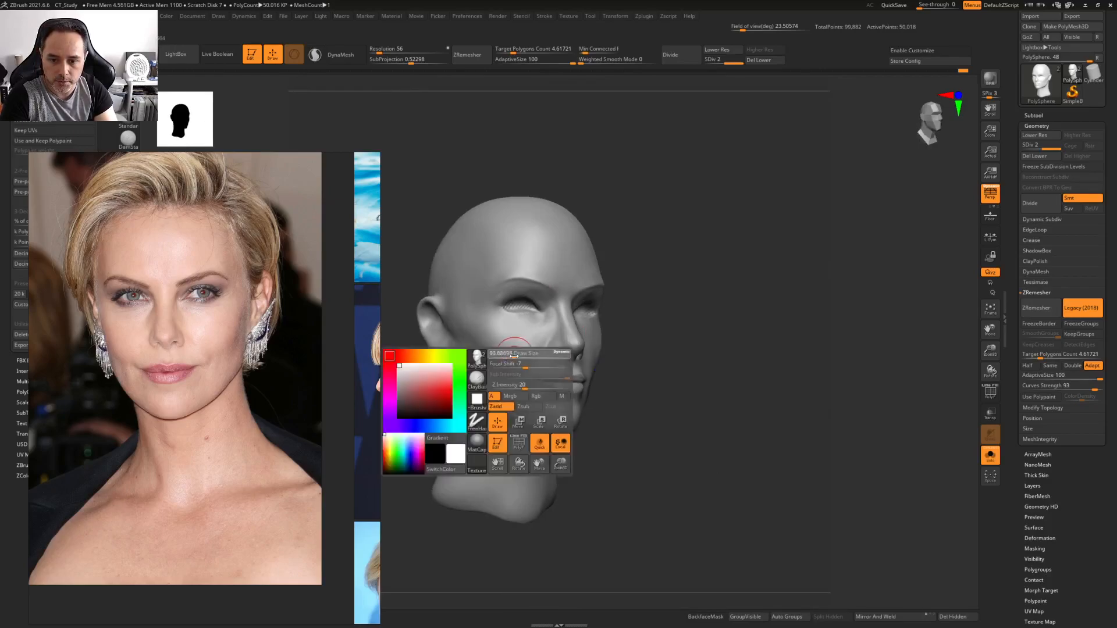
pyautogui.moveTo(510, 373); pyautogui.dragTo(479, 368, button='right')
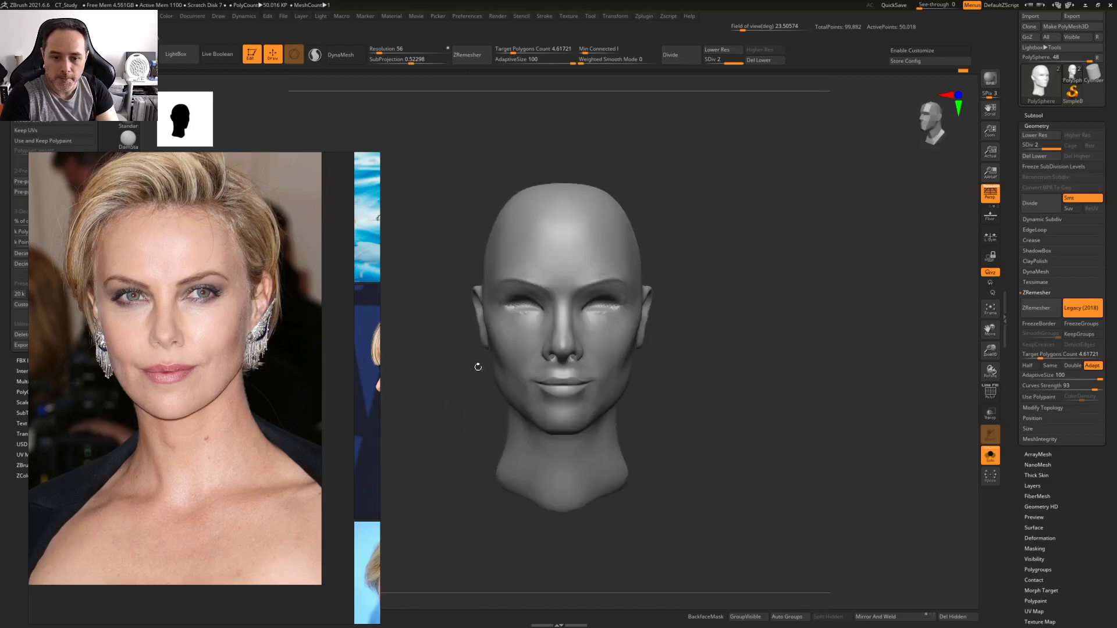
pyautogui.moveTo(780, 333)
pyautogui.mouseDown(button='right')
pyautogui.moveTo(775, 374)
pyautogui.moveTo(718, 347)
pyautogui.moveTo(680, 369)
pyautogui.moveTo(702, 370)
pyautogui.moveTo(667, 356)
pyautogui.mouseUp(button='right')
pyautogui.press('space')
pyautogui.moveTo(668, 352)
pyautogui.mouseDown()
pyautogui.moveTo(676, 403)
pyautogui.moveTo(642, 467)
pyautogui.mouseUp()
pyautogui.moveTo(664, 391)
pyautogui.keyDown('shift'); pyautogui.mouseDown()
pyautogui.moveTo(652, 416)
pyautogui.moveTo(725, 387)
pyautogui.moveTo(676, 424)
pyautogui.moveTo(704, 434)
pyautogui.moveTo(684, 364)
pyautogui.mouseUp(); pyautogui.keyUp('shift')
pyautogui.moveTo(699, 340)
pyautogui.mouseDown()
pyautogui.moveTo(664, 338)
pyautogui.moveTo(614, 437)
pyautogui.moveTo(608, 420)
pyautogui.mouseUp()
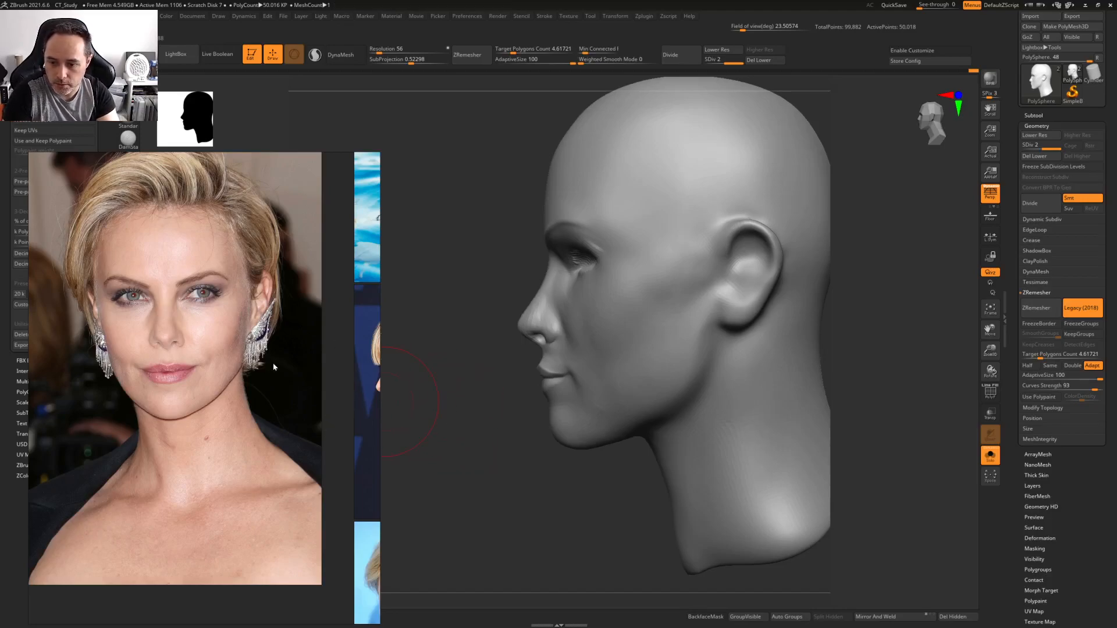
# Browse the reference board and enlarge the frontal portrait with curled short hair to compare with the head's front view
pyautogui.scroll(5, 335, 456)
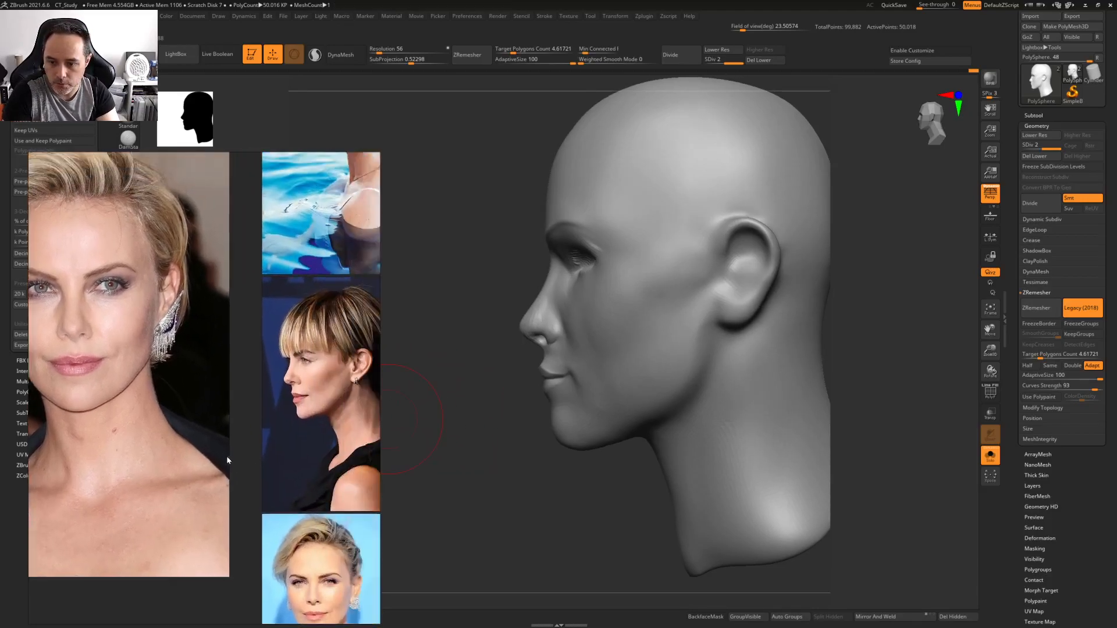
pyautogui.scroll(5, 247, 468)
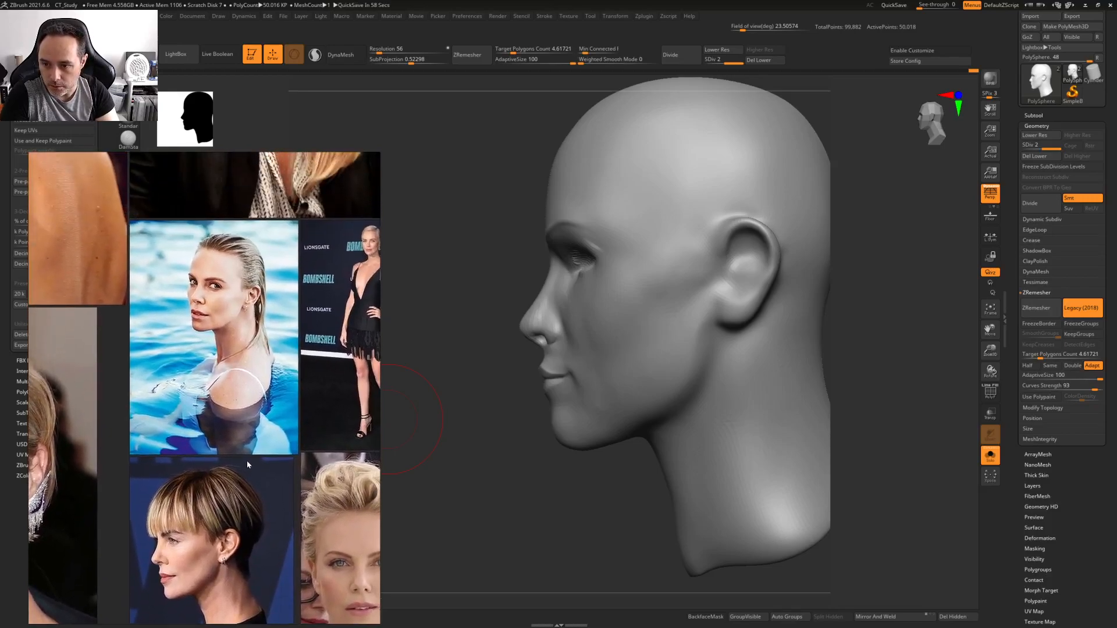
pyautogui.scroll(-5, 191, 449)
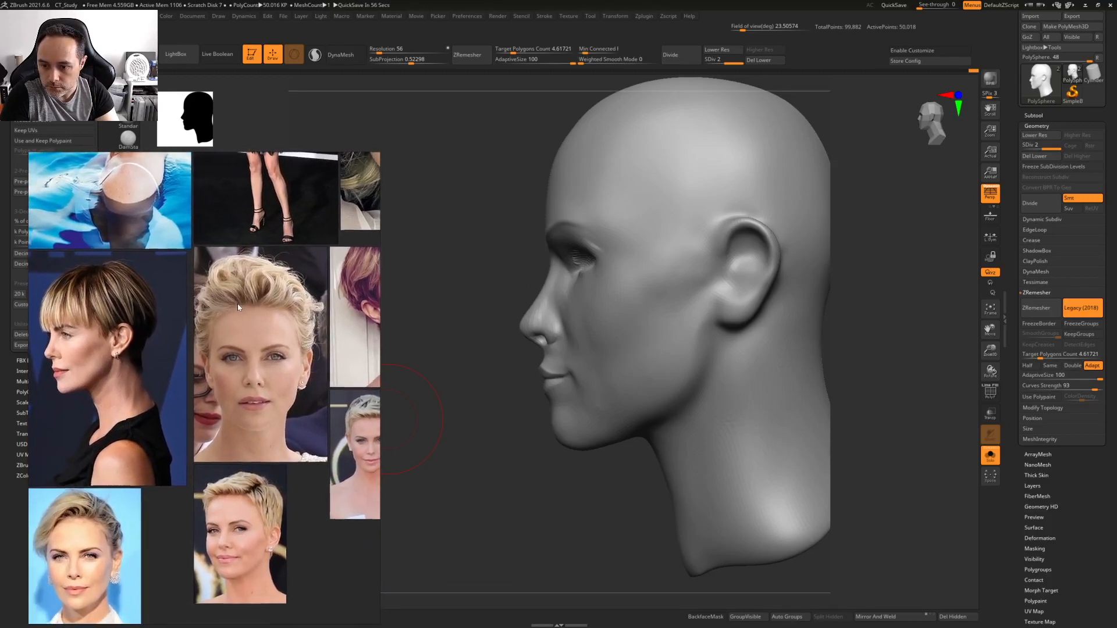
pyautogui.scroll(-2, 232, 299)
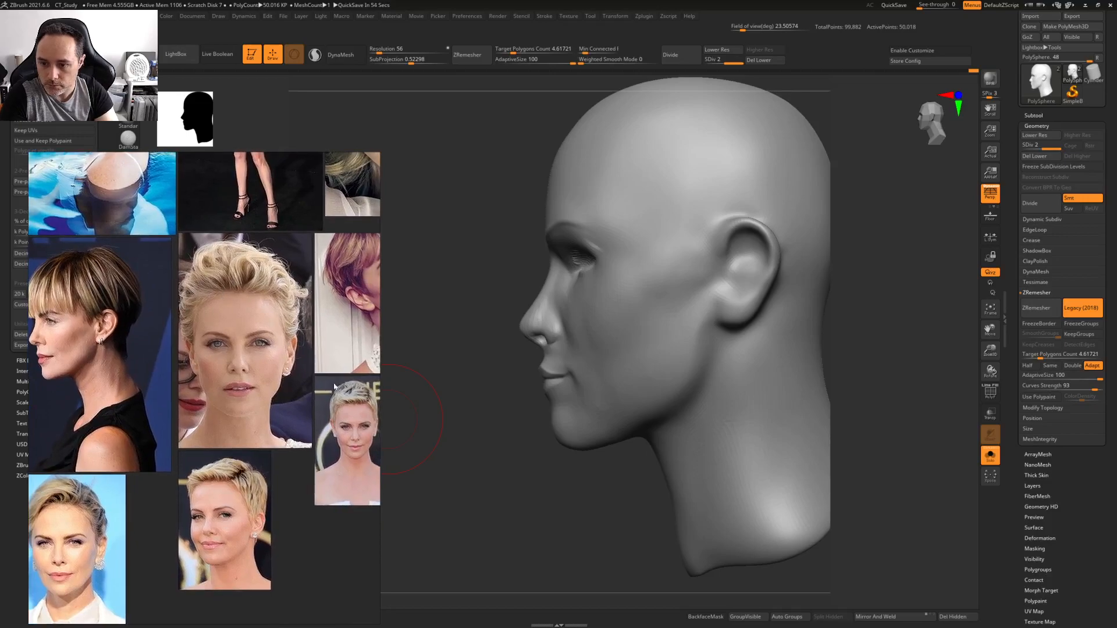
pyautogui.keyDown('shift'); pyautogui.moveTo(533, 486); pyautogui.dragTo(515, 451); pyautogui.keyUp('shift')
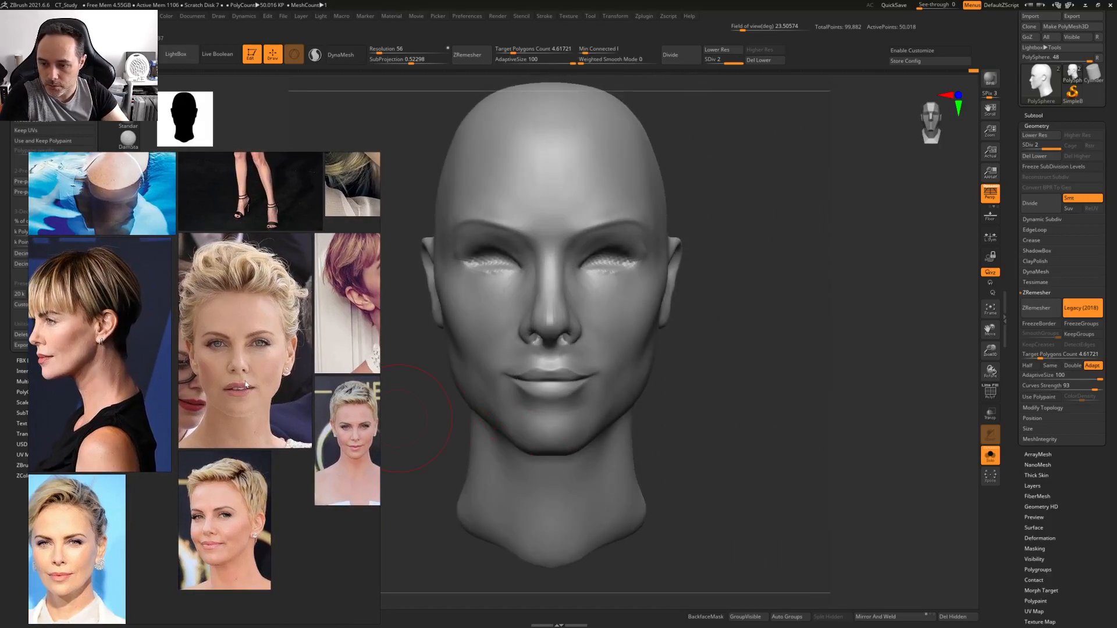
pyautogui.scroll(5, 247, 385)
pyautogui.scroll(2, 214, 459)
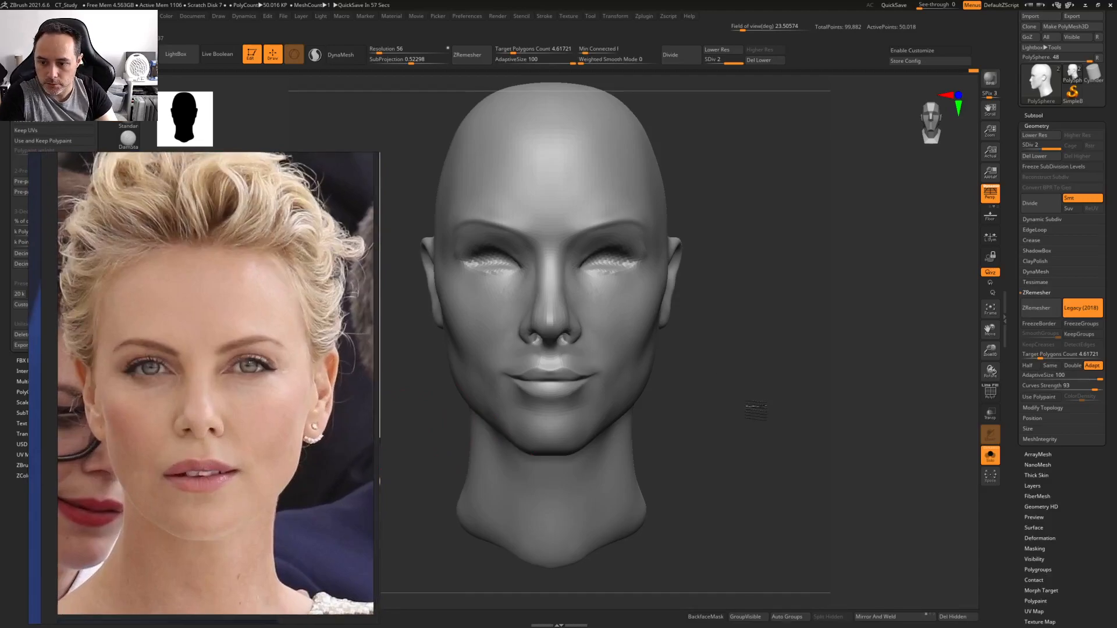
pyautogui.keyDown('alt'); pyautogui.moveTo(663, 400); pyautogui.dragTo(733, 434); pyautogui.keyUp('alt')
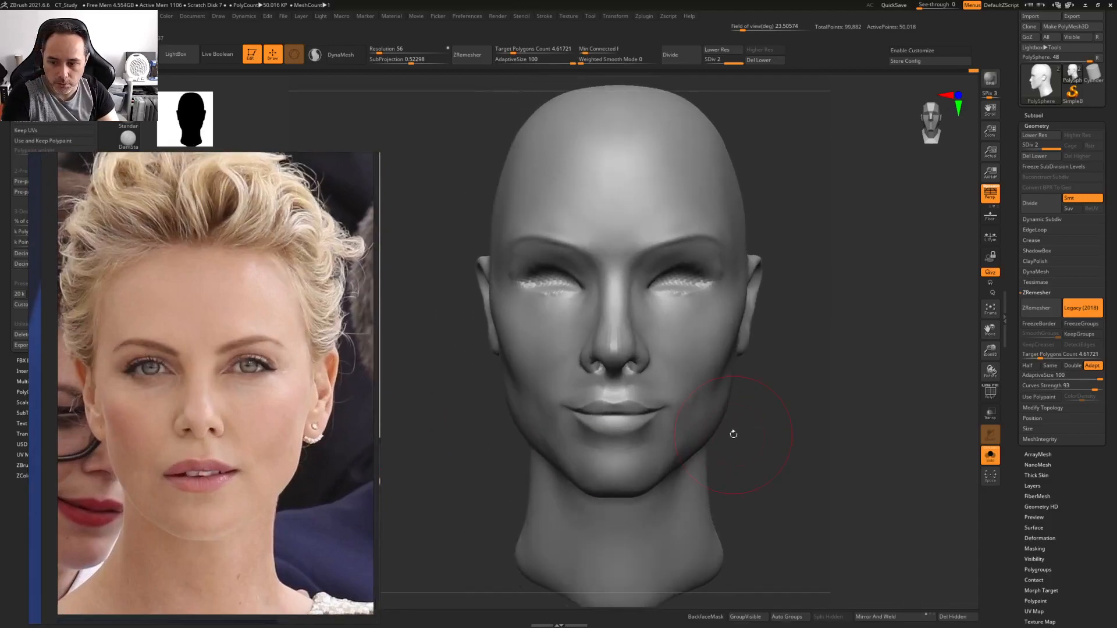
# Turn on BackfaceMask with a smaller brush and sculpt the upper eyelid contour from three-quarter views
pyautogui.press('space')
pyautogui.press('1')
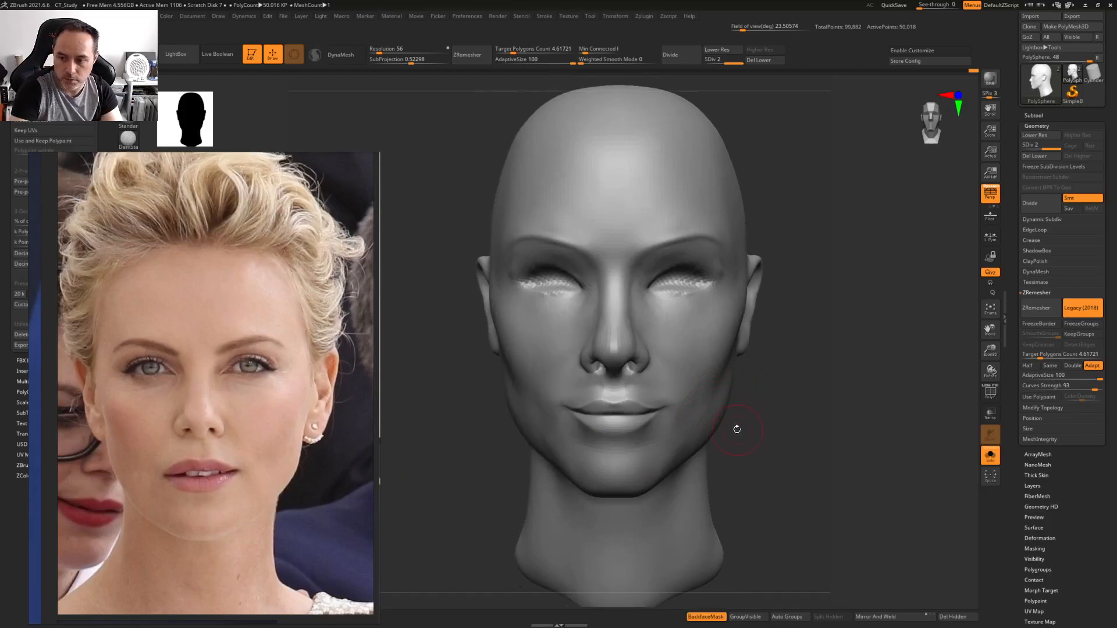
pyautogui.keyDown('ctrl'); pyautogui.moveTo(593, 289); pyautogui.dragTo(689, 271, button='right'); pyautogui.keyUp('ctrl')
pyautogui.moveTo(535, 303); pyautogui.dragTo(588, 282)
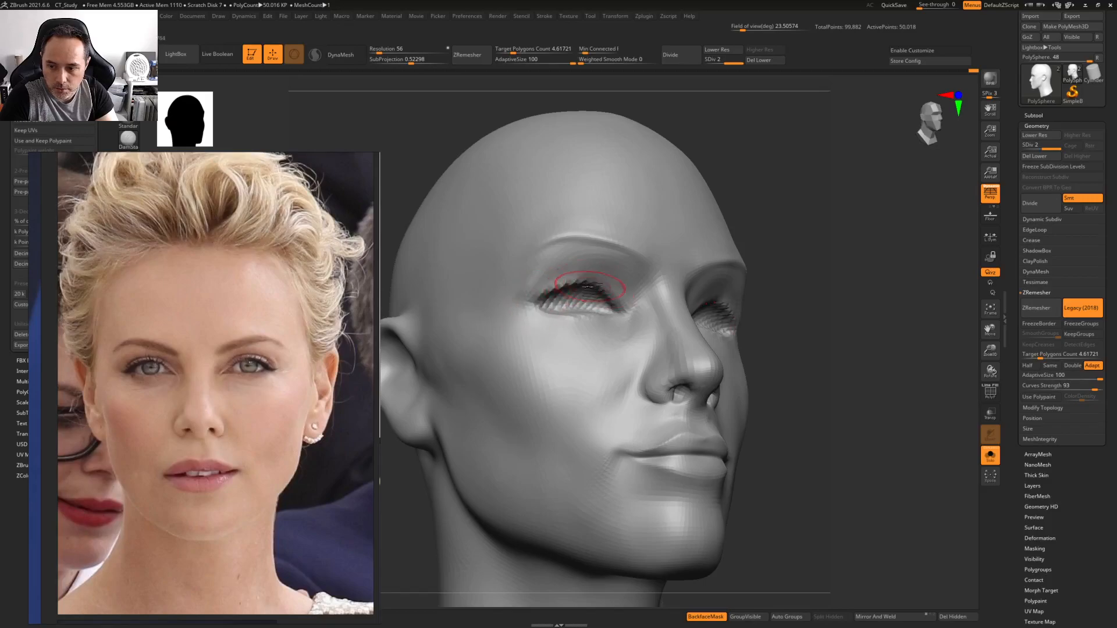
pyautogui.moveTo(531, 305); pyautogui.dragTo(500, 313, button='right')
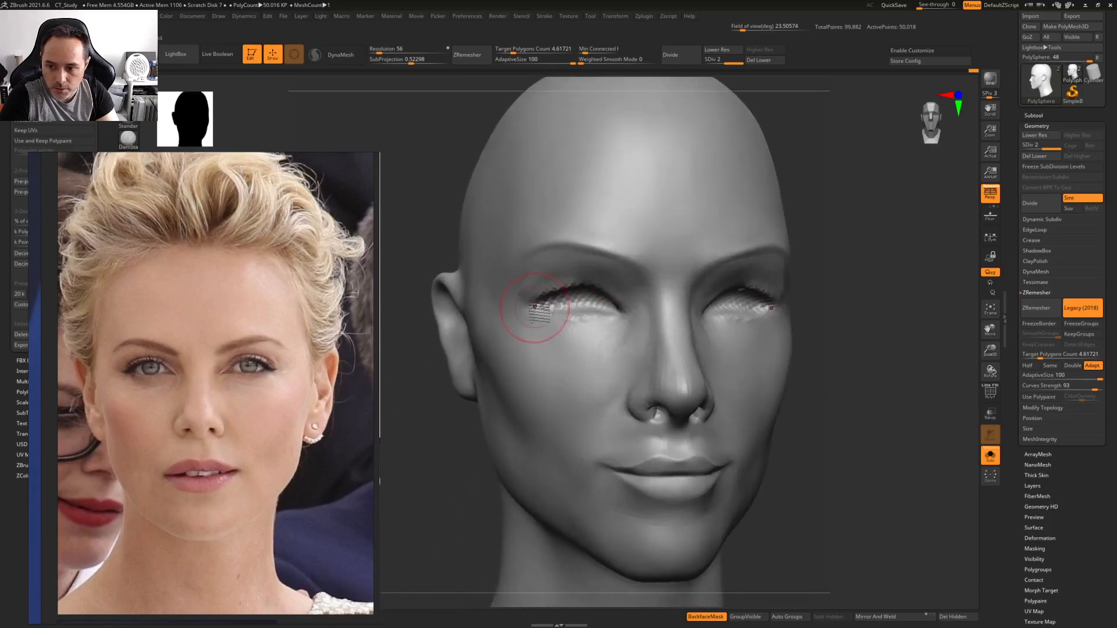
pyautogui.moveTo(568, 332); pyautogui.dragTo(554, 331, button='right')
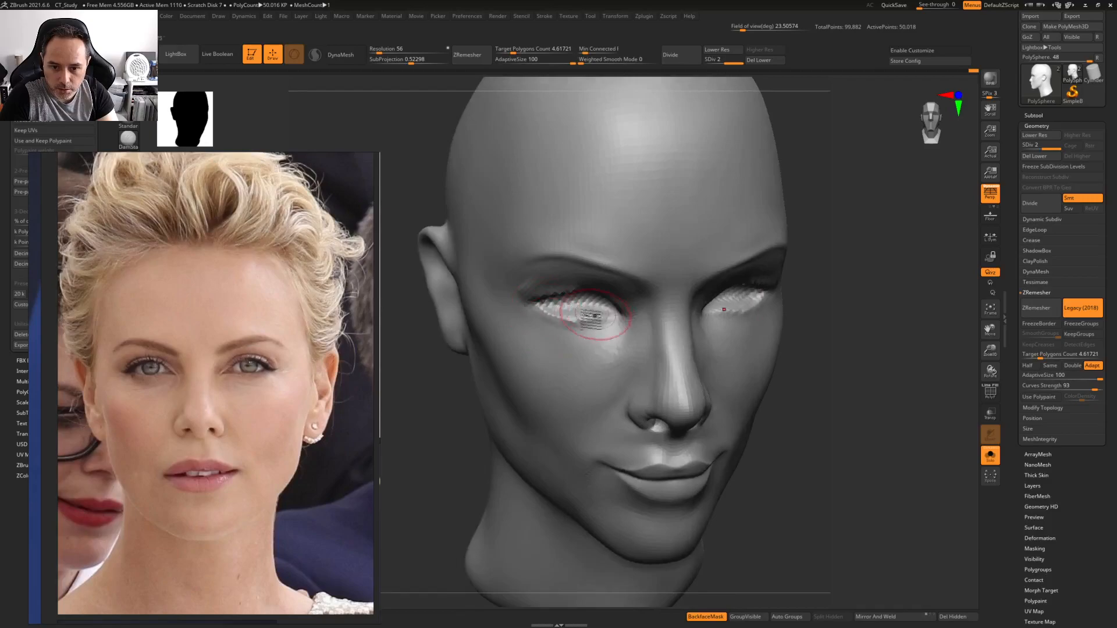
# Build up the lower eyelid and the area beneath the eye, and smooth the strokes
pyautogui.moveTo(609, 329)
pyautogui.mouseDown()
pyautogui.moveTo(550, 337)
pyautogui.moveTo(569, 324)
pyautogui.moveTo(576, 336)
pyautogui.mouseUp()
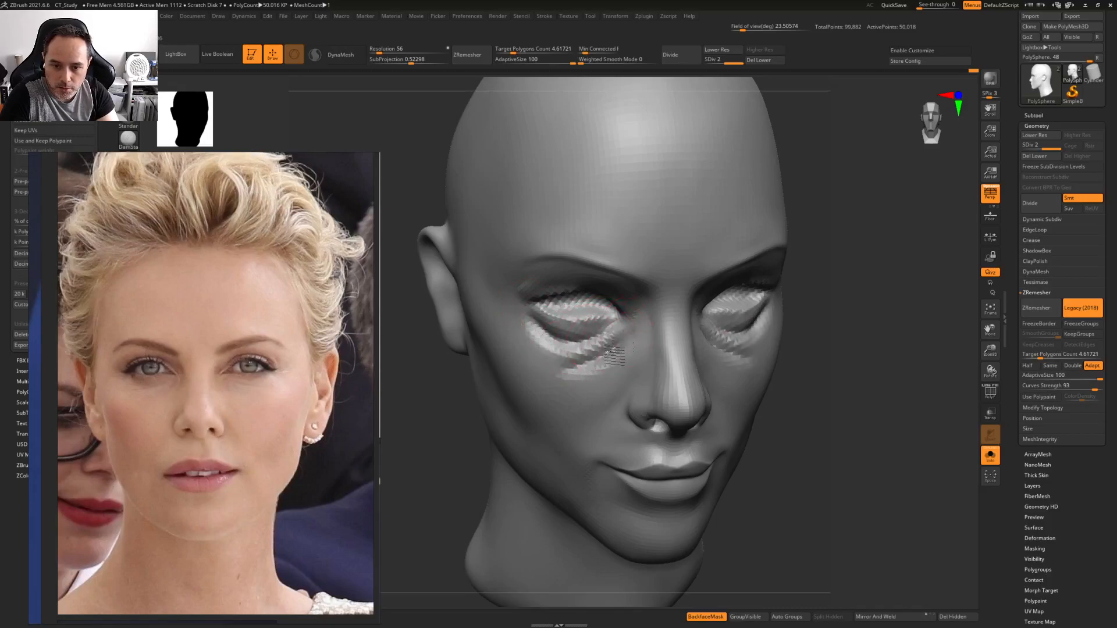
pyautogui.press('space')
pyautogui.moveTo(627, 331)
pyautogui.keyDown('shift'); pyautogui.mouseDown()
pyautogui.moveTo(599, 351)
pyautogui.moveTo(574, 348)
pyautogui.moveTo(618, 359)
pyautogui.moveTo(545, 364)
pyautogui.mouseUp(); pyautogui.keyUp('shift')
pyautogui.keyDown('shift'); pyautogui.moveTo(565, 361); pyautogui.dragTo(512, 343, button='right'); pyautogui.keyUp('shift')
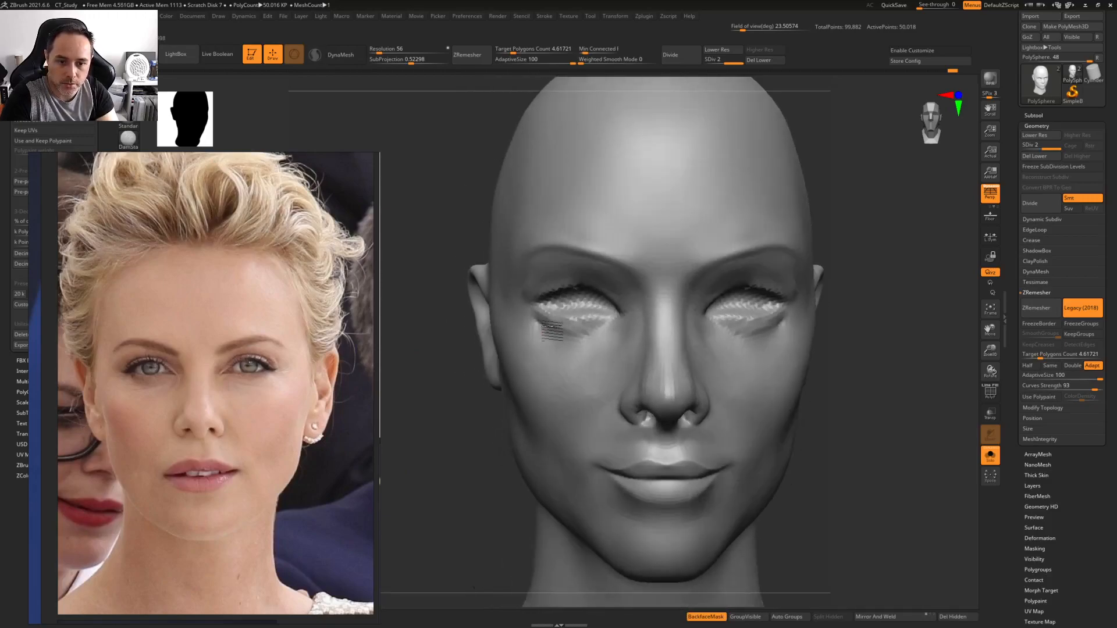
# Turn off BackfaceMask and refine the nose tip and nostril wings from below with a smaller brush
pyautogui.keyDown('ctrl'); pyautogui.moveTo(643, 312); pyautogui.dragTo(554, 361, button='right'); pyautogui.keyUp('ctrl')
pyautogui.keyDown('alt'); pyautogui.moveTo(622, 378); pyautogui.dragTo(650, 288, button='right'); pyautogui.keyUp('alt')
pyautogui.press('space')
pyautogui.moveTo(631, 301); pyautogui.dragTo(638, 302)
pyautogui.keyDown('ctrl'); pyautogui.moveTo(643, 304); pyautogui.dragTo(654, 334, button='right'); pyautogui.keyUp('ctrl')
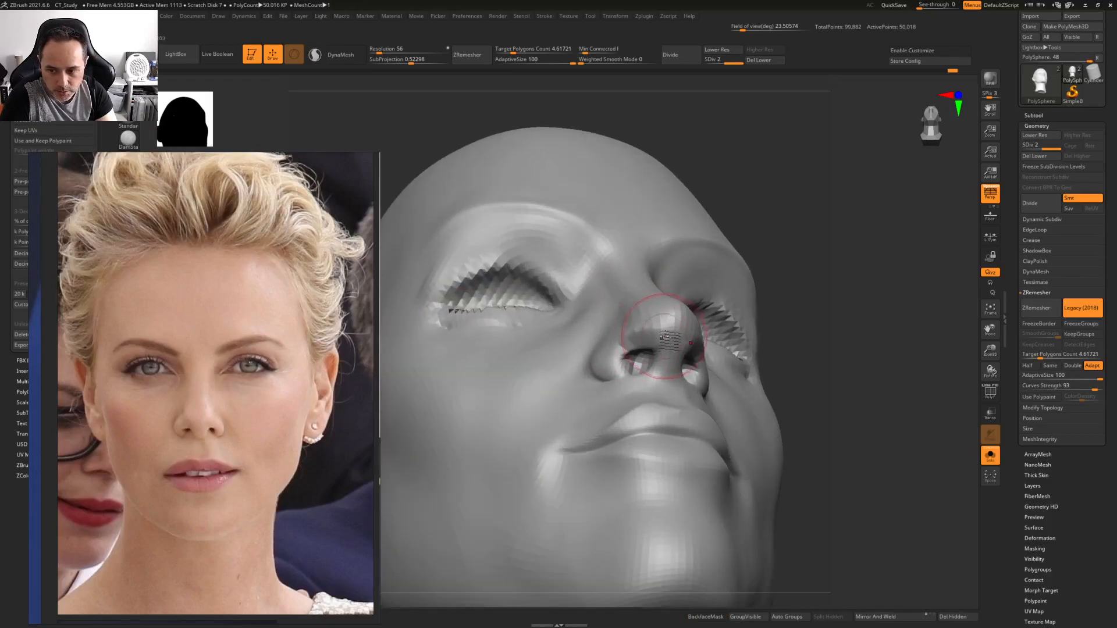
pyautogui.moveTo(673, 329); pyautogui.dragTo(662, 338, button='right')
pyautogui.press('space')
pyautogui.moveTo(662, 338); pyautogui.dragTo(656, 337)
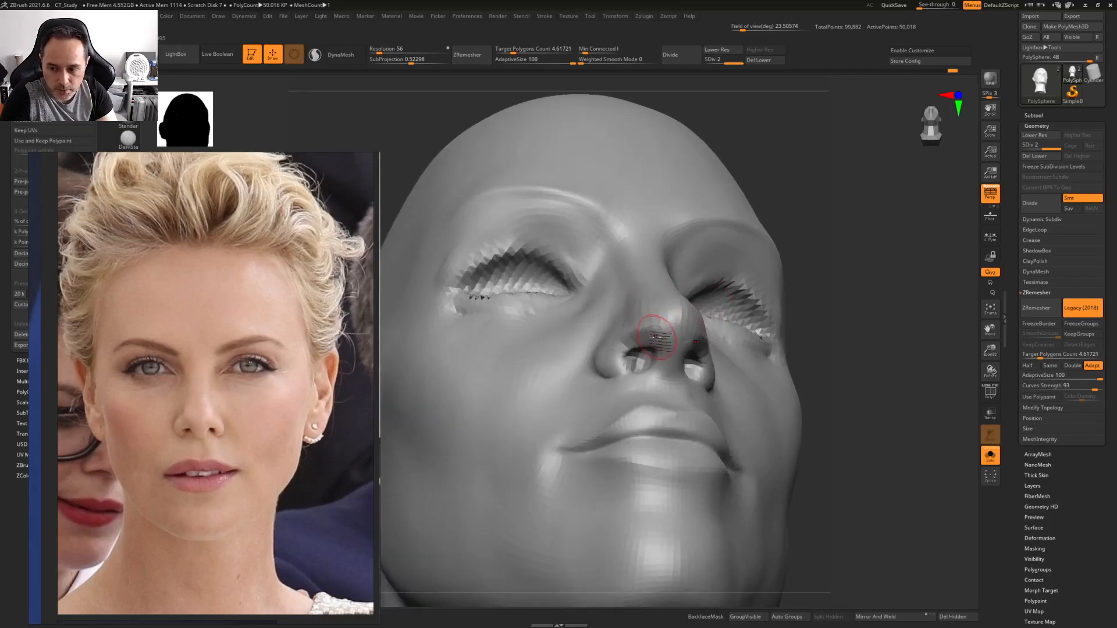
pyautogui.moveTo(651, 337); pyautogui.dragTo(650, 374, button='right')
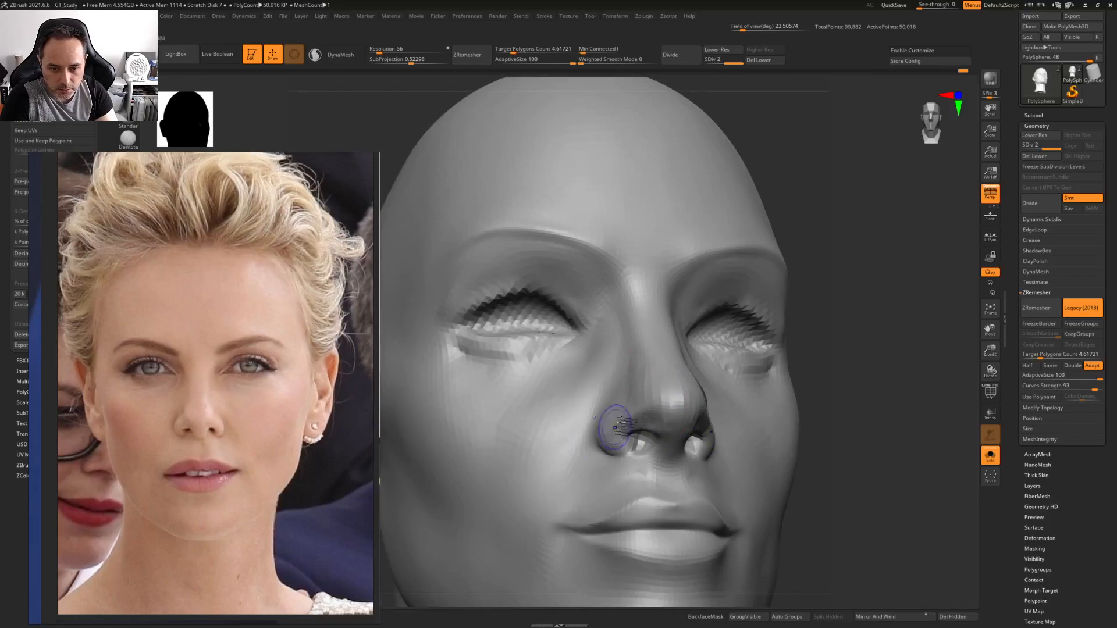
# Refine the nostril wings and lips from below and in profile, adjusting the brush size, and check the shapes from the front
pyautogui.moveTo(682, 343); pyautogui.dragTo(653, 371, button='right')
pyautogui.moveTo(693, 302)
pyautogui.keyDown('ctrl'); pyautogui.mouseDown(button='right')
pyautogui.moveTo(566, 317)
pyautogui.moveTo(649, 325)
pyautogui.moveTo(650, 363)
pyautogui.mouseUp(button='right'); pyautogui.keyUp('ctrl')
pyautogui.moveTo(639, 315)
pyautogui.mouseDown(button='right')
pyautogui.moveTo(698, 314)
pyautogui.moveTo(669, 324)
pyautogui.moveTo(689, 333)
pyautogui.moveTo(624, 353)
pyautogui.mouseUp(button='right')
pyautogui.press('space')
pyautogui.press('space')
pyautogui.moveTo(626, 418)
pyautogui.mouseDown(button='right')
pyautogui.moveTo(634, 439)
pyautogui.moveTo(616, 428)
pyautogui.mouseUp(button='right')
pyautogui.press('space')
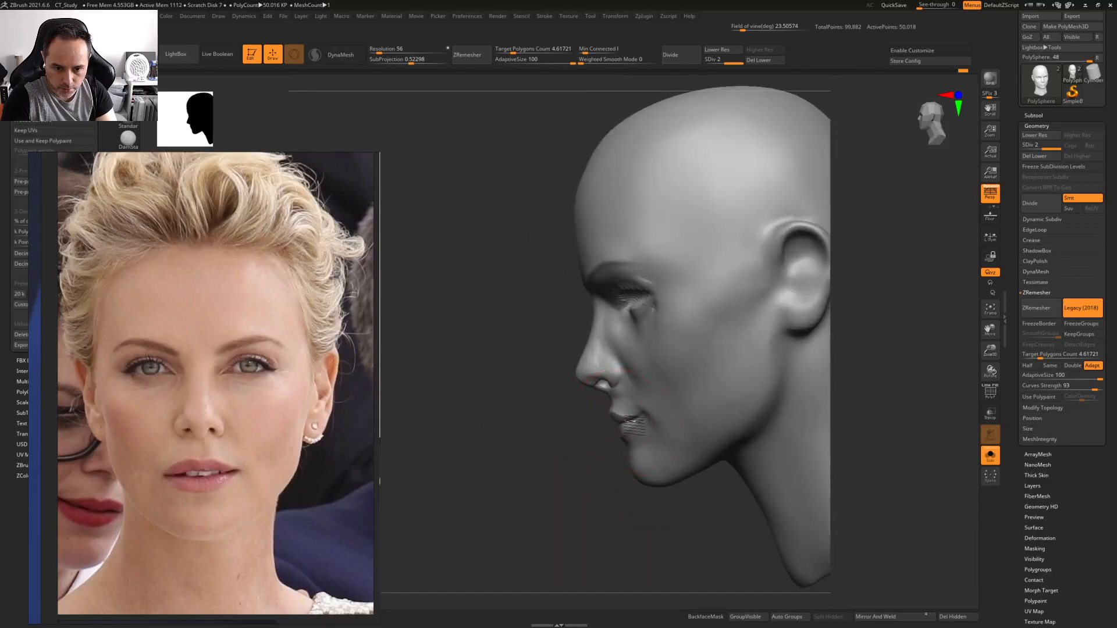
pyautogui.moveTo(662, 406); pyautogui.dragTo(676, 370, button='right')
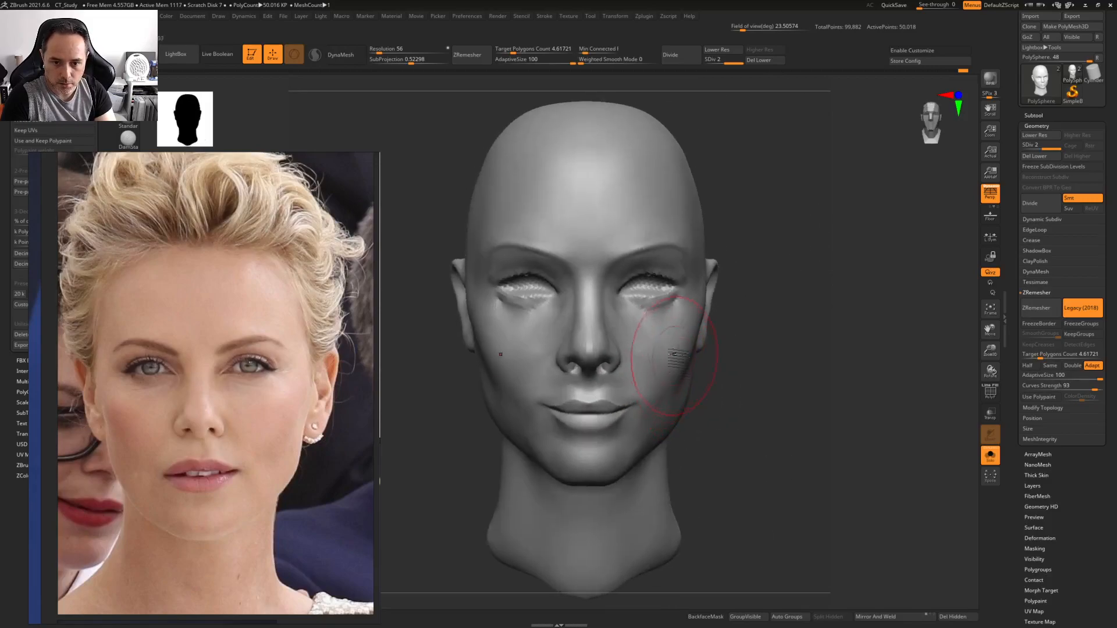
pyautogui.press('space')
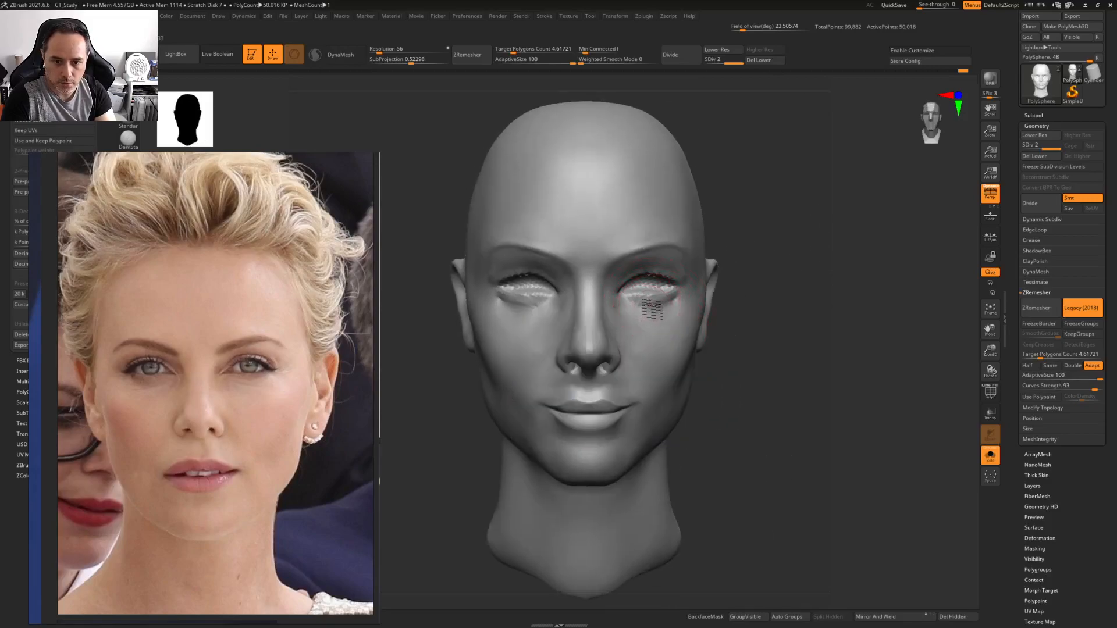
# Sculpt the upper and lower eyelids with a smaller brush, and smooth the strokes around the eye
pyautogui.keyDown('ctrl'); pyautogui.moveTo(618, 281); pyautogui.dragTo(632, 293, button='right'); pyautogui.keyUp('ctrl')
pyautogui.press('space')
pyautogui.moveTo(633, 294); pyautogui.dragTo(615, 293)
pyautogui.moveTo(634, 277); pyautogui.dragTo(631, 269, button='right')
pyautogui.moveTo(644, 269)
pyautogui.mouseDown()
pyautogui.moveTo(614, 299)
pyautogui.moveTo(644, 268)
pyautogui.mouseUp()
pyautogui.keyDown('ctrl'); pyautogui.moveTo(725, 290); pyautogui.dragTo(689, 270, button='right'); pyautogui.keyUp('ctrl')
pyautogui.keyDown('shift'); pyautogui.moveTo(632, 291); pyautogui.dragTo(657, 273); pyautogui.keyUp('shift')
pyautogui.keyDown('ctrl'); pyautogui.moveTo(702, 297); pyautogui.dragTo(759, 355, button='right'); pyautogui.keyUp('ctrl')
# Try ZRemesher with Legacy (2018), undo it, and retry the remesh with that option turned off
pyautogui.click(1031, 313)
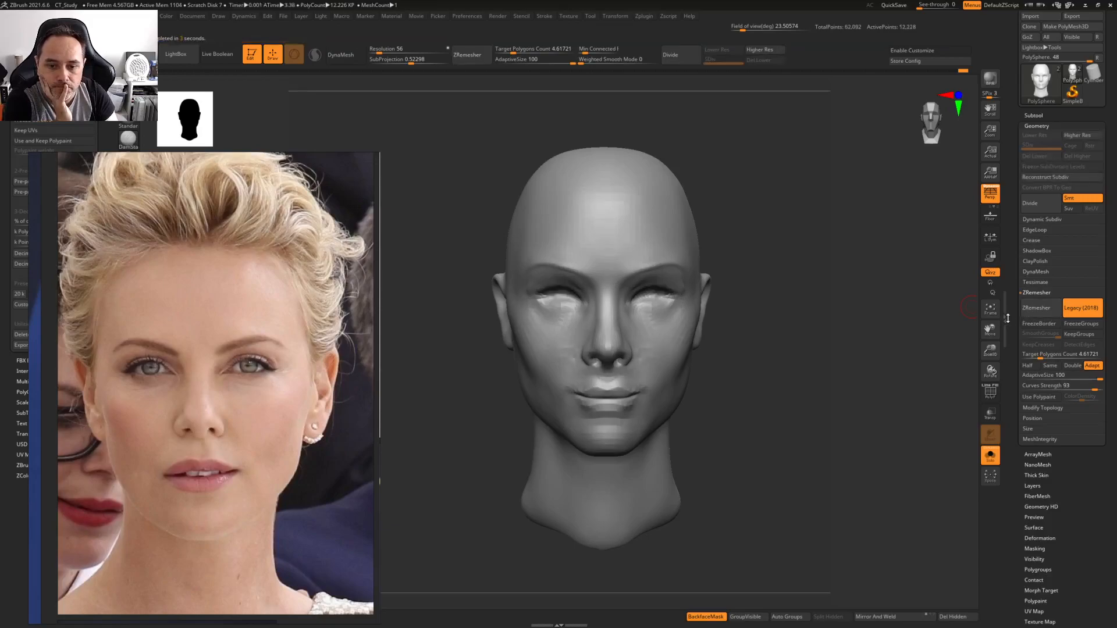
pyautogui.hotkey('ctrl', 'd')
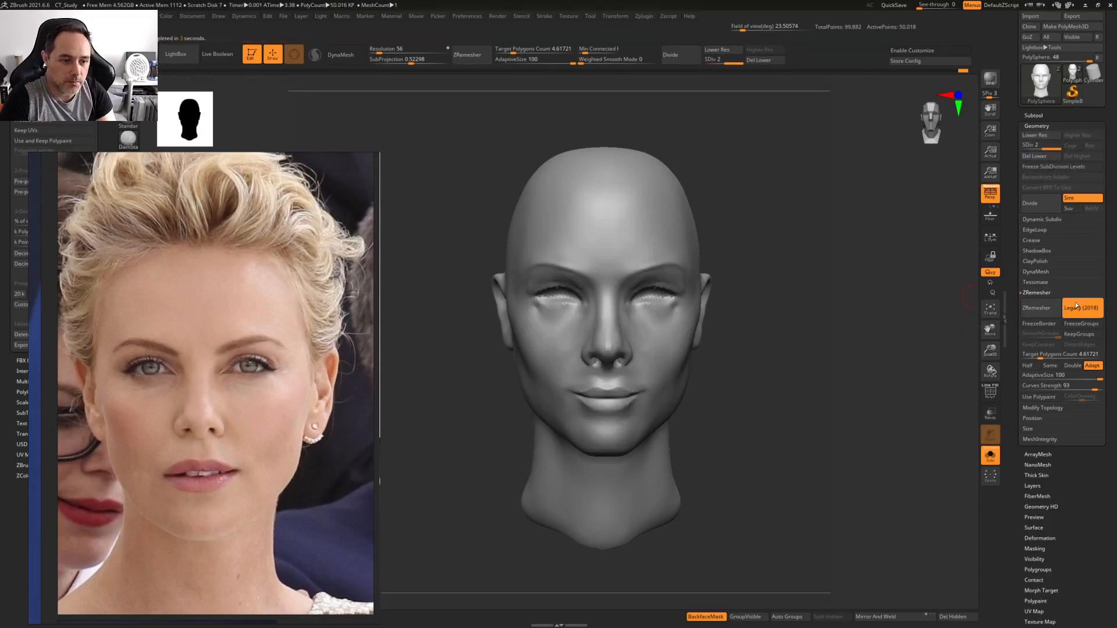
pyautogui.click(1081, 308)
pyautogui.click(1039, 309)
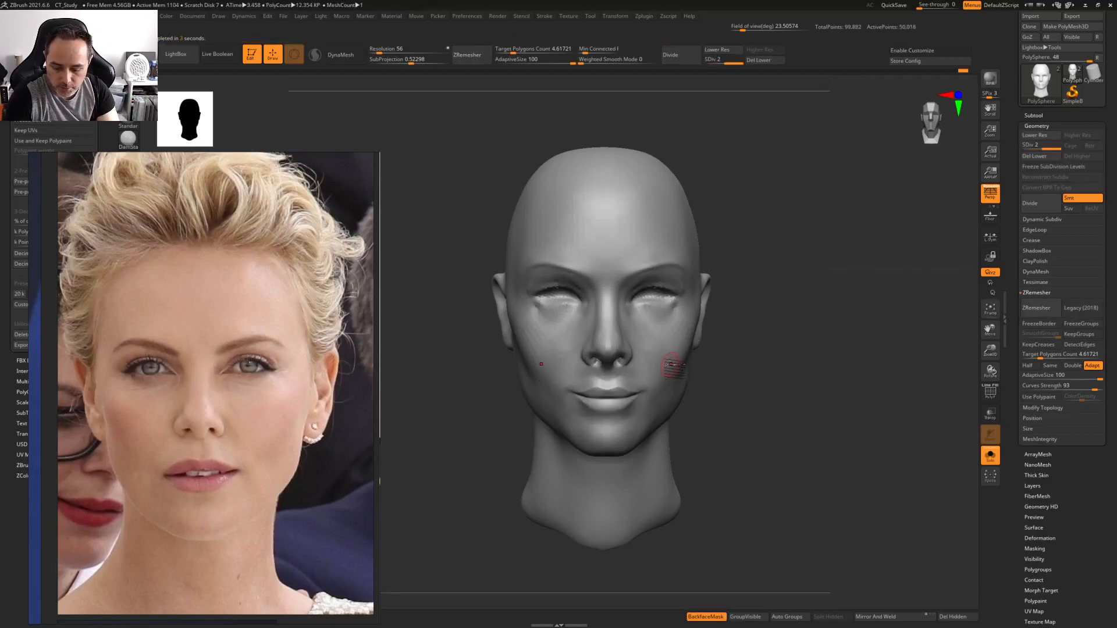
# Select the ZRemesherGuide brush and draw guide curves along the brow and under the eye out to the temple
pyautogui.press('b')
pyautogui.press('z')
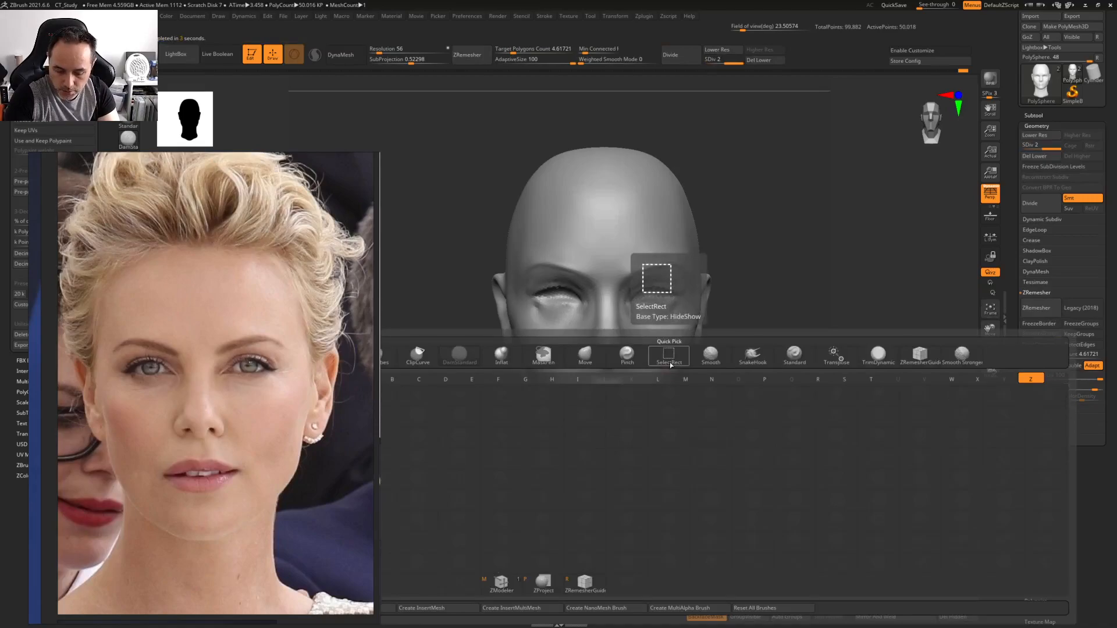
pyautogui.click(590, 584)
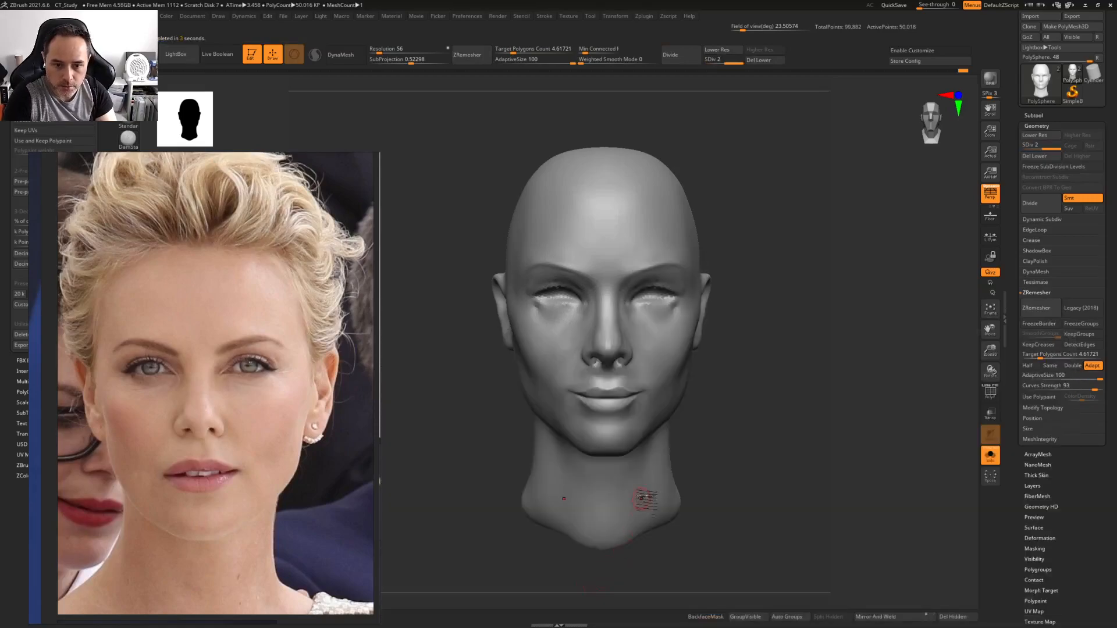
pyautogui.moveTo(668, 319)
pyautogui.mouseDown(button='right')
pyautogui.moveTo(721, 326)
pyautogui.moveTo(670, 318)
pyautogui.moveTo(681, 301)
pyautogui.moveTo(715, 302)
pyautogui.moveTo(690, 314)
pyautogui.mouseUp(button='right')
pyautogui.moveTo(633, 314)
pyautogui.mouseDown()
pyautogui.moveTo(524, 338)
pyautogui.moveTo(480, 293)
pyautogui.mouseUp()
pyautogui.moveTo(633, 262); pyautogui.dragTo(604, 269)
pyautogui.moveTo(511, 248); pyautogui.dragTo(479, 271)
# Draw ZRemesher guide curves from the nose across the cheek, around the nostril wing, and around the mouth to the chin
pyautogui.moveTo(633, 342)
pyautogui.mouseDown()
pyautogui.moveTo(513, 409)
pyautogui.moveTo(499, 429)
pyautogui.mouseUp()
pyautogui.moveTo(587, 402); pyautogui.dragTo(623, 370, button='right')
pyautogui.moveTo(634, 359); pyautogui.dragTo(516, 456)
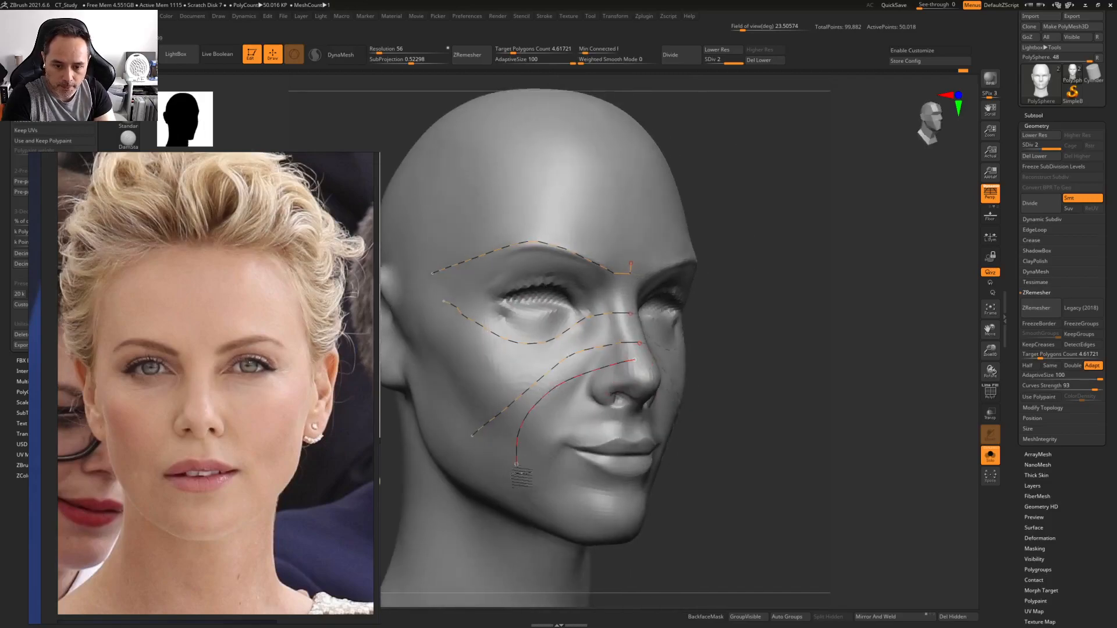
pyautogui.moveTo(605, 521); pyautogui.dragTo(627, 522)
pyautogui.moveTo(617, 435); pyautogui.dragTo(628, 422, button='right')
pyautogui.moveTo(631, 421)
pyautogui.mouseDown()
pyautogui.moveTo(548, 459)
pyautogui.moveTo(627, 501)
pyautogui.mouseUp()
pyautogui.moveTo(621, 429); pyautogui.dragTo(634, 371, button='right')
pyautogui.moveTo(652, 377)
pyautogui.mouseDown()
pyautogui.moveTo(580, 406)
pyautogui.moveTo(567, 429)
pyautogui.mouseUp()
pyautogui.moveTo(618, 410); pyautogui.dragTo(559, 387, button='right')
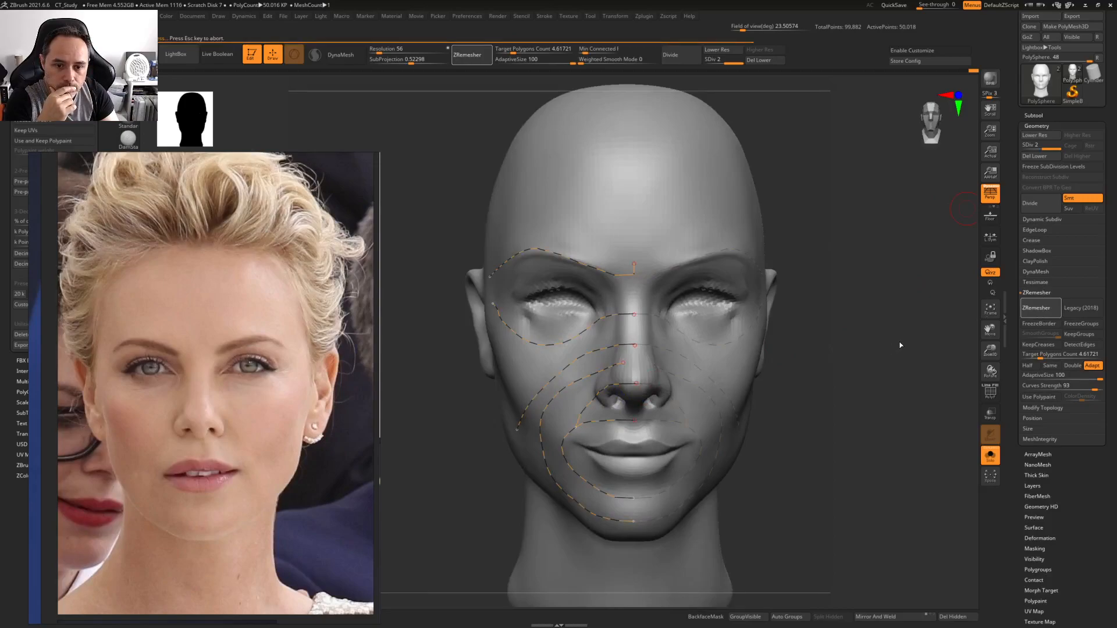
# Try remeshing the head along the guide curves at the existing polygon target and inspect the wireframe
pyautogui.hotkey('shift', 'f')
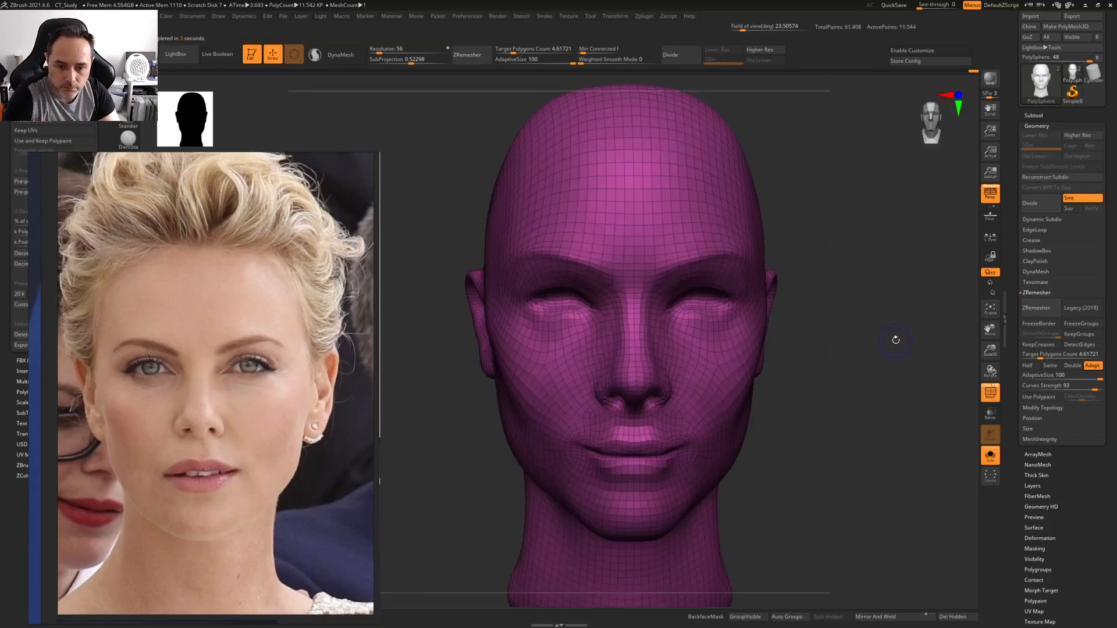
pyautogui.hotkey('shift', 'f')
pyautogui.hotkey('ctrl', 'd')
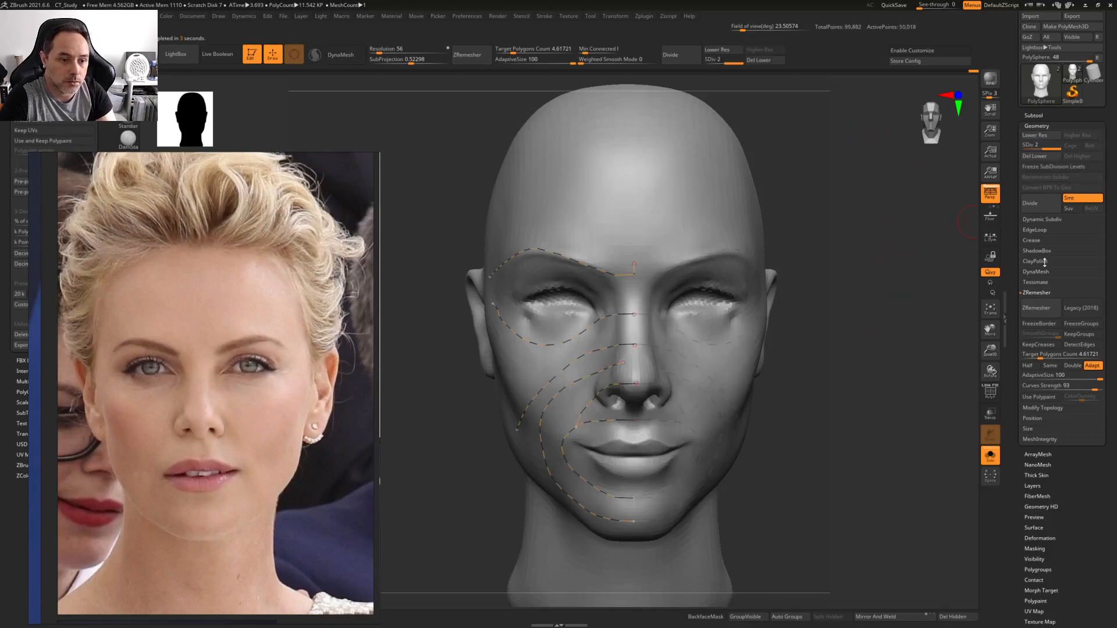
# Set the ZRemesher target polygon count to 17.6838, remesh the head along the guides, and check the wireframe
pyautogui.moveTo(1040, 356); pyautogui.dragTo(1043, 355)
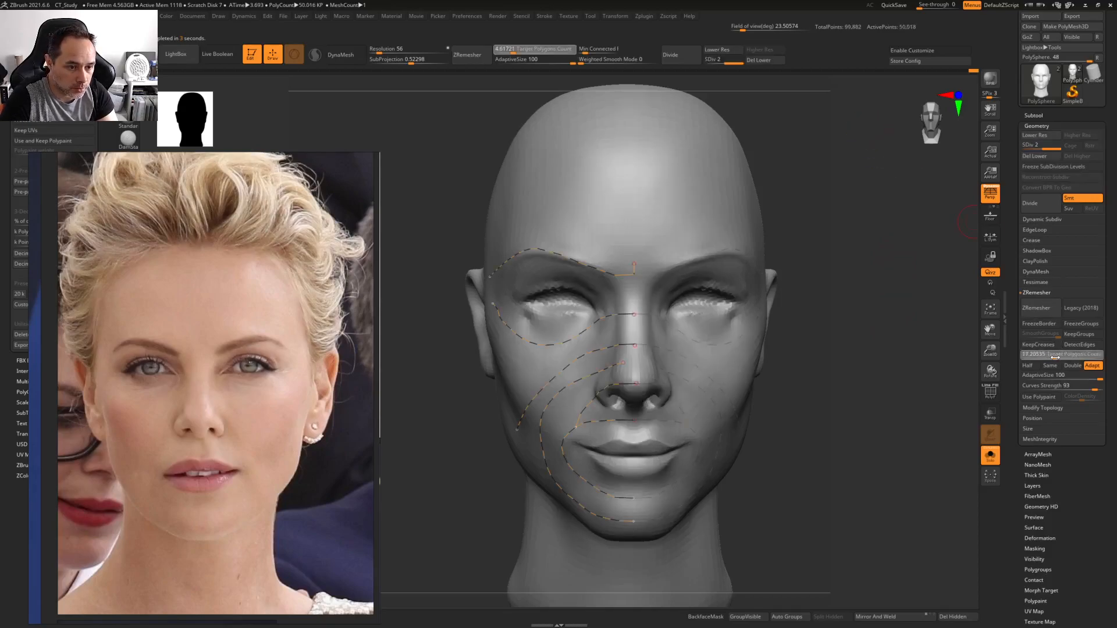
pyautogui.click(1041, 309)
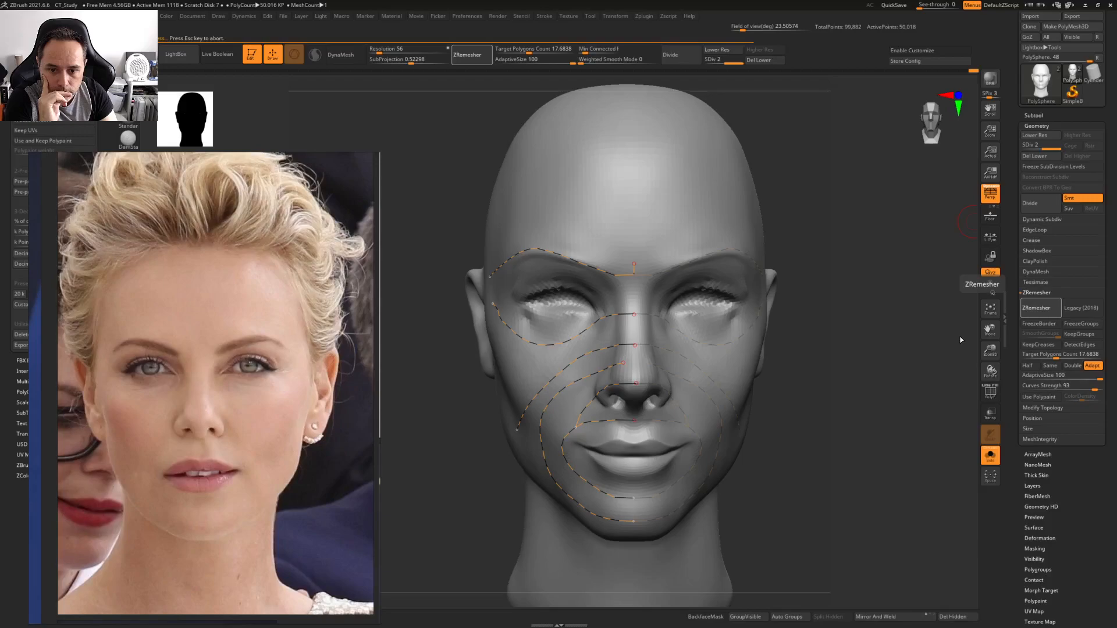
pyautogui.moveTo(695, 341); pyautogui.dragTo(650, 317, button='right')
pyautogui.hotkey('shift', 'f')
pyautogui.hotkey('shift', 'f')
pyautogui.press('1')
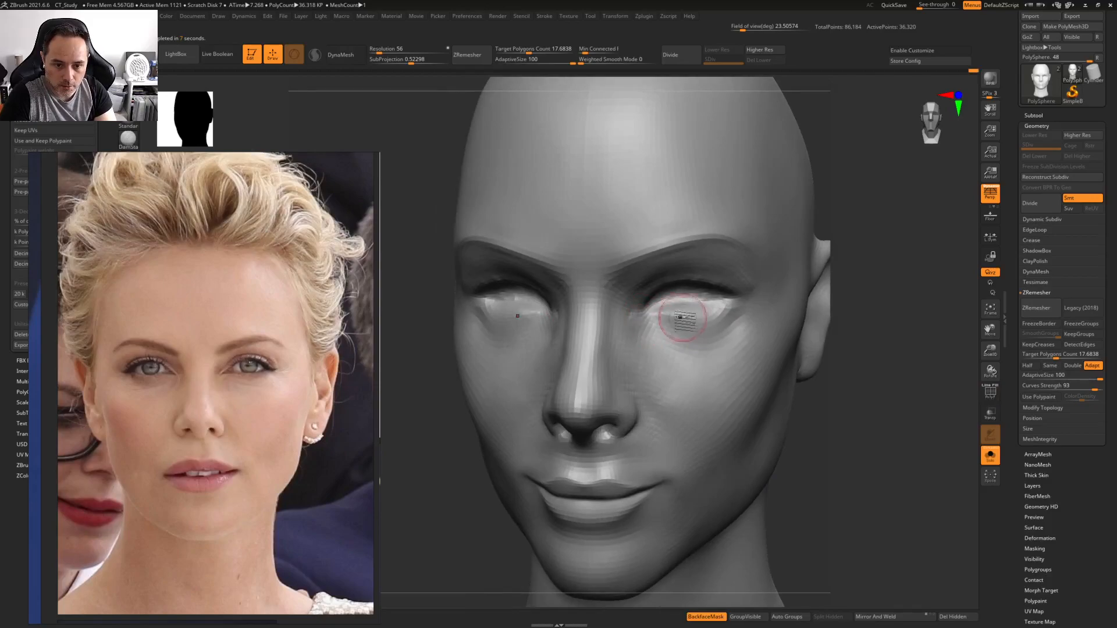
# Sculpt the inner eye corner, the side of the nose and the cheek plane from three-quarter views, turning off BackfaceMask
pyautogui.moveTo(680, 322)
pyautogui.mouseDown(button='right')
pyautogui.moveTo(658, 327)
pyautogui.moveTo(680, 296)
pyautogui.moveTo(649, 294)
pyautogui.mouseUp(button='right')
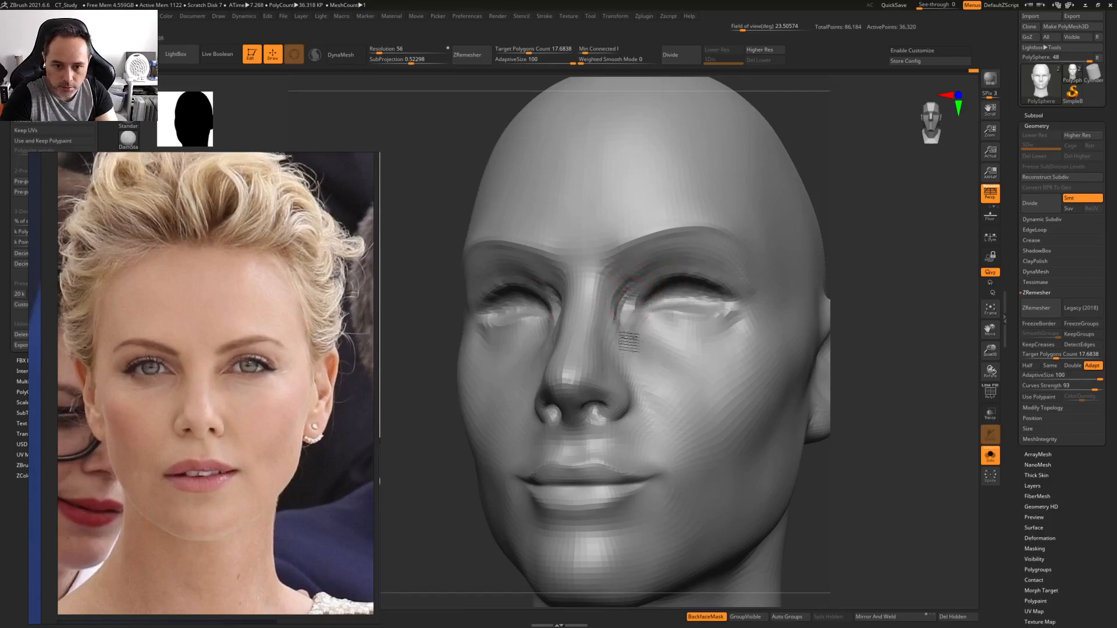
pyautogui.moveTo(654, 368); pyautogui.dragTo(611, 372, button='right')
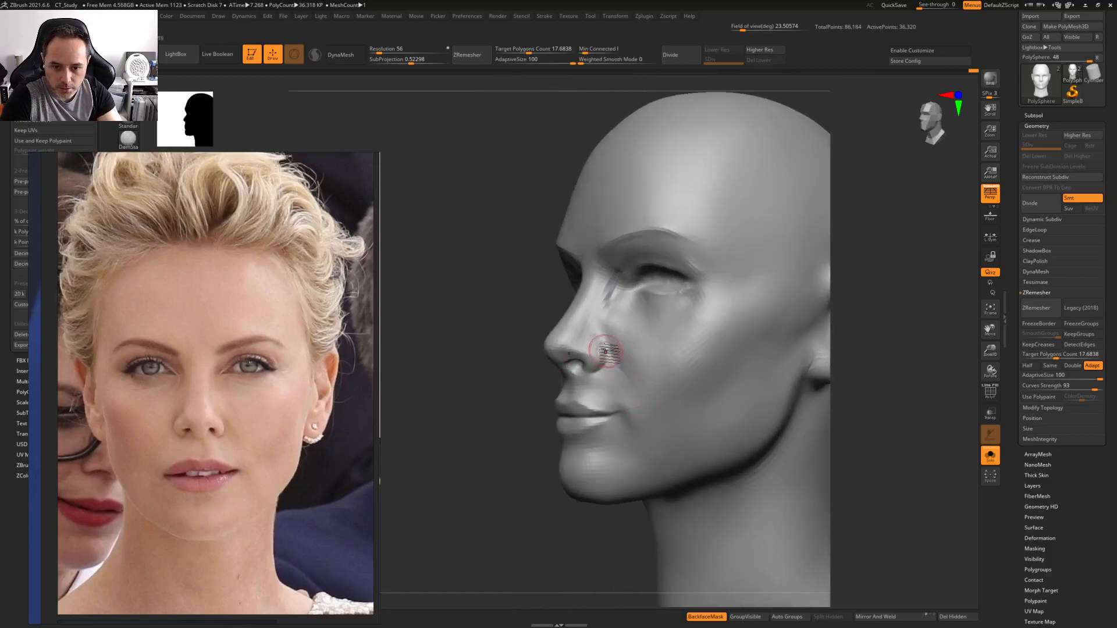
pyautogui.moveTo(638, 405); pyautogui.dragTo(620, 342)
pyautogui.press('space')
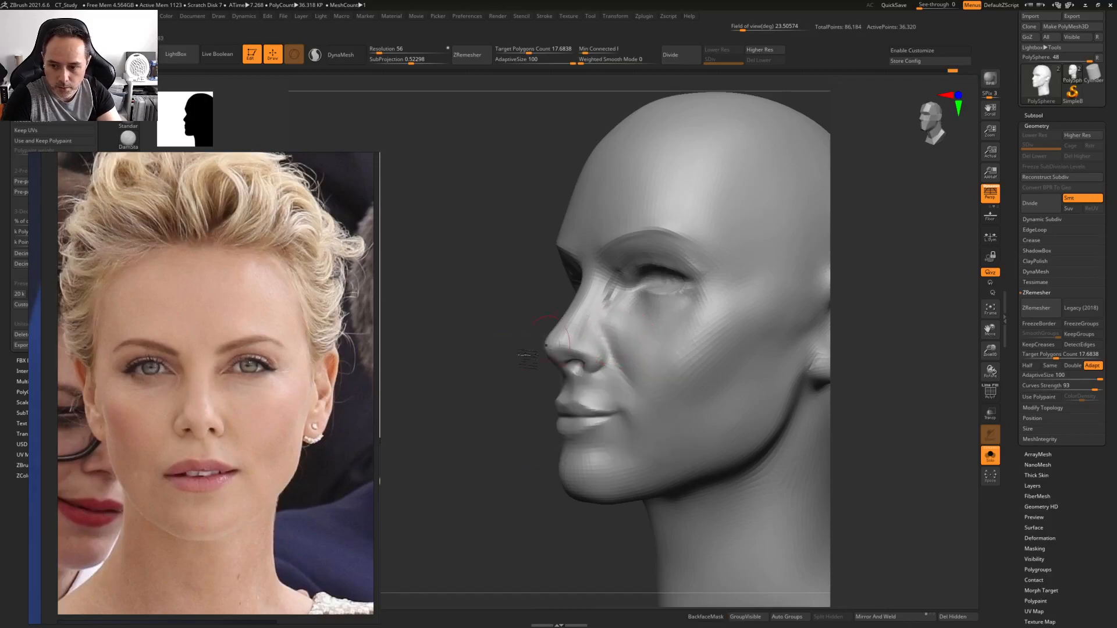
pyautogui.moveTo(629, 306); pyautogui.dragTo(623, 324, button='right')
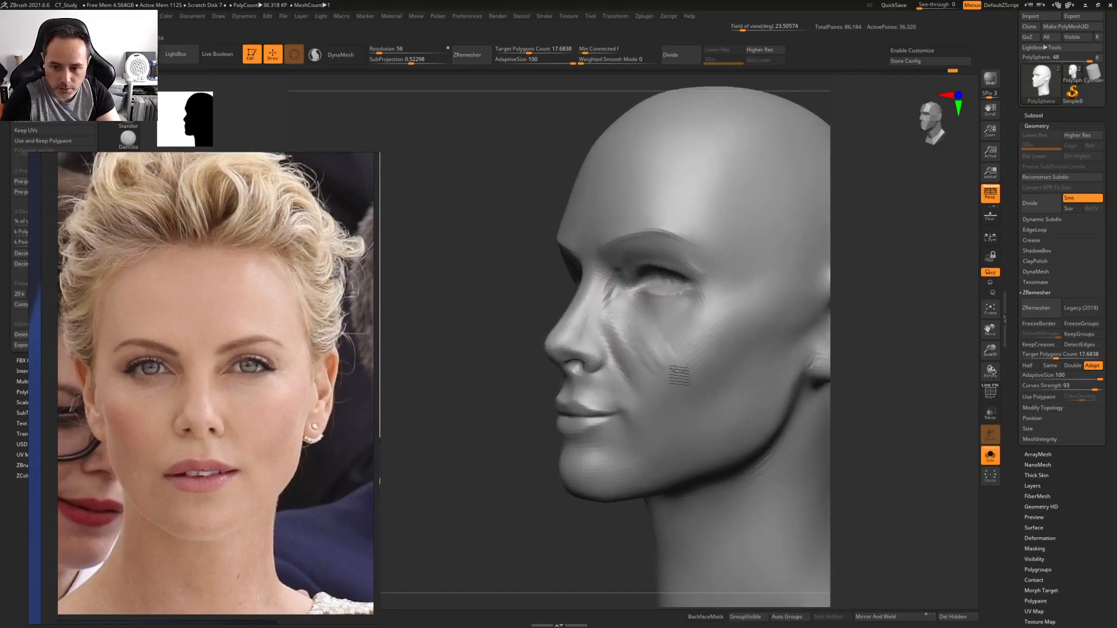
pyautogui.moveTo(680, 364); pyautogui.dragTo(705, 338)
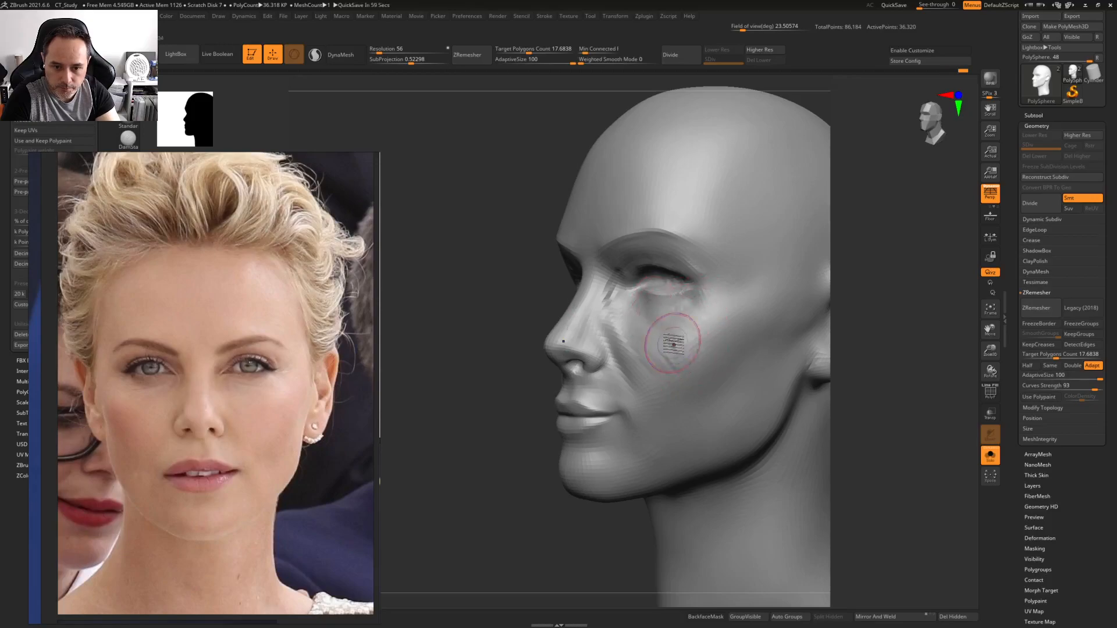
pyautogui.moveTo(678, 357)
pyautogui.mouseDown(button='right')
pyautogui.moveTo(721, 329)
pyautogui.moveTo(736, 354)
pyautogui.moveTo(653, 294)
pyautogui.moveTo(617, 348)
pyautogui.moveTo(636, 299)
pyautogui.moveTo(646, 303)
pyautogui.mouseUp(button='right')
# Check the profile, and refine the mouth corners, upper lip and sides of the nose from the front with resized brushes
pyautogui.press('space')
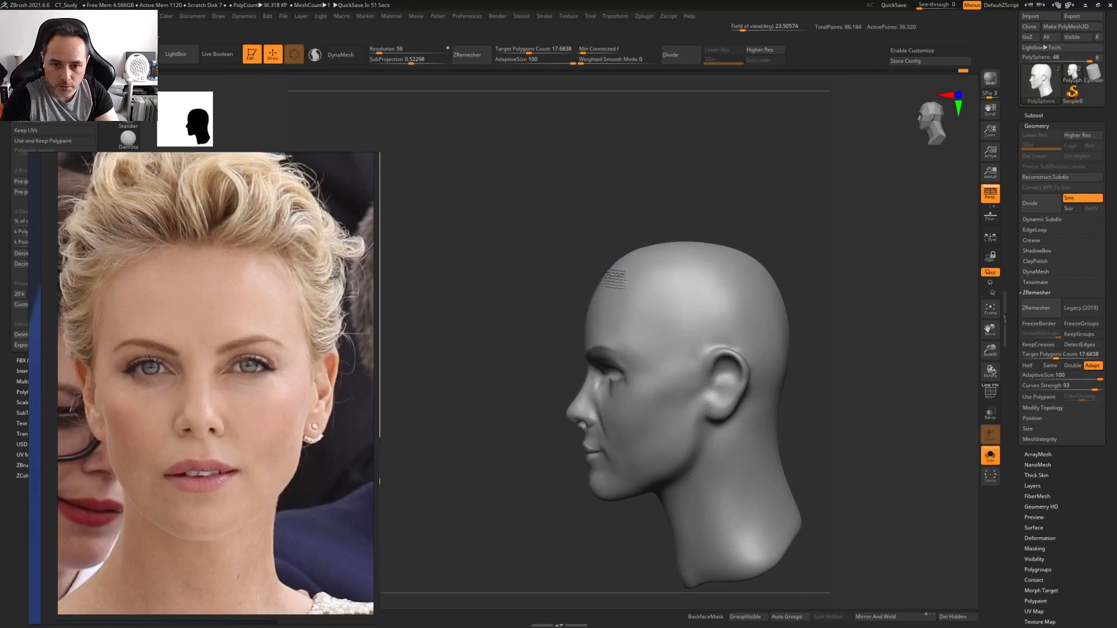
pyautogui.moveTo(643, 256)
pyautogui.mouseDown(button='right')
pyautogui.moveTo(666, 299)
pyautogui.moveTo(641, 366)
pyautogui.moveTo(616, 336)
pyautogui.mouseUp(button='right')
pyautogui.press('space')
pyautogui.press('space')
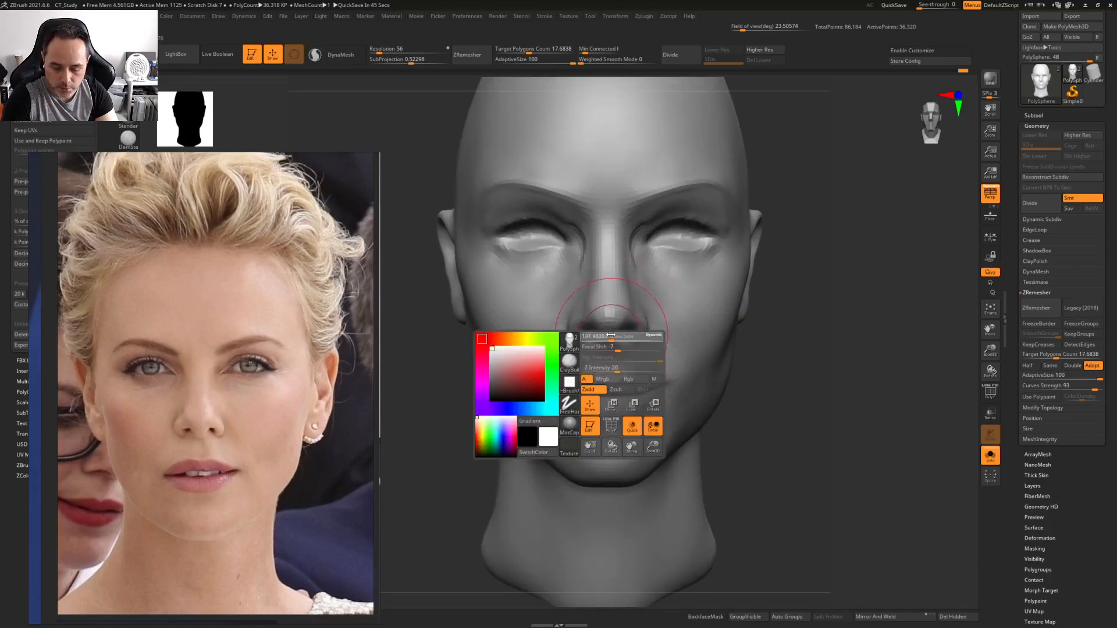
pyautogui.press('space')
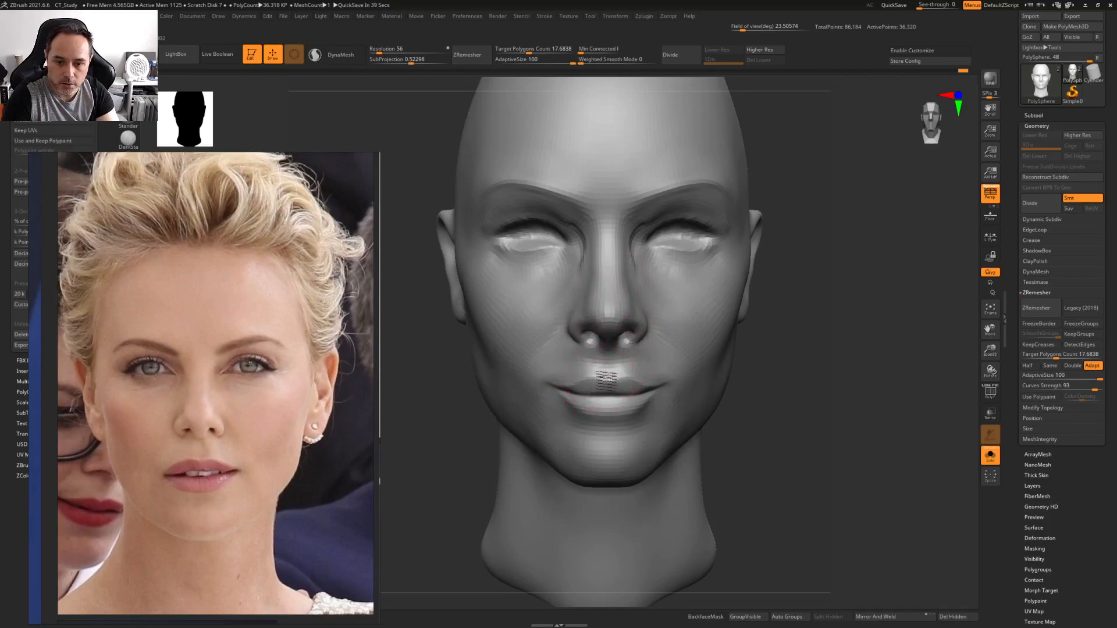
pyautogui.moveTo(566, 386); pyautogui.dragTo(539, 383)
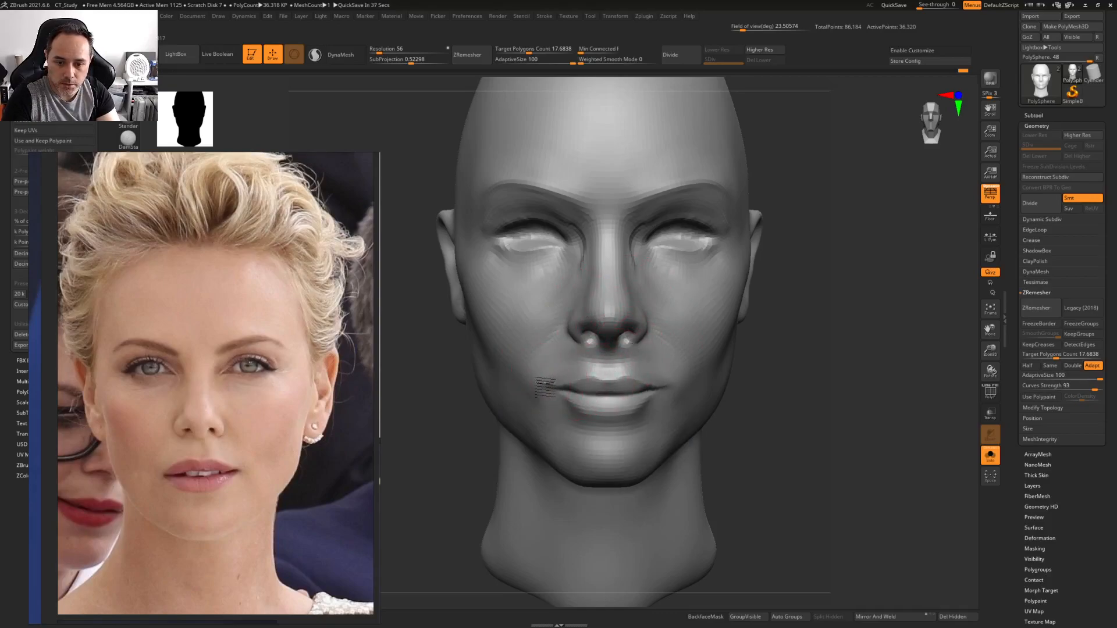
pyautogui.press('space')
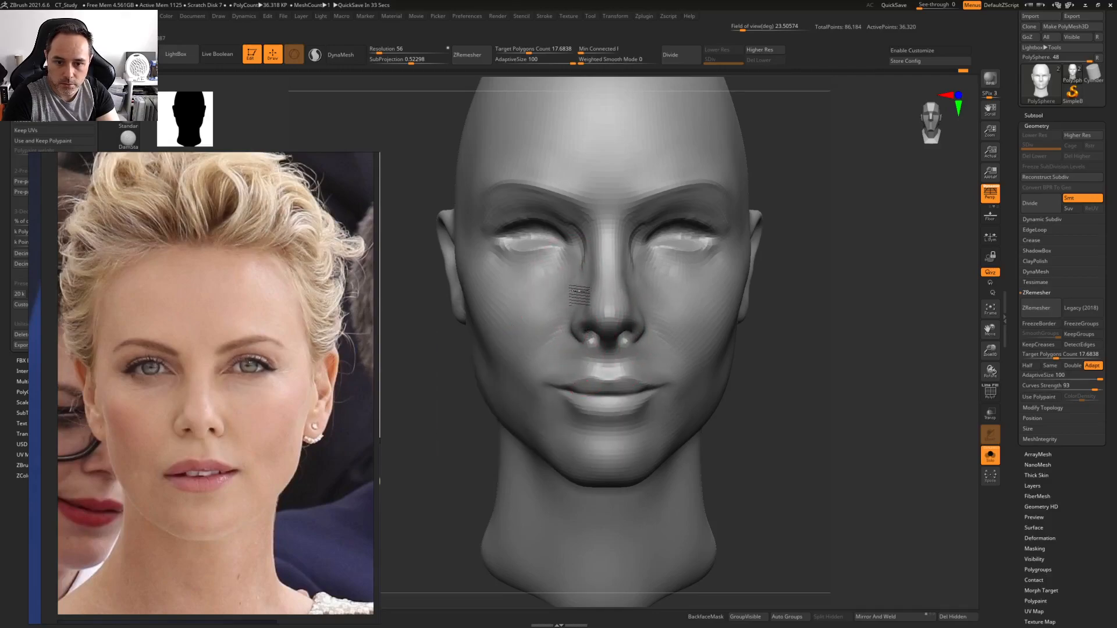
pyautogui.press('space')
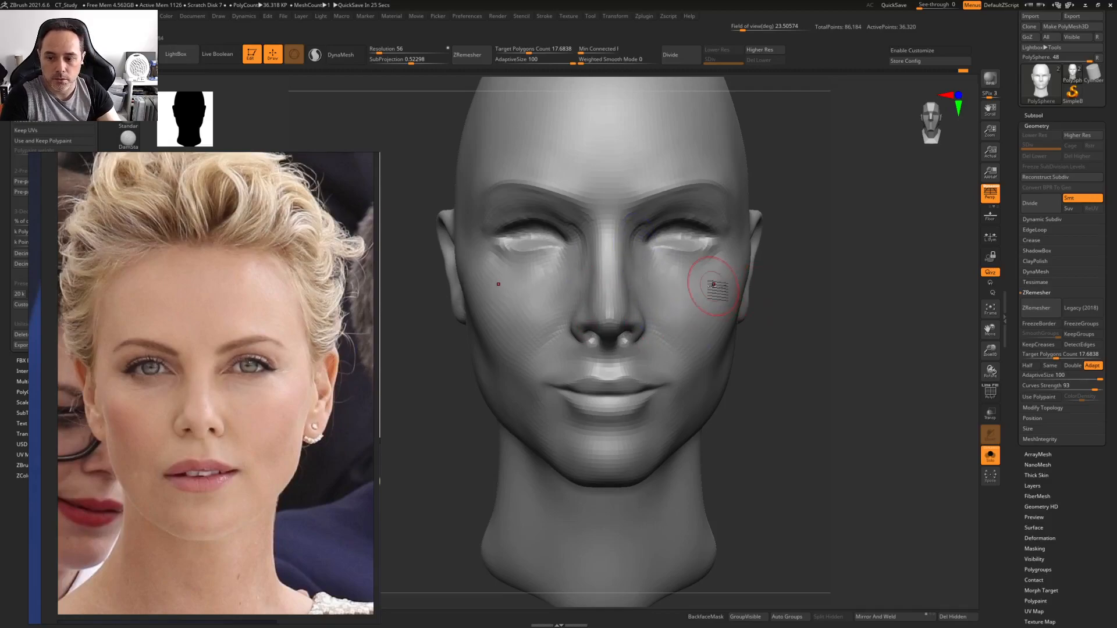
# Adjust the cheek contour, brow and eye area with the Move brush at different sizes
pyautogui.press('space')
pyautogui.moveTo(698, 341); pyautogui.dragTo(715, 340)
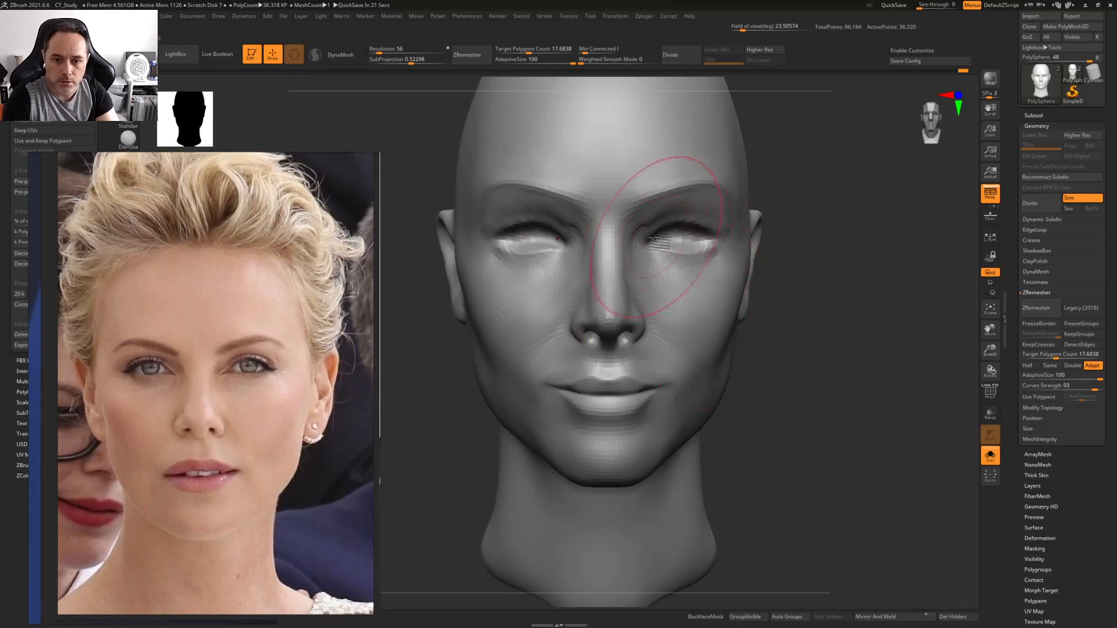
pyautogui.press('space')
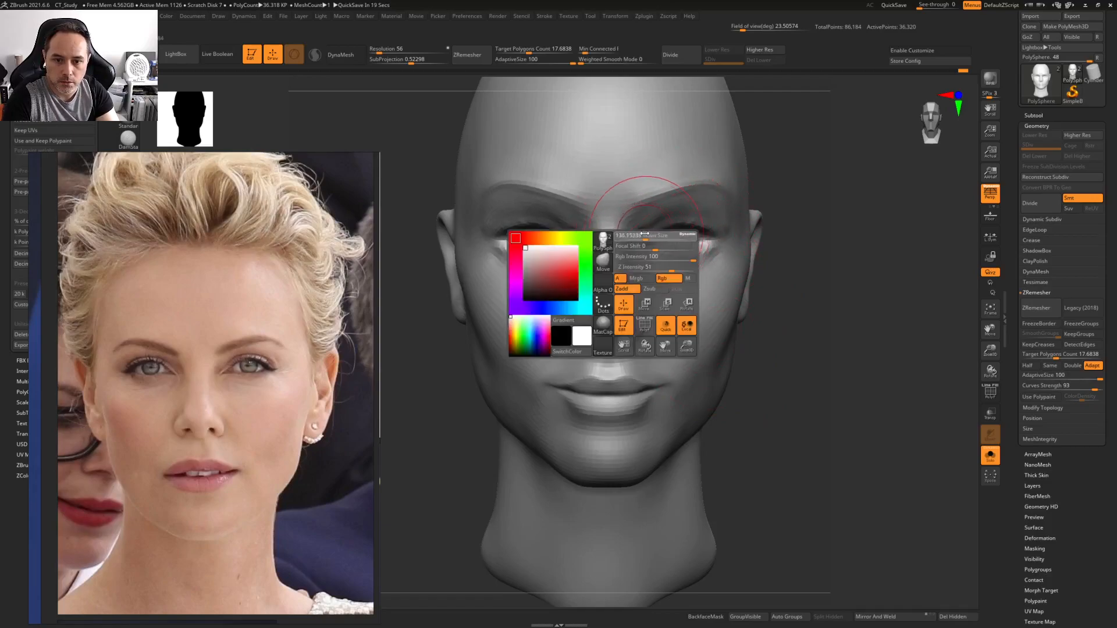
pyautogui.moveTo(689, 183); pyautogui.dragTo(702, 193)
pyautogui.moveTo(635, 208); pyautogui.dragTo(609, 240, button='right')
pyautogui.moveTo(618, 242); pyautogui.dragTo(628, 248)
# Browse the reference board and enlarge the three-quarter portrait with wet slicked-back hair to compare with the head
pyautogui.moveTo(630, 250)
pyautogui.keyDown('ctrl'); pyautogui.mouseDown(button='right')
pyautogui.moveTo(581, 252)
pyautogui.moveTo(634, 257)
pyautogui.moveTo(613, 294)
pyautogui.mouseUp(button='right'); pyautogui.keyUp('ctrl')
pyautogui.scroll(-5, 196, 376)
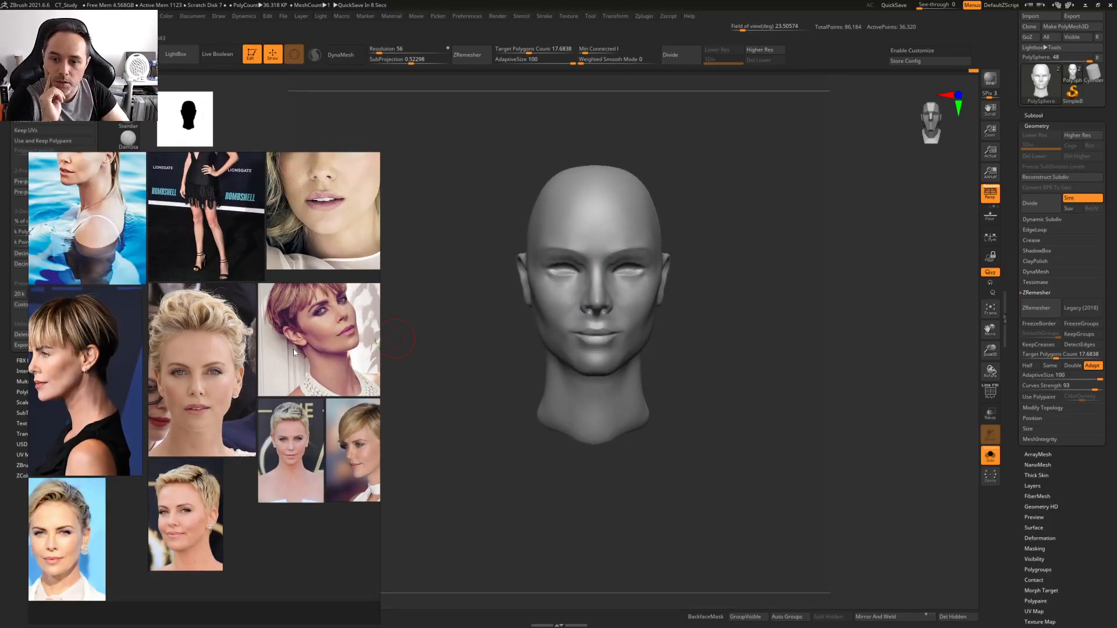
pyautogui.scroll(2, 294, 353)
pyautogui.moveTo(174, 247); pyautogui.dragTo(245, 368, button='middle')
pyautogui.scroll(8, 245, 366)
pyautogui.scroll(-6, 201, 403)
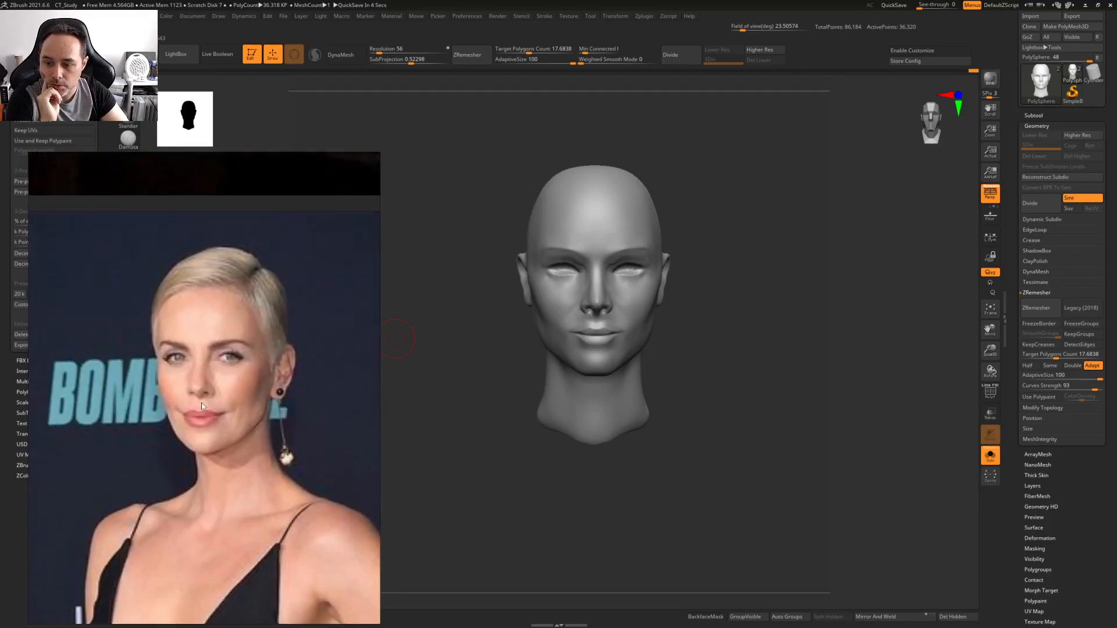
pyautogui.moveTo(182, 457); pyautogui.dragTo(269, 402, button='middle')
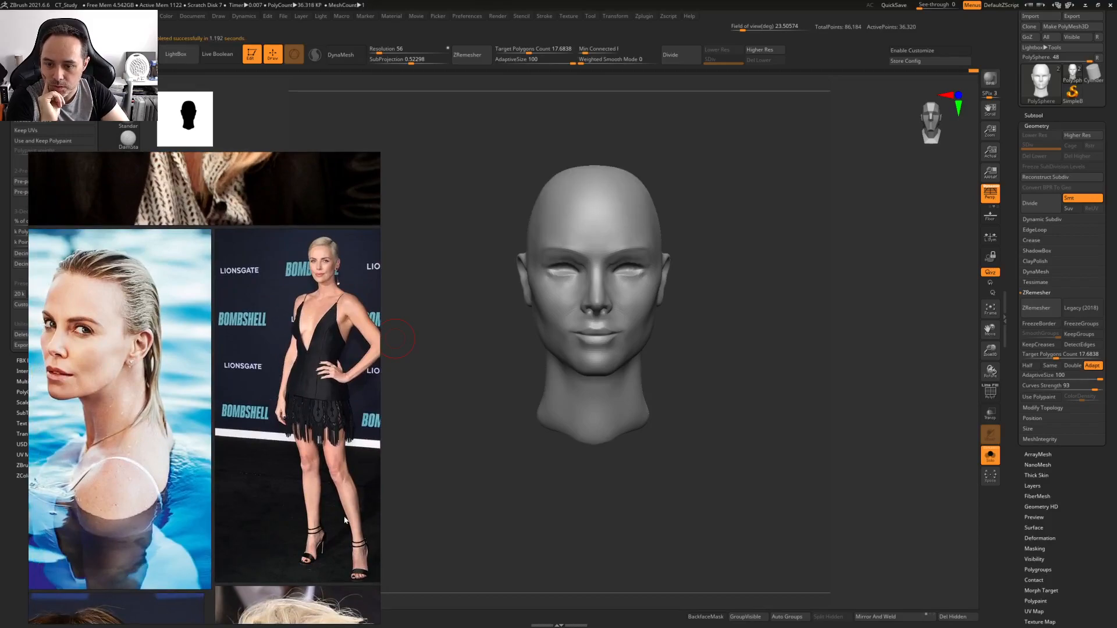
pyautogui.scroll(6, 180, 402)
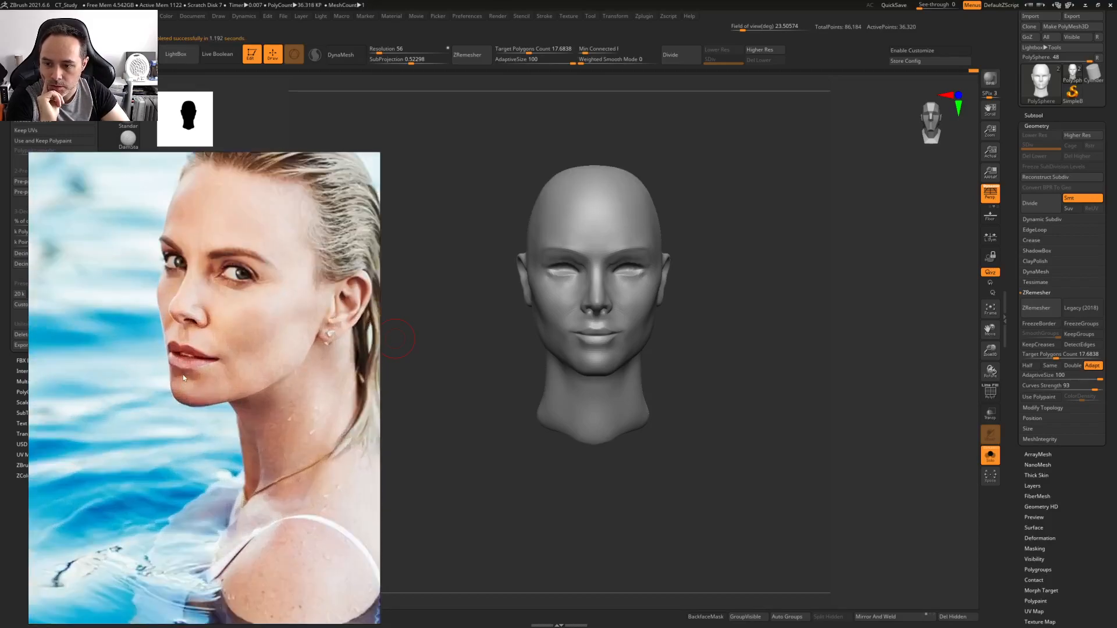
pyautogui.scroll(4, 165, 460)
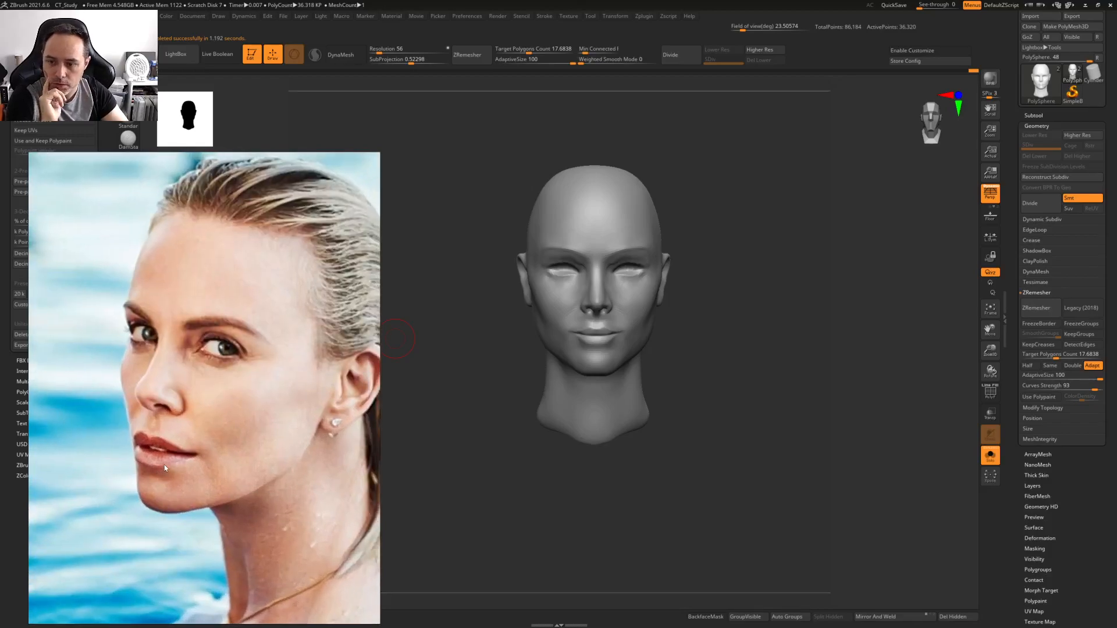
# Sculpt the lower eyelid, inner eye corner, cheek fold and mouth corner from a three-quarter view to match the wet-hair portrait
pyautogui.moveTo(688, 363)
pyautogui.mouseDown(button='right')
pyautogui.moveTo(643, 378)
pyautogui.moveTo(634, 445)
pyautogui.moveTo(687, 389)
pyautogui.moveTo(698, 332)
pyautogui.moveTo(704, 372)
pyautogui.moveTo(714, 327)
pyautogui.moveTo(740, 314)
pyautogui.moveTo(686, 343)
pyautogui.moveTo(636, 349)
pyautogui.moveTo(669, 337)
pyautogui.moveTo(567, 363)
pyautogui.moveTo(583, 362)
pyautogui.mouseUp(button='right')
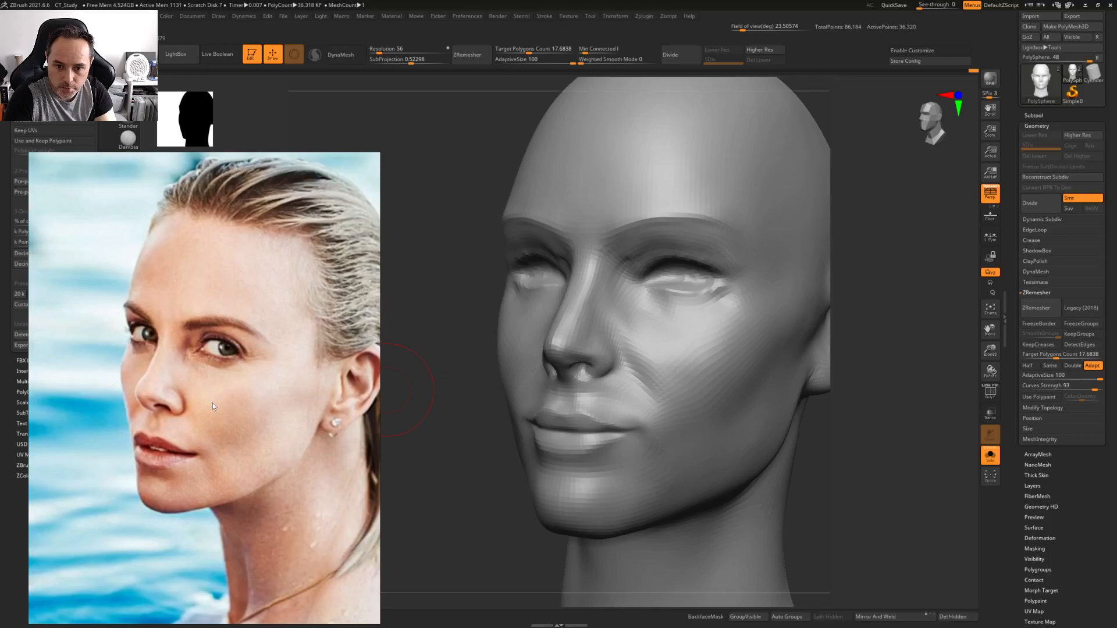
pyautogui.moveTo(585, 354); pyautogui.dragTo(583, 344)
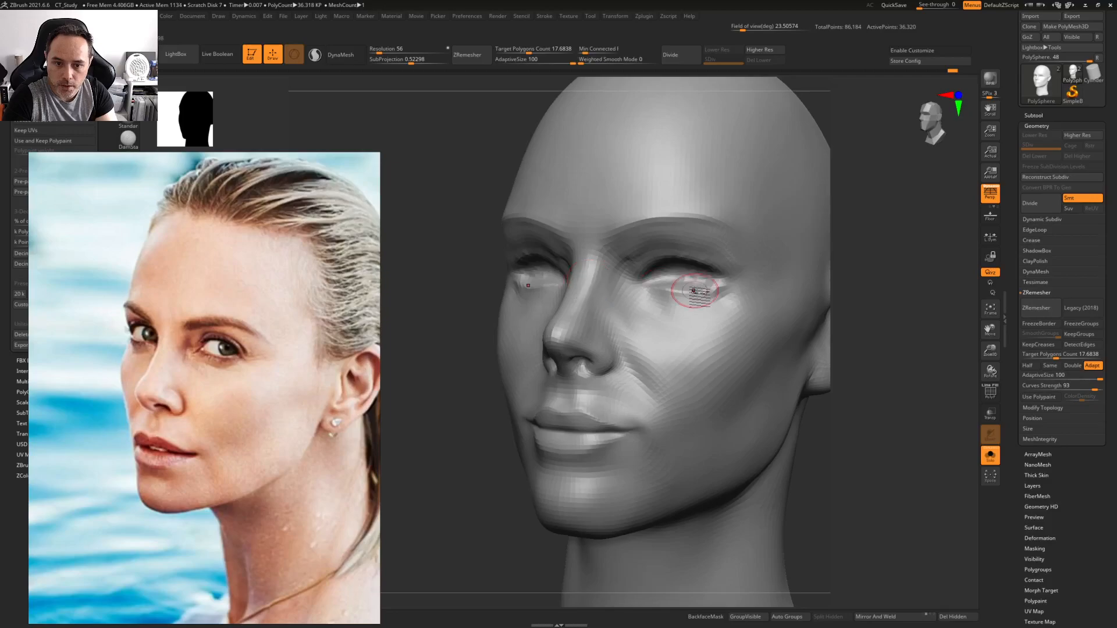
pyautogui.moveTo(694, 291)
pyautogui.mouseDown()
pyautogui.moveTo(642, 301)
pyautogui.moveTo(617, 271)
pyautogui.mouseUp()
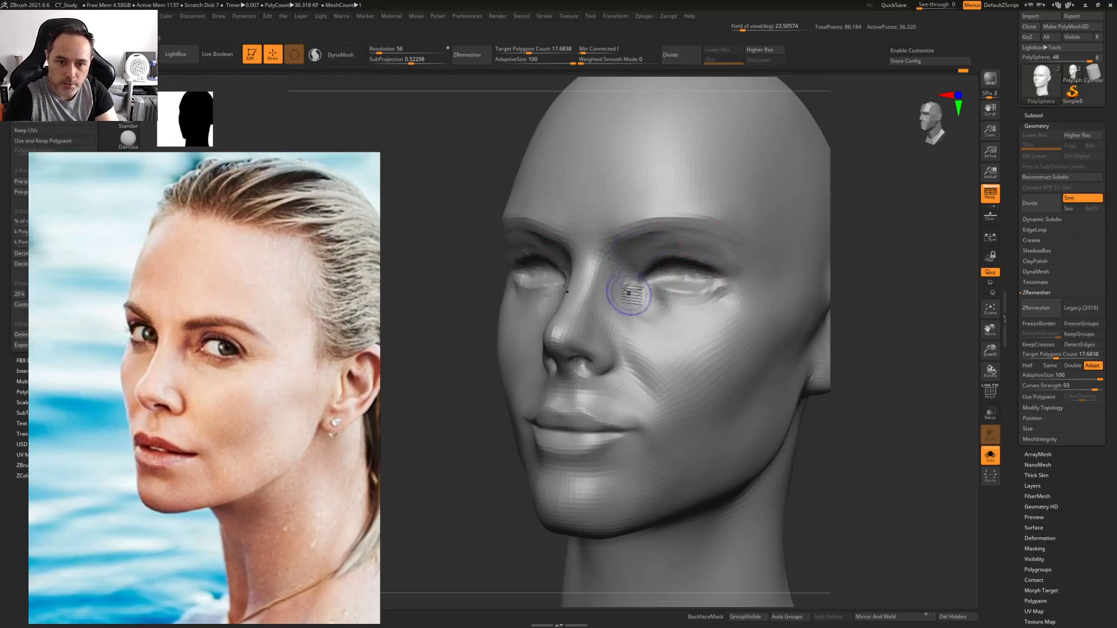
pyautogui.keyDown('alt'); pyautogui.moveTo(721, 289); pyautogui.dragTo(665, 289, button='right'); pyautogui.keyUp('alt')
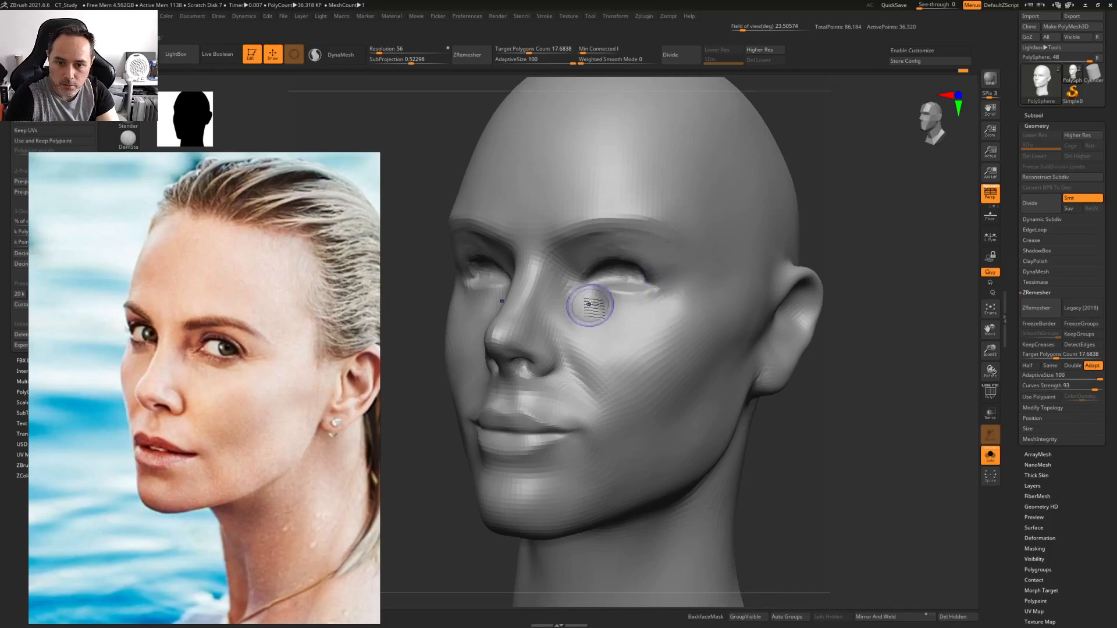
pyautogui.moveTo(646, 357)
pyautogui.mouseDown()
pyautogui.moveTo(648, 327)
pyautogui.moveTo(675, 322)
pyautogui.moveTo(695, 263)
pyautogui.moveTo(668, 350)
pyautogui.moveTo(643, 316)
pyautogui.moveTo(591, 351)
pyautogui.moveTo(597, 363)
pyautogui.mouseUp()
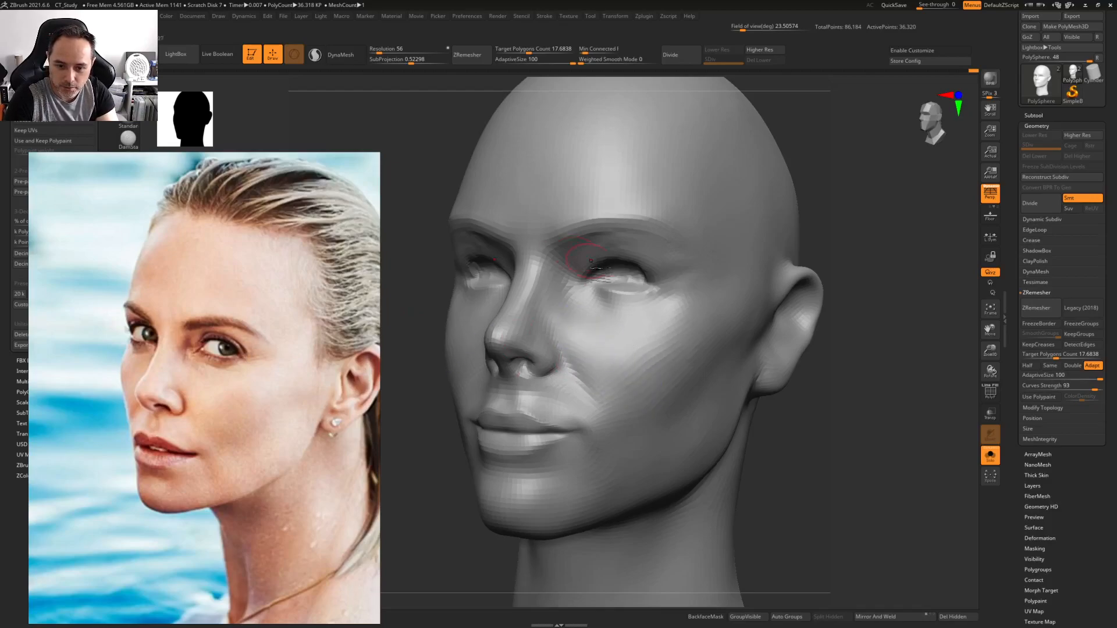
pyautogui.moveTo(599, 418)
pyautogui.mouseDown()
pyautogui.moveTo(546, 402)
pyautogui.moveTo(532, 384)
pyautogui.mouseUp()
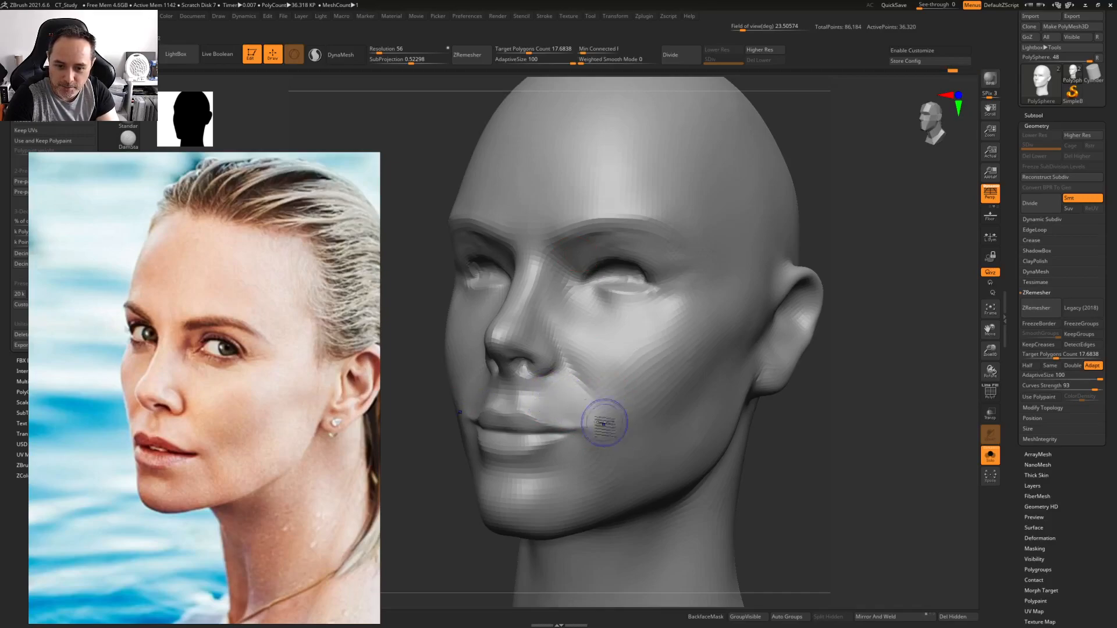
# Smooth the area below the mouth corner and shape the chin and jawline, undoing the last smoothing stroke around the chin
pyautogui.moveTo(593, 480); pyautogui.dragTo(576, 407, button='right')
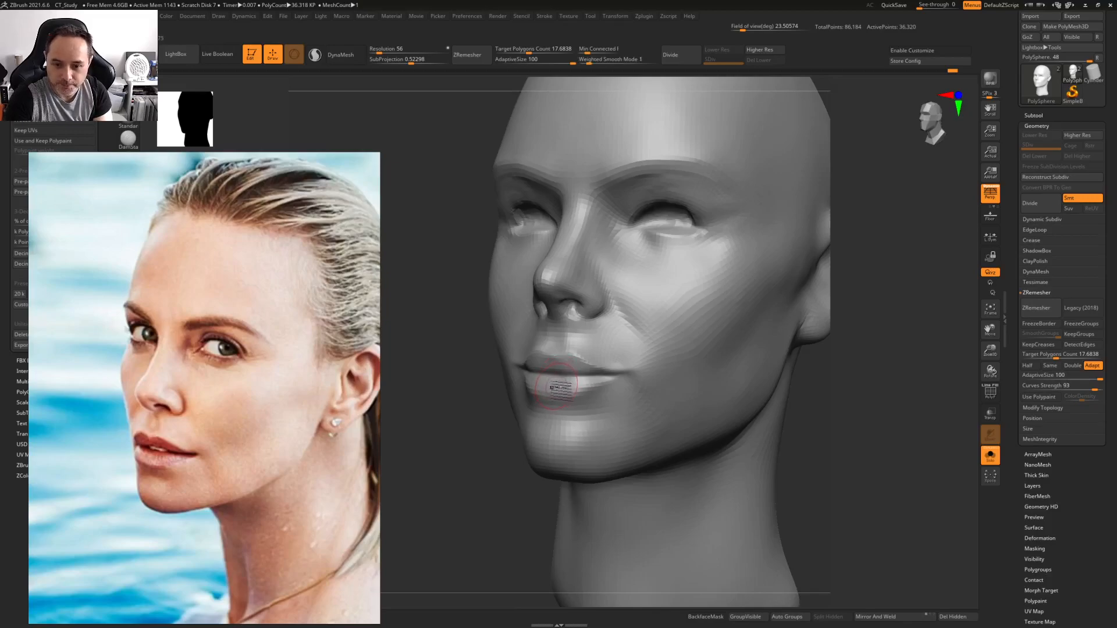
pyautogui.press('space')
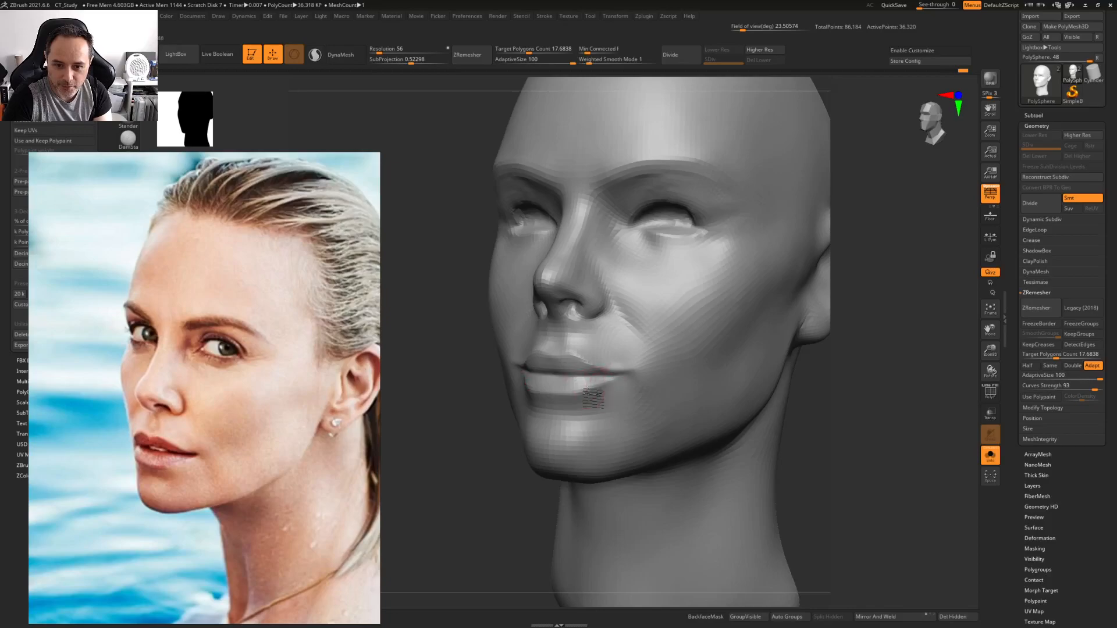
pyautogui.moveTo(603, 384)
pyautogui.keyDown('shift'); pyautogui.mouseDown()
pyautogui.moveTo(613, 382)
pyautogui.moveTo(587, 387)
pyautogui.moveTo(601, 426)
pyautogui.moveTo(632, 441)
pyautogui.mouseUp(); pyautogui.keyUp('shift')
pyautogui.moveTo(565, 421)
pyautogui.keyDown('shift'); pyautogui.mouseDown()
pyautogui.moveTo(618, 435)
pyautogui.moveTo(575, 444)
pyautogui.moveTo(602, 461)
pyautogui.moveTo(562, 456)
pyautogui.moveTo(576, 447)
pyautogui.moveTo(607, 462)
pyautogui.mouseUp(); pyautogui.keyUp('shift')
pyautogui.hotkey('ctrl', 'z')
pyautogui.press('space')
pyautogui.keyDown('alt'); pyautogui.moveTo(658, 423); pyautogui.dragTo(600, 407, button='right'); pyautogui.keyUp('alt')
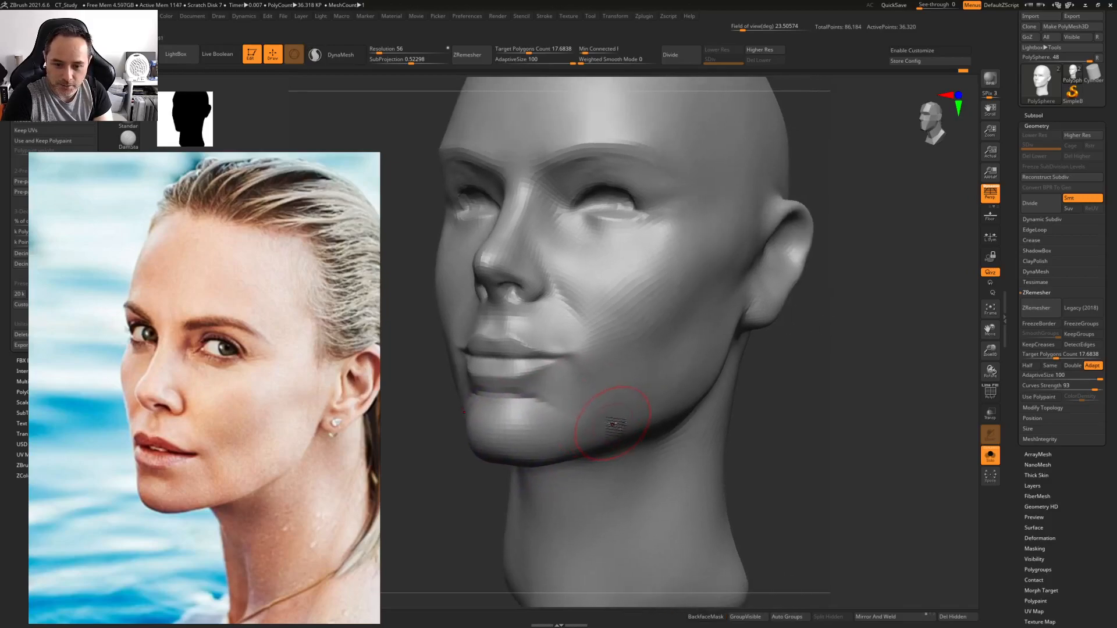
pyautogui.moveTo(619, 426); pyautogui.dragTo(578, 427)
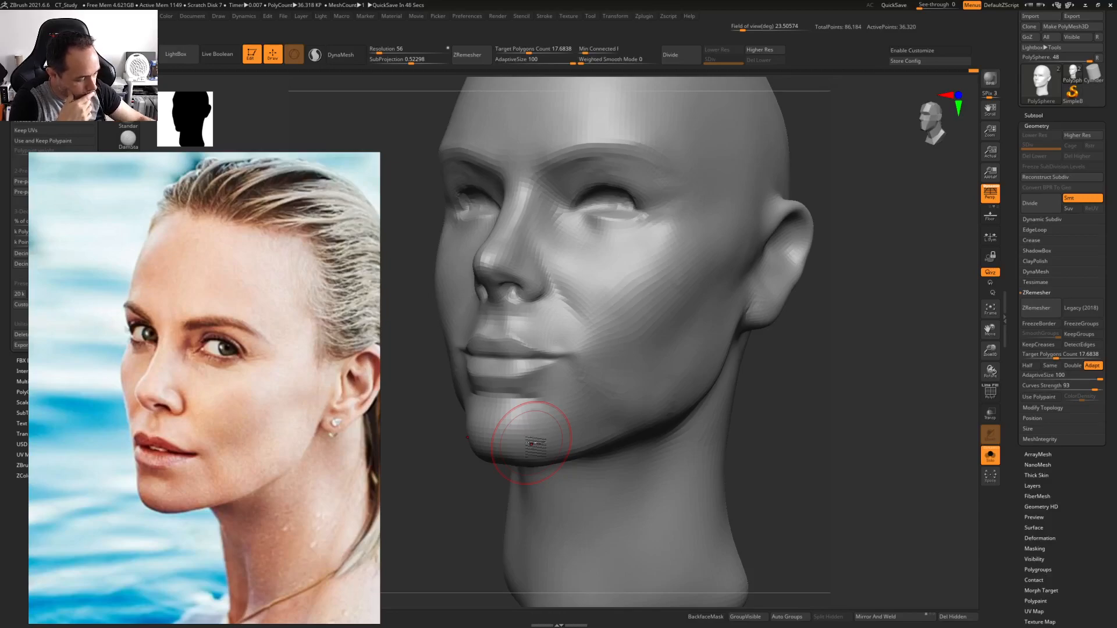
# Refine the mouth corner and the lower cheek beside it with a resized brush from a turned three-quarter view
pyautogui.moveTo(805, 386); pyautogui.dragTo(636, 374)
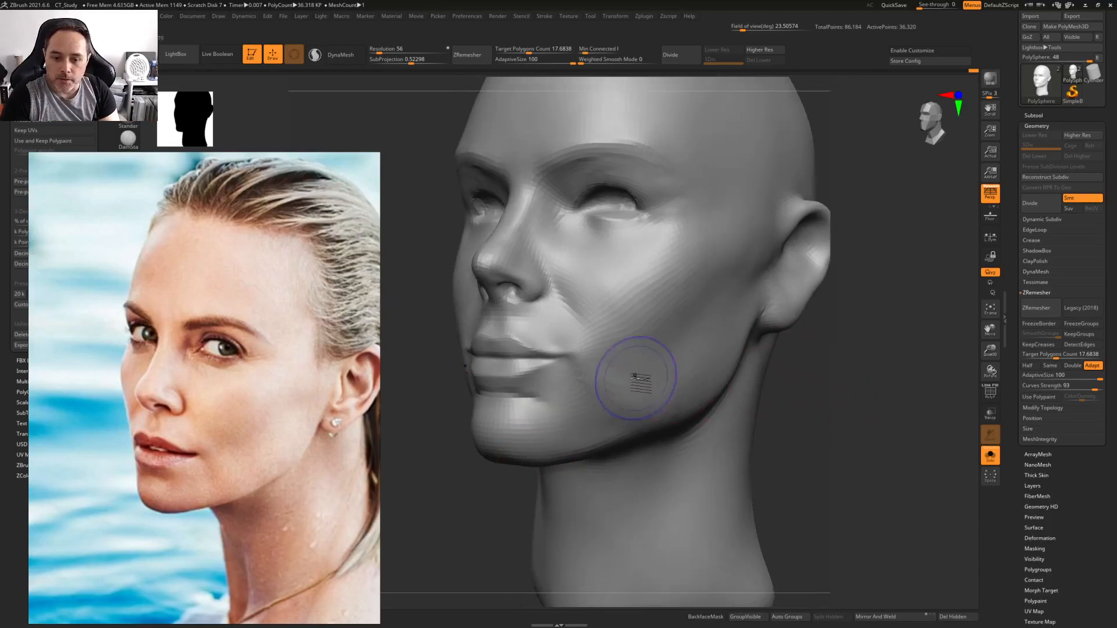
pyautogui.press('space')
pyautogui.moveTo(591, 363); pyautogui.dragTo(584, 363)
pyautogui.press('1')
pyautogui.moveTo(512, 351)
pyautogui.mouseDown(button='right')
pyautogui.moveTo(553, 350)
pyautogui.moveTo(556, 365)
pyautogui.mouseUp(button='right')
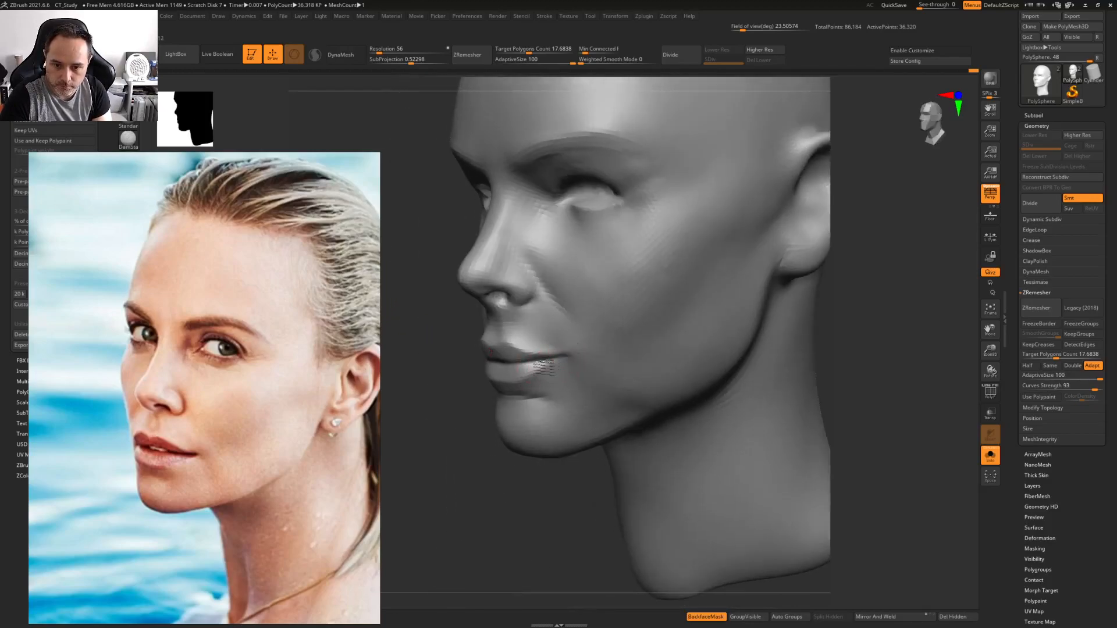
pyautogui.moveTo(497, 370)
pyautogui.mouseDown(button='right')
pyautogui.moveTo(582, 337)
pyautogui.moveTo(552, 352)
pyautogui.mouseUp(button='right')
# Try a resized brush on the mouth corner, undo the last two strokes and return to the front view
pyautogui.press('2')
pyautogui.press('space')
pyautogui.moveTo(544, 352); pyautogui.dragTo(505, 356)
pyautogui.rightClick(511, 416)
pyautogui.hotkey('ctrl', 'z')
pyautogui.hotkey('ctrl', 'z')
pyautogui.moveTo(515, 373)
pyautogui.mouseDown(button='right')
pyautogui.moveTo(538, 396)
pyautogui.moveTo(588, 379)
pyautogui.moveTo(605, 349)
pyautogui.moveTo(568, 348)
pyautogui.moveTo(539, 367)
pyautogui.moveTo(574, 361)
pyautogui.mouseUp(button='right')
pyautogui.rightClick(586, 359)
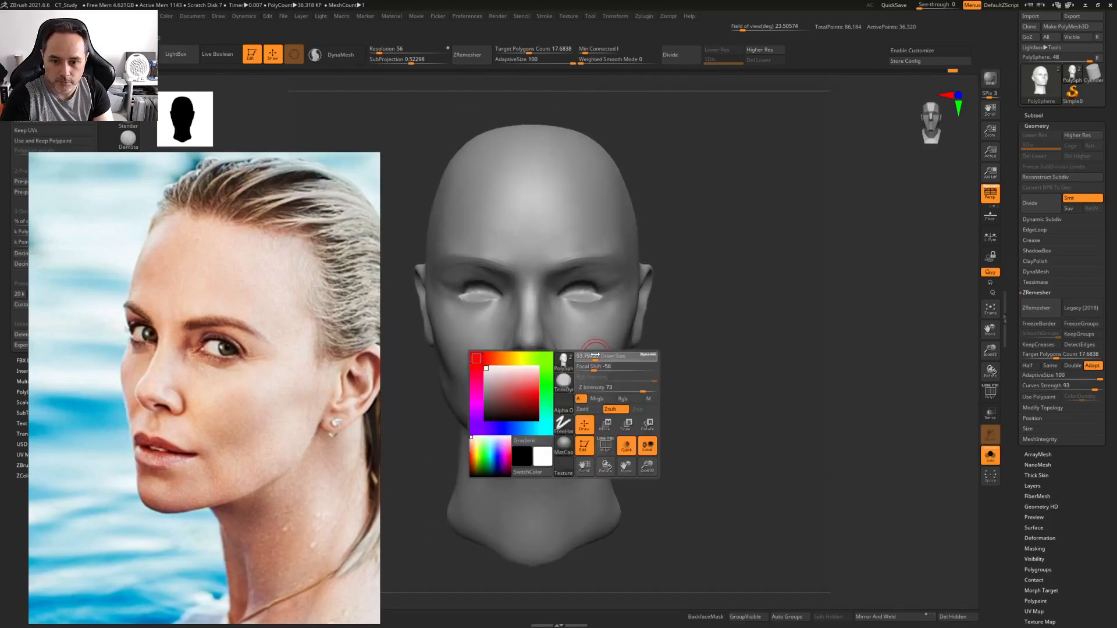
# Smooth the upper eyelid and the inner eye corner, working from the front and from below
pyautogui.keyDown('ctrl'); pyautogui.moveTo(578, 302); pyautogui.dragTo(584, 309, button='right'); pyautogui.keyUp('ctrl')
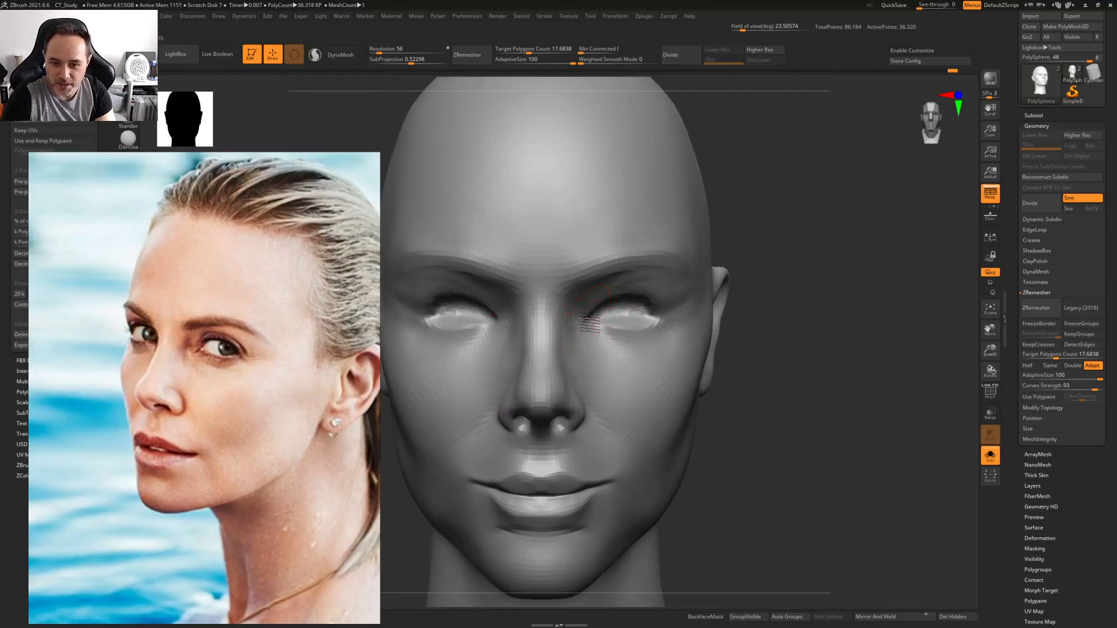
pyautogui.moveTo(585, 323)
pyautogui.mouseDown(button='right')
pyautogui.moveTo(652, 303)
pyautogui.moveTo(642, 324)
pyautogui.mouseUp(button='right')
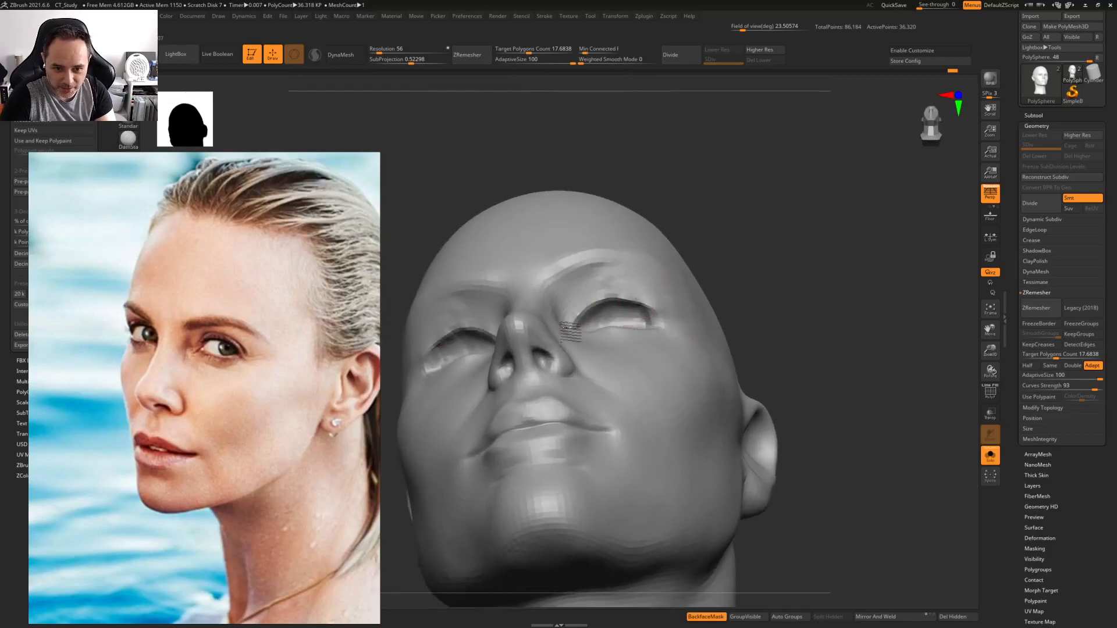
pyautogui.moveTo(593, 291)
pyautogui.keyDown('shift'); pyautogui.mouseDown()
pyautogui.moveTo(623, 324)
pyautogui.moveTo(621, 298)
pyautogui.mouseUp(); pyautogui.keyUp('shift')
pyautogui.keyDown('shift'); pyautogui.moveTo(621, 298); pyautogui.dragTo(541, 365, button='right'); pyautogui.keyUp('shift')
# Browse the reference board and enlarge the over-the-shoulder portrait with short blonde hair
pyautogui.scroll(-4, 106, 372)
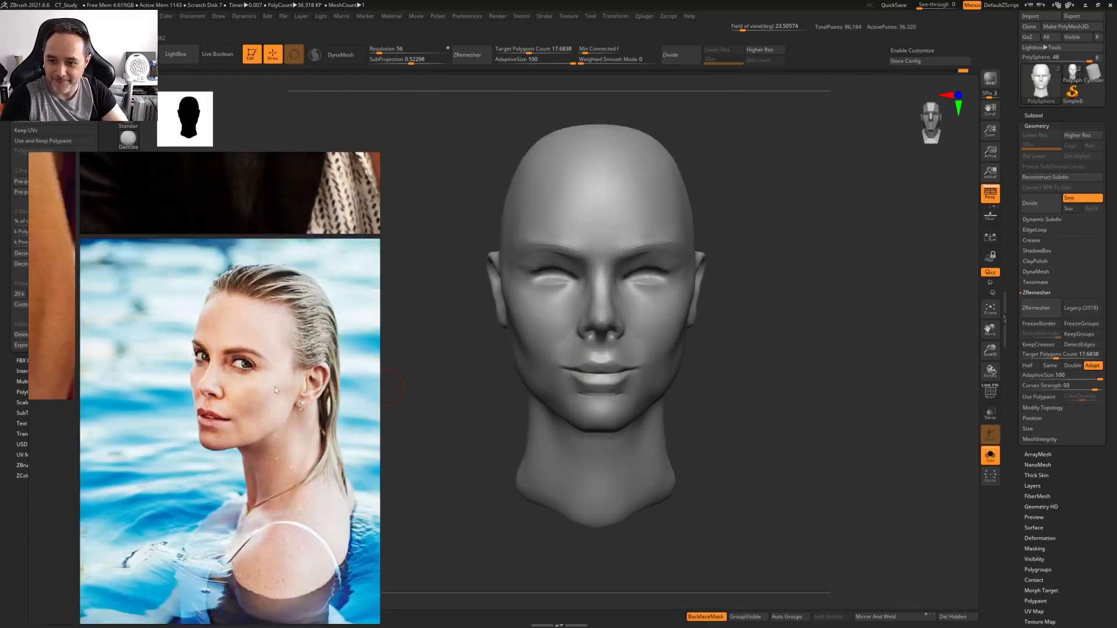
pyautogui.scroll(2, 105, 372)
pyautogui.scroll(5, 105, 372)
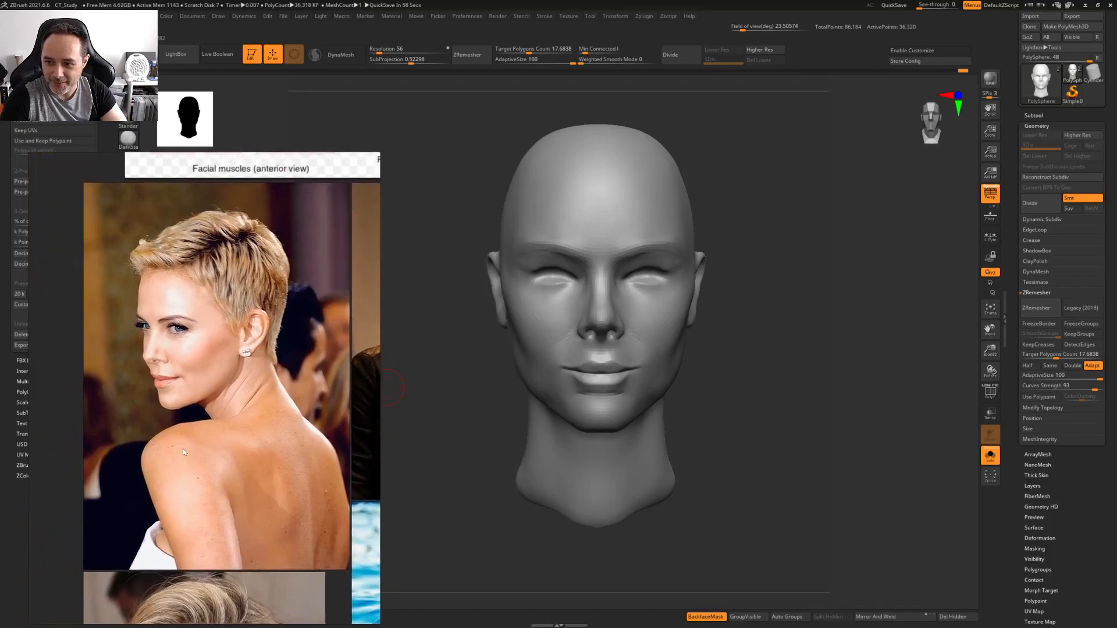
pyautogui.moveTo(172, 350); pyautogui.dragTo(114, 402, button='right')
# Reshape the earlobe and carve the inner bowl of the ear from the side with a resized brush
pyautogui.moveTo(838, 342); pyautogui.dragTo(797, 329)
pyautogui.keyDown('alt'); pyautogui.moveTo(798, 329); pyautogui.dragTo(621, 379, button='right'); pyautogui.keyUp('alt')
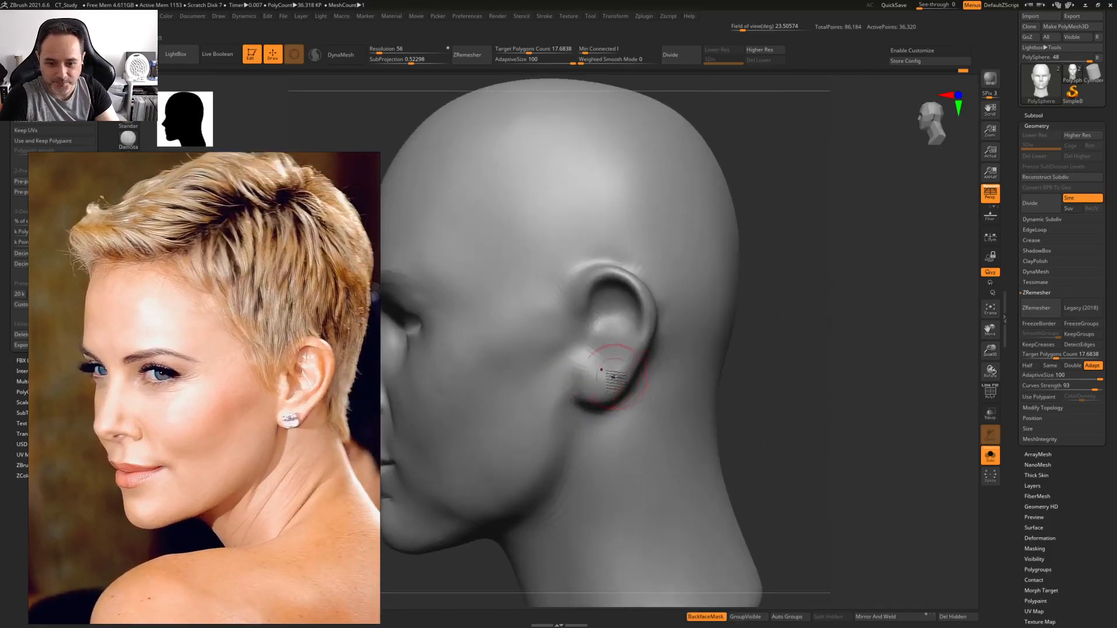
pyautogui.press('1')
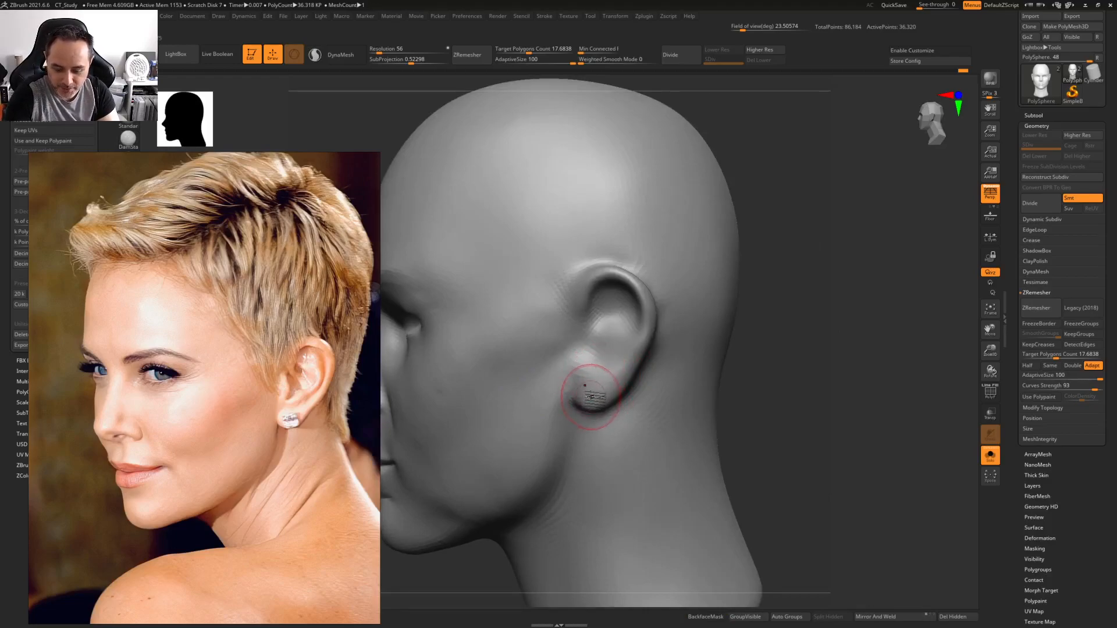
pyautogui.press('1')
pyautogui.press('space')
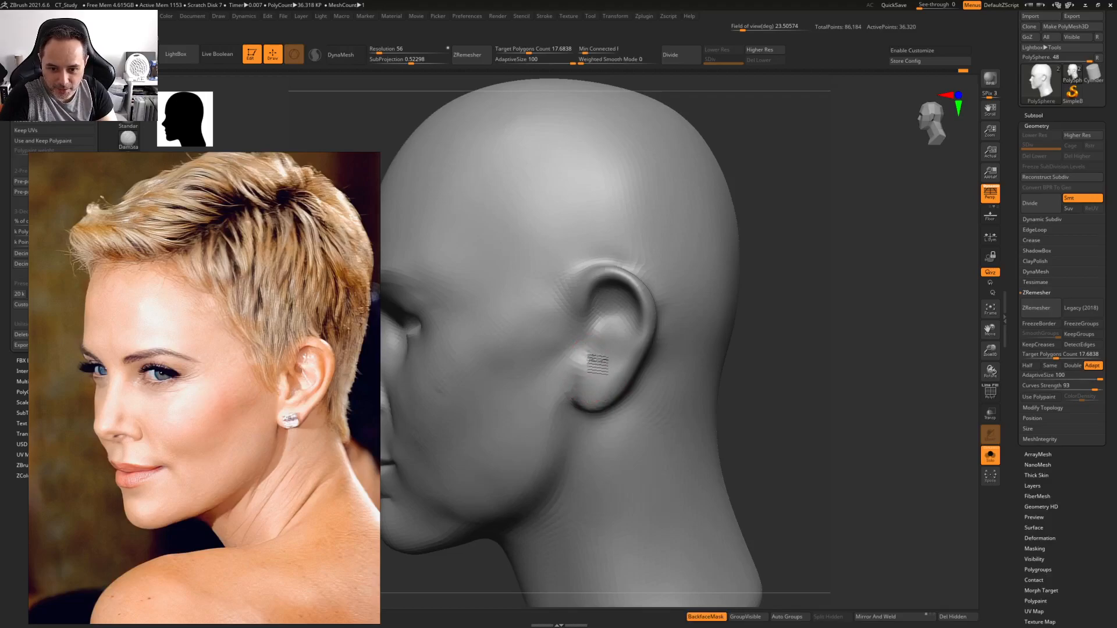
pyautogui.moveTo(589, 355)
pyautogui.mouseDown()
pyautogui.moveTo(594, 372)
pyautogui.moveTo(609, 362)
pyautogui.moveTo(620, 329)
pyautogui.moveTo(597, 326)
pyautogui.moveTo(619, 315)
pyautogui.moveTo(633, 360)
pyautogui.mouseUp()
pyautogui.moveTo(638, 334); pyautogui.dragTo(616, 349, button='right')
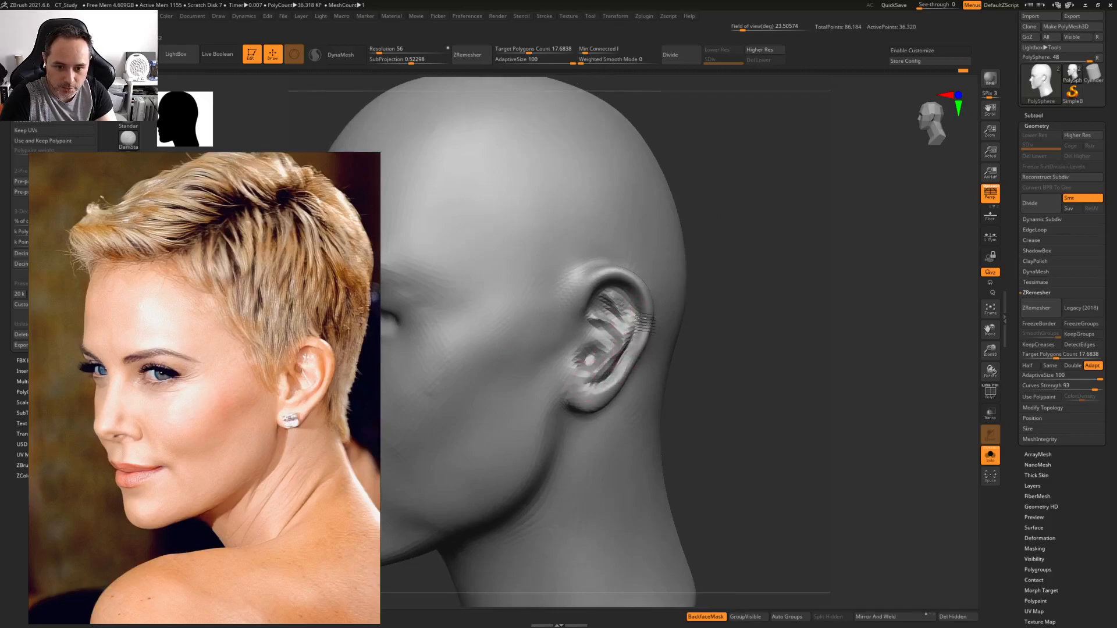
# Sculpt the inner folds and tragus of the ear, and smooth the transition into the face
pyautogui.moveTo(637, 311); pyautogui.dragTo(602, 302, button='right')
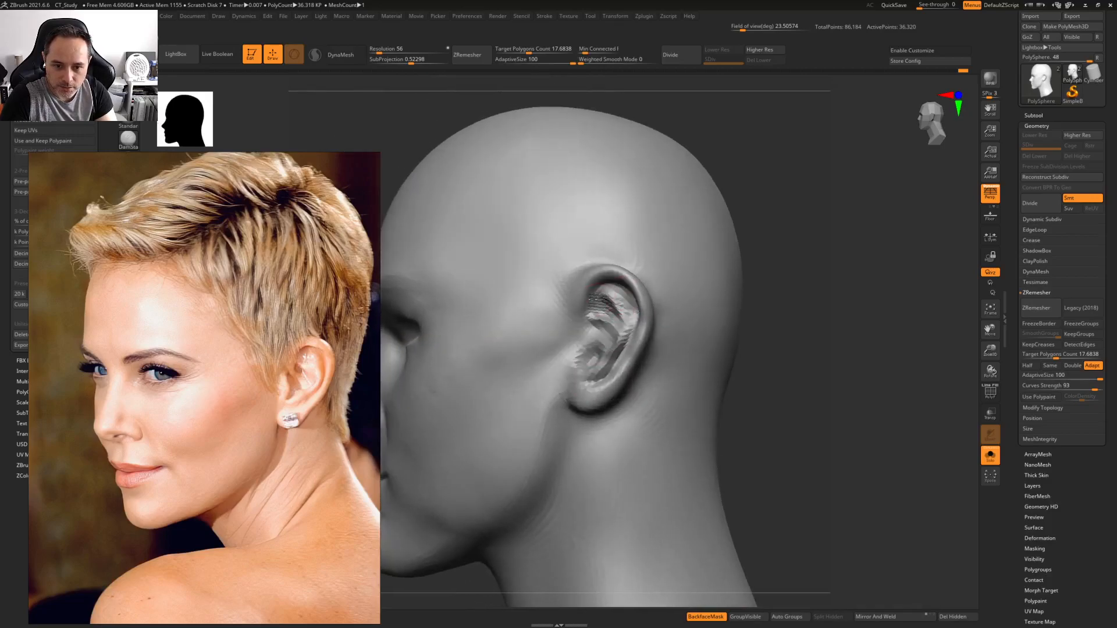
pyautogui.moveTo(601, 290); pyautogui.dragTo(595, 330)
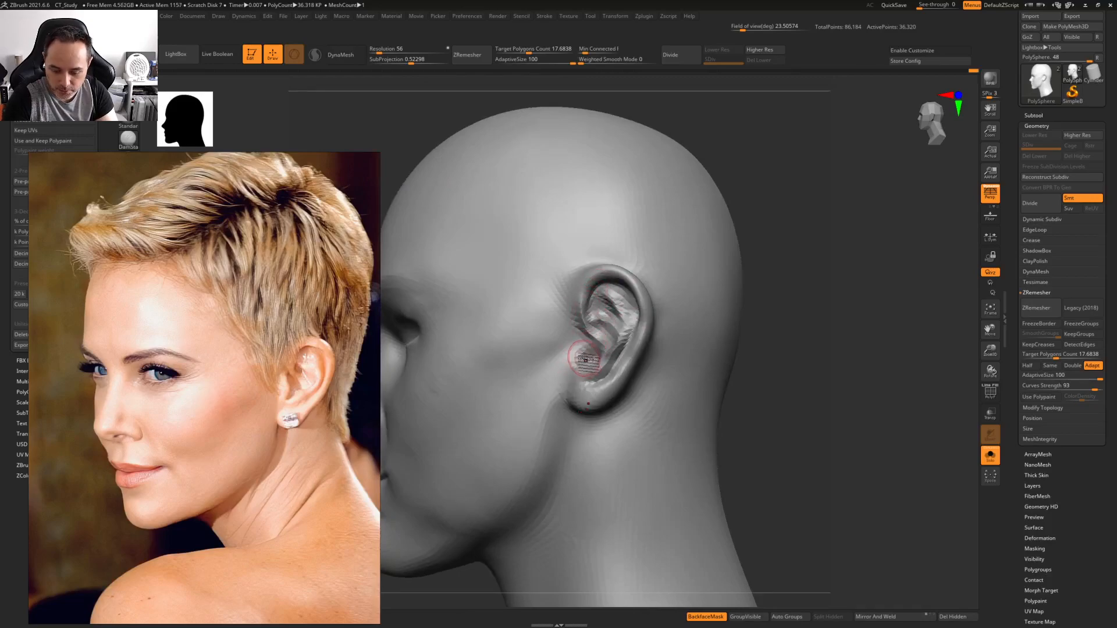
pyautogui.press('1')
pyautogui.moveTo(587, 358); pyautogui.dragTo(572, 369, button='right')
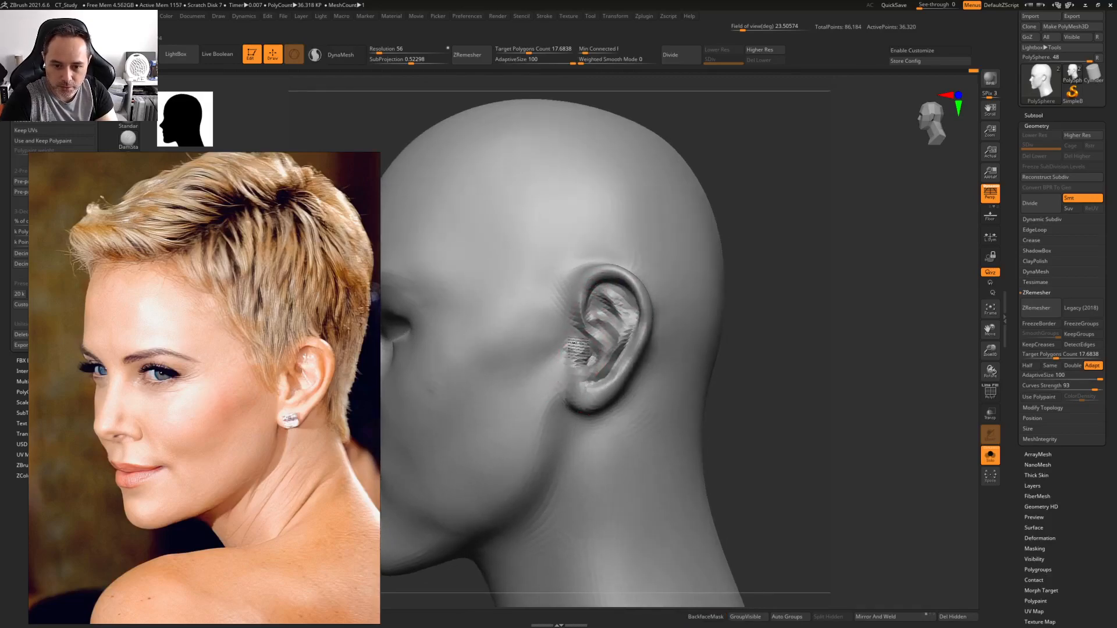
pyautogui.keyDown('shift'); pyautogui.moveTo(578, 347); pyautogui.dragTo(585, 336); pyautogui.keyUp('shift')
# Turn off BackfaceMask and adjust the ear's outer shape from the side with a resized Move brush
pyautogui.keyDown('alt'); pyautogui.moveTo(851, 268); pyautogui.dragTo(832, 279); pyautogui.keyUp('alt')
pyautogui.keyDown('ctrl'); pyautogui.moveTo(781, 301); pyautogui.dragTo(726, 317, button='right'); pyautogui.keyUp('ctrl')
pyautogui.keyDown('alt'); pyautogui.moveTo(725, 317); pyautogui.dragTo(650, 337, button='right'); pyautogui.keyUp('alt')
pyautogui.click(706, 616)
pyautogui.moveTo(667, 256); pyautogui.dragTo(646, 294, button='right')
pyautogui.press('b')
pyautogui.press('m')
pyautogui.press('v')
pyautogui.press('space')
pyautogui.moveTo(668, 284); pyautogui.dragTo(682, 282)
pyautogui.moveTo(692, 288); pyautogui.dragTo(691, 291)
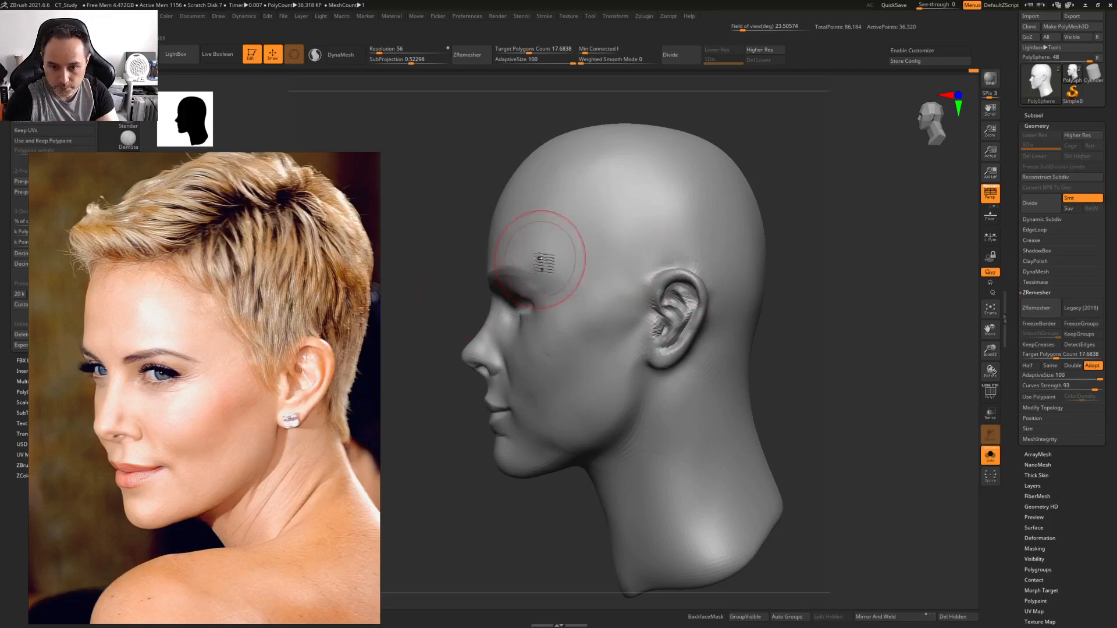
# Adjust the forehead, temple and cheek contours with the Move brush, and check the mesh wireframe
pyautogui.moveTo(541, 250); pyautogui.dragTo(555, 256, button='right')
pyautogui.moveTo(554, 256)
pyautogui.mouseDown()
pyautogui.moveTo(611, 217)
pyautogui.moveTo(565, 231)
pyautogui.moveTo(532, 264)
pyautogui.moveTo(549, 217)
pyautogui.moveTo(595, 180)
pyautogui.moveTo(589, 224)
pyautogui.moveTo(574, 237)
pyautogui.moveTo(534, 231)
pyautogui.moveTo(587, 172)
pyautogui.moveTo(618, 241)
pyautogui.mouseUp()
pyautogui.press('space')
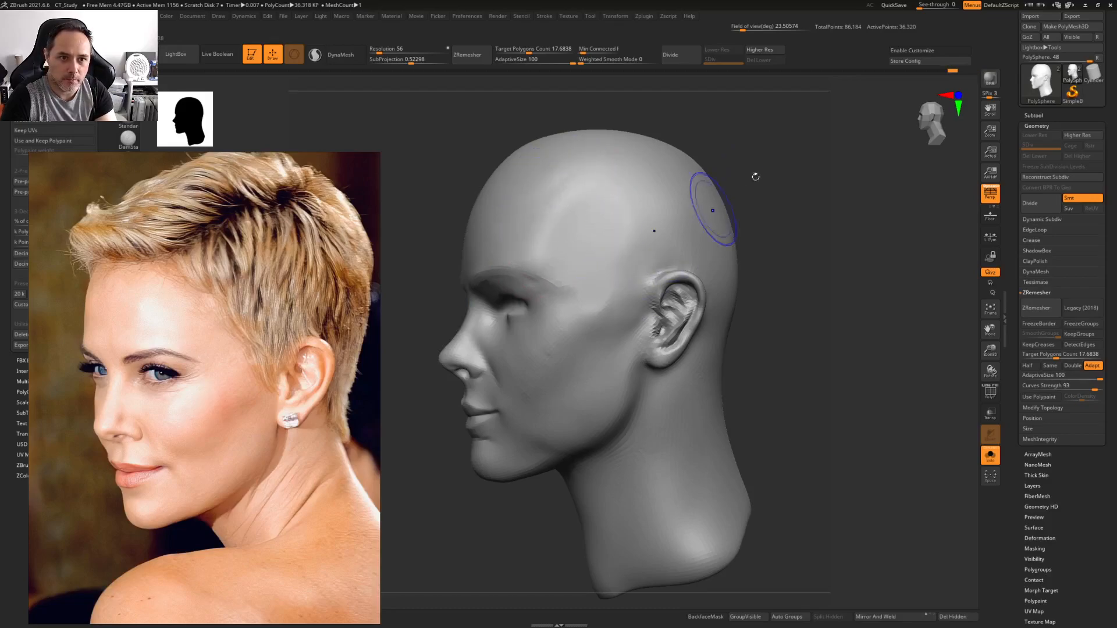
pyautogui.moveTo(609, 239); pyautogui.dragTo(651, 238, button='right')
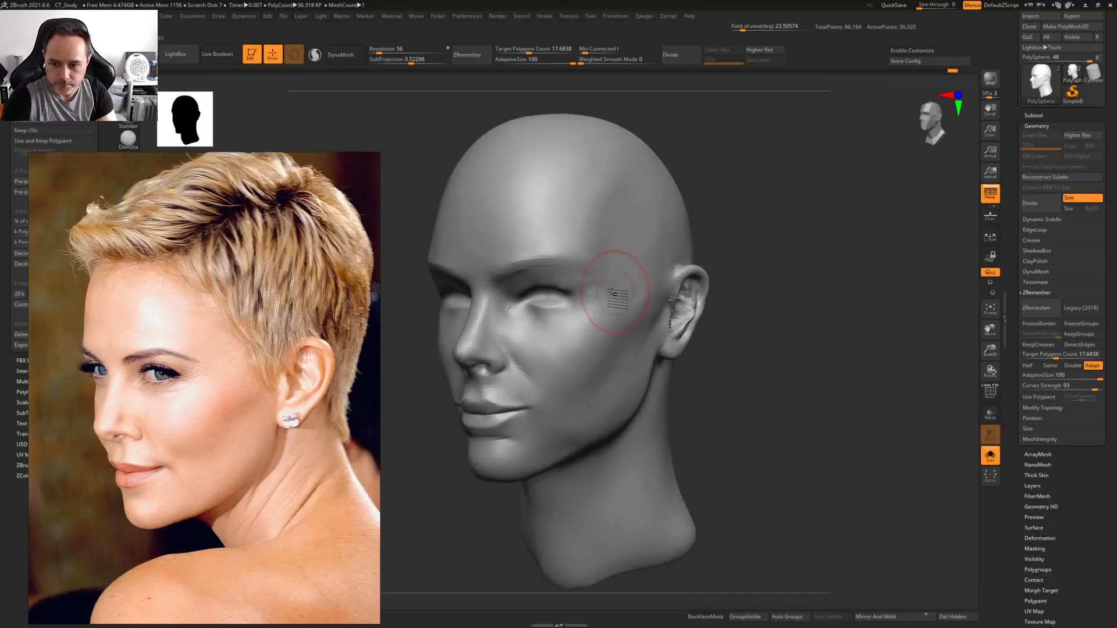
pyautogui.rightClick(547, 344)
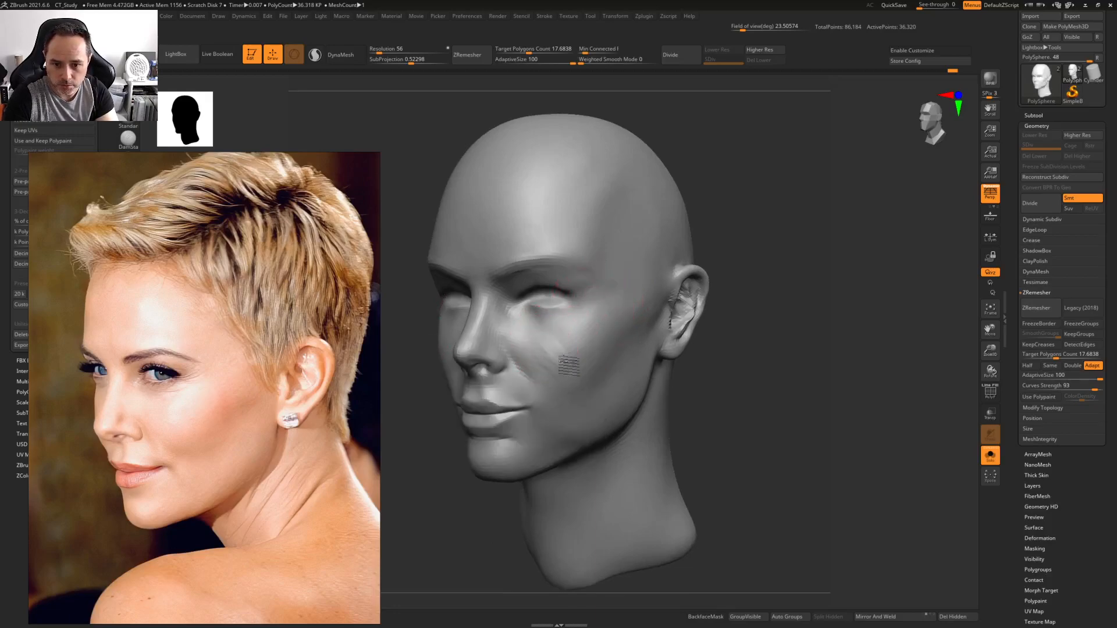
pyautogui.moveTo(576, 348); pyautogui.dragTo(592, 320)
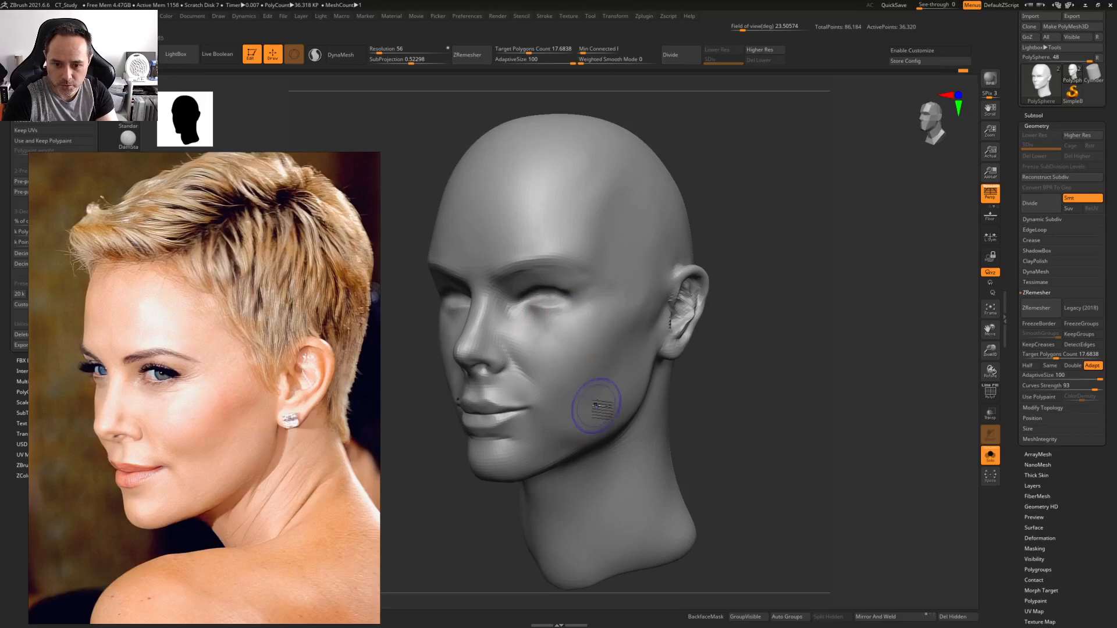
pyautogui.hotkey('shift', 'f')
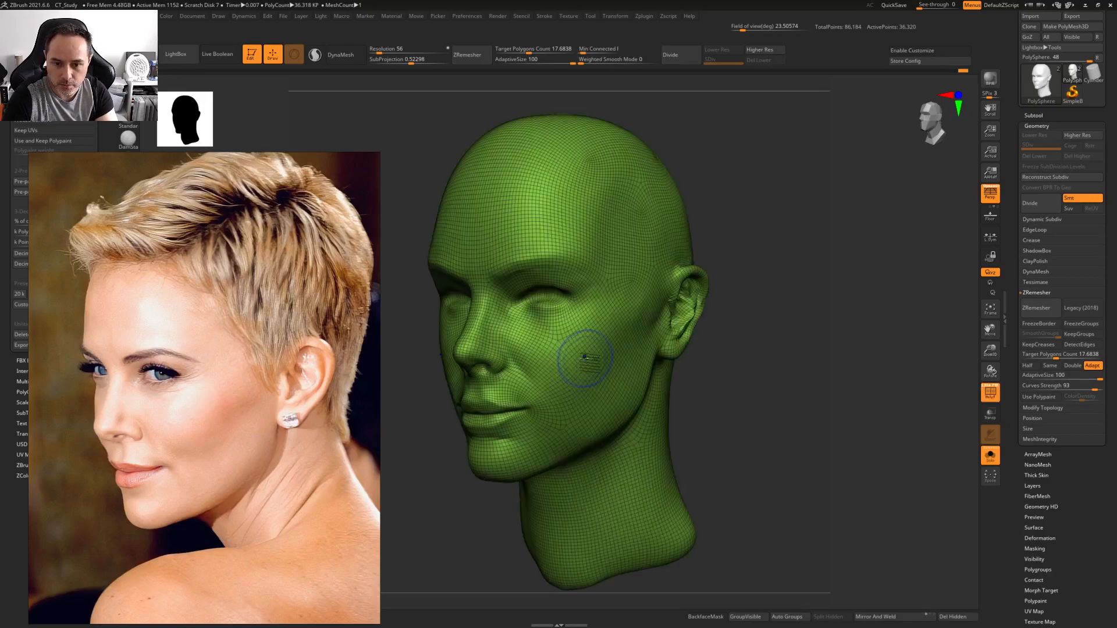
pyautogui.hotkey('shift', 'f')
# Define the upper eyelid crease and outer eye corner from below with a small DamStandard brush
pyautogui.moveTo(534, 298)
pyautogui.mouseDown(button='right')
pyautogui.moveTo(541, 250)
pyautogui.moveTo(538, 320)
pyautogui.moveTo(574, 369)
pyautogui.mouseUp(button='right')
pyautogui.press('space')
pyautogui.moveTo(615, 311); pyautogui.dragTo(603, 309)
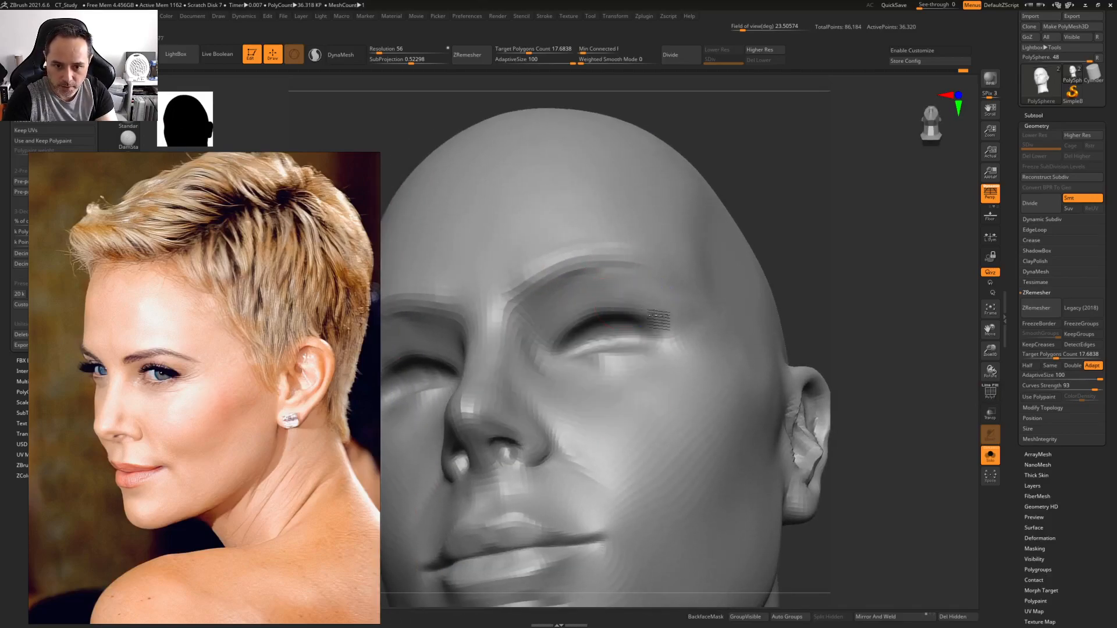
pyautogui.press('b')
pyautogui.press('d')
pyautogui.press('s')
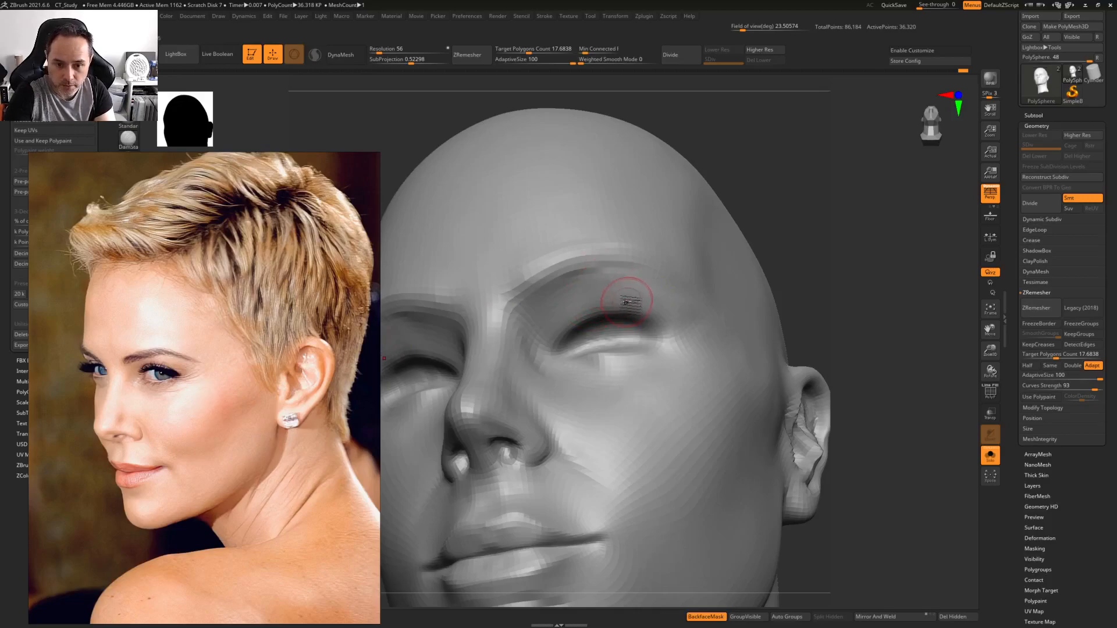
pyautogui.moveTo(626, 301); pyautogui.dragTo(645, 340, button='right')
pyautogui.moveTo(666, 338); pyautogui.dragTo(647, 317)
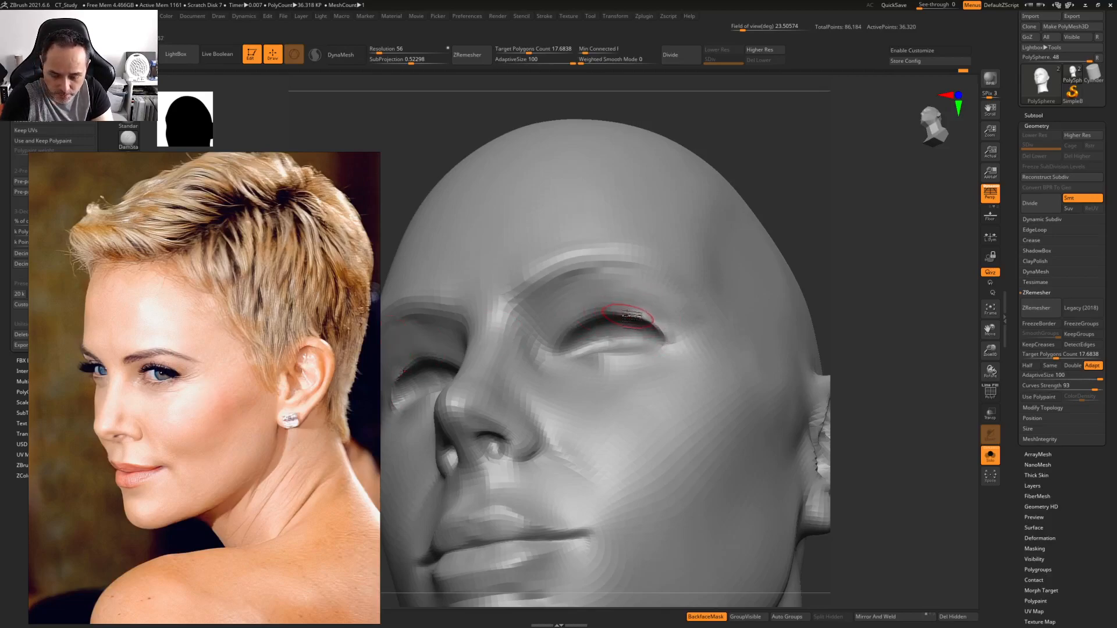
# Adjust the upper eyelid and the area under the brow with the Move brush, and compare them from the front
pyautogui.press('b')
pyautogui.press('m')
pyautogui.press('v')
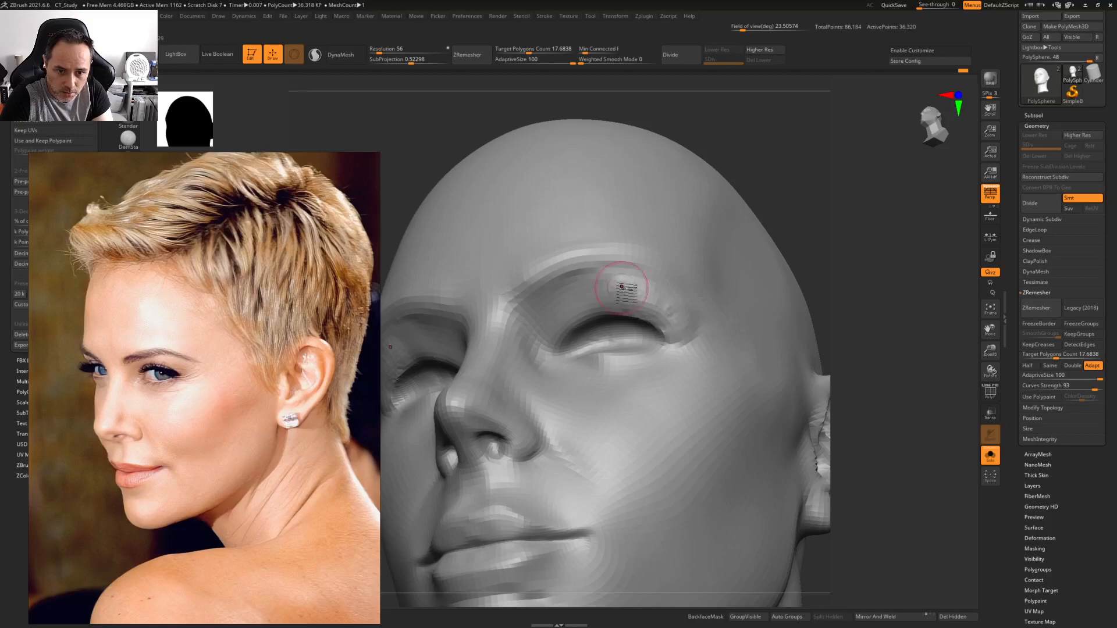
pyautogui.keyDown('ctrl'); pyautogui.moveTo(714, 299); pyautogui.dragTo(717, 335, button='right'); pyautogui.keyUp('ctrl')
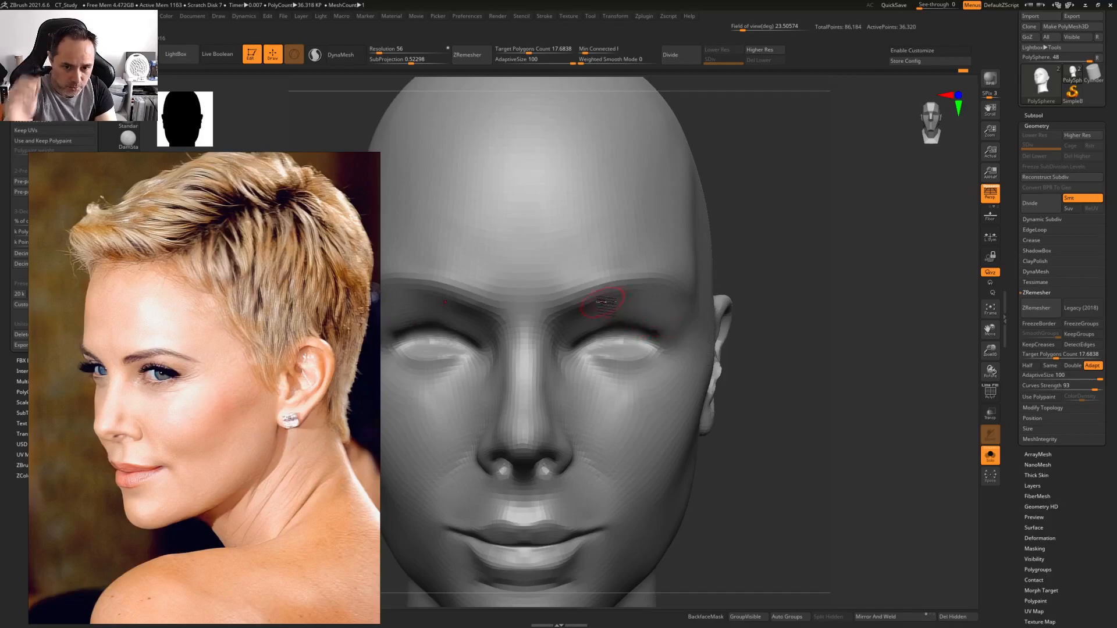
# Smooth the inner eye corner and the transition into the side of the nose, and check the eyes from below
pyautogui.moveTo(584, 294); pyautogui.dragTo(626, 299, button='right')
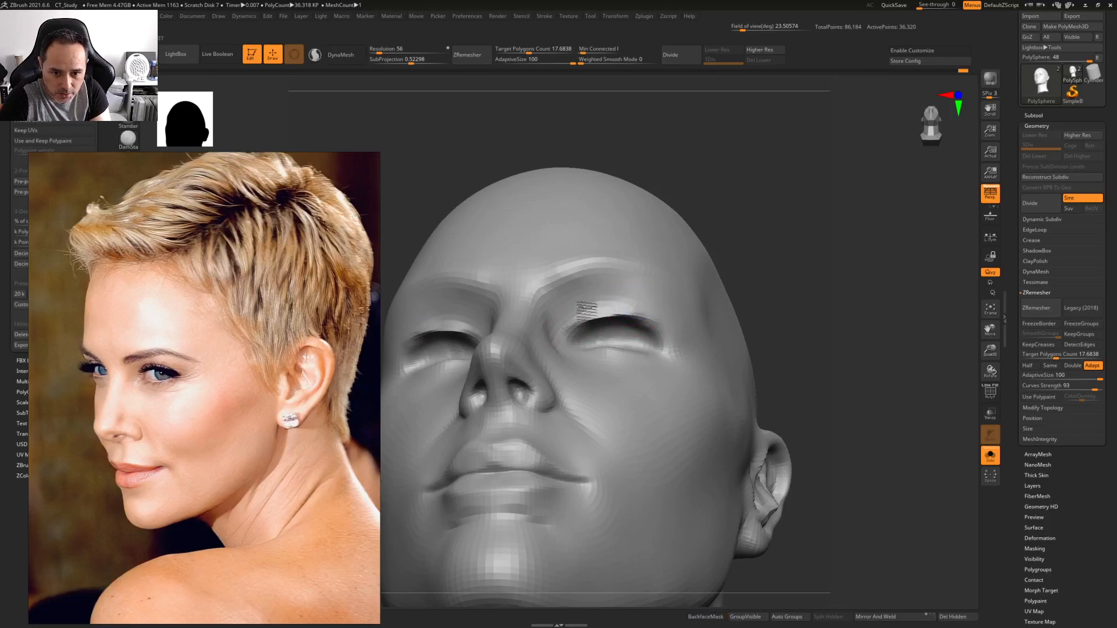
pyautogui.moveTo(657, 317); pyautogui.dragTo(605, 328, button='right')
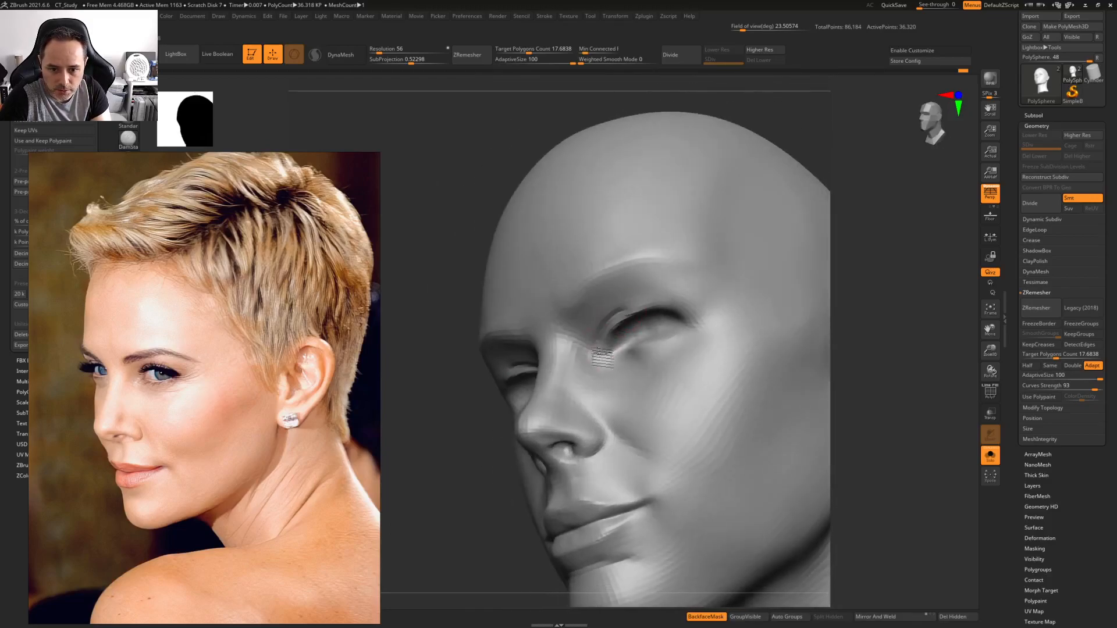
pyautogui.keyDown('shift'); pyautogui.moveTo(636, 310); pyautogui.dragTo(586, 377); pyautogui.keyUp('shift')
pyautogui.moveTo(614, 342)
pyautogui.keyDown('shift'); pyautogui.mouseDown()
pyautogui.moveTo(593, 382)
pyautogui.moveTo(615, 340)
pyautogui.mouseUp(); pyautogui.keyUp('shift')
pyautogui.moveTo(627, 324)
pyautogui.keyDown('shift'); pyautogui.mouseDown(button='right')
pyautogui.moveTo(667, 312)
pyautogui.moveTo(700, 268)
pyautogui.mouseUp(button='right'); pyautogui.keyUp('shift')
pyautogui.moveTo(701, 268)
pyautogui.keyDown('alt'); pyautogui.mouseDown(button='right')
pyautogui.moveTo(675, 252)
pyautogui.moveTo(690, 323)
pyautogui.moveTo(670, 303)
pyautogui.moveTo(633, 295)
pyautogui.mouseUp(button='right'); pyautogui.keyUp('alt')
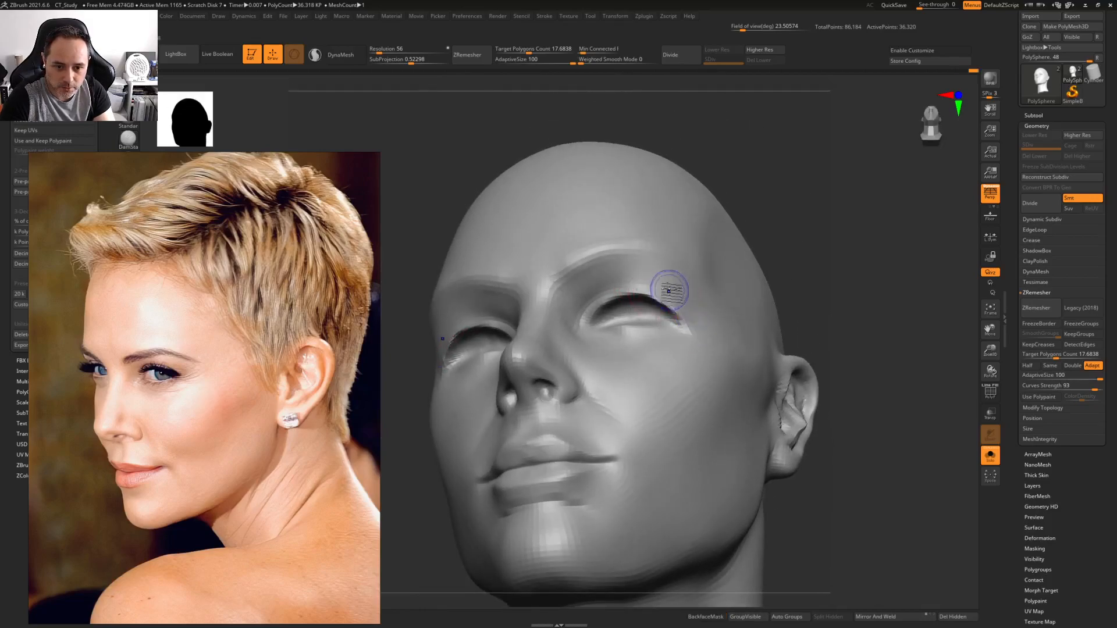
pyautogui.moveTo(700, 332); pyautogui.dragTo(679, 317, button='right')
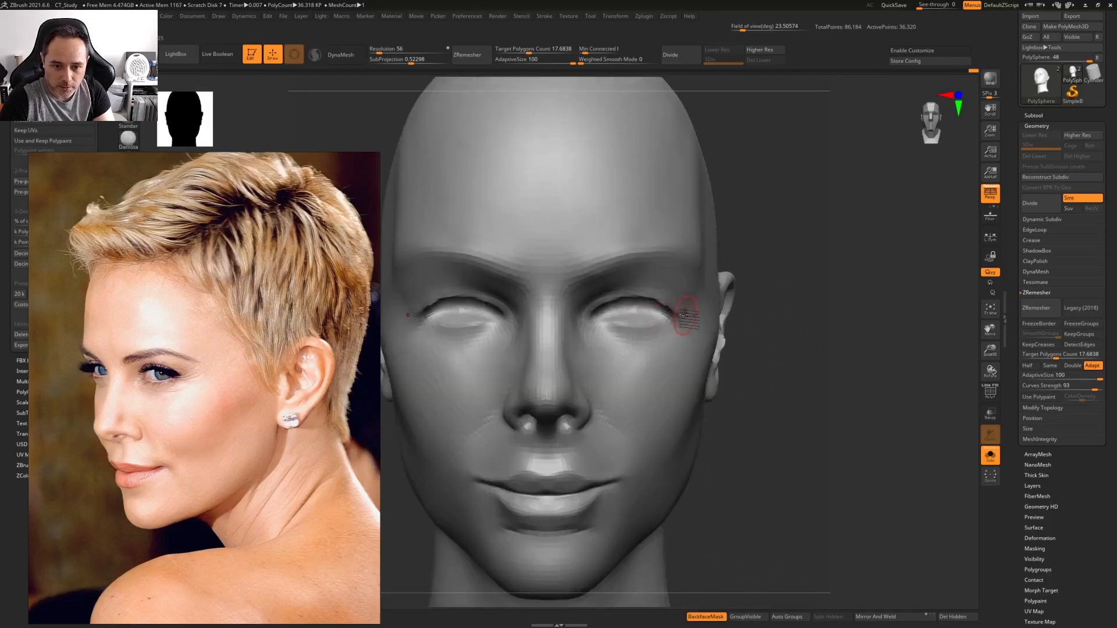
pyautogui.keyDown('shift'); pyautogui.moveTo(680, 324); pyautogui.dragTo(608, 316); pyautogui.keyUp('shift')
pyautogui.hotkey('ctrl', 'z')
pyautogui.hotkey('ctrl', 'z')
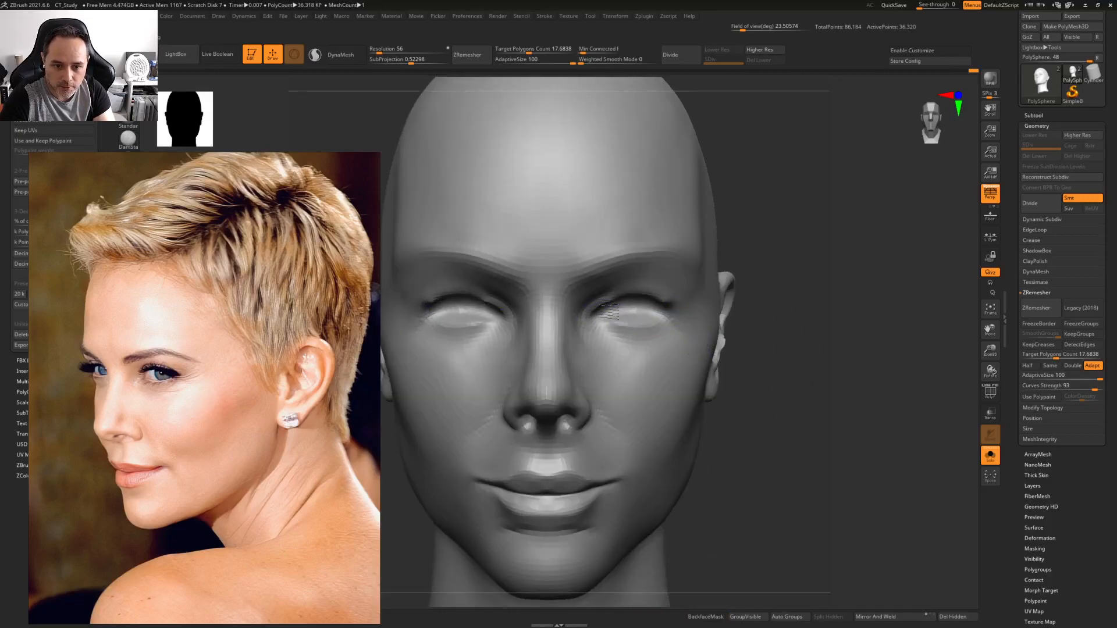
pyautogui.hotkey('ctrl', 'z')
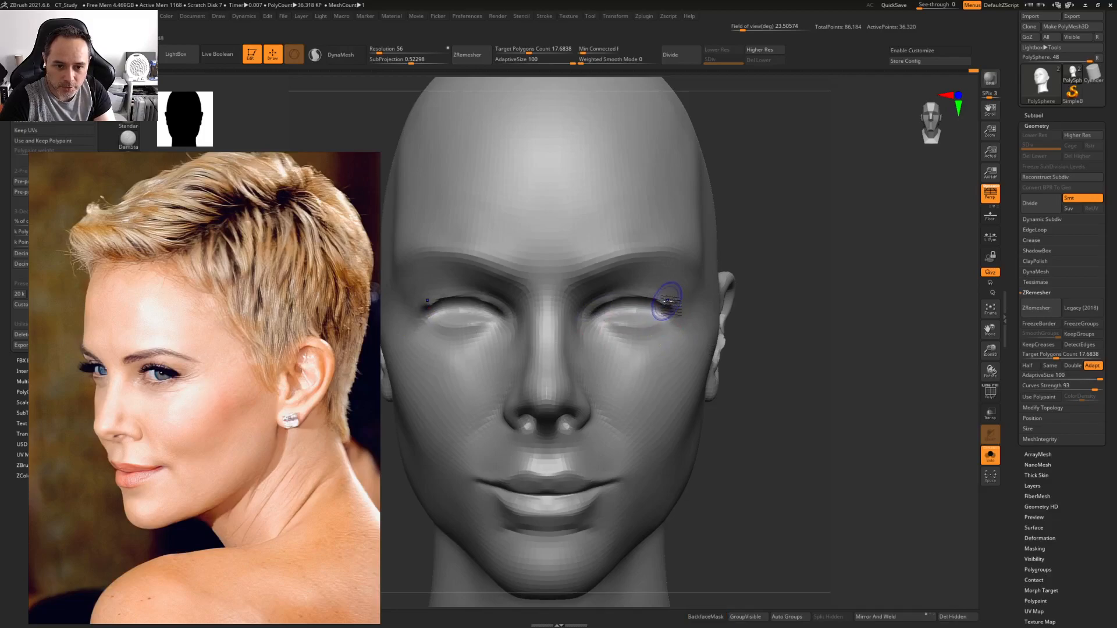
# Refine the outer part of the upper eyelid from below with a resized brush and smooth the lid and brow area
pyautogui.rightClick(667, 300)
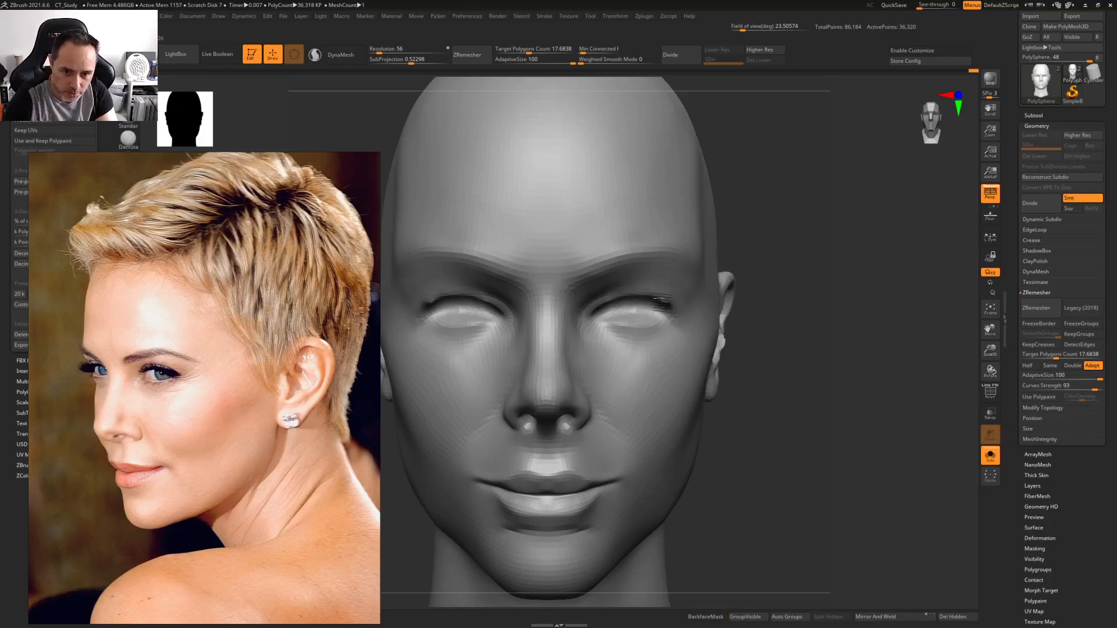
pyautogui.moveTo(601, 342)
pyautogui.mouseDown(button='right')
pyautogui.moveTo(596, 291)
pyautogui.moveTo(558, 266)
pyautogui.mouseUp(button='right')
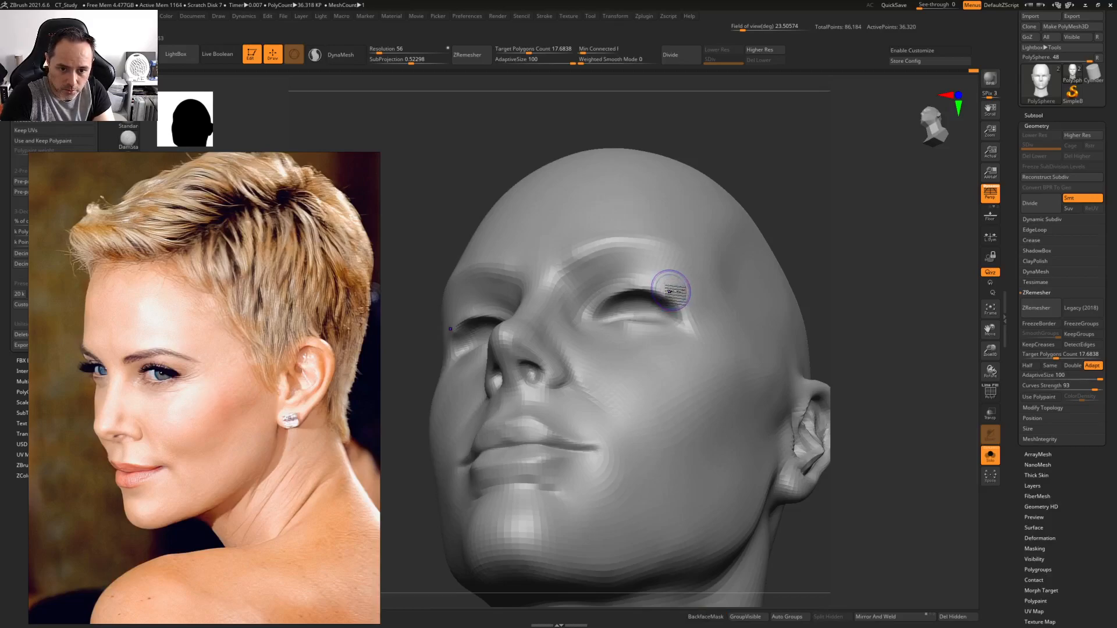
pyautogui.press('space')
pyautogui.moveTo(670, 323); pyautogui.dragTo(676, 324)
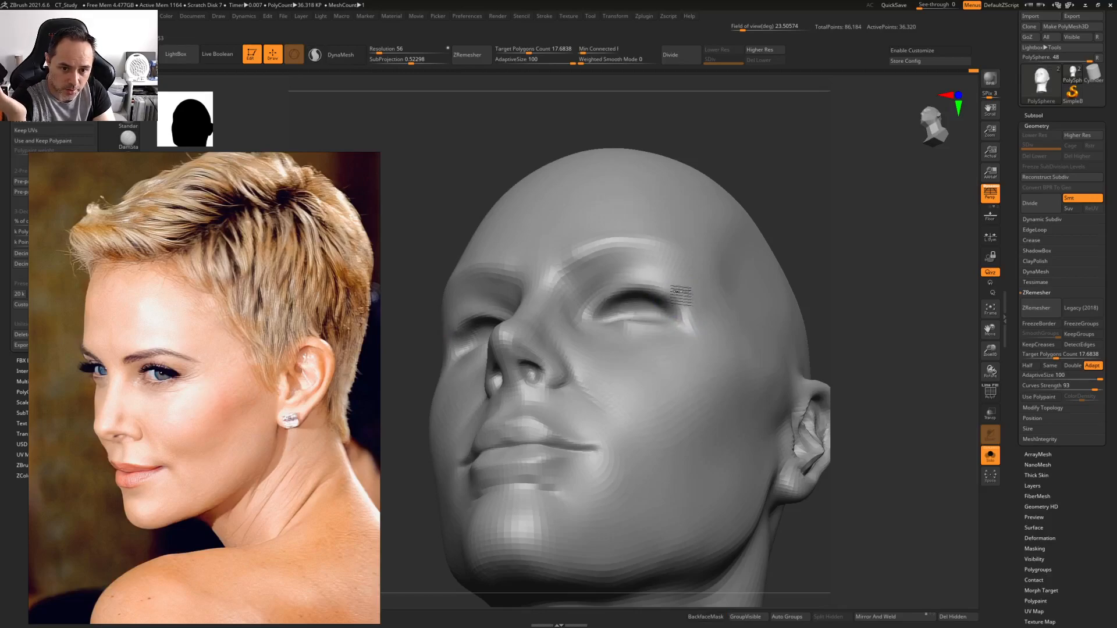
pyautogui.keyDown('shift'); pyautogui.moveTo(628, 290); pyautogui.dragTo(619, 289); pyautogui.keyUp('shift')
pyautogui.moveTo(642, 290)
pyautogui.mouseDown(button='right')
pyautogui.moveTo(629, 279)
pyautogui.moveTo(641, 299)
pyautogui.mouseUp(button='right')
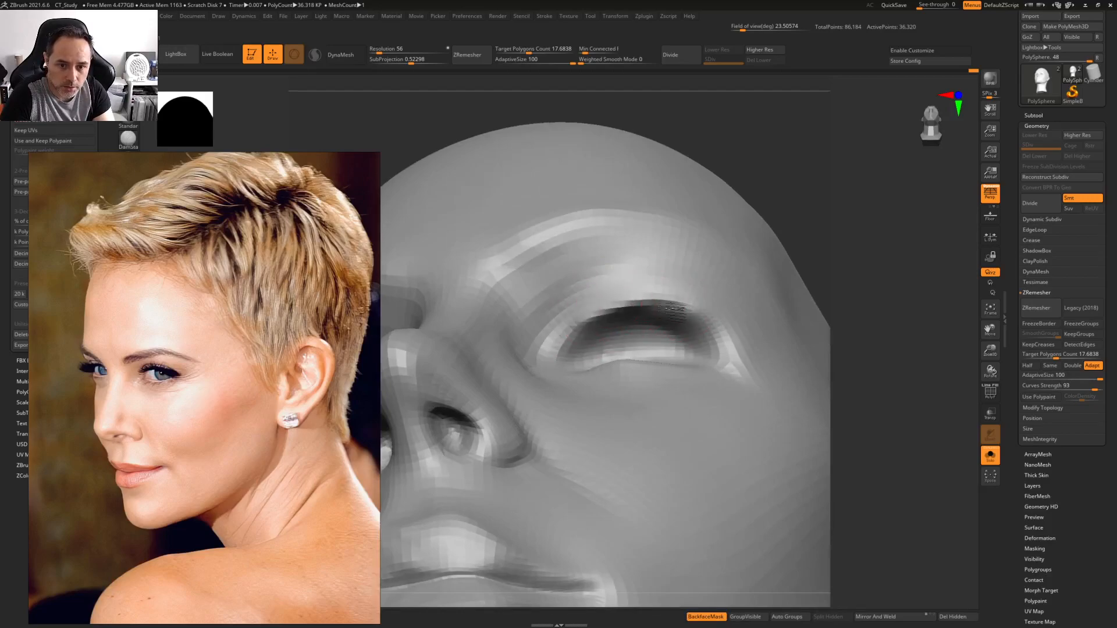
pyautogui.keyDown('shift'); pyautogui.moveTo(563, 342); pyautogui.dragTo(610, 267); pyautogui.keyUp('shift')
pyautogui.moveTo(611, 267)
pyautogui.keyDown('shift'); pyautogui.mouseDown(button='right')
pyautogui.moveTo(609, 323)
pyautogui.moveTo(610, 296)
pyautogui.moveTo(692, 281)
pyautogui.moveTo(744, 304)
pyautogui.mouseUp(button='right'); pyautogui.keyUp('shift')
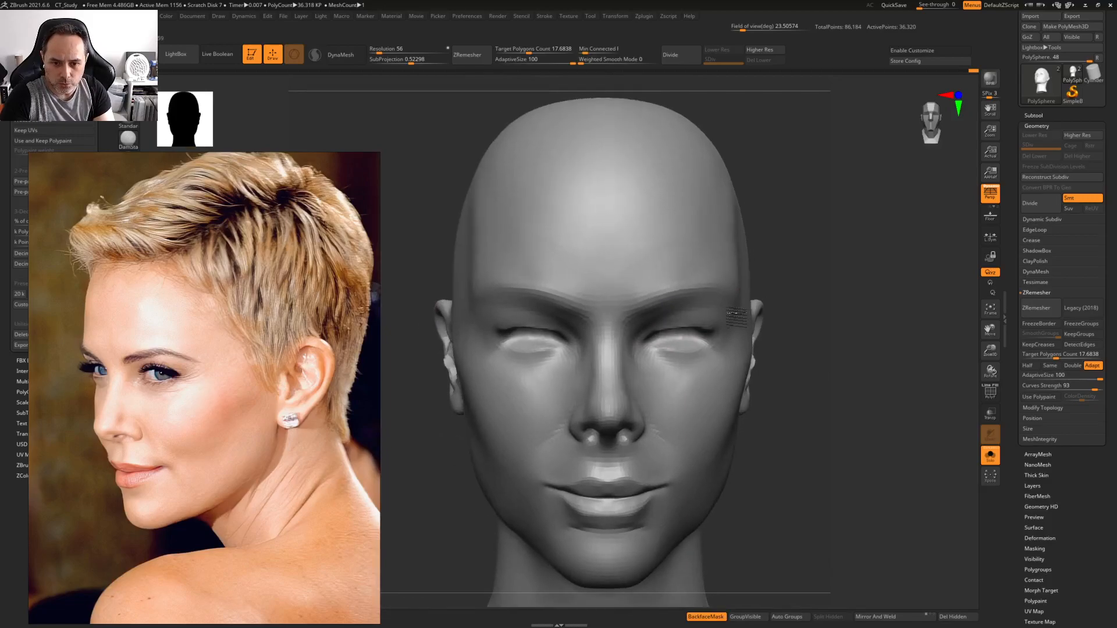
# Resize the sculpting brush and adjust the upper lip from the front and a three-quarter view
pyautogui.press('space')
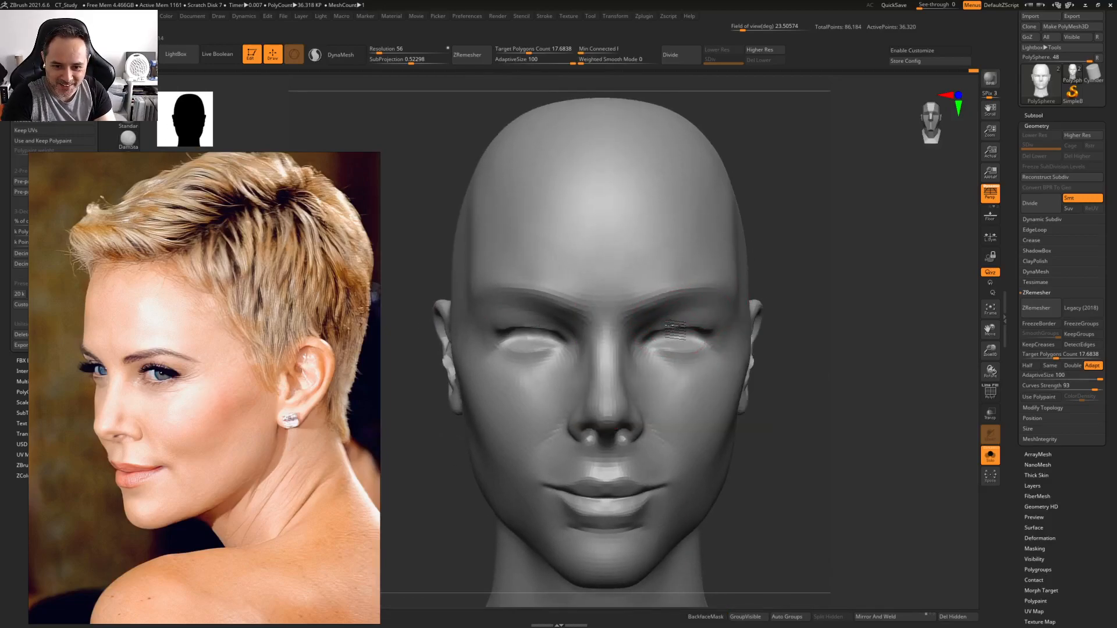
pyautogui.moveTo(760, 278)
pyautogui.keyDown('ctrl'); pyautogui.mouseDown(button='right')
pyautogui.moveTo(774, 247)
pyautogui.moveTo(616, 246)
pyautogui.moveTo(692, 247)
pyautogui.moveTo(646, 262)
pyautogui.moveTo(640, 238)
pyautogui.moveTo(726, 235)
pyautogui.moveTo(686, 249)
pyautogui.moveTo(679, 241)
pyautogui.moveTo(668, 262)
pyautogui.moveTo(606, 250)
pyautogui.moveTo(622, 251)
pyautogui.moveTo(626, 314)
pyautogui.moveTo(673, 307)
pyautogui.moveTo(651, 256)
pyautogui.moveTo(652, 290)
pyautogui.moveTo(616, 397)
pyautogui.moveTo(644, 382)
pyautogui.moveTo(607, 372)
pyautogui.mouseUp(button='right'); pyautogui.keyUp('ctrl')
pyautogui.press('space')
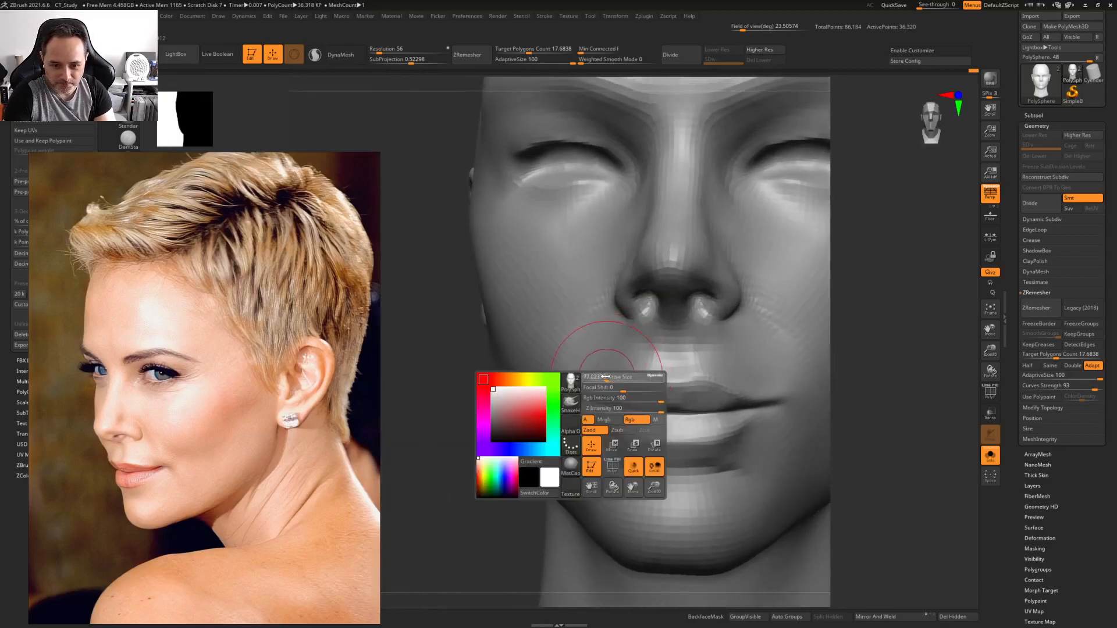
pyautogui.moveTo(602, 377); pyautogui.dragTo(606, 377)
pyautogui.keyDown('alt'); pyautogui.moveTo(606, 376); pyautogui.dragTo(455, 366, button='right'); pyautogui.keyUp('alt')
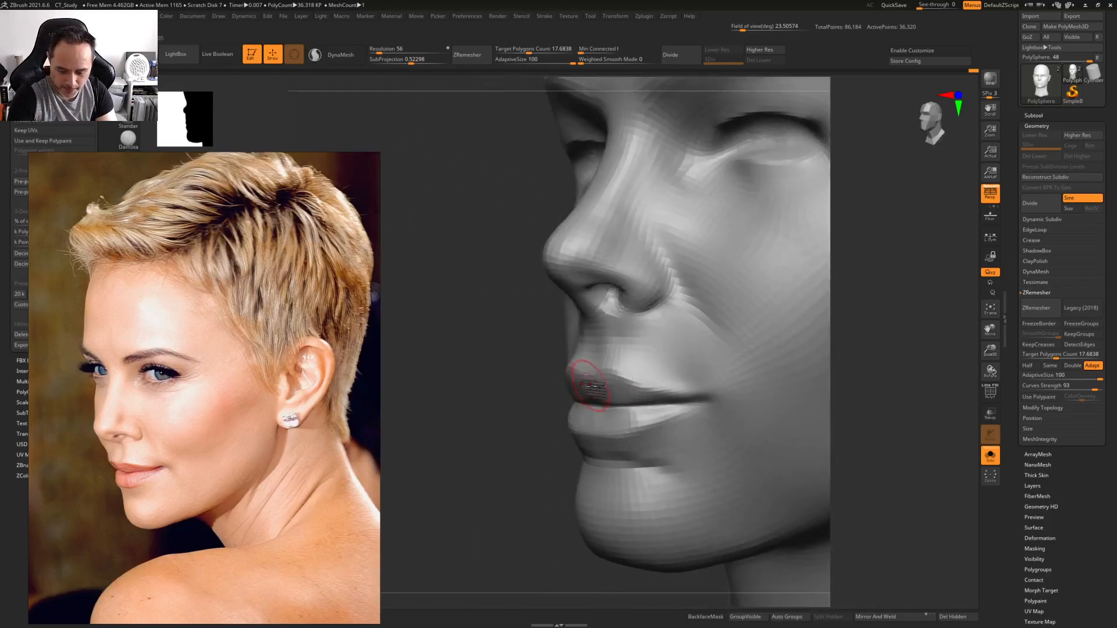
pyautogui.press('space')
pyautogui.moveTo(599, 383); pyautogui.dragTo(597, 384)
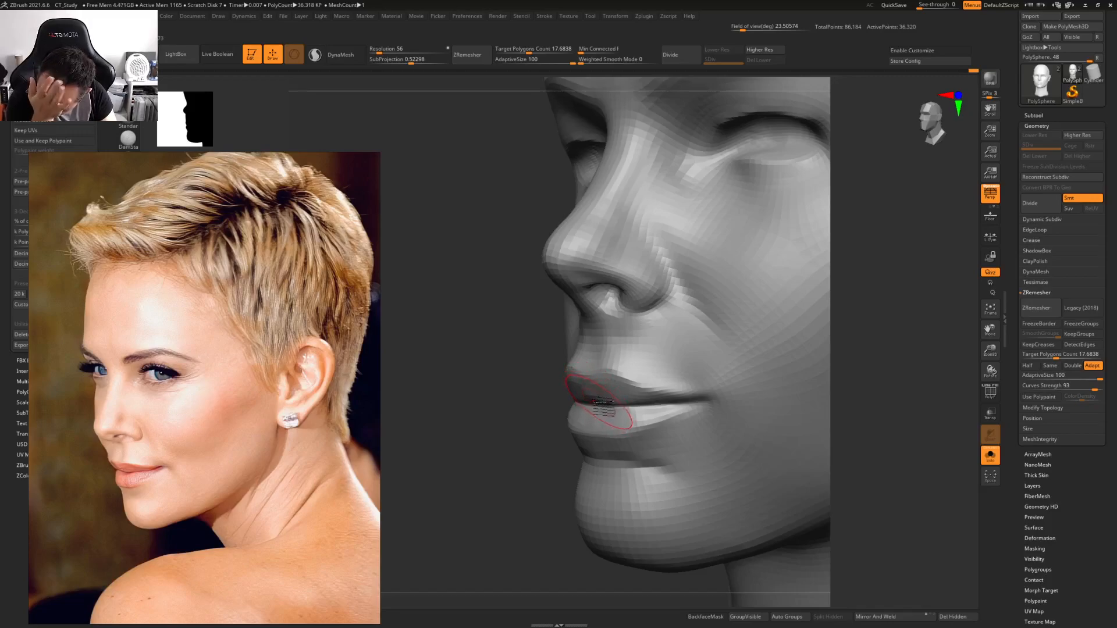
# Turn on BackfaceMask and shape the corner of the mouth from side and three-quarter views
pyautogui.moveTo(602, 401)
pyautogui.mouseDown(button='right')
pyautogui.moveTo(640, 375)
pyautogui.moveTo(597, 364)
pyautogui.moveTo(646, 349)
pyautogui.moveTo(669, 326)
pyautogui.moveTo(681, 355)
pyautogui.moveTo(540, 348)
pyautogui.moveTo(608, 352)
pyautogui.moveTo(598, 332)
pyautogui.mouseUp(button='right')
pyautogui.press('space')
pyautogui.rightClick(593, 331)
pyautogui.click(706, 617)
pyautogui.moveTo(611, 378)
pyautogui.mouseDown(button='right')
pyautogui.moveTo(599, 349)
pyautogui.moveTo(606, 359)
pyautogui.mouseUp(button='right')
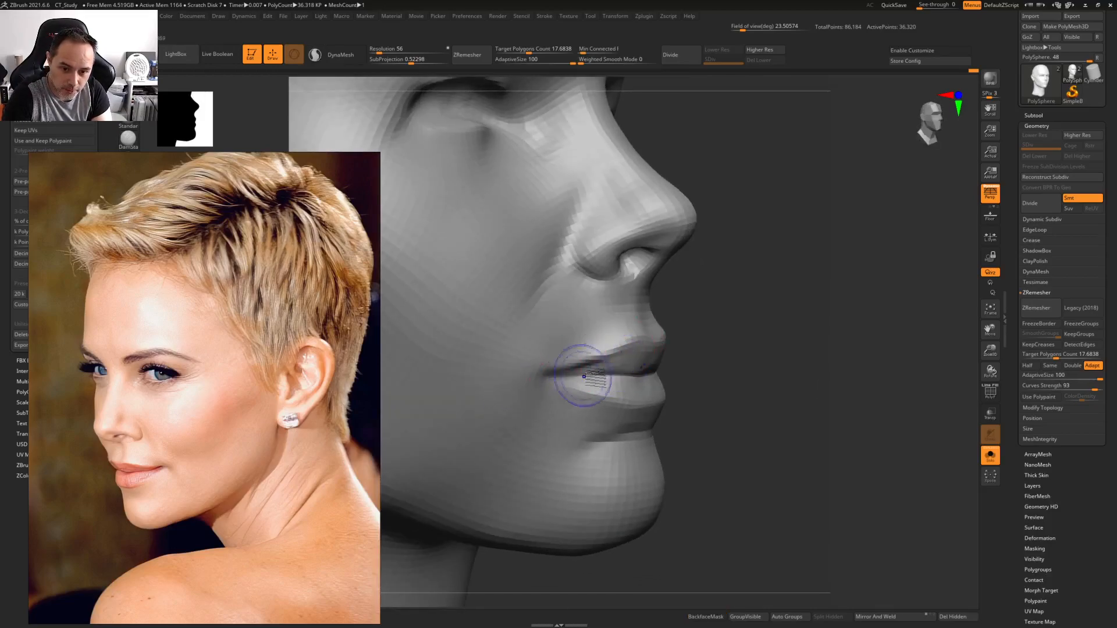
pyautogui.moveTo(605, 370); pyautogui.dragTo(608, 384, button='right')
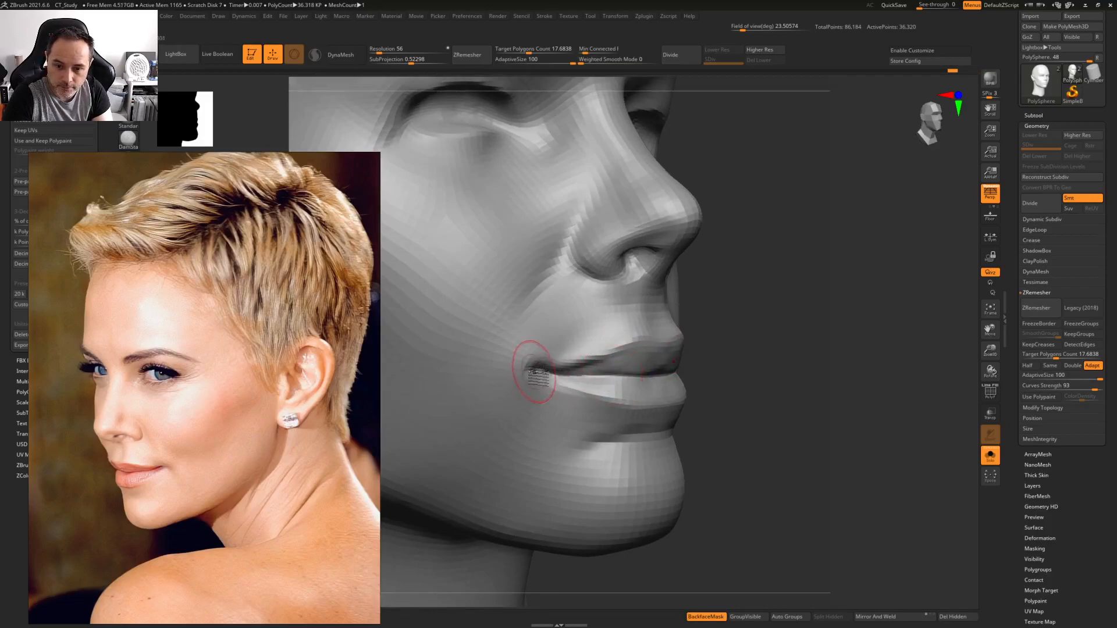
pyautogui.moveTo(533, 372)
pyautogui.mouseDown(button='right')
pyautogui.moveTo(498, 299)
pyautogui.moveTo(508, 350)
pyautogui.moveTo(580, 347)
pyautogui.mouseUp(button='right')
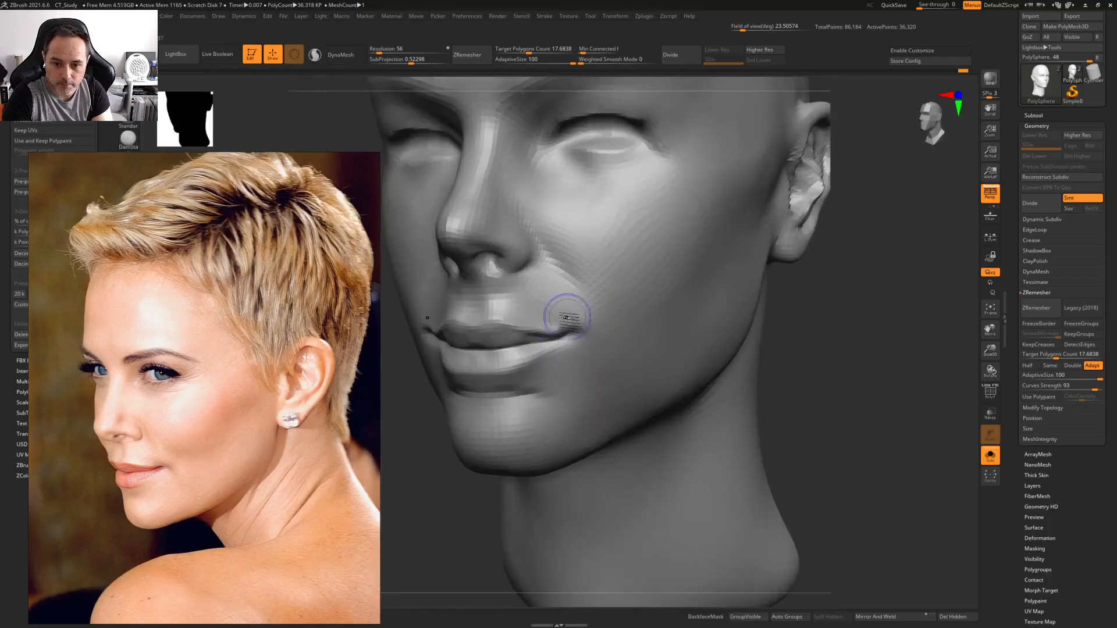
# Define the upper lip from its outer part toward the middle, and resize the Smooth brush for softening it
pyautogui.hotkey('alt', 'b')
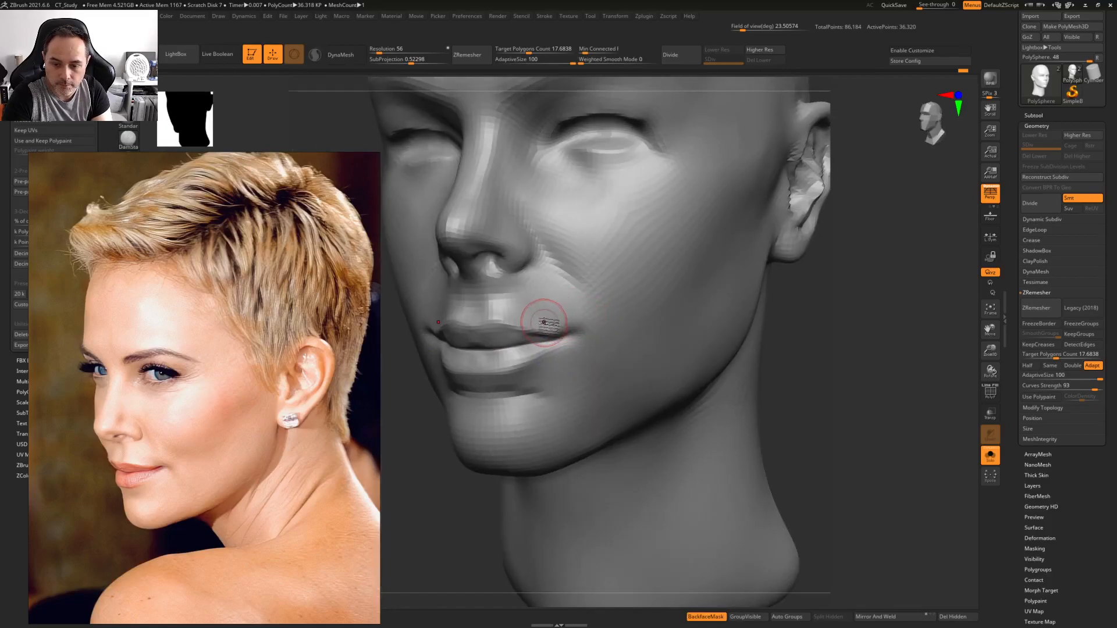
pyautogui.moveTo(523, 324); pyautogui.dragTo(482, 323)
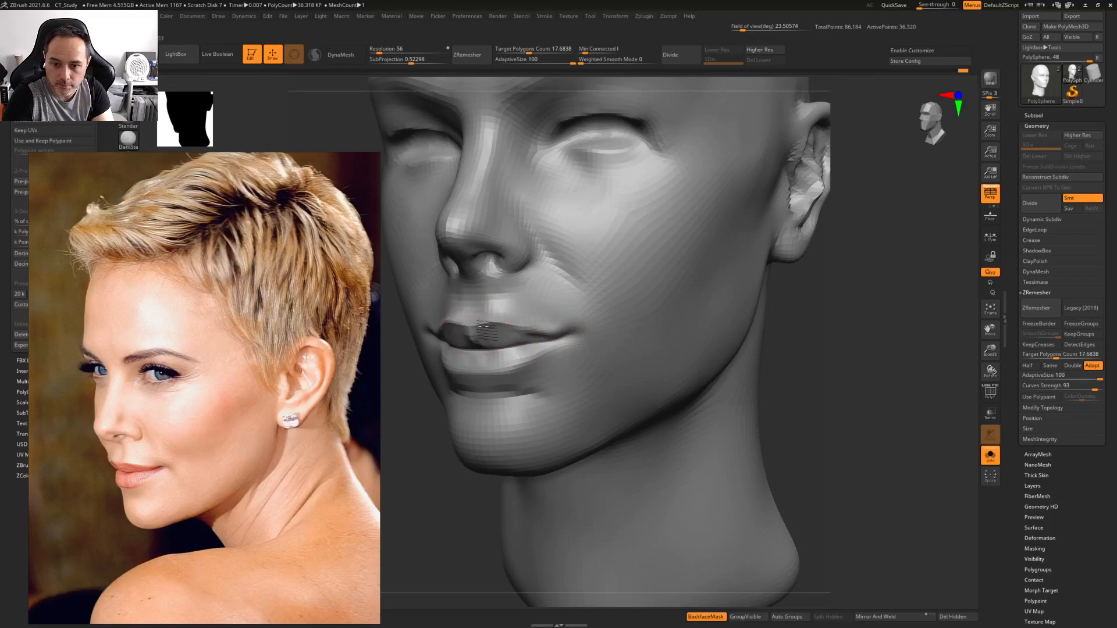
pyautogui.hotkey('alt', 'b')
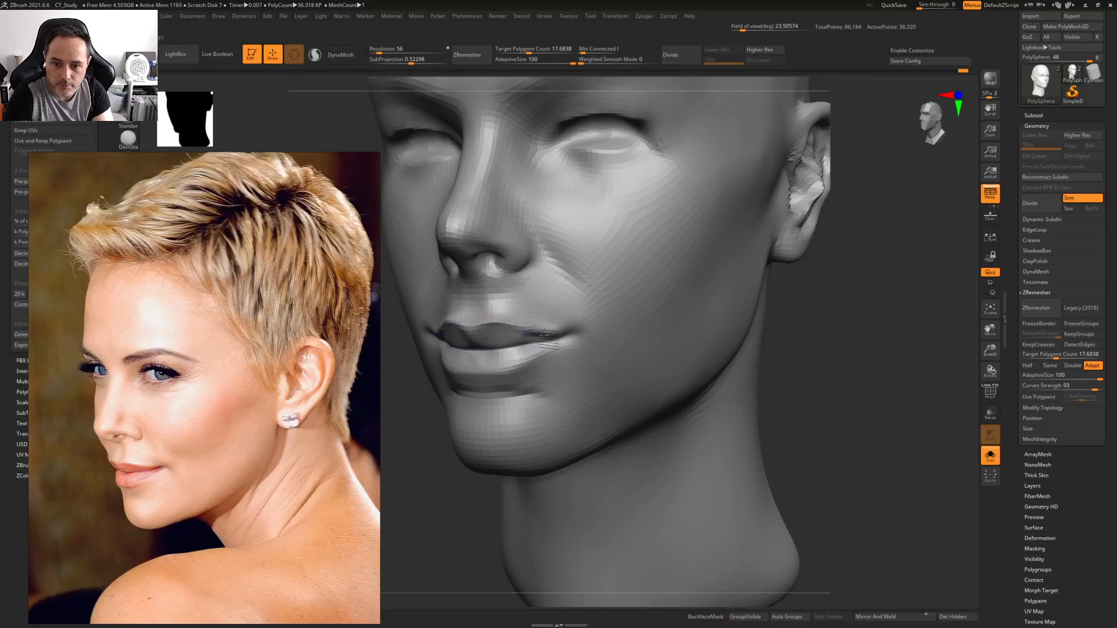
pyautogui.press('space')
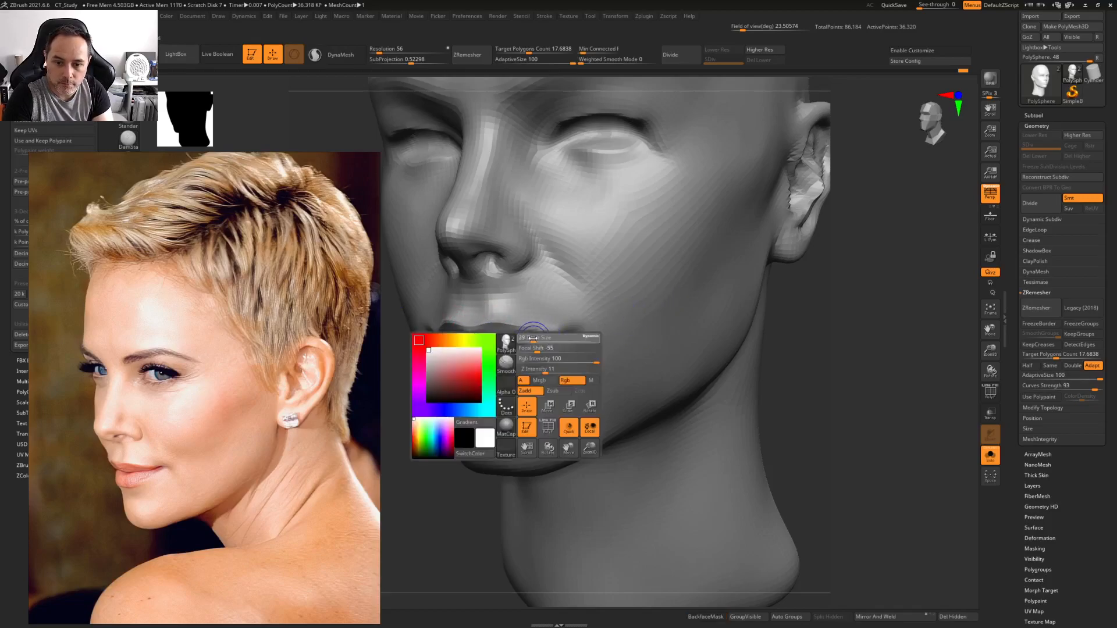
pyautogui.press('space')
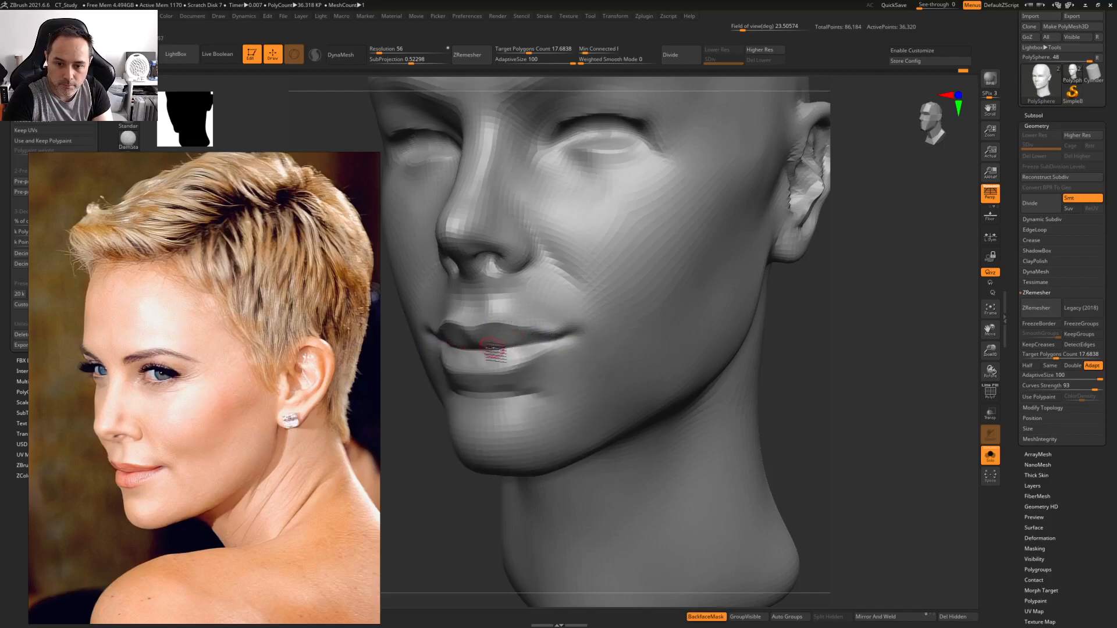
# Shape the lower lip and the area just beneath it, and smooth around the mouth corner
pyautogui.moveTo(503, 348); pyautogui.dragTo(483, 354, button='right')
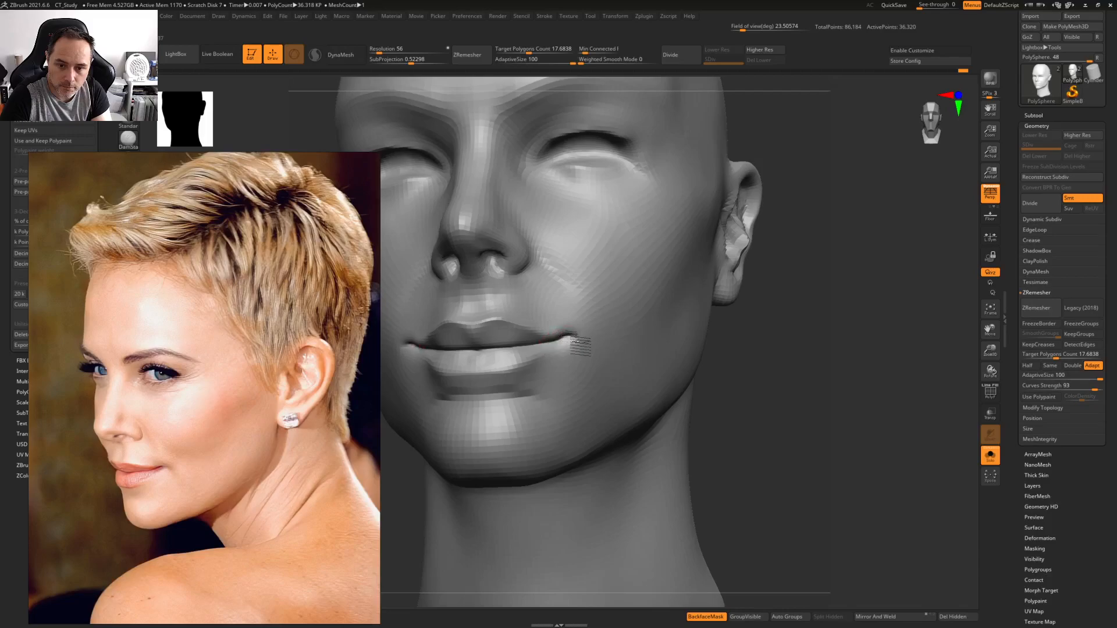
pyautogui.keyDown('shift'); pyautogui.moveTo(581, 344); pyautogui.dragTo(575, 349); pyautogui.keyUp('shift')
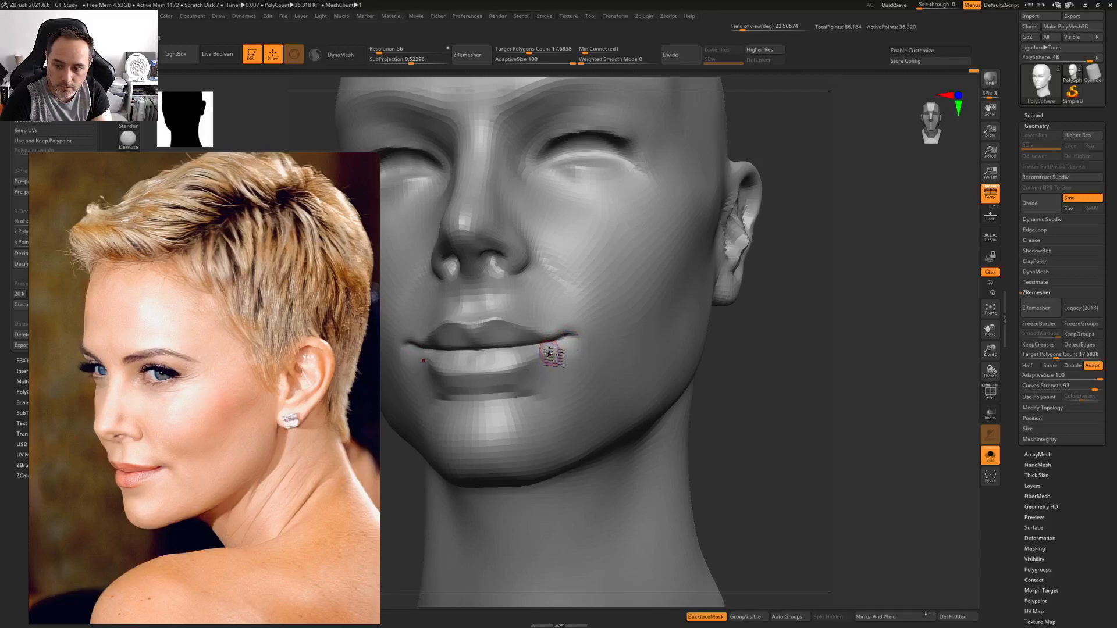
pyautogui.moveTo(568, 350); pyautogui.dragTo(551, 356, button='right')
pyautogui.moveTo(522, 362)
pyautogui.mouseDown()
pyautogui.moveTo(555, 348)
pyautogui.moveTo(462, 379)
pyautogui.moveTo(495, 385)
pyautogui.mouseUp()
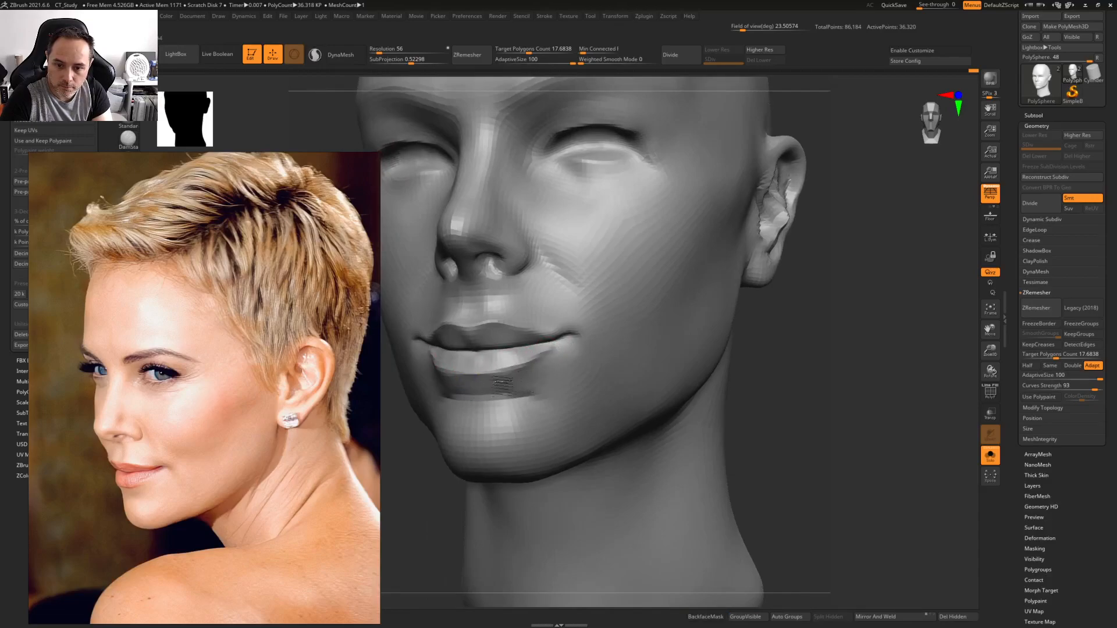
pyautogui.keyDown('shift'); pyautogui.moveTo(555, 356); pyautogui.dragTo(555, 358); pyautogui.keyUp('shift')
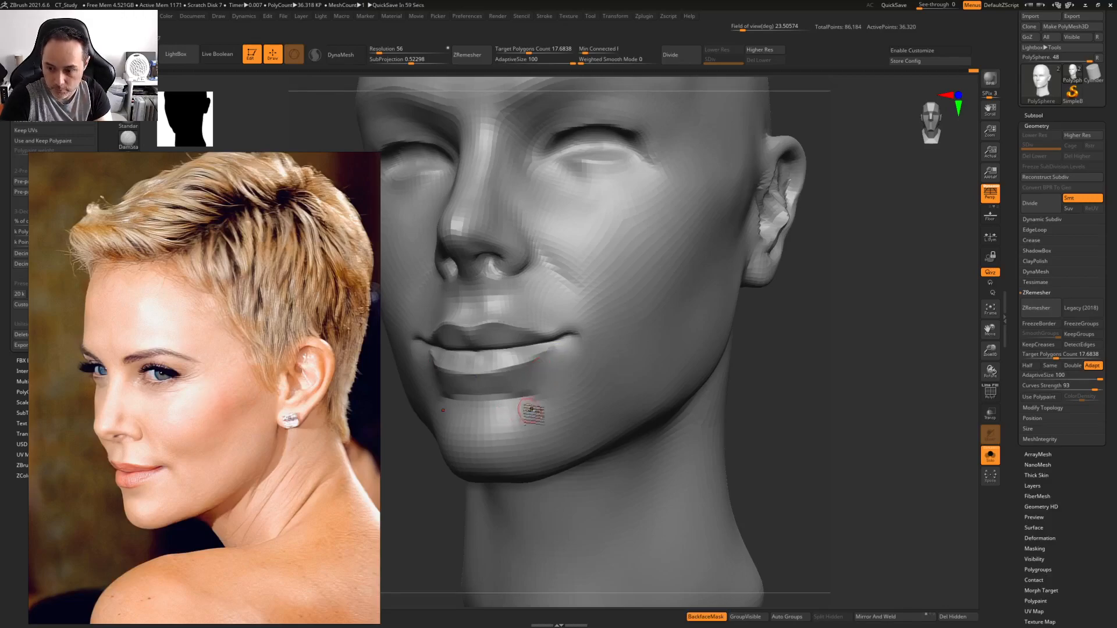
# Soften the crease between the lower lip and the chin with a resized brush, and frame the whole head
pyautogui.keyDown('ctrl'); pyautogui.moveTo(529, 413); pyautogui.dragTo(516, 414, button='right'); pyautogui.keyUp('ctrl')
pyautogui.press('space')
pyautogui.moveTo(508, 409)
pyautogui.mouseDown()
pyautogui.moveTo(525, 404)
pyautogui.moveTo(495, 406)
pyautogui.moveTo(525, 407)
pyautogui.mouseUp()
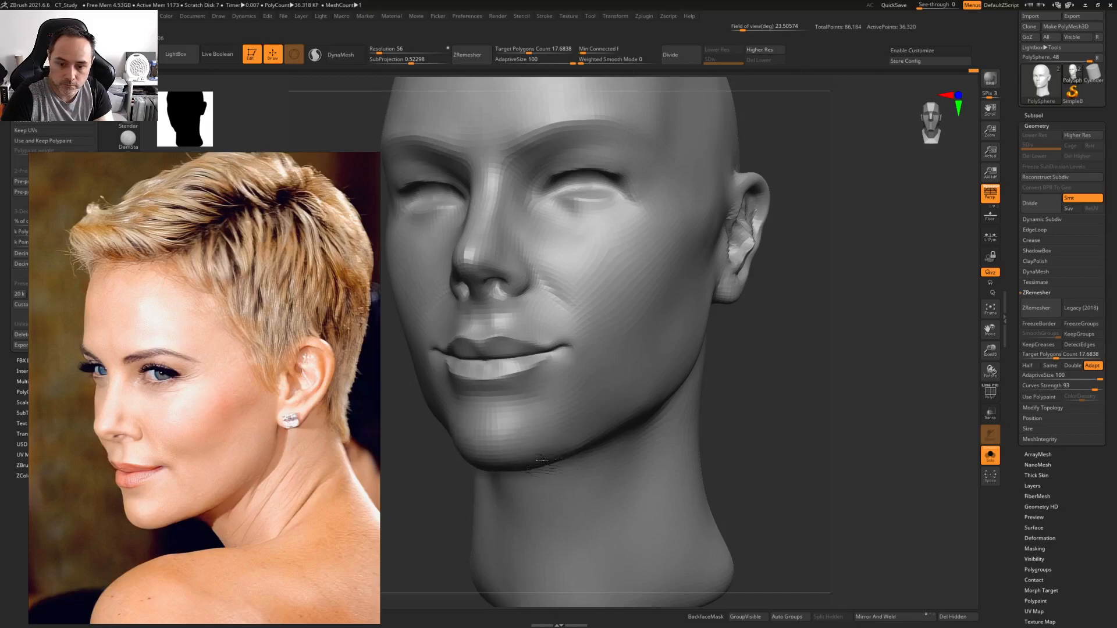
pyautogui.press('f')
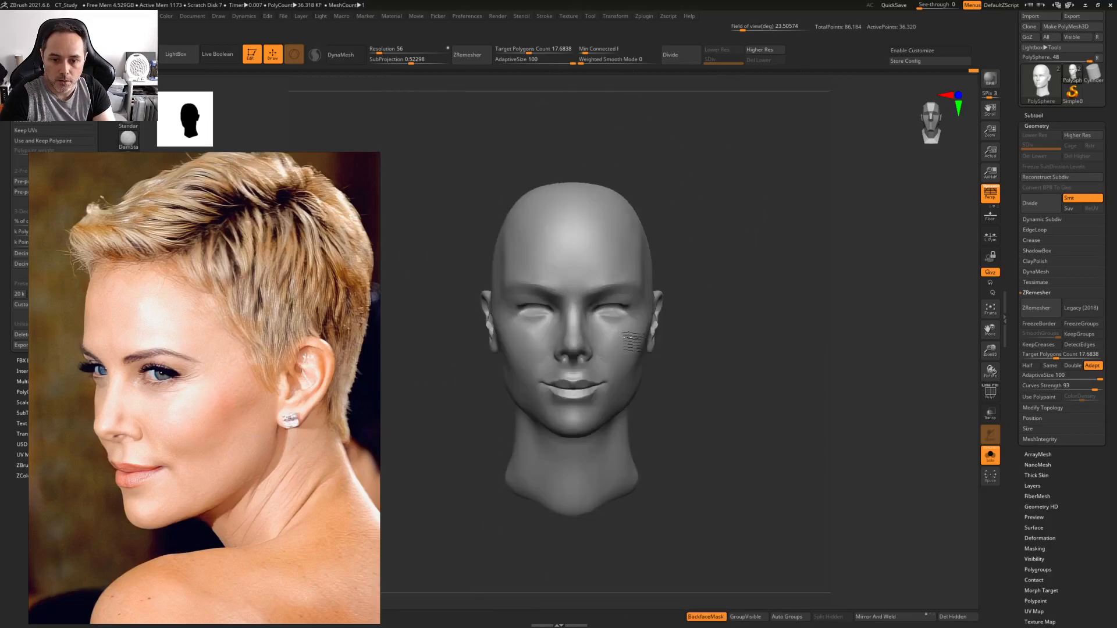
# Build up the lower forehead above the brows with several strokes and smooth it into the upper forehead
pyautogui.keyDown('alt'); pyautogui.moveTo(662, 315); pyautogui.dragTo(640, 288, button='right'); pyautogui.keyUp('alt')
pyautogui.moveTo(666, 312); pyautogui.dragTo(633, 312, button='right')
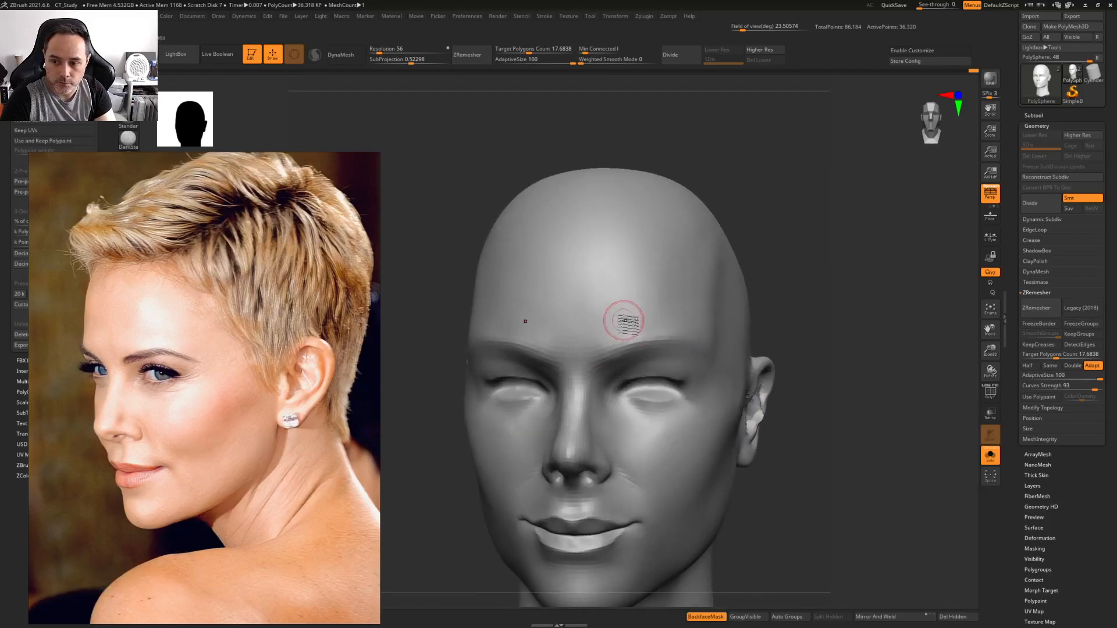
pyautogui.moveTo(574, 353); pyautogui.dragTo(584, 315)
pyautogui.moveTo(581, 354); pyautogui.dragTo(587, 306)
pyautogui.moveTo(590, 305)
pyautogui.keyDown('shift'); pyautogui.mouseDown()
pyautogui.moveTo(594, 343)
pyautogui.moveTo(720, 327)
pyautogui.mouseUp(); pyautogui.keyUp('shift')
pyautogui.moveTo(638, 319)
pyautogui.mouseDown()
pyautogui.moveTo(712, 321)
pyautogui.moveTo(710, 334)
pyautogui.moveTo(649, 317)
pyautogui.moveTo(607, 328)
pyautogui.mouseUp()
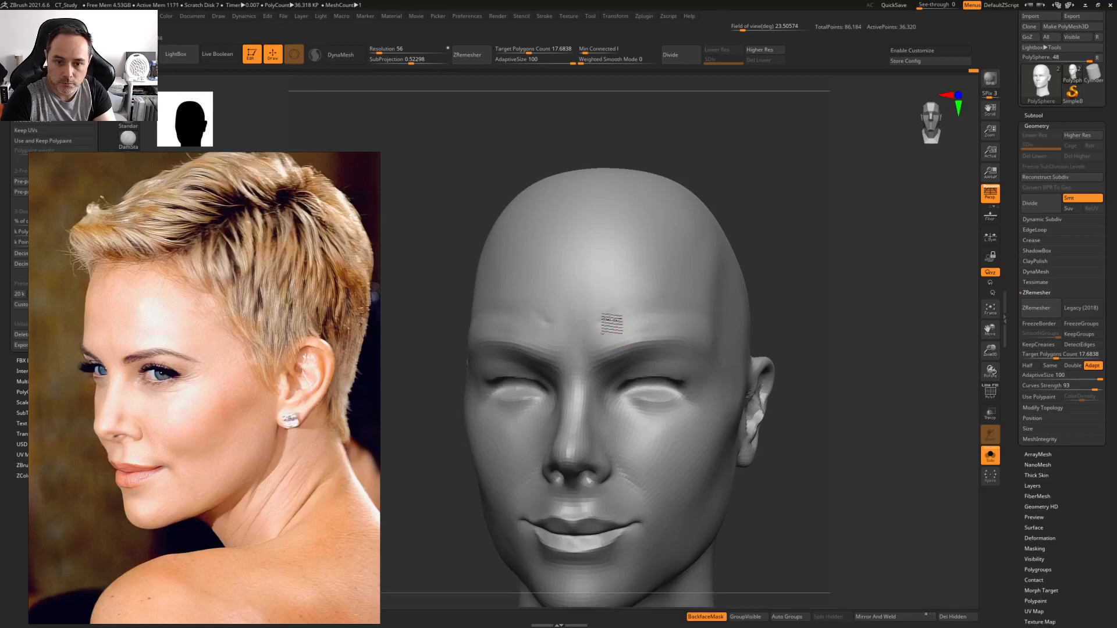
pyautogui.moveTo(616, 250)
pyautogui.keyDown('shift'); pyautogui.mouseDown()
pyautogui.moveTo(628, 299)
pyautogui.moveTo(608, 249)
pyautogui.moveTo(615, 302)
pyautogui.mouseUp(); pyautogui.keyUp('shift')
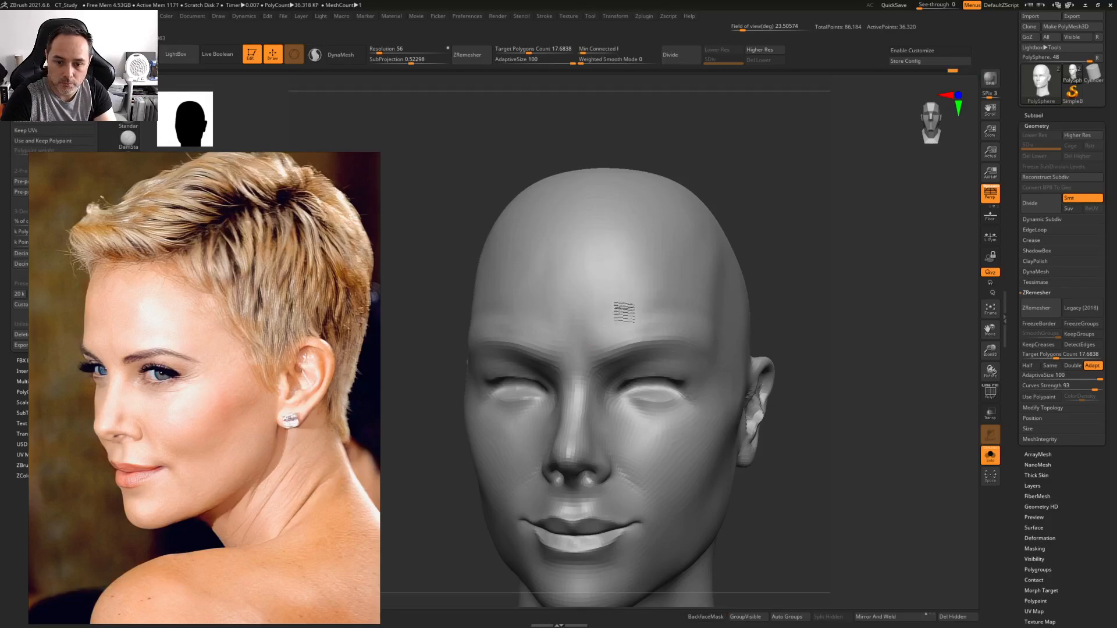
# Build up the side of the nose from the bridge toward the nostril and smooth it into the cheek
pyautogui.keyDown('alt'); pyautogui.moveTo(587, 377); pyautogui.dragTo(587, 300, button='right'); pyautogui.keyUp('alt')
pyautogui.moveTo(588, 300); pyautogui.dragTo(599, 366, button='right')
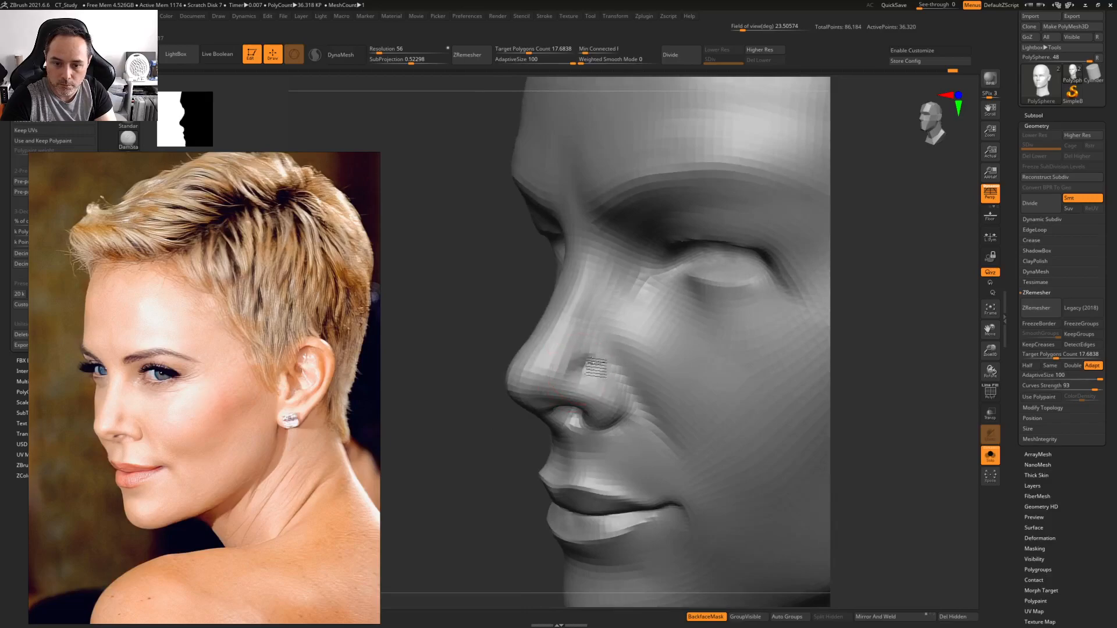
pyautogui.keyDown('alt'); pyautogui.moveTo(624, 299); pyautogui.dragTo(600, 348, button='right'); pyautogui.keyUp('alt')
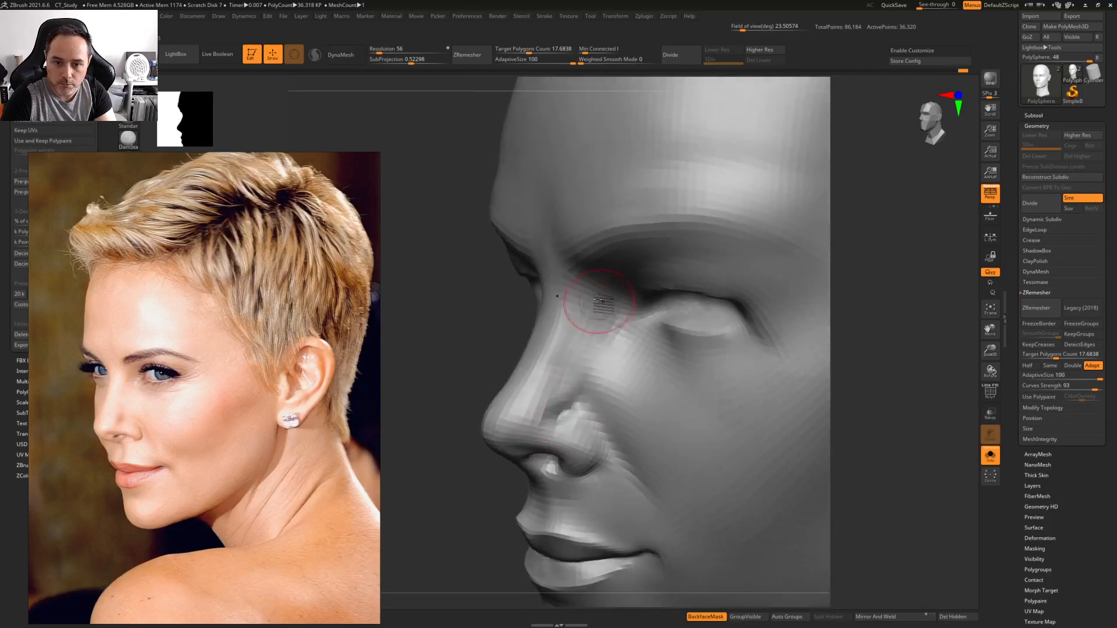
pyautogui.moveTo(600, 335); pyautogui.dragTo(597, 364)
pyautogui.moveTo(617, 297)
pyautogui.keyDown('shift'); pyautogui.mouseDown()
pyautogui.moveTo(574, 414)
pyautogui.moveTo(610, 324)
pyautogui.moveTo(583, 414)
pyautogui.mouseUp(); pyautogui.keyUp('shift')
pyautogui.keyDown('alt'); pyautogui.moveTo(587, 420); pyautogui.dragTo(582, 346, button='right'); pyautogui.keyUp('alt')
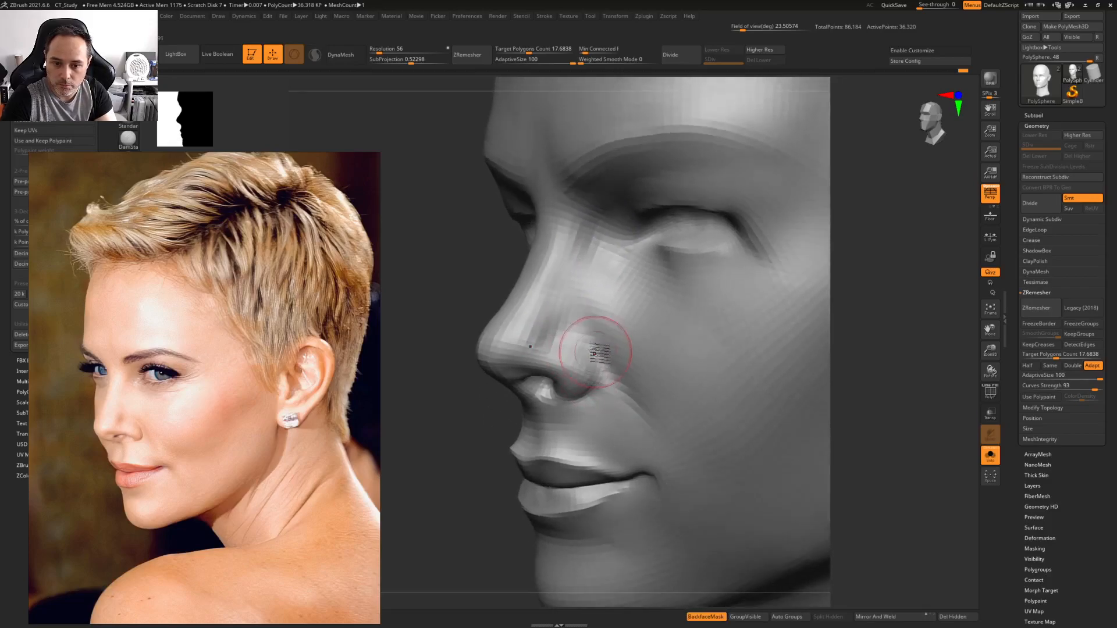
# Carve the crease around the nostril wing with a resized brush, and adjust the base of the nose with the Snake Hook brush
pyautogui.press('space')
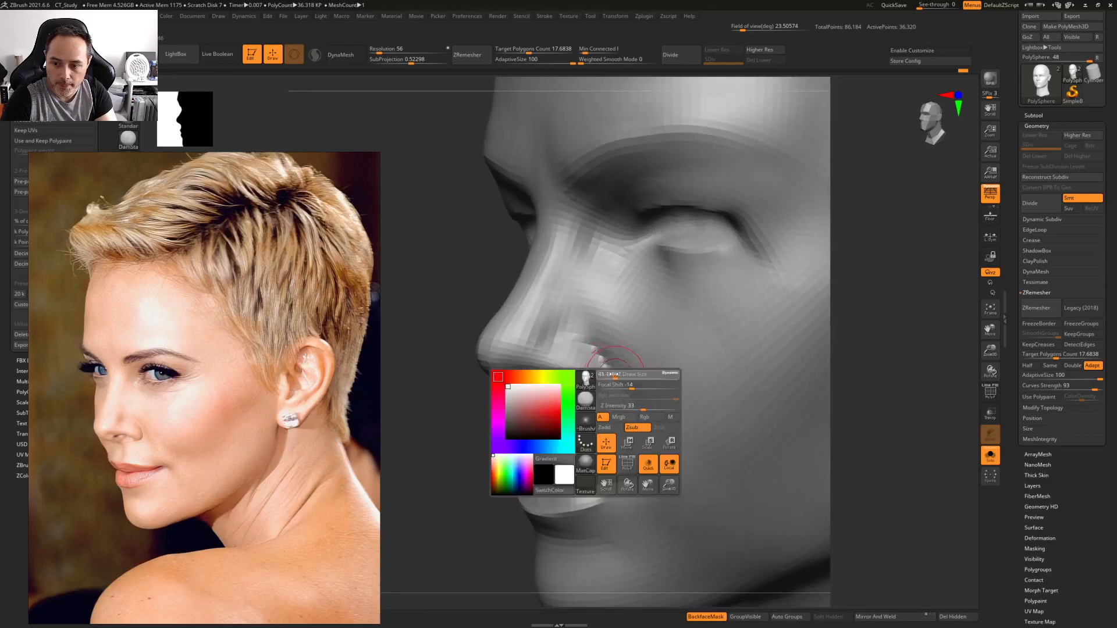
pyautogui.moveTo(615, 374); pyautogui.dragTo(612, 375)
pyautogui.moveTo(586, 374); pyautogui.dragTo(609, 317, button='right')
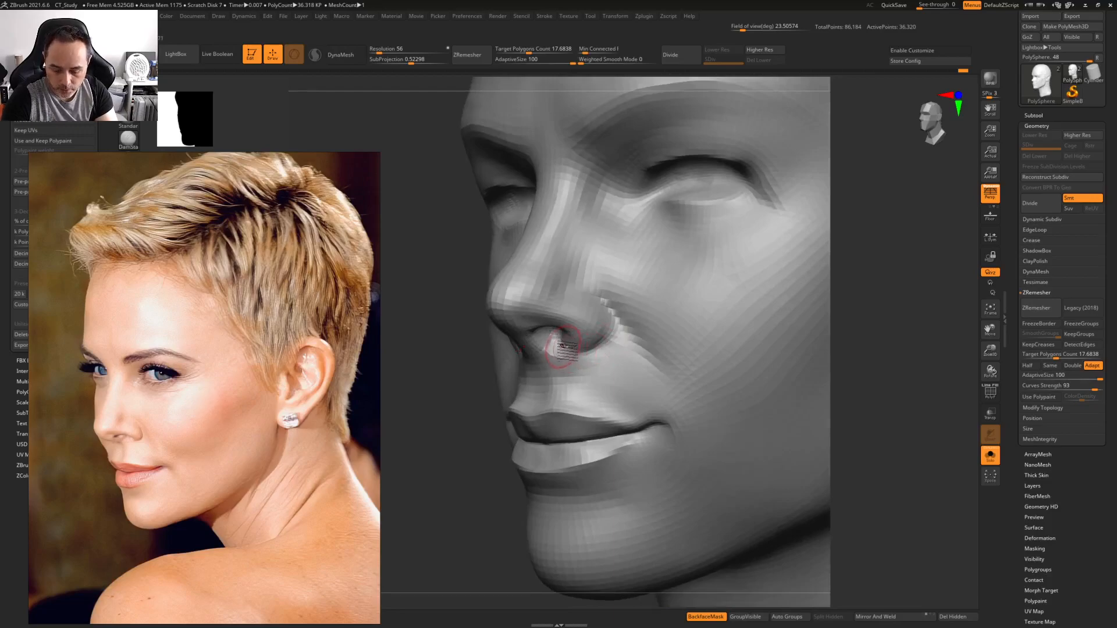
pyautogui.press('1')
pyautogui.moveTo(576, 343); pyautogui.dragTo(591, 336)
pyautogui.press('space')
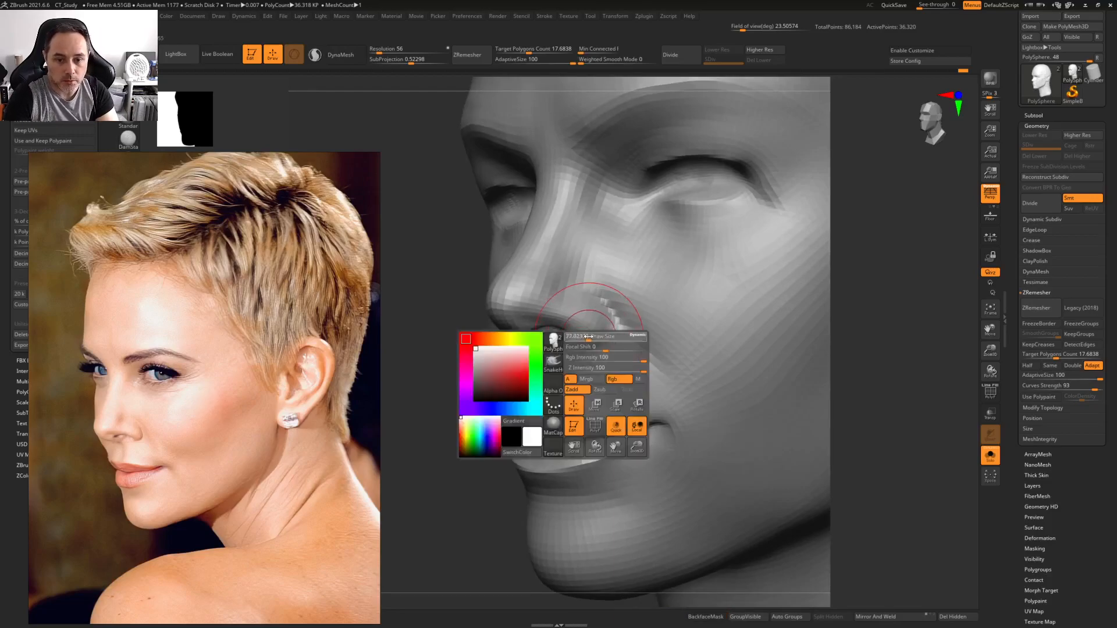
pyautogui.moveTo(595, 362); pyautogui.dragTo(577, 368, button='right')
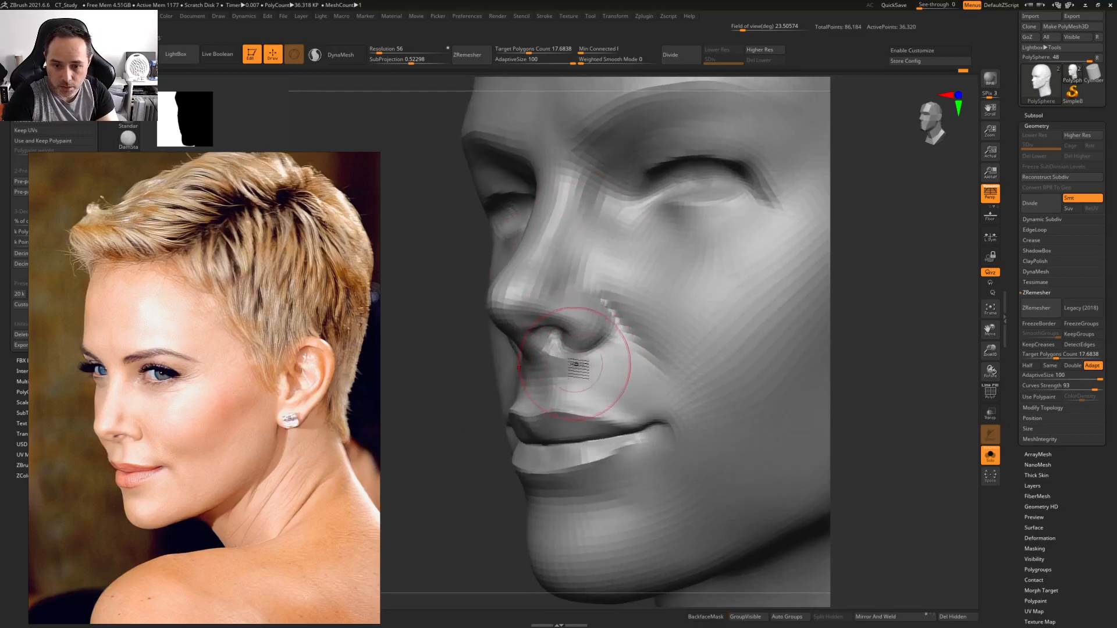
pyautogui.press('space')
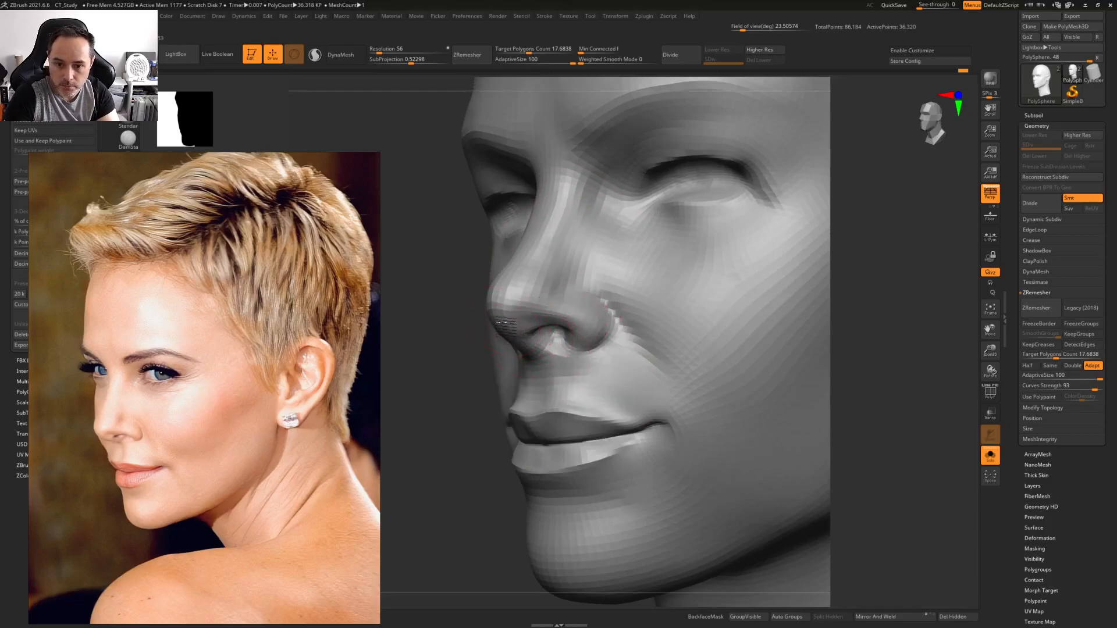
# Reshape the nose tip and nostril from a low three-quarter angle, and smooth the area below the nostril
pyautogui.moveTo(529, 328); pyautogui.dragTo(540, 317, button='right')
pyautogui.press('space')
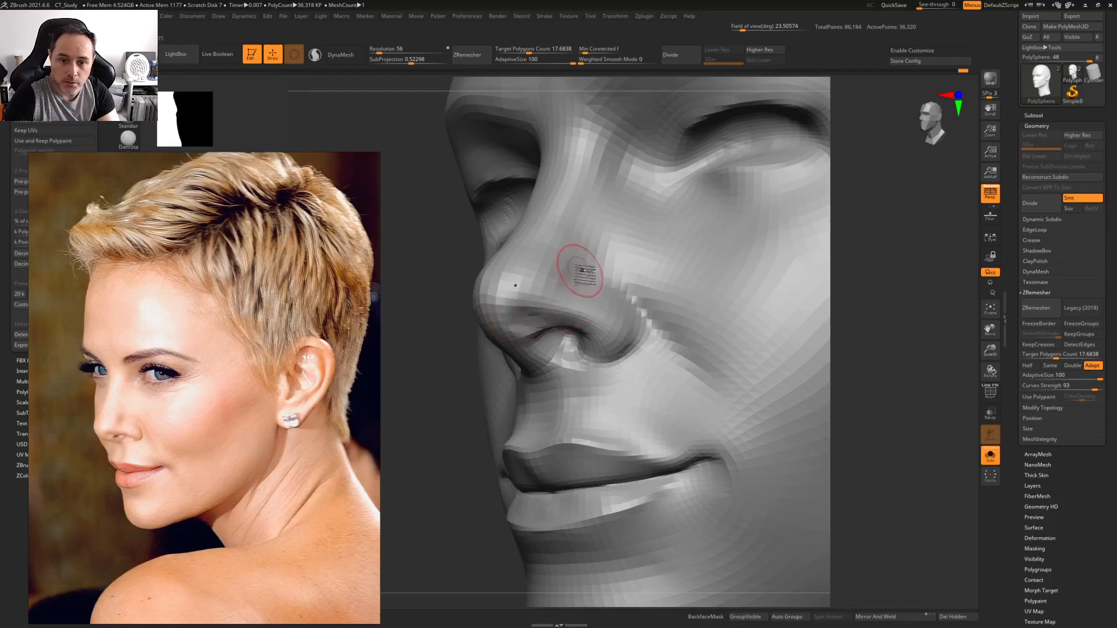
pyautogui.moveTo(574, 262); pyautogui.dragTo(552, 317, button='right')
pyautogui.keyDown('shift'); pyautogui.moveTo(480, 387); pyautogui.dragTo(517, 397); pyautogui.keyUp('shift')
pyautogui.moveTo(506, 336)
pyautogui.mouseDown(button='right')
pyautogui.moveTo(549, 307)
pyautogui.moveTo(531, 337)
pyautogui.moveTo(550, 325)
pyautogui.mouseUp(button='right')
pyautogui.moveTo(529, 350)
pyautogui.mouseDown()
pyautogui.moveTo(536, 337)
pyautogui.moveTo(541, 346)
pyautogui.mouseUp()
# Refine the jawline and the underside of the chin from the side and from below with a resized brush
pyautogui.moveTo(692, 279)
pyautogui.keyDown('ctrl'); pyautogui.mouseDown(button='right')
pyautogui.moveTo(669, 251)
pyautogui.moveTo(655, 251)
pyautogui.moveTo(653, 262)
pyautogui.moveTo(747, 216)
pyautogui.moveTo(727, 334)
pyautogui.moveTo(715, 334)
pyautogui.mouseUp(button='right'); pyautogui.keyUp('ctrl')
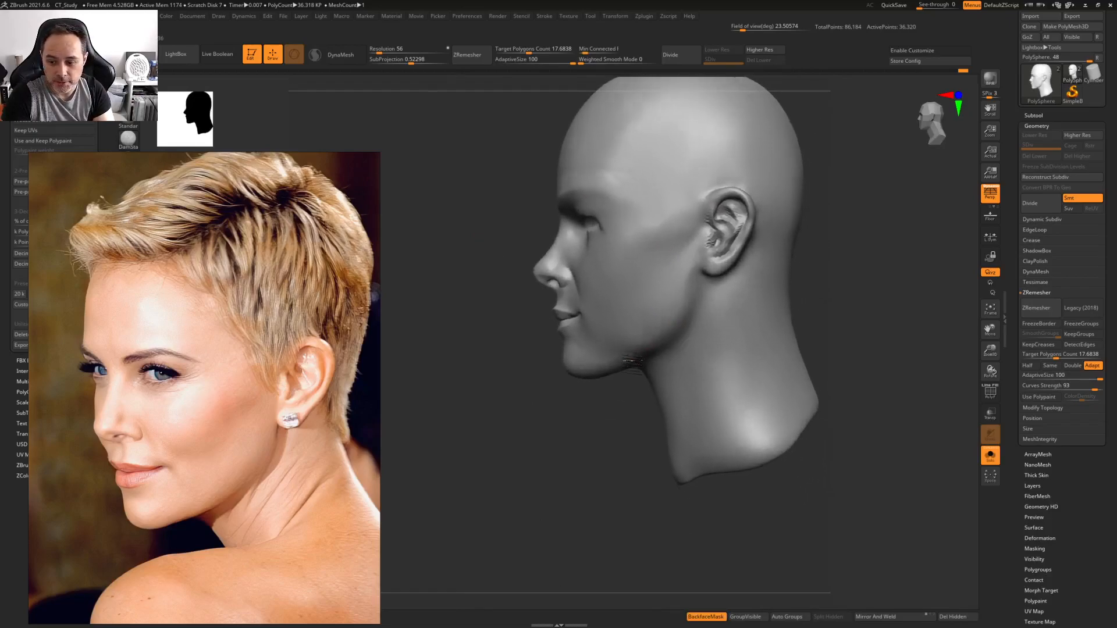
pyautogui.moveTo(629, 359)
pyautogui.mouseDown(button='right')
pyautogui.moveTo(673, 367)
pyautogui.moveTo(644, 316)
pyautogui.moveTo(644, 349)
pyautogui.moveTo(614, 384)
pyautogui.moveTo(611, 372)
pyautogui.moveTo(638, 394)
pyautogui.moveTo(642, 347)
pyautogui.mouseUp(button='right')
pyautogui.press('space')
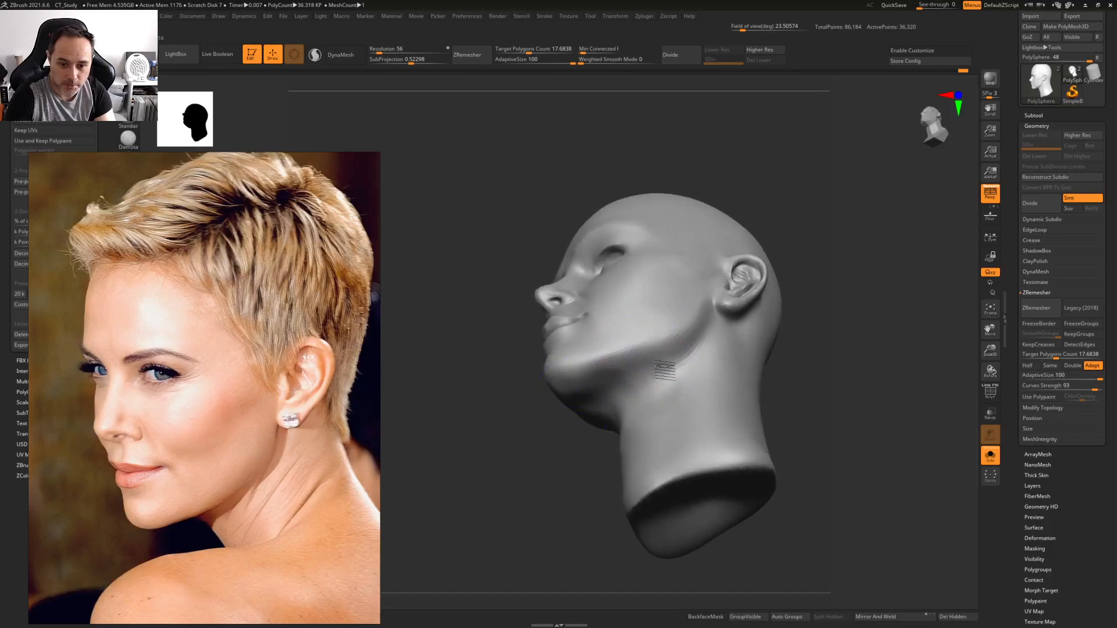
pyautogui.moveTo(675, 320); pyautogui.dragTo(645, 377, button='right')
pyautogui.keyDown('ctrl'); pyautogui.moveTo(594, 406); pyautogui.dragTo(613, 406, button='right'); pyautogui.keyUp('ctrl')
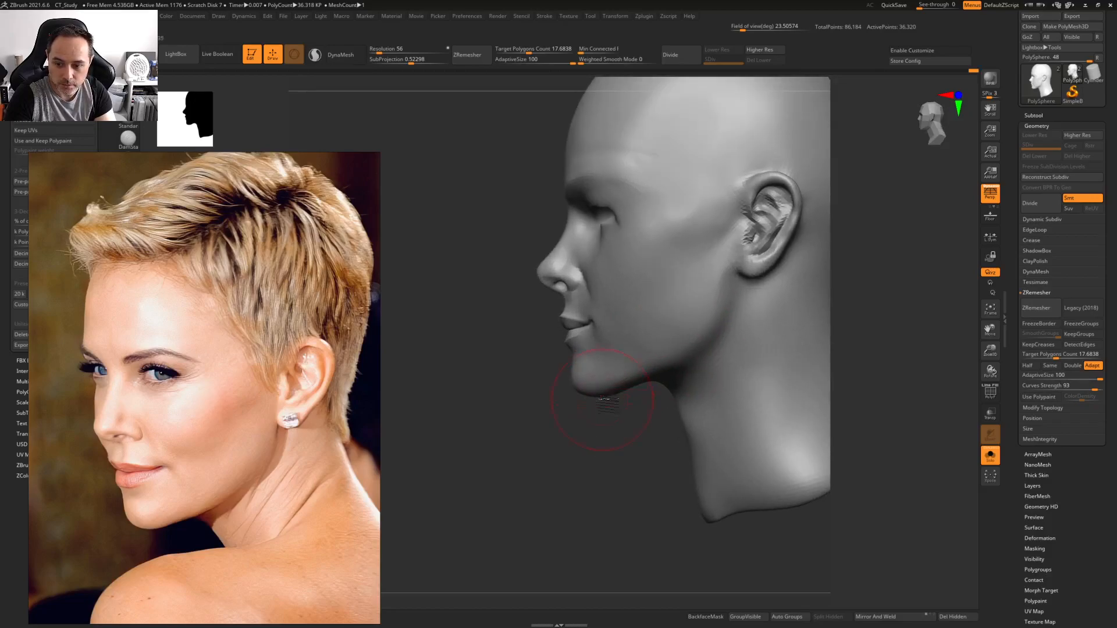
pyautogui.press('space')
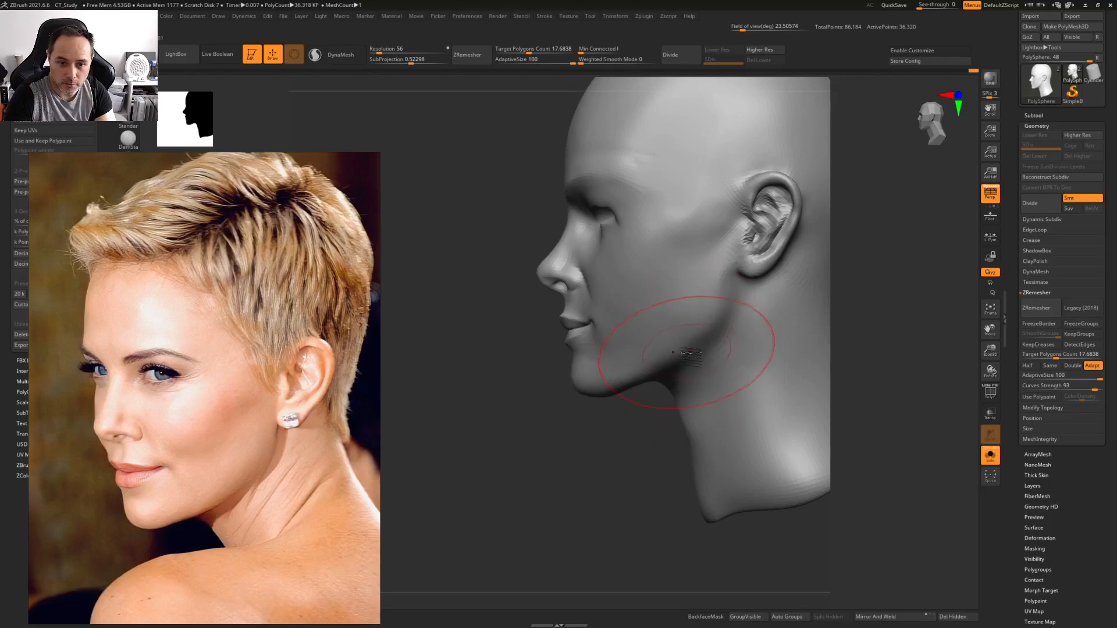
pyautogui.moveTo(693, 352)
pyautogui.mouseDown(button='right')
pyautogui.moveTo(654, 349)
pyautogui.moveTo(664, 408)
pyautogui.moveTo(648, 350)
pyautogui.mouseUp(button='right')
# Adjust the fullness of the cheeks from the front and three-quarter views with a large Snake Hook brush
pyautogui.press('space')
pyautogui.moveTo(650, 348); pyautogui.dragTo(646, 348)
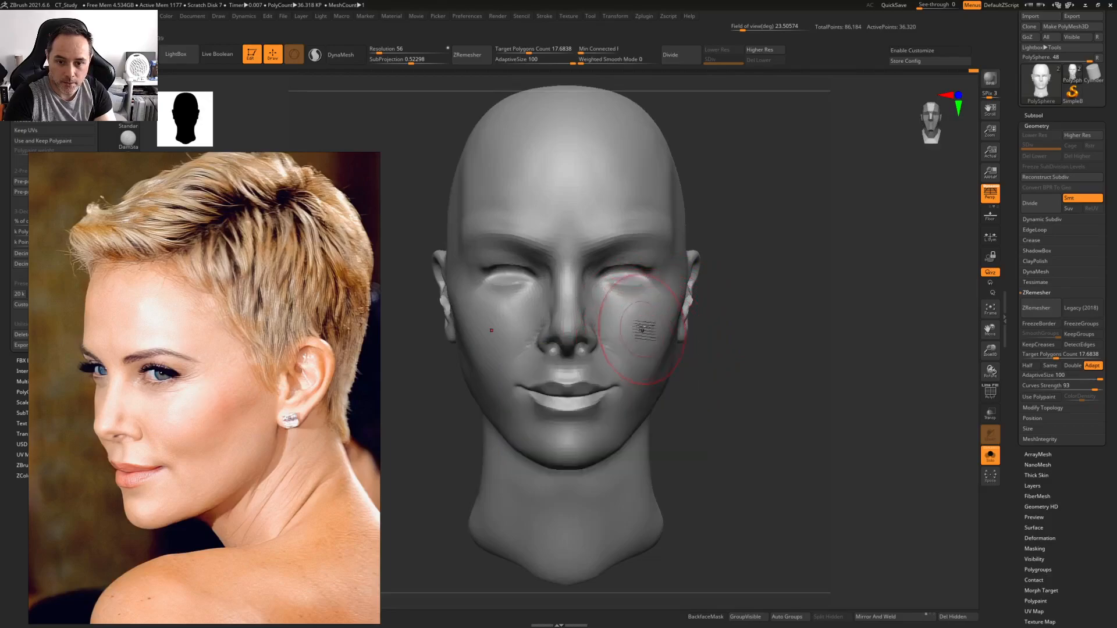
pyautogui.keyDown('alt'); pyautogui.moveTo(635, 297); pyautogui.dragTo(688, 338, button='right'); pyautogui.keyUp('alt')
pyautogui.press('space')
pyautogui.moveTo(658, 316); pyautogui.dragTo(646, 317)
pyautogui.moveTo(649, 317)
pyautogui.mouseDown(button='right')
pyautogui.moveTo(626, 263)
pyautogui.moveTo(640, 250)
pyautogui.moveTo(663, 326)
pyautogui.moveTo(635, 324)
pyautogui.moveTo(609, 347)
pyautogui.mouseUp(button='right')
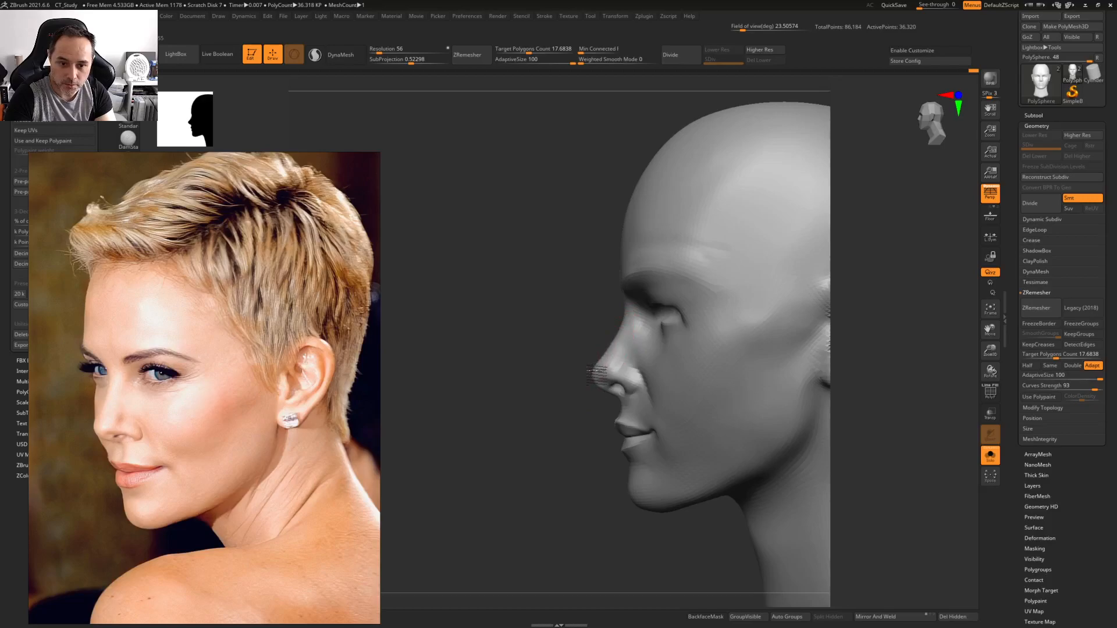
# Enlarge the side-profile photo on the reference board and frame the head in a matching profile view for comparison
pyautogui.keyDown('alt'); pyautogui.moveTo(635, 323); pyautogui.dragTo(624, 347, button='right'); pyautogui.keyUp('alt')
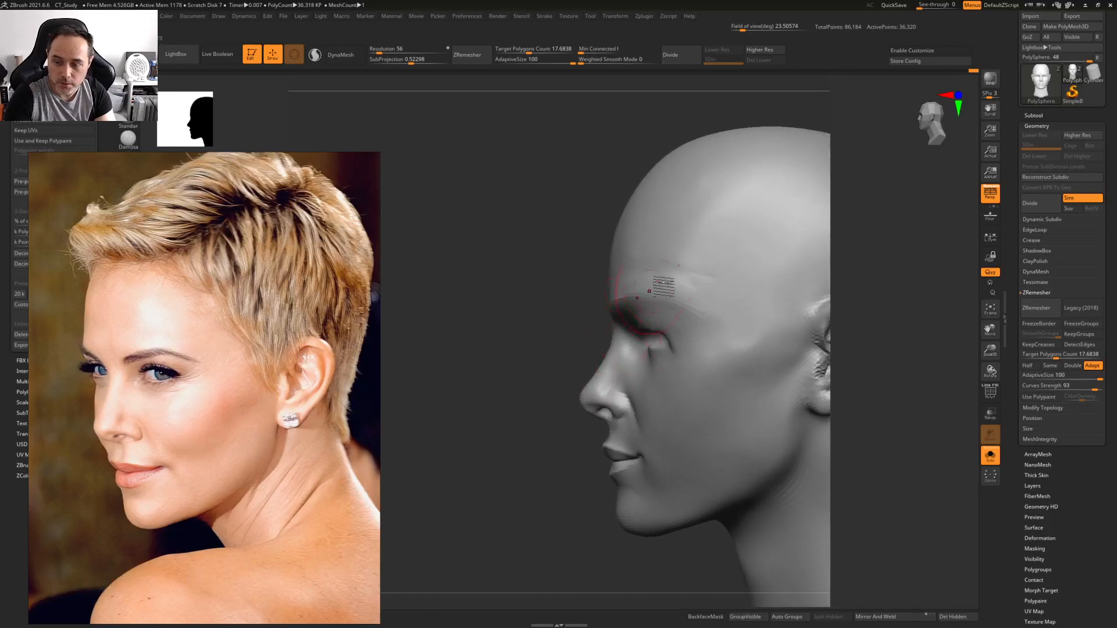
pyautogui.scroll(-3, 196, 276)
pyautogui.moveTo(330, 504); pyautogui.dragTo(271, 384, button='middle')
pyautogui.scroll(6, 236, 428)
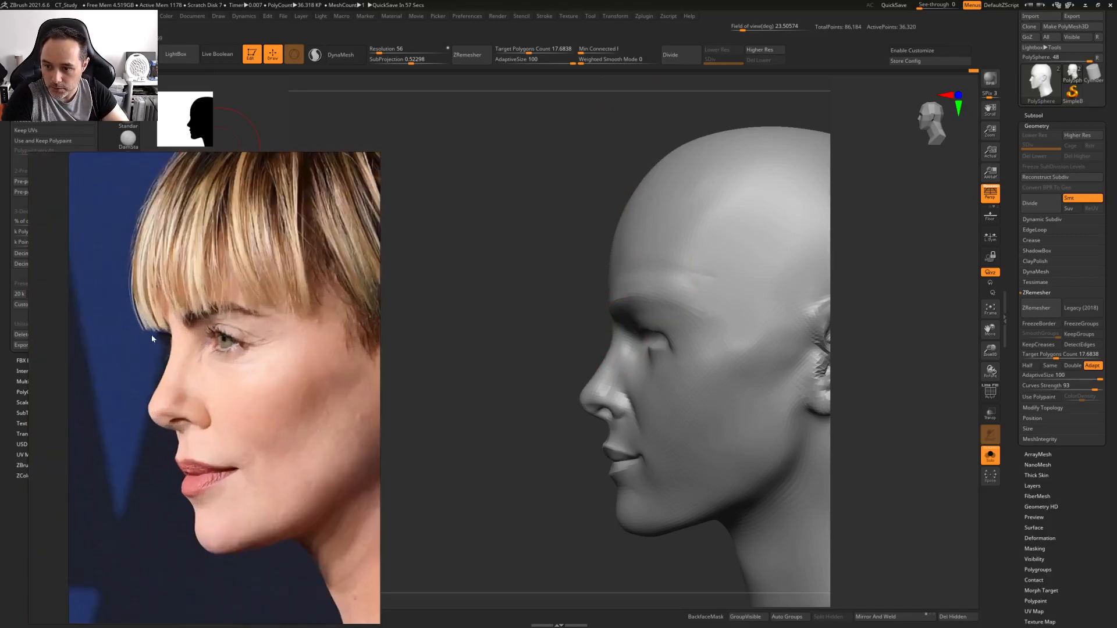
pyautogui.keyDown('ctrl'); pyautogui.moveTo(599, 391); pyautogui.dragTo(568, 414, button='right'); pyautogui.keyUp('ctrl')
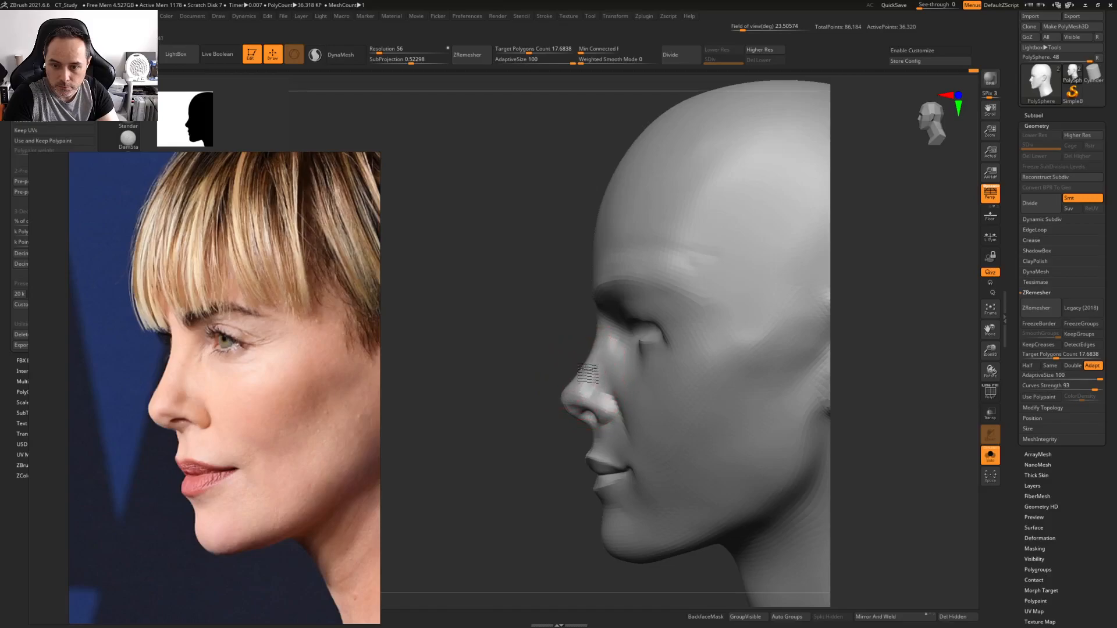
# Reshape the nose bridge and brow in profile to follow the reference photo, and refine the inner brow from the front
pyautogui.moveTo(616, 331); pyautogui.dragTo(602, 337, button='right')
pyautogui.press('space')
pyautogui.moveTo(608, 311)
pyautogui.mouseDown()
pyautogui.moveTo(619, 303)
pyautogui.moveTo(607, 307)
pyautogui.mouseUp()
pyautogui.press('space')
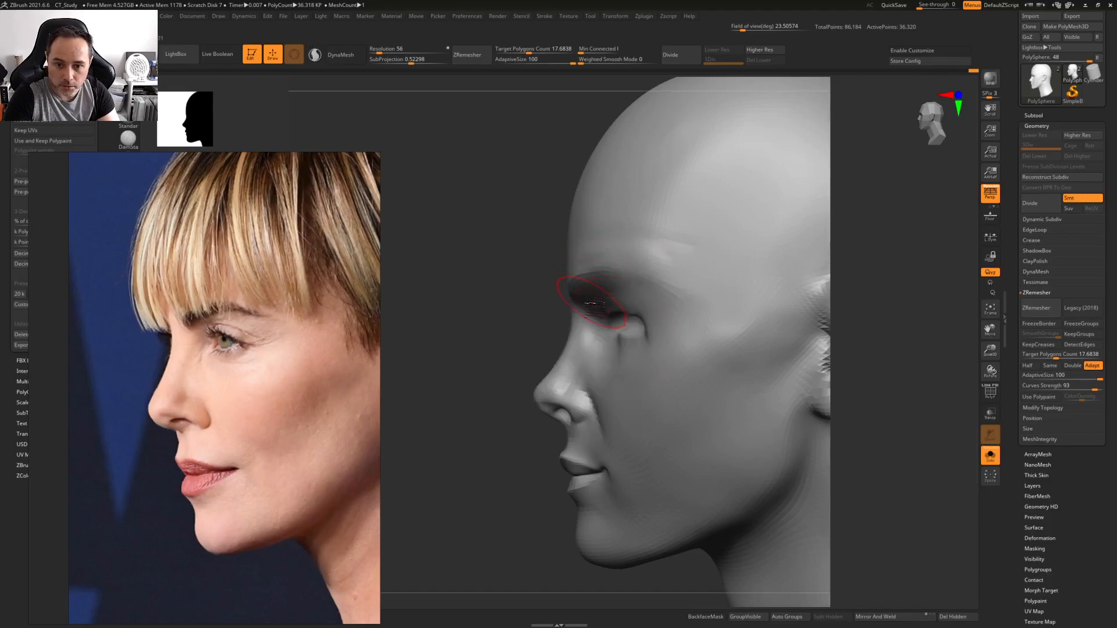
pyautogui.moveTo(606, 304); pyautogui.dragTo(627, 306, button='right')
pyautogui.moveTo(567, 282)
pyautogui.mouseDown(button='right')
pyautogui.moveTo(578, 256)
pyautogui.moveTo(568, 288)
pyautogui.moveTo(544, 276)
pyautogui.moveTo(566, 274)
pyautogui.mouseUp(button='right')
pyautogui.moveTo(567, 271); pyautogui.dragTo(594, 271)
pyautogui.moveTo(523, 259)
pyautogui.mouseDown(button='right')
pyautogui.moveTo(585, 249)
pyautogui.moveTo(569, 266)
pyautogui.moveTo(591, 233)
pyautogui.mouseUp(button='right')
pyautogui.press('space')
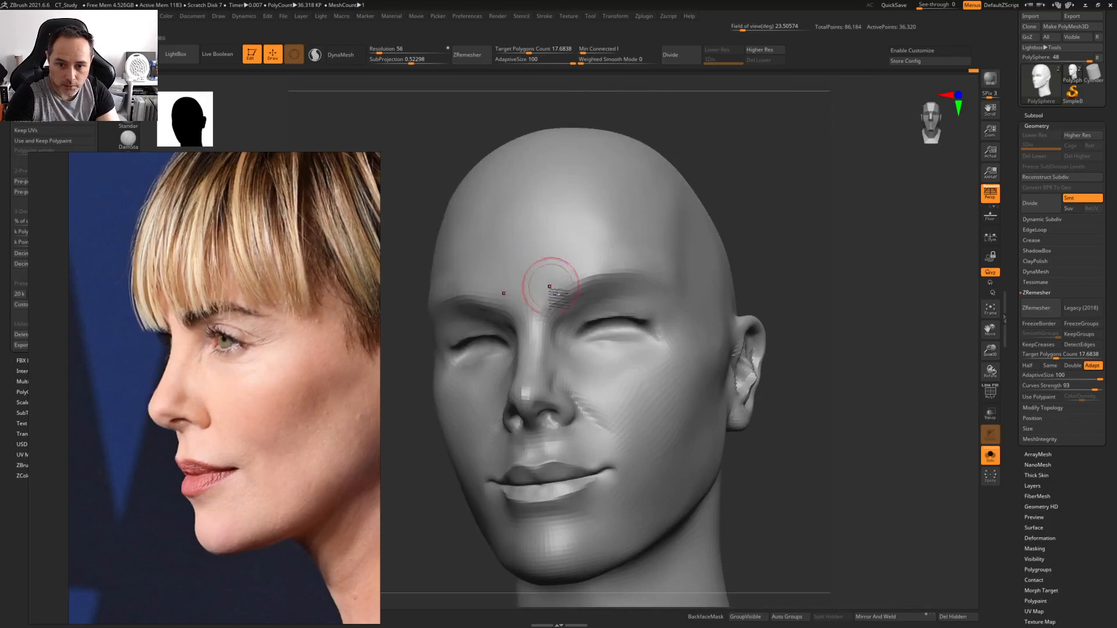
pyautogui.press('space')
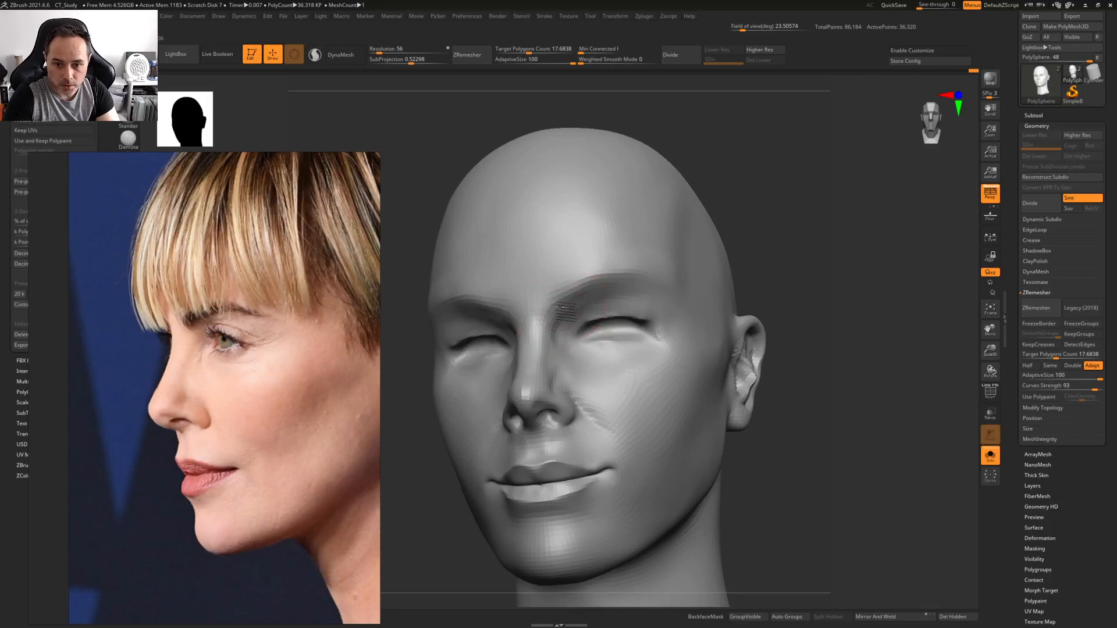
# Adjust the forehead and the side of the skull from several angles with a large Snake Hook brush
pyautogui.moveTo(592, 249)
pyautogui.mouseDown(button='right')
pyautogui.moveTo(583, 240)
pyautogui.moveTo(594, 263)
pyautogui.mouseUp(button='right')
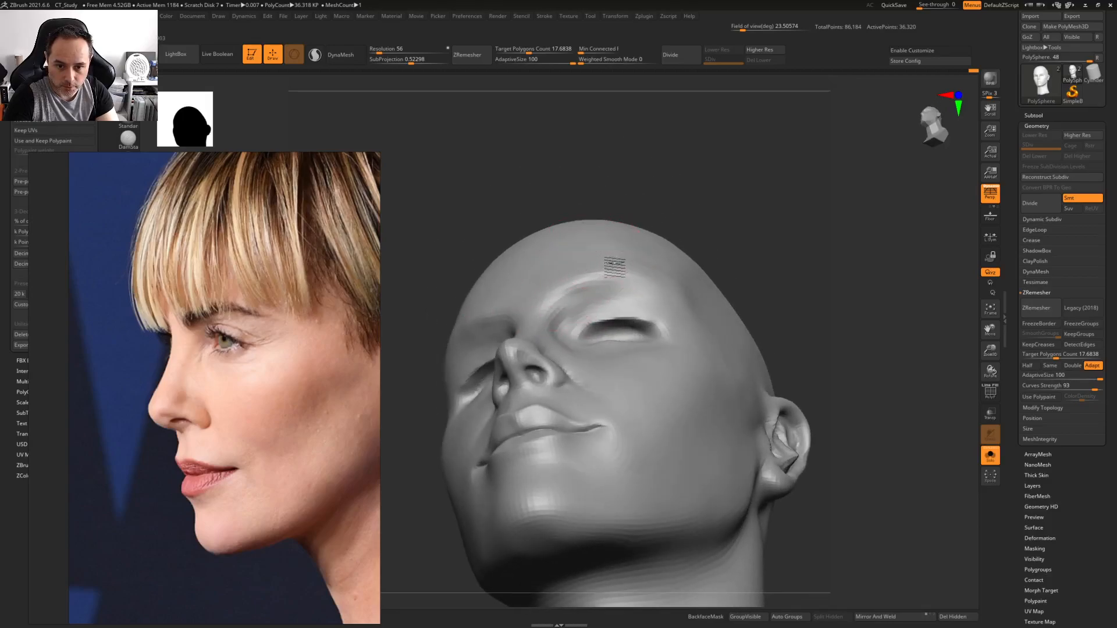
pyautogui.rightClick(611, 264)
pyautogui.moveTo(603, 247)
pyautogui.mouseDown(button='right')
pyautogui.moveTo(627, 283)
pyautogui.moveTo(614, 282)
pyautogui.moveTo(644, 258)
pyautogui.moveTo(635, 250)
pyautogui.mouseUp(button='right')
pyautogui.rightClick(614, 280)
pyautogui.rightClick(639, 252)
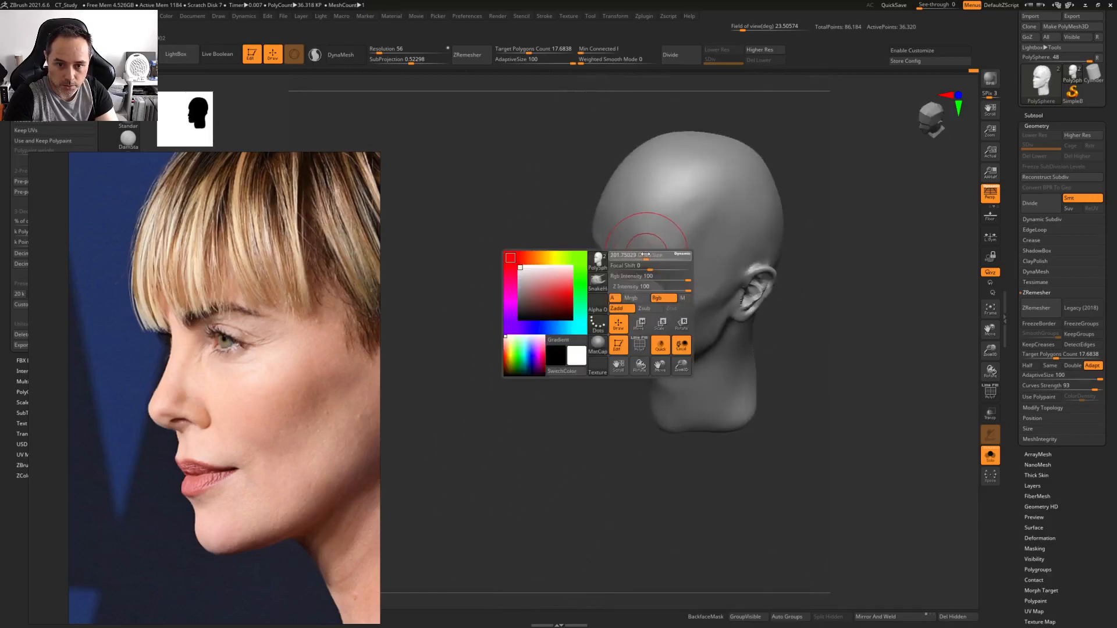
pyautogui.moveTo(680, 218)
pyautogui.keyDown('shift'); pyautogui.mouseDown(button='right')
pyautogui.moveTo(592, 316)
pyautogui.moveTo(565, 286)
pyautogui.moveTo(624, 311)
pyautogui.moveTo(604, 304)
pyautogui.mouseUp(button='right'); pyautogui.keyUp('shift')
pyautogui.press('space')
pyautogui.moveTo(603, 304); pyautogui.dragTo(596, 304)
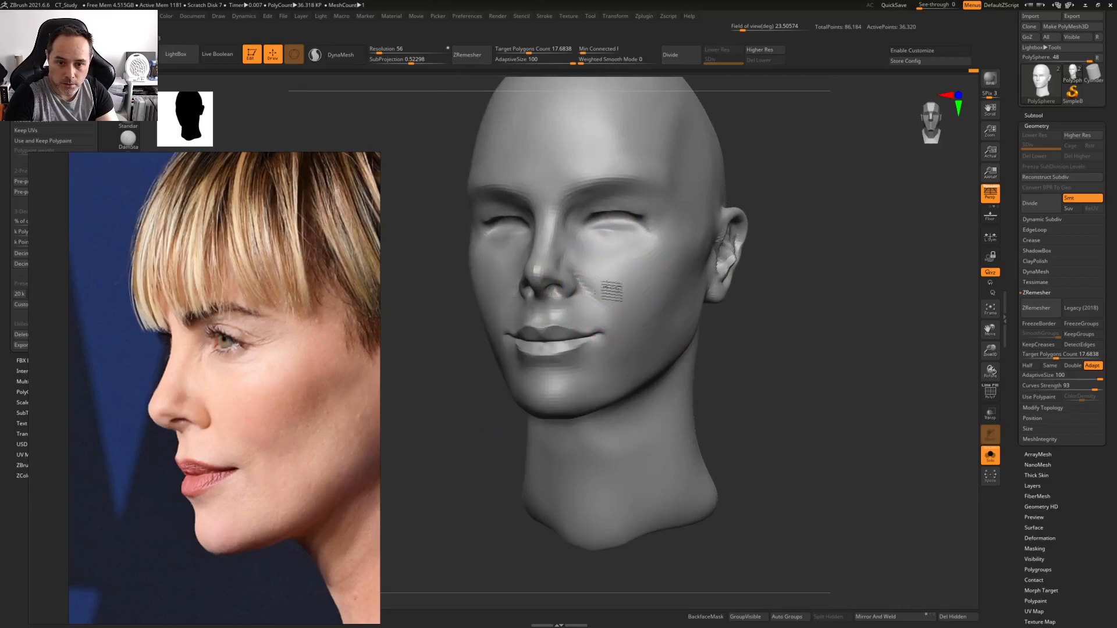
# Reshape the cheek and the side of the jaw from three-quarter and low angles with a resized brush
pyautogui.moveTo(661, 332); pyautogui.dragTo(661, 295)
pyautogui.moveTo(661, 294)
pyautogui.mouseDown(button='right')
pyautogui.moveTo(640, 285)
pyautogui.moveTo(637, 349)
pyautogui.mouseUp(button='right')
pyautogui.moveTo(619, 309); pyautogui.dragTo(624, 269, button='right')
pyautogui.keyDown('ctrl'); pyautogui.moveTo(624, 269); pyautogui.dragTo(624, 293, button='right'); pyautogui.keyUp('ctrl')
pyautogui.press('space')
pyautogui.moveTo(627, 302); pyautogui.dragTo(619, 302)
pyautogui.moveTo(618, 289); pyautogui.dragTo(616, 278, button='right')
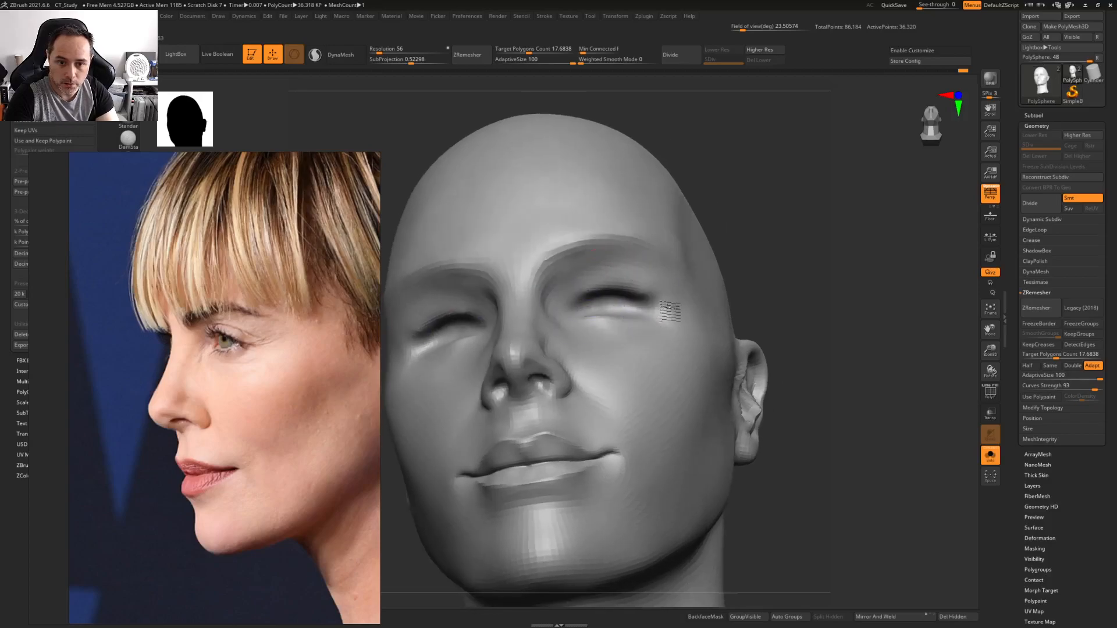
# Define the upper eyelid crease down to the outer eye corner with a smaller brush, and smooth along the lid
pyautogui.press('1')
pyautogui.moveTo(621, 279); pyautogui.dragTo(675, 273, button='right')
pyautogui.keyDown('ctrl'); pyautogui.moveTo(675, 274); pyautogui.dragTo(701, 298, button='right'); pyautogui.keyUp('ctrl')
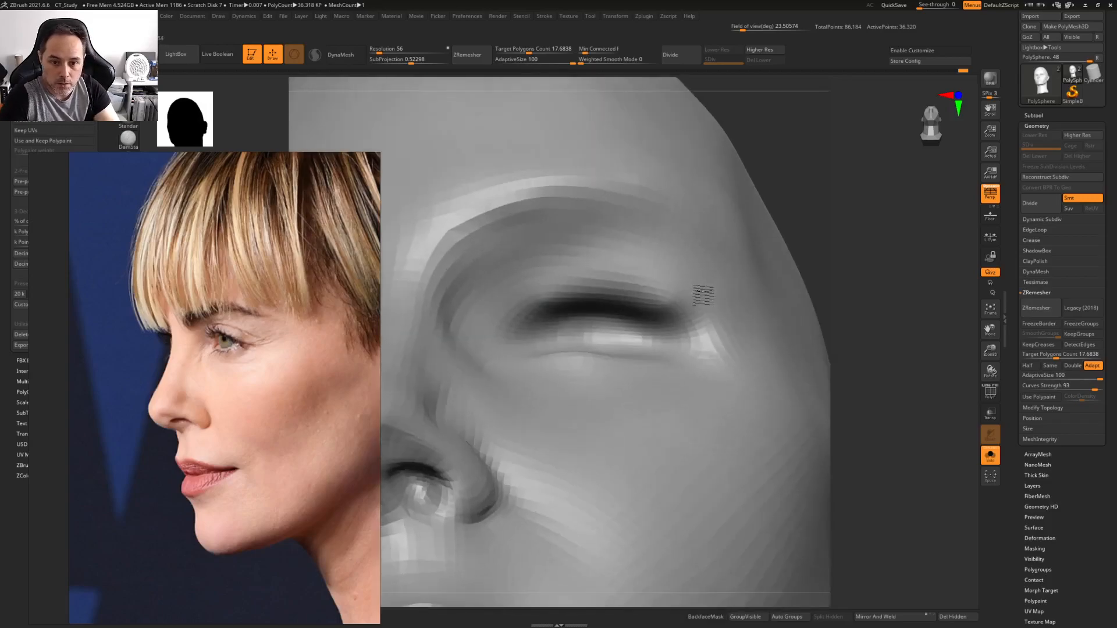
pyautogui.press('space')
pyautogui.moveTo(675, 303); pyautogui.dragTo(668, 306)
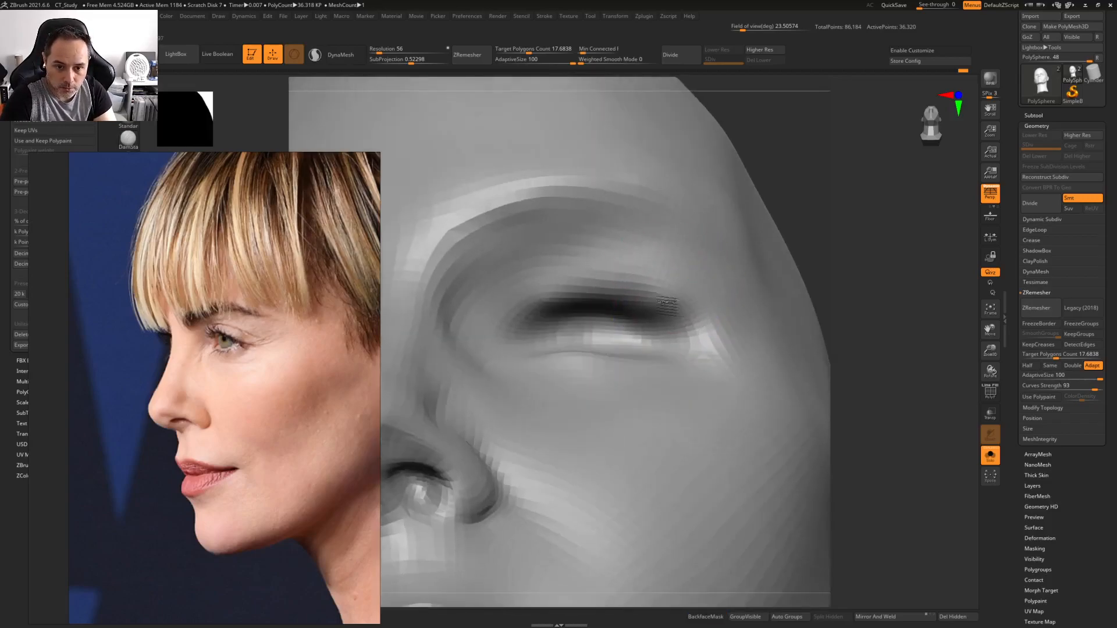
pyautogui.moveTo(693, 349); pyautogui.dragTo(677, 310)
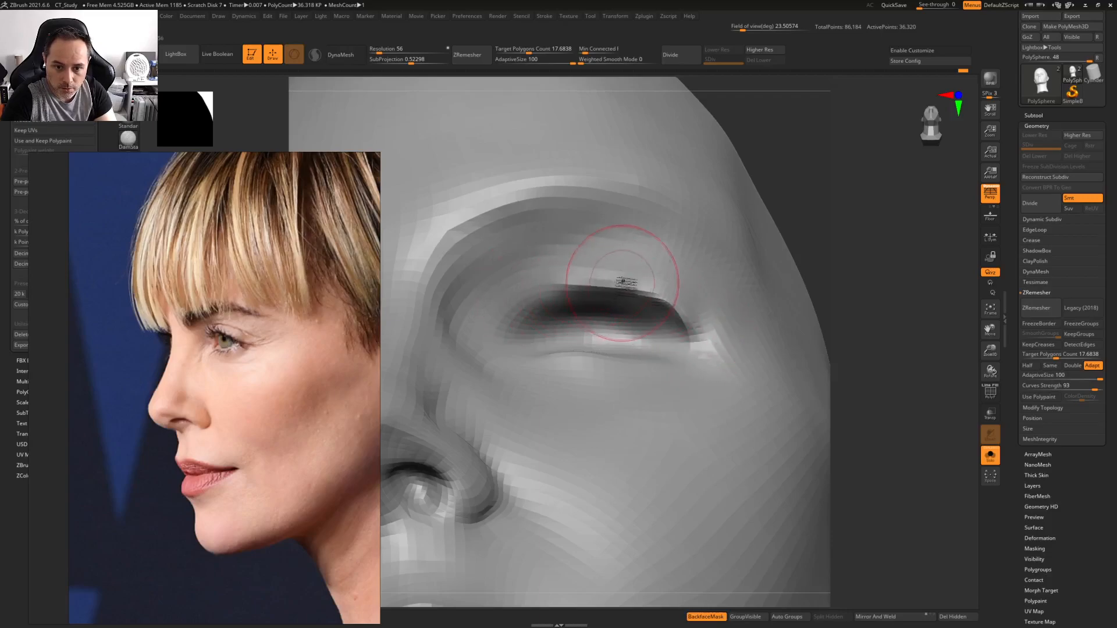
pyautogui.moveTo(568, 284)
pyautogui.keyDown('shift'); pyautogui.mouseDown()
pyautogui.moveTo(653, 288)
pyautogui.moveTo(700, 324)
pyautogui.moveTo(692, 318)
pyautogui.mouseUp(); pyautogui.keyUp('shift')
# Build up the eyeball and lower eyelid with several strokes, extending them into the area under the eye
pyautogui.moveTo(651, 295)
pyautogui.mouseDown(button='right')
pyautogui.moveTo(553, 324)
pyautogui.moveTo(640, 358)
pyautogui.moveTo(598, 328)
pyautogui.moveTo(630, 321)
pyautogui.moveTo(552, 336)
pyautogui.moveTo(585, 348)
pyautogui.mouseUp(button='right')
pyautogui.moveTo(585, 348); pyautogui.dragTo(682, 352)
pyautogui.moveTo(576, 352)
pyautogui.mouseDown()
pyautogui.moveTo(691, 356)
pyautogui.moveTo(645, 378)
pyautogui.mouseUp()
pyautogui.moveTo(578, 370)
pyautogui.mouseDown()
pyautogui.moveTo(647, 404)
pyautogui.moveTo(656, 437)
pyautogui.mouseUp()
pyautogui.moveTo(594, 405)
pyautogui.mouseDown()
pyautogui.moveTo(641, 444)
pyautogui.moveTo(735, 459)
pyautogui.moveTo(669, 461)
pyautogui.moveTo(611, 419)
pyautogui.moveTo(643, 456)
pyautogui.moveTo(604, 375)
pyautogui.mouseUp()
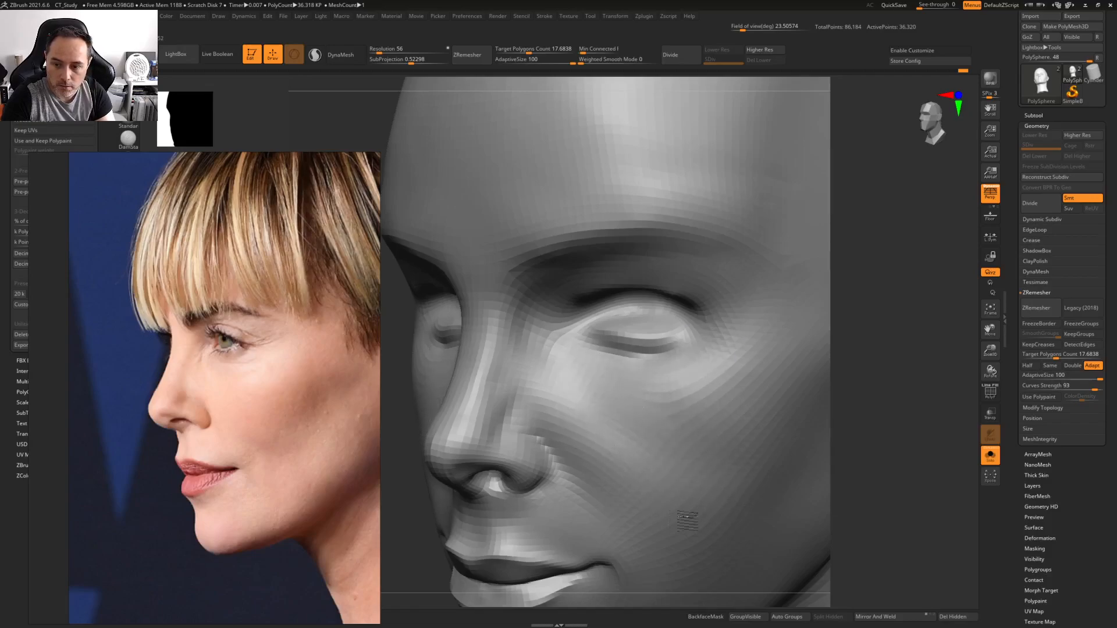
# Smooth the upper lip and mouth corners from the front, and adjust the lip outline with a resized Move brush
pyautogui.press('f')
pyautogui.moveTo(546, 399)
pyautogui.keyDown('shift'); pyautogui.mouseDown(button='right')
pyautogui.moveTo(578, 357)
pyautogui.moveTo(655, 359)
pyautogui.moveTo(630, 325)
pyautogui.mouseUp(button='right'); pyautogui.keyUp('shift')
pyautogui.press('f')
pyautogui.keyDown('ctrl'); pyautogui.moveTo(630, 325); pyautogui.dragTo(613, 372, button='right'); pyautogui.keyUp('ctrl')
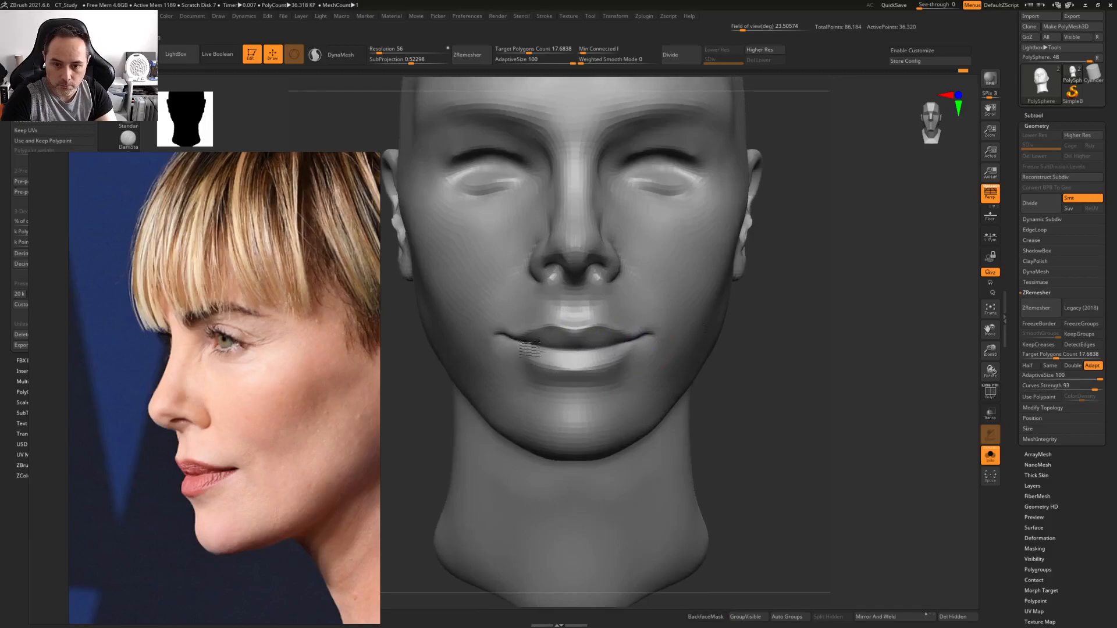
pyautogui.keyDown('shift'); pyautogui.moveTo(528, 328); pyautogui.dragTo(488, 329); pyautogui.keyUp('shift')
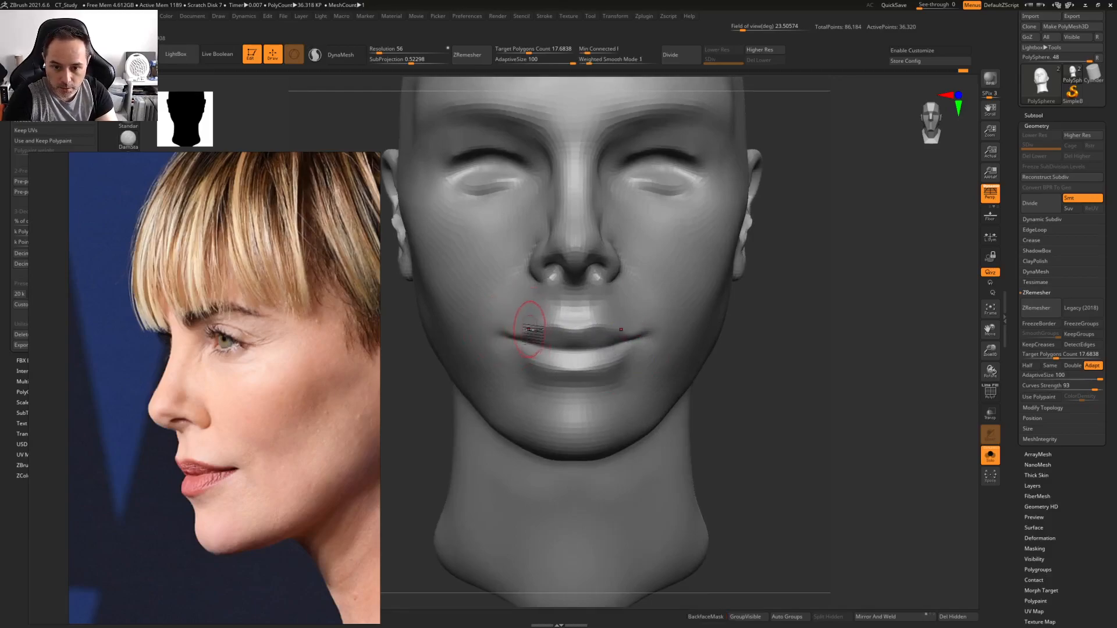
pyautogui.keyDown('shift'); pyautogui.moveTo(550, 321); pyautogui.dragTo(565, 320); pyautogui.keyUp('shift')
pyautogui.press('space')
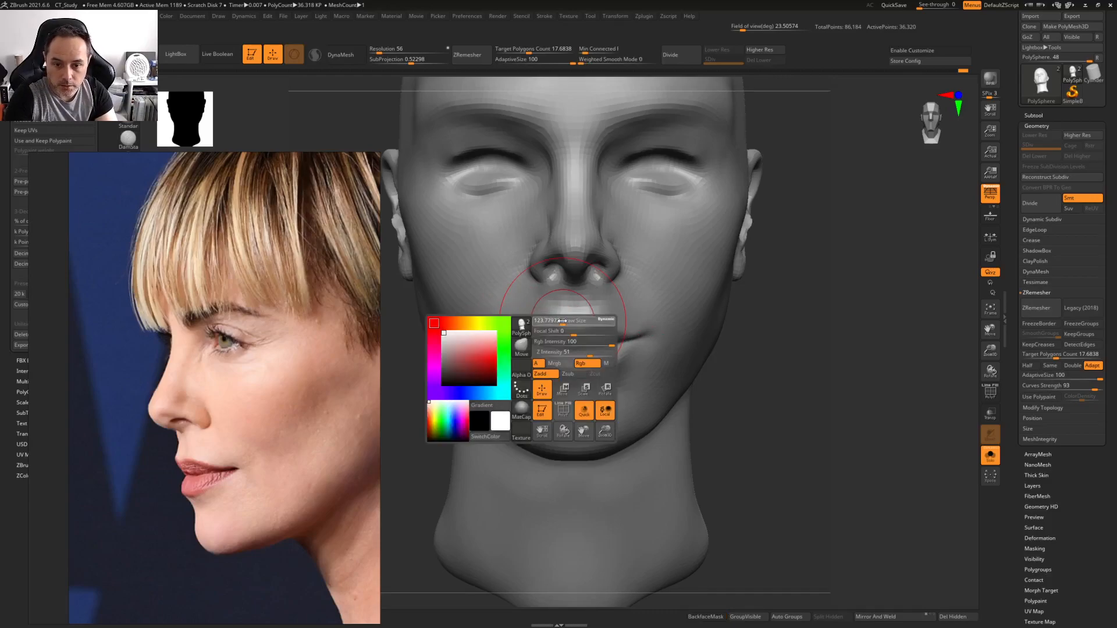
pyautogui.press('space')
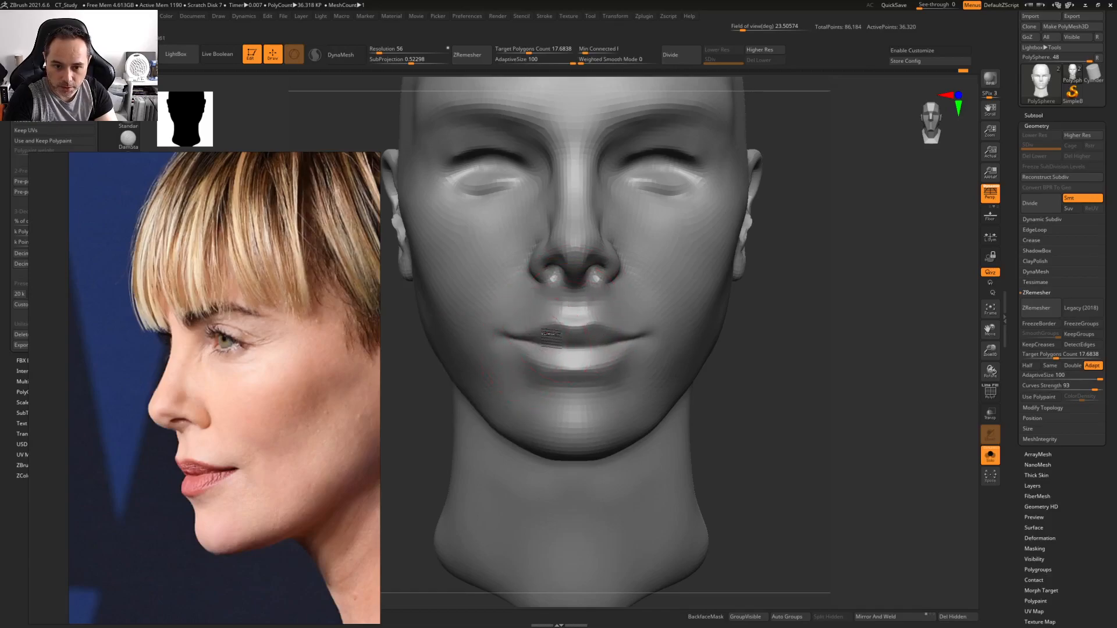
# Adjust the nose base and tip in profile with a smaller Move brush, and check the head from a three-quarter angle
pyautogui.moveTo(543, 282)
pyautogui.mouseDown(button='right')
pyautogui.moveTo(584, 282)
pyautogui.moveTo(542, 265)
pyautogui.mouseUp(button='right')
pyautogui.press('space')
pyautogui.press('space')
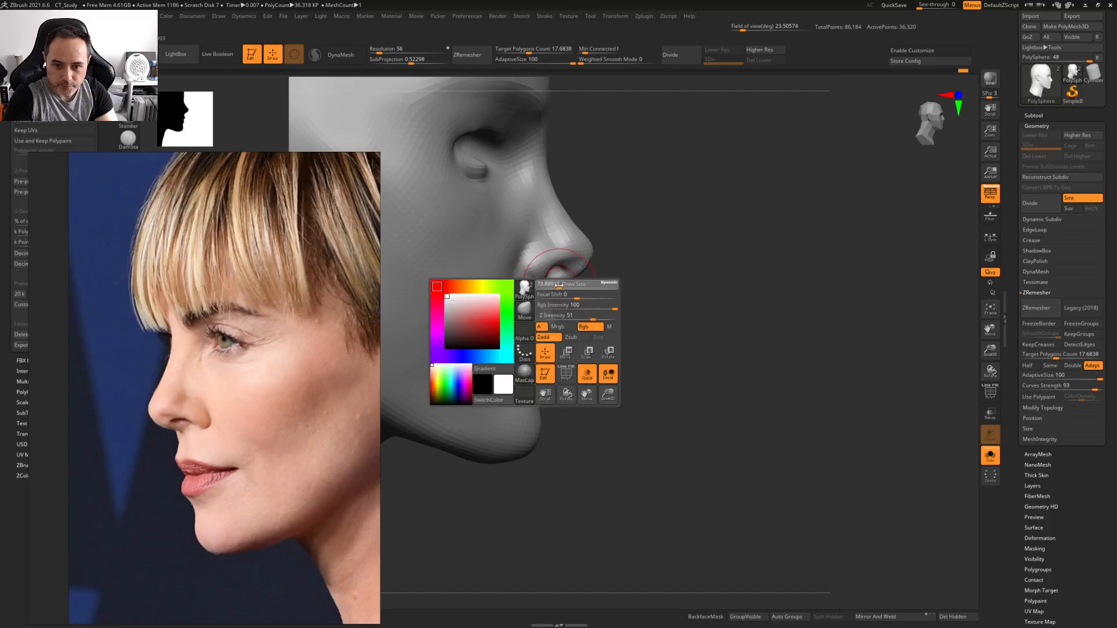
pyautogui.moveTo(576, 241); pyautogui.dragTo(573, 237)
pyautogui.moveTo(574, 237)
pyautogui.keyDown('ctrl'); pyautogui.mouseDown(button='right')
pyautogui.moveTo(583, 207)
pyautogui.moveTo(590, 299)
pyautogui.moveTo(488, 303)
pyautogui.mouseUp(button='right'); pyautogui.keyUp('ctrl')
pyautogui.keyDown('ctrl'); pyautogui.moveTo(601, 302); pyautogui.dragTo(640, 352, button='right'); pyautogui.keyUp('ctrl')
pyautogui.moveTo(640, 352); pyautogui.dragTo(607, 349, button='right')
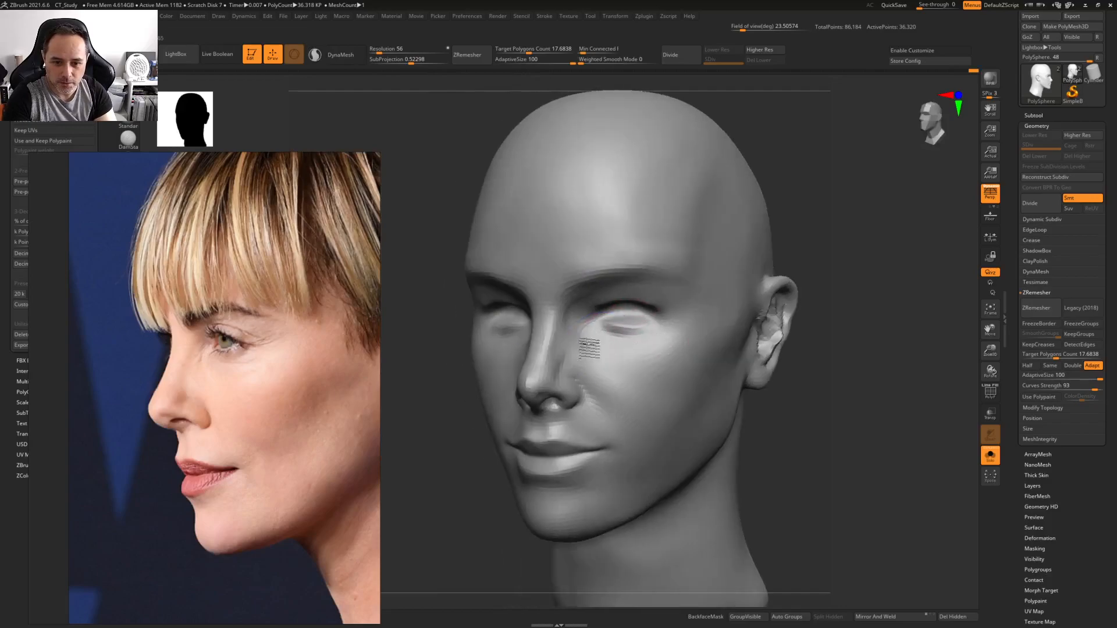
# Refine the shape around the eye from the three-quarter view with a resized Move brush
pyautogui.keyDown('ctrl'); pyautogui.moveTo(686, 324); pyautogui.dragTo(603, 312, button='right'); pyautogui.keyUp('ctrl')
pyautogui.press('space')
pyautogui.moveTo(602, 310); pyautogui.dragTo(610, 311)
pyautogui.moveTo(611, 326)
pyautogui.mouseDown(button='right')
pyautogui.moveTo(704, 320)
pyautogui.moveTo(683, 329)
pyautogui.mouseUp(button='right')
pyautogui.moveTo(576, 347)
pyautogui.mouseDown(button='right')
pyautogui.moveTo(519, 347)
pyautogui.moveTo(556, 345)
pyautogui.mouseUp(button='right')
# Compare the whole head from the front with the collection of photos on the reference board
pyautogui.keyDown('alt'); pyautogui.moveTo(611, 385); pyautogui.dragTo(574, 365, button='right'); pyautogui.keyUp('alt')
pyautogui.keyDown('ctrl'); pyautogui.moveTo(675, 290); pyautogui.dragTo(531, 262, button='right'); pyautogui.keyUp('ctrl')
pyautogui.moveTo(606, 264)
pyautogui.keyDown('ctrl'); pyautogui.mouseDown(button='right')
pyautogui.moveTo(705, 274)
pyautogui.moveTo(667, 278)
pyautogui.moveTo(701, 294)
pyautogui.mouseUp(button='right'); pyautogui.keyUp('ctrl')
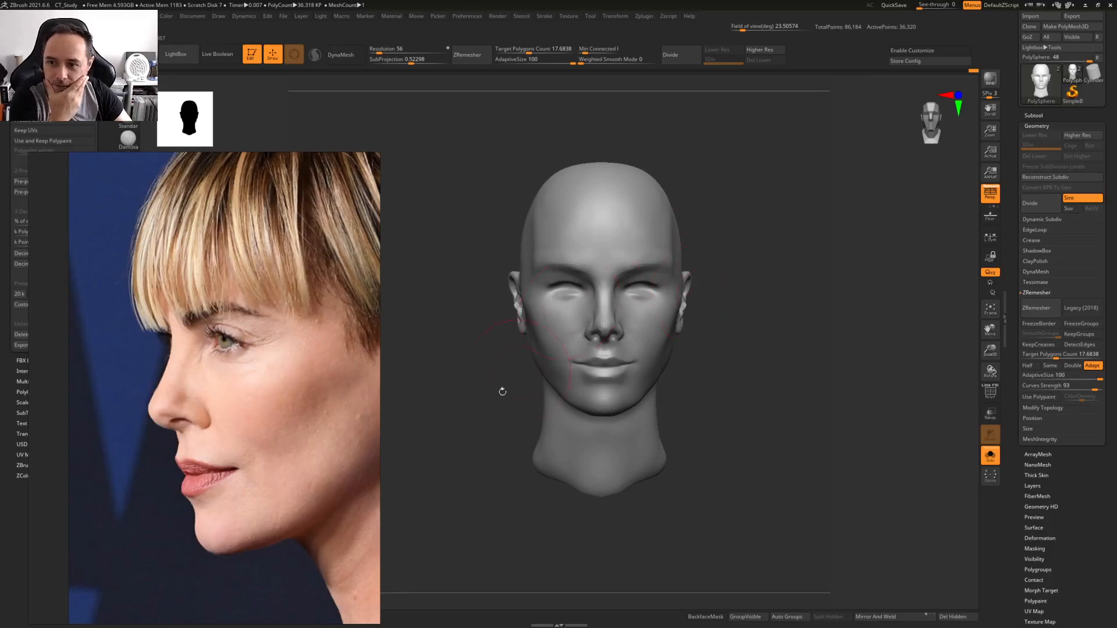
pyautogui.scroll(-5, 194, 420)
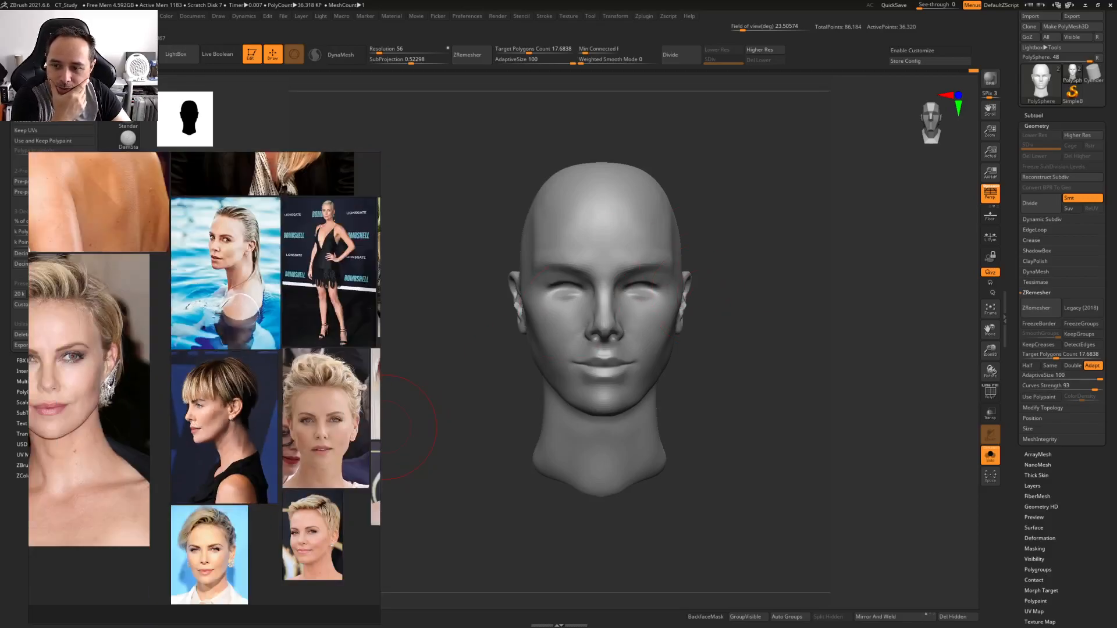
pyautogui.scroll(-2, 137, 392)
pyautogui.scroll(3, 184, 445)
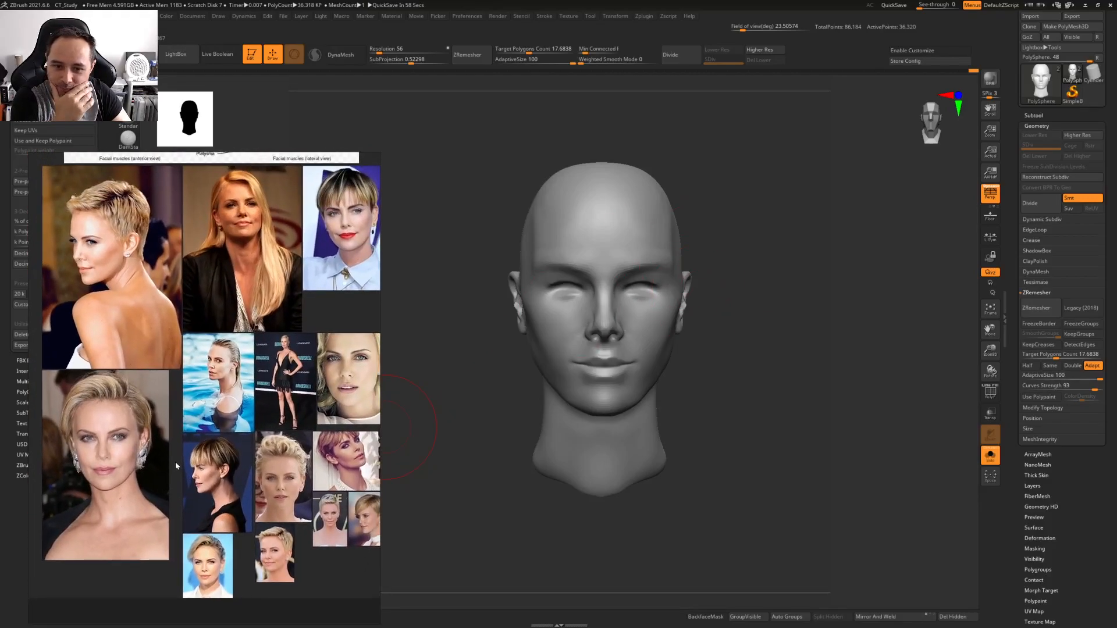
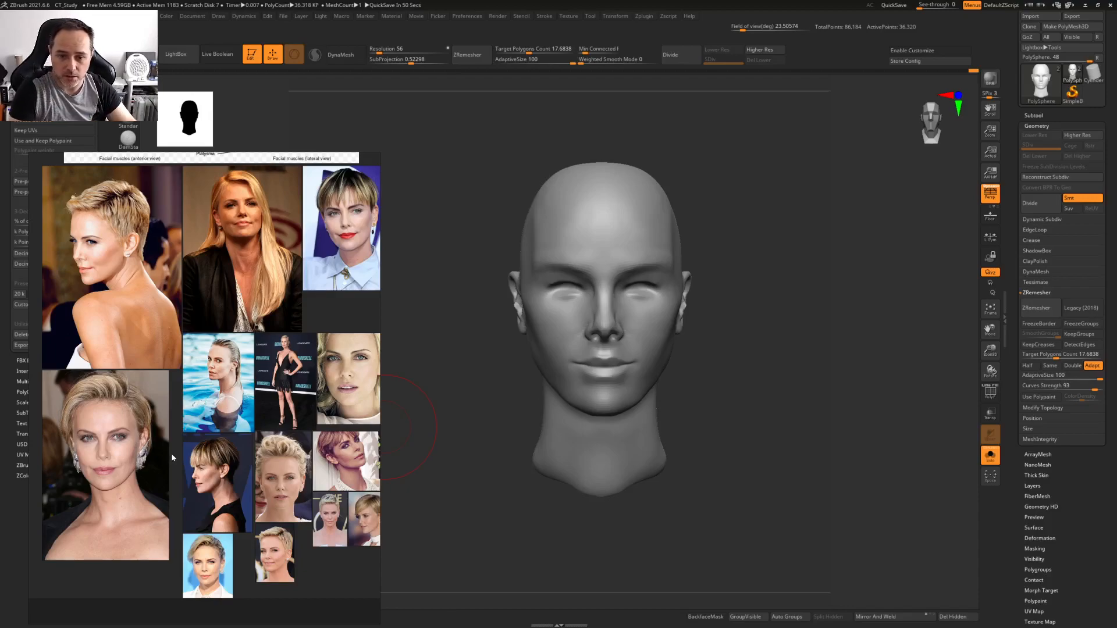
# Adjust the chin shape in profile with a resized Move brush, and check the head from the front
pyautogui.moveTo(691, 399)
pyautogui.mouseDown()
pyautogui.moveTo(646, 396)
pyautogui.moveTo(682, 391)
pyautogui.mouseUp()
pyautogui.keyDown('shift'); pyautogui.moveTo(747, 278); pyautogui.dragTo(743, 304); pyautogui.keyUp('shift')
pyautogui.moveTo(860, 349); pyautogui.dragTo(831, 346)
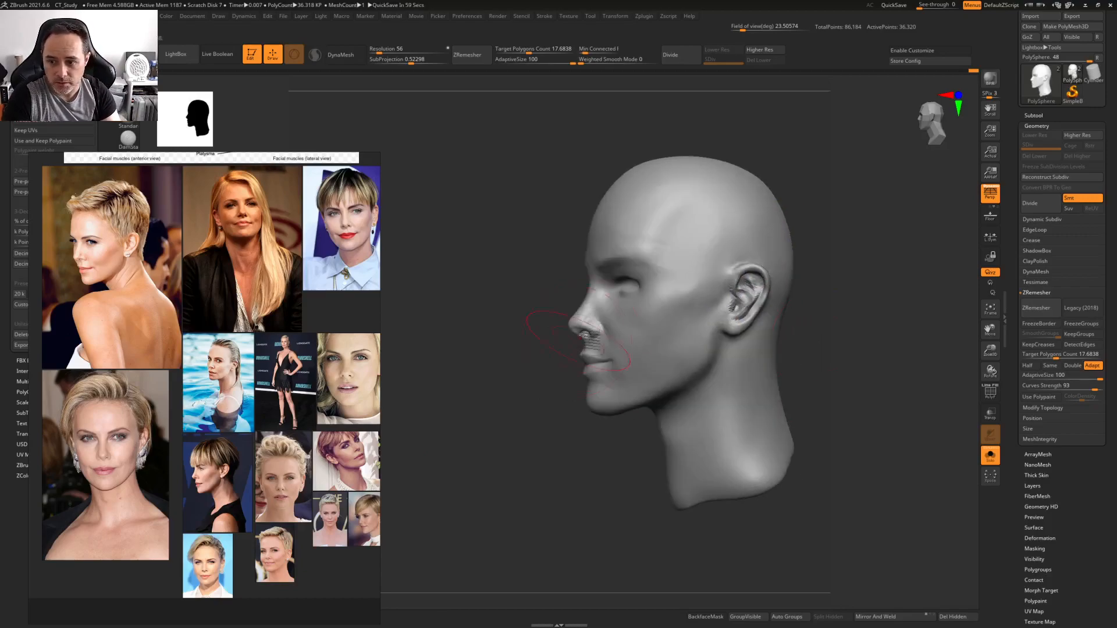
pyautogui.rightClick(692, 313)
pyautogui.moveTo(725, 295); pyautogui.dragTo(655, 315, button='right')
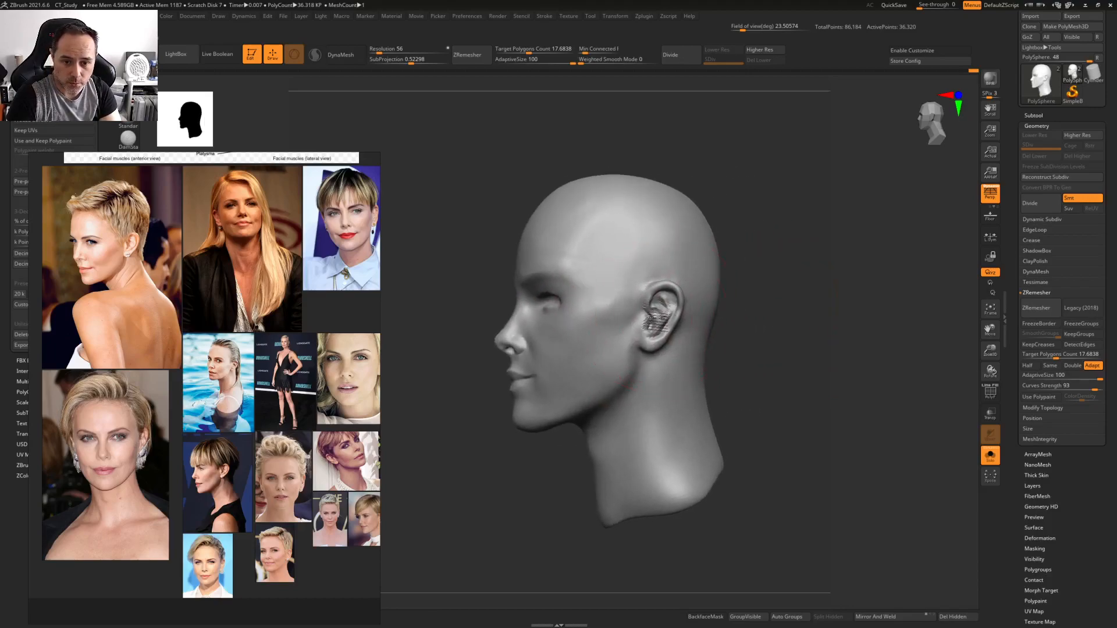
pyautogui.keyDown('alt'); pyautogui.moveTo(532, 423); pyautogui.dragTo(538, 379, button='right'); pyautogui.keyUp('alt')
pyautogui.keyDown('ctrl'); pyautogui.moveTo(539, 378); pyautogui.dragTo(543, 399, button='right'); pyautogui.keyUp('ctrl')
pyautogui.press('space')
pyautogui.moveTo(538, 399); pyautogui.dragTo(520, 392)
pyautogui.moveTo(555, 387)
pyautogui.mouseDown(button='right')
pyautogui.moveTo(573, 395)
pyautogui.moveTo(628, 375)
pyautogui.mouseUp(button='right')
pyautogui.keyDown('alt'); pyautogui.moveTo(628, 375); pyautogui.dragTo(710, 424, button='right'); pyautogui.keyUp('alt')
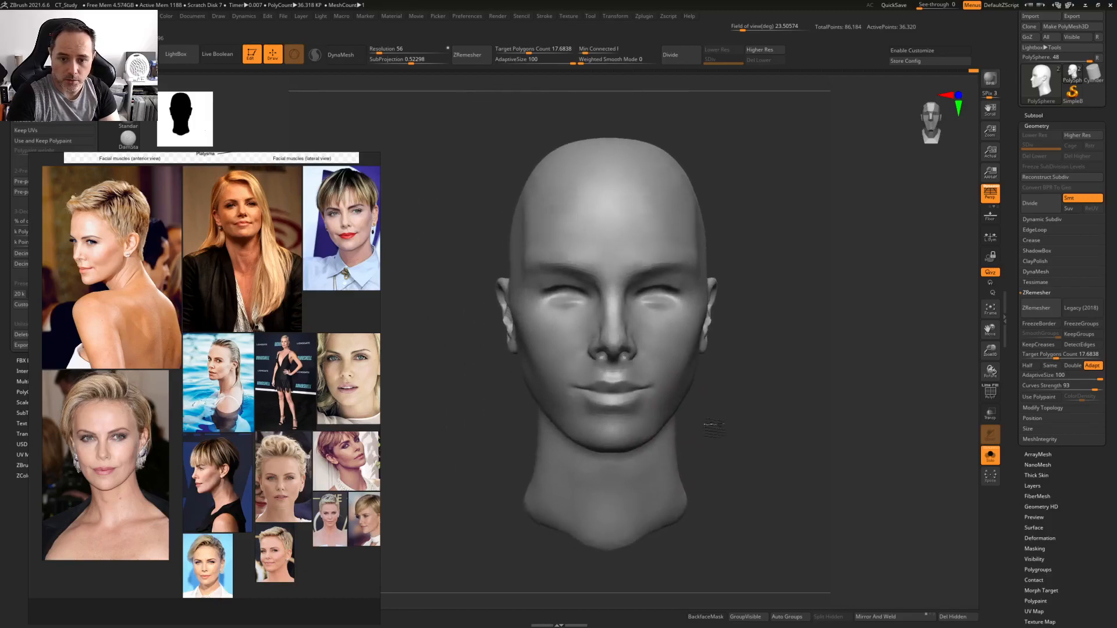
# Save the current sculpt project over the existing file, and switch to the OBS window
pyautogui.hotkey('ctrl', 's')
pyautogui.doubleClick(261, 64)
pyautogui.click(581, 313)
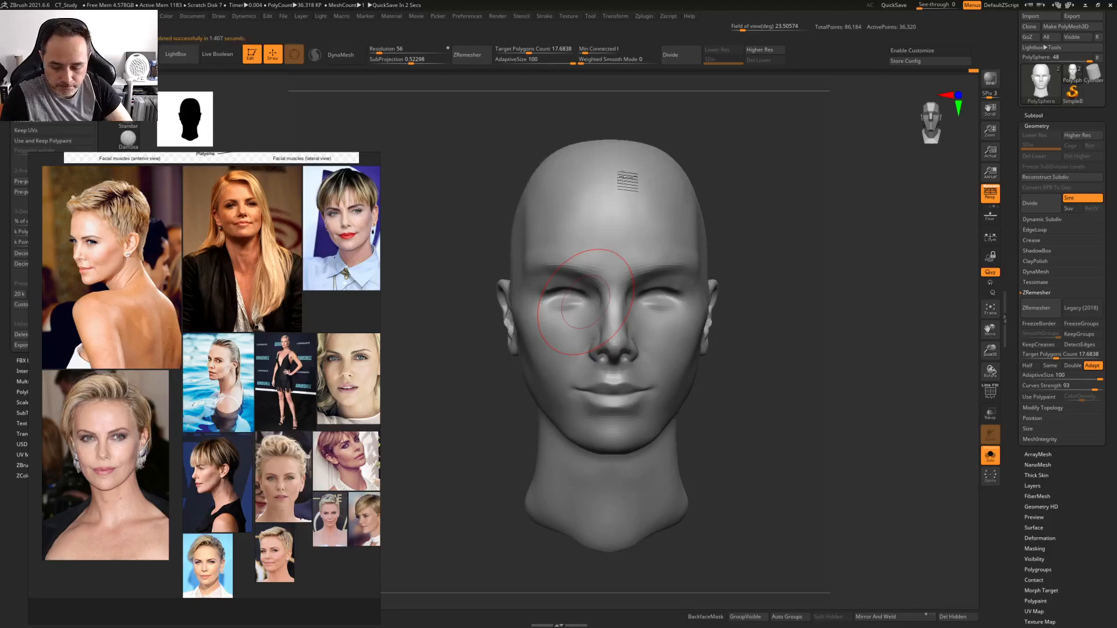
pyautogui.hotkey('alt', 'Tab')
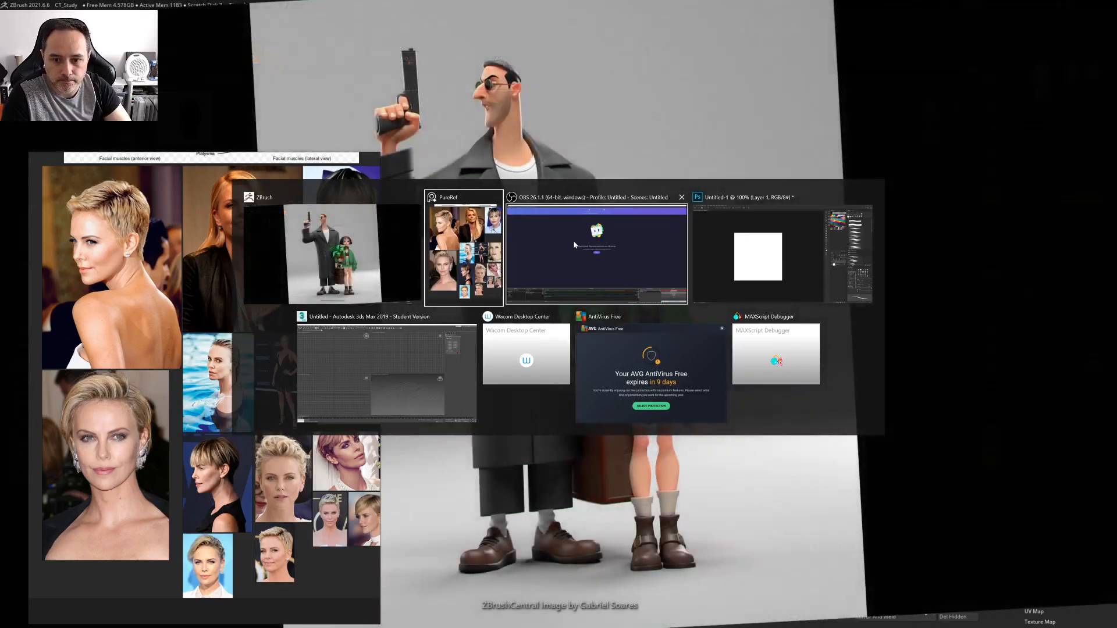
pyautogui.click(574, 245)
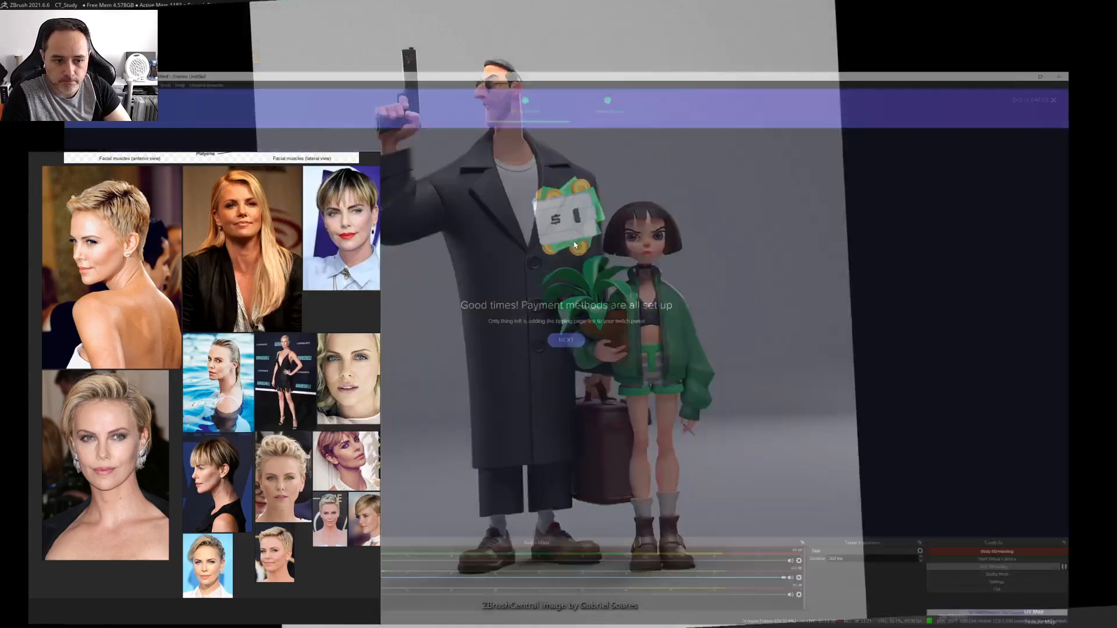